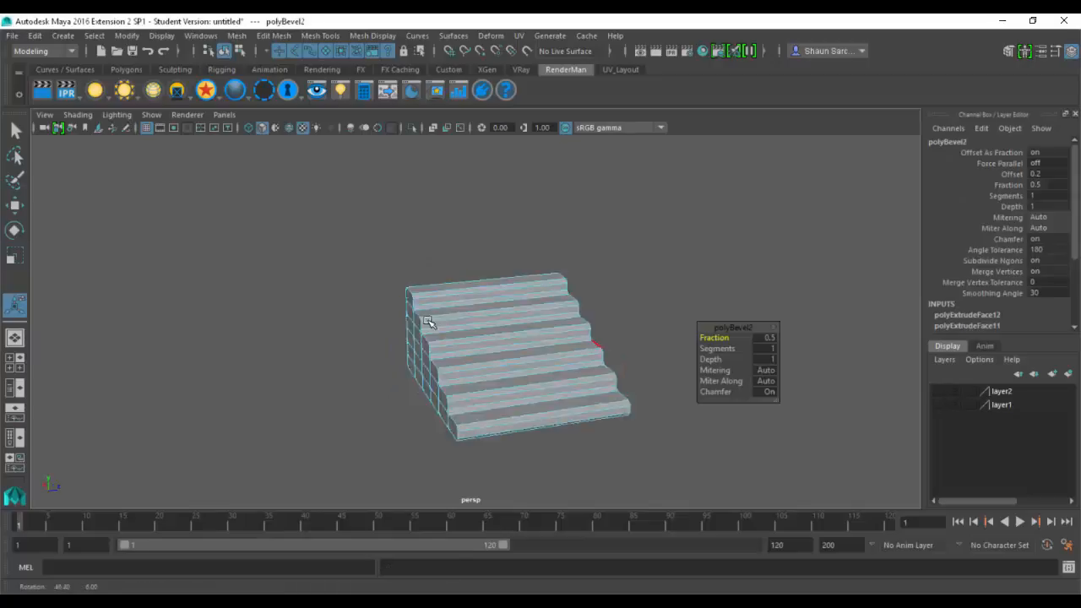
Step: Undo the bevel on the staircase and the changes leading up to it
{"action": "right_click_drag", "start_coordinate": [442, 345], "coordinate": [442, 236]}
{"action": "key", "text": "ctrl+z"}
{"action": "key", "text": "ctrl+z"}
{"action": "key", "text": "ctrl+z"}
{"action": "key", "text": "ctrl+z"}
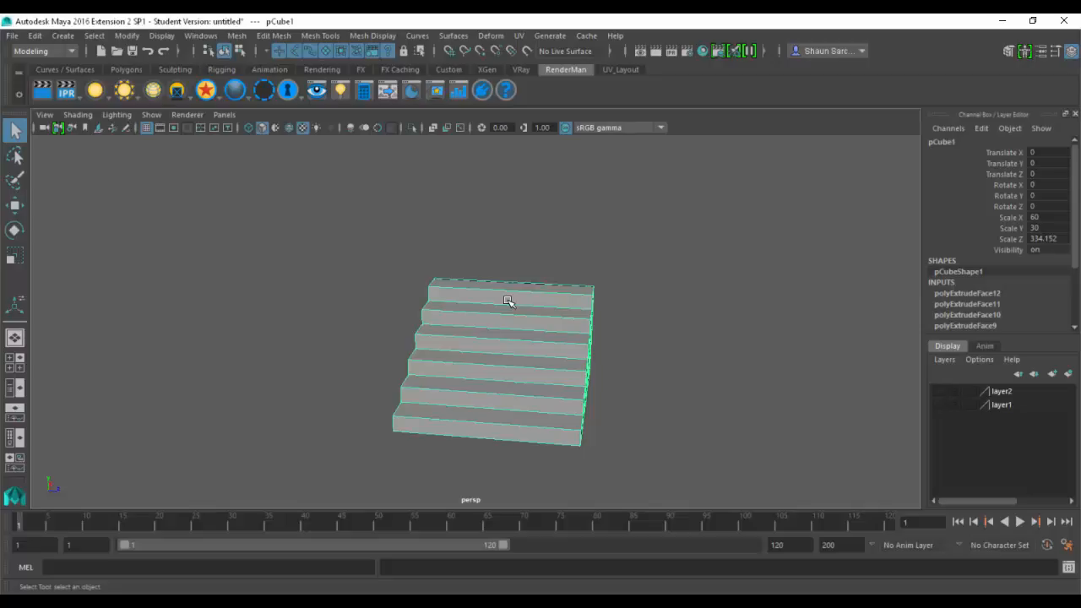
{"action": "left_click_drag", "start_coordinate": [693, 335], "coordinate": [595, 320], "text": "alt"}
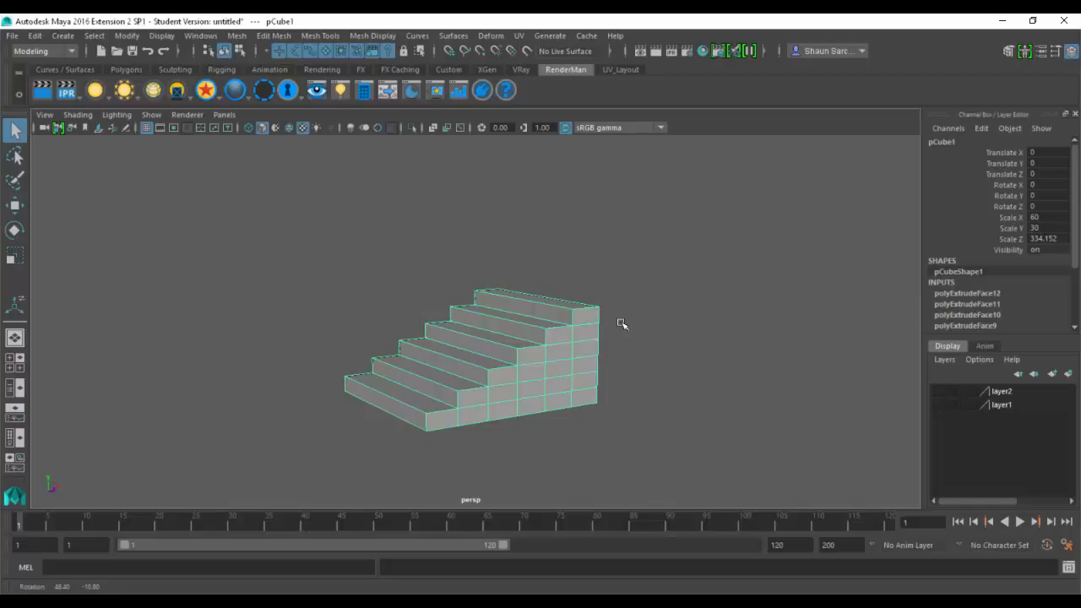
{"action": "right_click_drag", "start_coordinate": [620, 322], "coordinate": [764, 364], "text": "alt"}
{"action": "middle_click_drag", "start_coordinate": [764, 363], "coordinate": [730, 291], "text": "alt"}
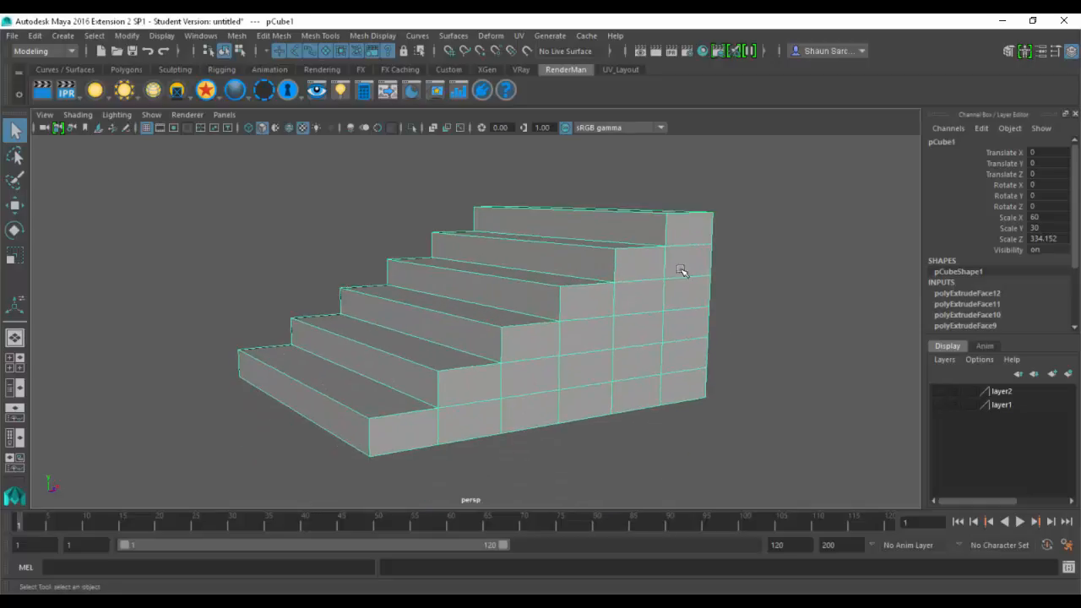
{"action": "mouse_move", "coordinate": [582, 270]}
{"action": "left_mouse_down", "text": "alt"}
{"action": "mouse_move", "coordinate": [634, 285]}
{"action": "mouse_move", "coordinate": [577, 266]}
{"action": "left_mouse_up", "text": "alt"}
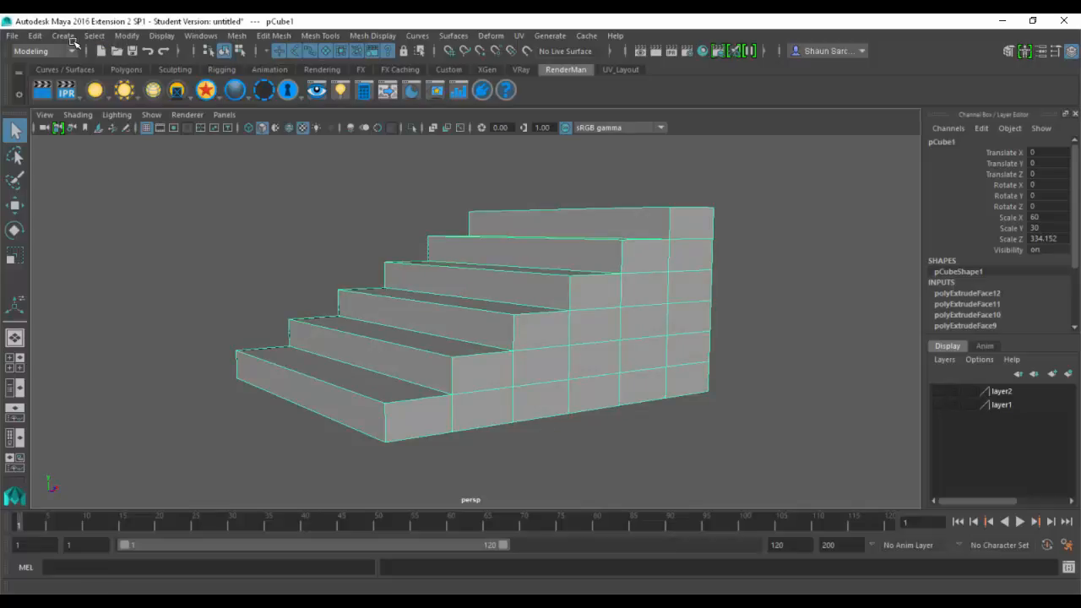
Step: Open the Game Exporter, look over its model export options, and close it without exporting
{"action": "left_click", "coordinate": [65, 36]}
{"action": "mouse_move", "coordinate": [114, 84]}
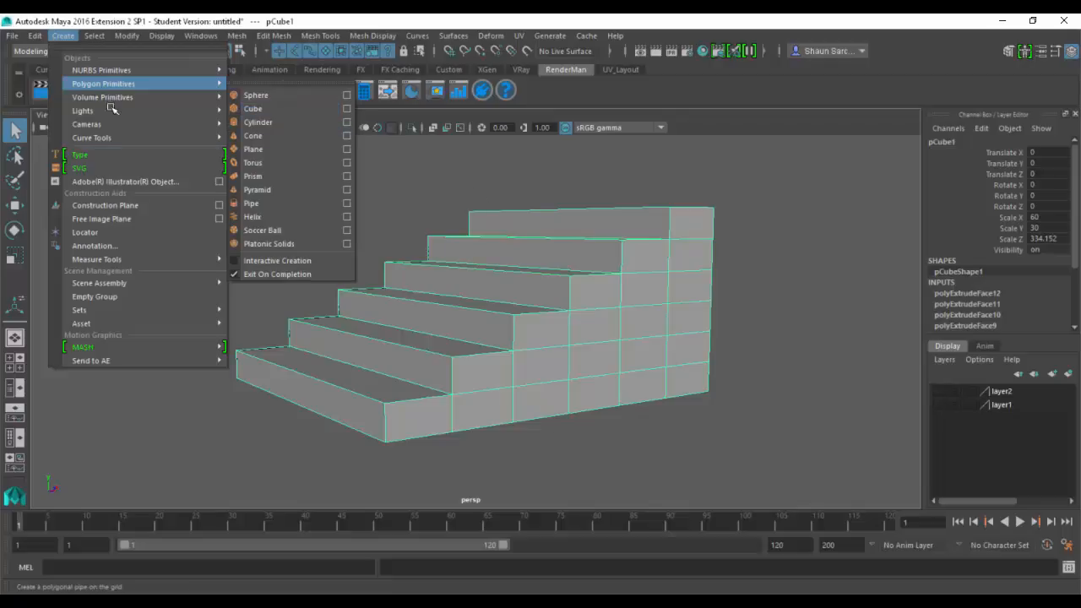
{"action": "left_click", "coordinate": [11, 36]}
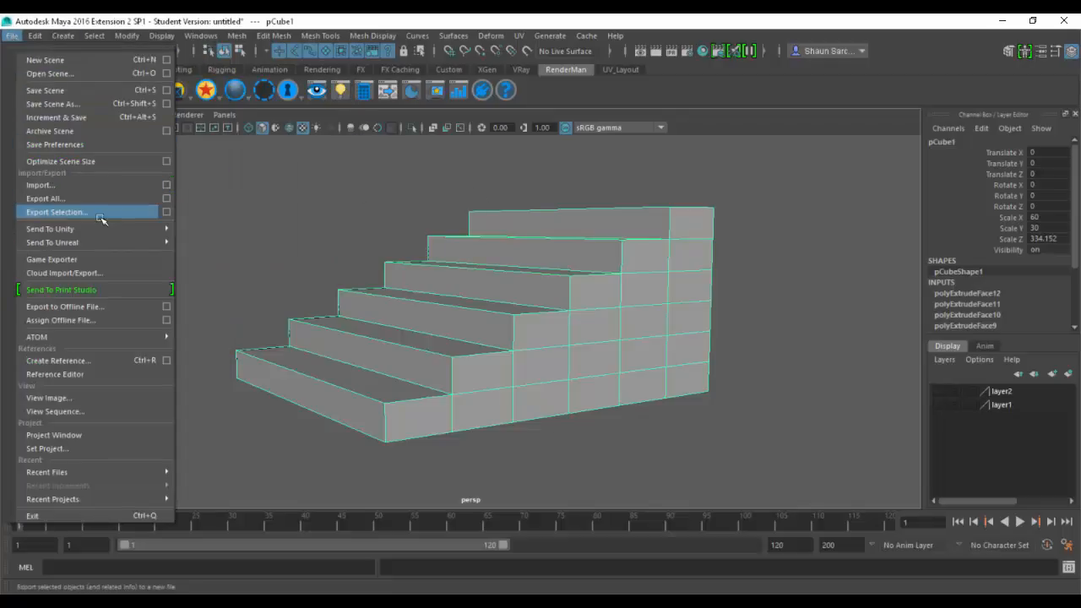
{"action": "mouse_move", "coordinate": [104, 235]}
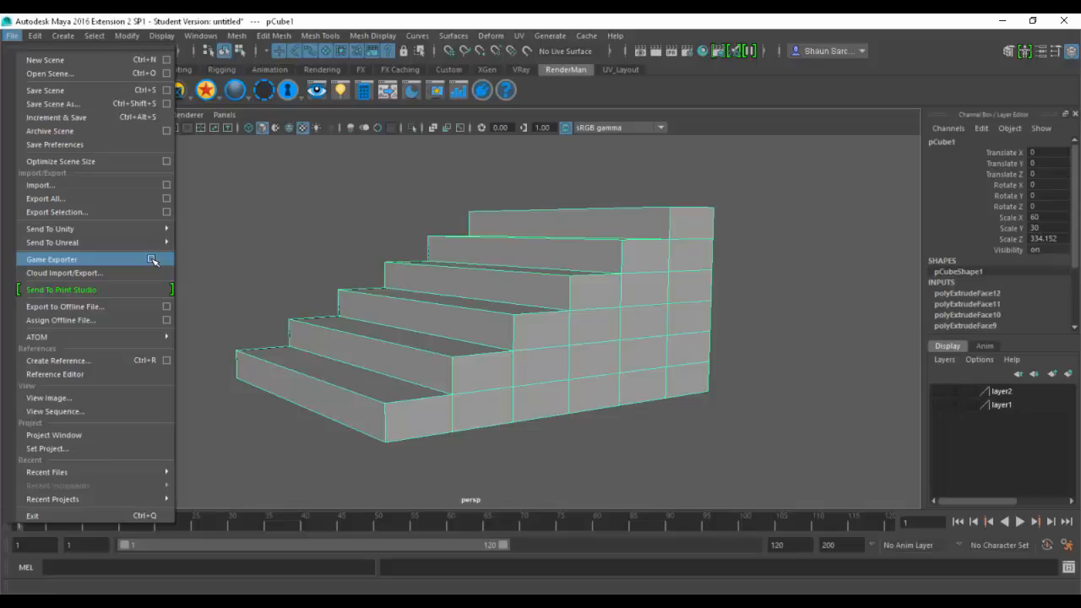
{"action": "left_click", "coordinate": [152, 259]}
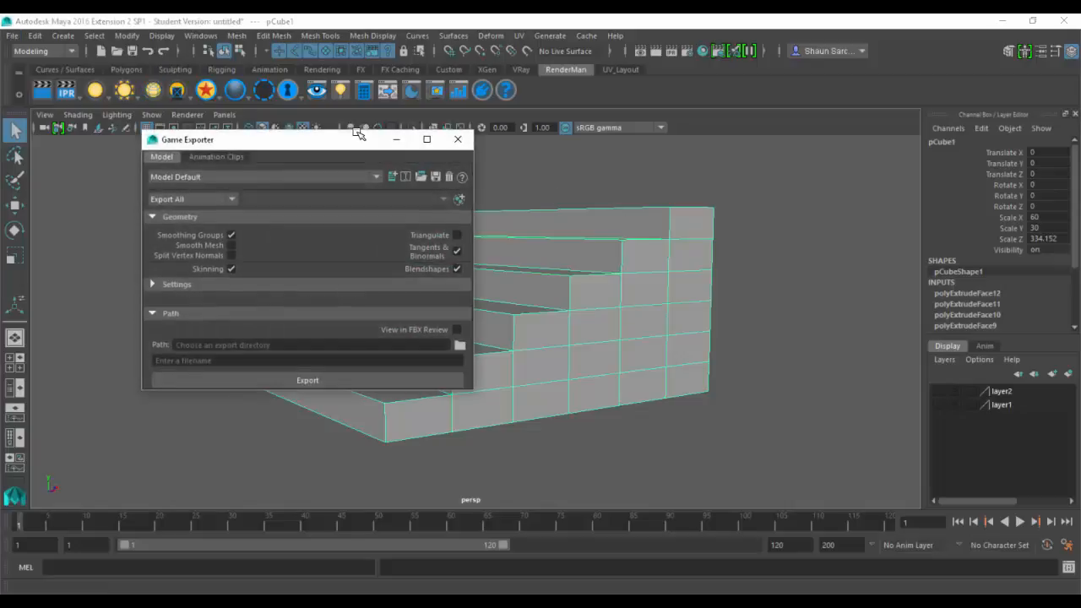
{"action": "left_click_drag", "start_coordinate": [359, 133], "coordinate": [304, 62]}
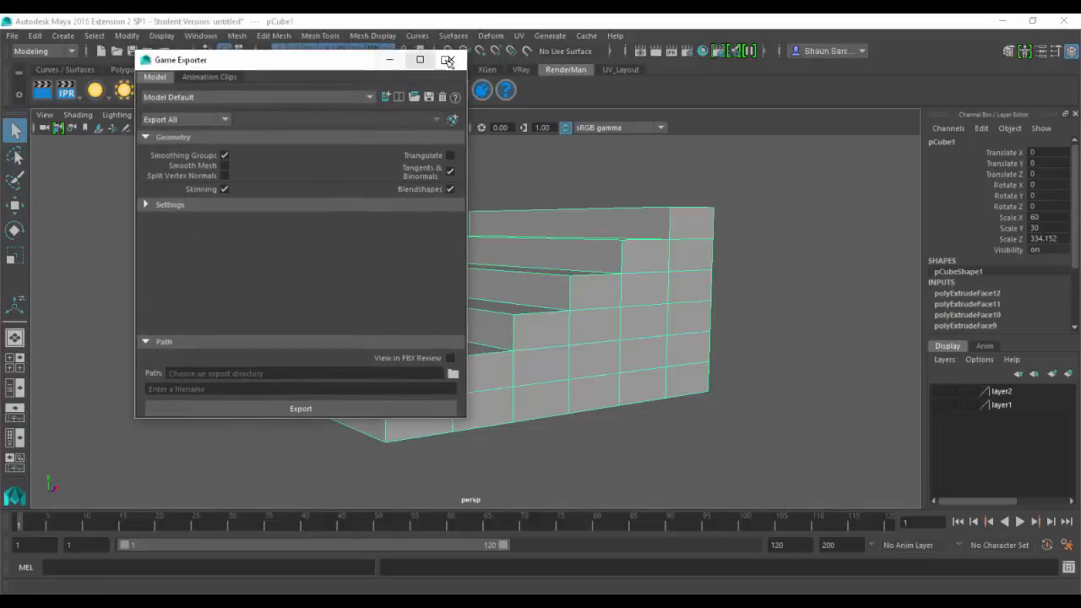
{"action": "left_click", "coordinate": [447, 61]}
{"action": "left_click_drag", "start_coordinate": [471, 272], "coordinate": [540, 271], "text": "alt"}
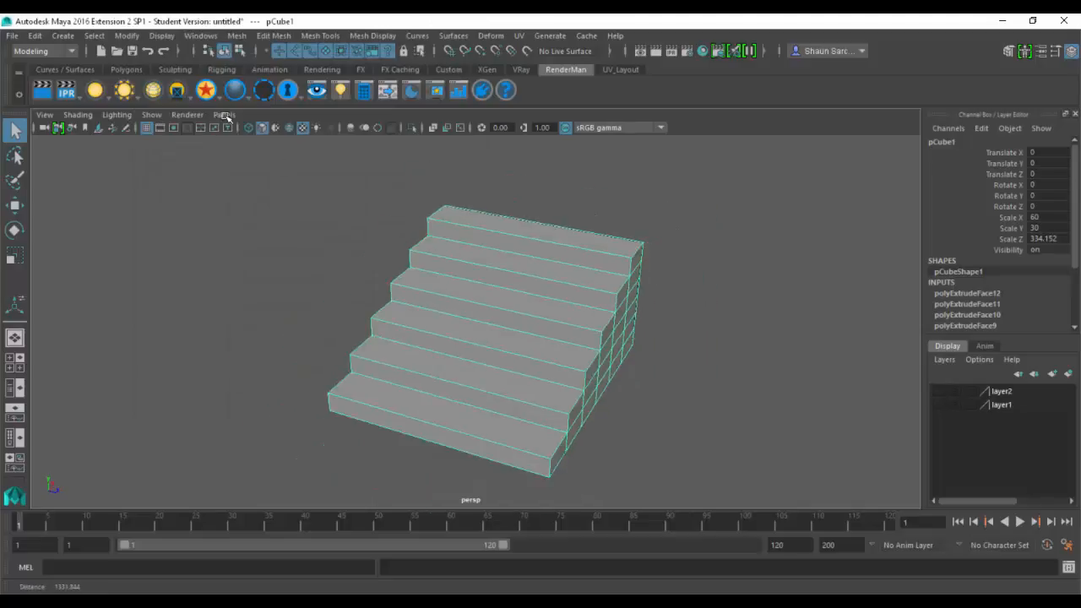
Step: Create a polygon cube and move it straight up above the staircase to about 336.8 on Y
{"action": "left_click", "coordinate": [63, 36]}
{"action": "mouse_move", "coordinate": [135, 84]}
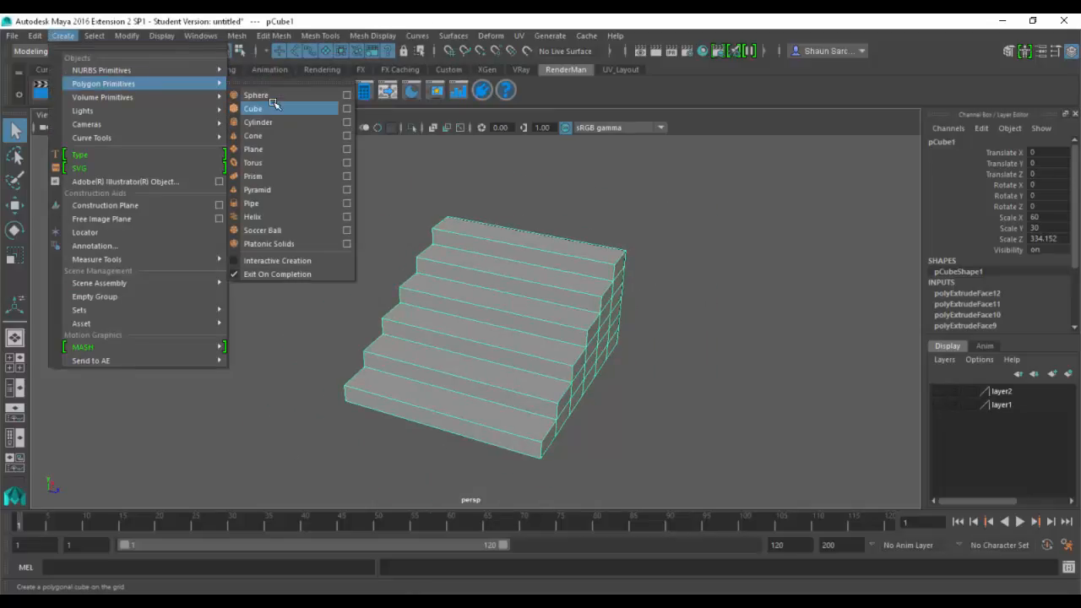
{"action": "left_click", "coordinate": [275, 108]}
{"action": "key", "text": "w"}
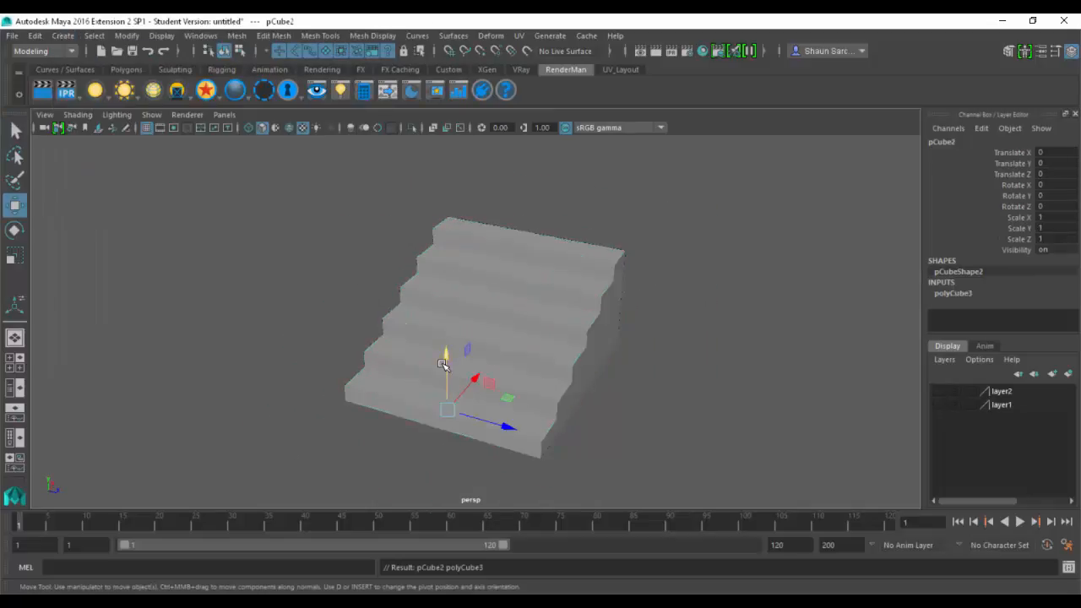
{"action": "left_click_drag", "start_coordinate": [444, 355], "coordinate": [449, 137]}
{"action": "key", "text": "r"}
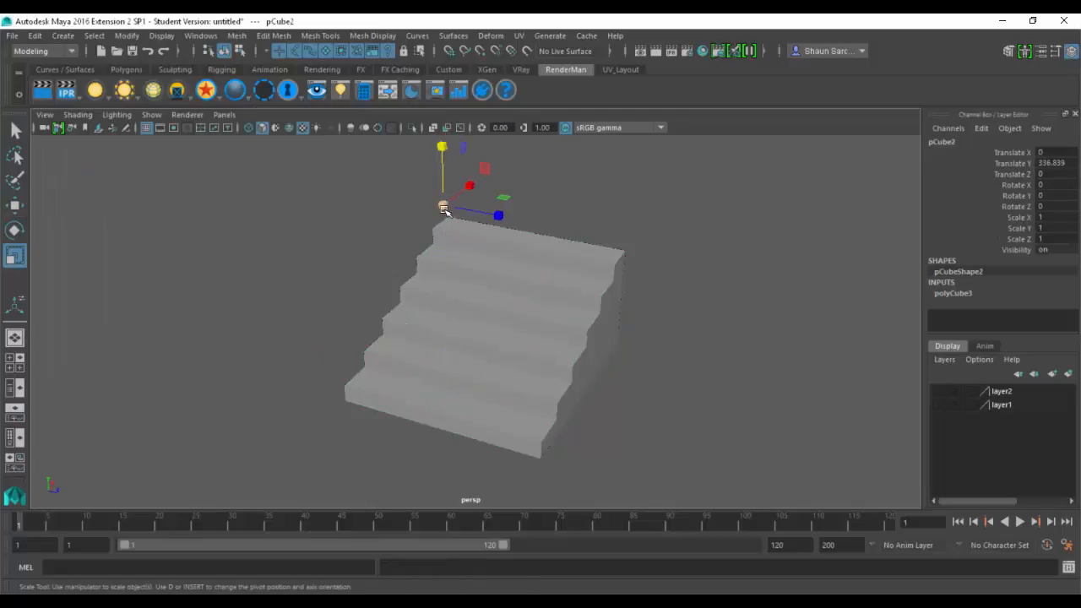
{"action": "key", "text": "f"}
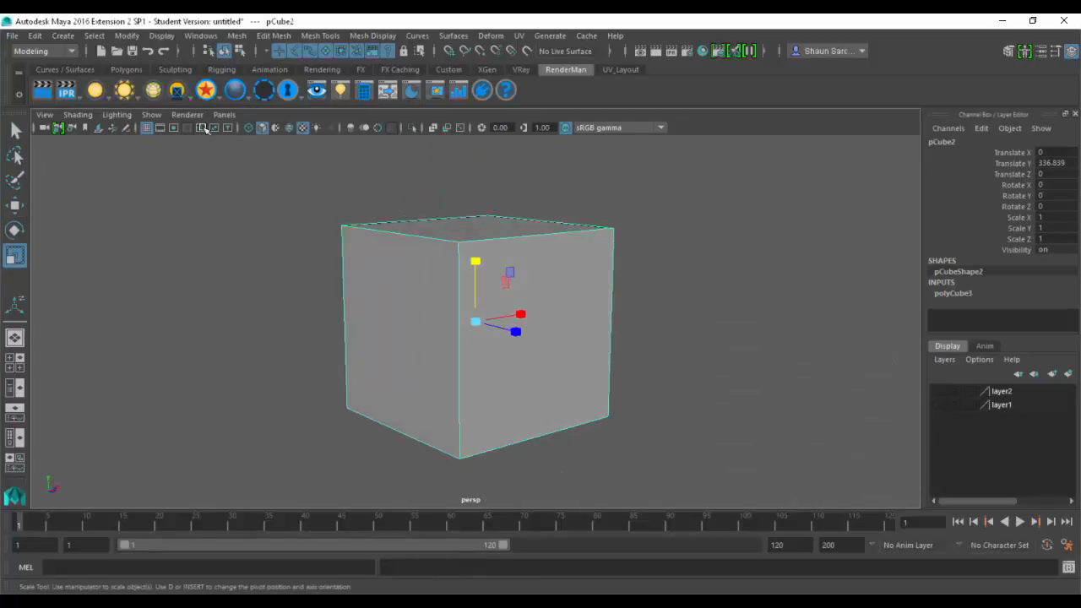
Step: Start exporting only the selected cube as FBX export, with Animation turned off
{"action": "left_click", "coordinate": [13, 36]}
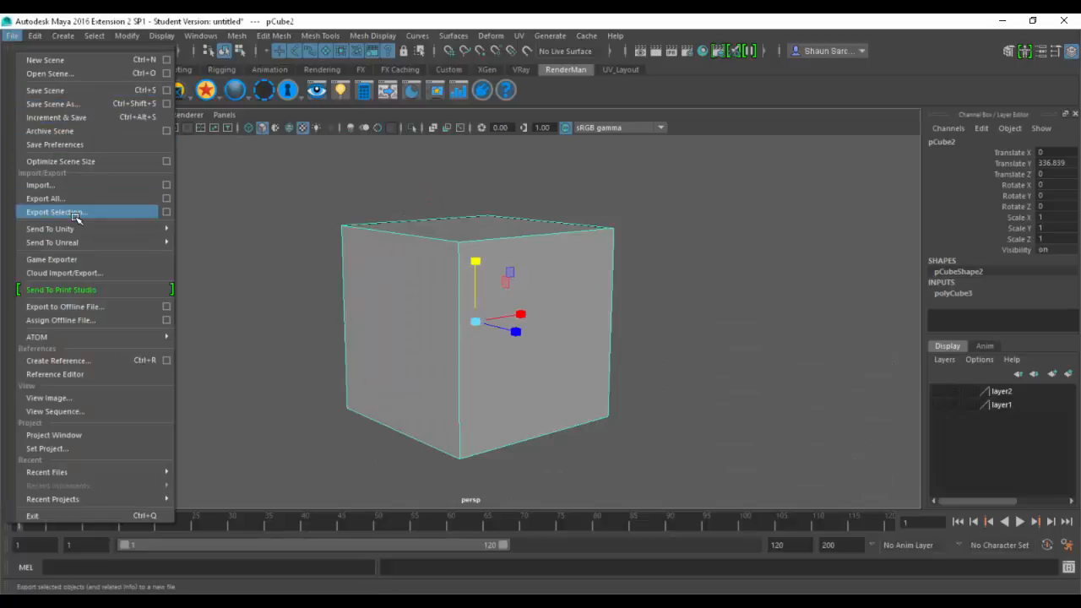
{"action": "left_click", "coordinate": [288, 263]}
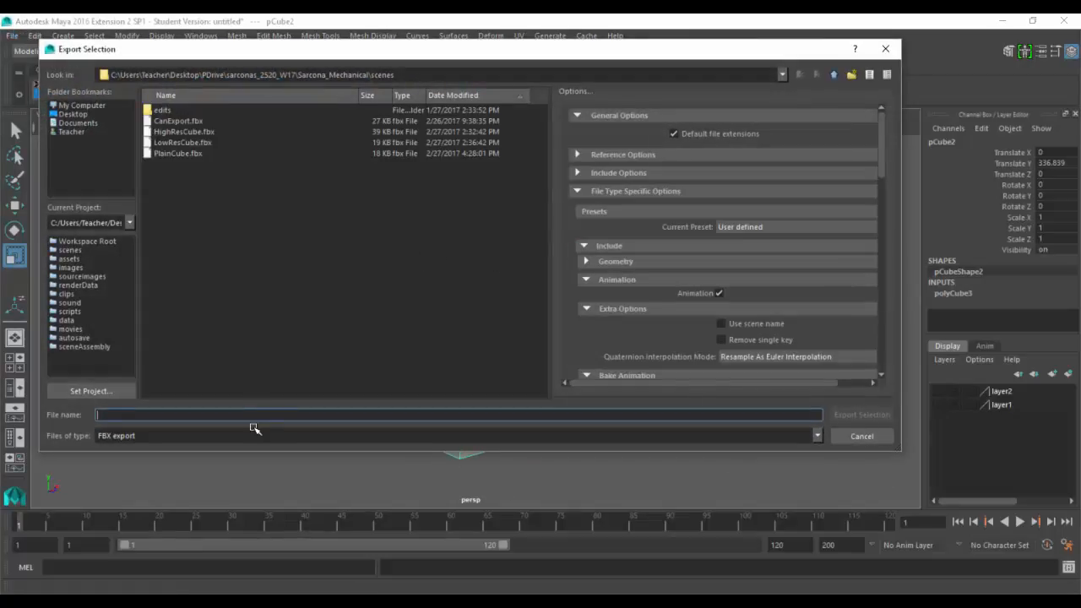
{"action": "left_click", "coordinate": [257, 434]}
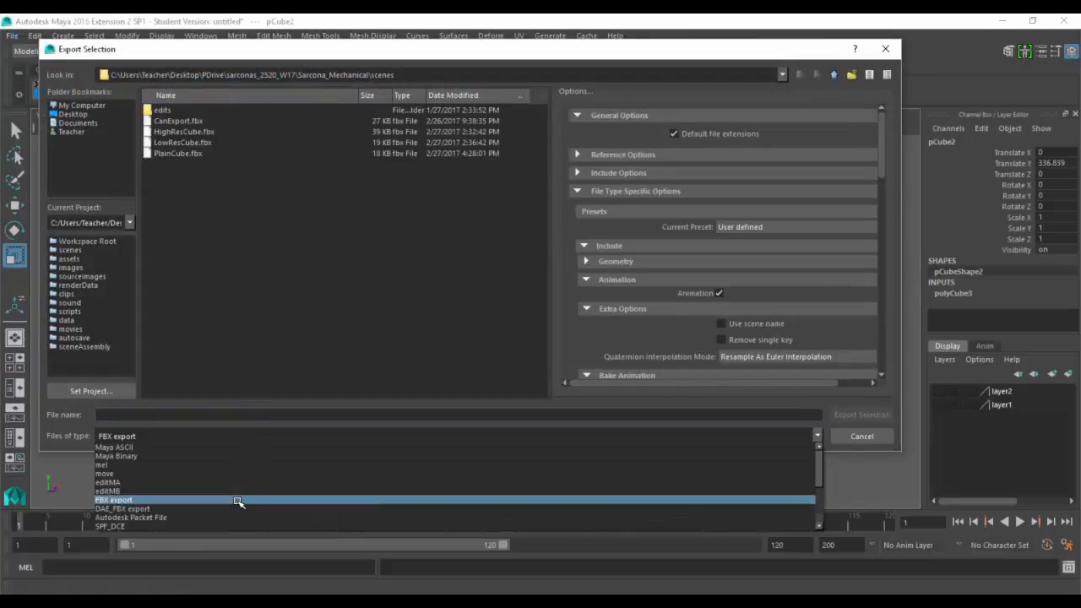
{"action": "left_click", "coordinate": [240, 498]}
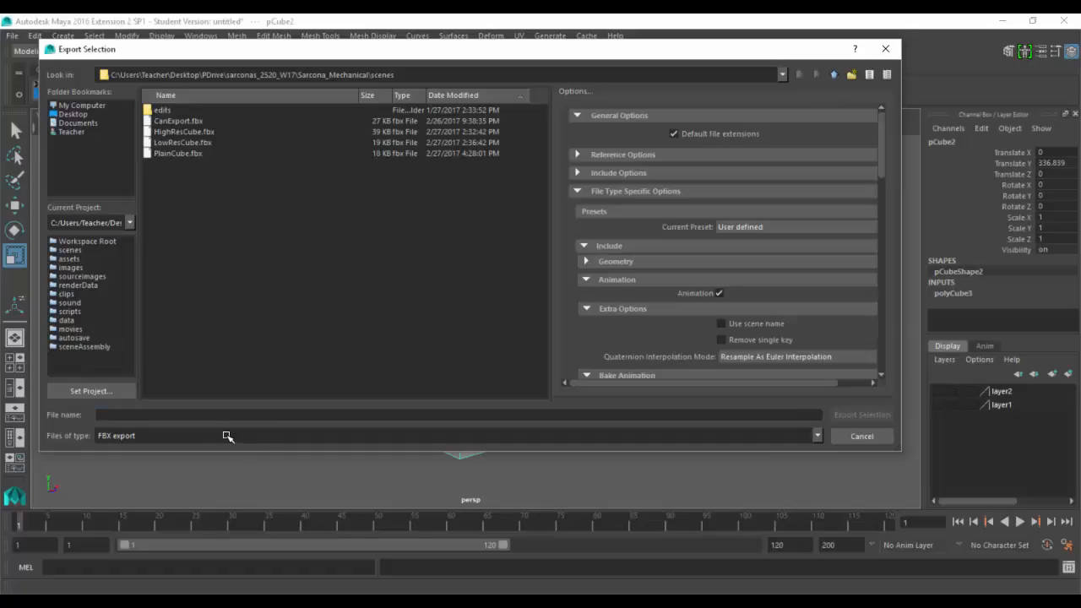
{"action": "left_click", "coordinate": [720, 293]}
Step: Expand the advanced FBX export options and choose FBX 2014/2015 as the file format version
{"action": "scroll", "coordinate": [718, 293], "scroll_direction": "down", "scroll_amount": 8}
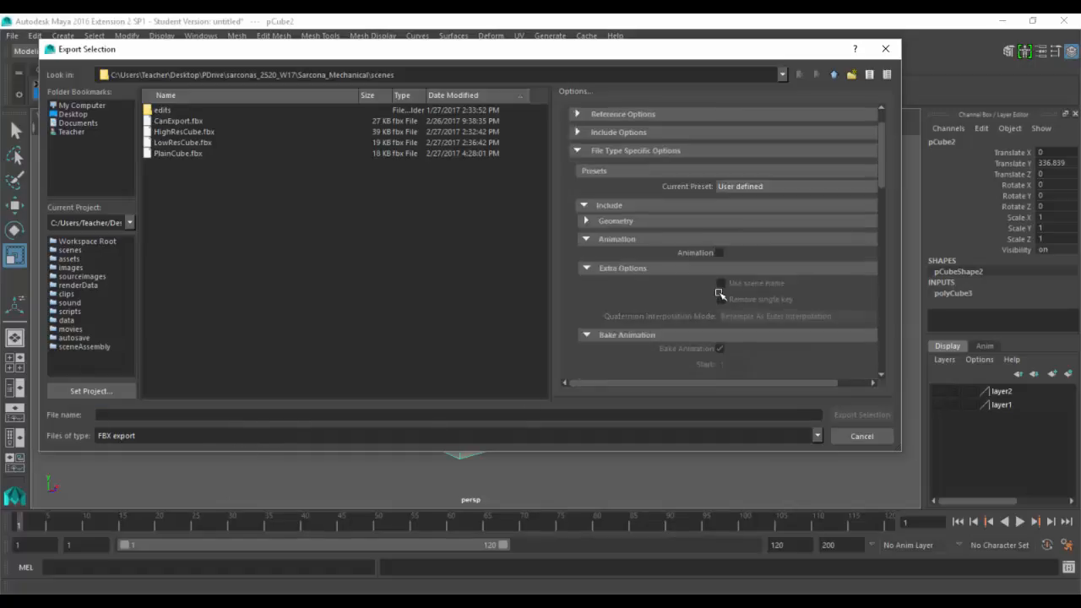
{"action": "scroll", "coordinate": [713, 287], "scroll_direction": "down", "scroll_amount": 5}
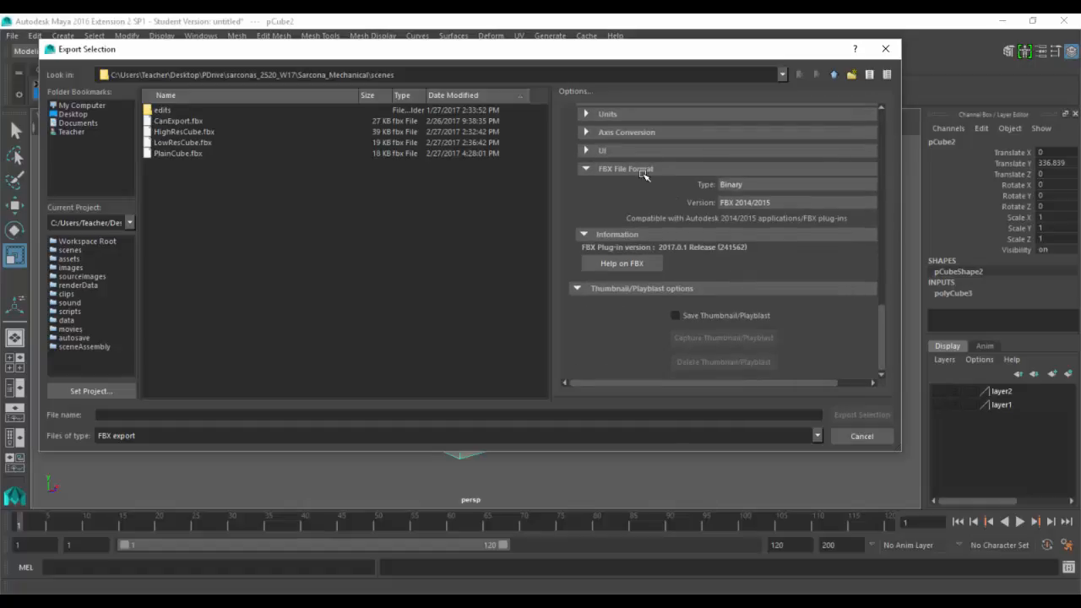
{"action": "scroll", "coordinate": [605, 156], "scroll_direction": "up", "scroll_amount": 1}
{"action": "scroll", "coordinate": [605, 158], "scroll_direction": "up", "scroll_amount": 1}
{"action": "left_click", "coordinate": [609, 179]}
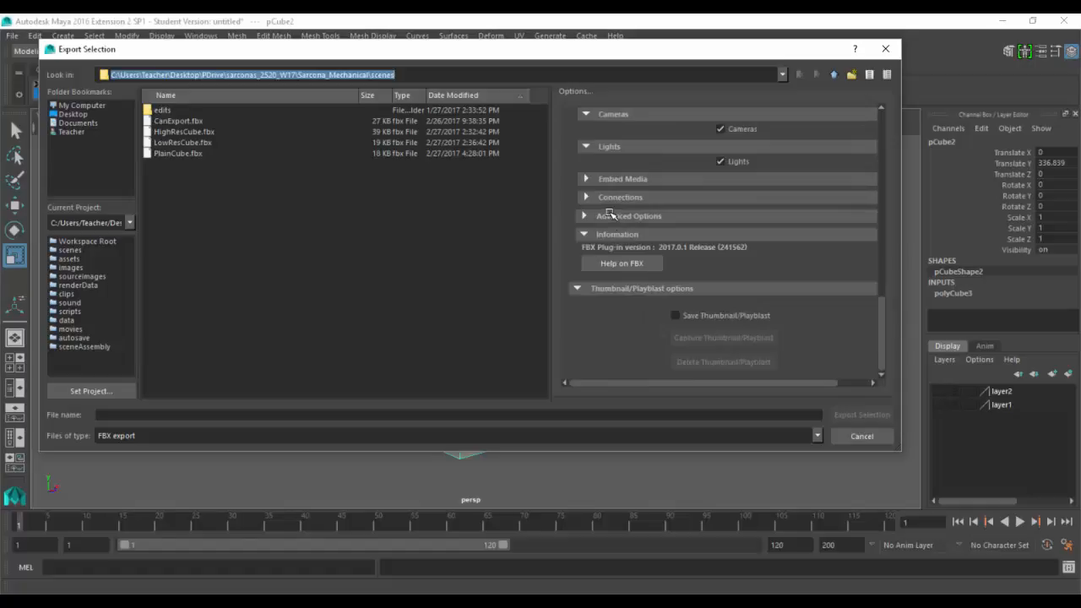
{"action": "left_click", "coordinate": [615, 213]}
{"action": "scroll", "coordinate": [650, 225], "scroll_direction": "down", "scroll_amount": 1}
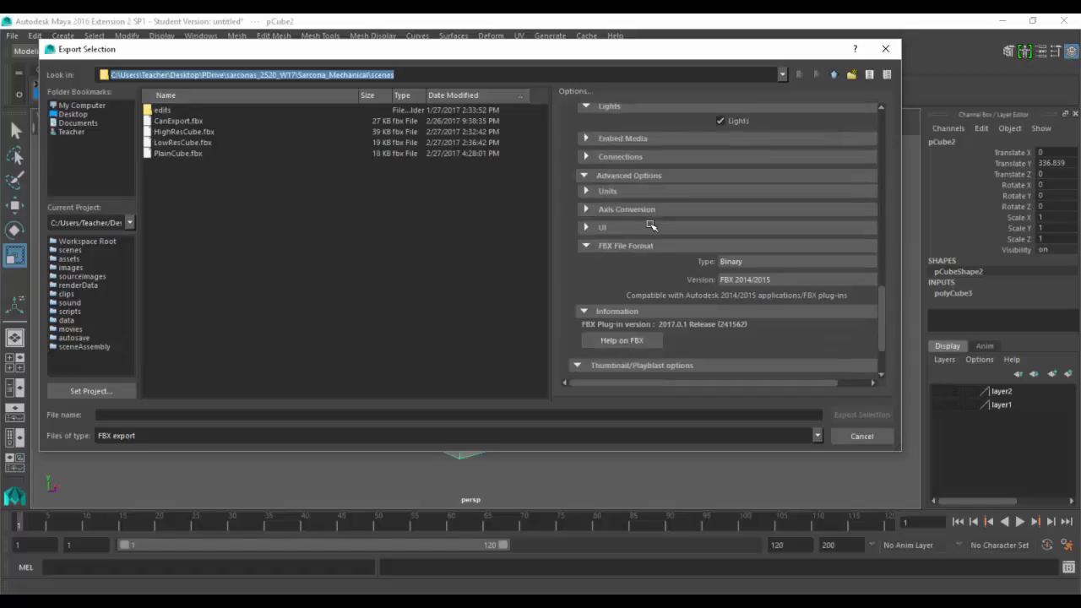
{"action": "left_click", "coordinate": [762, 276]}
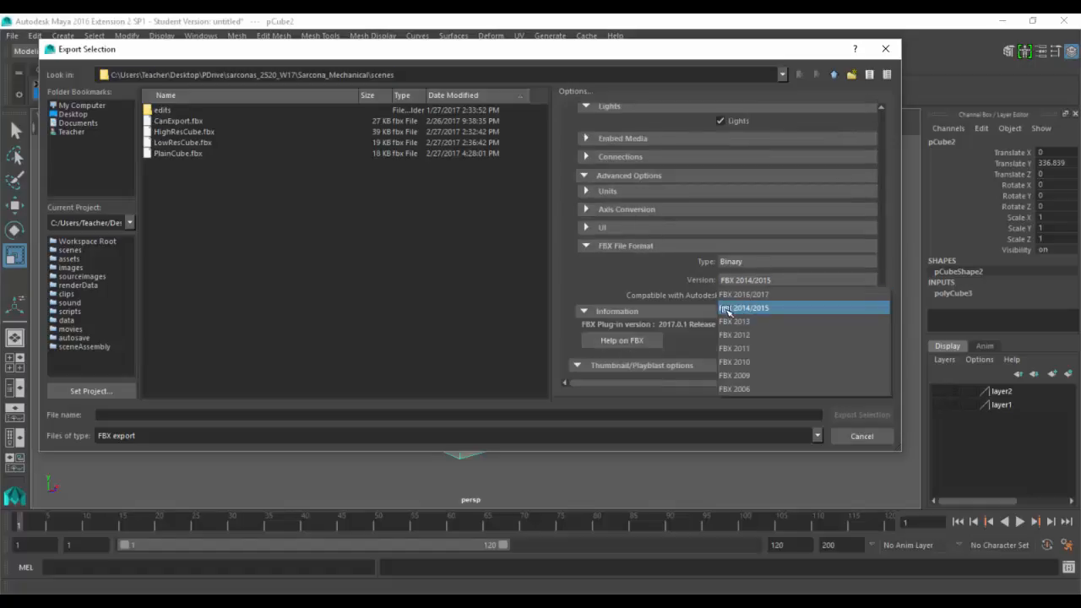
{"action": "left_click", "coordinate": [788, 306]}
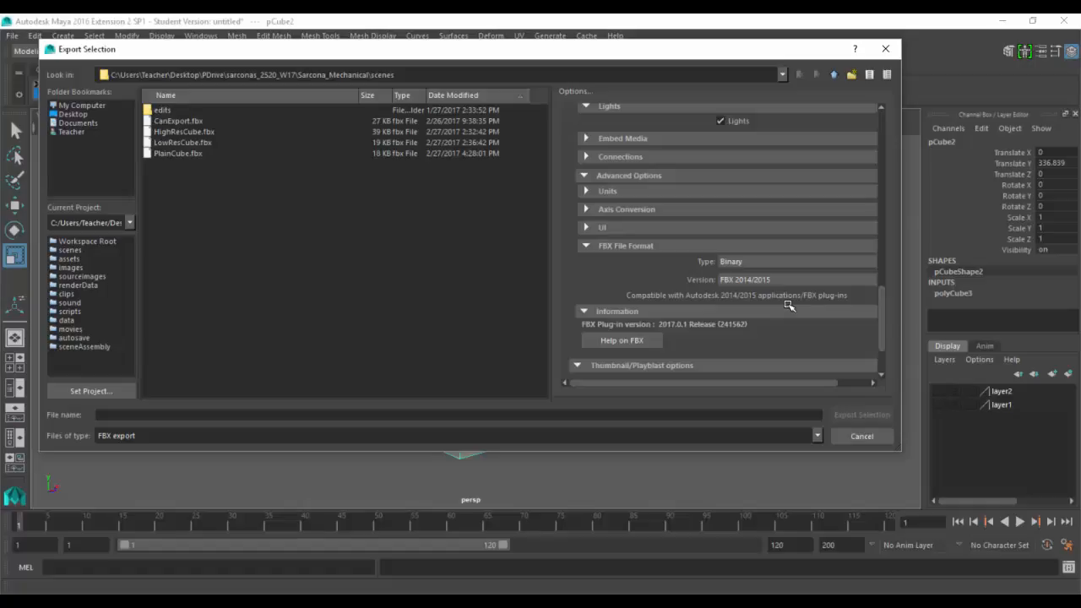
Step: Name the export file MiniCube and export the selected cube to the project's scenes folder
{"action": "left_click", "coordinate": [394, 415]}
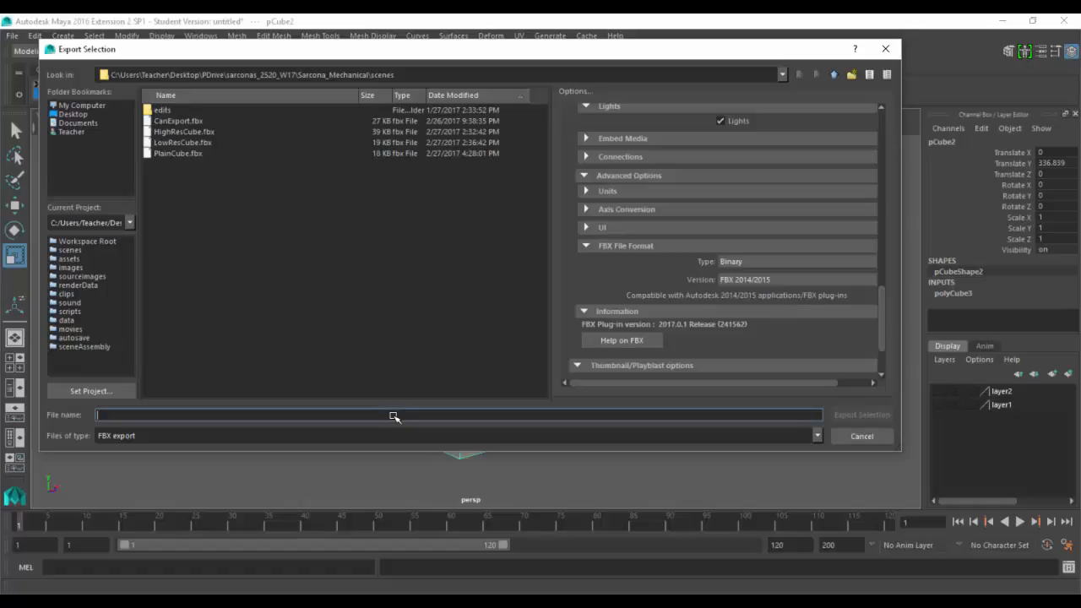
{"action": "type", "text": "MiniCube"}
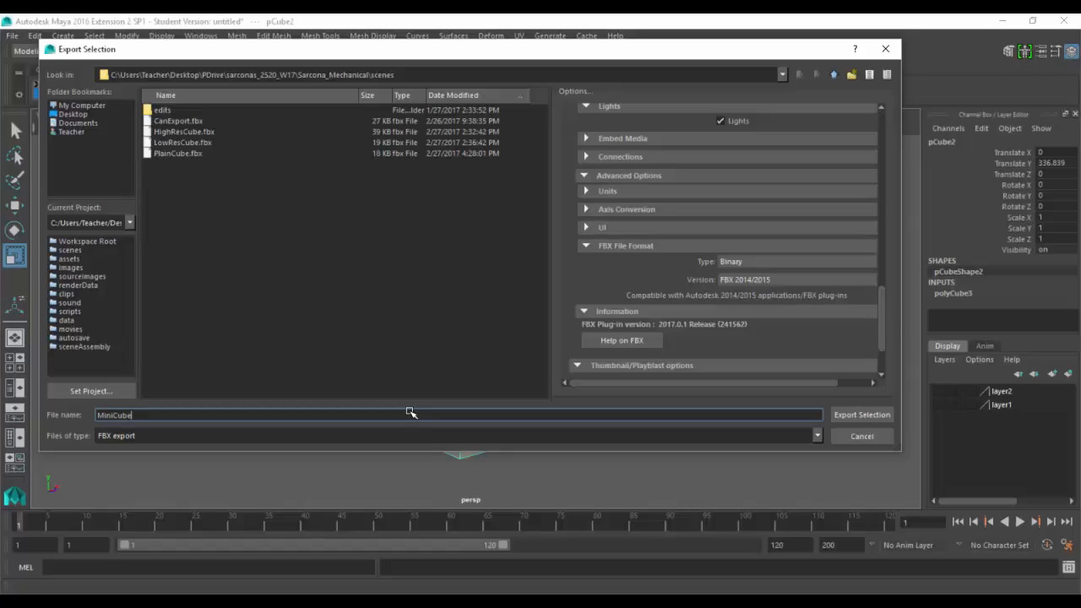
{"action": "key", "text": "Return"}
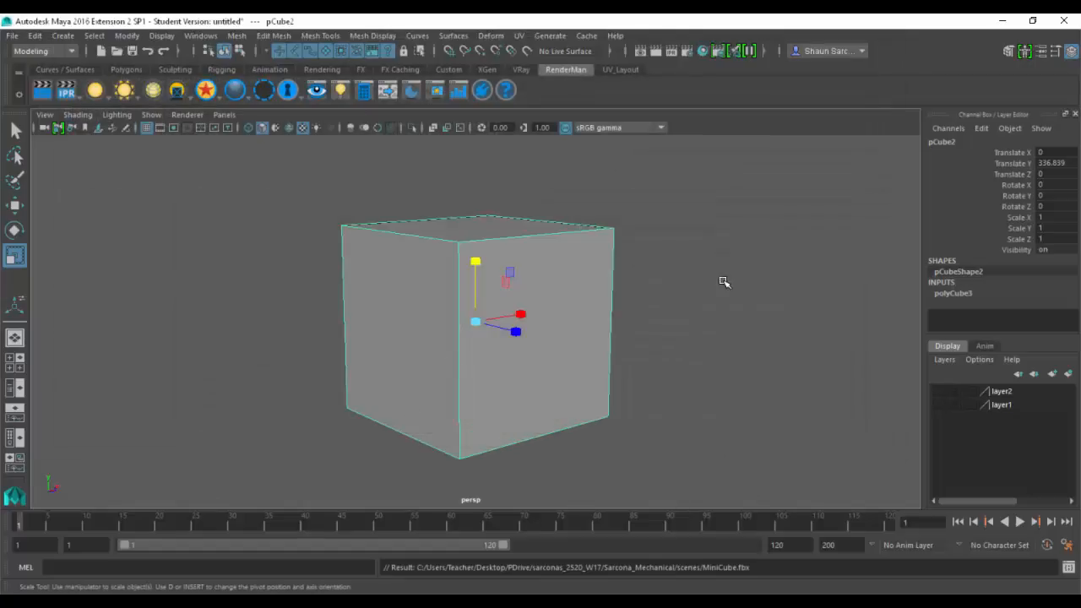
Step: Switch to the web browser, search for "epic games" in a new tab, and open the Epic Games official site
{"action": "left_click", "coordinate": [1002, 20]}
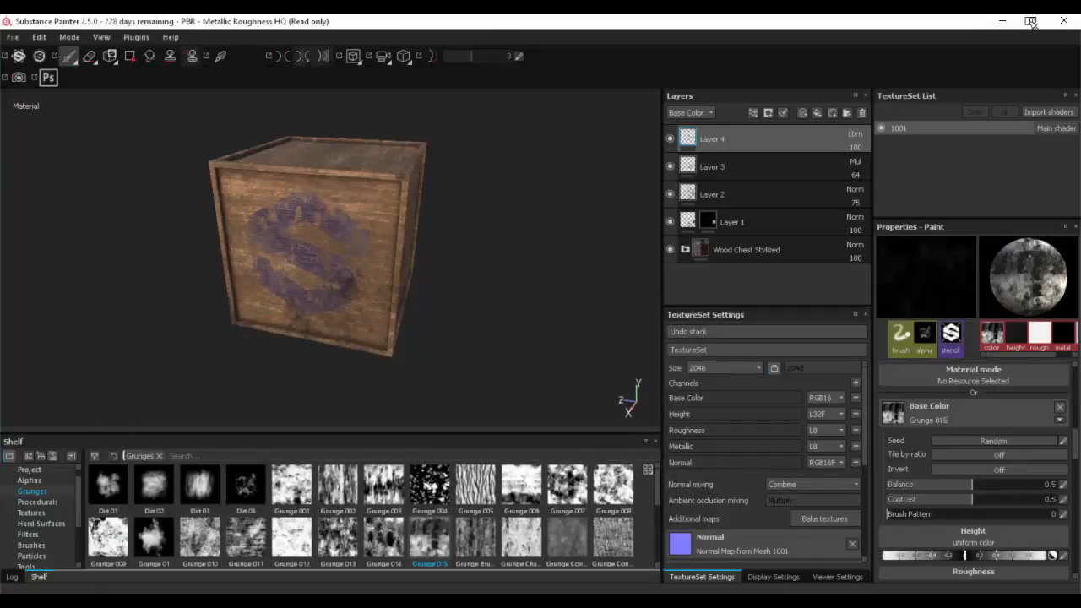
{"action": "left_click", "coordinate": [1002, 20]}
{"action": "left_click", "coordinate": [1027, 18]}
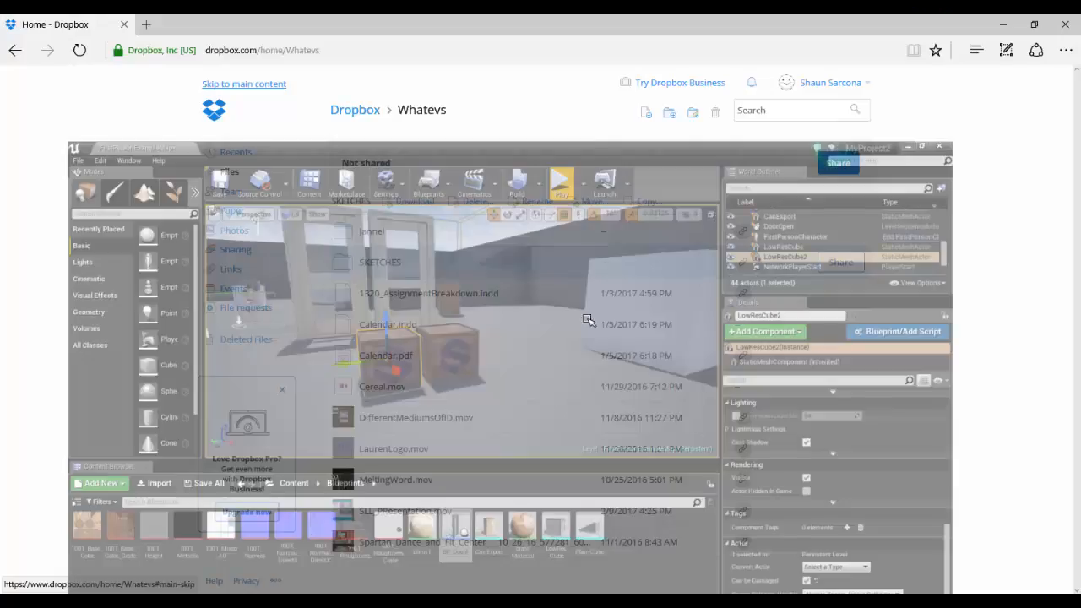
{"action": "left_click", "coordinate": [147, 24]}
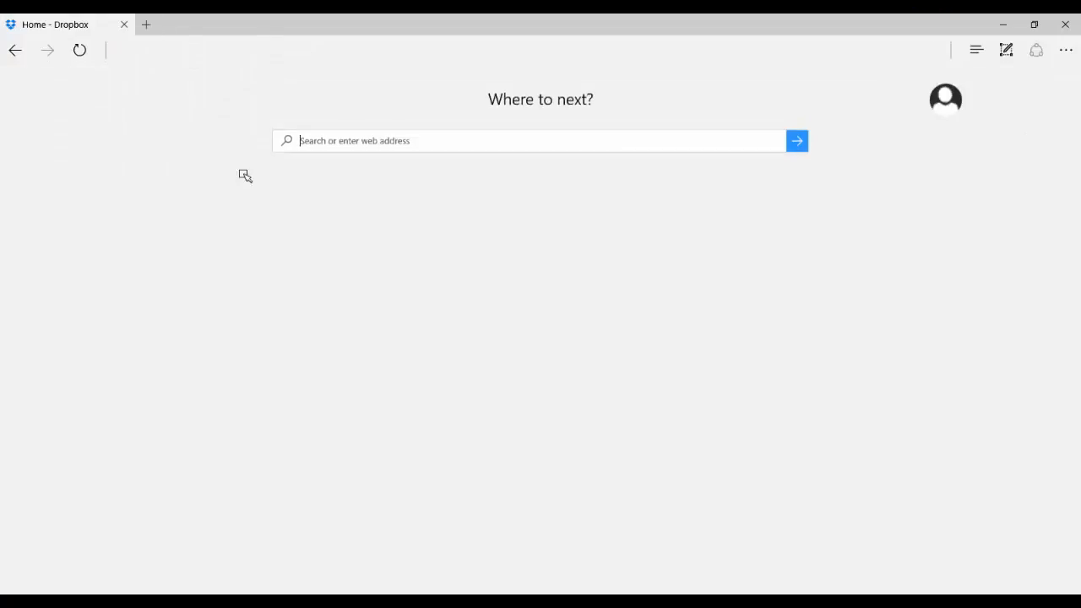
{"action": "type", "text": "epic games"}
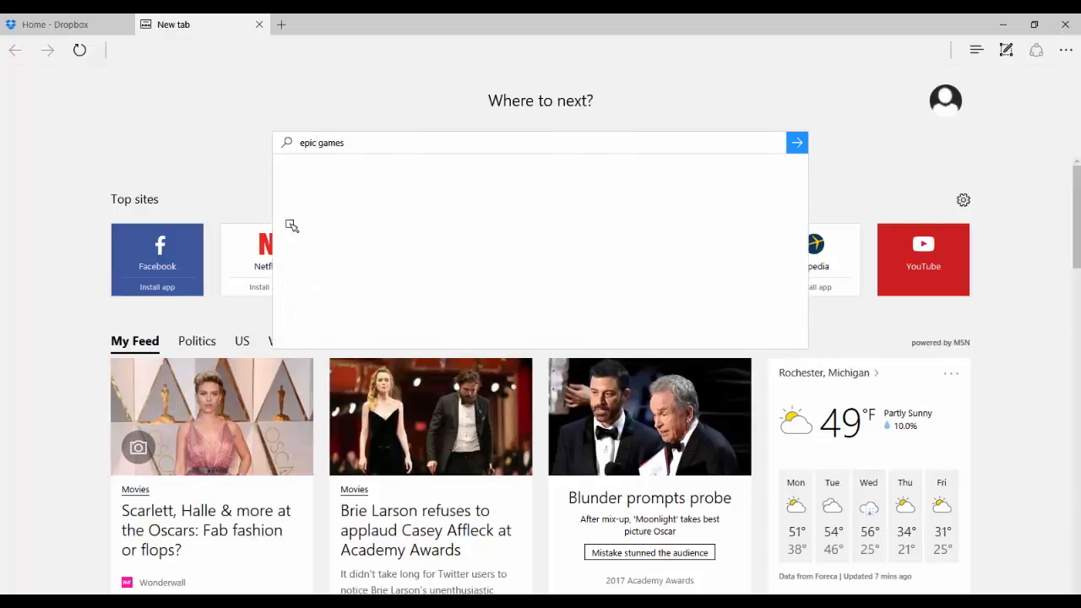
{"action": "key", "text": "Return"}
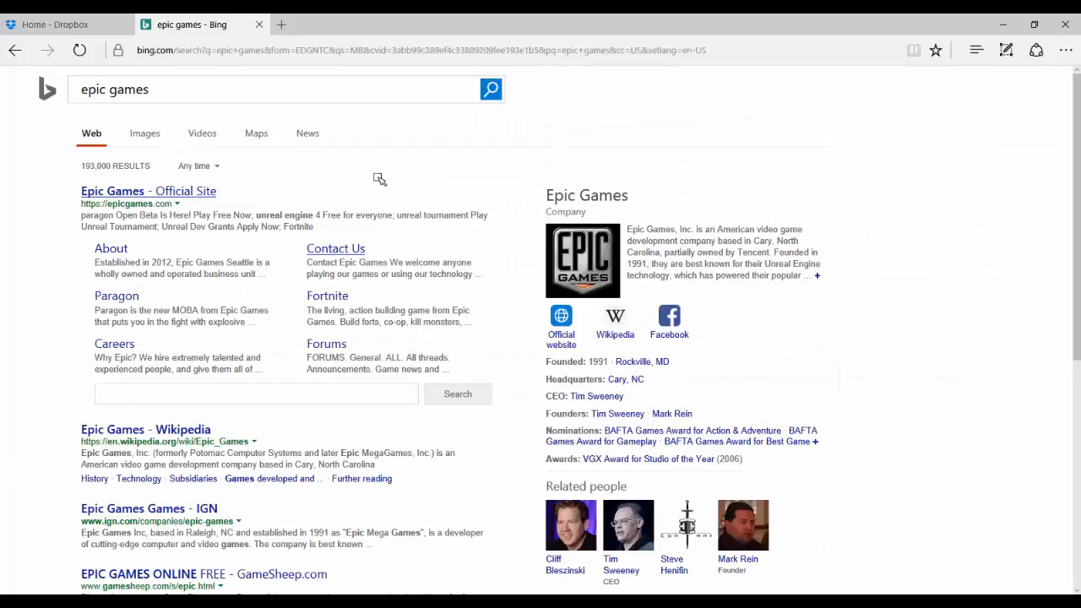
{"action": "left_click", "coordinate": [185, 193]}
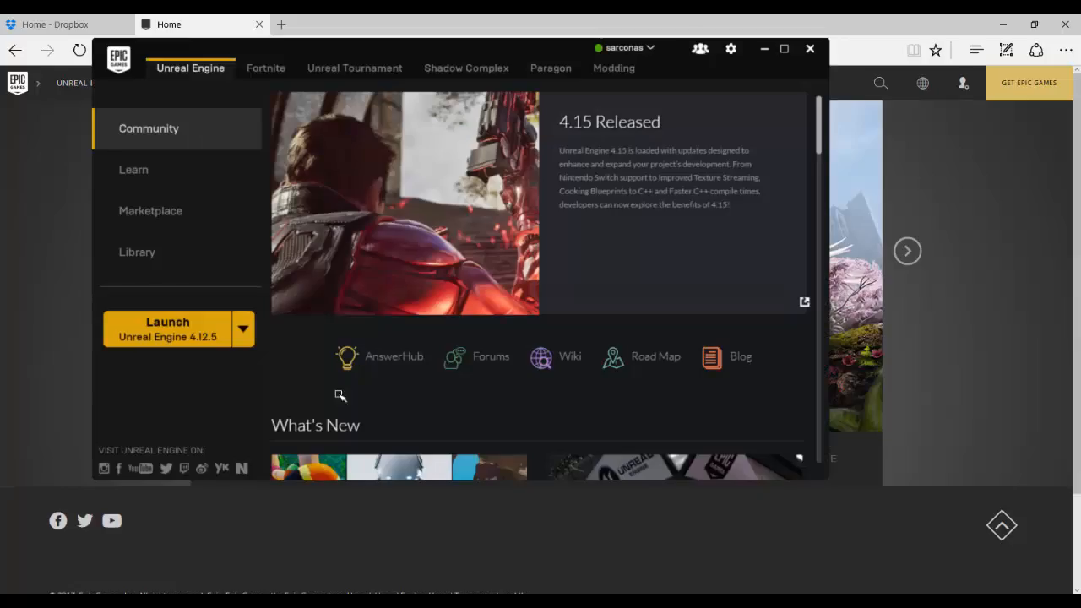
Step: View the Unreal Tournament page in the Epic Games Launcher
{"action": "left_click_drag", "start_coordinate": [289, 47], "coordinate": [439, 53]}
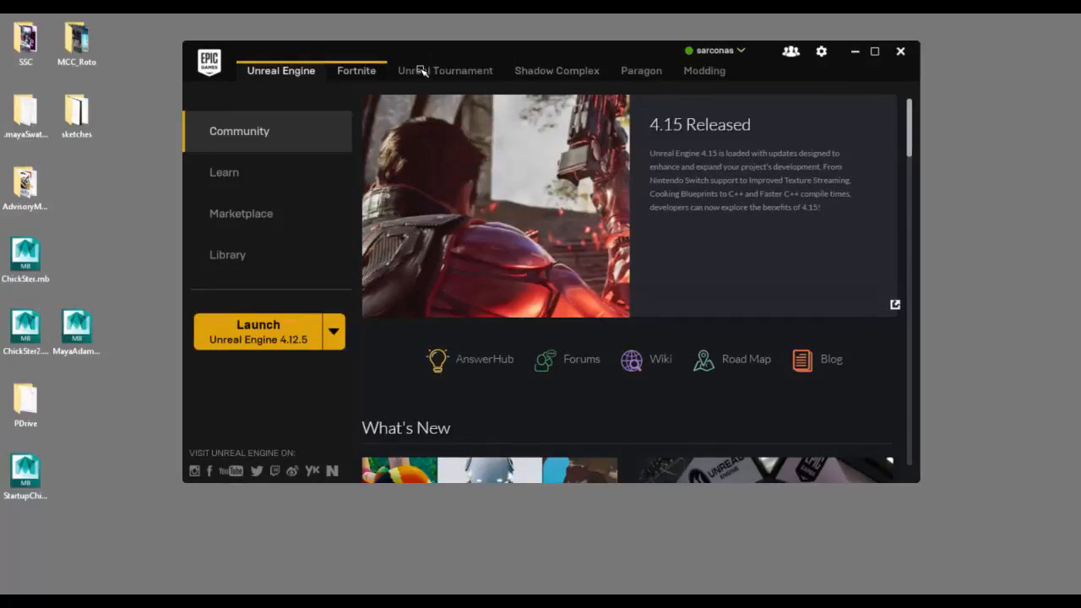
{"action": "left_click", "coordinate": [450, 71]}
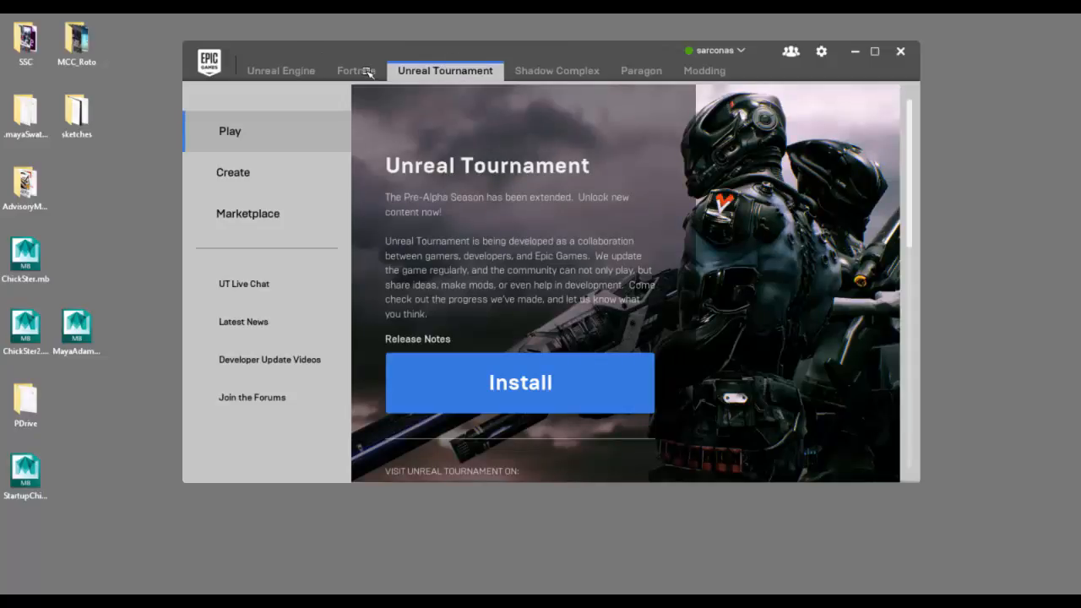
Step: View the launcher's Unreal Engine and Unreal Tournament pages, then examine the content categories in the Unreal Engine Marketplace
{"action": "left_click", "coordinate": [274, 76]}
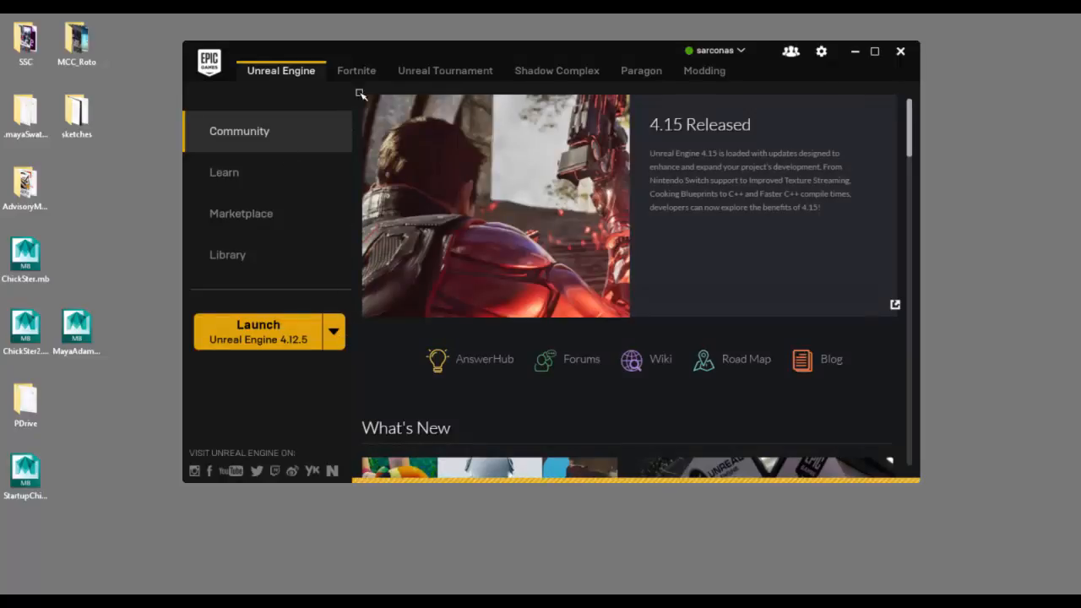
{"action": "left_click", "coordinate": [444, 73]}
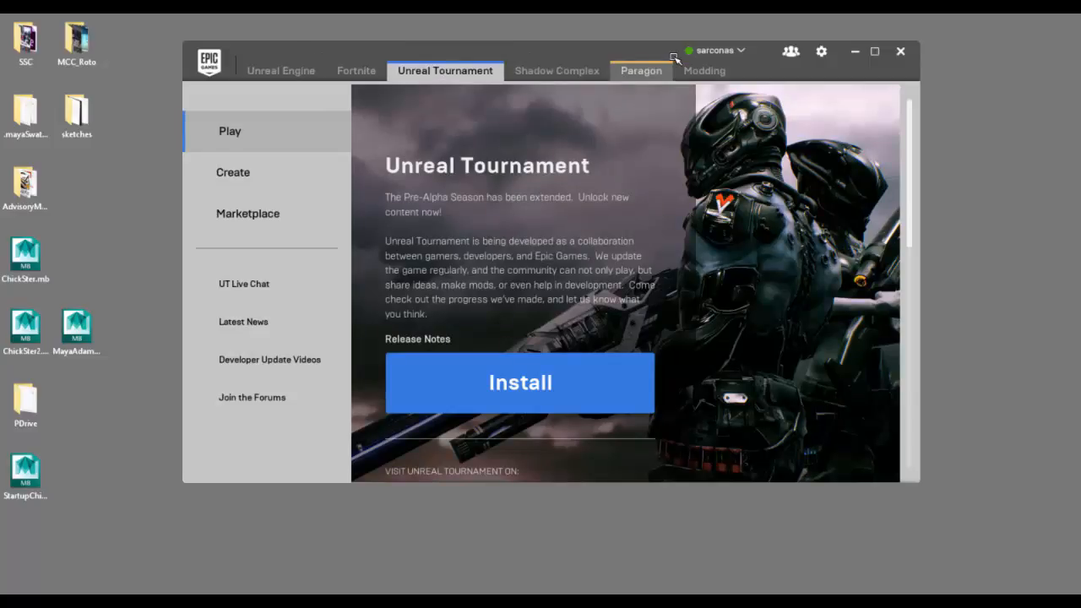
{"action": "left_click", "coordinate": [281, 71]}
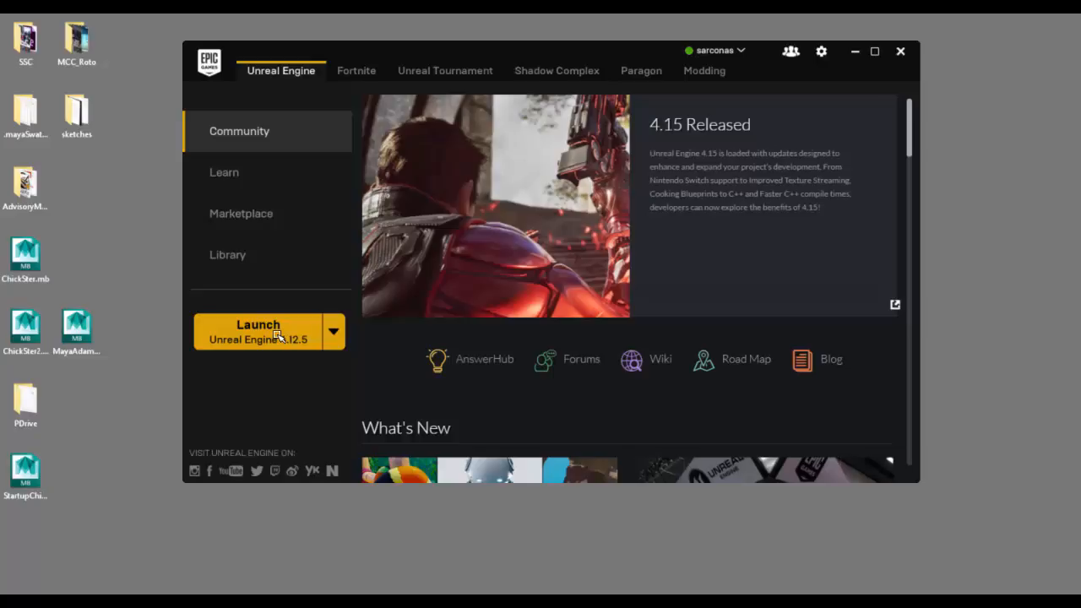
{"action": "left_click", "coordinate": [258, 215]}
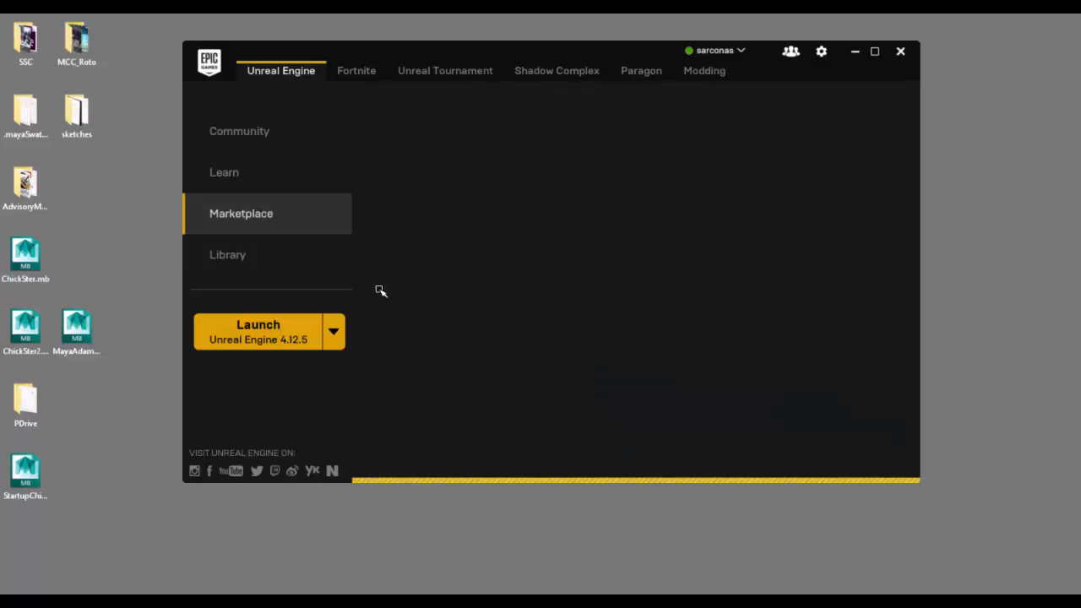
{"action": "mouse_move", "coordinate": [456, 136]}
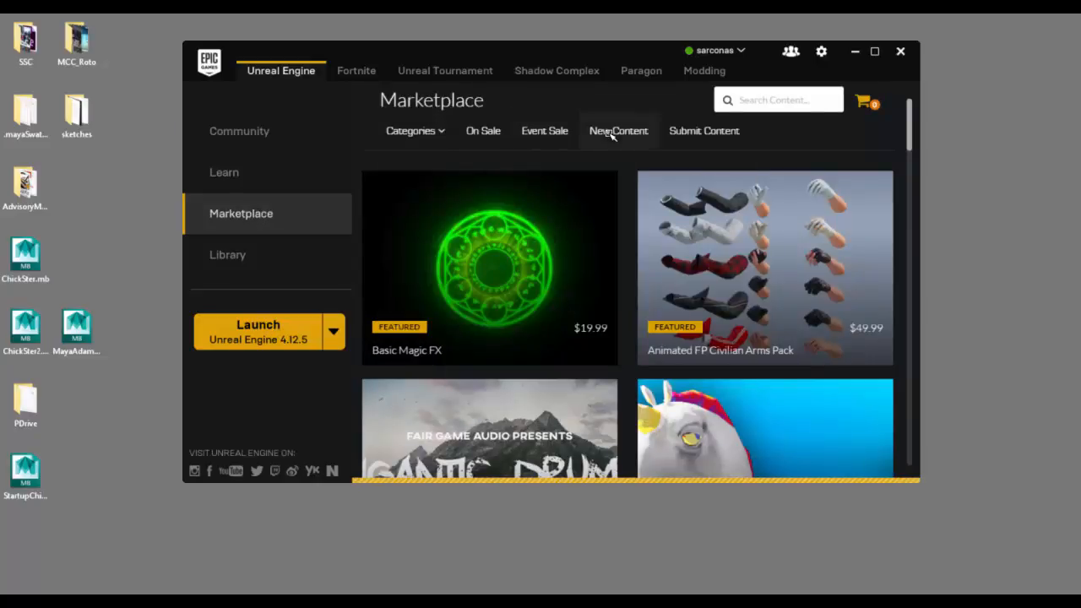
{"action": "mouse_move", "coordinate": [414, 131]}
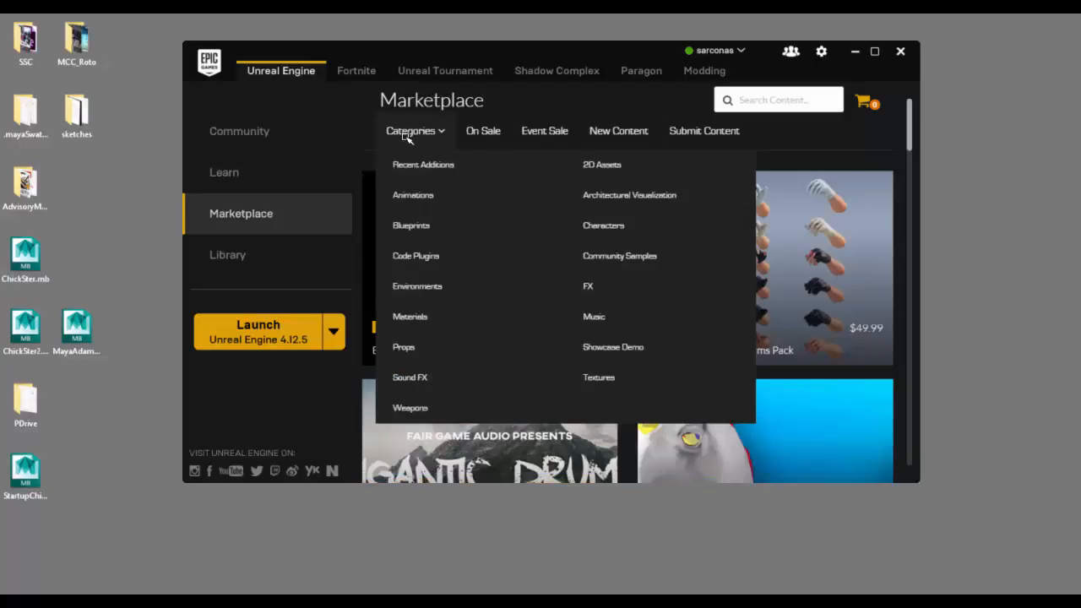
Step: Open the Unreal Engine Library, add an engine version slot, and look through the versions available to install
{"action": "left_click", "coordinate": [251, 254]}
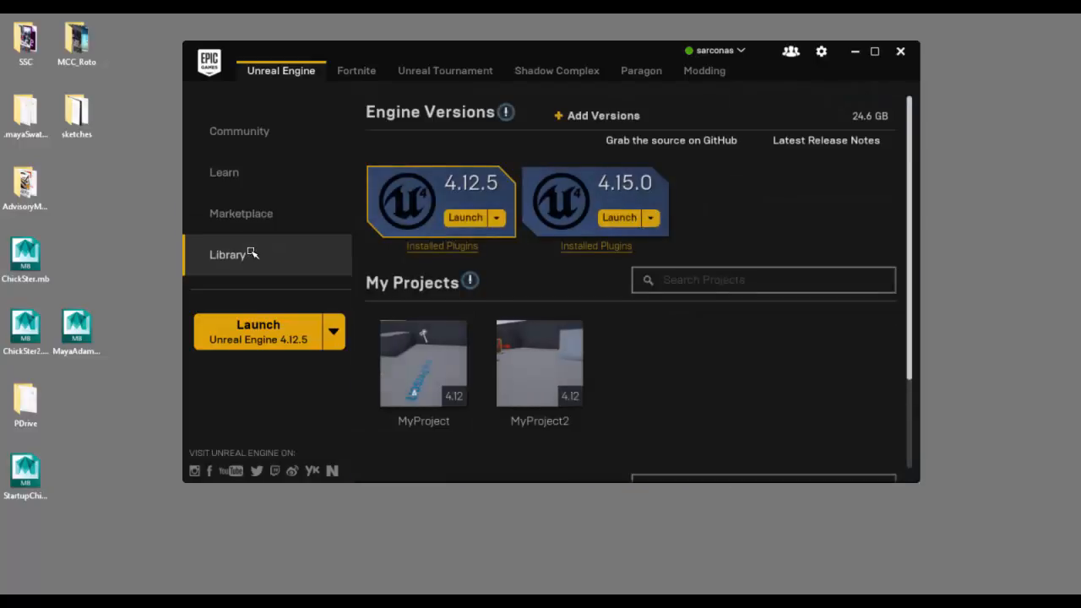
{"action": "left_click", "coordinate": [573, 118]}
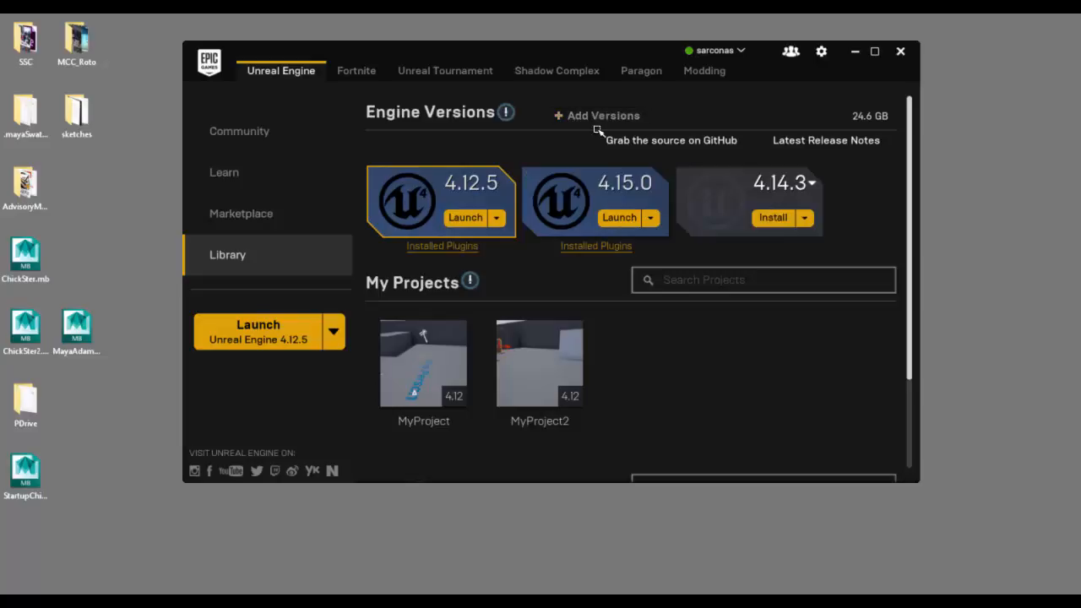
{"action": "left_click", "coordinate": [804, 217]}
{"action": "left_click", "coordinate": [809, 184]}
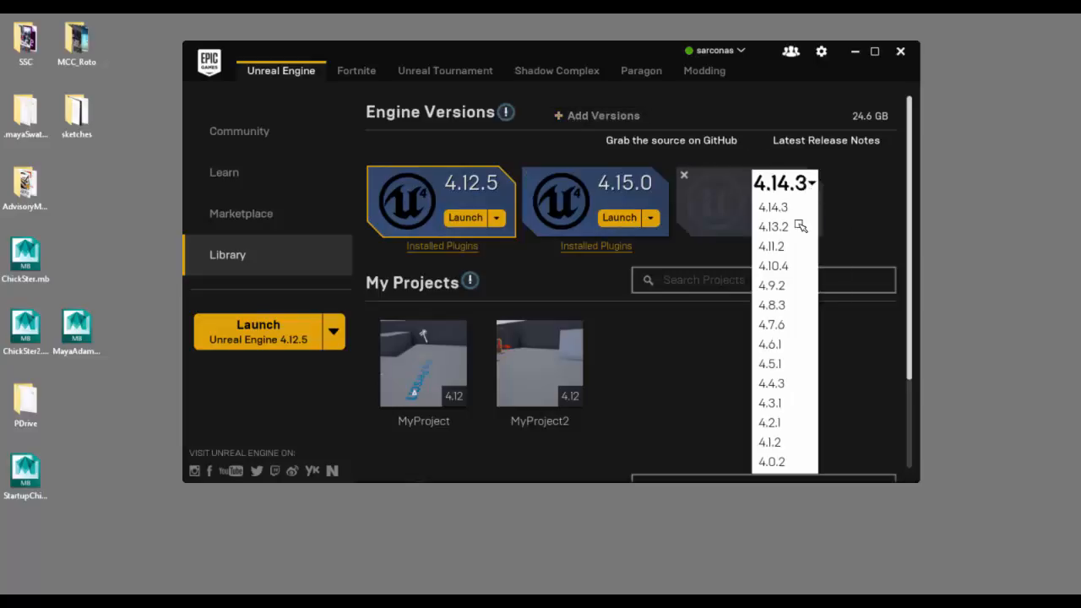
{"action": "left_click", "coordinate": [851, 224]}
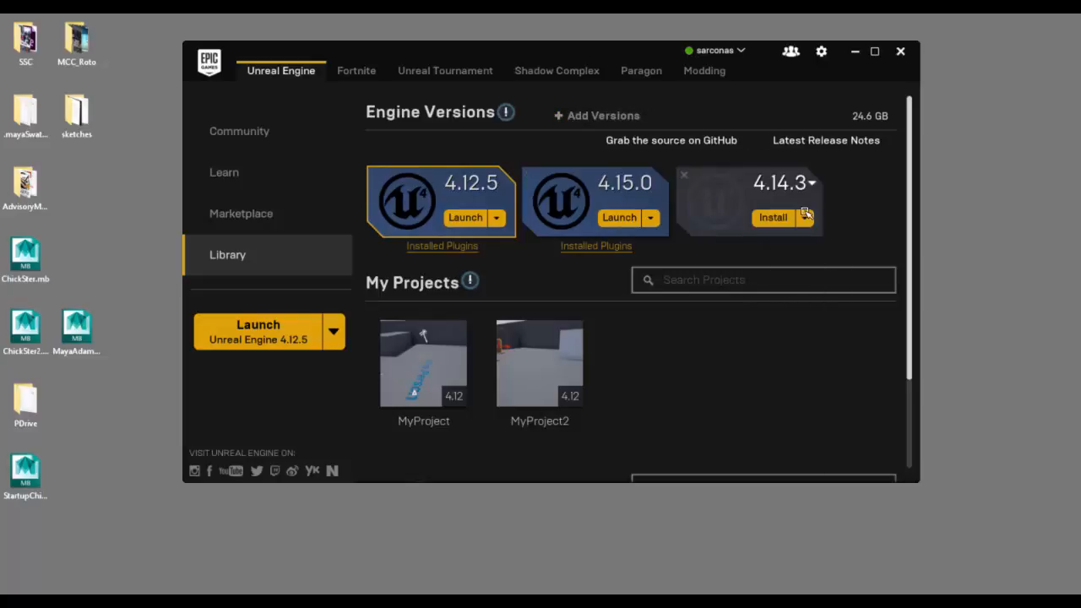
{"action": "left_click", "coordinate": [804, 217]}
{"action": "left_click", "coordinate": [805, 270]}
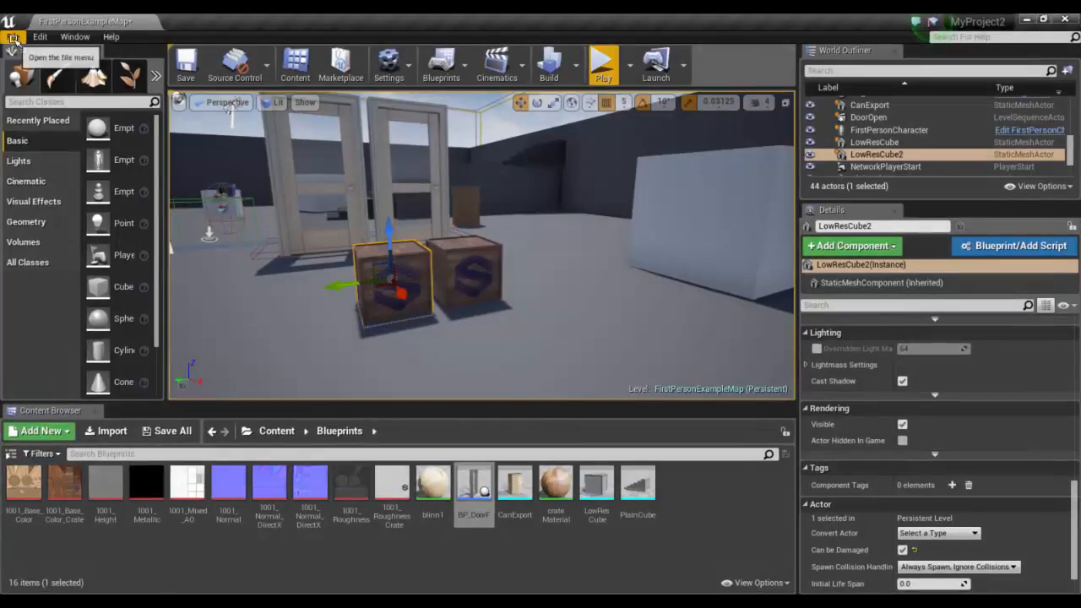
Step: Switch to the Unreal Editor and exit MyProject2, saving the modified FirstPersonExampleMap level
{"action": "left_click", "coordinate": [13, 36]}
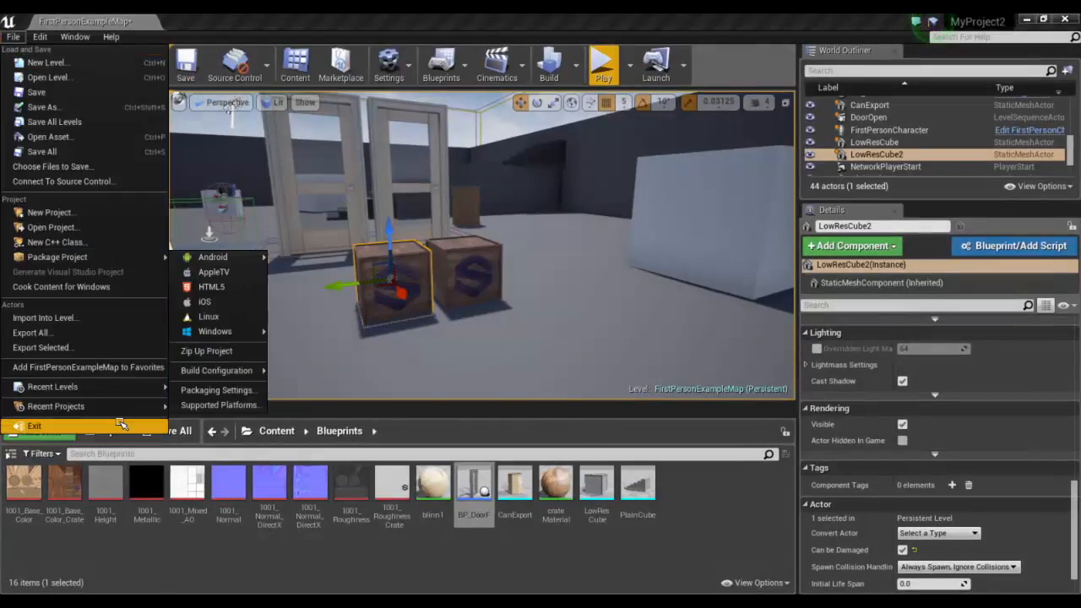
{"action": "left_click", "coordinate": [373, 343]}
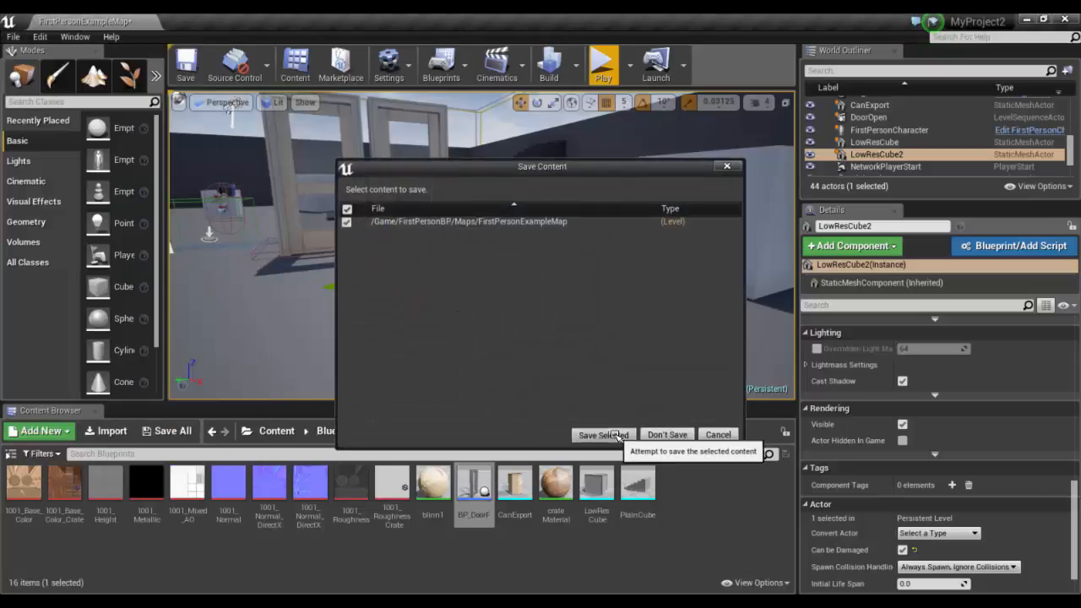
{"action": "left_click", "coordinate": [615, 433]}
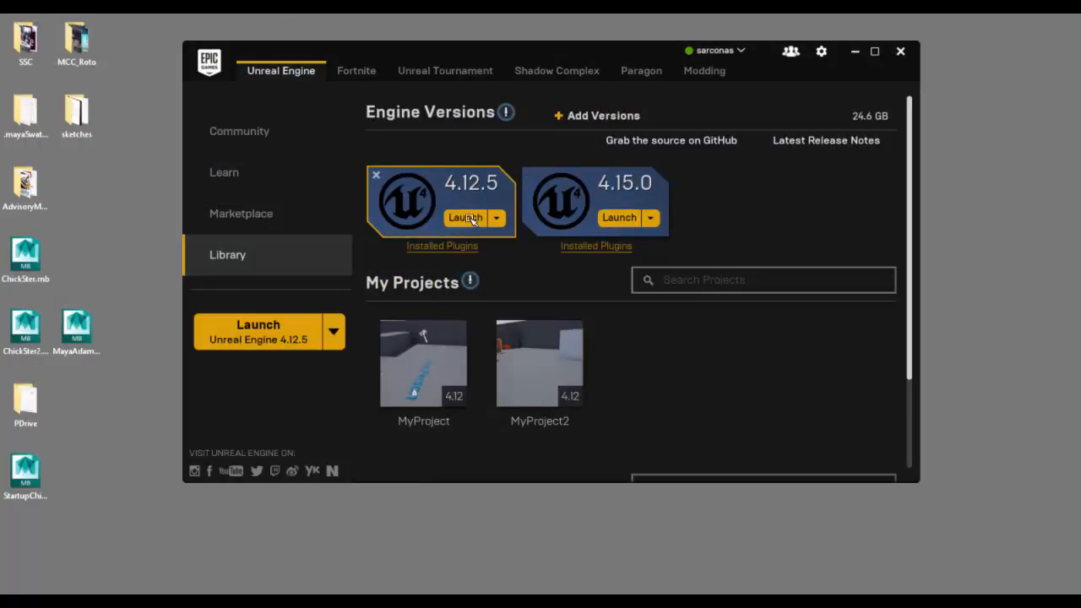
Step: Launch Unreal Engine 4.12.5 from the Epic Games Launcher and choose the Third Person Blueprint template for a new project
{"action": "left_click", "coordinate": [468, 218]}
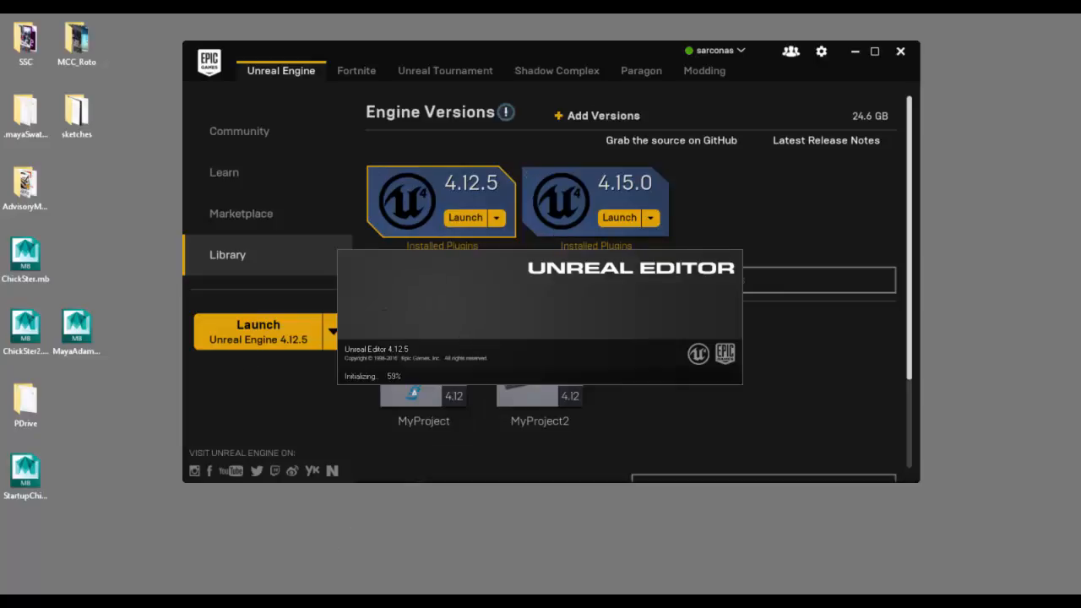
{"action": "mouse_move", "coordinate": [249, 602]}
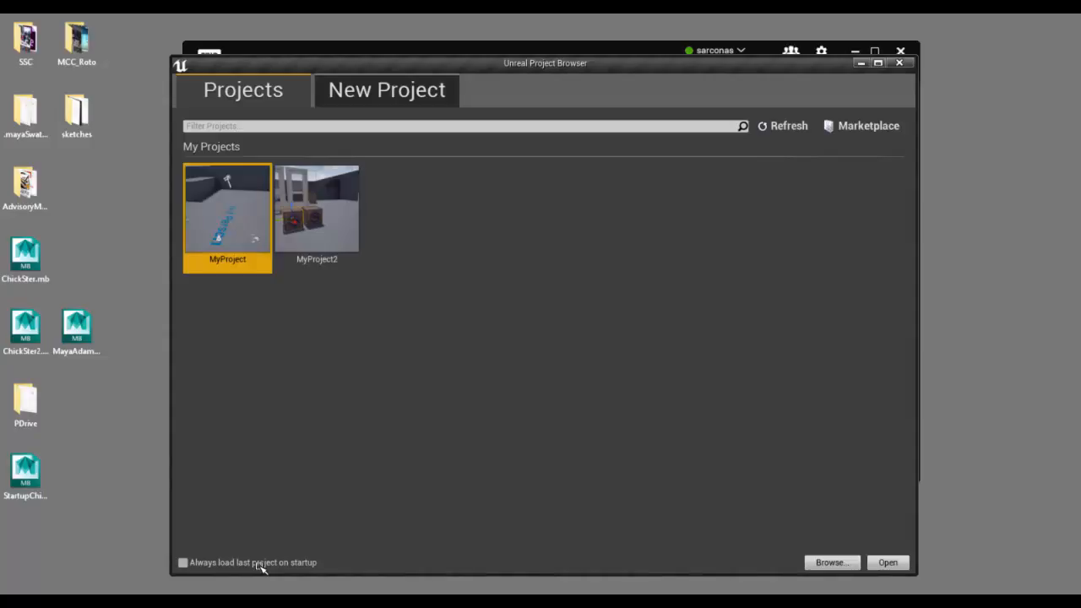
{"action": "left_click", "coordinate": [369, 91]}
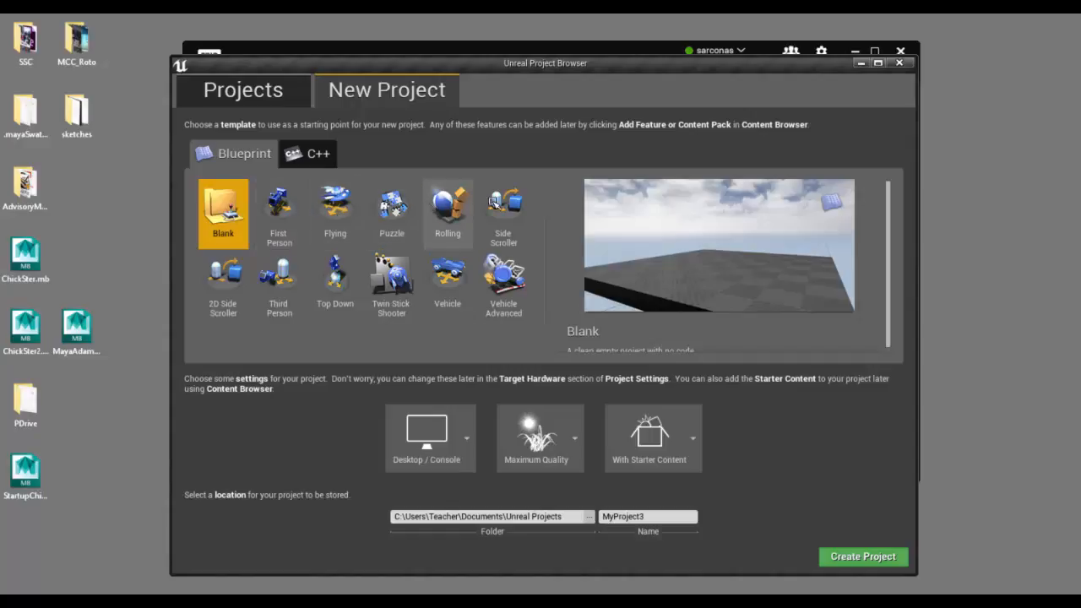
{"action": "left_click", "coordinate": [279, 268]}
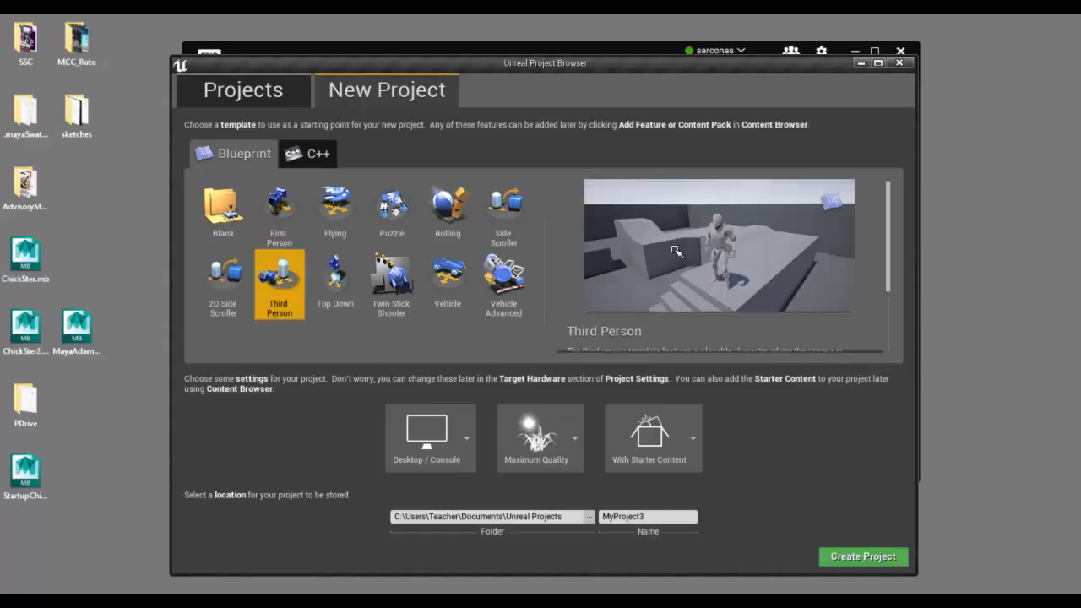
Step: Create a folder named Game in the instructor's lowercase-named 2520_W17 folder under PDrive and set it as the project location
{"action": "left_click", "coordinate": [586, 516]}
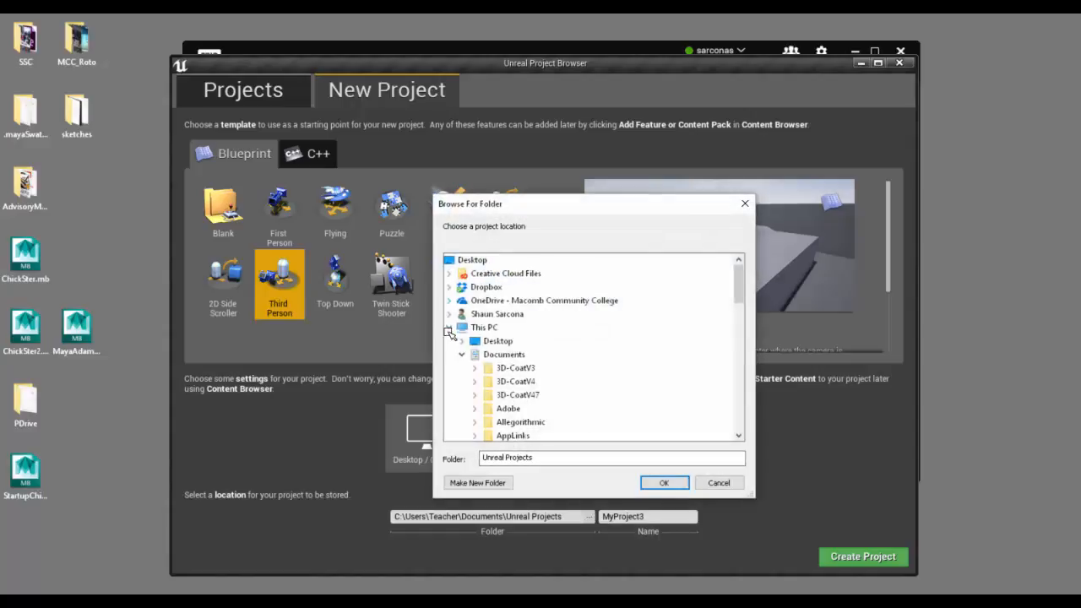
{"action": "left_click", "coordinate": [461, 354]}
{"action": "left_click", "coordinate": [462, 340]}
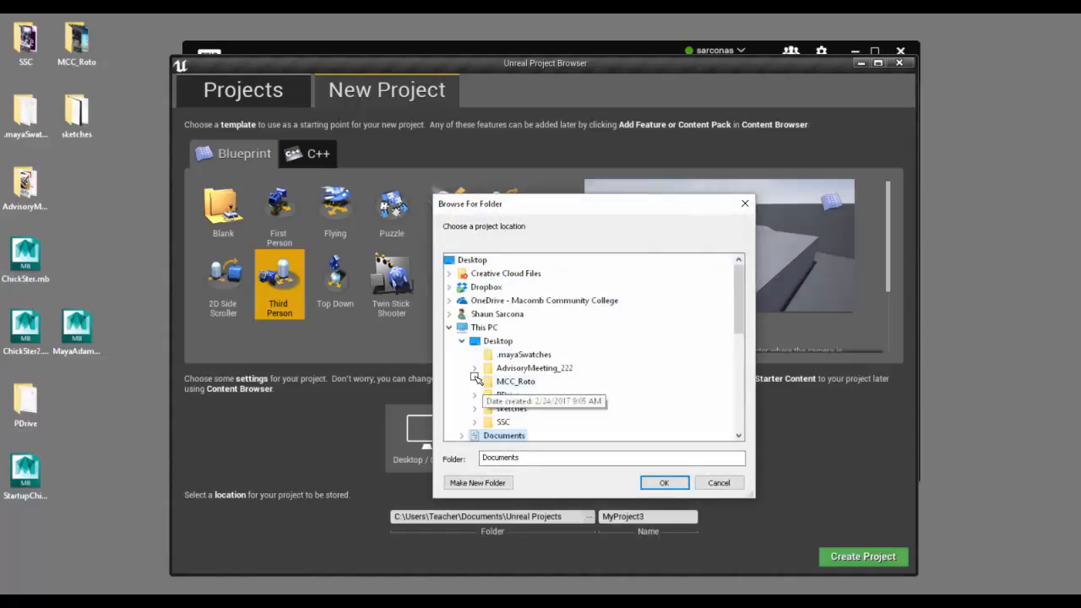
{"action": "left_click", "coordinate": [475, 394]}
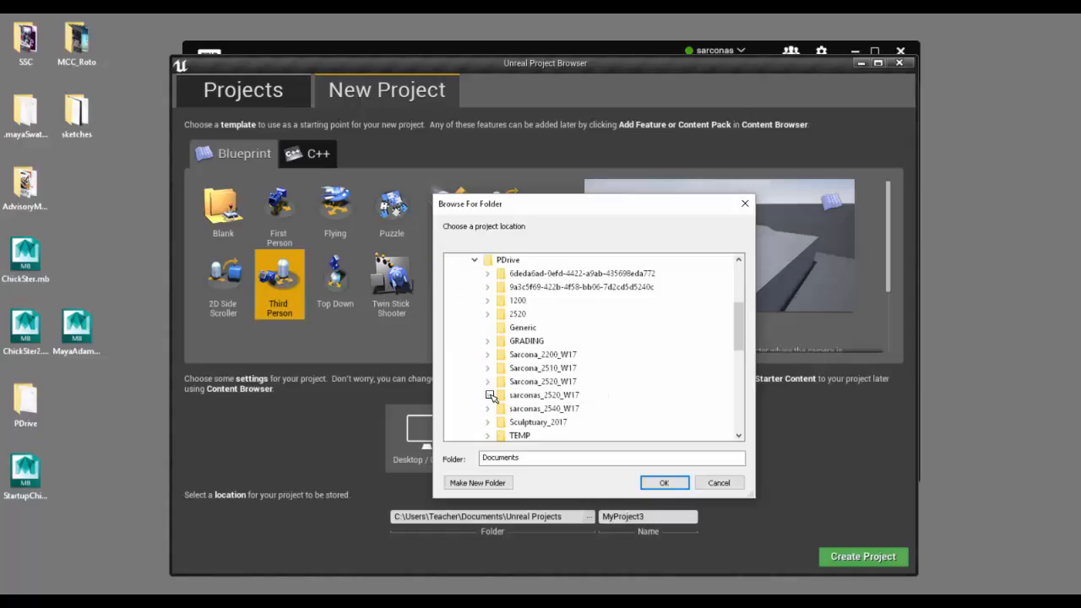
{"action": "left_click", "coordinate": [484, 395]}
{"action": "scroll", "coordinate": [507, 300], "scroll_direction": "up", "scroll_amount": 1}
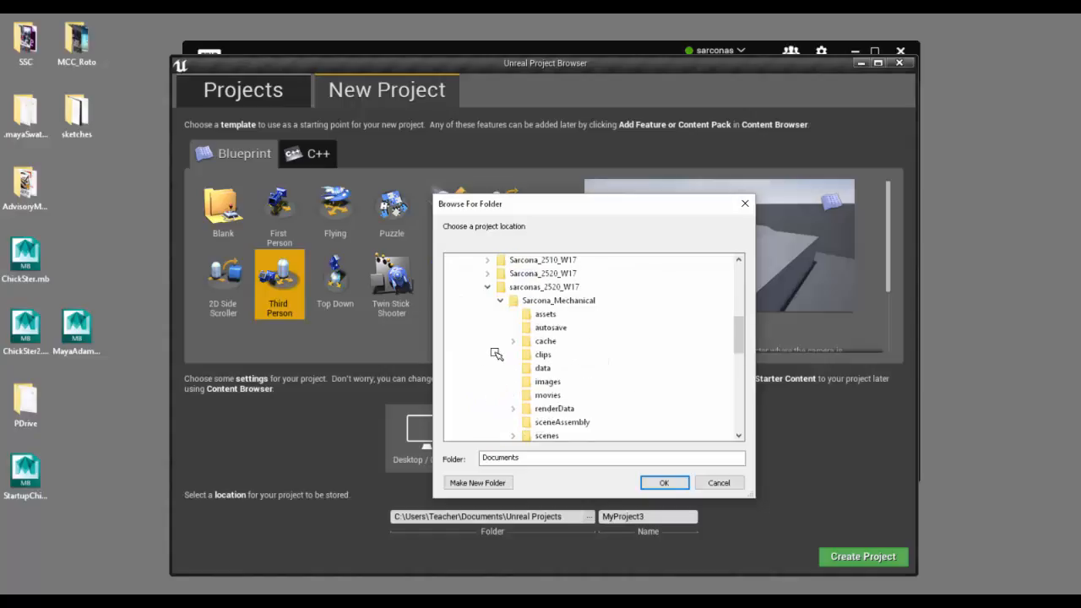
{"action": "left_click", "coordinate": [520, 288]}
{"action": "left_click", "coordinate": [494, 483]}
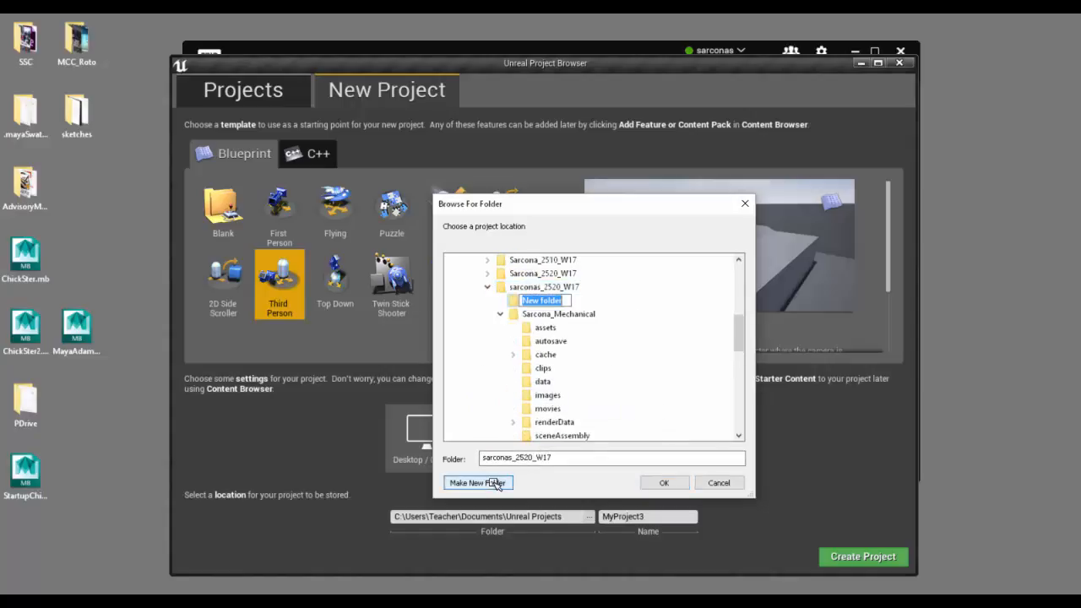
{"action": "type", "text": "Game"}
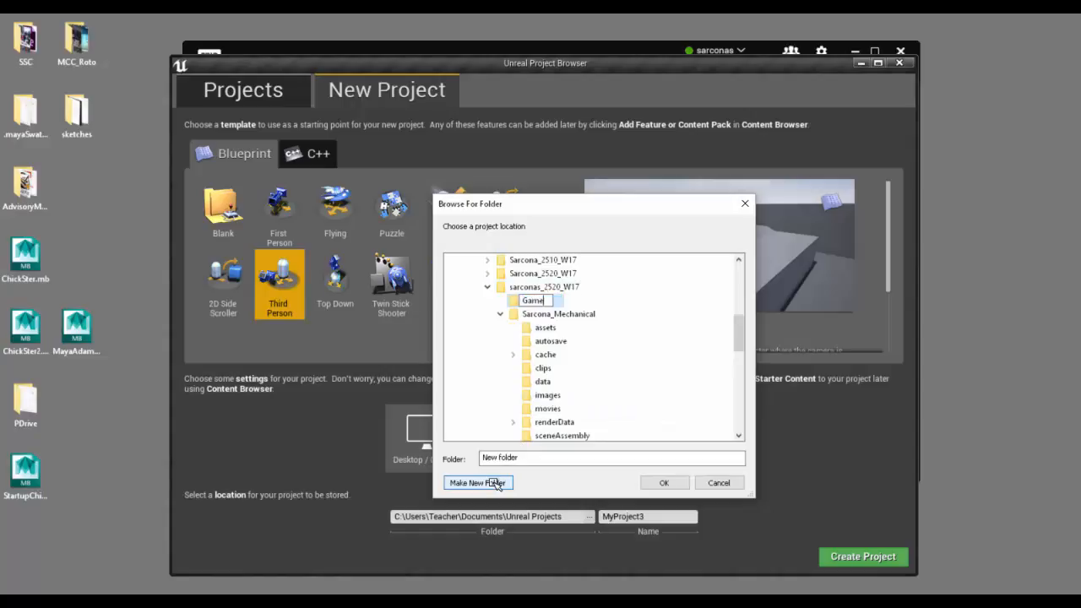
{"action": "key", "text": "Return"}
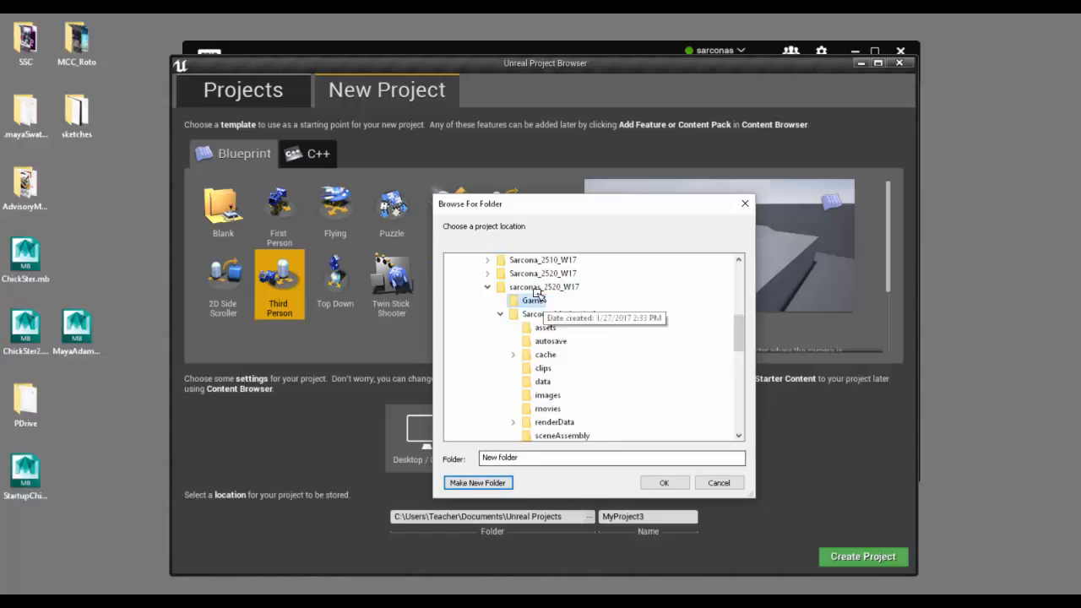
{"action": "left_click", "coordinate": [664, 483]}
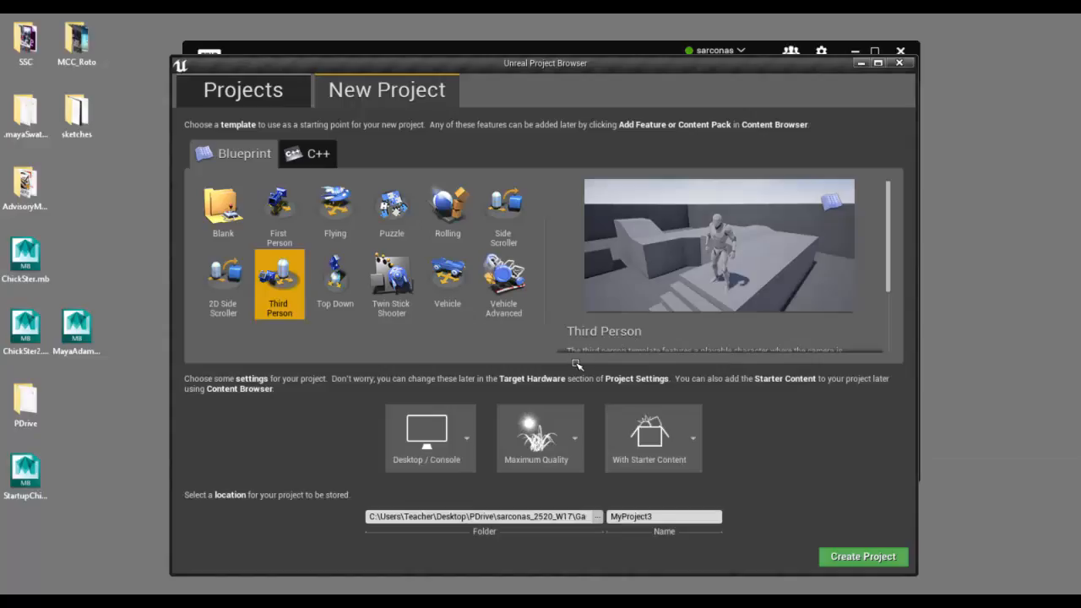
Step: Review the target hardware, graphics quality and starter content options, keeping Desktop / Console, Maximum Quality and With Starter Content
{"action": "left_click", "coordinate": [475, 443]}
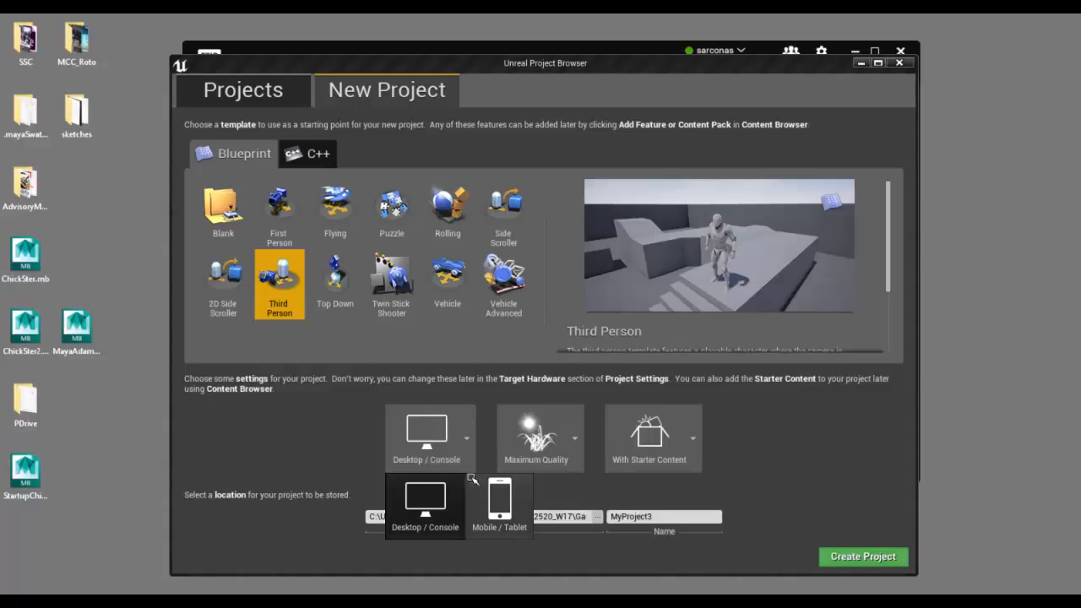
{"action": "left_click", "coordinate": [784, 480]}
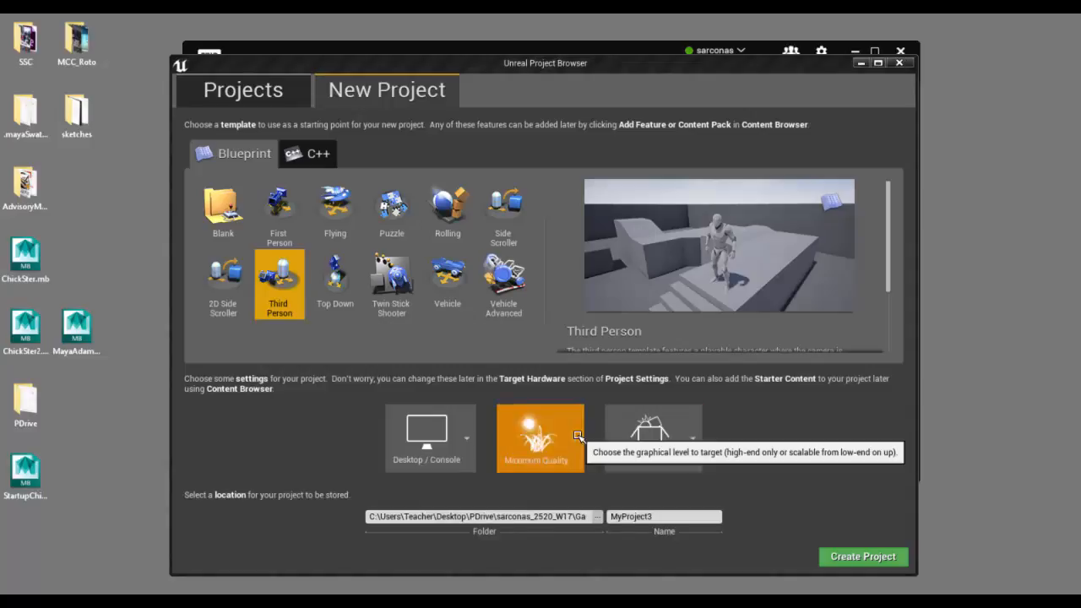
{"action": "left_click", "coordinate": [532, 446]}
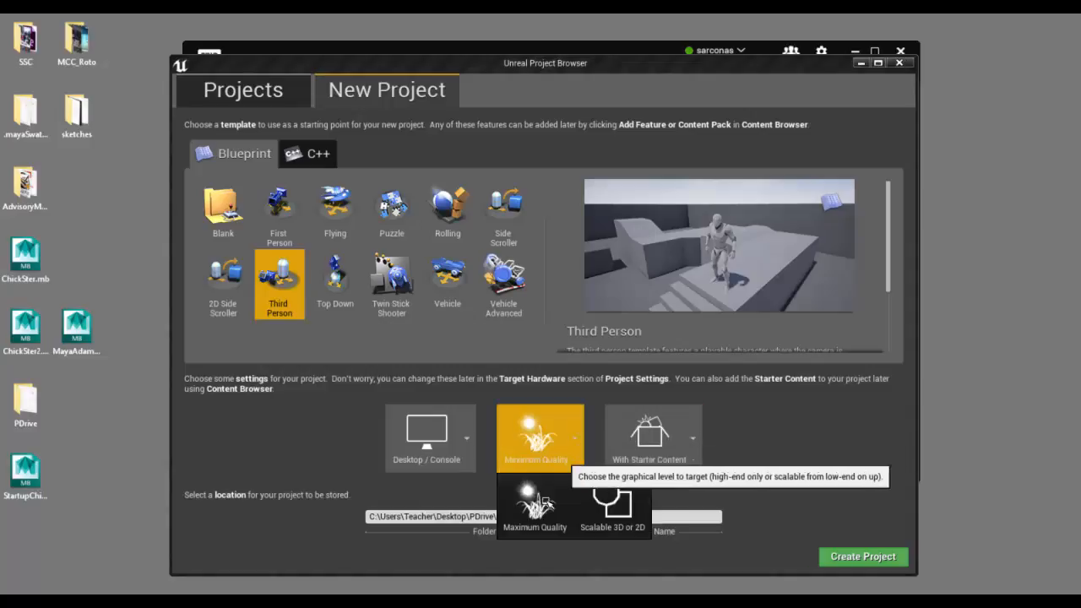
{"action": "left_click", "coordinate": [695, 437]}
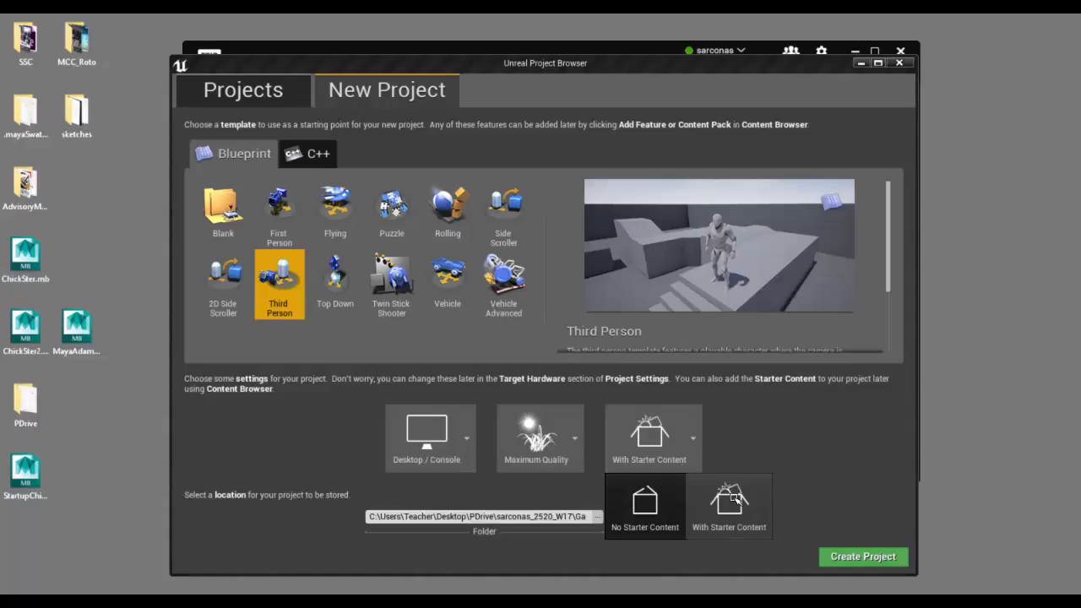
{"action": "left_click", "coordinate": [826, 483]}
Step: Name the new project TestProject_001 and create it
{"action": "left_click_drag", "start_coordinate": [704, 518], "coordinate": [608, 512]}
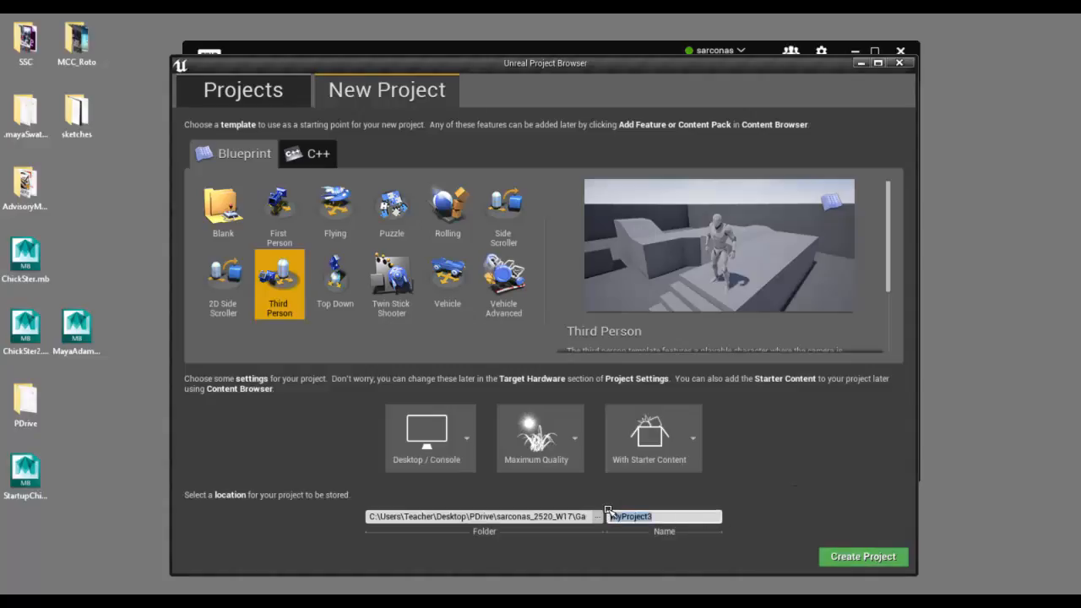
{"action": "type", "text": "TestPl"}
{"action": "key", "text": "BackSpace"}
{"action": "key", "text": "BackSpace"}
{"action": "key", "text": "BackSpace"}
{"action": "key", "text": "BackSpace"}
{"action": "type", "text": "stProject_001"}
{"action": "left_click", "coordinate": [860, 558]}
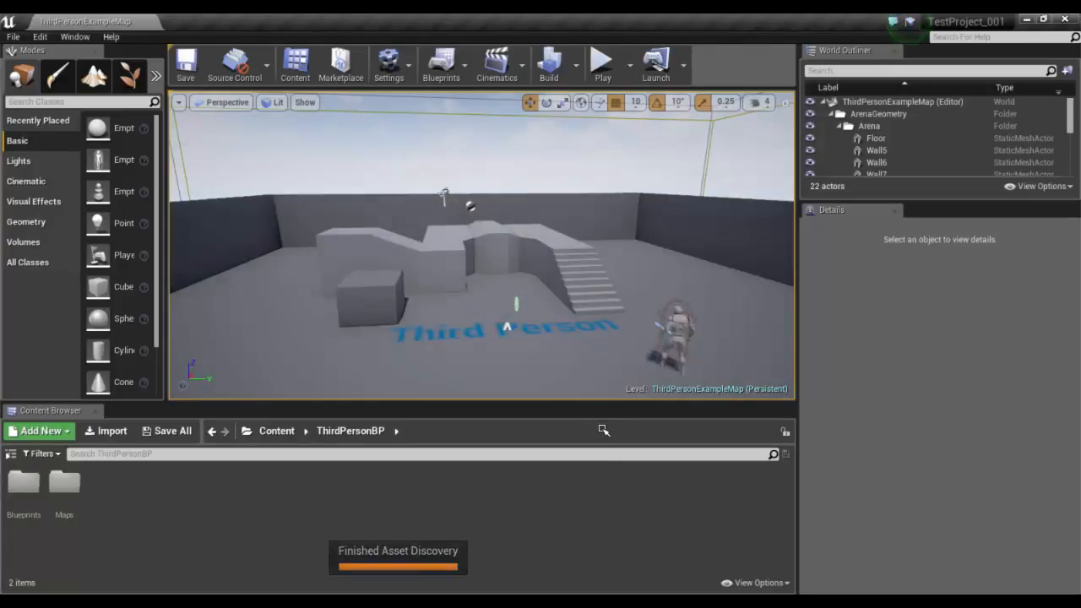
Step: Play-test the level, running and jumping the character around the arena's ramps and boxes, and end the play session
{"action": "left_click", "coordinate": [601, 64]}
{"action": "left_click", "coordinate": [643, 258]}
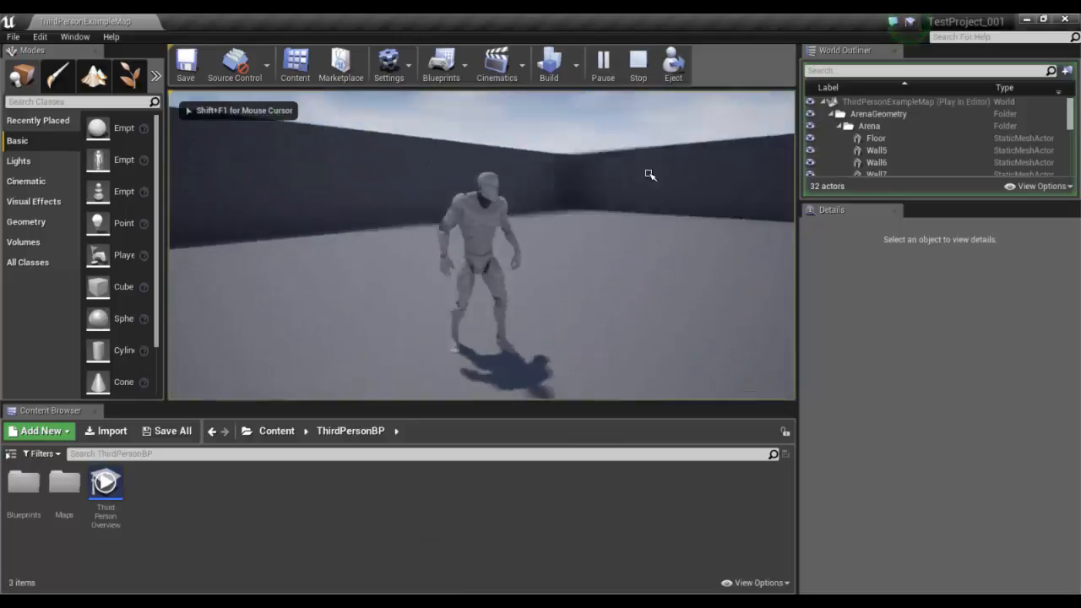
{"action": "key", "text": "w"}
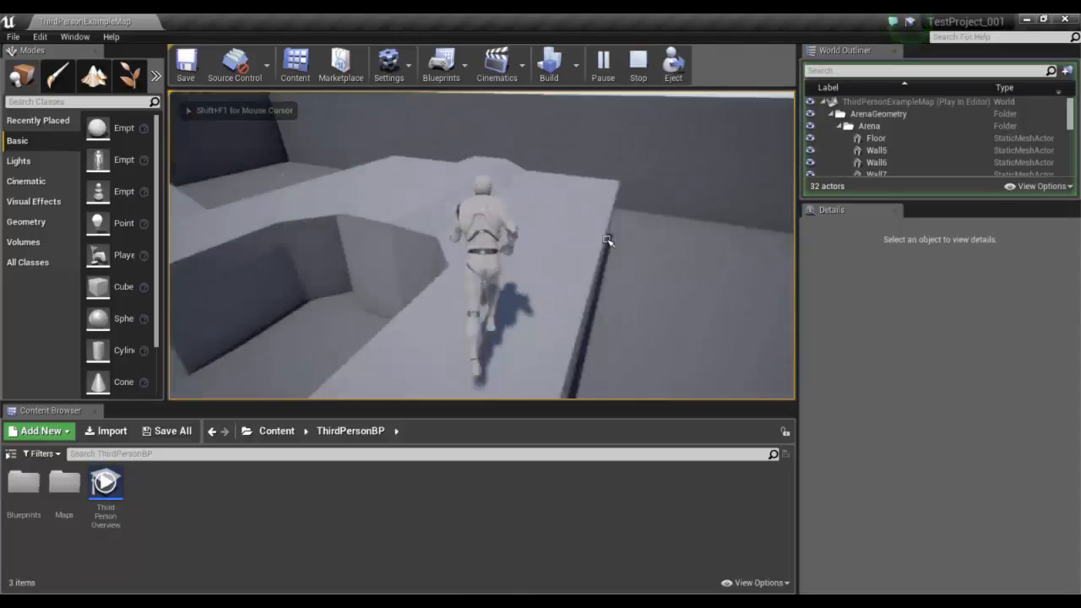
{"action": "key", "text": "w"}
{"action": "key", "text": "space"}
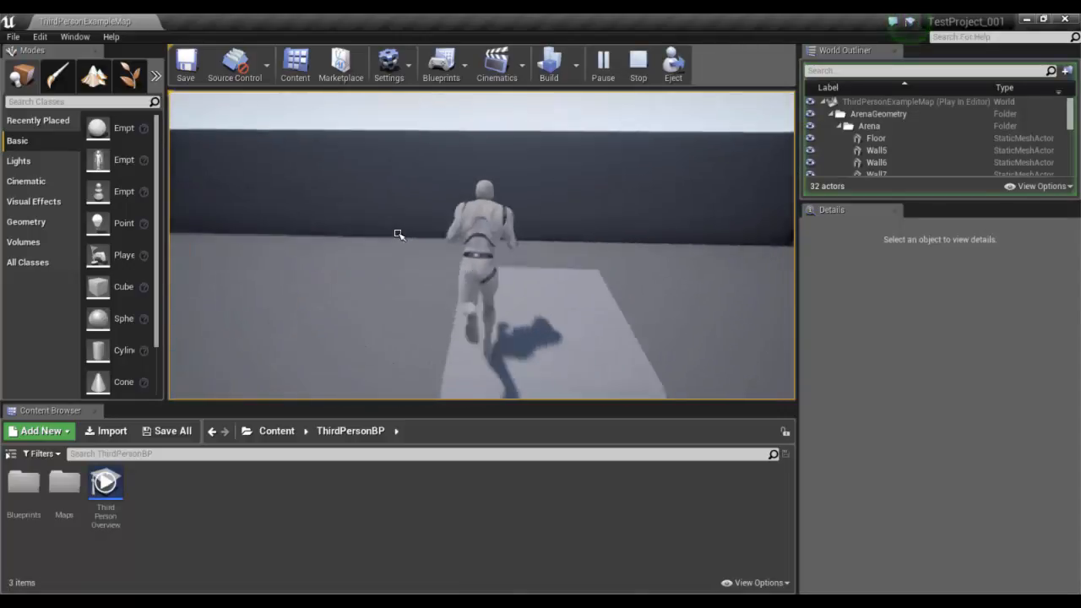
{"action": "key", "text": "w"}
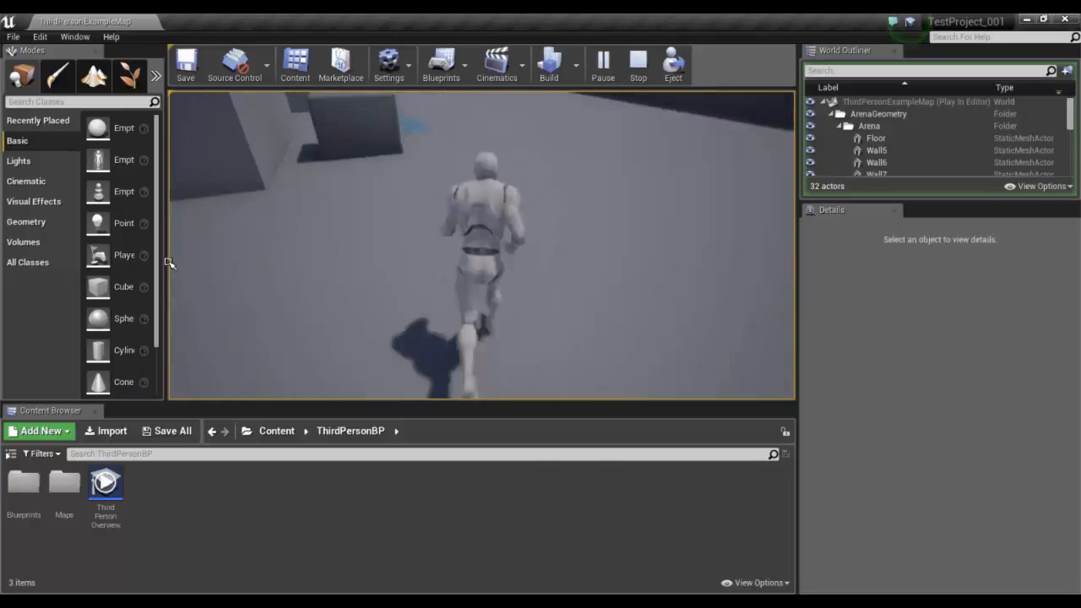
{"action": "key", "text": "w"}
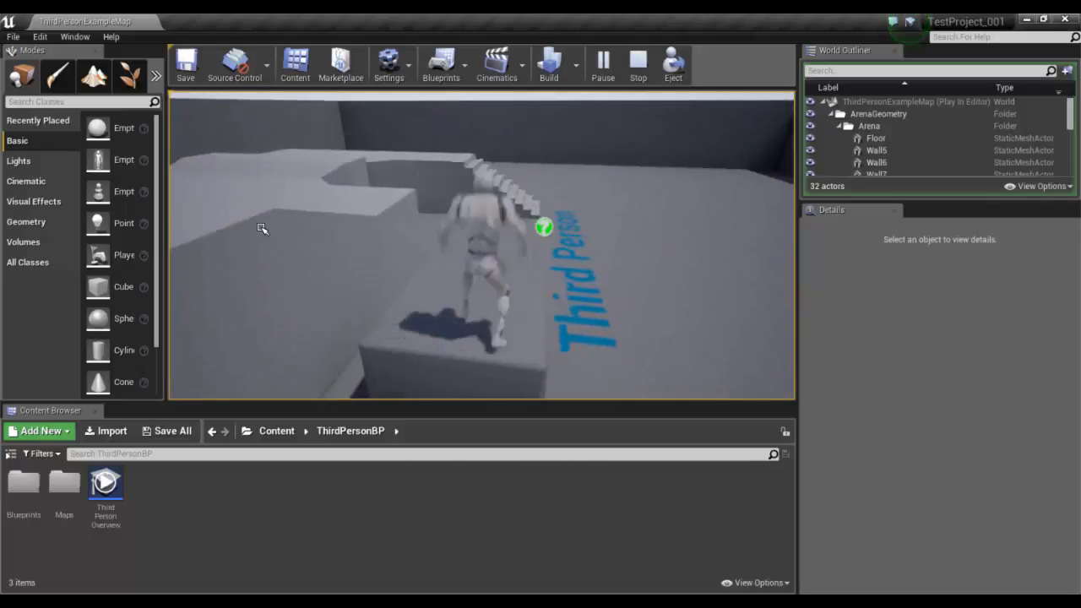
{"action": "key", "text": "Escape"}
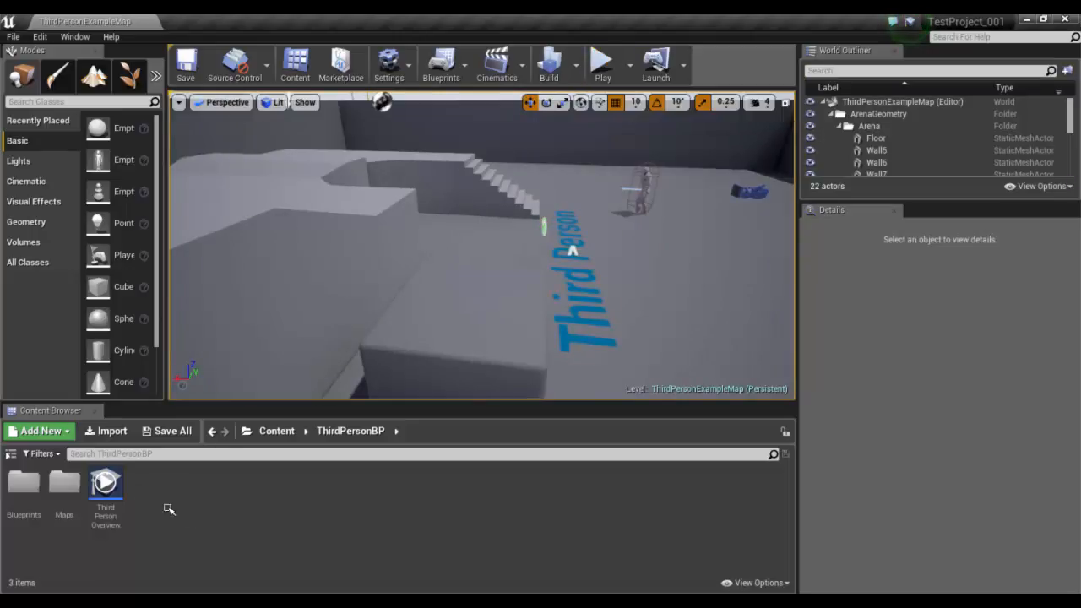
Step: Start an asset import, browse to the project's Geometry/Meshes folder, and open a separate file explorer window
{"action": "left_click", "coordinate": [107, 431]}
{"action": "left_click_drag", "start_coordinate": [258, 29], "coordinate": [536, 94]}
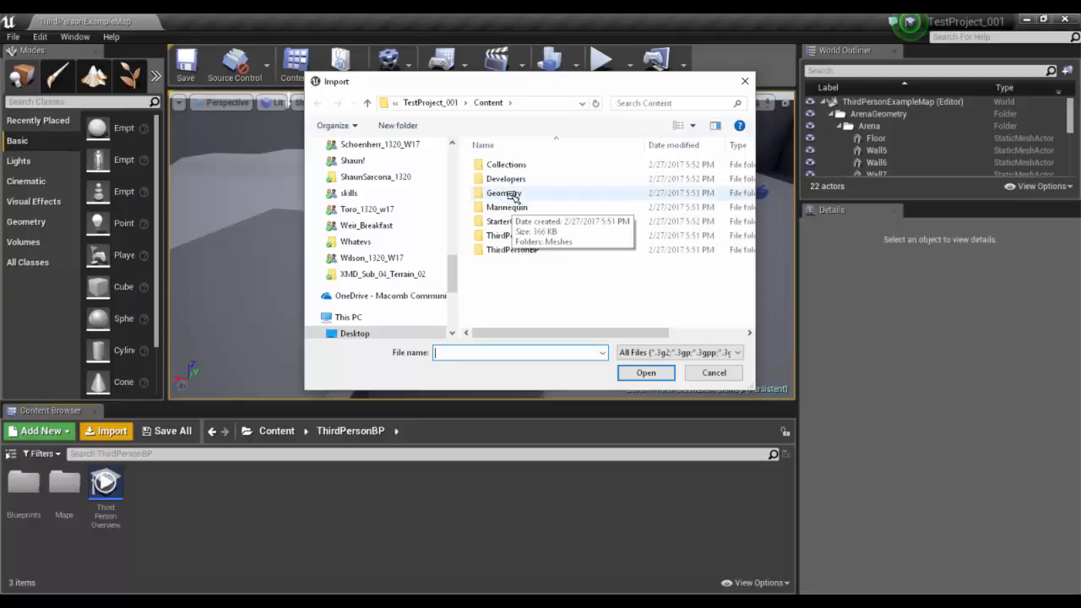
{"action": "key", "text": "super+e"}
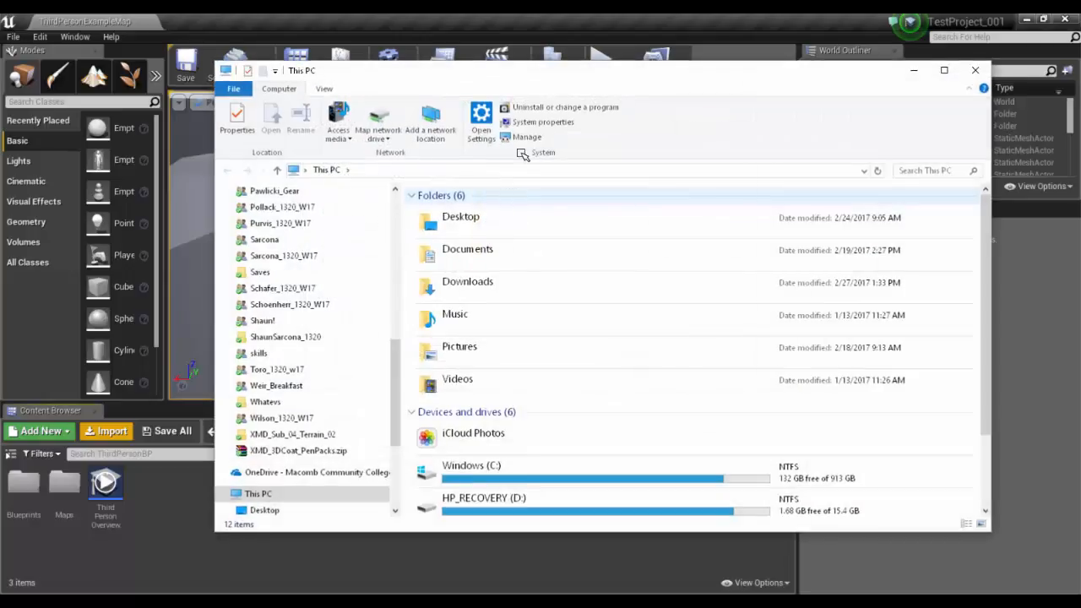
{"action": "left_click_drag", "start_coordinate": [533, 68], "coordinate": [475, 265]}
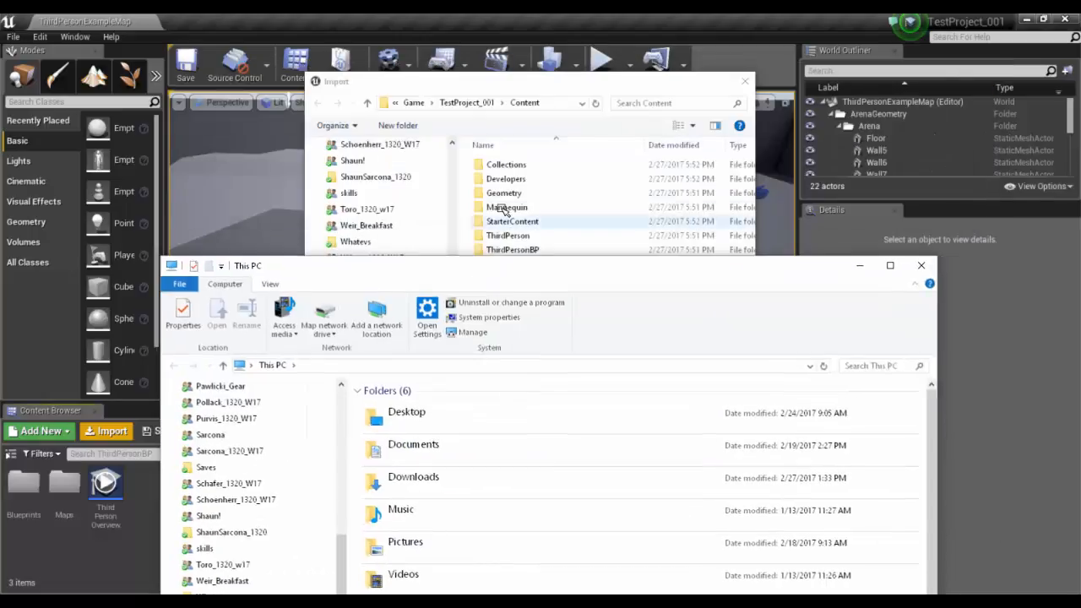
{"action": "double_click", "coordinate": [502, 196]}
{"action": "double_click", "coordinate": [500, 164]}
Step: In the file explorer, browse from Desktop through PDrive and the lowercase-named 2520_W17 folder to the Mechanical project's scenes folder
{"action": "key", "text": "alt+Tab"}
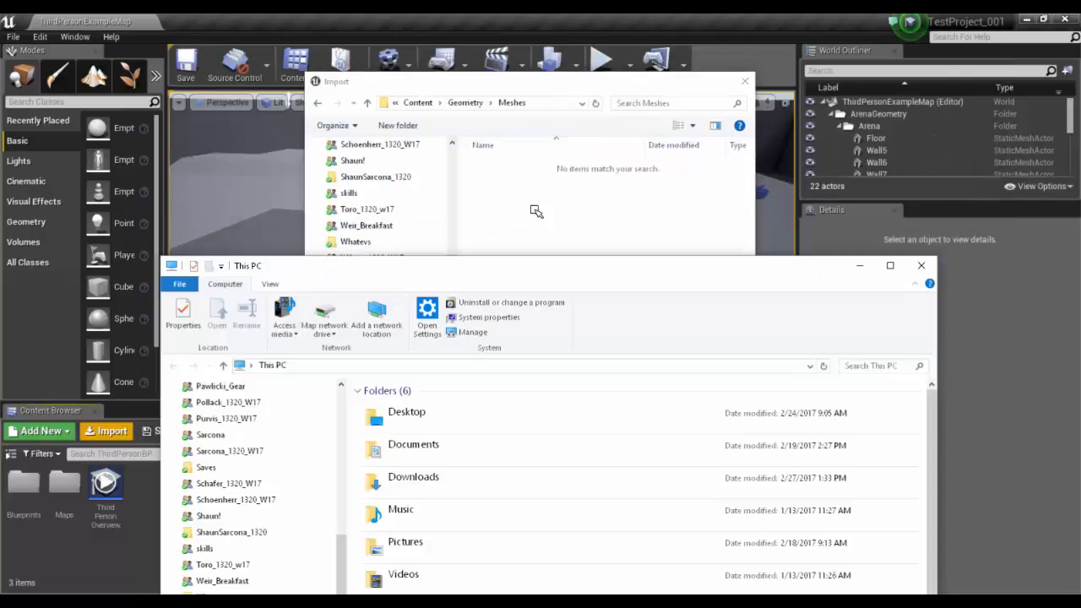
{"action": "left_click_drag", "start_coordinate": [473, 271], "coordinate": [342, 115]}
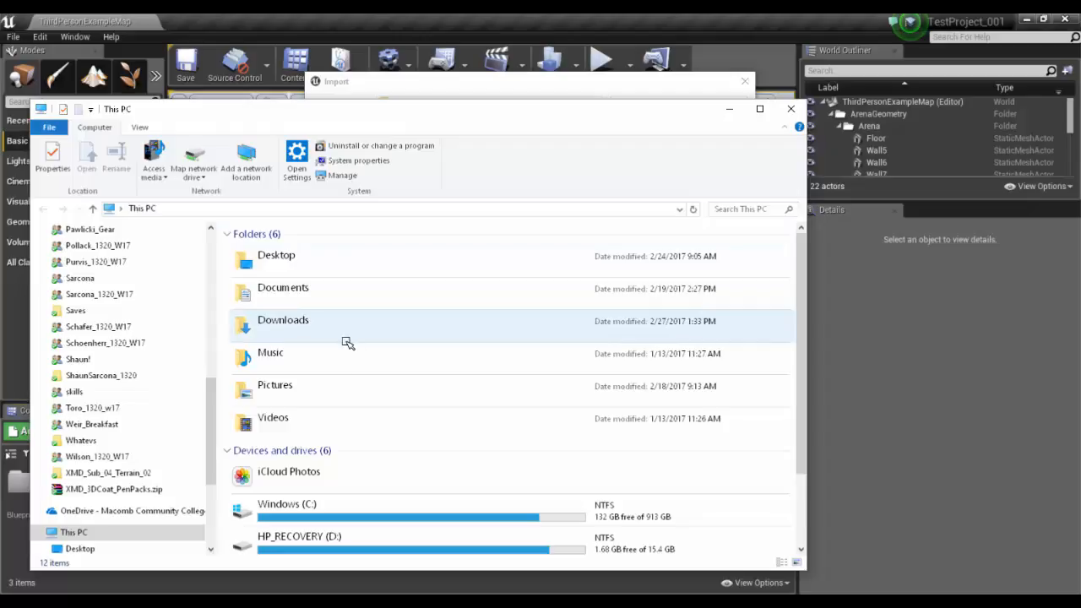
{"action": "scroll", "coordinate": [342, 380], "scroll_direction": "down", "scroll_amount": 2}
{"action": "scroll", "coordinate": [210, 291], "scroll_direction": "up", "scroll_amount": 10}
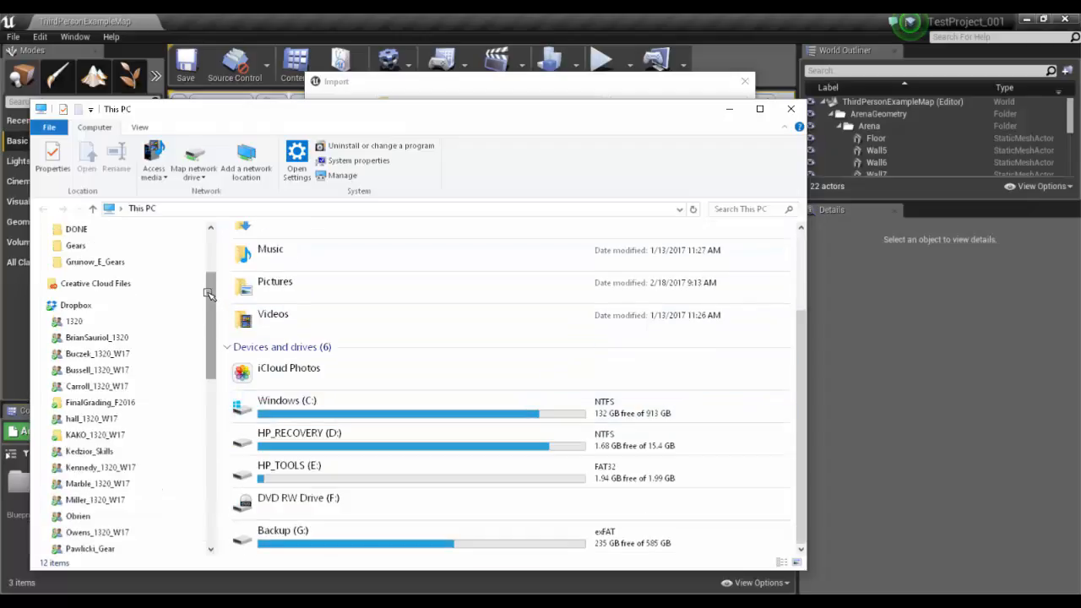
{"action": "left_click", "coordinate": [126, 269]}
{"action": "left_click", "coordinate": [126, 261]}
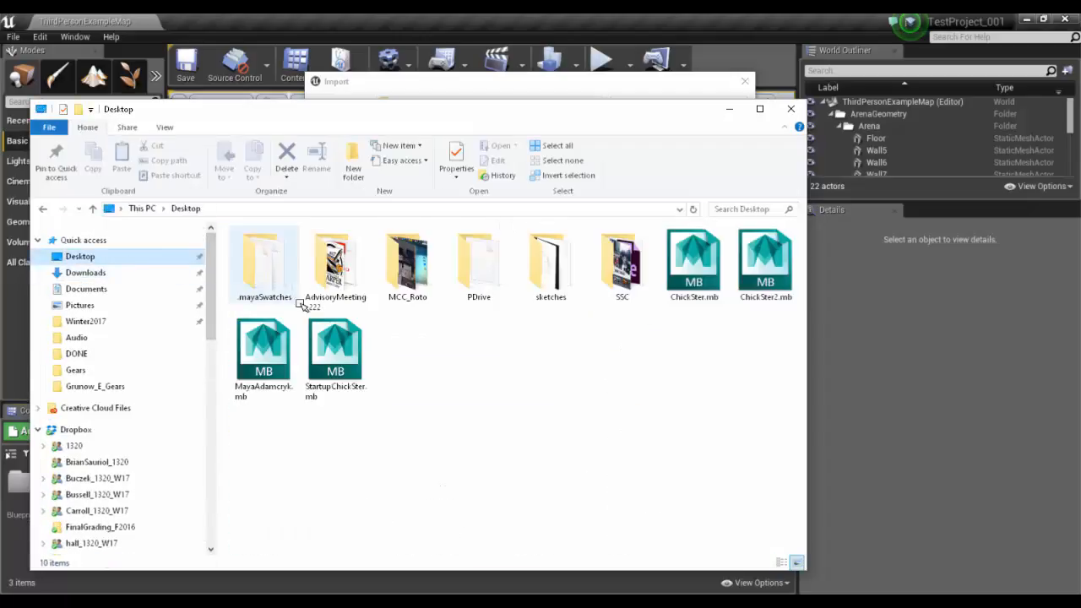
{"action": "double_click", "coordinate": [472, 263]}
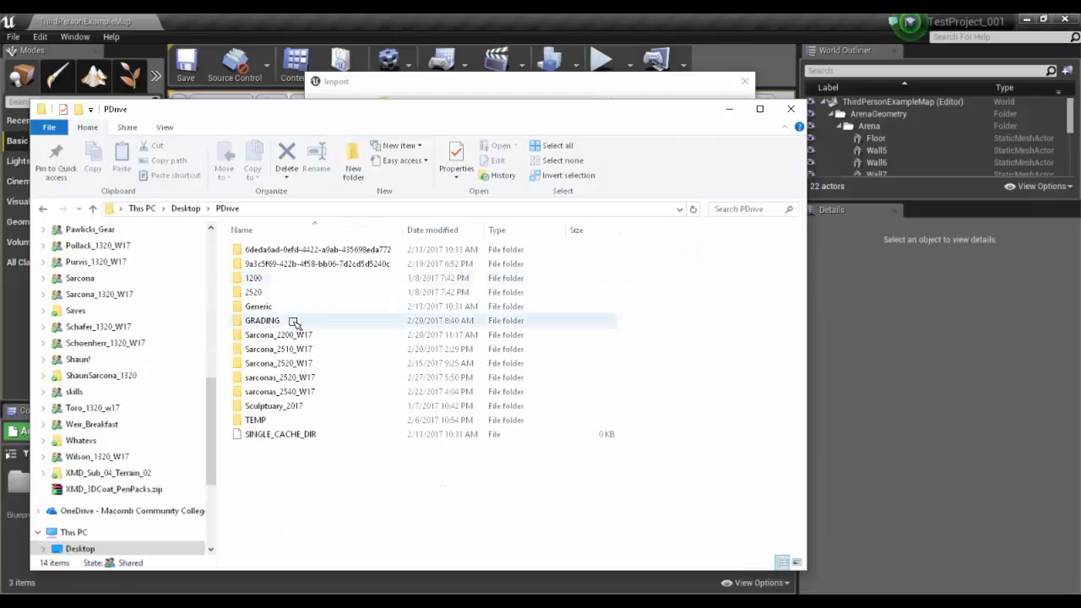
{"action": "double_click", "coordinate": [312, 382]}
{"action": "double_click", "coordinate": [289, 264]}
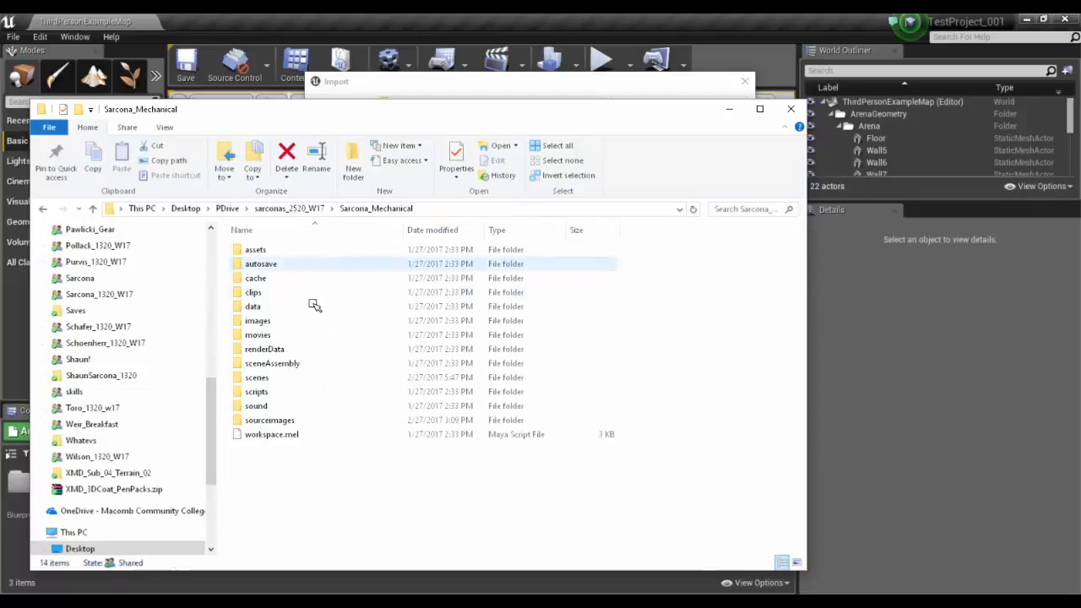
{"action": "double_click", "coordinate": [281, 382]}
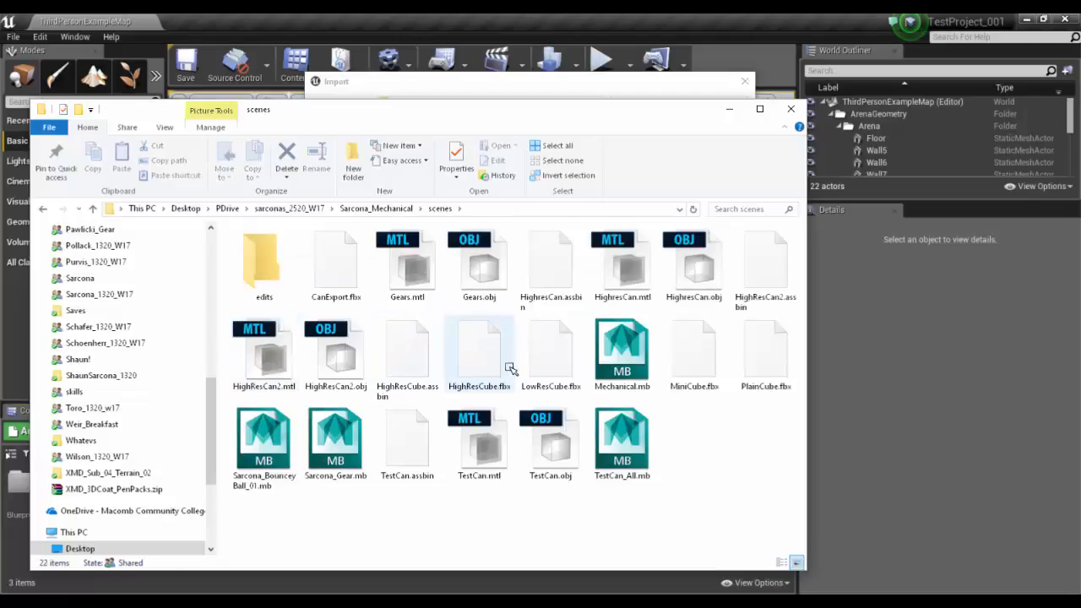
Step: Switch to Maya to check the file name of the last FBX export, and return to the scenes folder
{"action": "key", "text": "alt+Tab"}
{"action": "key", "text": "alt+Tab"}
{"action": "key", "text": "alt+Tab"}
{"action": "key", "text": "alt+shift+Tab"}
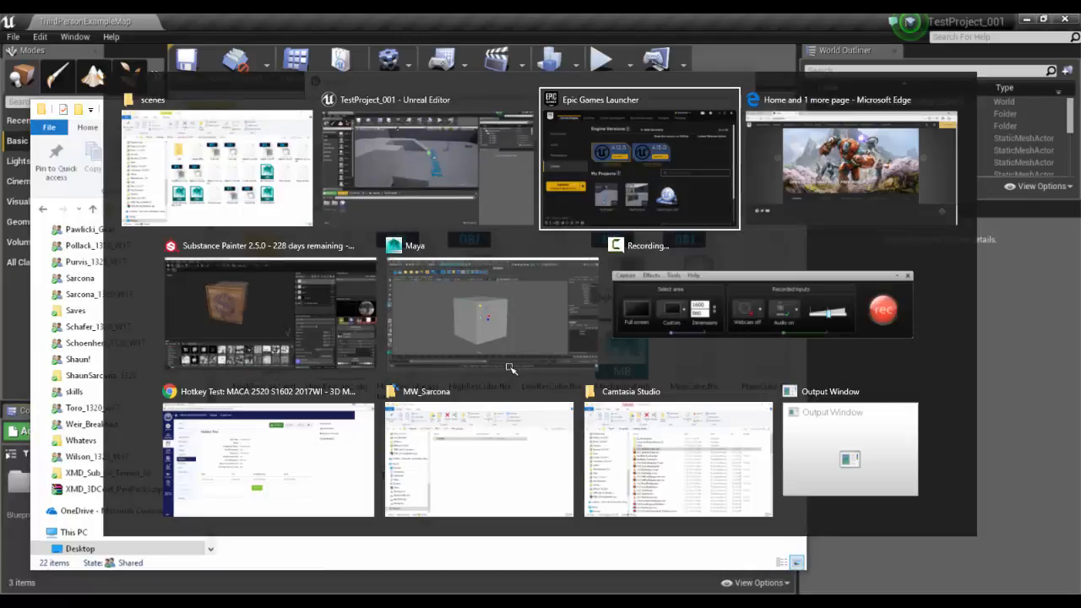
{"action": "key", "text": "alt+shift+Tab"}
{"action": "key", "text": "alt+Tab"}
{"action": "key", "text": "alt+Tab"}
{"action": "key", "text": "alt+Tab"}
{"action": "key", "text": "alt+Tab"}
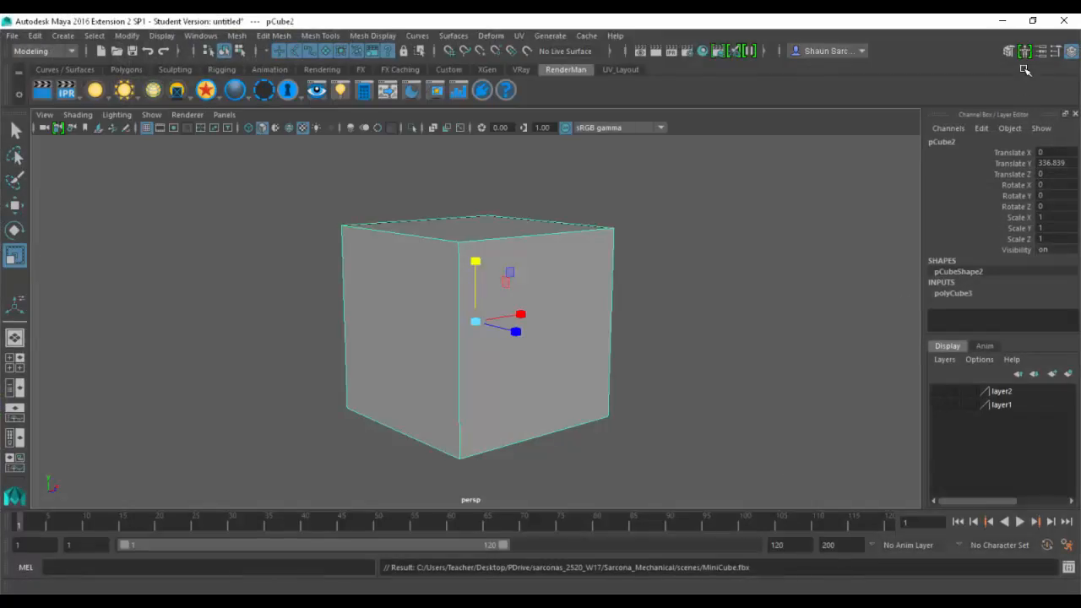
{"action": "key", "text": "alt+Tab"}
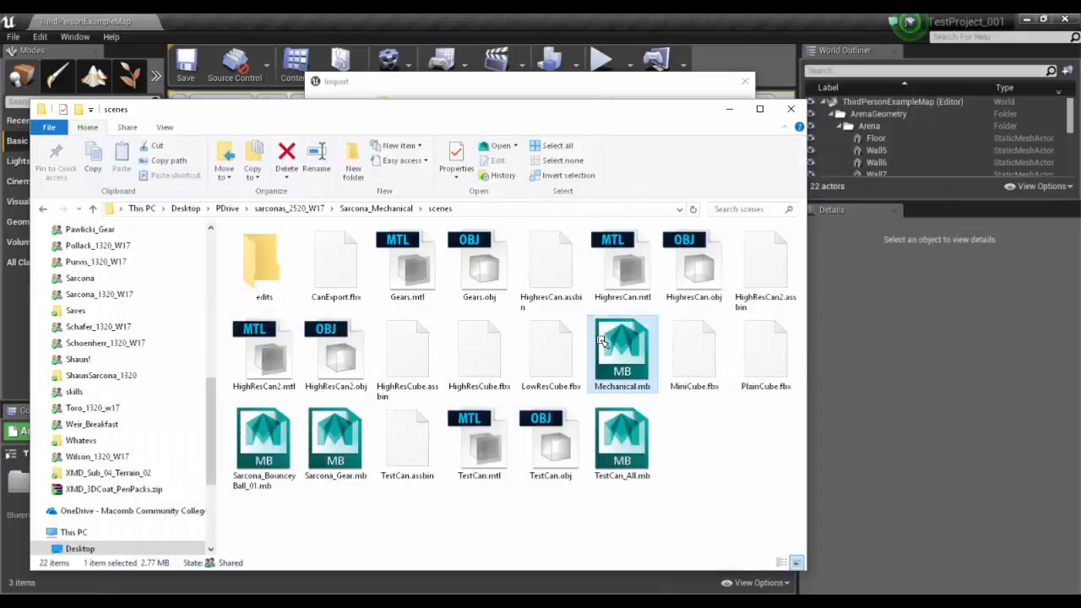
Step: Copy MiniCube.fbx from the scenes folder into the project's Meshes folder and import it with the default FBX options
{"action": "left_click", "coordinate": [696, 353]}
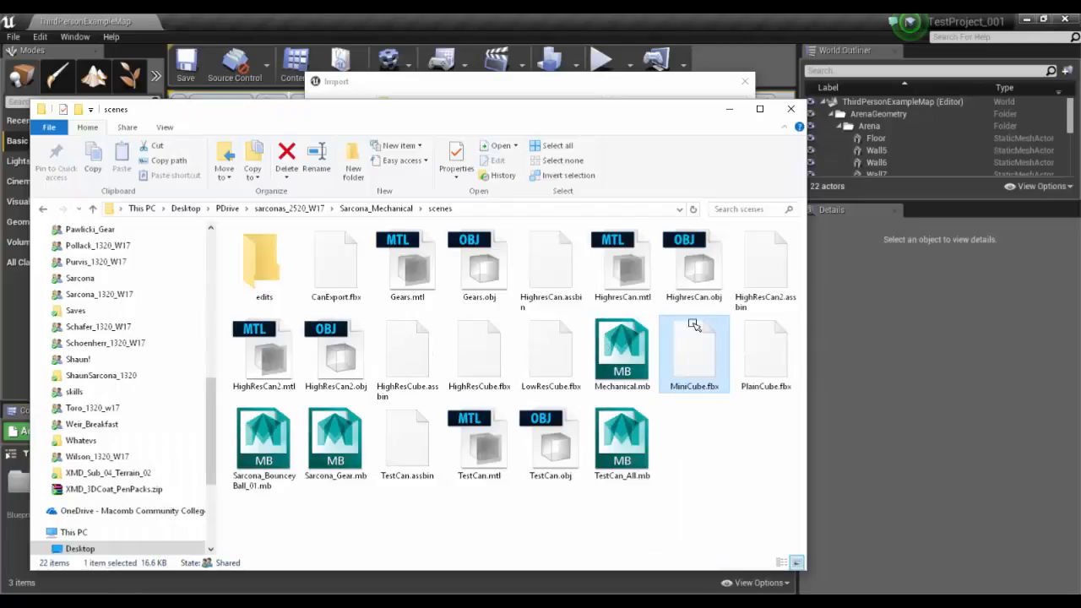
{"action": "left_click", "coordinate": [510, 87]}
{"action": "right_click", "coordinate": [531, 207]}
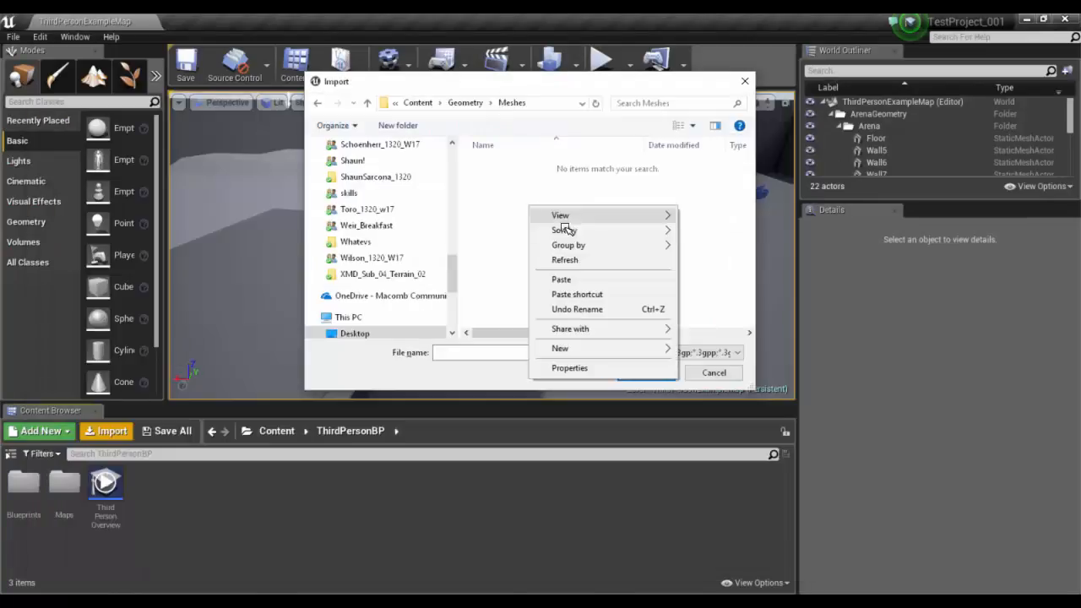
{"action": "left_click", "coordinate": [580, 281]}
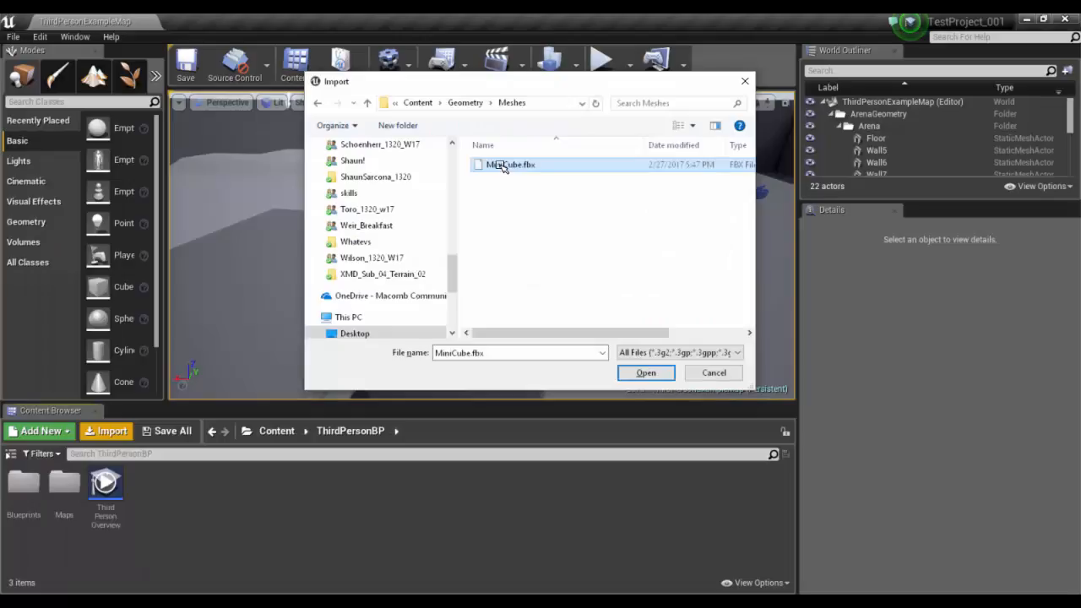
{"action": "double_click", "coordinate": [502, 165]}
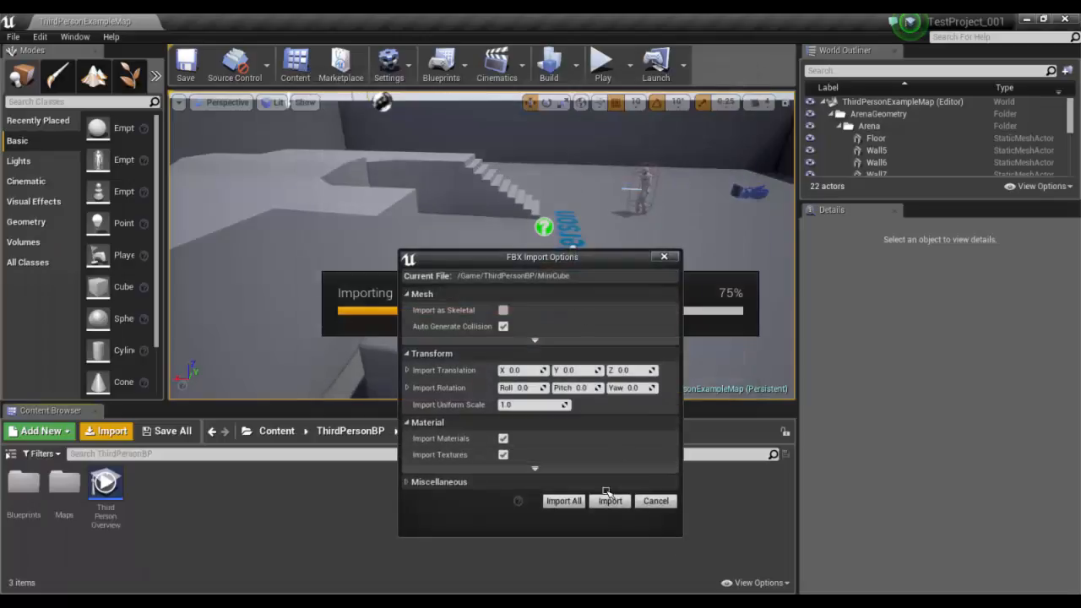
{"action": "left_click", "coordinate": [554, 501]}
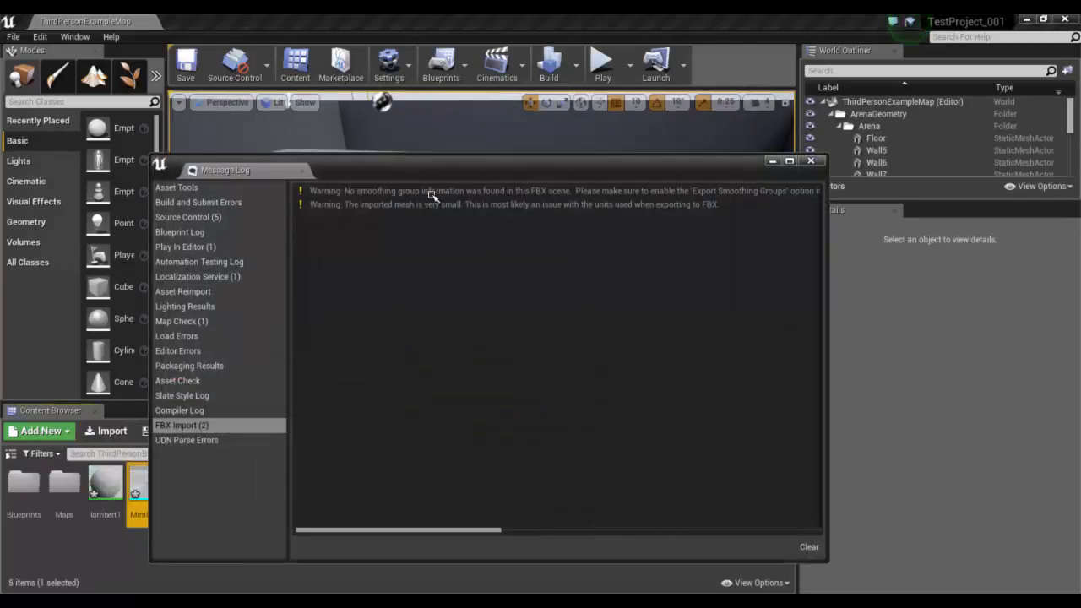
Step: Read the FBX import warnings, close the message log, and accept importing the detected source file change
{"action": "left_click", "coordinate": [438, 190]}
{"action": "left_click", "coordinate": [368, 205]}
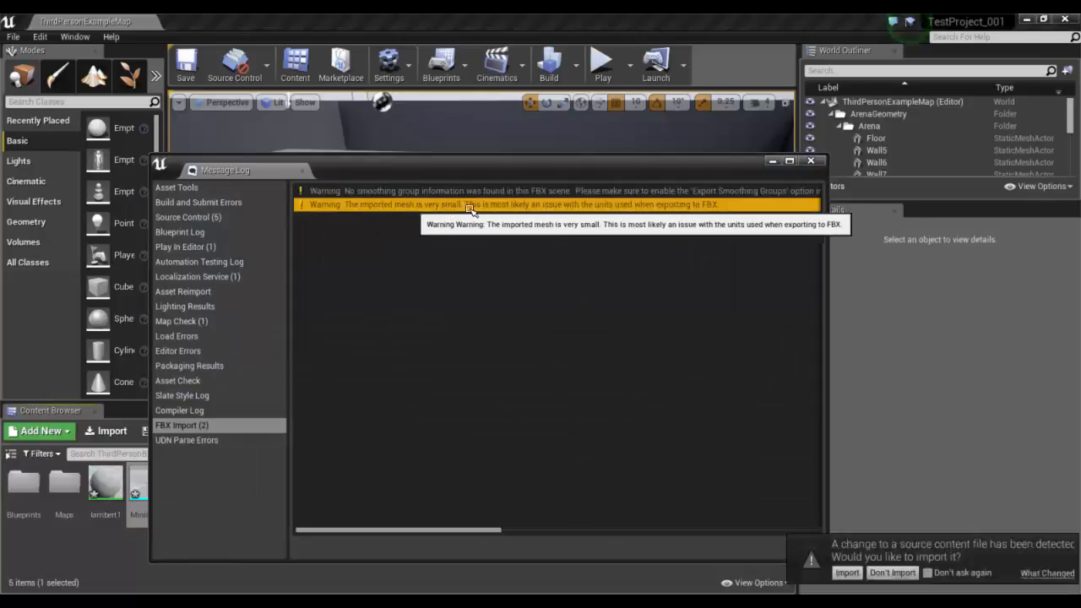
{"action": "left_click", "coordinate": [567, 193]}
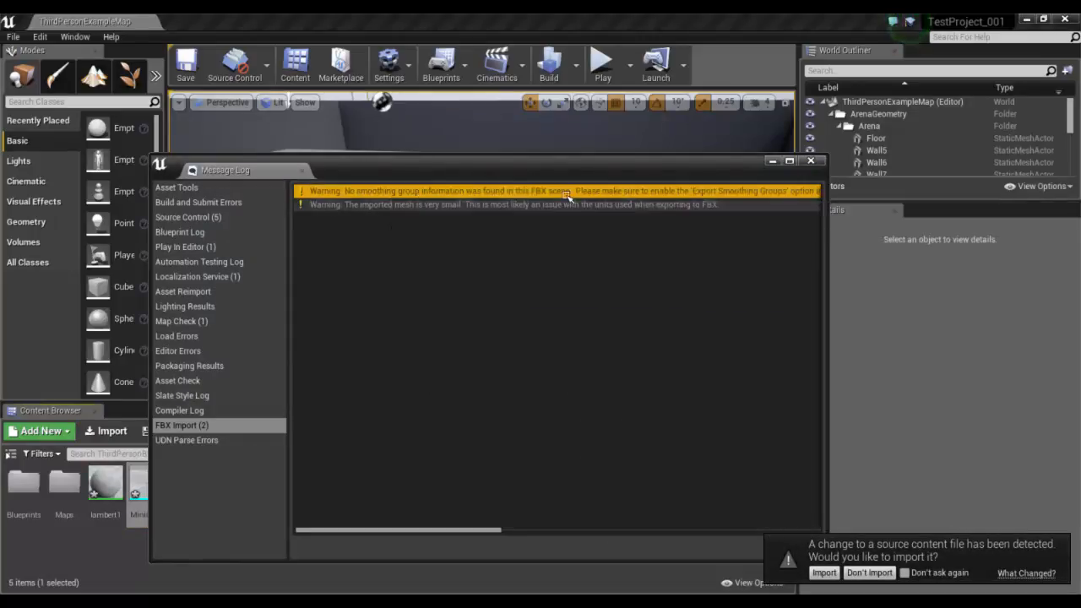
{"action": "left_click", "coordinate": [811, 161]}
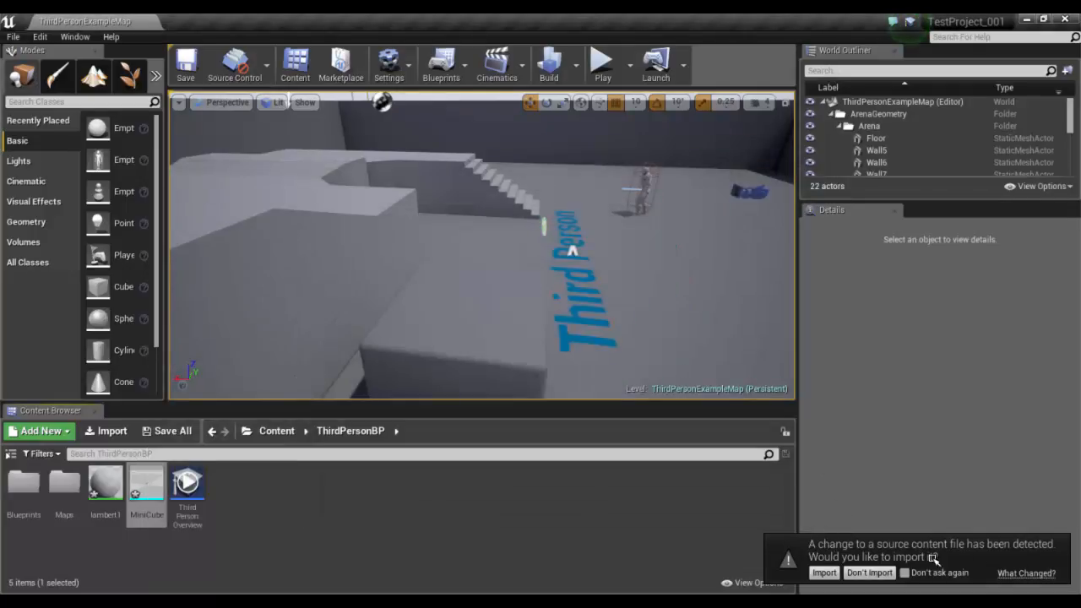
{"action": "left_click", "coordinate": [826, 573]}
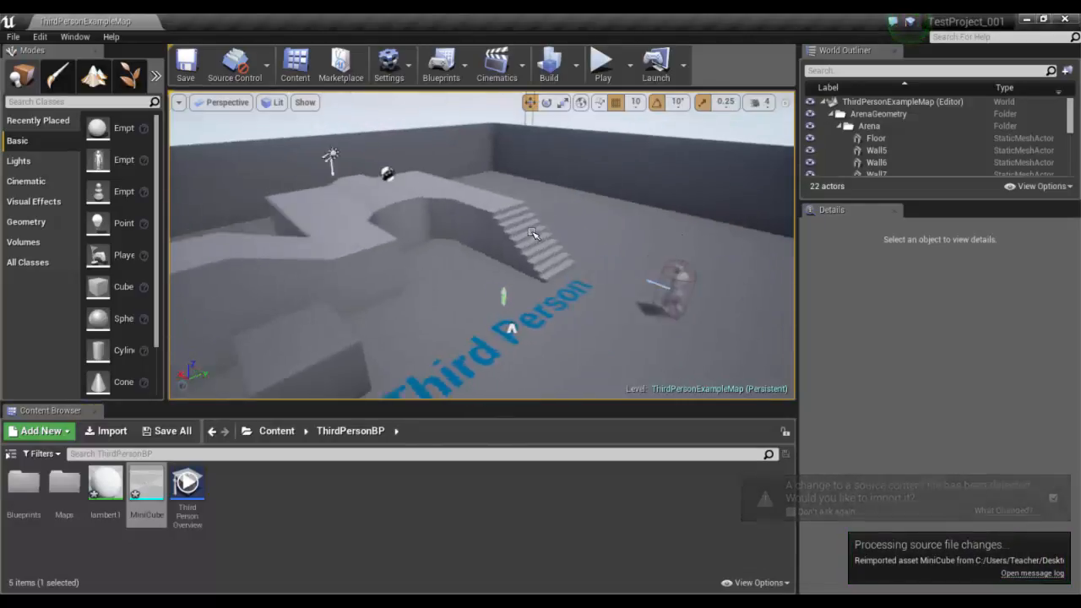
Step: Place MiniCube in the level at the foot of the stairs, at about X -480, Y 320, Z 130 cm, and focus on it
{"action": "left_click", "coordinate": [140, 492]}
{"action": "left_click_drag", "start_coordinate": [140, 490], "coordinate": [535, 204]}
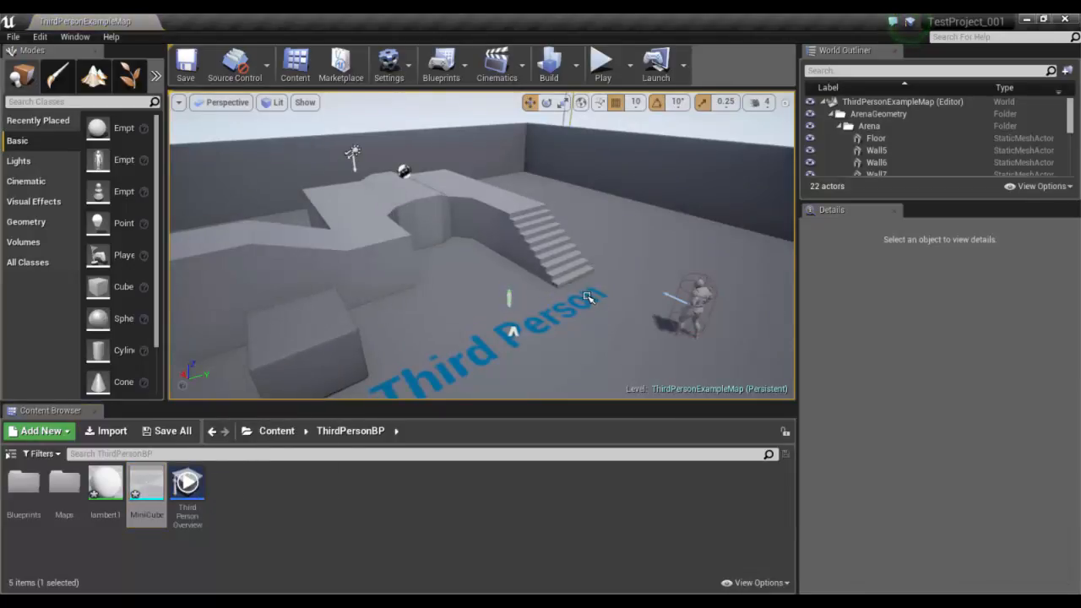
{"action": "left_click_drag", "start_coordinate": [589, 298], "coordinate": [589, 298]}
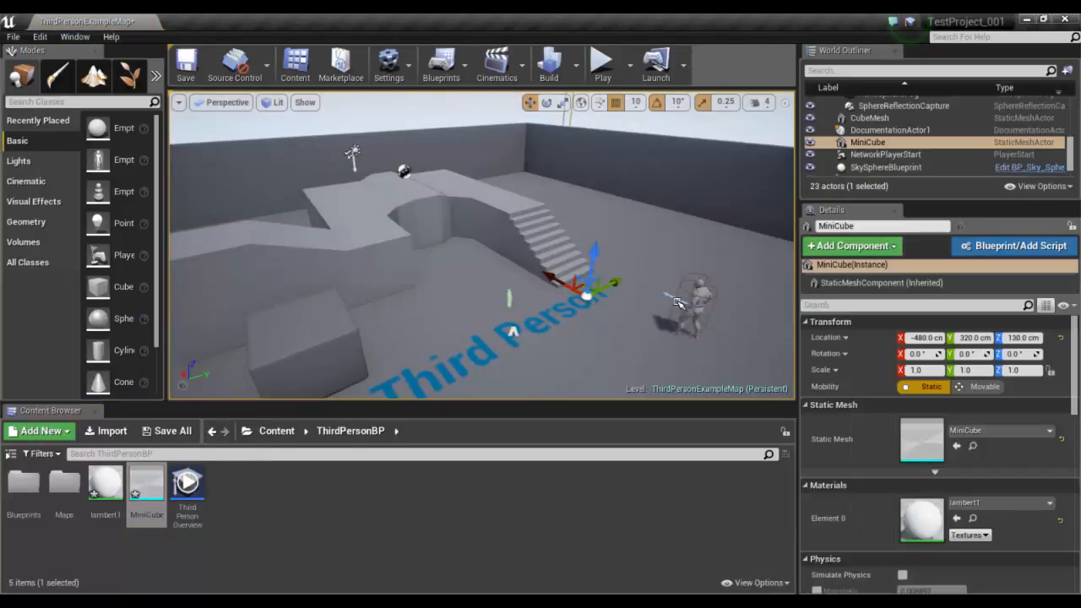
{"action": "key", "text": "f"}
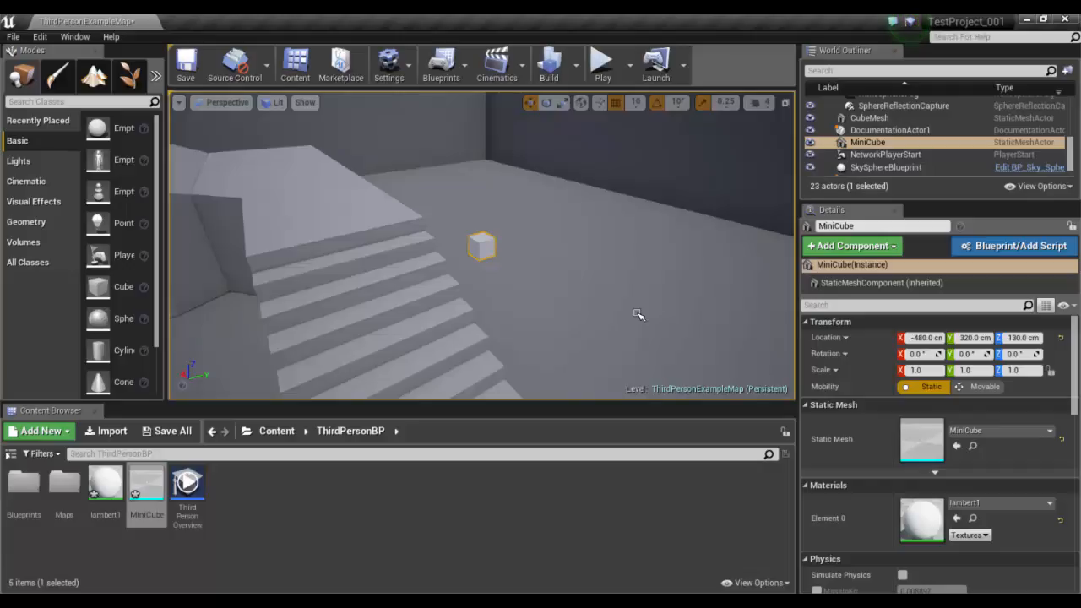
Step: Switch to Maya, scale the cube uniformly to about 141.893 beside the staircase, and set its Translate Y to 0
{"action": "key", "text": "alt+Tab"}
{"action": "key", "text": "alt+Tab"}
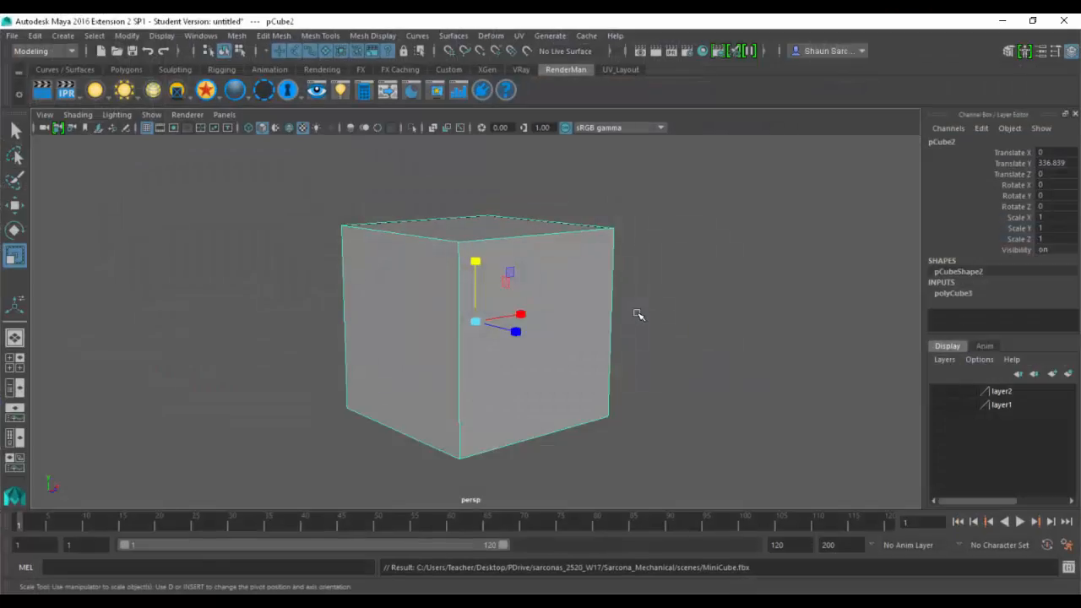
{"action": "right_click_drag", "start_coordinate": [779, 300], "coordinate": [411, 282], "text": "alt"}
{"action": "mouse_move", "coordinate": [659, 294]}
{"action": "right_mouse_down", "text": "alt"}
{"action": "mouse_move", "coordinate": [359, 297]}
{"action": "mouse_move", "coordinate": [433, 321]}
{"action": "right_mouse_up", "text": "alt"}
{"action": "right_click_drag", "start_coordinate": [659, 322], "coordinate": [446, 357], "text": "alt"}
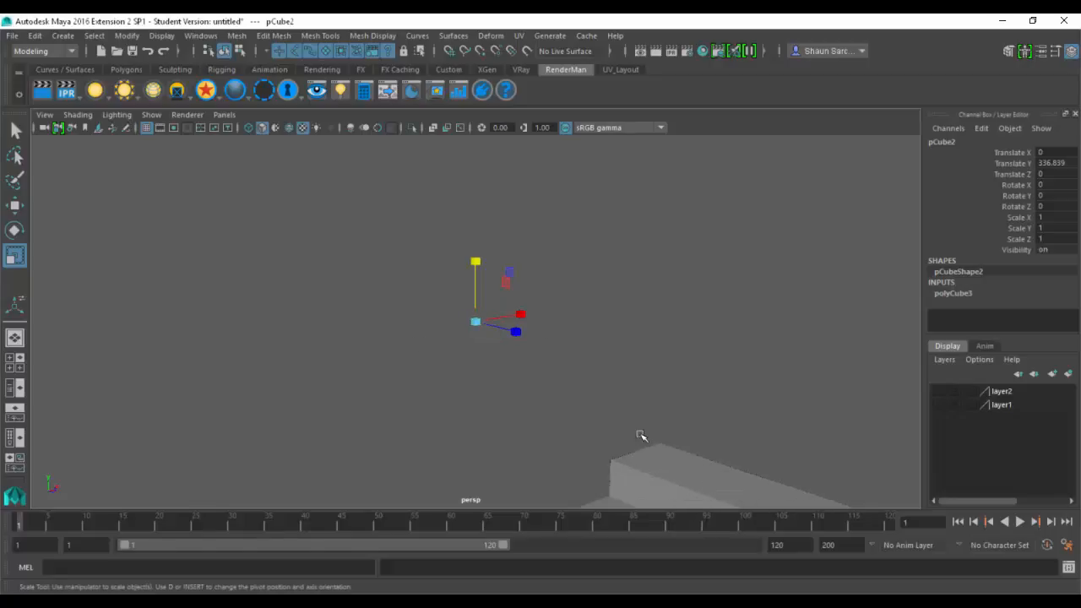
{"action": "left_click_drag", "start_coordinate": [640, 434], "coordinate": [726, 406], "text": "alt"}
{"action": "middle_click_drag", "start_coordinate": [646, 374], "coordinate": [645, 304], "text": "alt"}
{"action": "right_click_drag", "start_coordinate": [645, 304], "coordinate": [555, 320], "text": "alt"}
{"action": "left_click_drag", "start_coordinate": [458, 300], "coordinate": [579, 308], "text": "alt"}
{"action": "key", "text": "Return"}
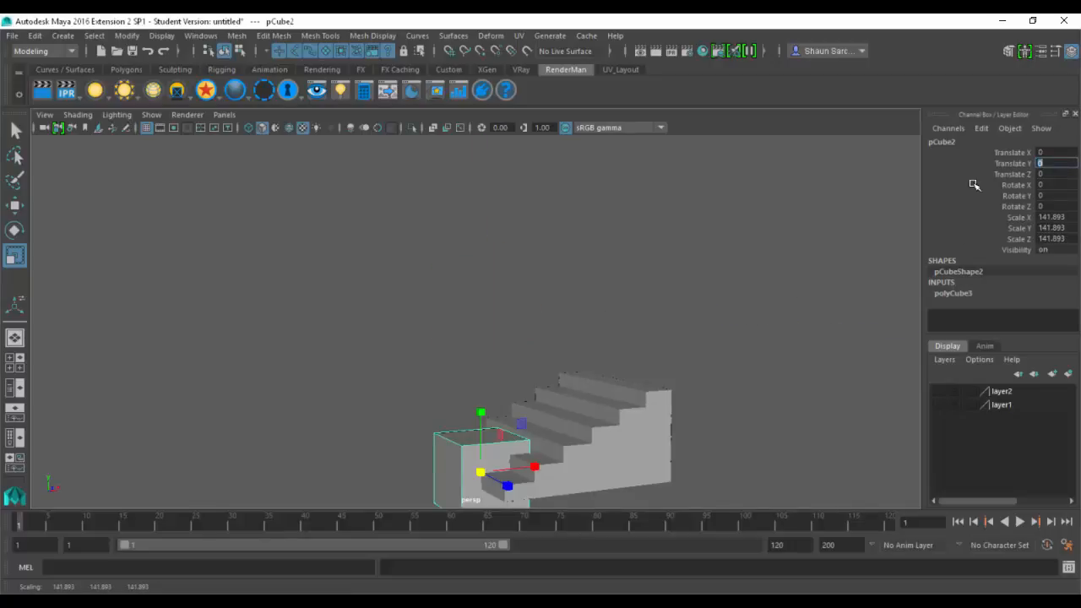
{"action": "left_click_drag", "start_coordinate": [477, 417], "coordinate": [499, 355], "text": "alt"}
{"action": "middle_click_drag", "start_coordinate": [499, 355], "coordinate": [475, 292], "text": "alt"}
{"action": "right_click_drag", "start_coordinate": [474, 292], "coordinate": [556, 352], "text": "alt"}
{"action": "left_click_drag", "start_coordinate": [557, 353], "coordinate": [502, 316], "text": "alt"}
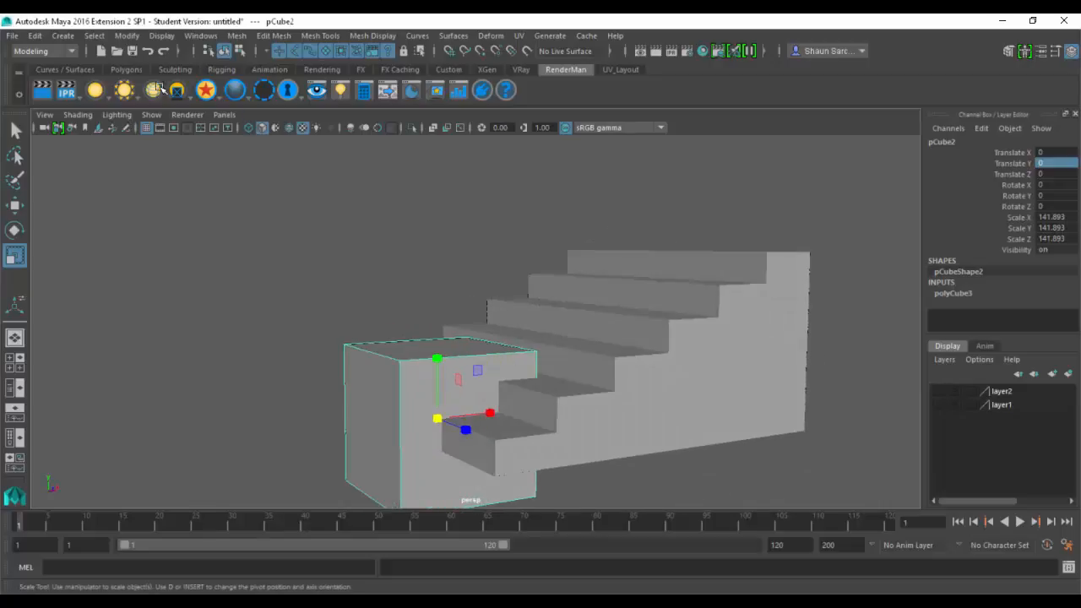
Step: Start exporting the selected cube and browse to the TestProject_001 Content\Geometry\Meshes folder
{"action": "left_click", "coordinate": [12, 35]}
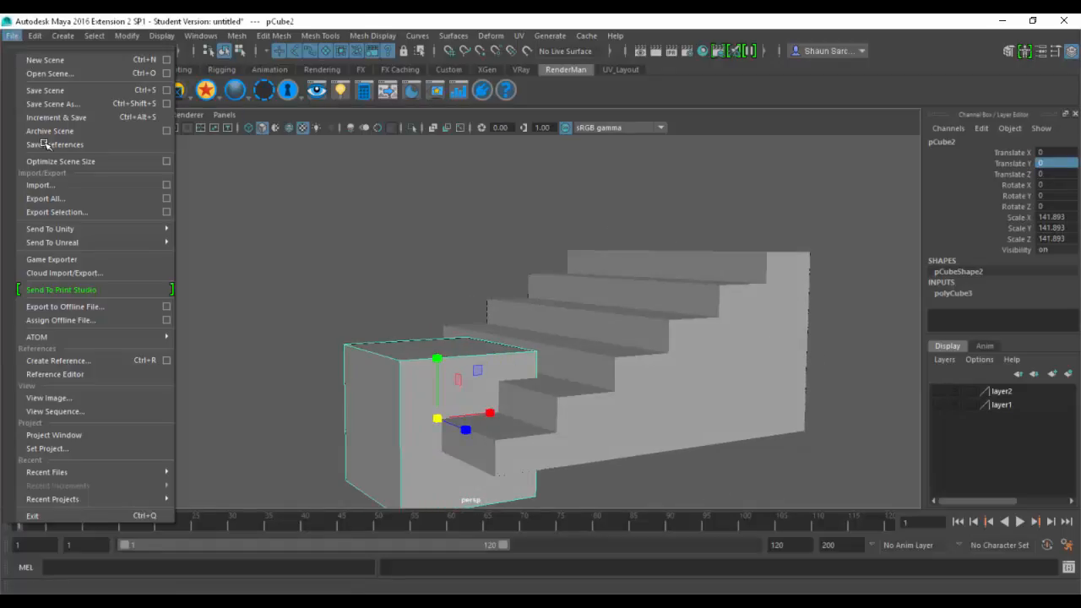
{"action": "left_click", "coordinate": [76, 213]}
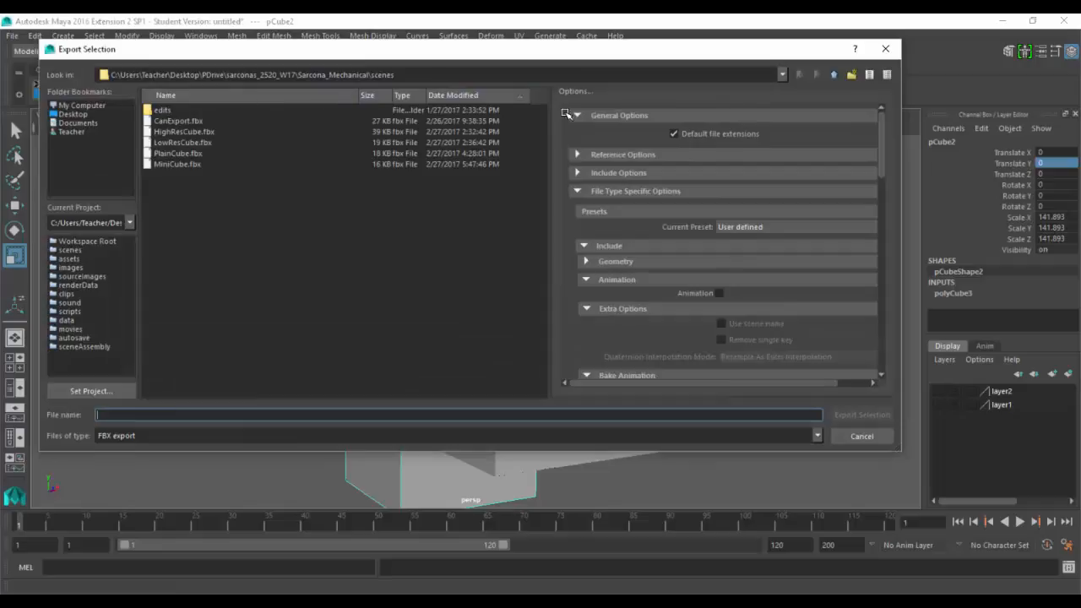
{"action": "left_click", "coordinate": [832, 75]}
{"action": "left_click", "coordinate": [832, 75]}
{"action": "left_click", "coordinate": [832, 75]}
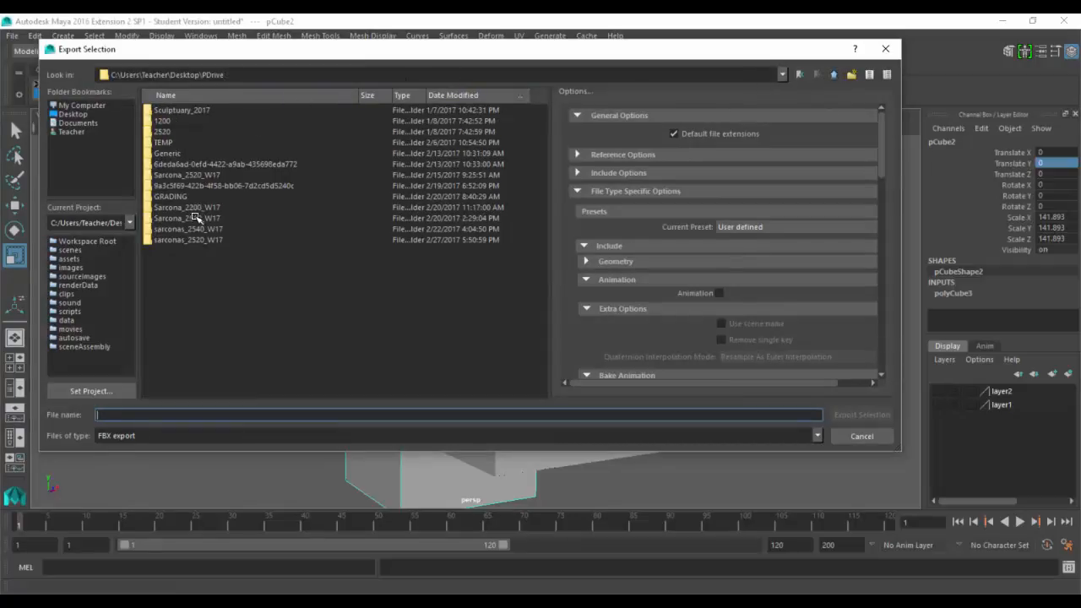
{"action": "double_click", "coordinate": [206, 239]}
{"action": "double_click", "coordinate": [181, 119]}
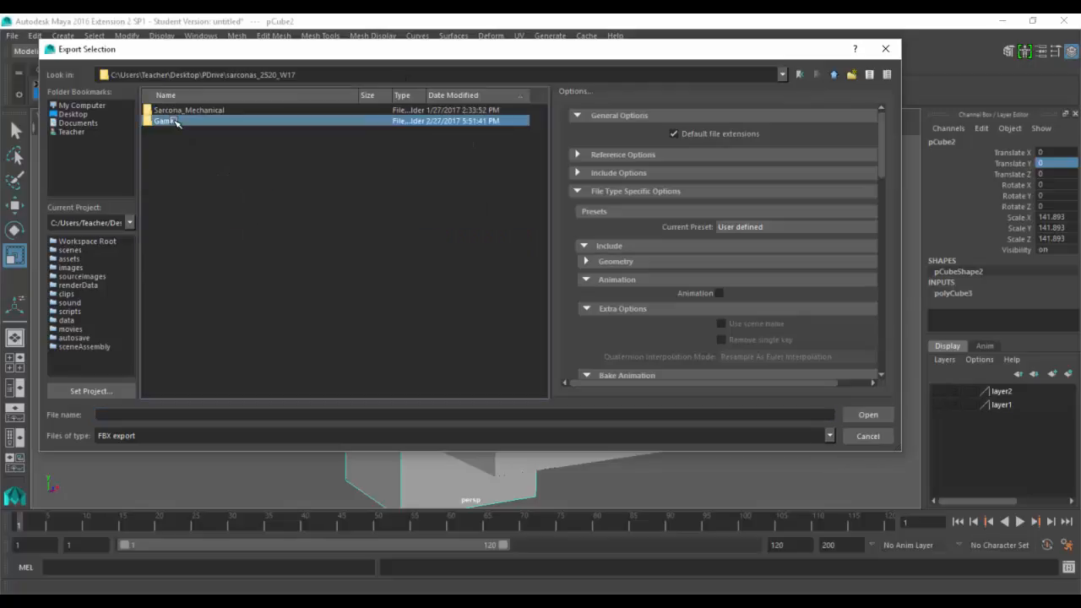
{"action": "double_click", "coordinate": [173, 111]}
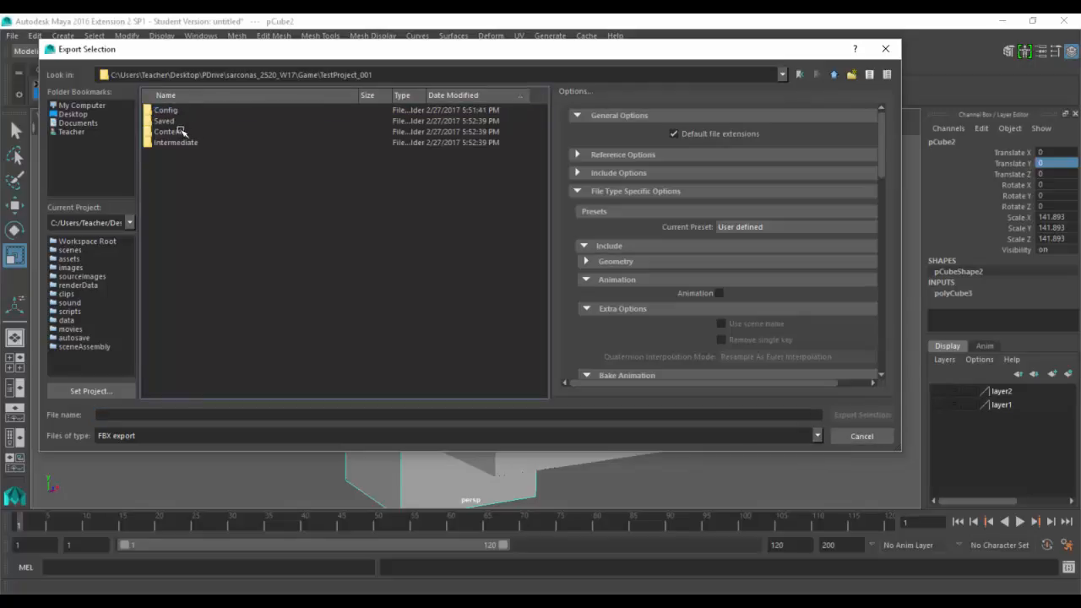
{"action": "double_click", "coordinate": [169, 132]}
{"action": "double_click", "coordinate": [179, 122]}
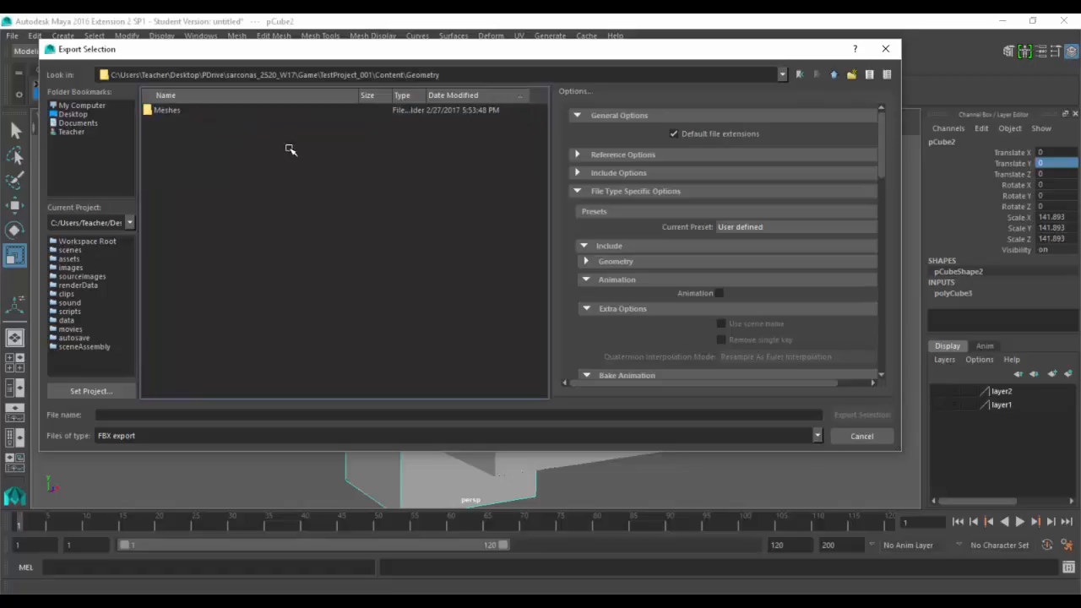
{"action": "double_click", "coordinate": [168, 114]}
Step: Export the cube over the existing MiniCube.fbx, using the binary FBX 2014/2015 format
{"action": "left_click", "coordinate": [173, 108]}
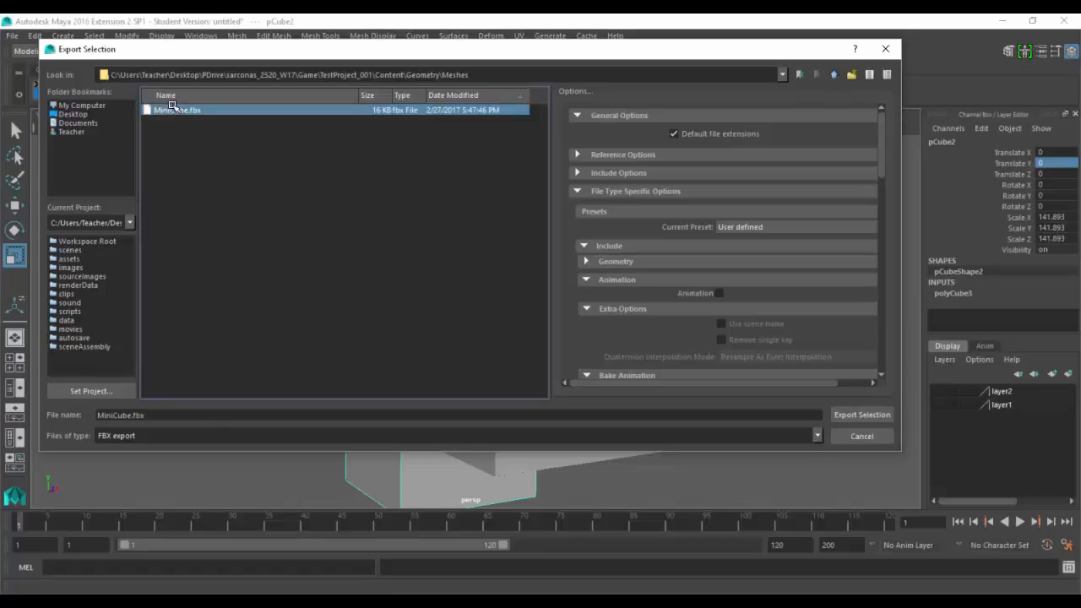
{"action": "scroll", "coordinate": [713, 288], "scroll_direction": "down", "scroll_amount": 10}
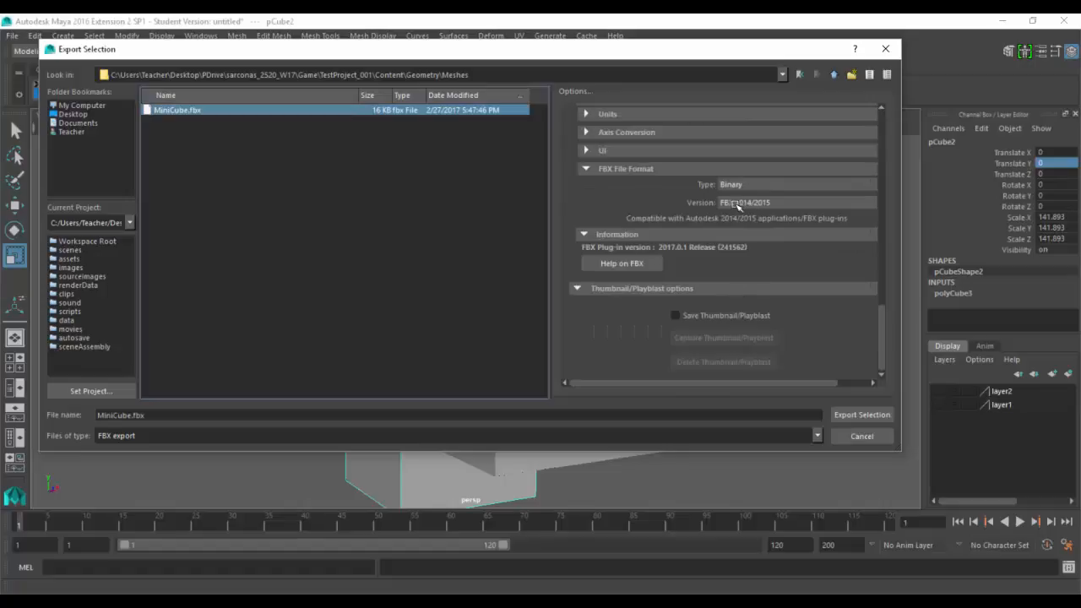
{"action": "left_click", "coordinate": [862, 415]}
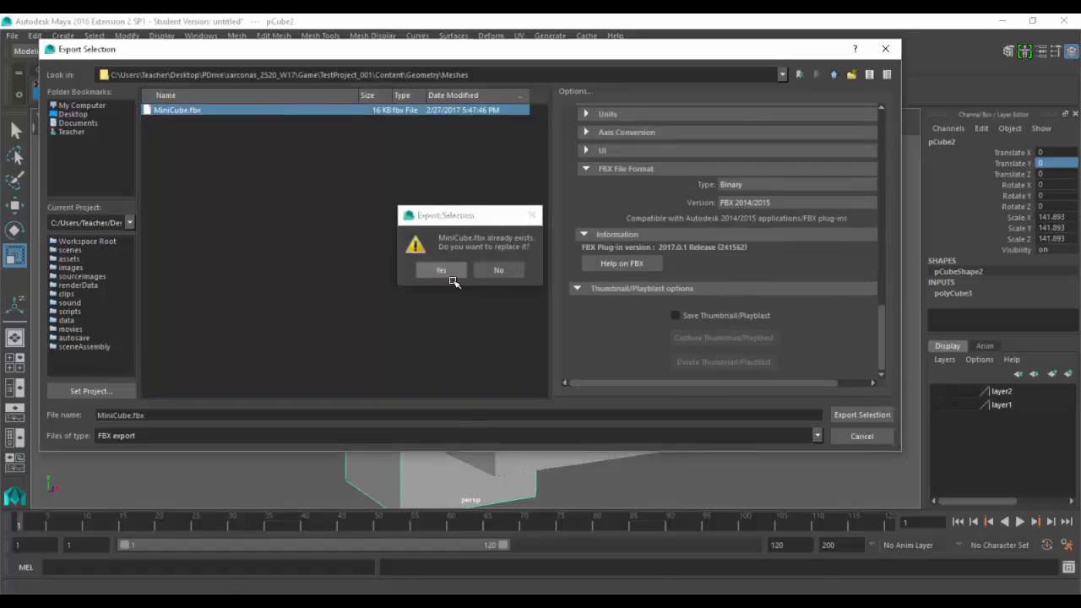
{"action": "left_click", "coordinate": [443, 271]}
Step: Switch to Unreal Editor and accept importing the changed MiniCube source file
{"action": "key", "text": "alt+Tab"}
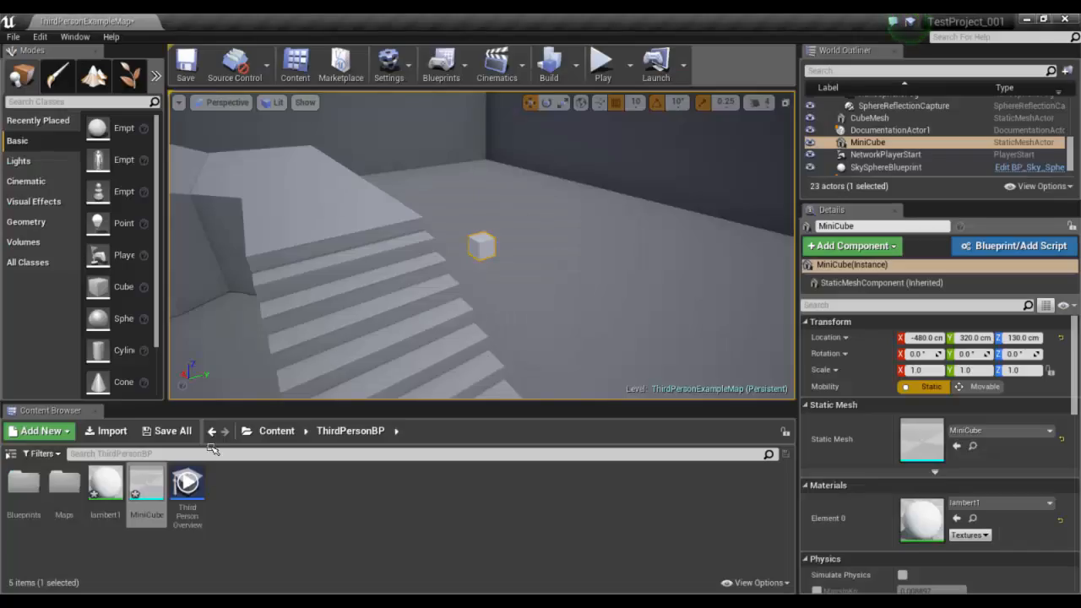
{"action": "left_click", "coordinate": [251, 523]}
{"action": "left_click", "coordinate": [152, 481]}
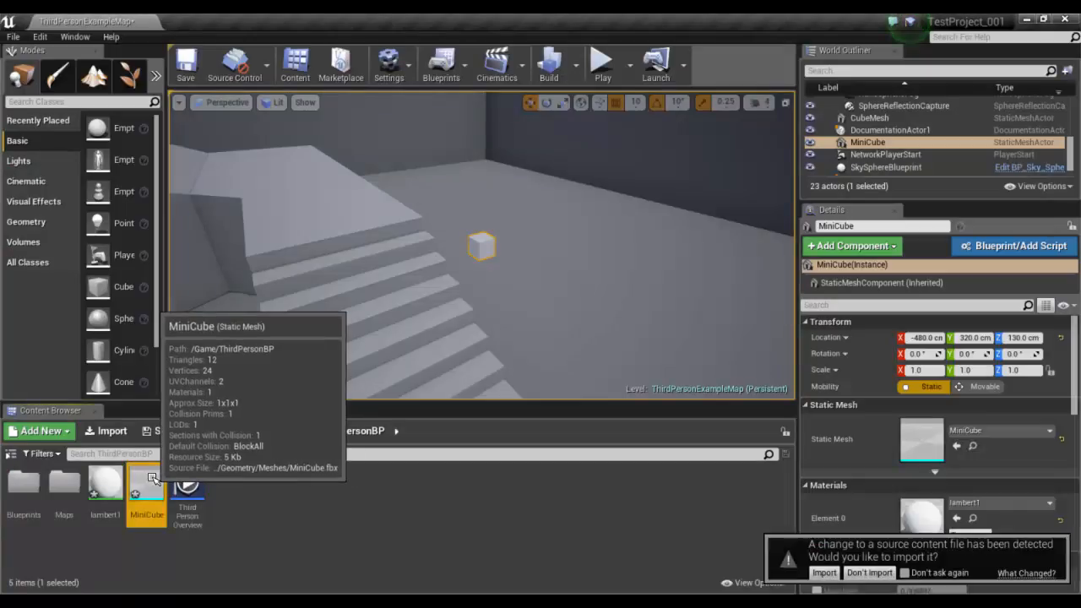
{"action": "left_click", "coordinate": [832, 572]}
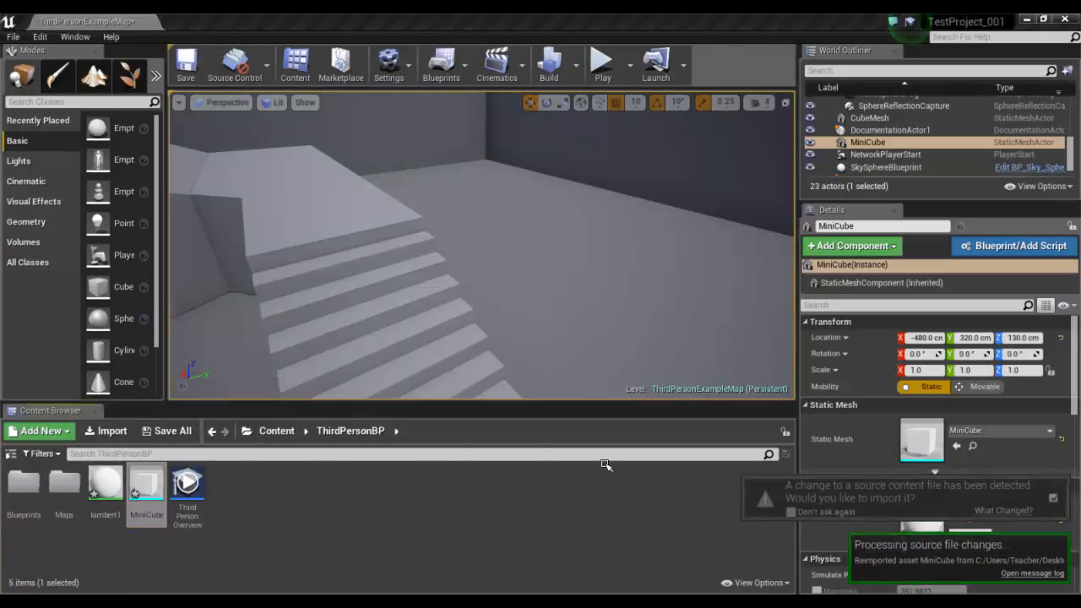
Step: Focus on MiniCube at the foot of the stairs and raise it to Z 200 cm
{"action": "scroll", "coordinate": [351, 288], "scroll_direction": "down", "scroll_amount": 3}
{"action": "right_click_drag", "start_coordinate": [351, 288], "coordinate": [486, 378]}
{"action": "key", "text": "f"}
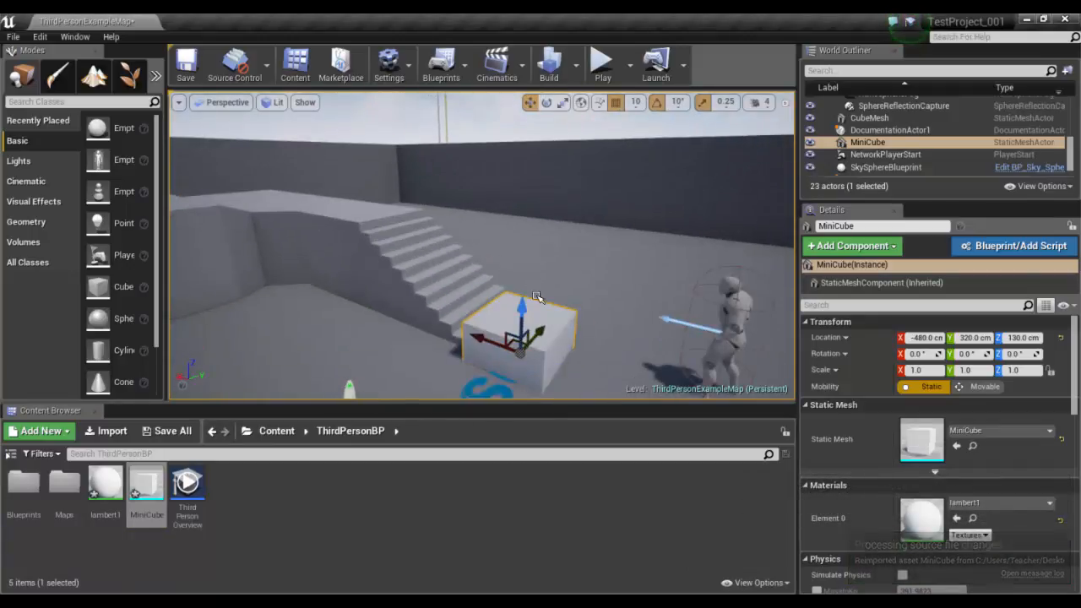
{"action": "left_click_drag", "start_coordinate": [518, 277], "coordinate": [580, 234]}
Step: Play the level, run the character around MiniCube and jump onto it to check its size, and stop playing
{"action": "left_click", "coordinate": [601, 64]}
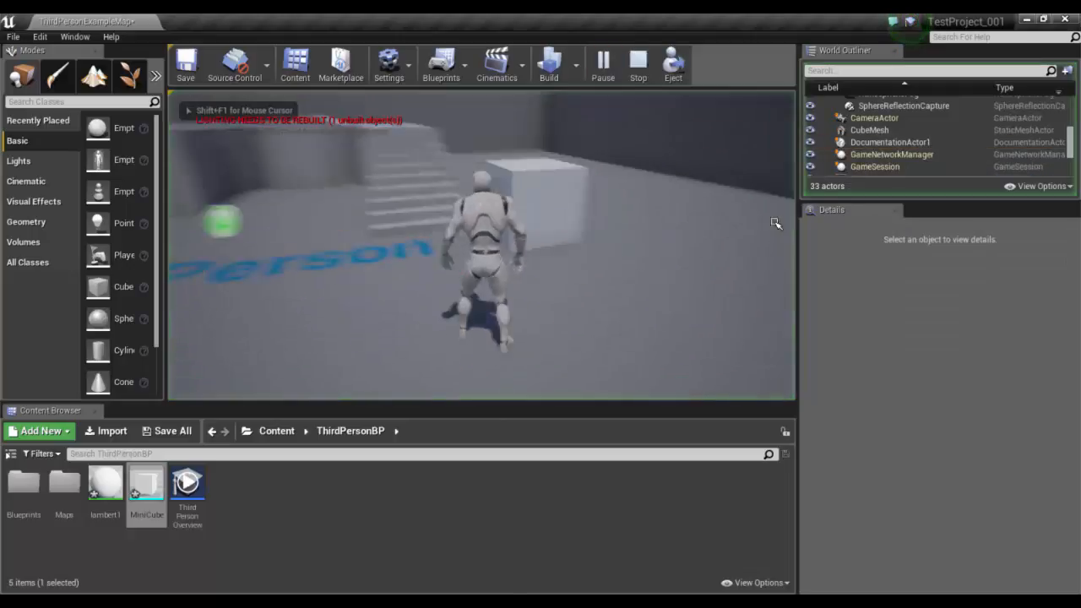
{"action": "key", "text": "s"}
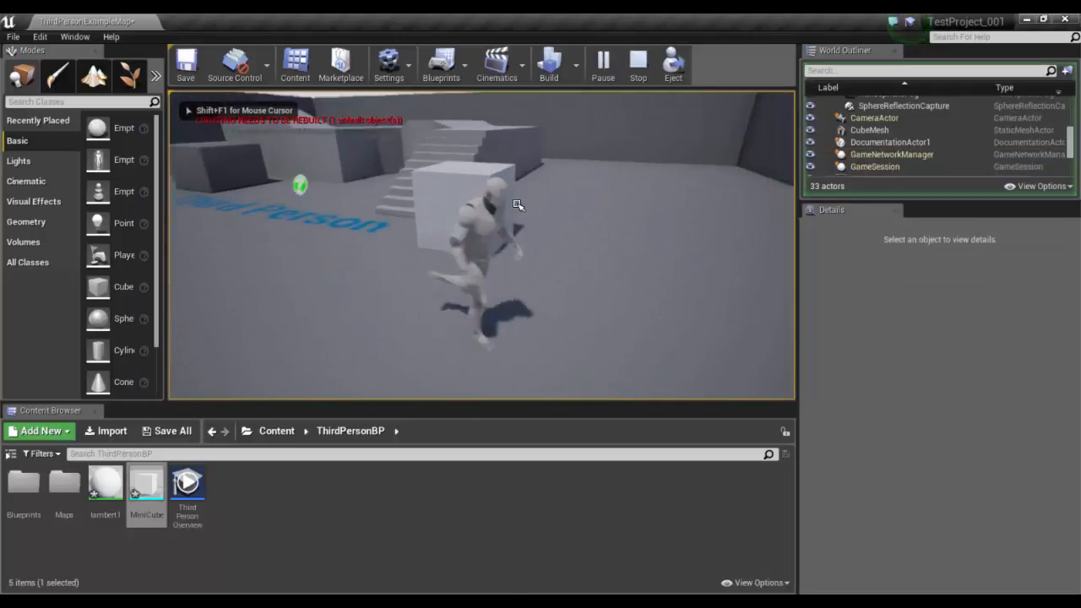
{"action": "key", "text": "w"}
{"action": "key", "text": "a"}
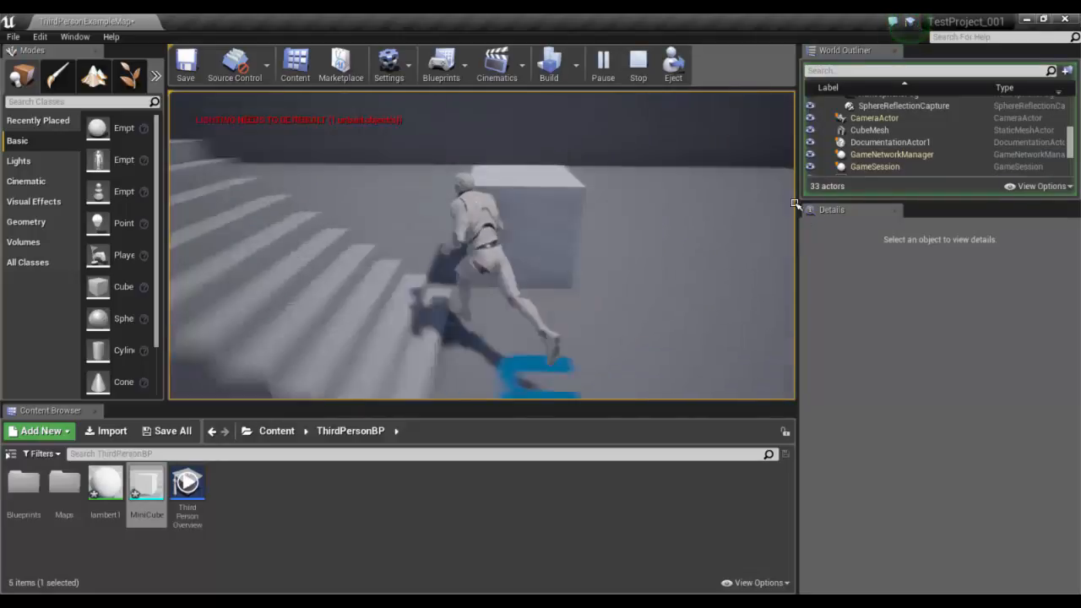
{"action": "key", "text": "w"}
{"action": "key", "text": "d"}
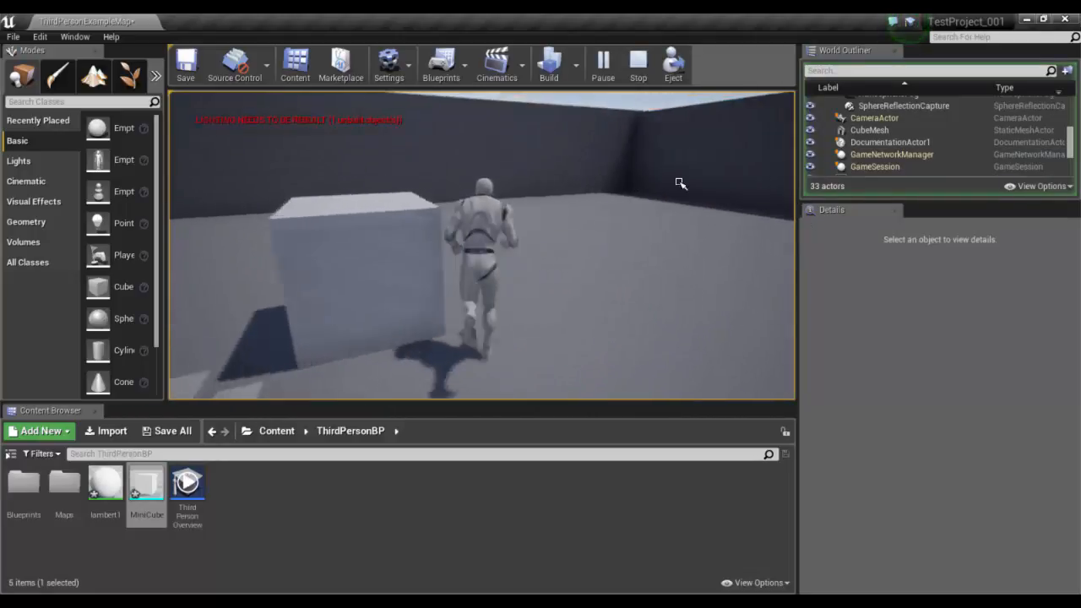
{"action": "key", "text": "w"}
{"action": "key", "text": "d"}
{"action": "key", "text": "w"}
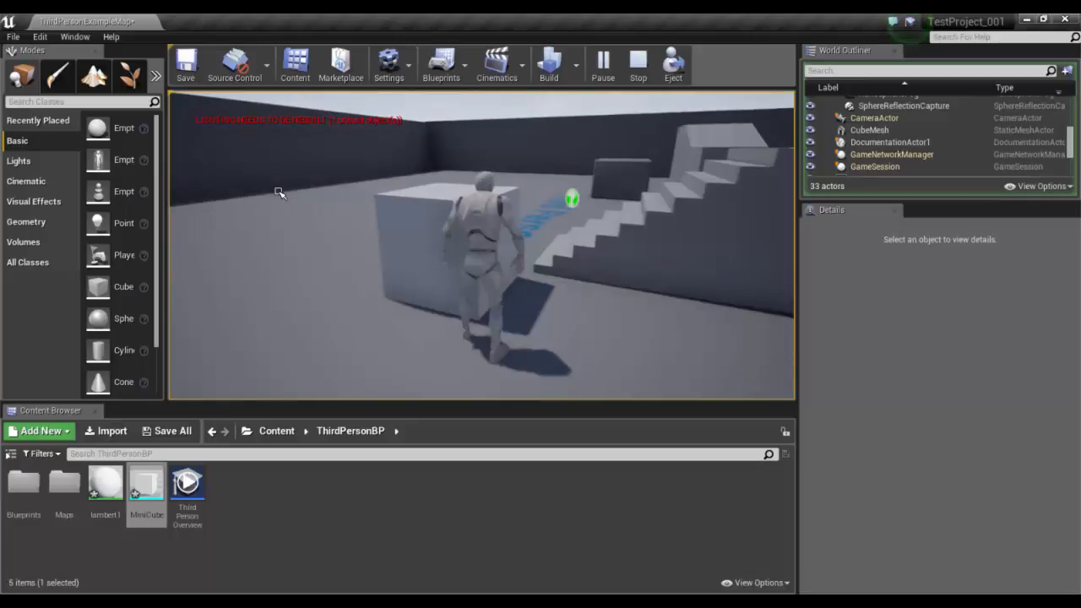
{"action": "key", "text": "space"}
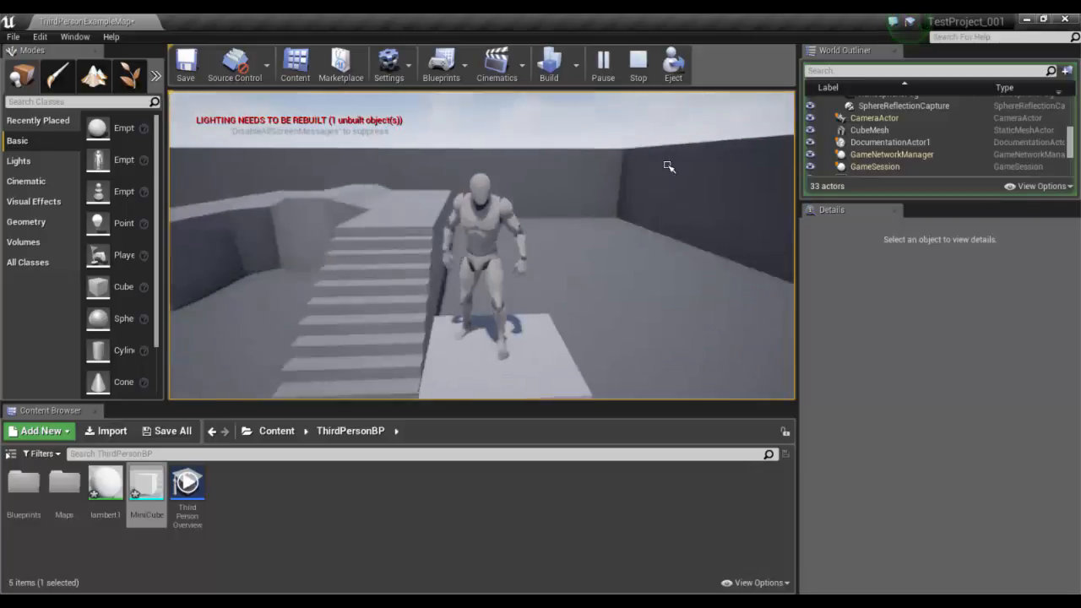
{"action": "key", "text": "w"}
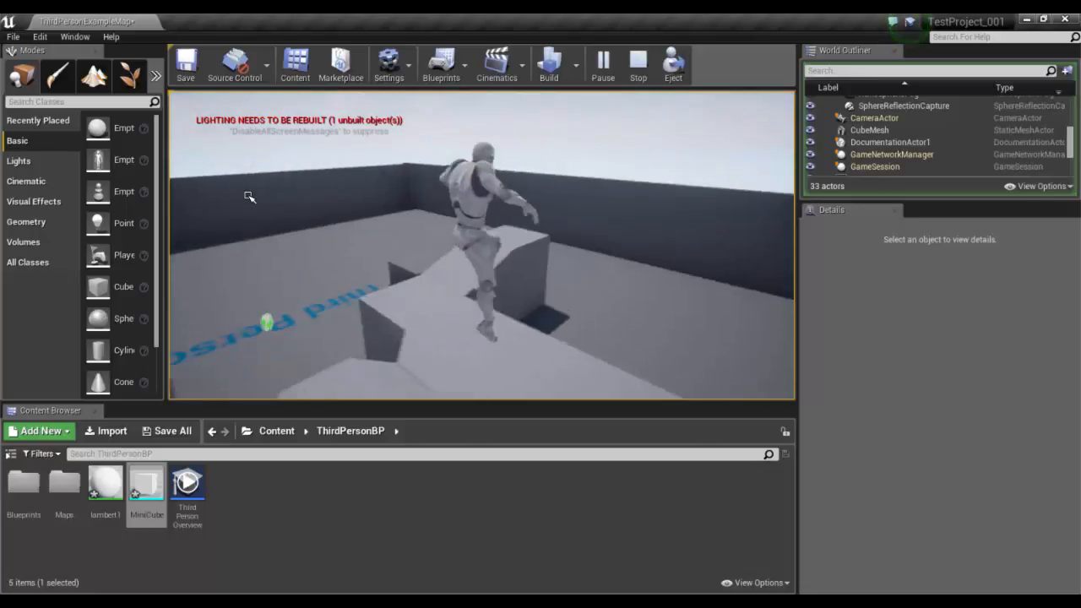
{"action": "key", "text": "Escape"}
Step: Switch to Maya, stretch the cube to about 407.892 in Scale Z, and move it clear of the stairs to Translate X -367.621
{"action": "key", "text": "alt+Tab"}
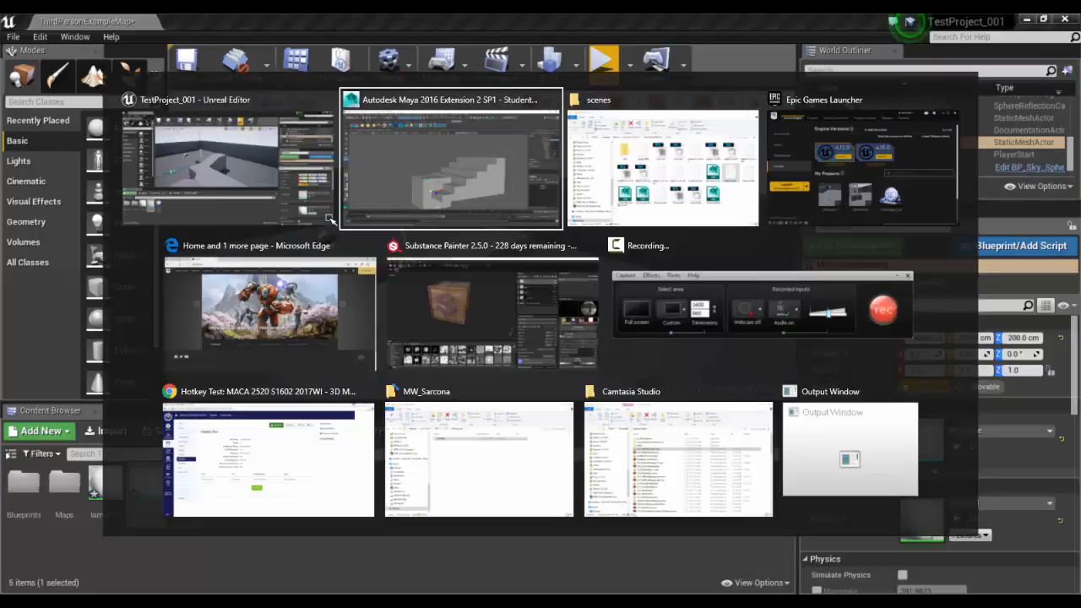
{"action": "left_click", "coordinate": [676, 272]}
{"action": "left_click_drag", "start_coordinate": [522, 240], "coordinate": [406, 465], "text": "alt"}
{"action": "left_click", "coordinate": [374, 342]}
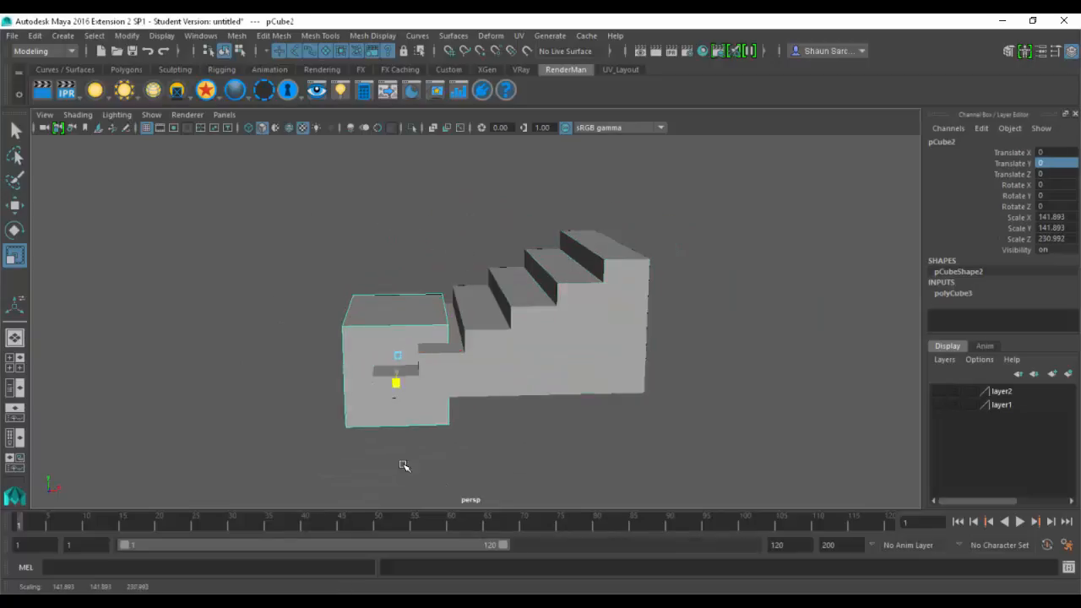
{"action": "key", "text": "w"}
{"action": "left_click_drag", "start_coordinate": [456, 370], "coordinate": [208, 309]}
{"action": "left_click_drag", "start_coordinate": [334, 281], "coordinate": [280, 281], "text": "alt"}
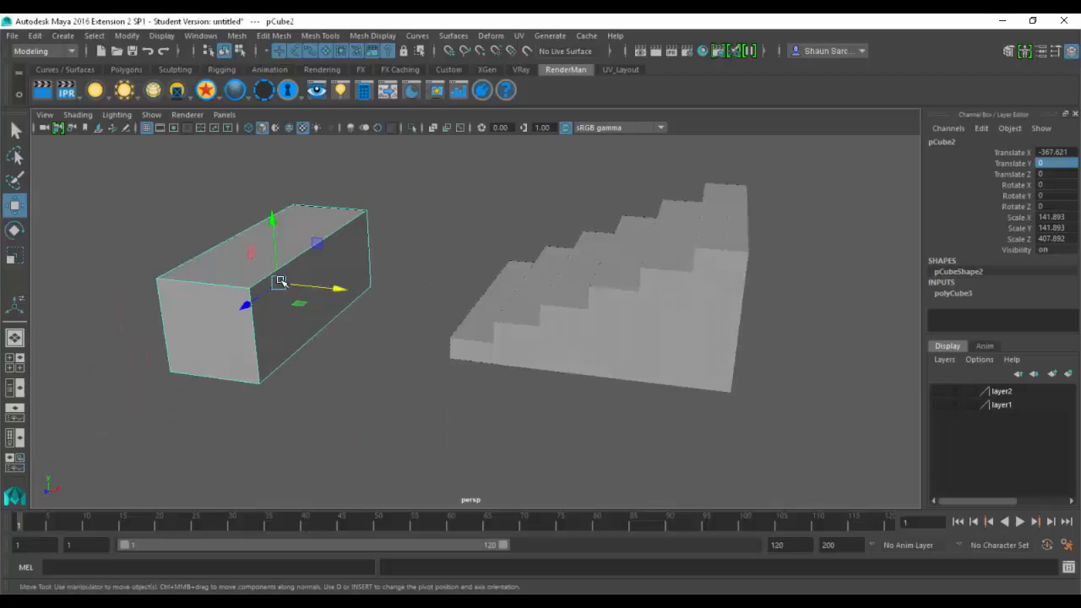
Step: Extrude the block's face nearest the stairs repeatedly to add three more segments toward the staircase
{"action": "key", "text": "F11"}
{"action": "left_click", "coordinate": [314, 271]}
{"action": "key", "text": "ctrl+e"}
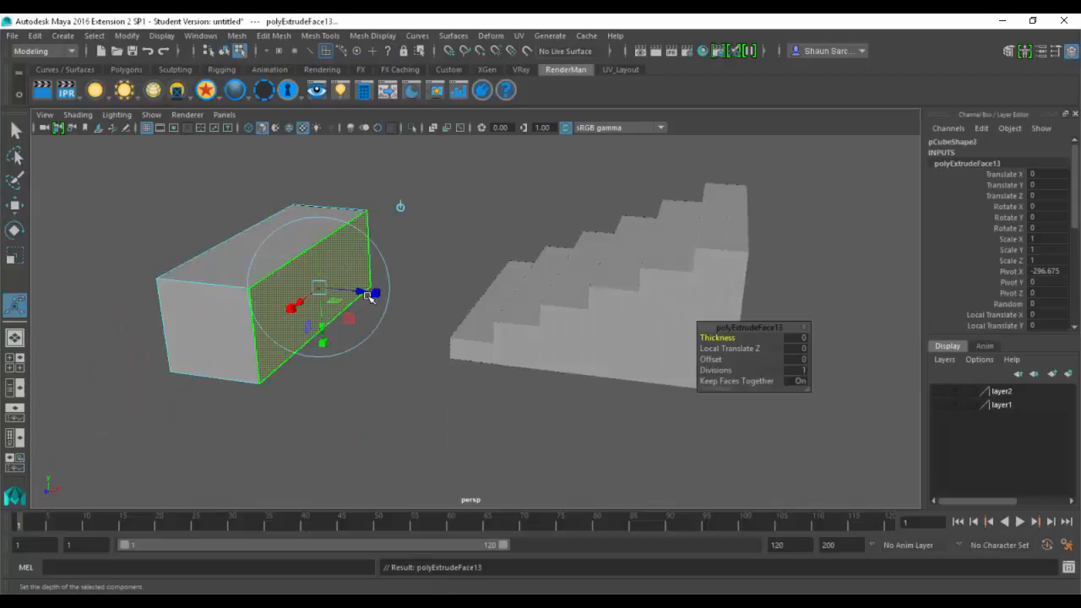
{"action": "left_click_drag", "start_coordinate": [377, 293], "coordinate": [646, 303]}
{"action": "key", "text": "shift+e"}
{"action": "key", "text": "ctrl+z"}
{"action": "key", "text": "ctrl+e"}
{"action": "key", "text": "ctrl+e"}
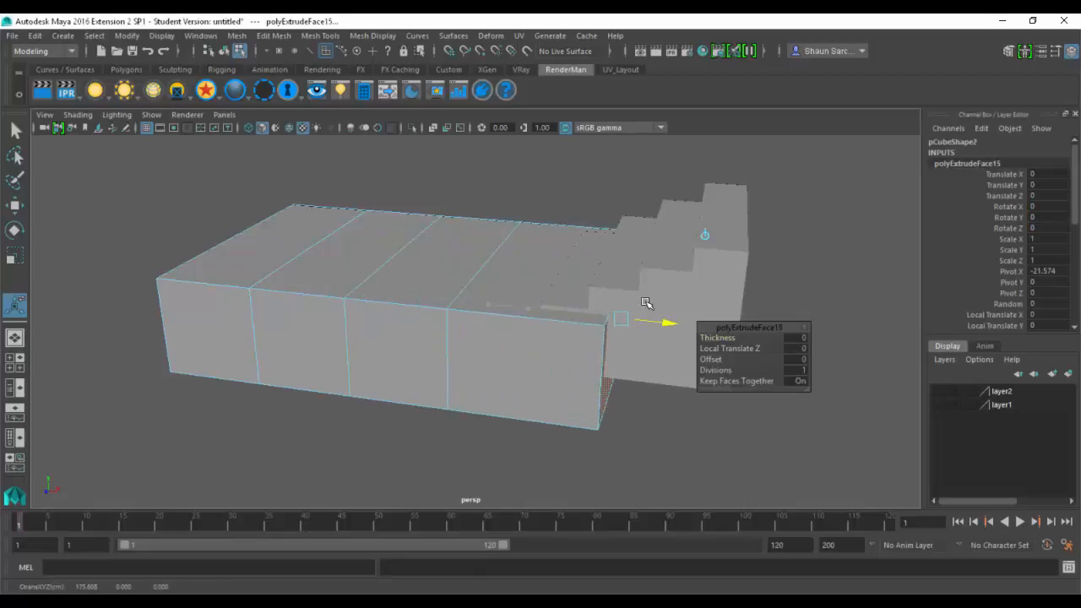
Step: Extrude the top faces of the three added segments upward to form the second step
{"action": "left_click", "coordinate": [514, 254]}
{"action": "left_click", "coordinate": [447, 259], "text": "shift"}
{"action": "left_click", "coordinate": [379, 244], "text": "shift"}
{"action": "key", "text": "ctrl+e"}
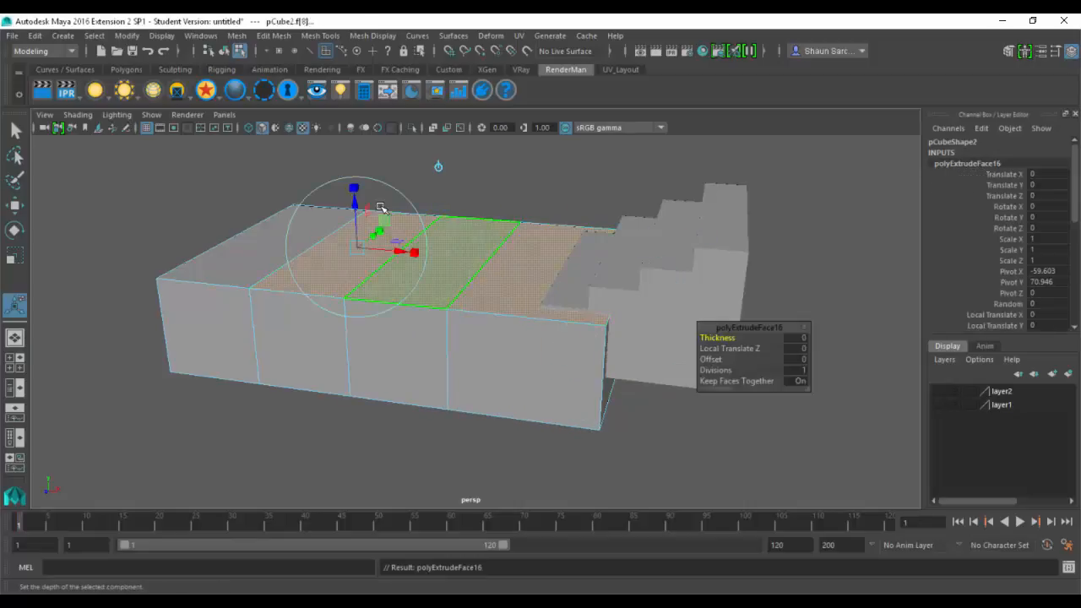
{"action": "left_click_drag", "start_coordinate": [355, 206], "coordinate": [371, 146]}
Step: Extrude the top faces of the two segments nearest the stairs upward by about 126 units for the third step
{"action": "left_click", "coordinate": [403, 150], "text": "ctrl"}
{"action": "key", "text": "ctrl+e"}
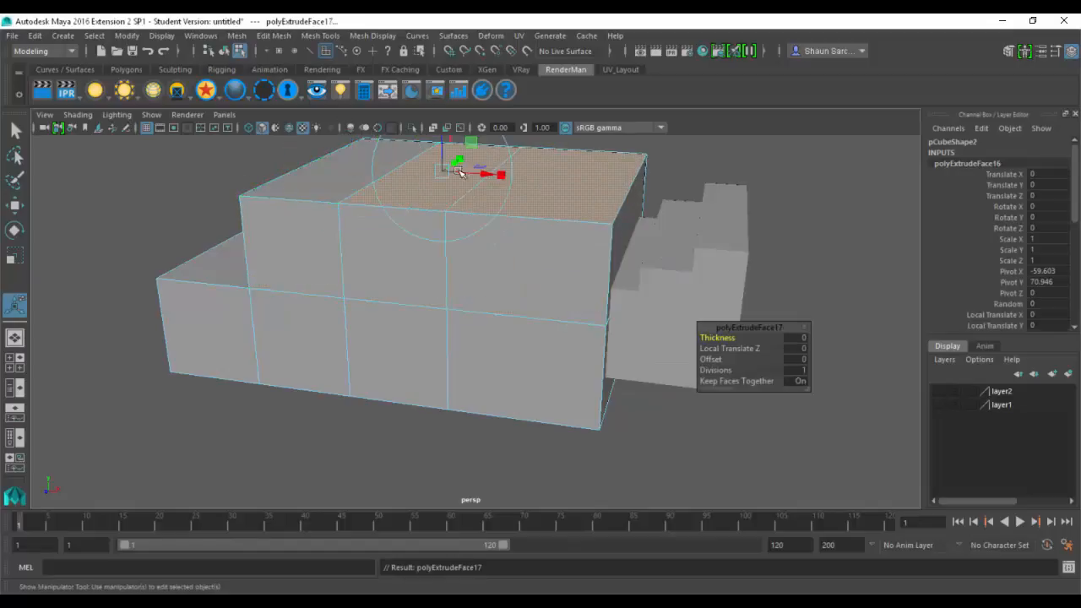
{"action": "middle_click_drag", "start_coordinate": [493, 183], "coordinate": [482, 263], "text": "alt"}
{"action": "left_click_drag", "start_coordinate": [432, 197], "coordinate": [434, 111]}
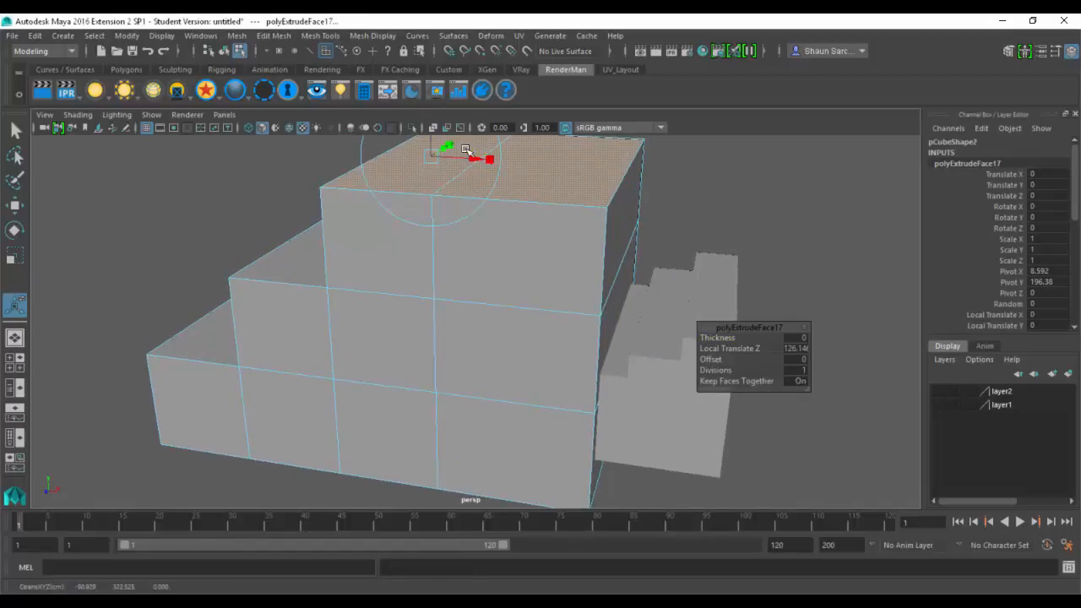
Step: Extrude only the end segment's top face upward to form the highest step
{"action": "key", "text": "ctrl+e"}
{"action": "left_click", "coordinate": [412, 176], "text": "ctrl"}
{"action": "key", "text": "ctrl+e"}
{"action": "middle_click_drag", "start_coordinate": [484, 181], "coordinate": [447, 288], "text": "alt"}
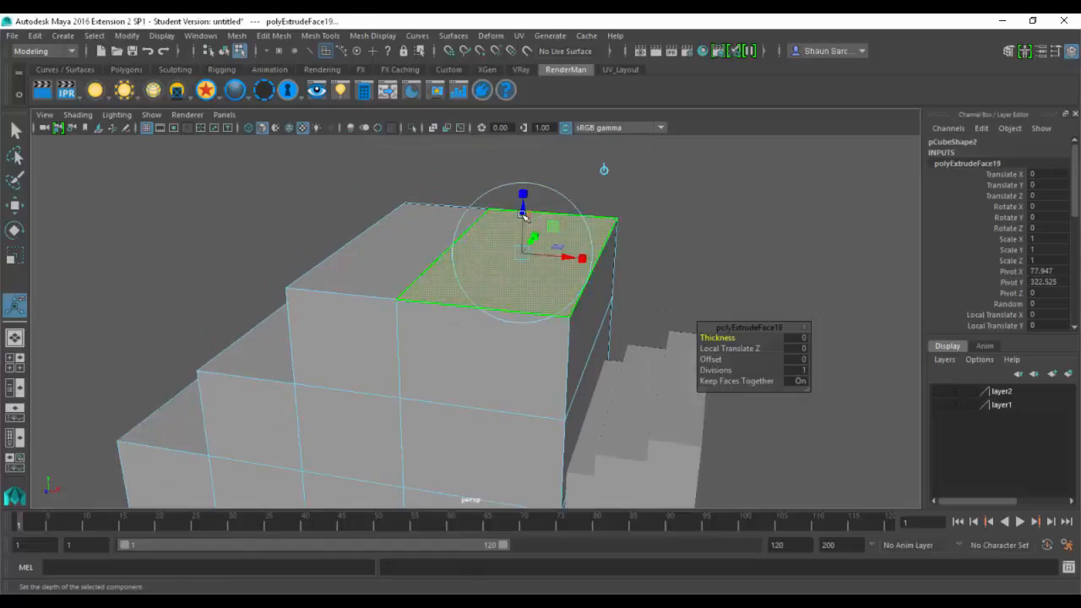
{"action": "left_click_drag", "start_coordinate": [522, 216], "coordinate": [544, 140]}
Step: Return to object mode and delete the oversized stepped block beside the original staircase
{"action": "right_click_drag", "start_coordinate": [402, 266], "coordinate": [444, 226]}
{"action": "left_click_drag", "start_coordinate": [468, 282], "coordinate": [498, 271], "text": "alt"}
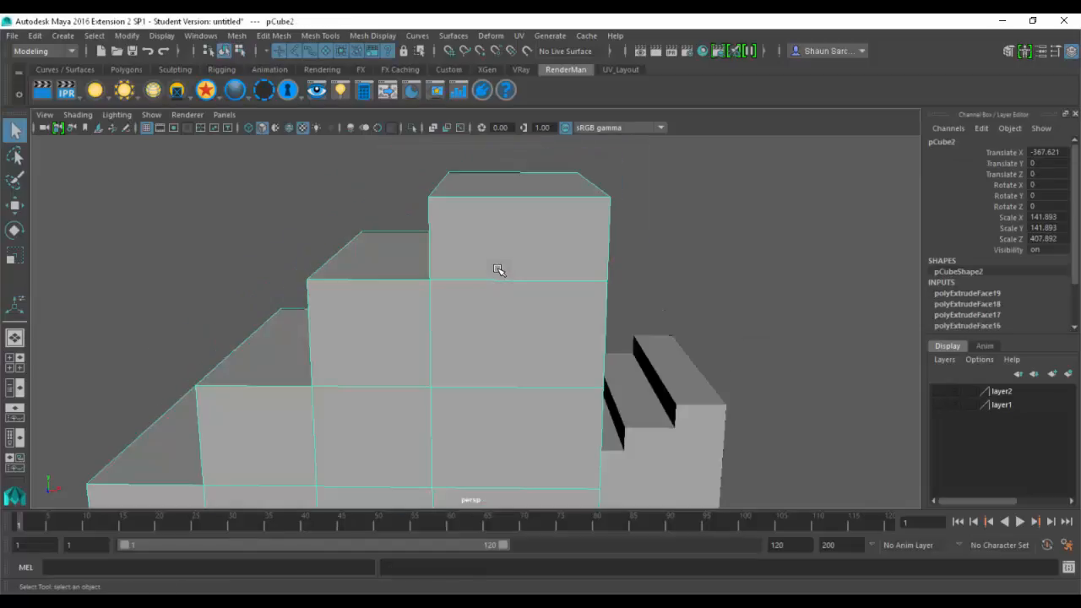
{"action": "key", "text": "Delete"}
Step: Select the original staircase and export it as Stairs_export.fbx into the project's Meshes folder
{"action": "left_click", "coordinate": [545, 364]}
{"action": "left_click_drag", "start_coordinate": [546, 364], "coordinate": [524, 319], "text": "alt"}
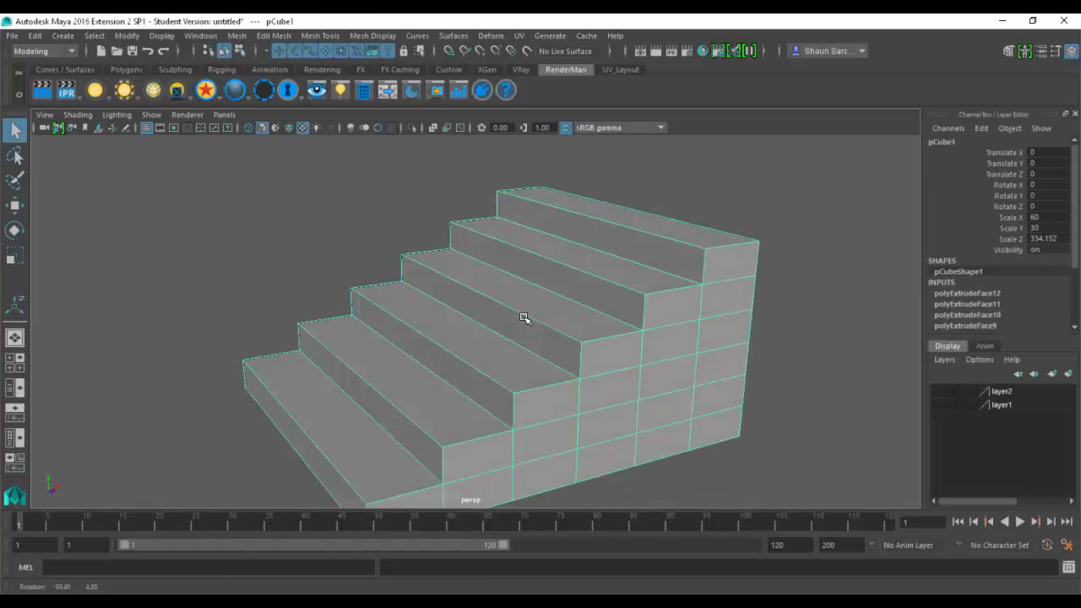
{"action": "left_click", "coordinate": [12, 36]}
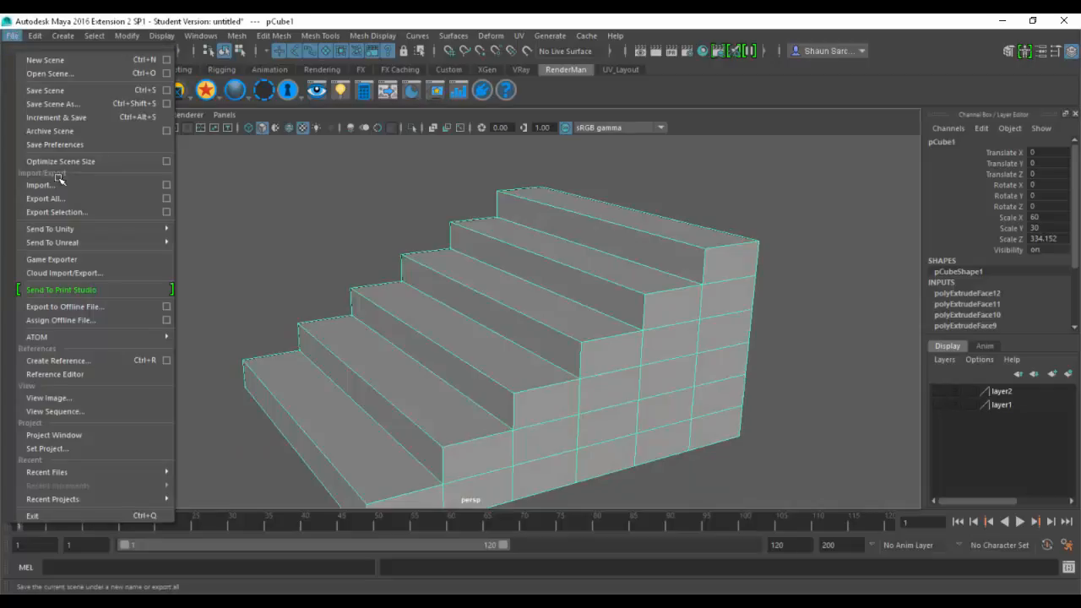
{"action": "left_click", "coordinate": [78, 212]}
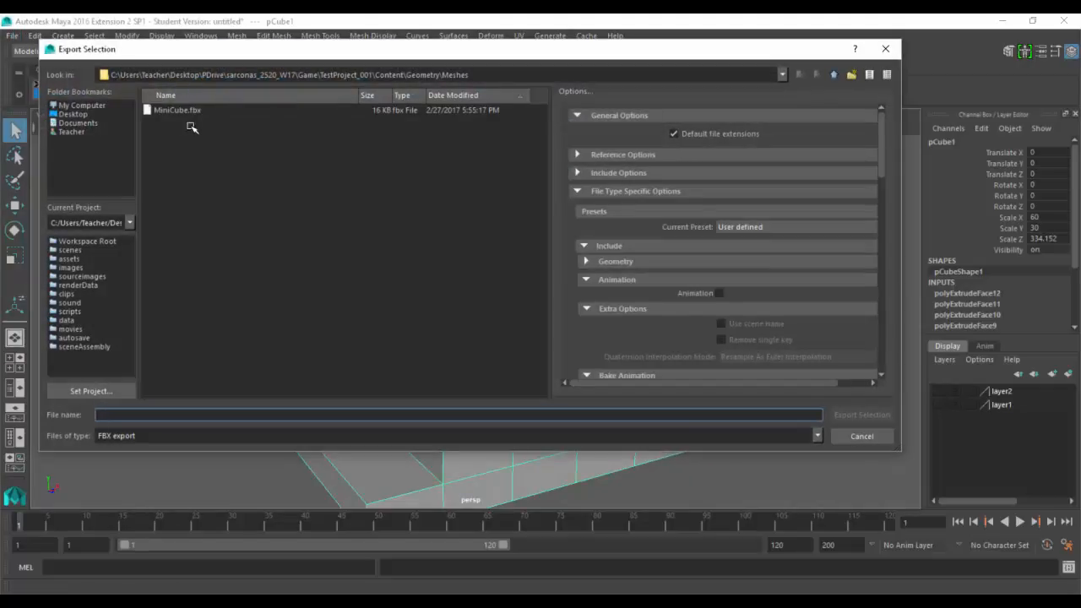
{"action": "type", "text": "Stairs_"}
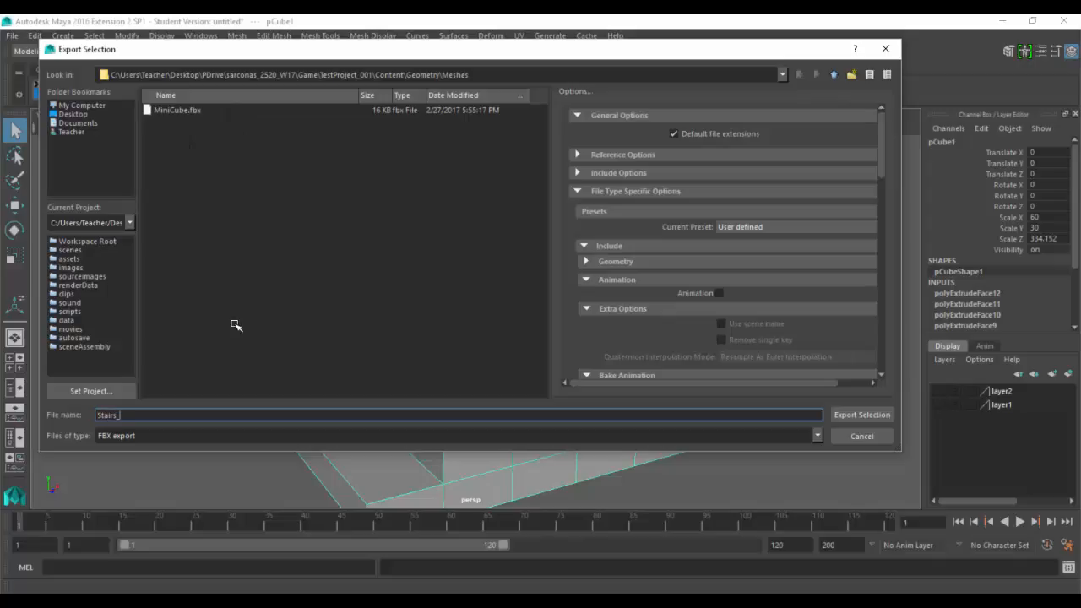
{"action": "type", "text": "export"}
{"action": "key", "text": "Return"}
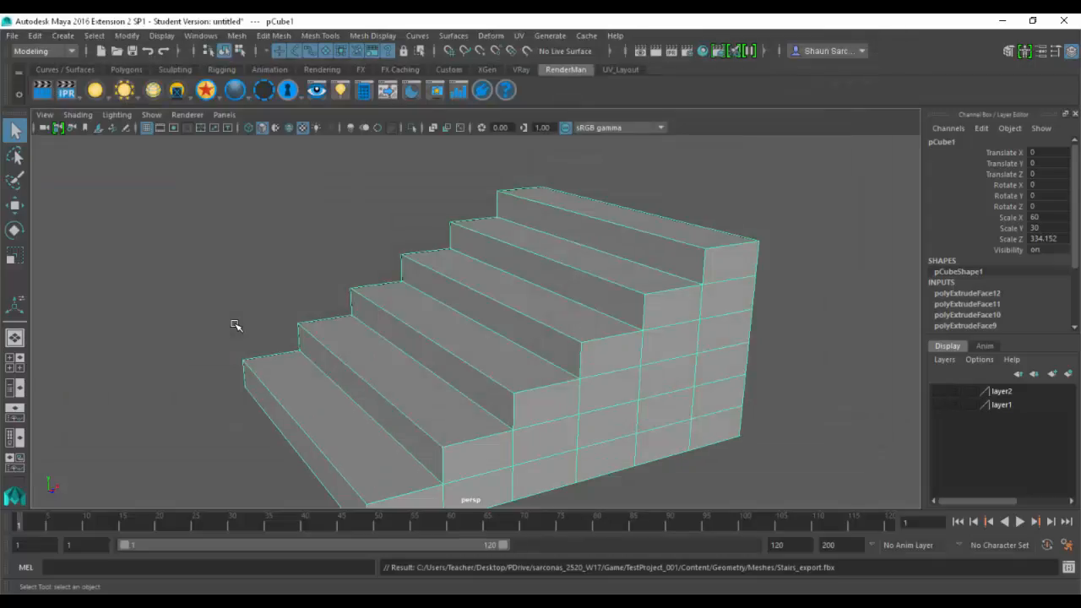
Step: Switch to Unreal Engine and import the detected Stairs_export source file with the default FBX options, then dismiss the message log
{"action": "key", "text": "alt+Tab"}
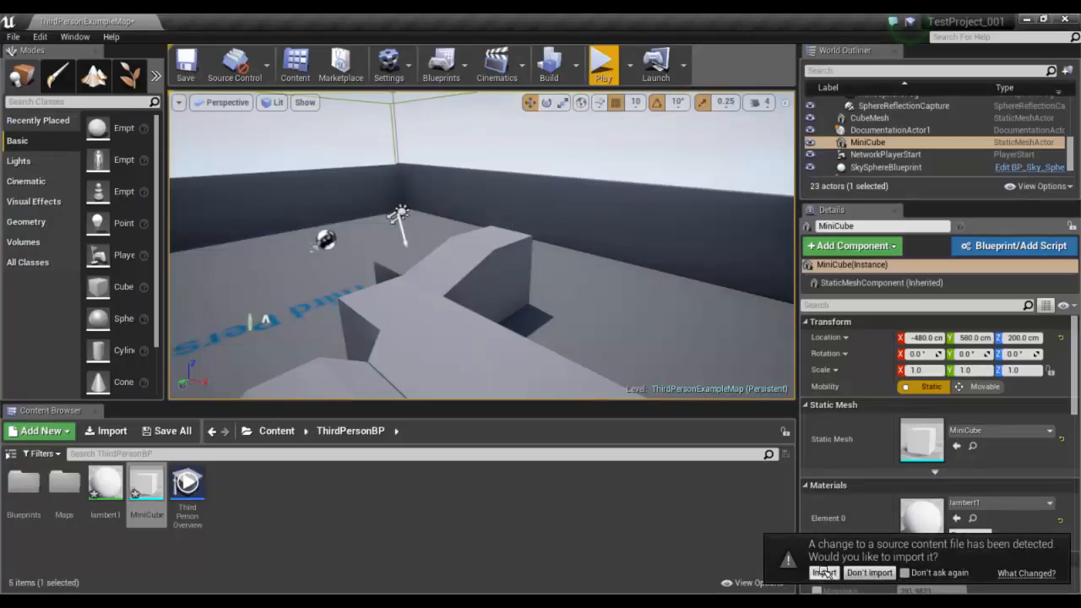
{"action": "left_click", "coordinate": [824, 573]}
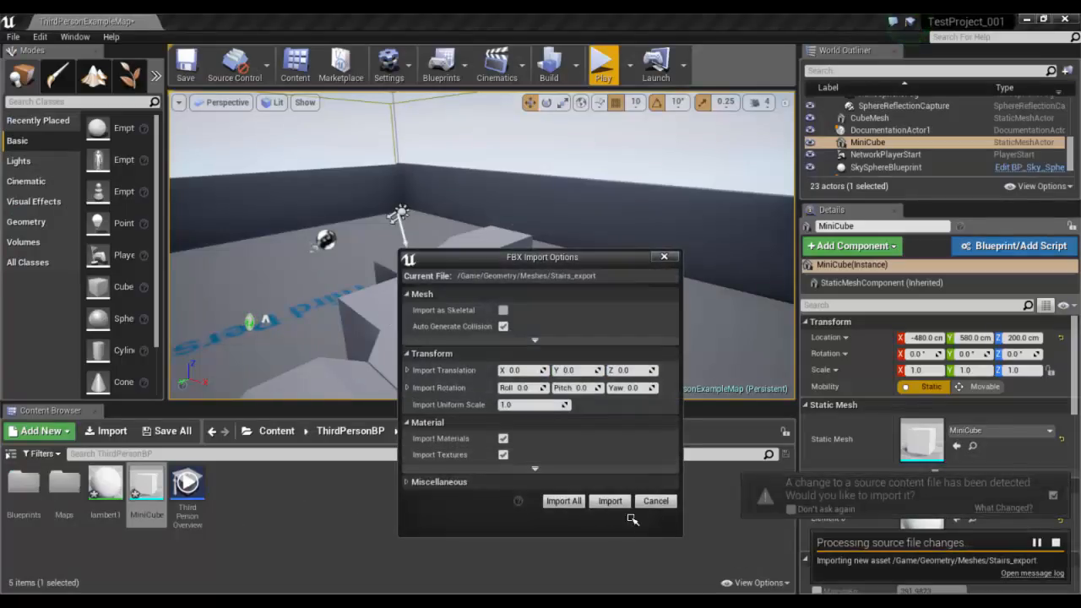
{"action": "left_click", "coordinate": [560, 501]}
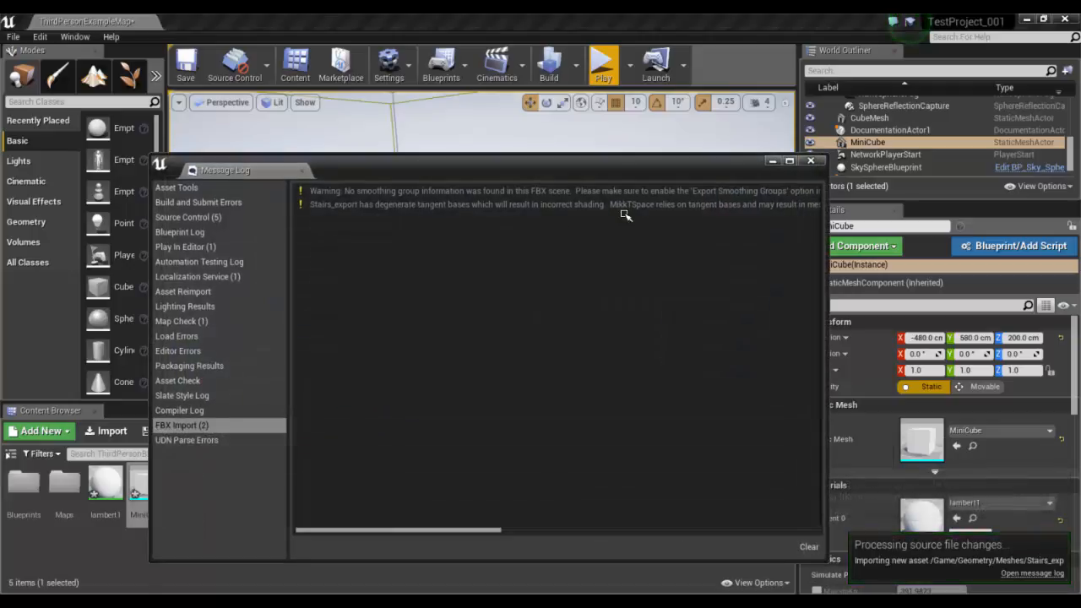
{"action": "left_click", "coordinate": [810, 163]}
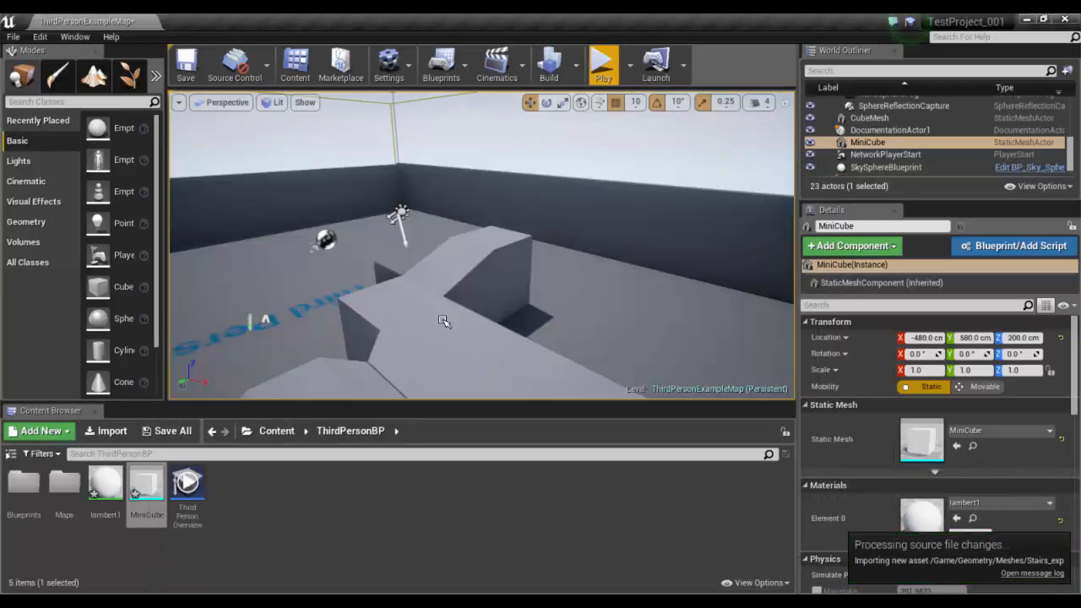
Step: Focus the view on MiniCube and select the Stairs_export mesh in the Content/Geometry/Meshes folder
{"action": "key", "text": "f"}
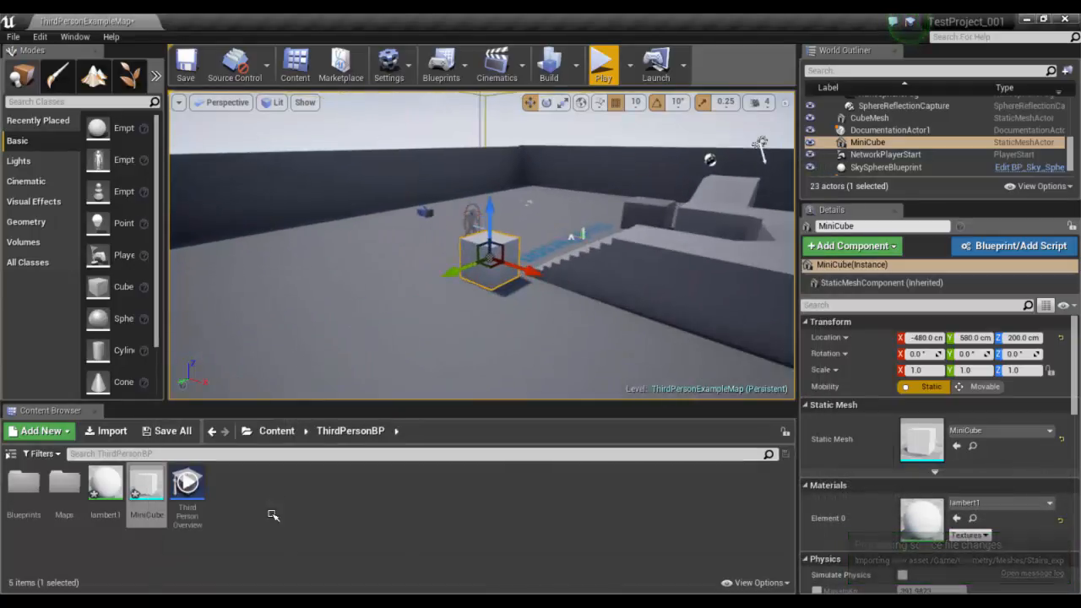
{"action": "left_click", "coordinate": [263, 523]}
{"action": "left_click", "coordinate": [276, 431]}
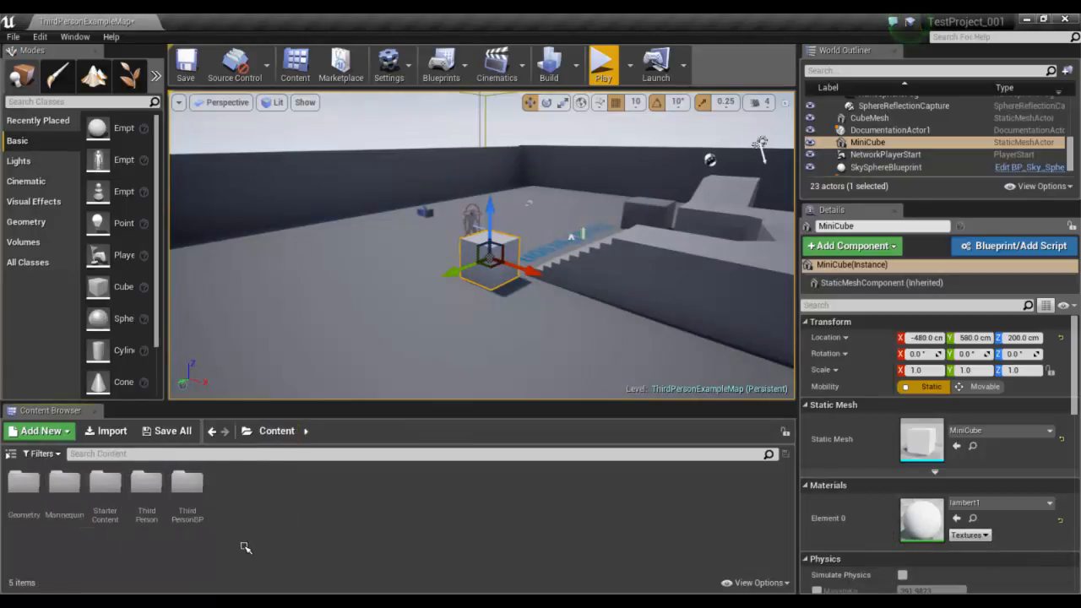
{"action": "left_click", "coordinate": [44, 496]}
{"action": "double_click", "coordinate": [25, 488]}
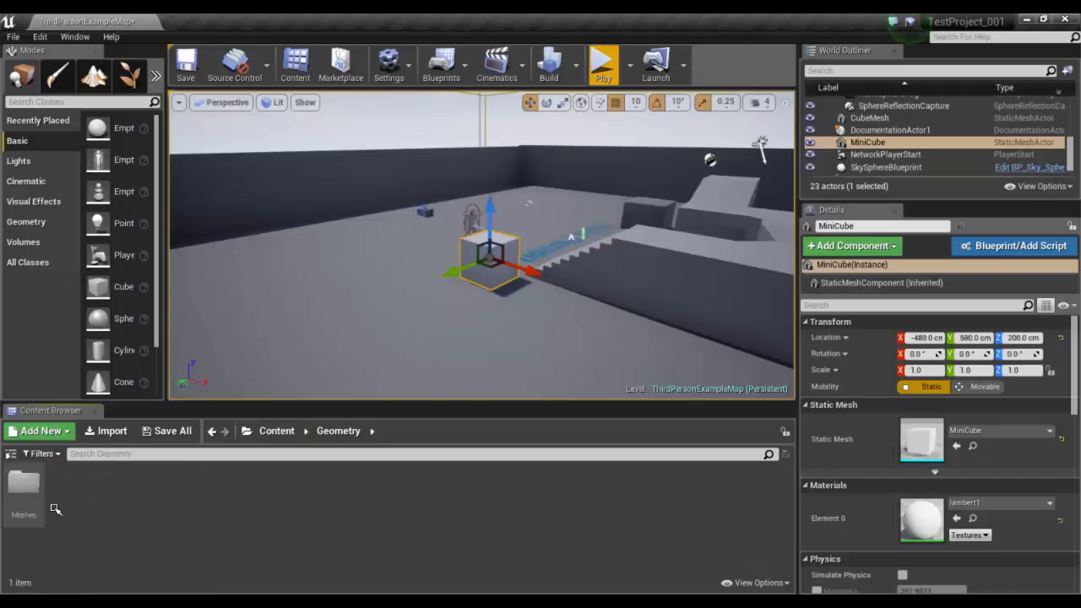
{"action": "double_click", "coordinate": [23, 488]}
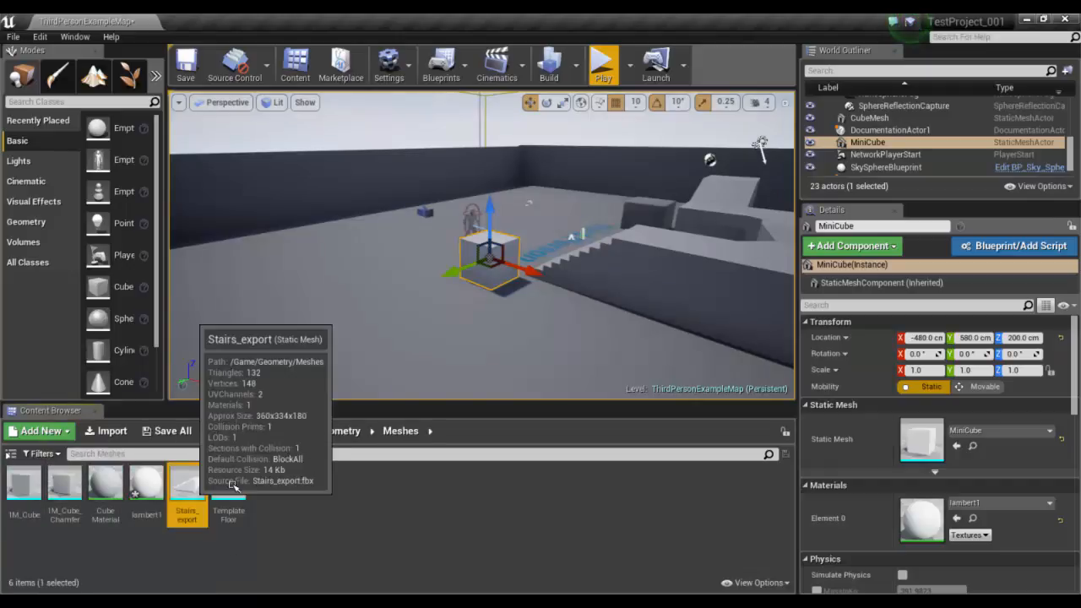
{"action": "left_click", "coordinate": [187, 489]}
{"action": "key", "text": "alt+Tab"}
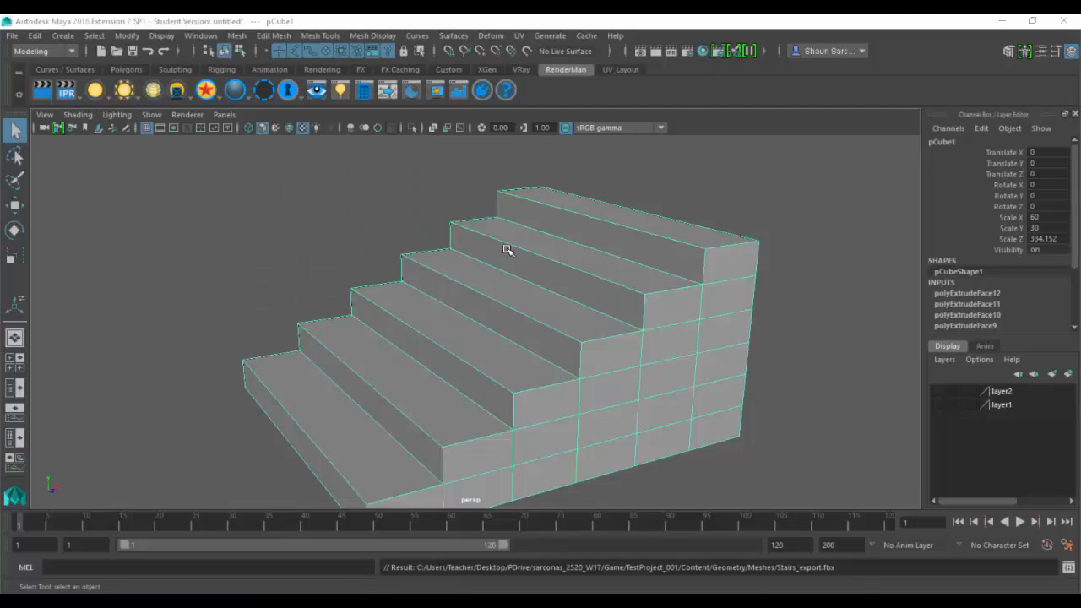
{"action": "key", "text": "alt+Tab"}
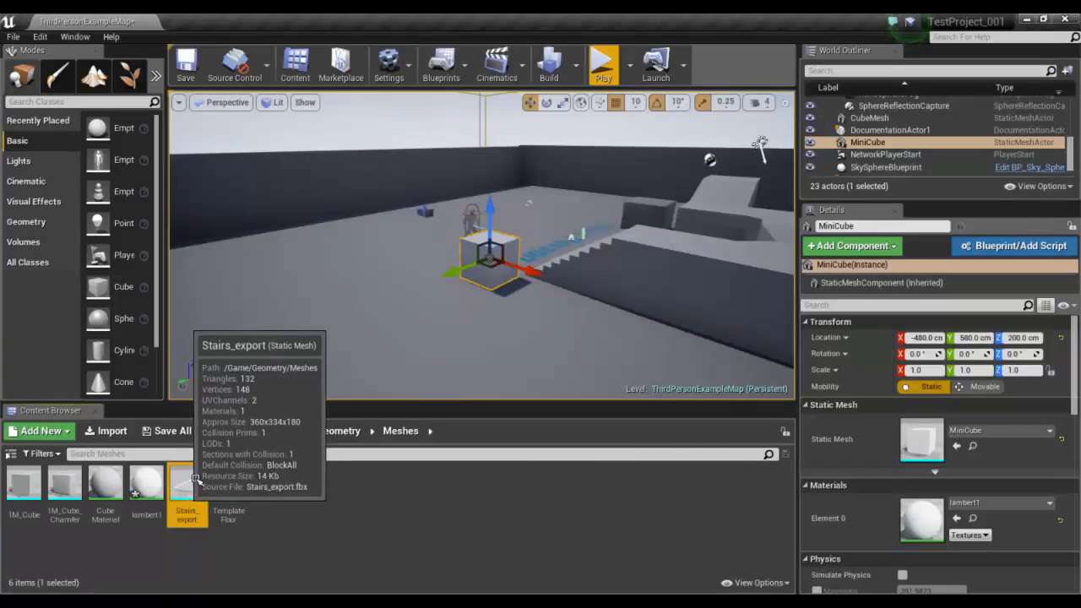
Step: Place Stairs_export on the floor near MiniCube at X -740, Y 980, Z 150 cm
{"action": "left_click_drag", "start_coordinate": [194, 479], "coordinate": [342, 292]}
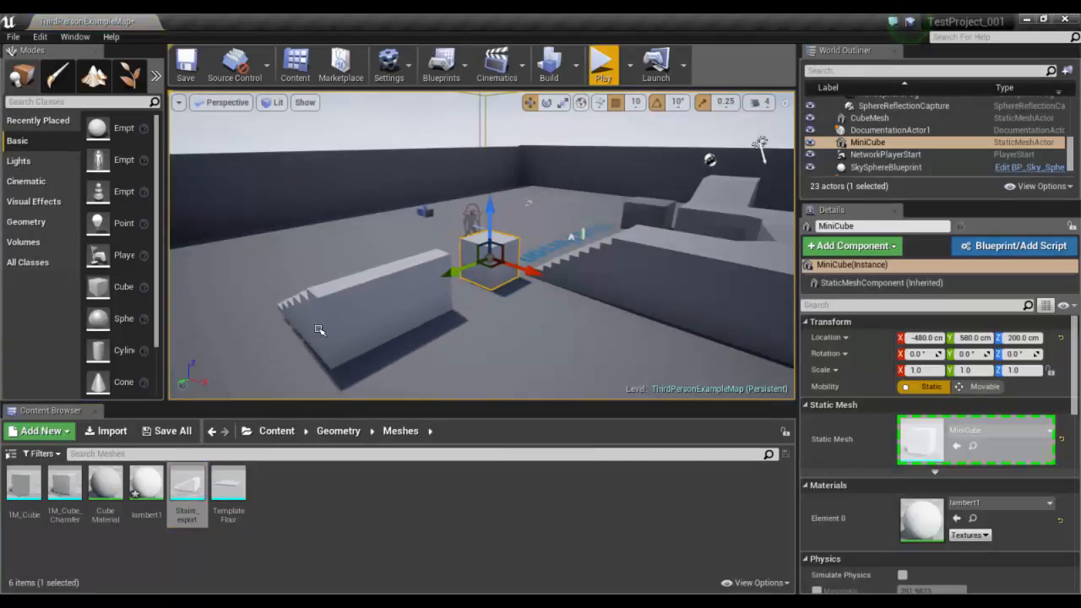
{"action": "left_click_drag", "start_coordinate": [318, 330], "coordinate": [319, 330]}
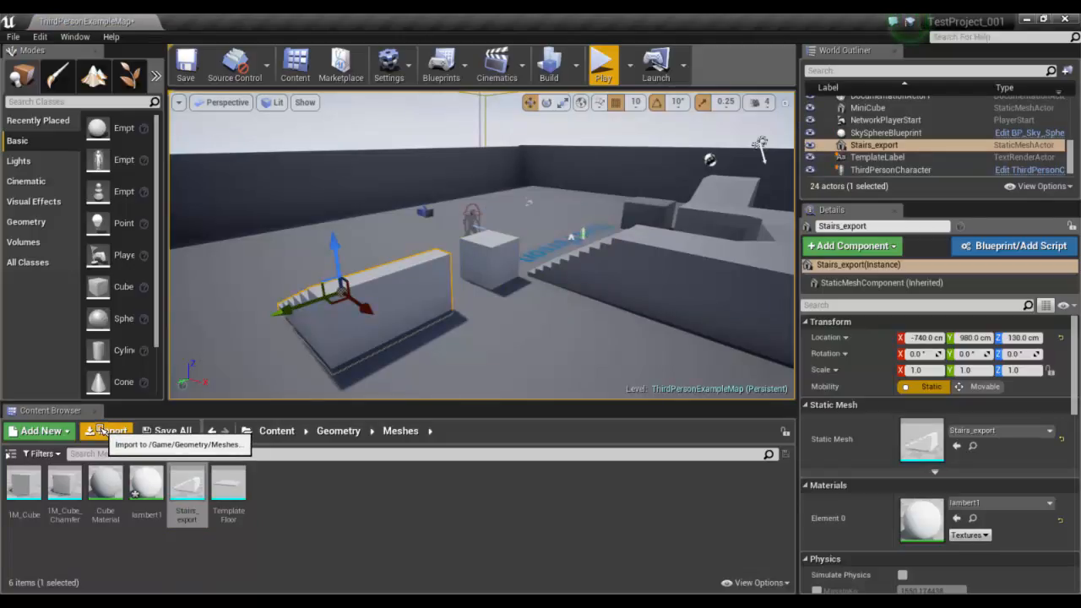
{"action": "left_click_drag", "start_coordinate": [311, 336], "coordinate": [507, 240], "text": "alt"}
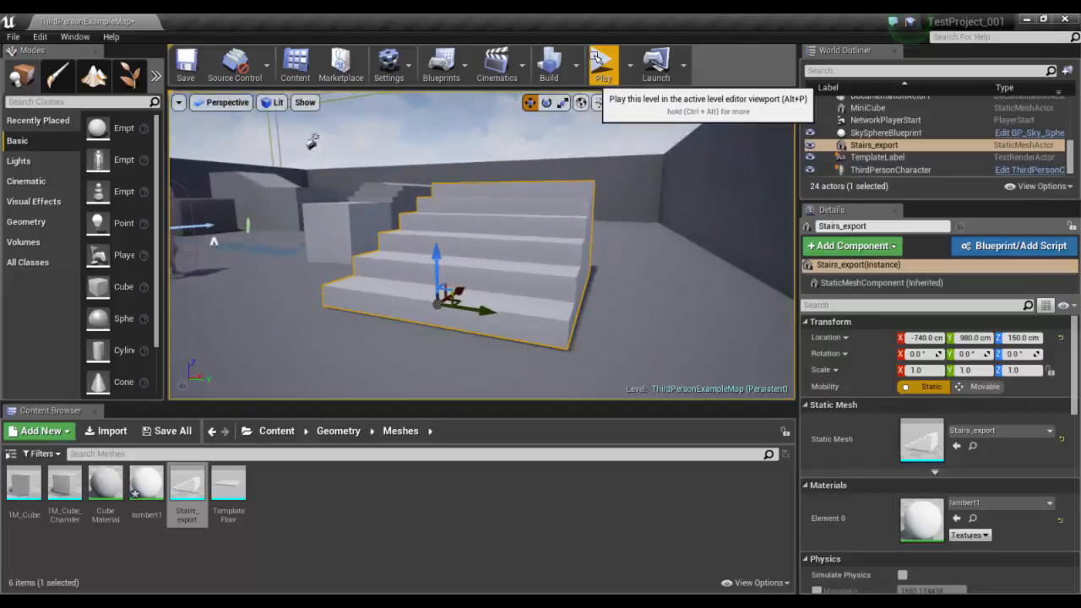
Step: Play-test the level by running and jumping the character onto the imported stairs, then end the session
{"action": "left_click", "coordinate": [603, 65]}
{"action": "left_click", "coordinate": [597, 129]}
{"action": "key", "text": "w"}
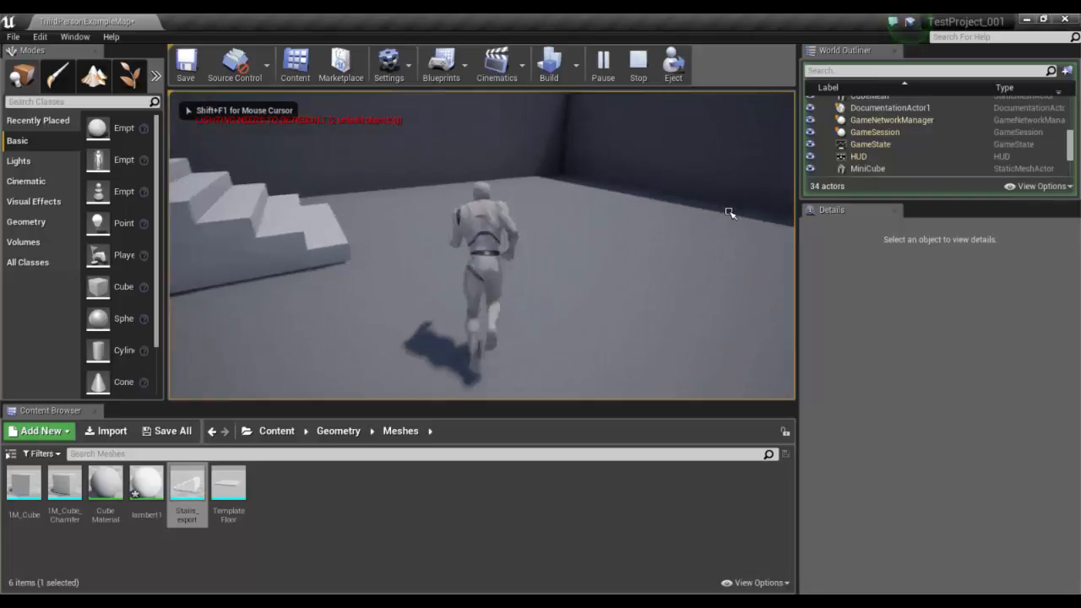
{"action": "key", "text": "w"}
{"action": "key", "text": "space"}
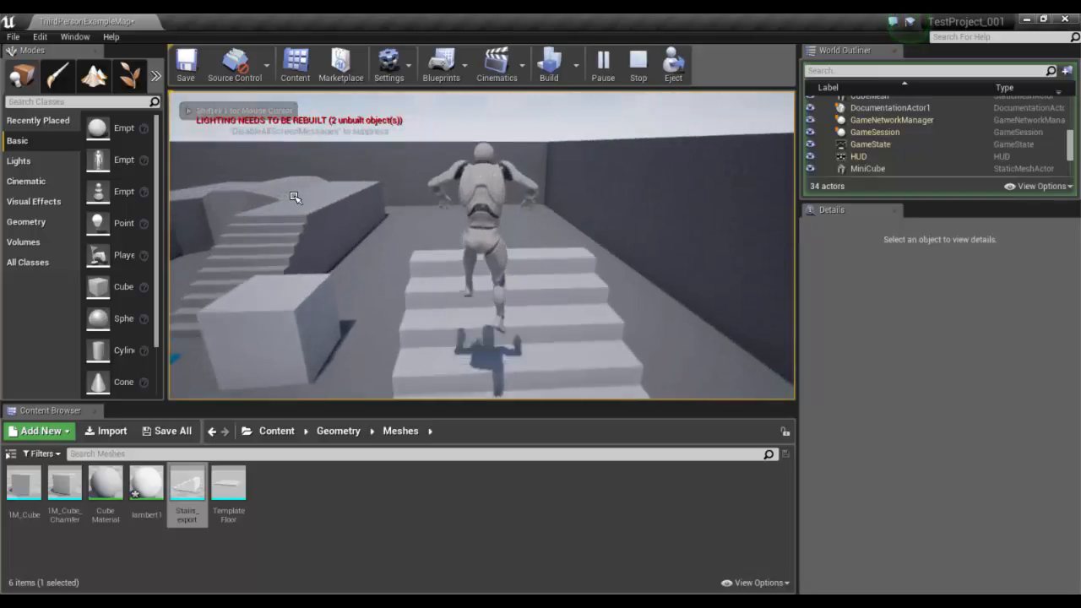
{"action": "key", "text": "w"}
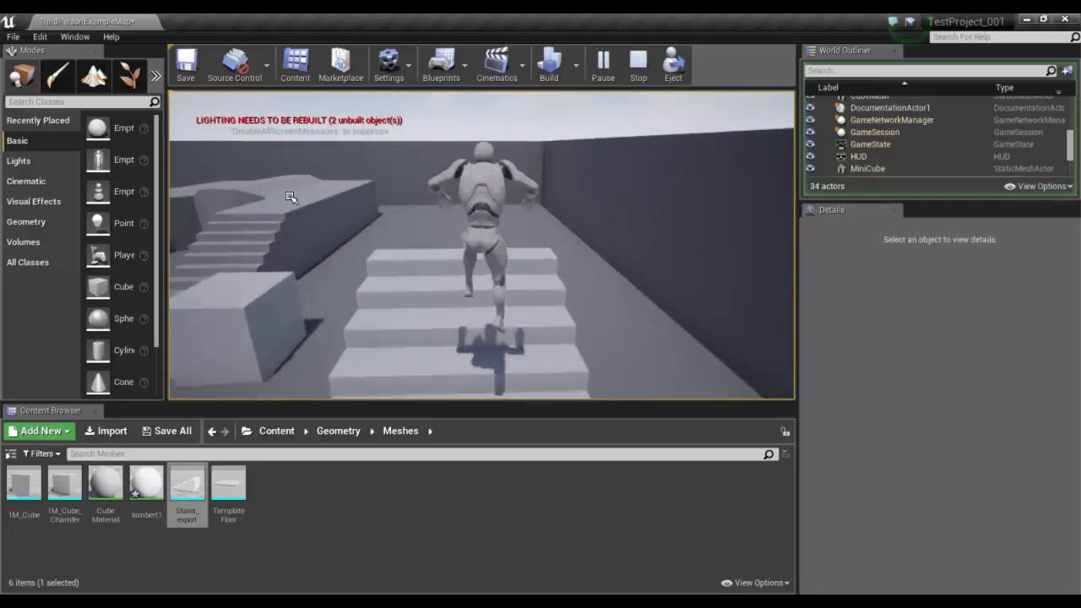
{"action": "key", "text": "w"}
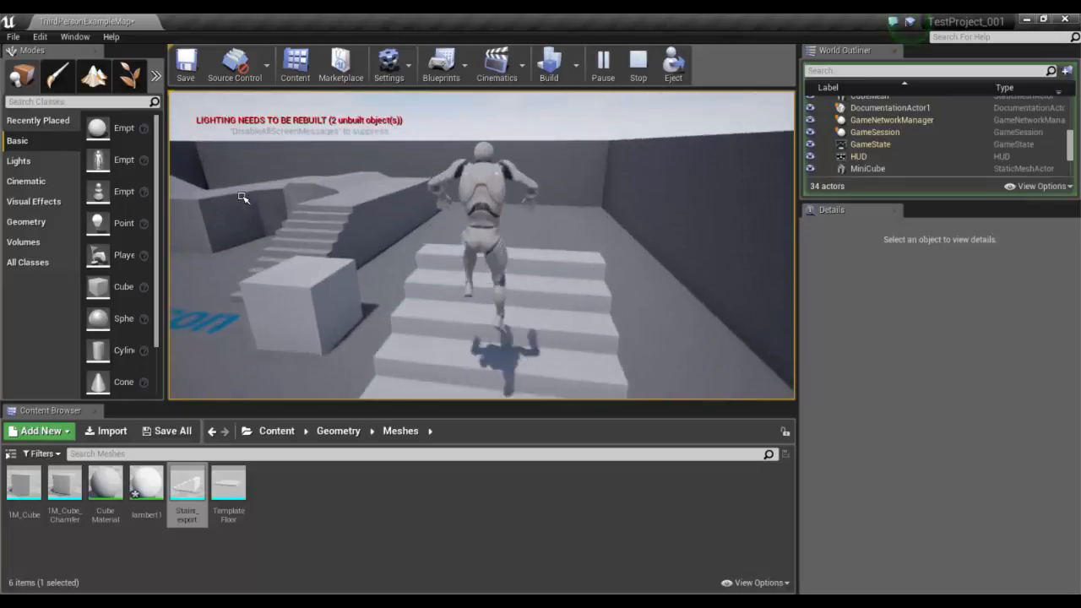
{"action": "key", "text": "w"}
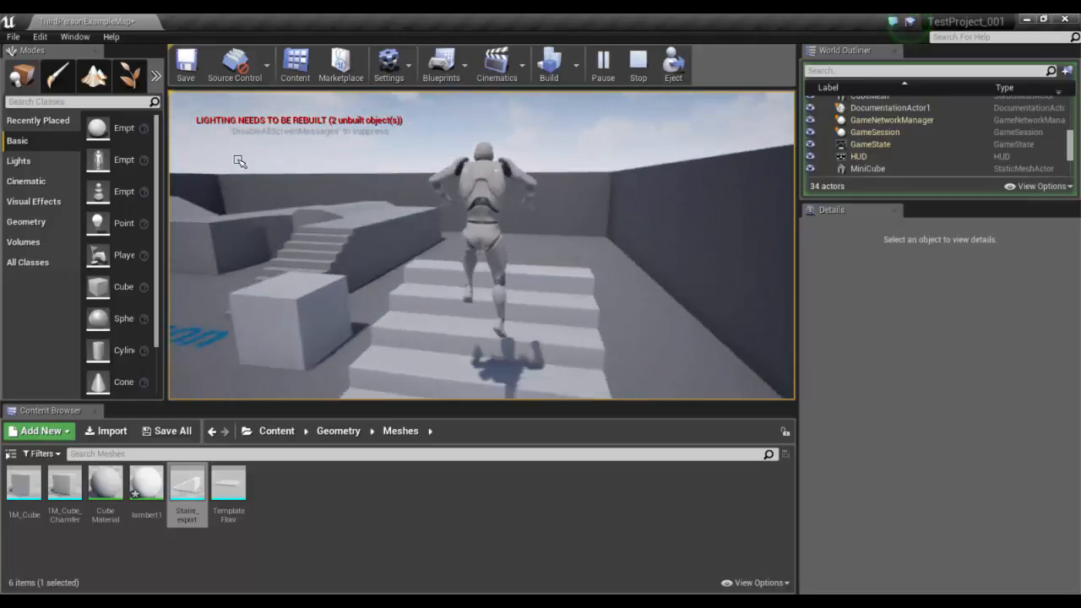
{"action": "key", "text": "s"}
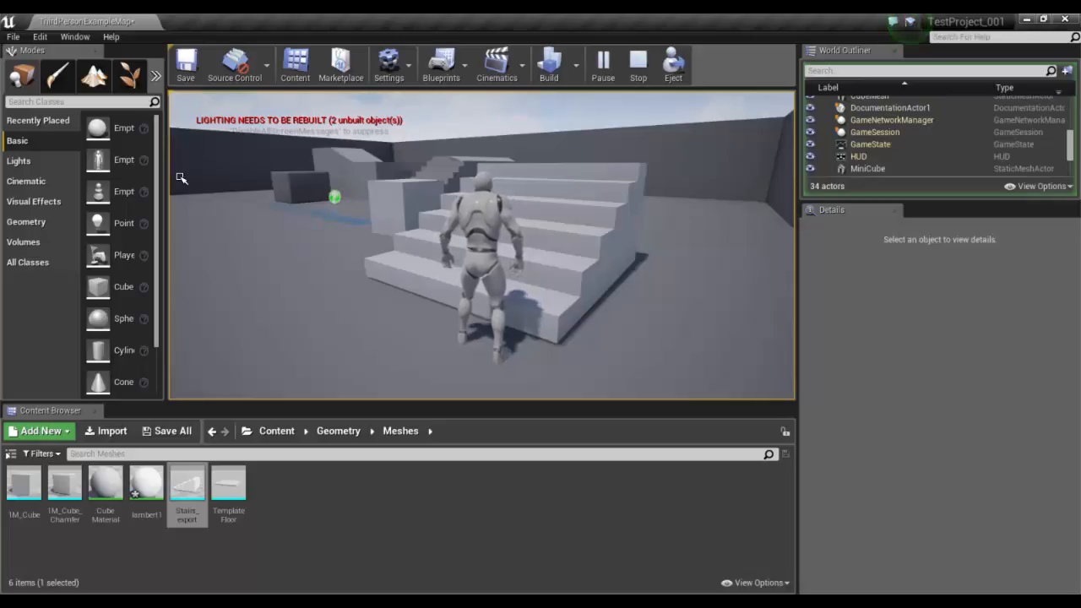
{"action": "key", "text": "Escape"}
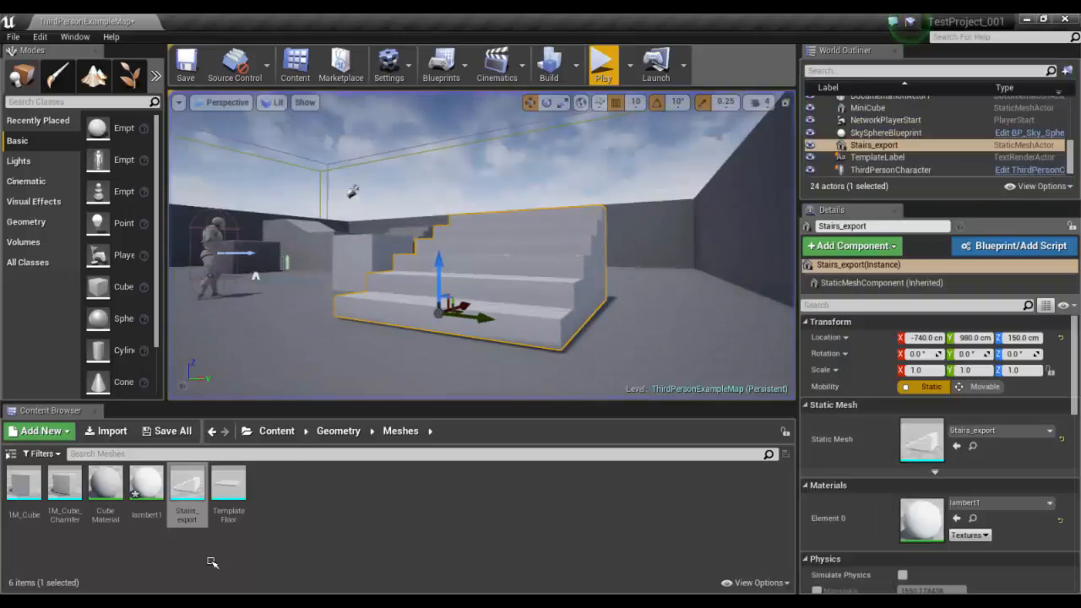
Step: Open the Stairs_export mesh for editing, display its simplified collision, and examine how it fits the steps from the side
{"action": "left_click", "coordinate": [185, 492]}
{"action": "left_click", "coordinate": [236, 488]}
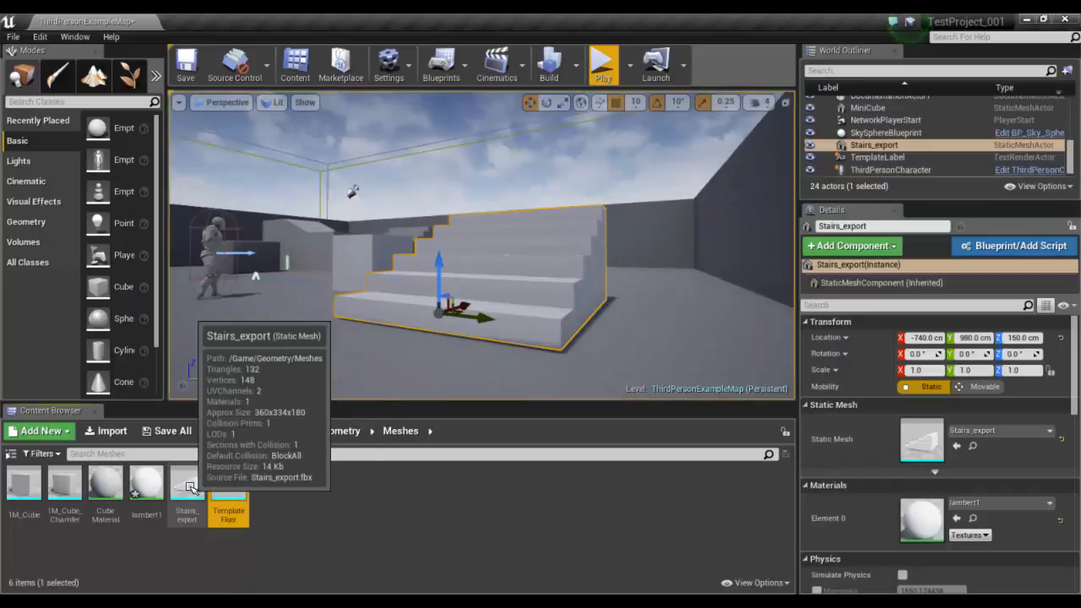
{"action": "double_click", "coordinate": [188, 490]}
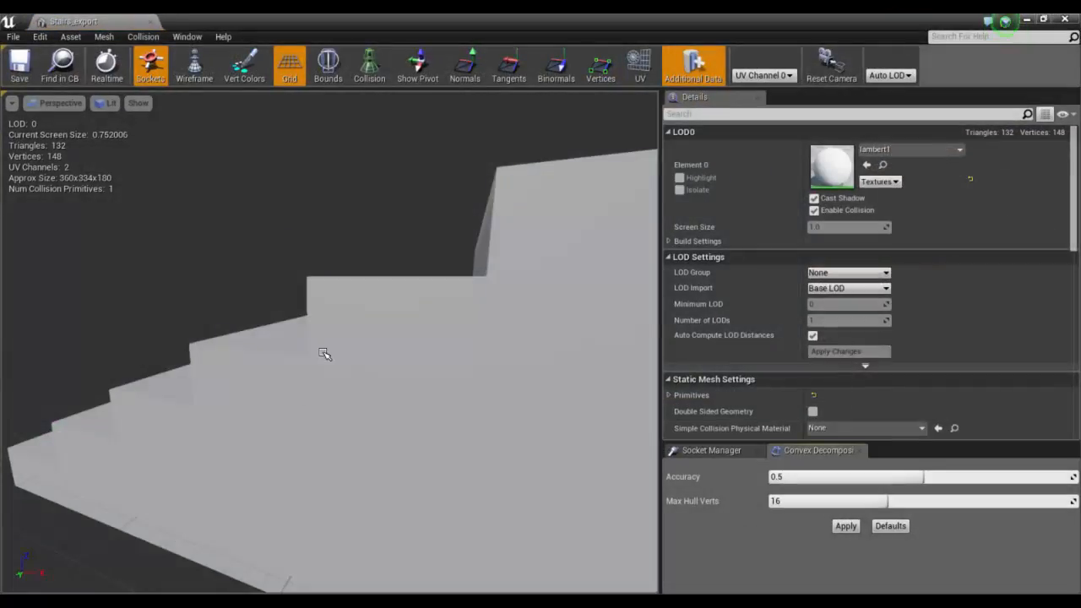
{"action": "right_click_drag", "start_coordinate": [436, 204], "coordinate": [222, 215], "text": "alt"}
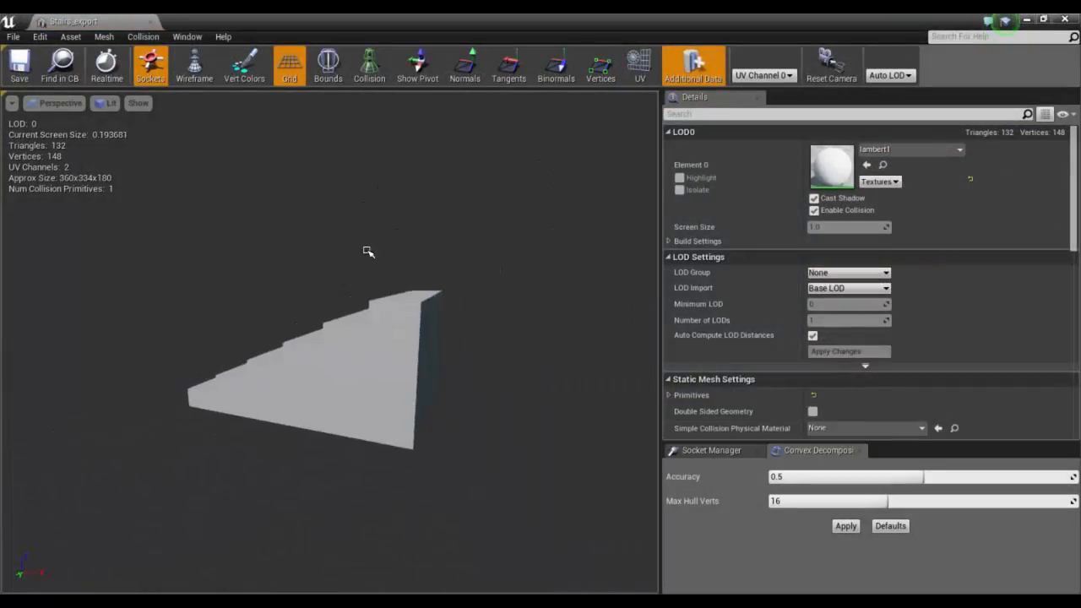
{"action": "left_click_drag", "start_coordinate": [410, 273], "coordinate": [819, 279], "text": "alt"}
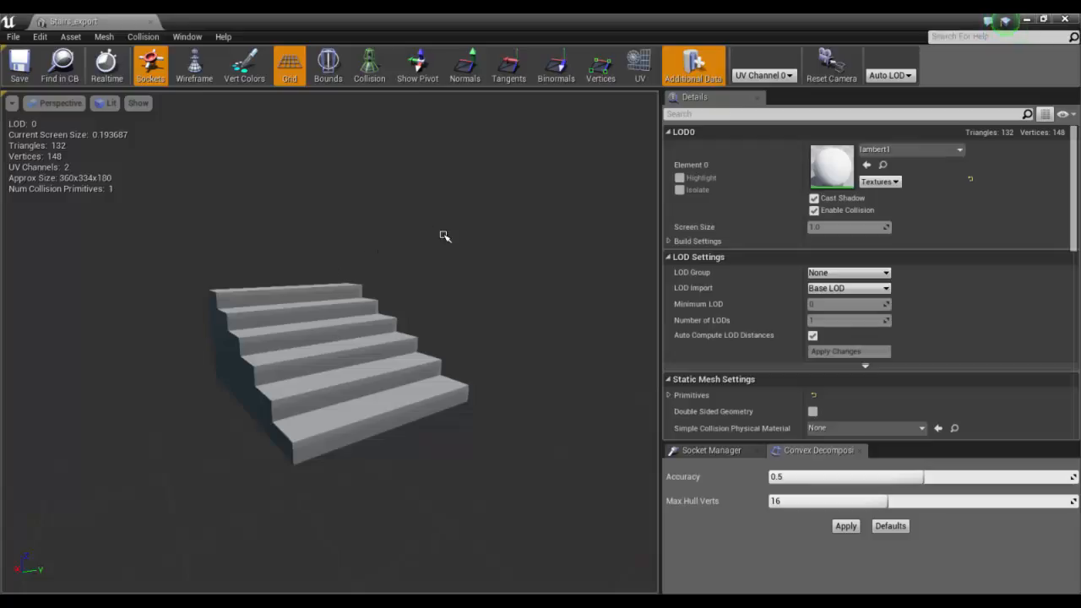
{"action": "left_click_drag", "start_coordinate": [446, 238], "coordinate": [507, 227], "text": "alt"}
{"action": "right_click_drag", "start_coordinate": [453, 237], "coordinate": [524, 221], "text": "alt"}
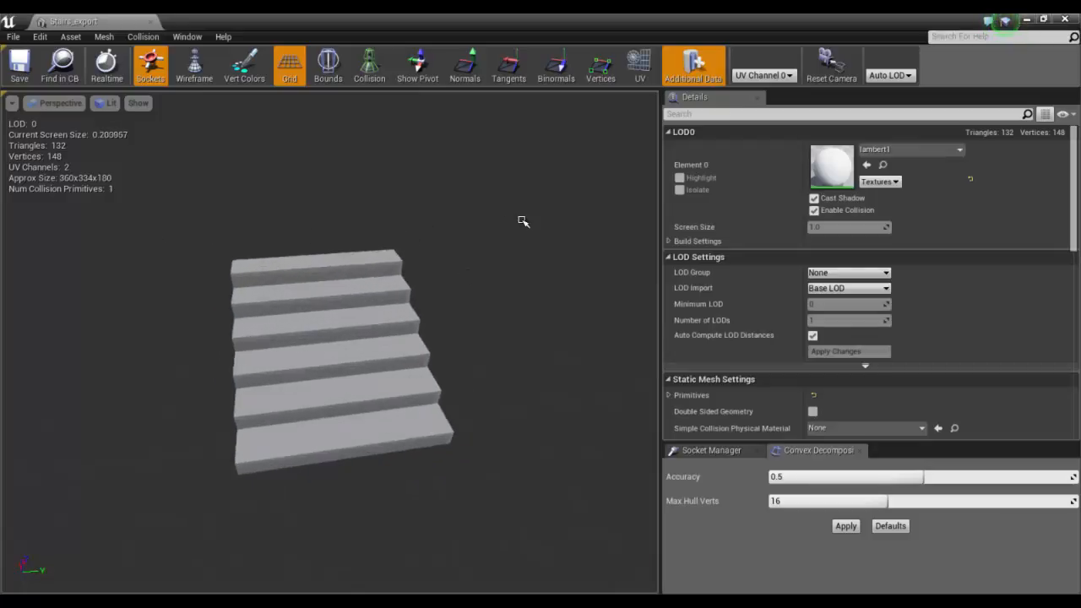
{"action": "mouse_move", "coordinate": [523, 221]}
{"action": "left_mouse_down", "text": "alt"}
{"action": "mouse_move", "coordinate": [523, 304]}
{"action": "mouse_move", "coordinate": [440, 157]}
{"action": "mouse_move", "coordinate": [548, 299]}
{"action": "mouse_move", "coordinate": [460, 311]}
{"action": "mouse_move", "coordinate": [468, 224]}
{"action": "mouse_move", "coordinate": [548, 299]}
{"action": "mouse_move", "coordinate": [589, 273]}
{"action": "mouse_move", "coordinate": [413, 226]}
{"action": "mouse_move", "coordinate": [608, 225]}
{"action": "mouse_move", "coordinate": [398, 212]}
{"action": "mouse_move", "coordinate": [484, 293]}
{"action": "mouse_move", "coordinate": [514, 225]}
{"action": "left_mouse_up", "text": "alt"}
{"action": "left_click", "coordinate": [363, 76]}
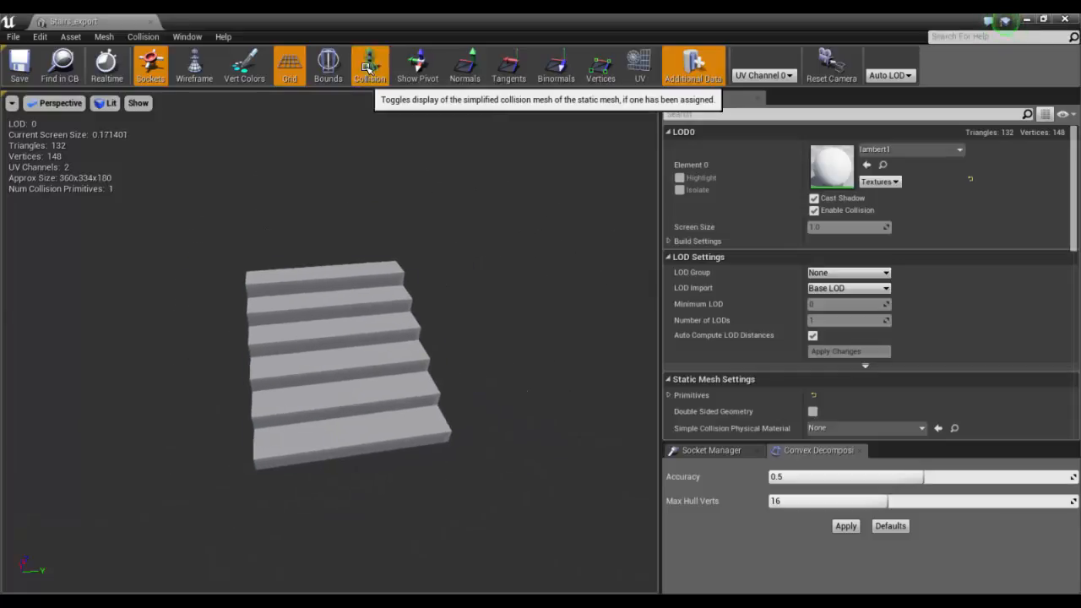
{"action": "left_click_drag", "start_coordinate": [555, 307], "coordinate": [230, 197], "text": "alt"}
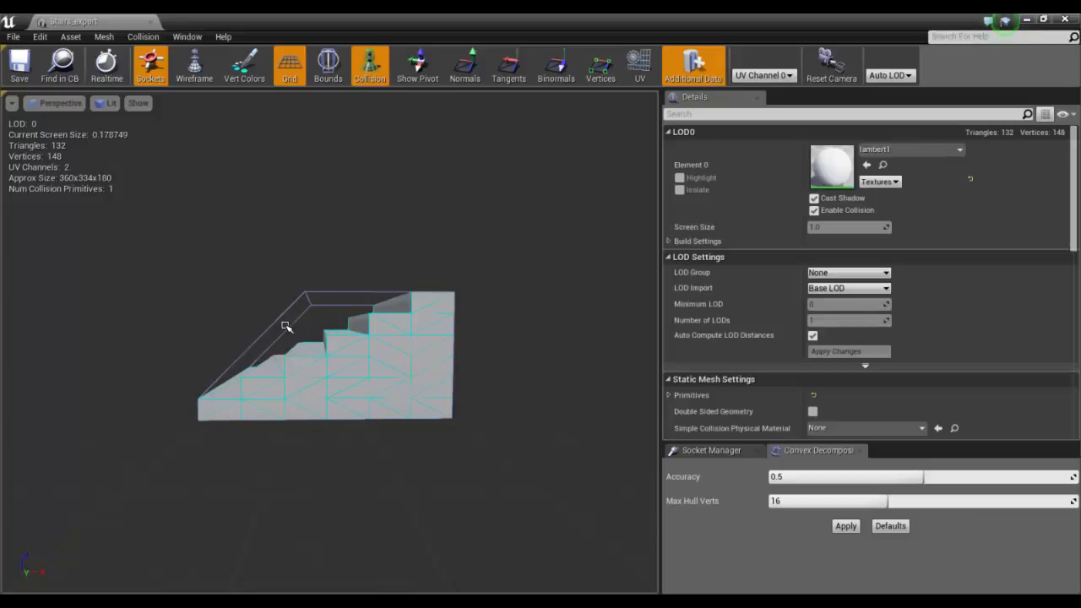
Step: Generate auto convex collision for the stairs with accuracy 1.0 and 32 max hull verts, then save and close the mesh
{"action": "left_click", "coordinate": [144, 38]}
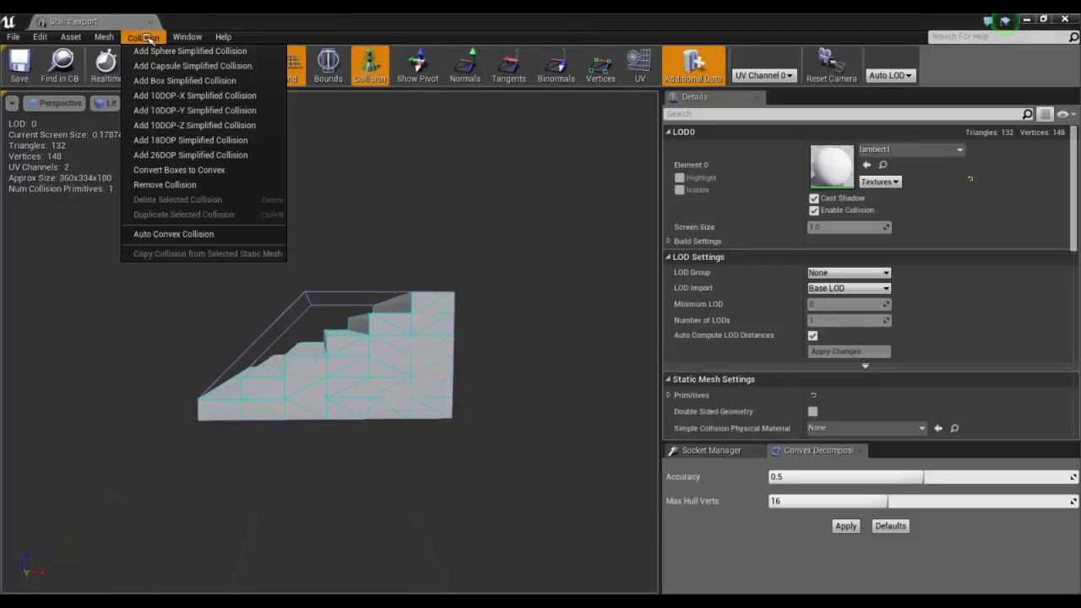
{"action": "left_click", "coordinate": [193, 235]}
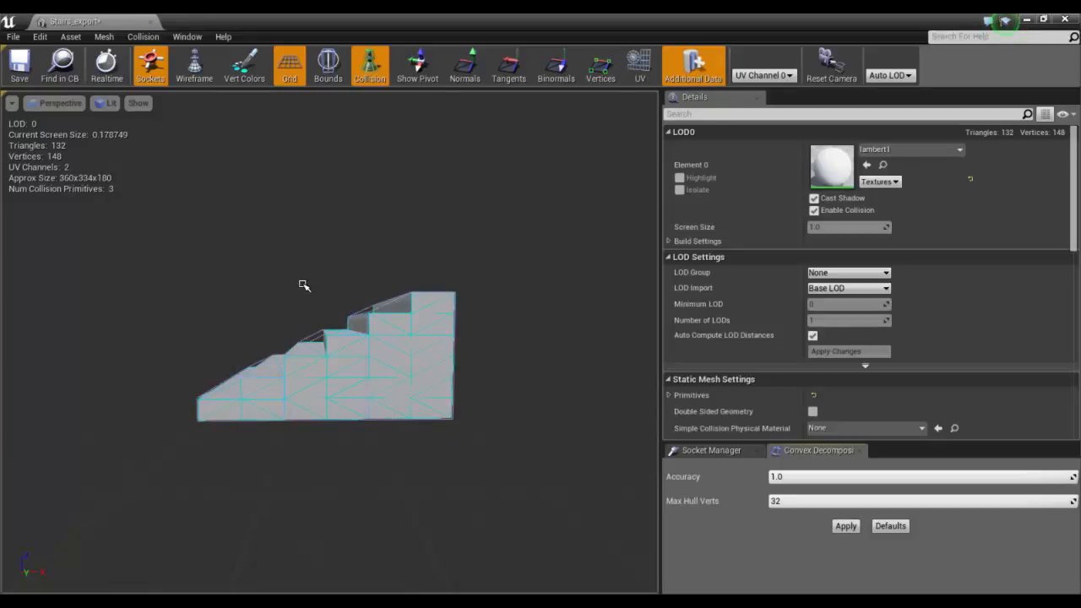
{"action": "mouse_move", "coordinate": [305, 285]}
{"action": "left_mouse_down"}
{"action": "mouse_move", "coordinate": [504, 292]}
{"action": "mouse_move", "coordinate": [309, 288]}
{"action": "left_mouse_up"}
{"action": "right_click_drag", "start_coordinate": [307, 325], "coordinate": [284, 296]}
{"action": "left_click_drag", "start_coordinate": [189, 346], "coordinate": [361, 334]}
{"action": "scroll", "coordinate": [361, 334], "scroll_direction": "down", "scroll_amount": 5}
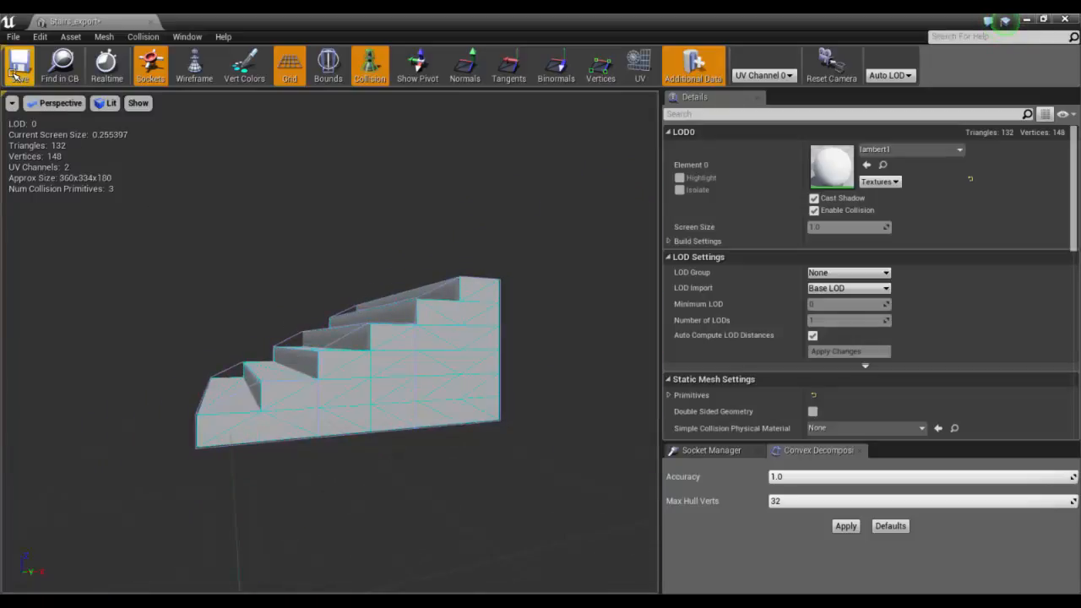
{"action": "left_click", "coordinate": [151, 23]}
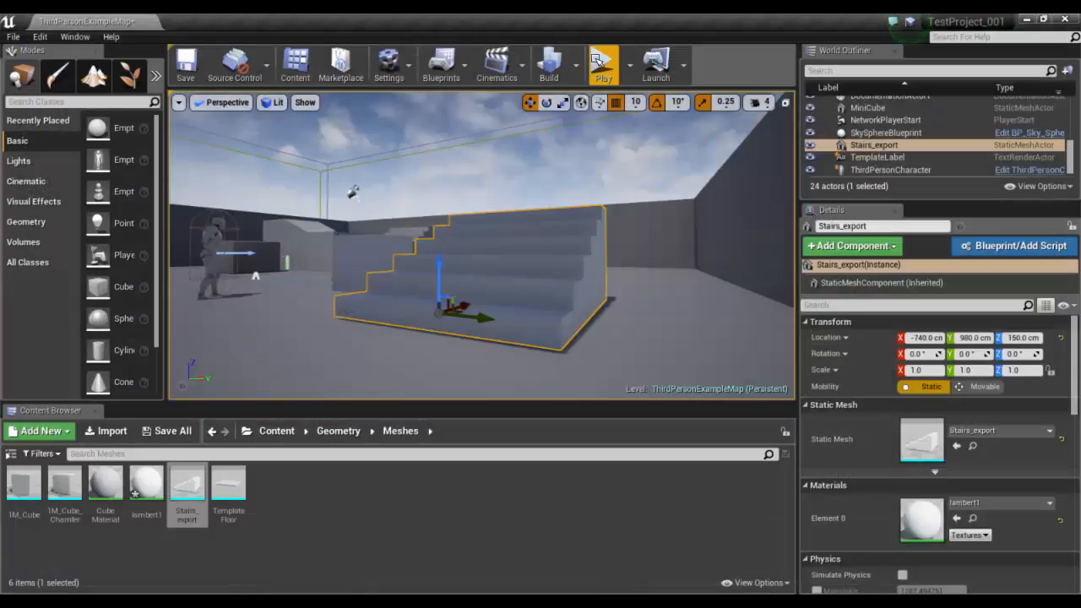
Step: Play-test the level again by running the character up and over the imported stairs and jumping, then end the session
{"action": "left_click", "coordinate": [598, 60]}
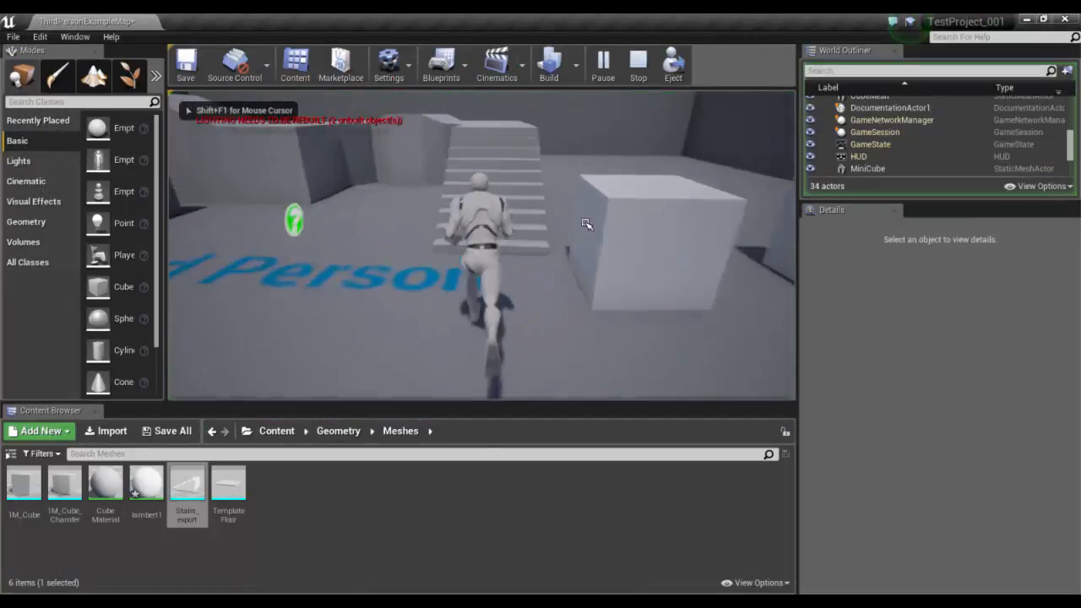
{"action": "key", "text": "w"}
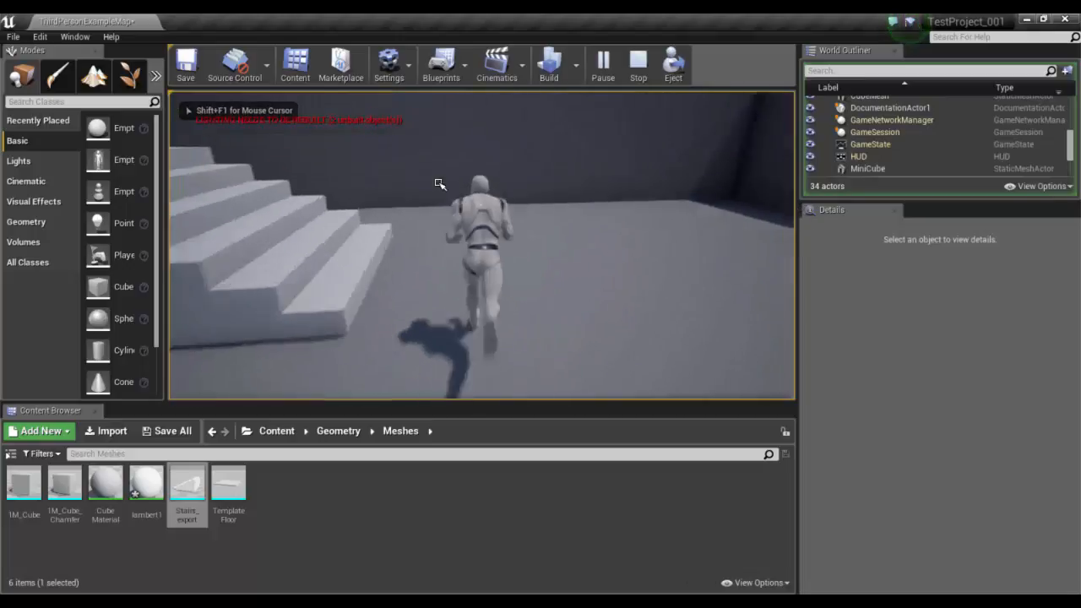
{"action": "key", "text": "w"}
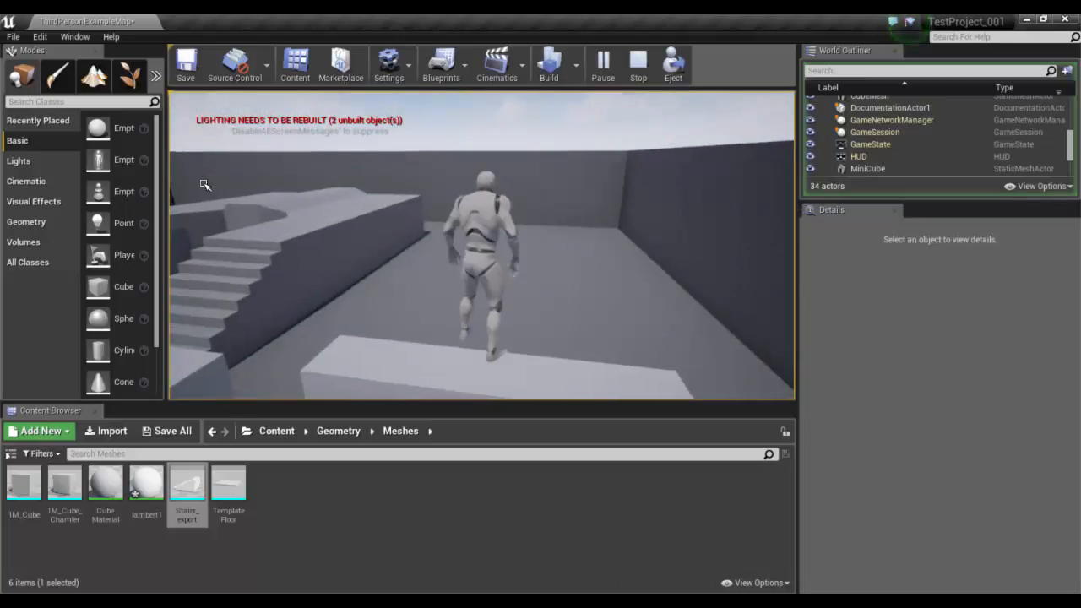
{"action": "key", "text": "w"}
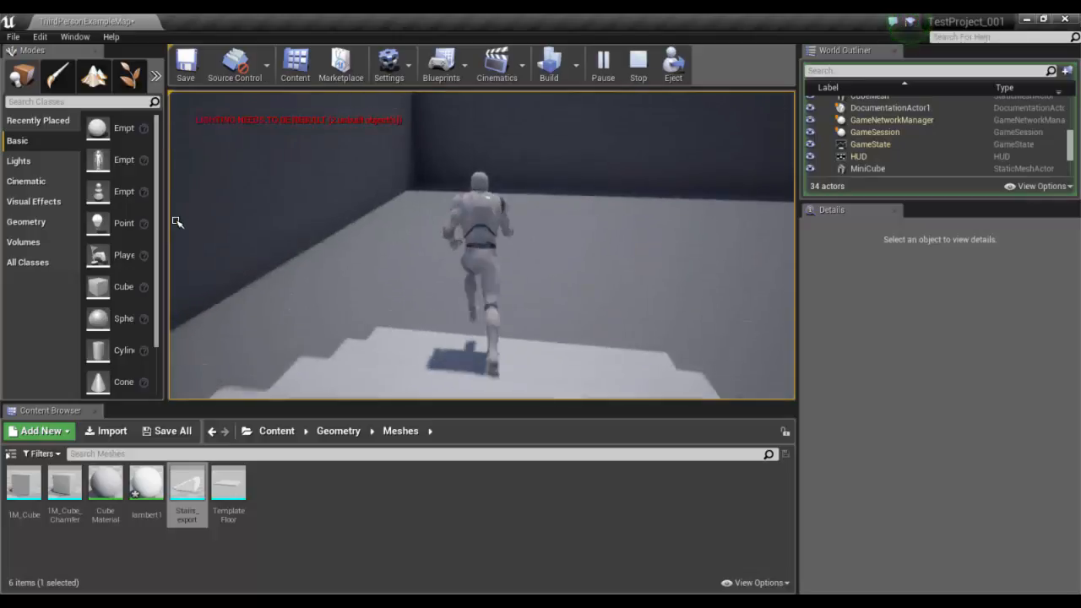
{"action": "key", "text": "w"}
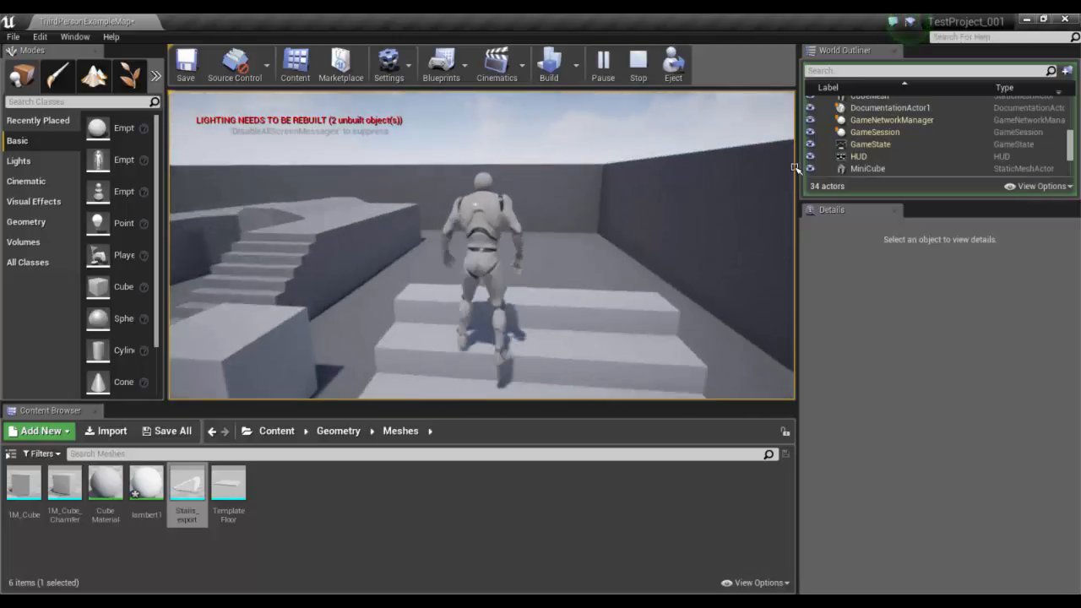
{"action": "key", "text": "w"}
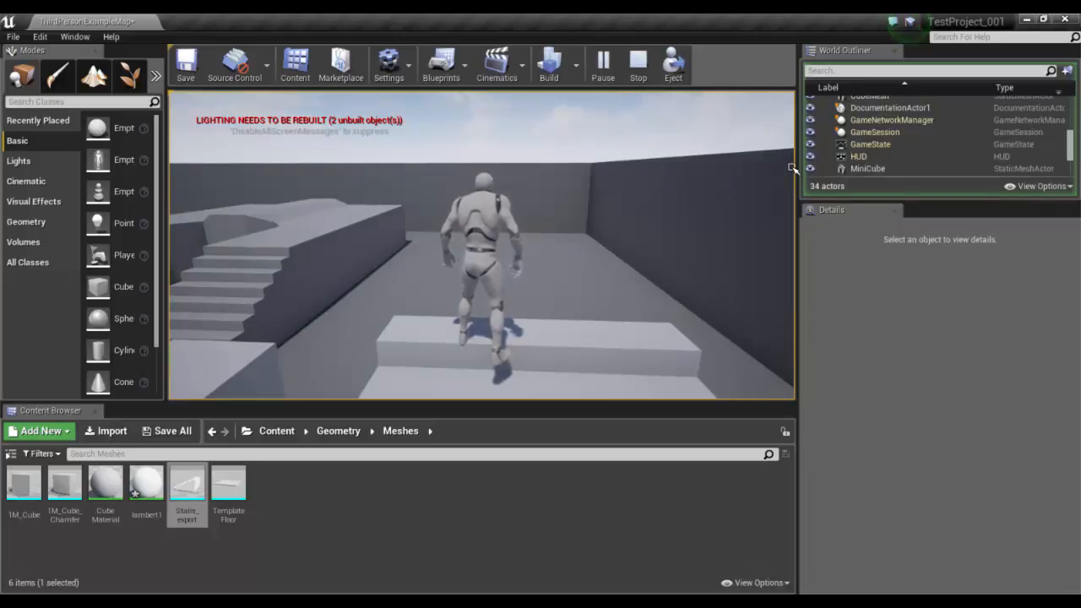
{"action": "key", "text": "w"}
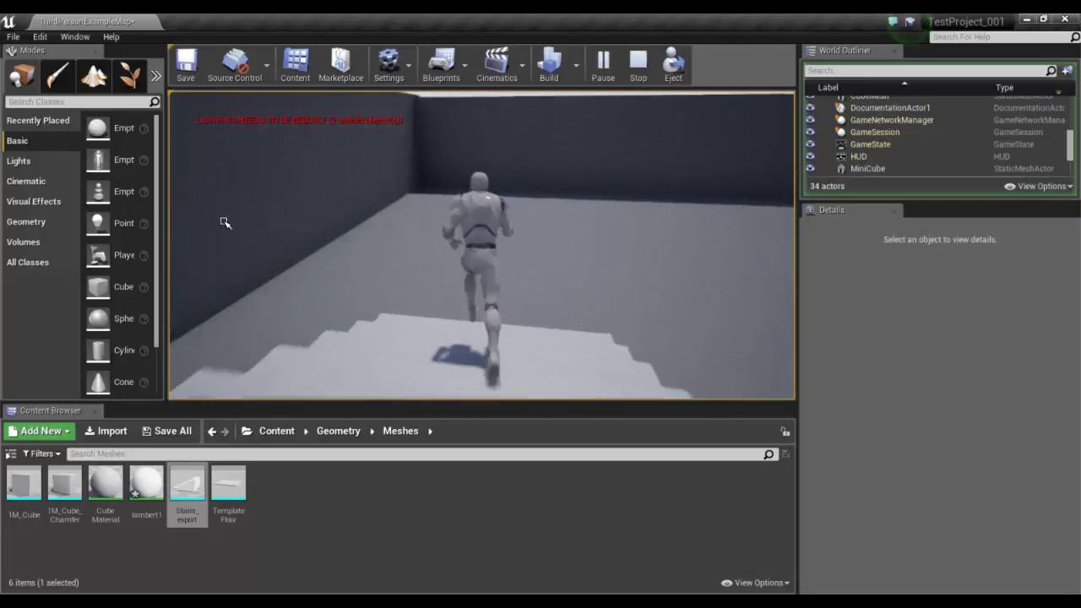
{"action": "key", "text": "space"}
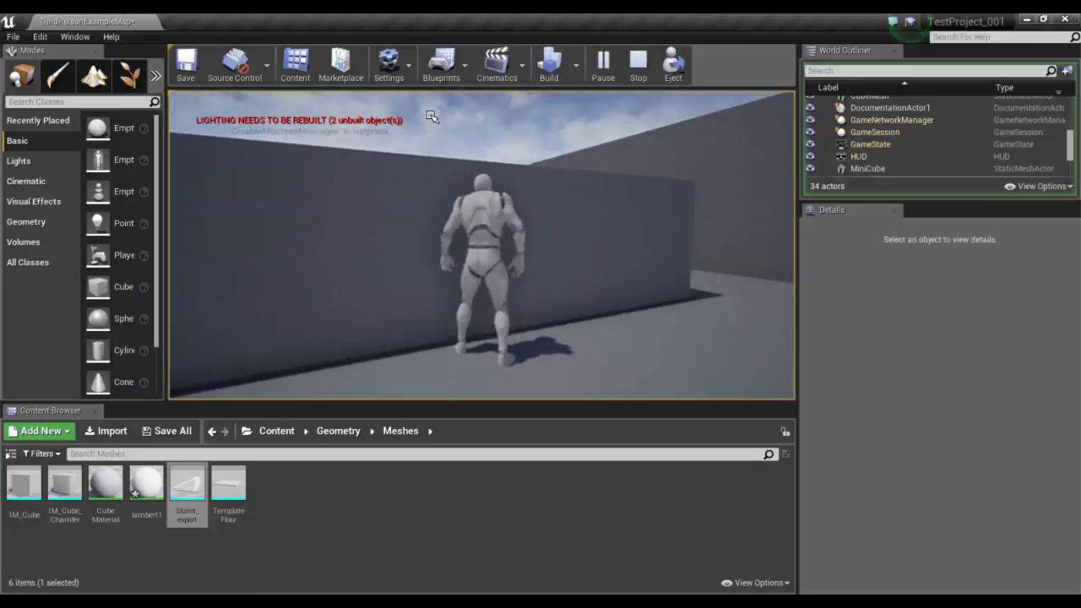
{"action": "key", "text": "Escape"}
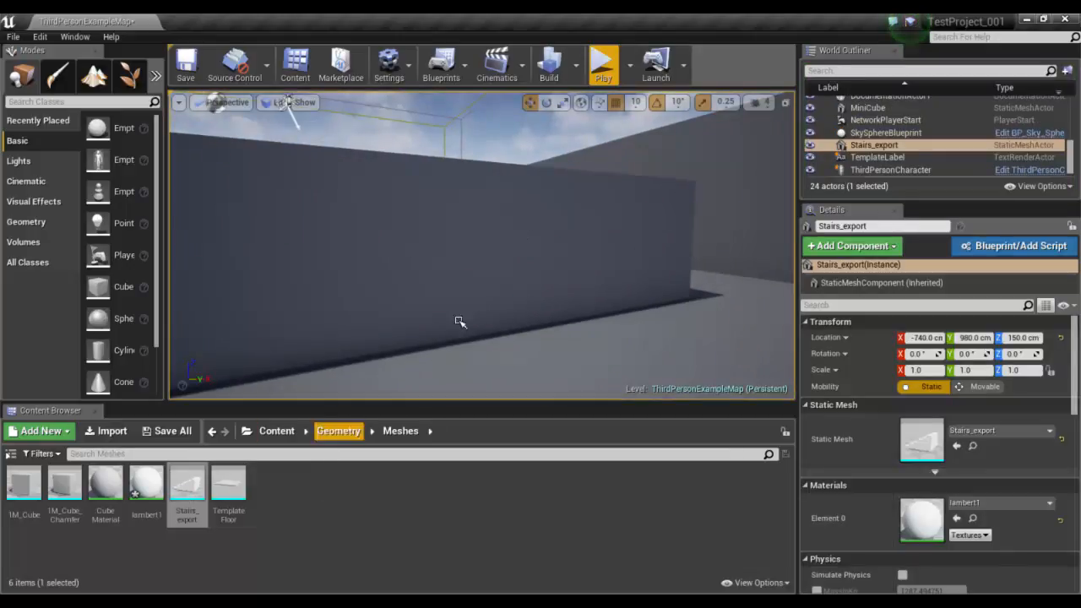
Step: Switch to Maya, delete the staircase mesh, and show the hidden layers containing the checkered cube
{"action": "key", "text": "alt+Tab"}
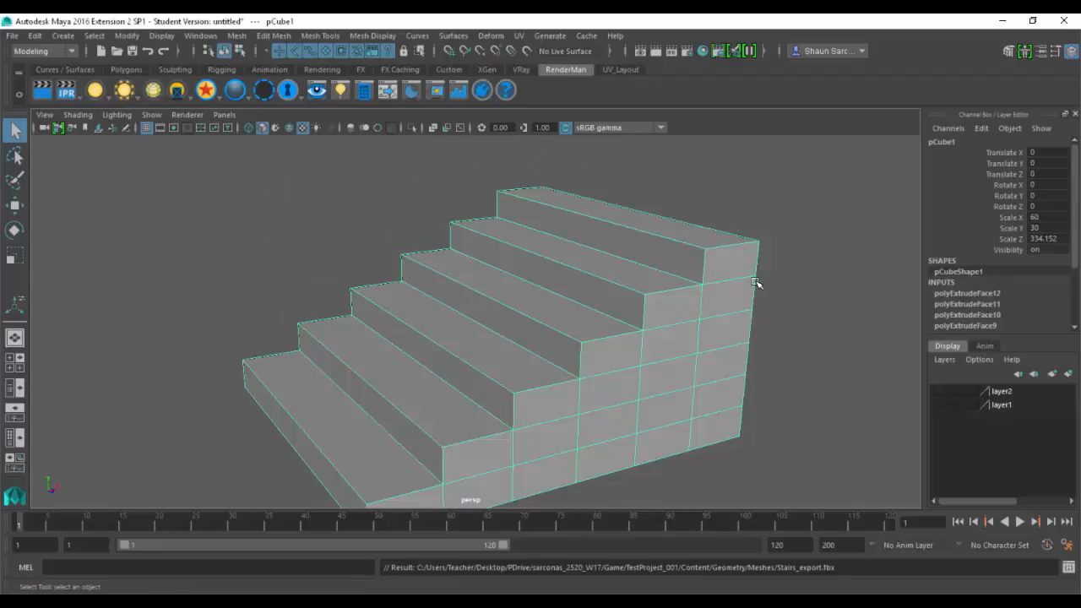
{"action": "key", "text": "Delete"}
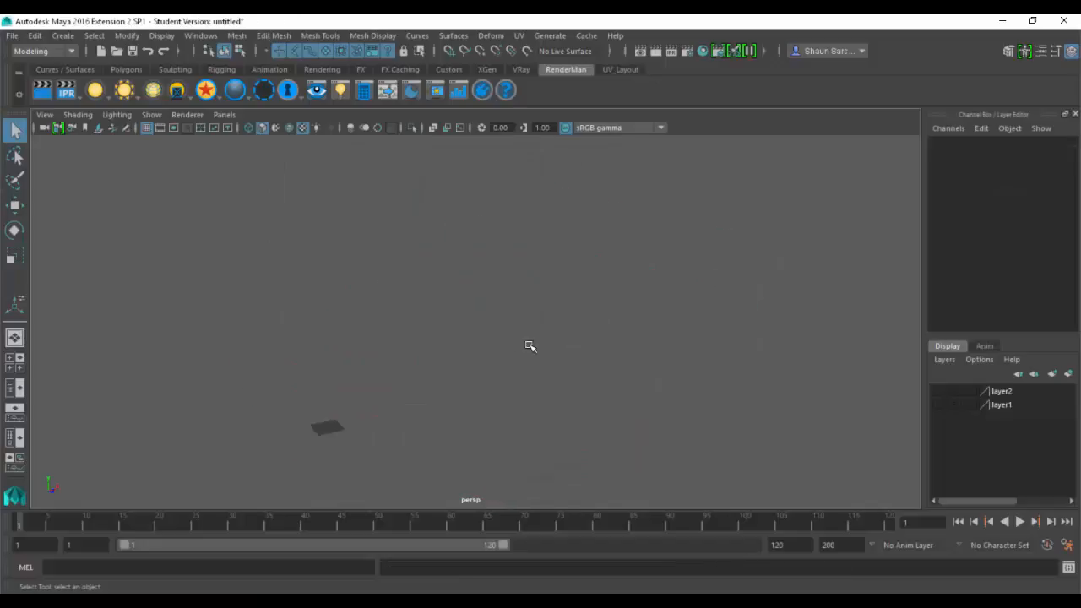
{"action": "left_click", "coordinate": [942, 405]}
{"action": "left_click_drag", "start_coordinate": [357, 381], "coordinate": [272, 479]}
{"action": "key", "text": "f"}
{"action": "left_click", "coordinate": [799, 282]}
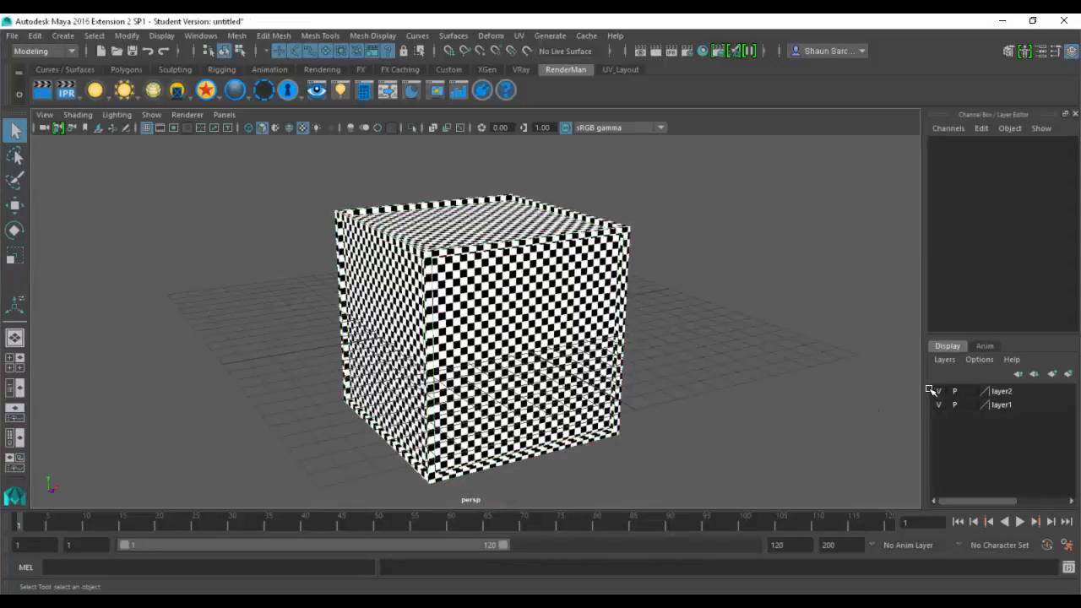
Step: Display only layer1's lowRes cube in shaded mode without textures and examine its chamfered edges up close
{"action": "left_click", "coordinate": [936, 403]}
{"action": "left_click_drag", "start_coordinate": [645, 321], "coordinate": [627, 346], "text": "alt"}
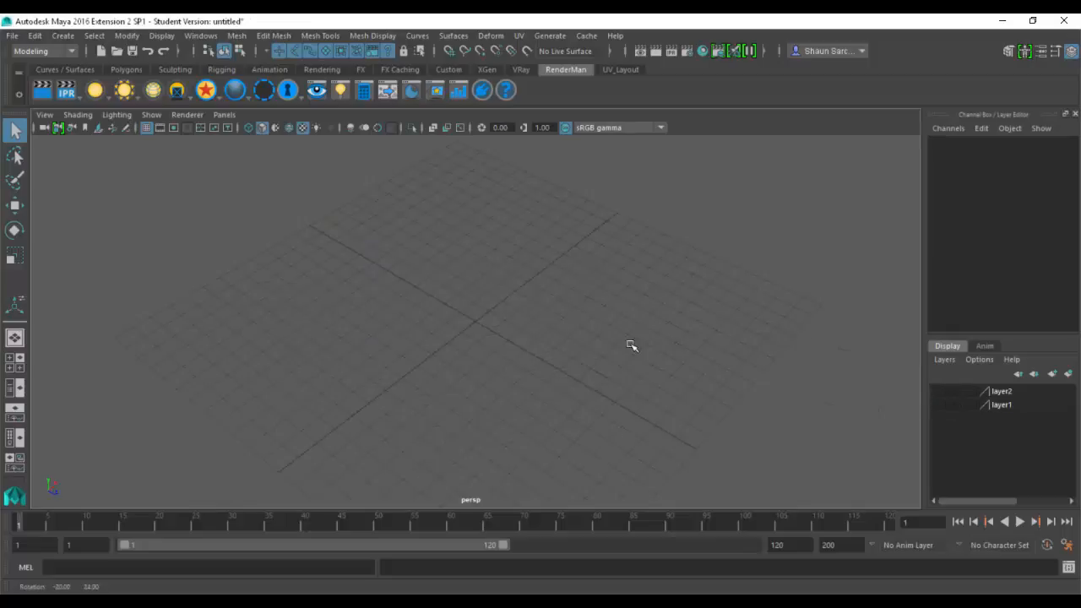
{"action": "left_click", "coordinate": [939, 404]}
{"action": "left_click", "coordinate": [564, 292]}
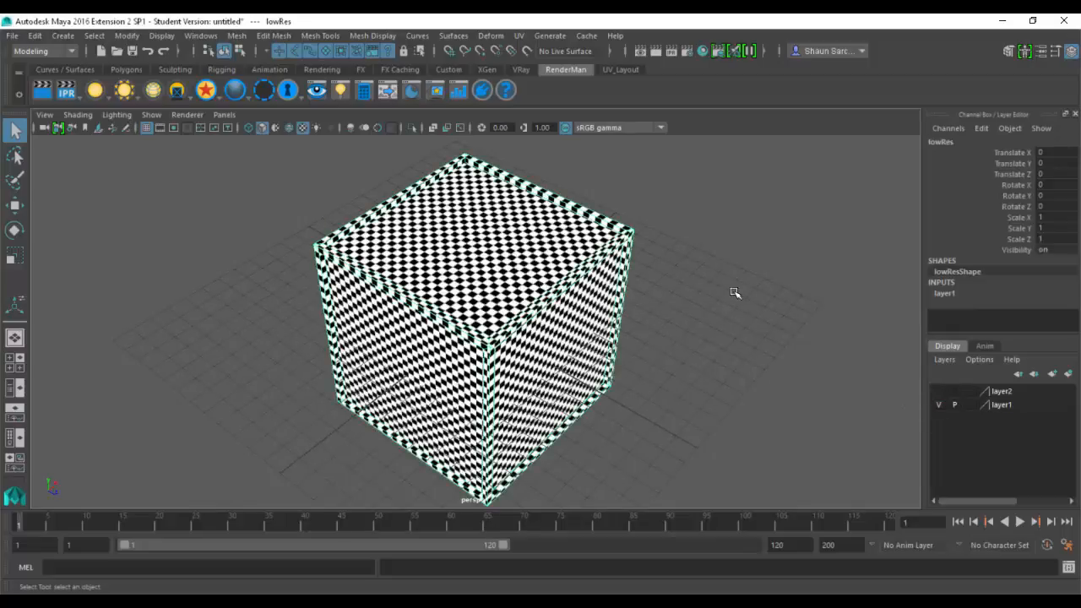
{"action": "key", "text": "5"}
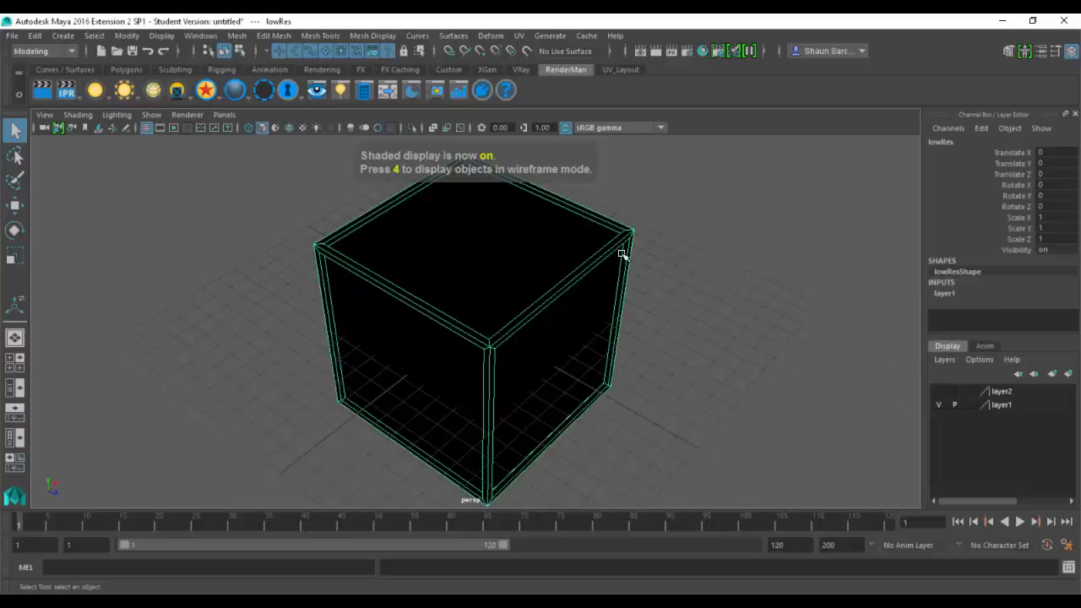
{"action": "left_click_drag", "start_coordinate": [621, 249], "coordinate": [565, 244], "text": "alt"}
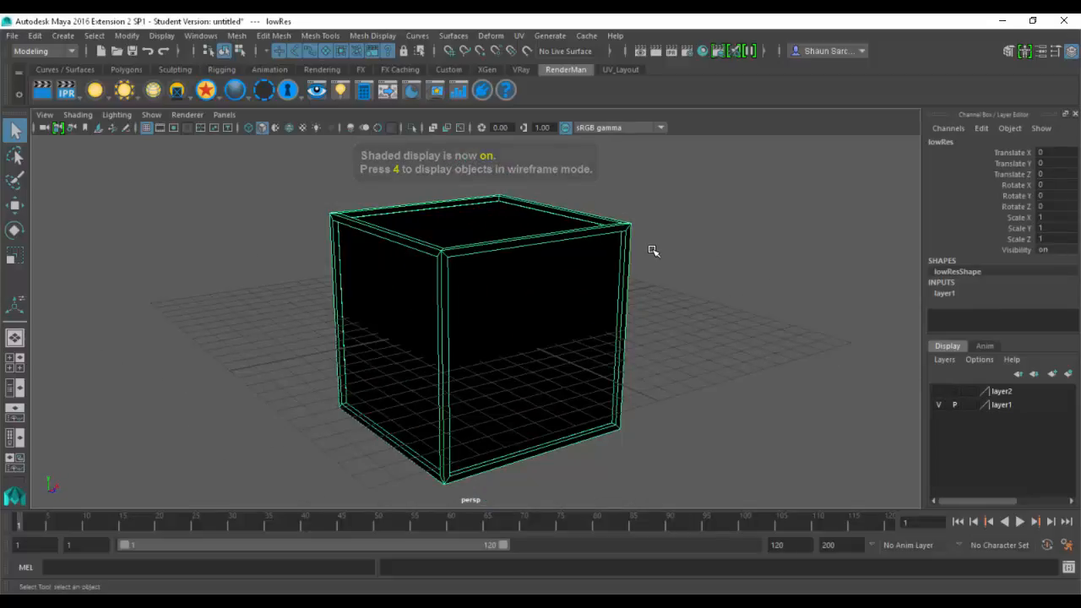
{"action": "right_click_drag", "start_coordinate": [322, 245], "coordinate": [582, 366], "text": "alt"}
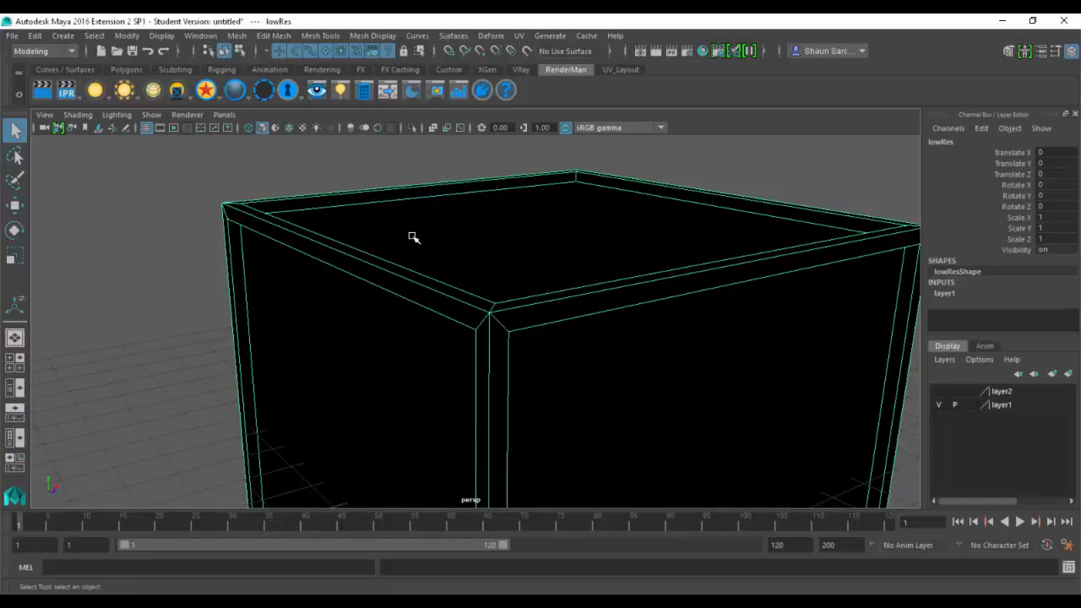
Step: Create a polygon cube at the origin and scale it uniformly to about 56
{"action": "left_click", "coordinate": [62, 35]}
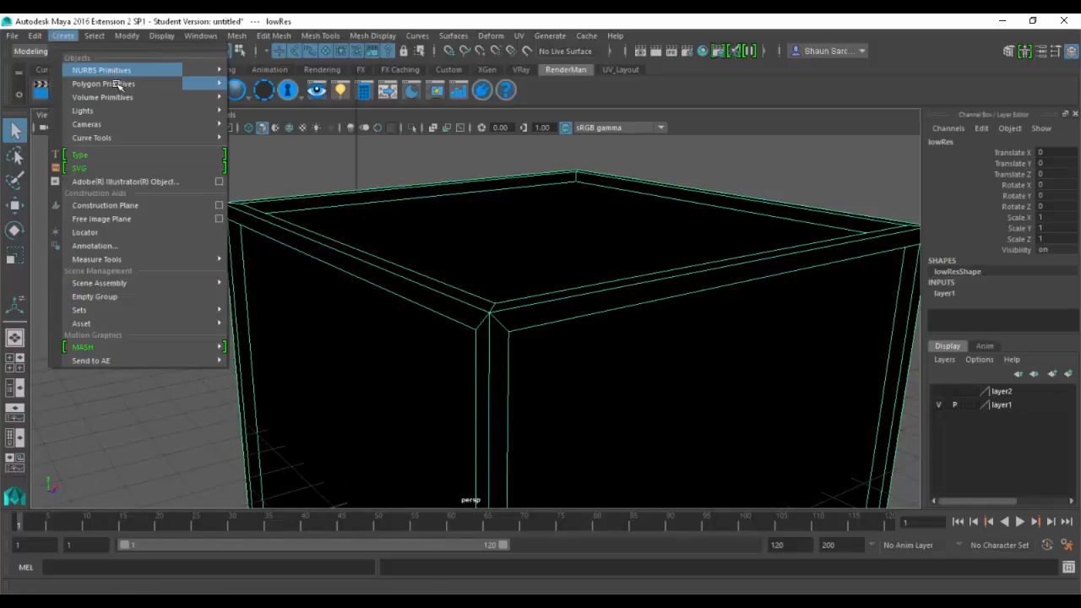
{"action": "mouse_move", "coordinate": [127, 84]}
{"action": "left_click", "coordinate": [246, 107]}
{"action": "right_click_drag", "start_coordinate": [642, 181], "coordinate": [321, 308], "text": "alt"}
{"action": "key", "text": "r"}
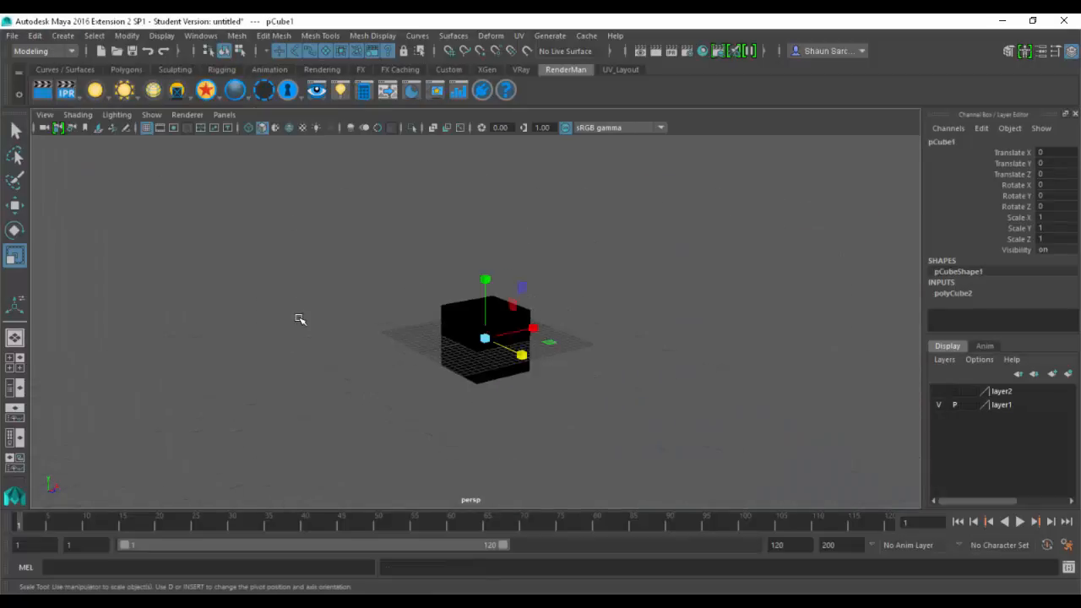
{"action": "left_click_drag", "start_coordinate": [522, 355], "coordinate": [862, 289]}
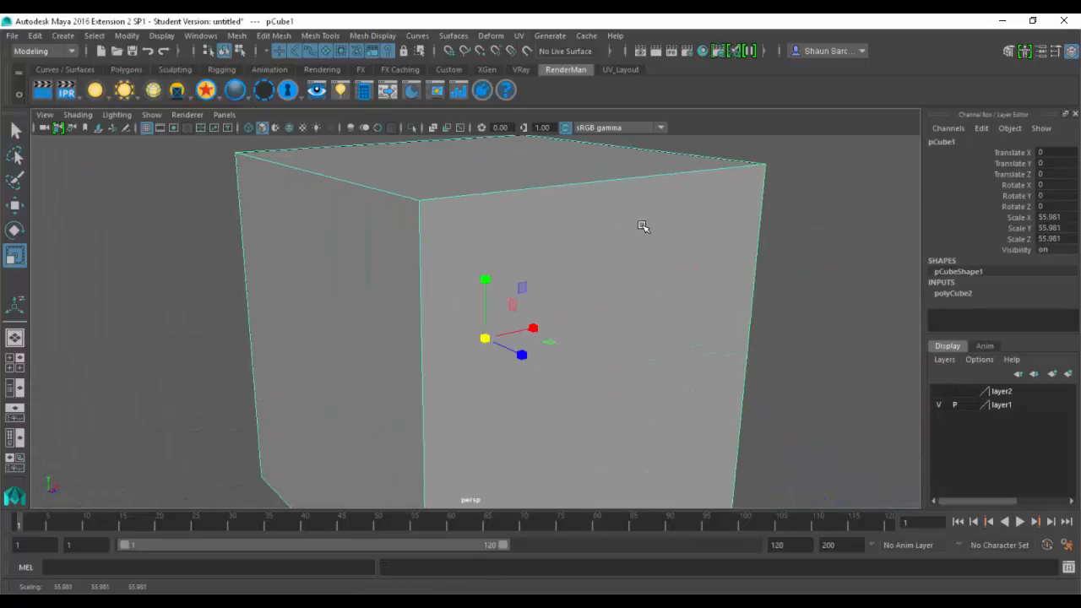
Step: Extrude all faces of the new cube with an offset of 0.1 and Keep Faces Together off
{"action": "right_click_drag", "start_coordinate": [644, 227], "coordinate": [649, 275]}
{"action": "key", "text": "f"}
{"action": "left_click_drag", "start_coordinate": [278, 194], "coordinate": [702, 490]}
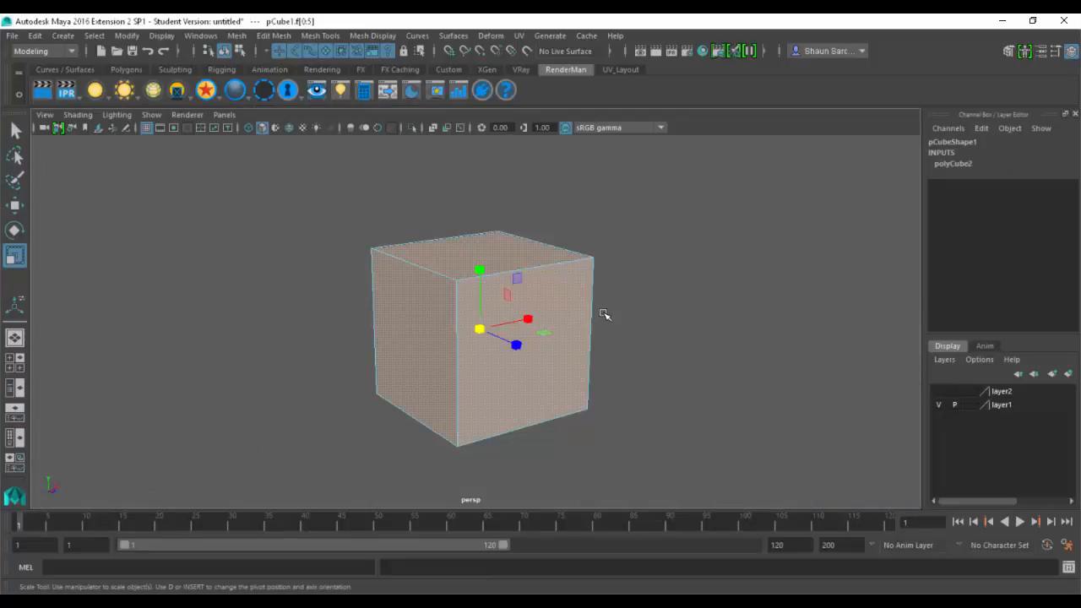
{"action": "key", "text": "ctrl+e"}
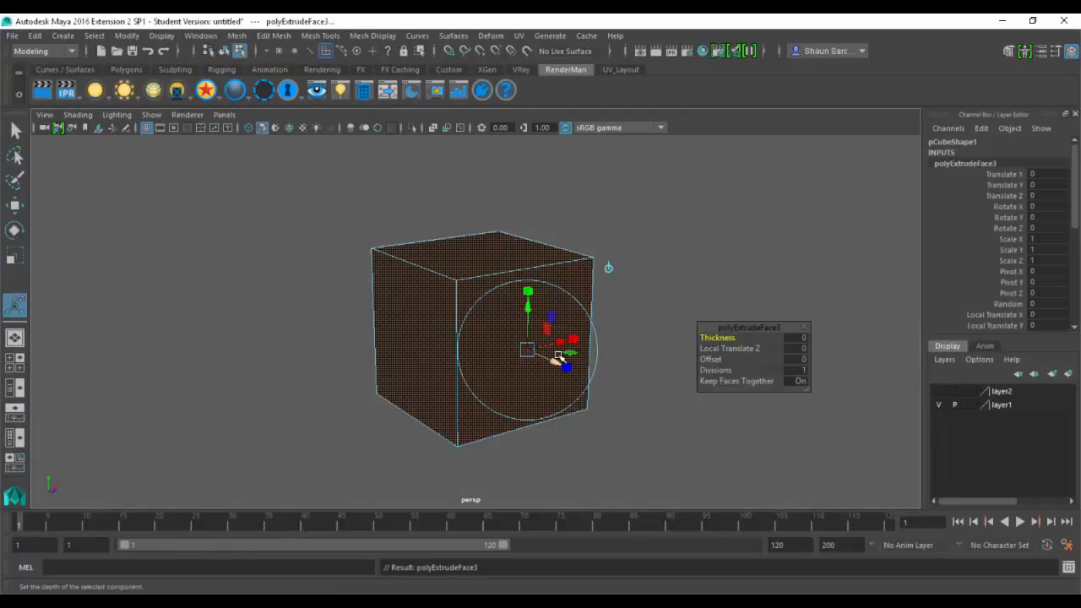
{"action": "left_click", "coordinate": [803, 359]}
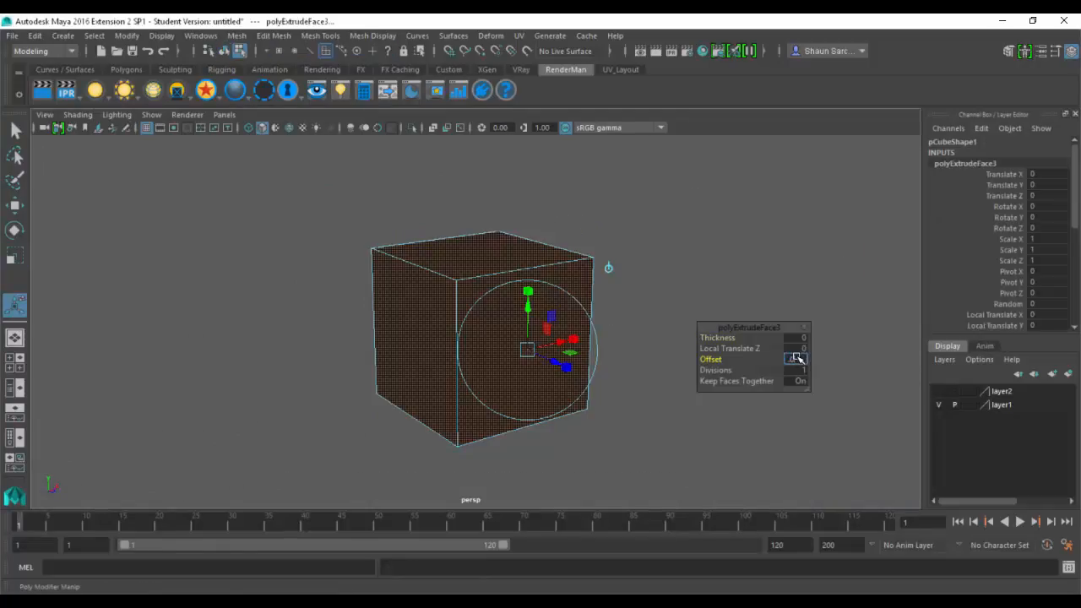
{"action": "type", "text": ".05"}
{"action": "key", "text": "Return"}
{"action": "left_click", "coordinate": [797, 359]}
{"action": "type", "text": ".5"}
{"action": "key", "text": "Return"}
{"action": "left_click", "coordinate": [797, 361]}
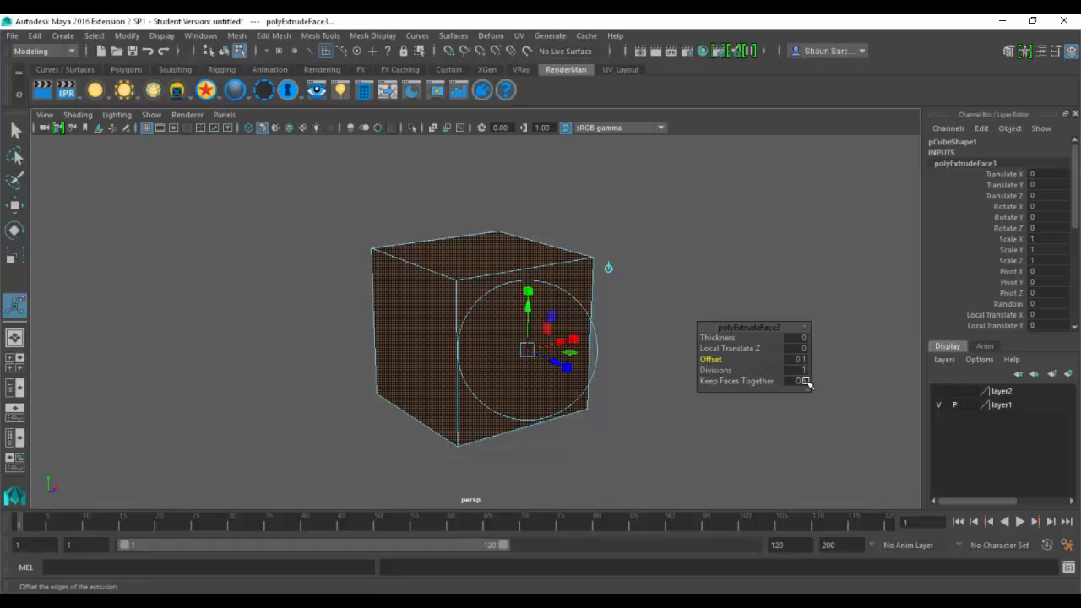
{"action": "left_click", "coordinate": [798, 383]}
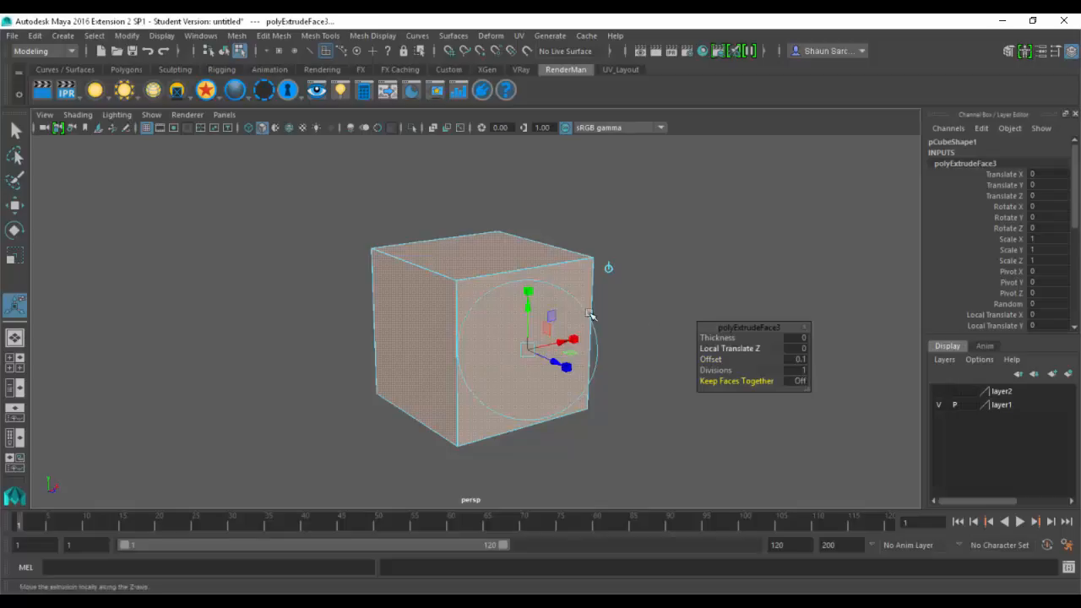
Step: Increase the face extrusion's offset in stages, through 0.5 and 1, up to 5
{"action": "scroll", "coordinate": [488, 312], "scroll_direction": "up", "scroll_amount": 10}
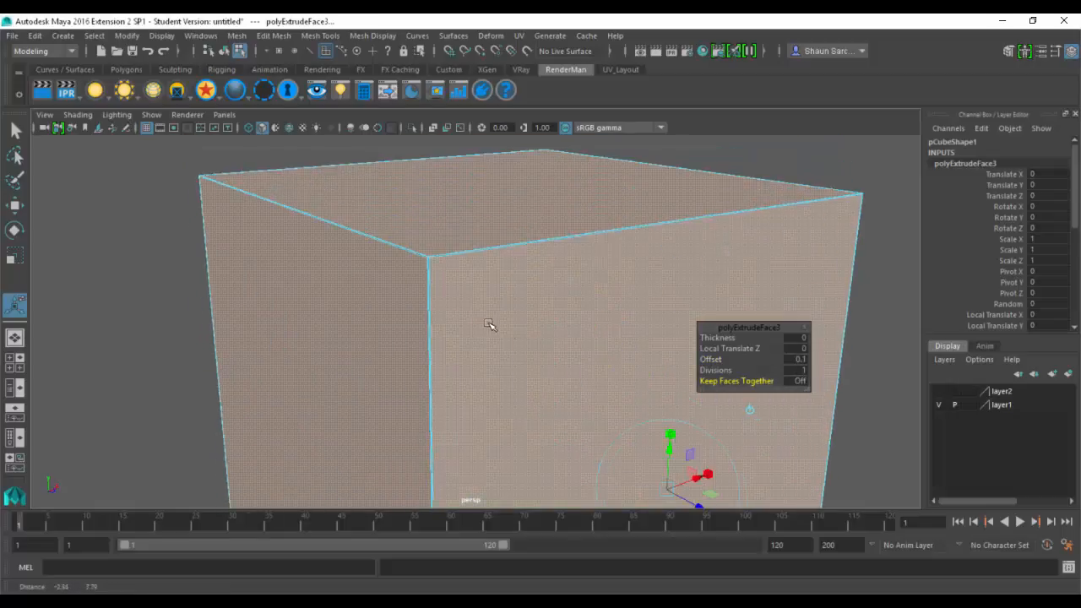
{"action": "scroll", "coordinate": [568, 341], "scroll_direction": "up", "scroll_amount": 2}
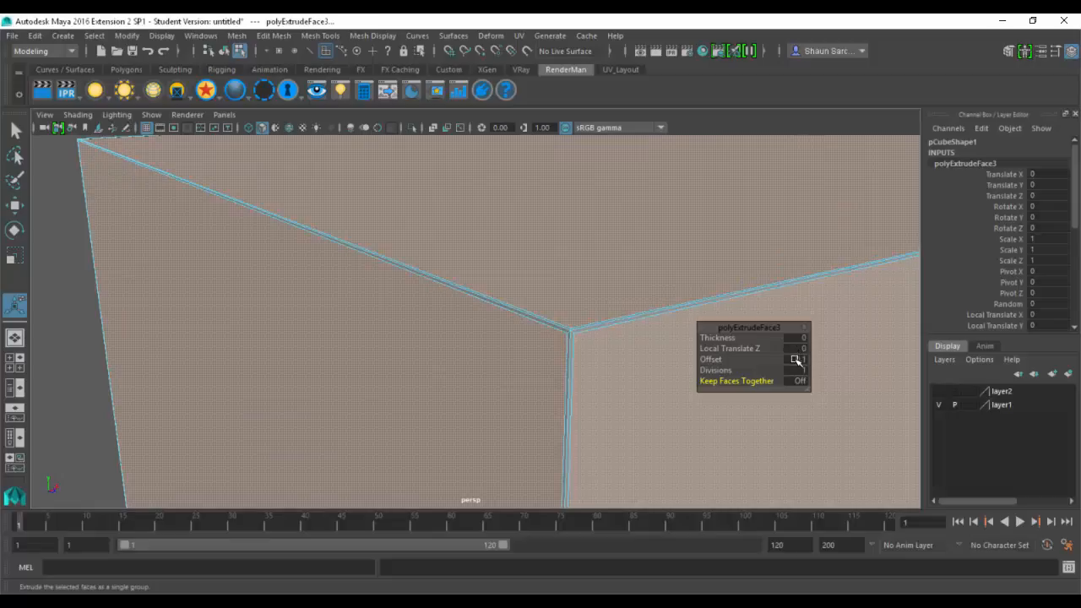
{"action": "left_click_drag", "start_coordinate": [798, 361], "coordinate": [788, 362]}
{"action": "left_click", "coordinate": [790, 361]}
{"action": "type", "text": ".5"}
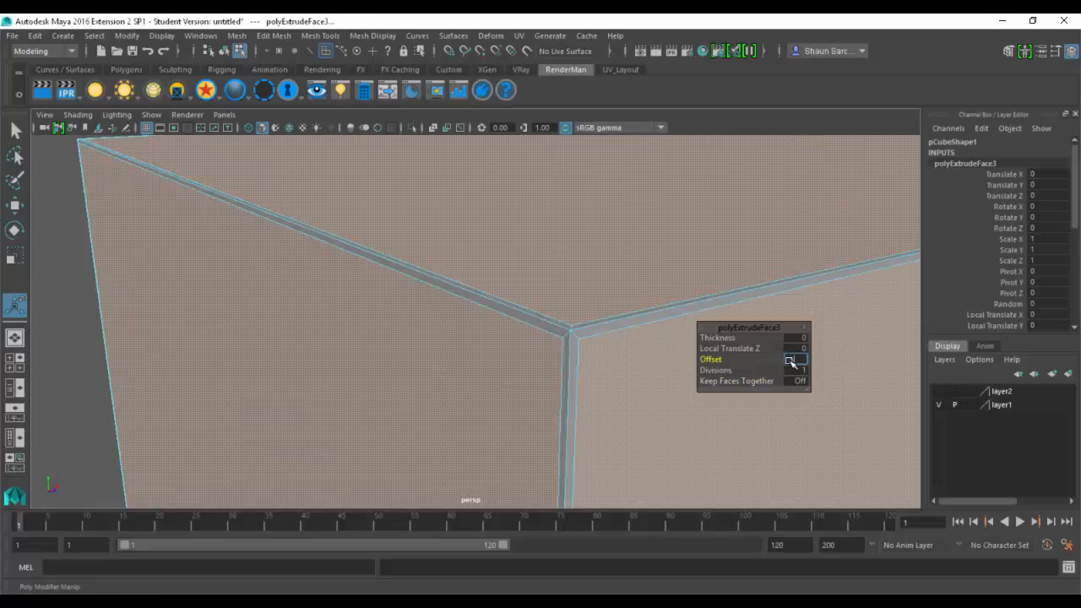
{"action": "key", "text": "Return"}
{"action": "left_click", "coordinate": [799, 361]}
{"action": "type", "text": "1"}
{"action": "key", "text": "Return"}
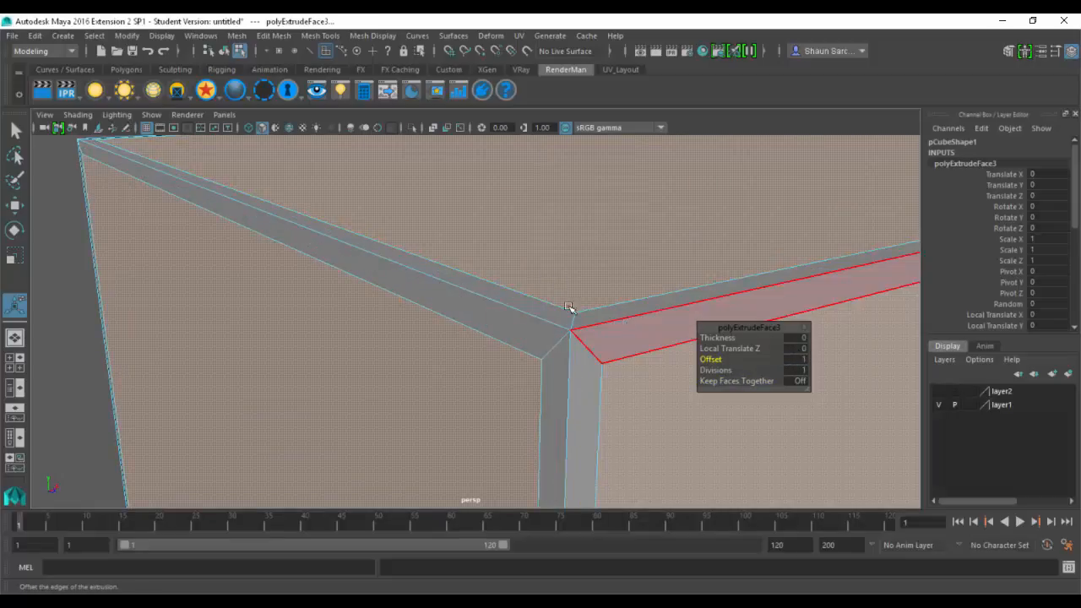
{"action": "right_click_drag", "start_coordinate": [572, 309], "coordinate": [452, 277], "text": "alt"}
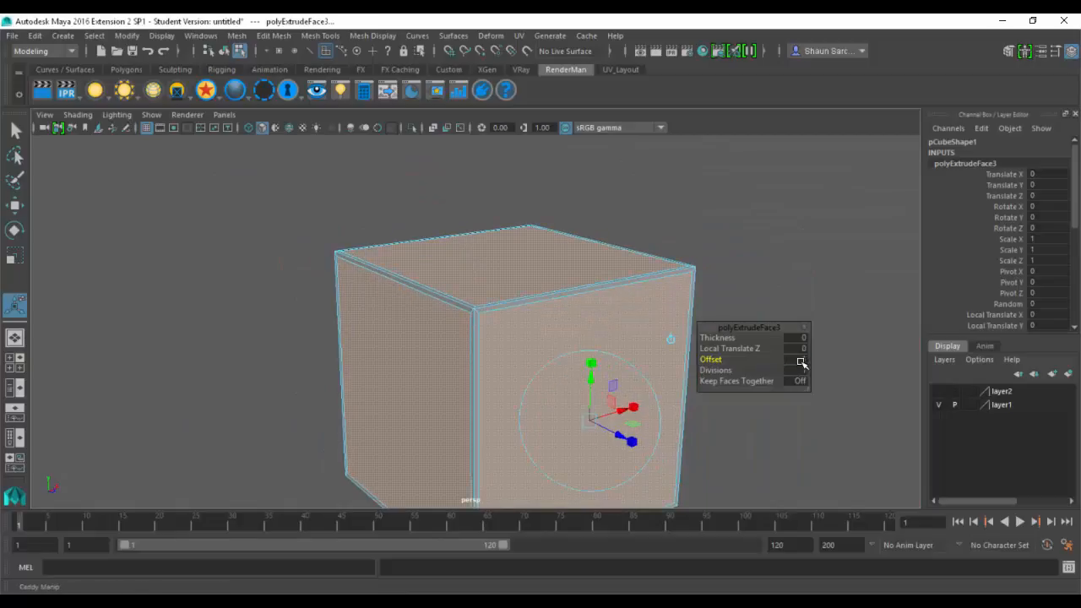
{"action": "left_click_drag", "start_coordinate": [796, 362], "coordinate": [803, 363]}
{"action": "left_click_drag", "start_coordinate": [606, 297], "coordinate": [623, 300], "text": "alt"}
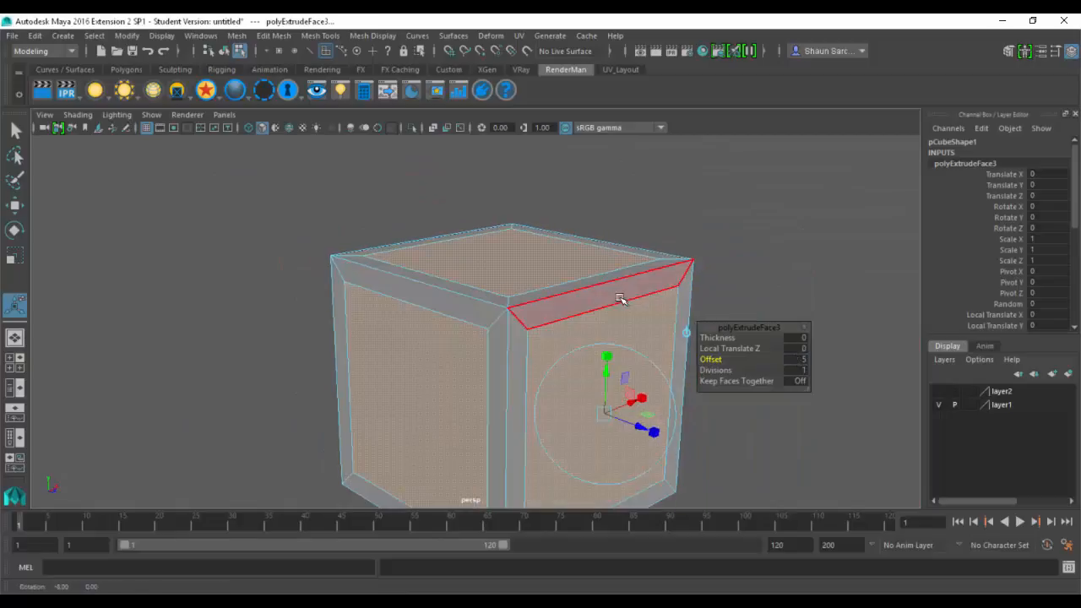
Step: Extrude the inset faces again, push them slightly inward to form recessed panels, and return to object selection
{"action": "key", "text": "ctrl+e"}
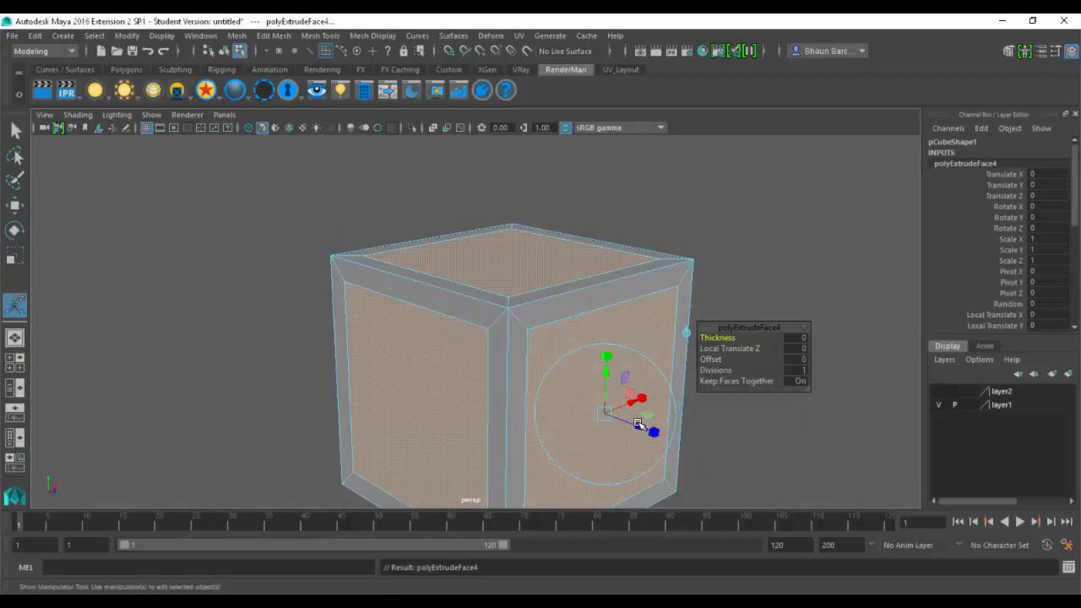
{"action": "left_click_drag", "start_coordinate": [637, 424], "coordinate": [629, 421]}
{"action": "key", "text": "w"}
{"action": "key", "text": "F8"}
{"action": "mouse_move", "coordinate": [483, 316]}
{"action": "left_mouse_down", "text": "alt"}
{"action": "mouse_move", "coordinate": [660, 313]}
{"action": "mouse_move", "coordinate": [487, 313]}
{"action": "left_mouse_up", "text": "alt"}
Step: Switch to wireframe display and hide layer1, which holds the small lowRes cube inside the new crate
{"action": "key", "text": "4"}
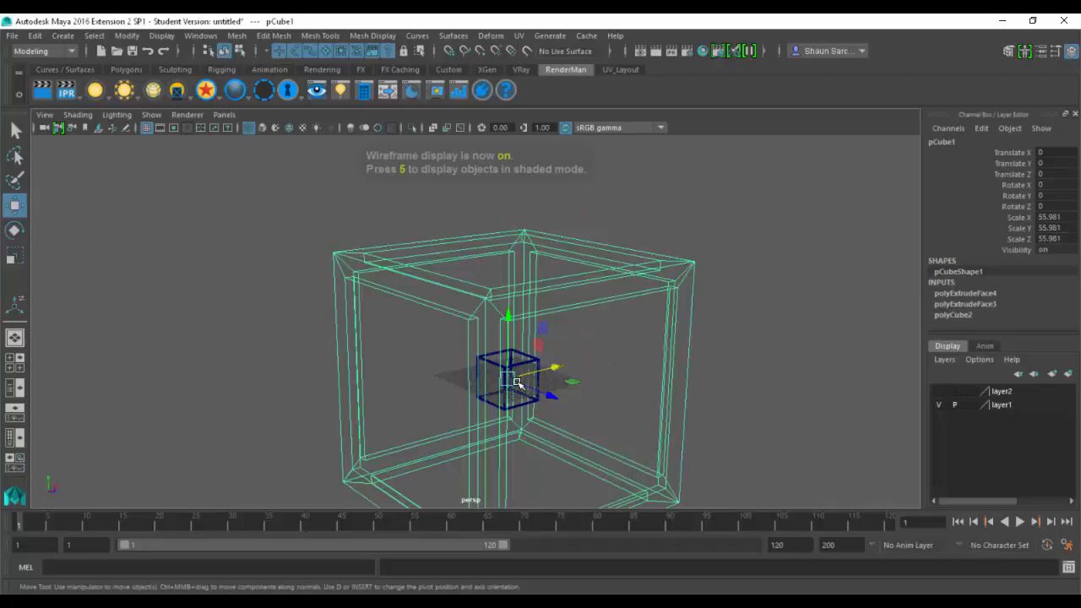
{"action": "left_click", "coordinate": [539, 356]}
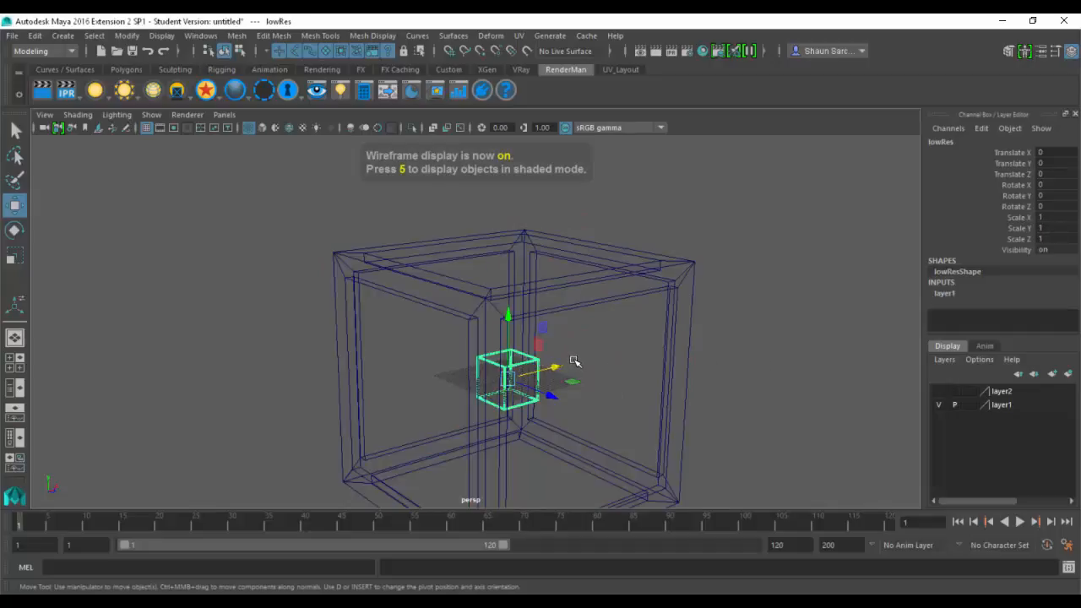
{"action": "key", "text": "ctrl+h"}
{"action": "key", "text": "ctrl+z"}
{"action": "left_click", "coordinate": [939, 405]}
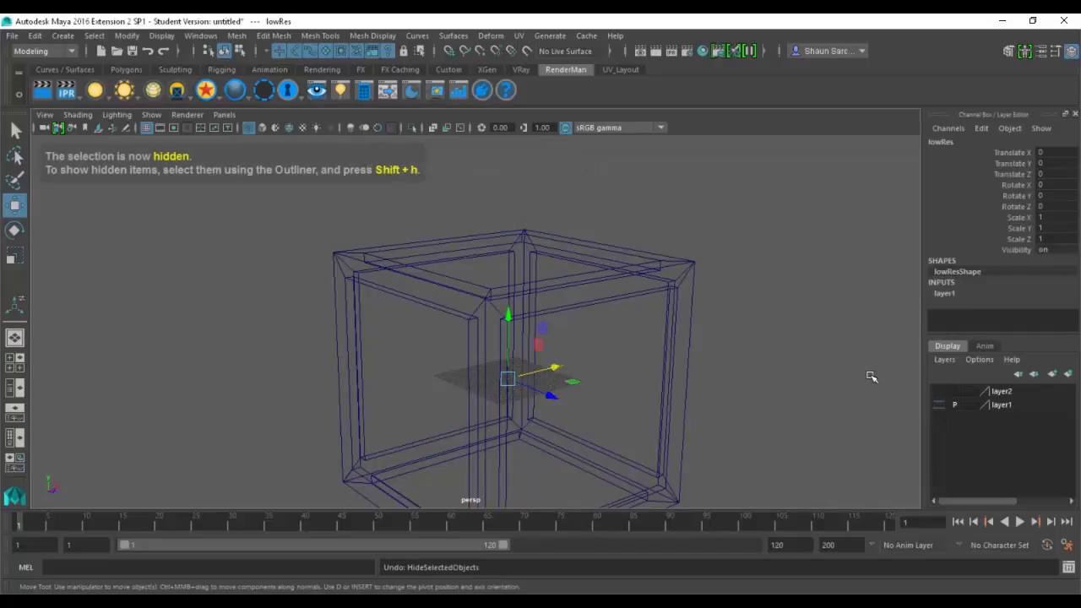
Step: Return to textured shaded display, select the crate and rename it lowResCube
{"action": "key", "text": "6"}
{"action": "left_click", "coordinate": [694, 279]}
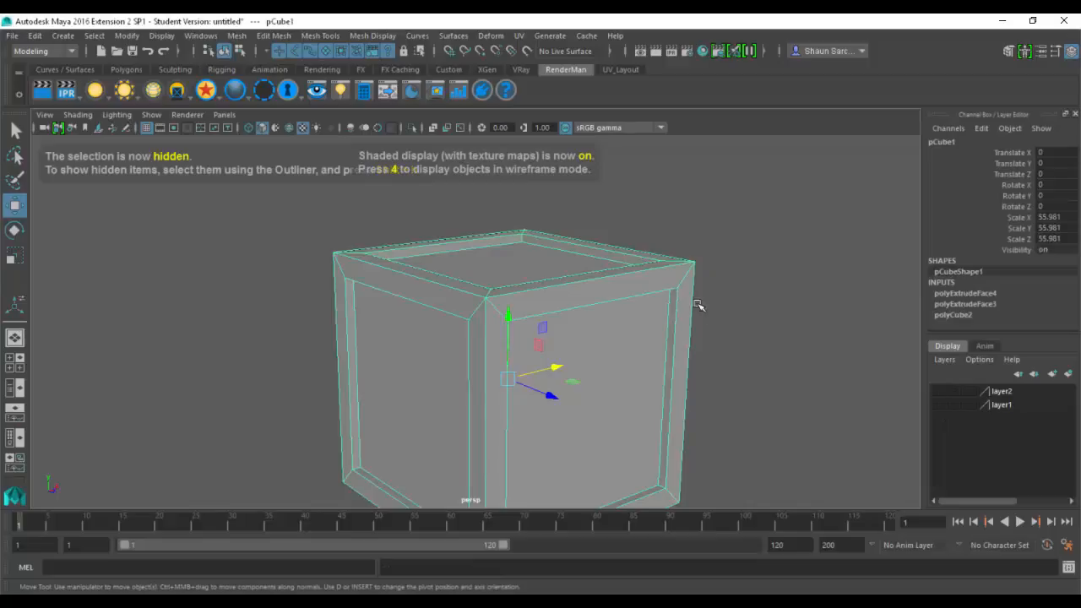
{"action": "left_click", "coordinate": [949, 142]}
{"action": "type", "text": "lowRes"}
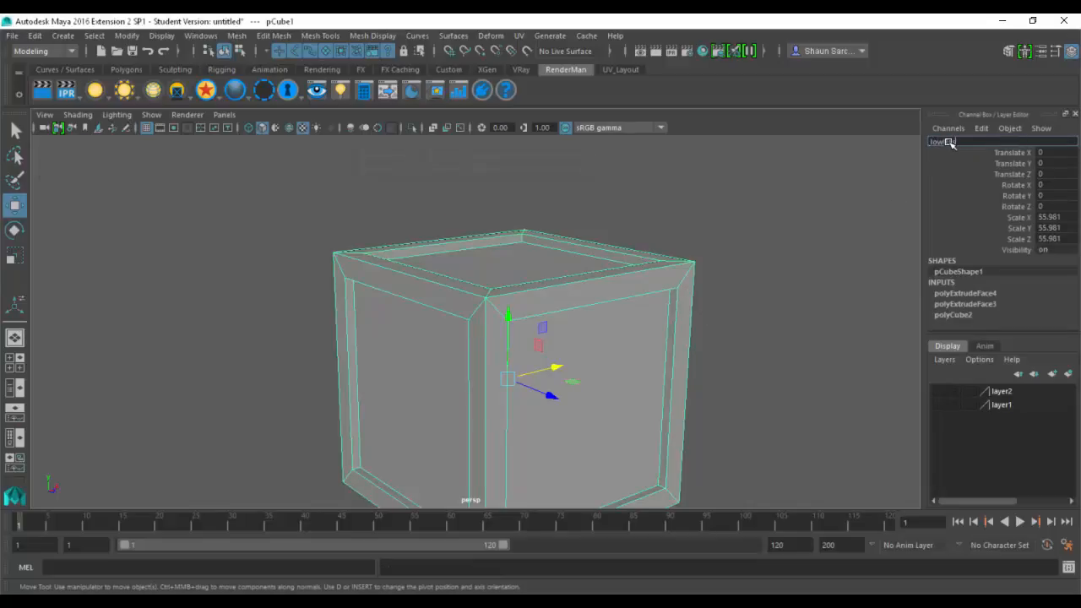
{"action": "type", "text": "Cube"}
{"action": "key", "text": "Return"}
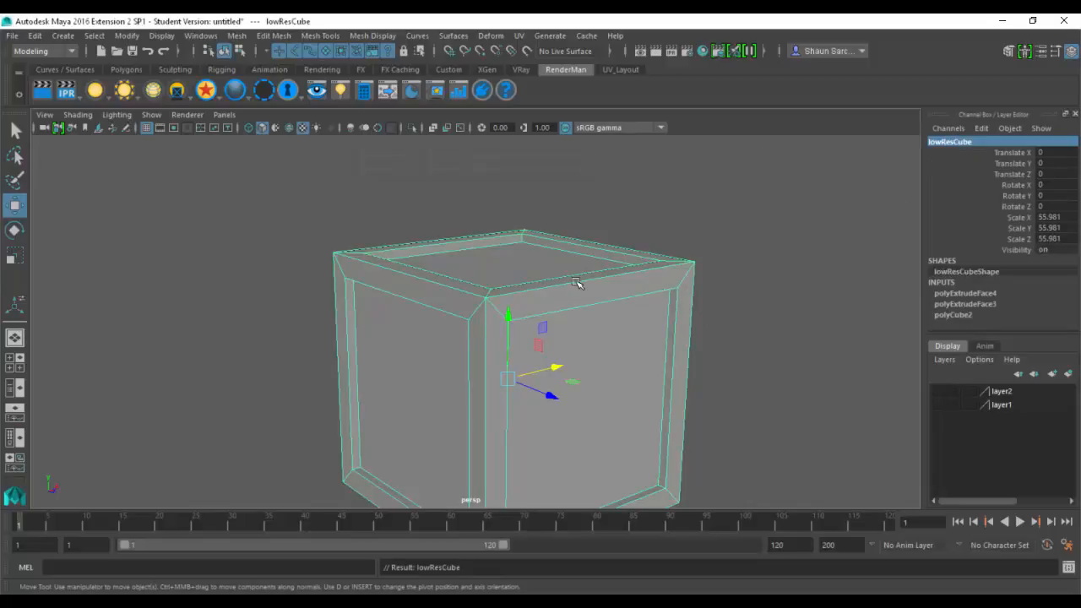
Step: Assign the existing surfaceShader1 checker material to lowResCube
{"action": "scroll", "coordinate": [576, 282], "scroll_direction": "down", "scroll_amount": 1}
{"action": "middle_click_drag", "start_coordinate": [507, 246], "coordinate": [467, 213], "text": "alt"}
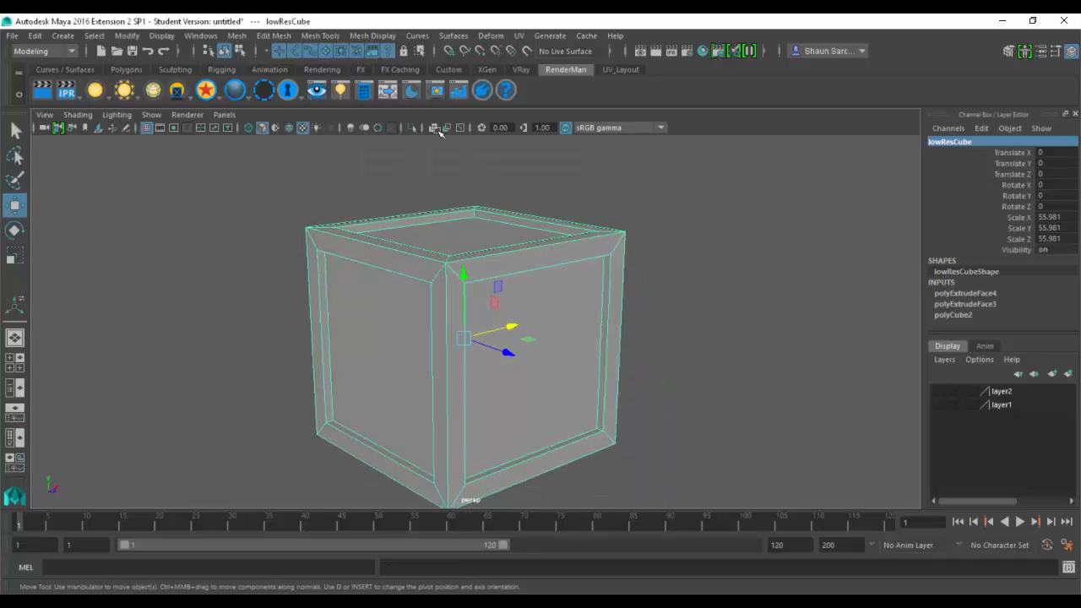
{"action": "key", "text": "space"}
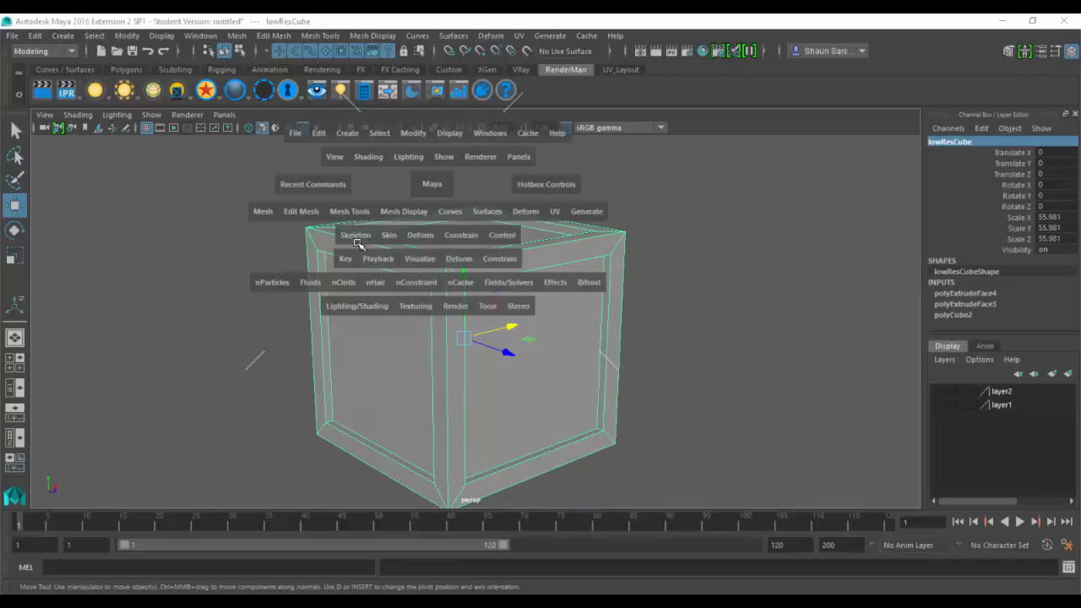
{"action": "left_click", "coordinate": [351, 309]}
{"action": "mouse_move", "coordinate": [473, 384]}
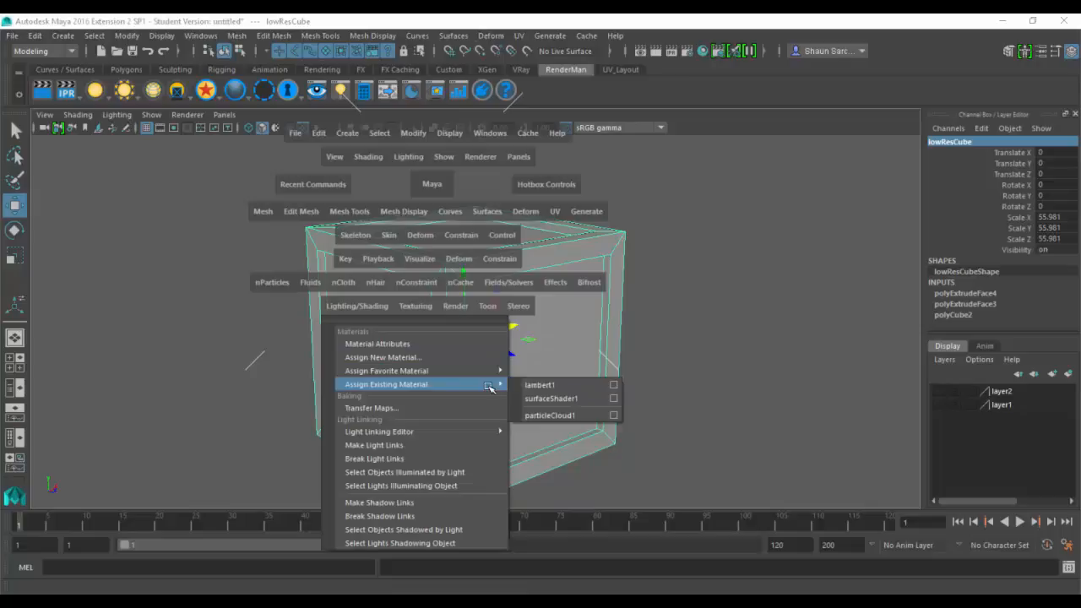
{"action": "left_click", "coordinate": [558, 398]}
{"action": "left_click_drag", "start_coordinate": [598, 277], "coordinate": [563, 115], "text": "alt"}
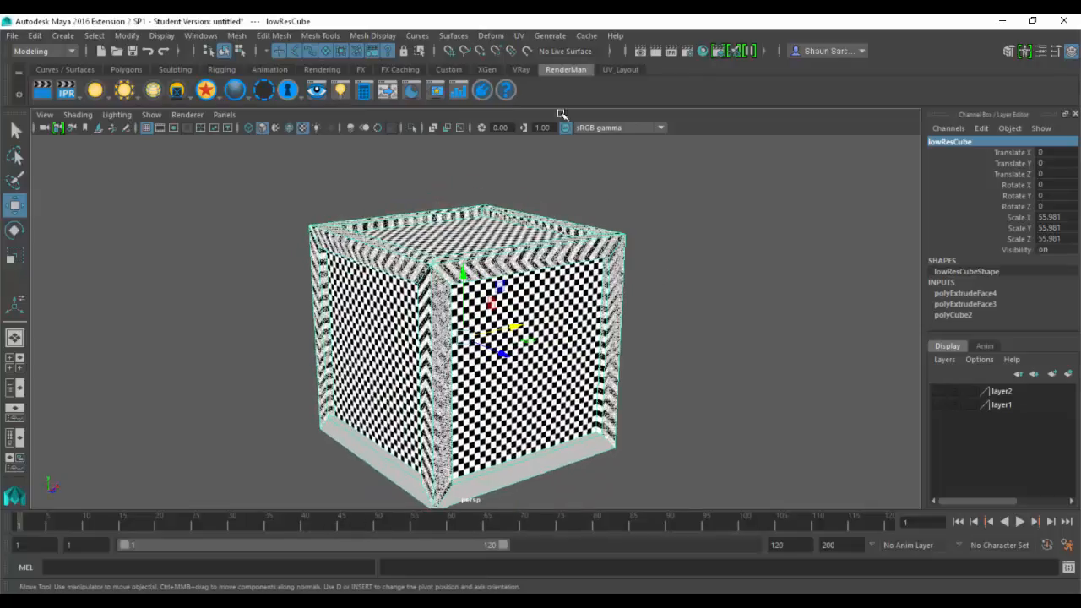
Step: Apply an Automatic UV projection to lowResCube and return to object selection to inspect the checker pattern
{"action": "left_click", "coordinate": [520, 36]}
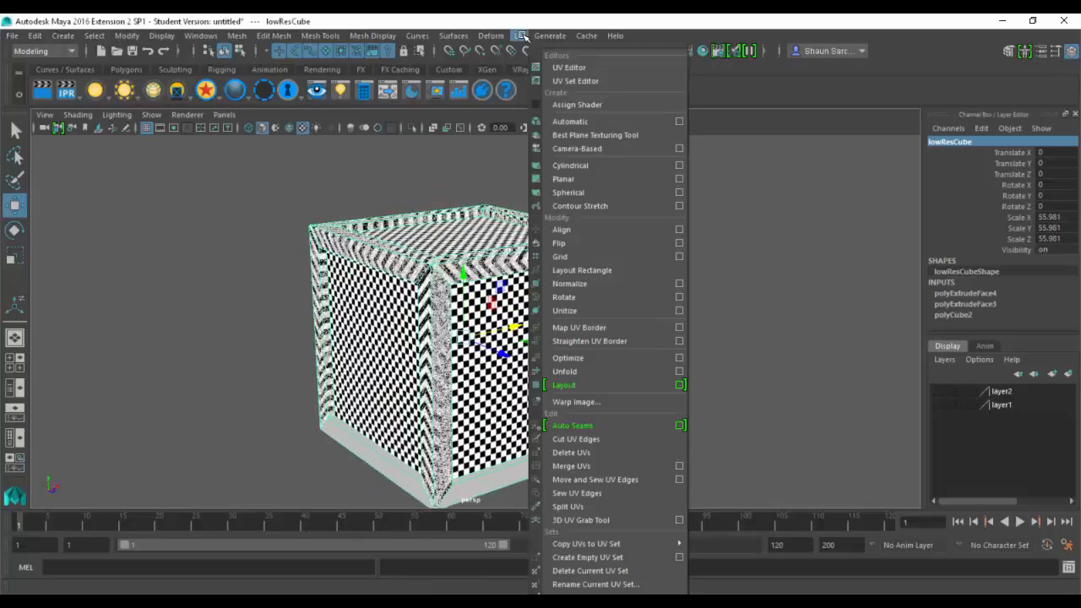
{"action": "left_click", "coordinate": [668, 120]}
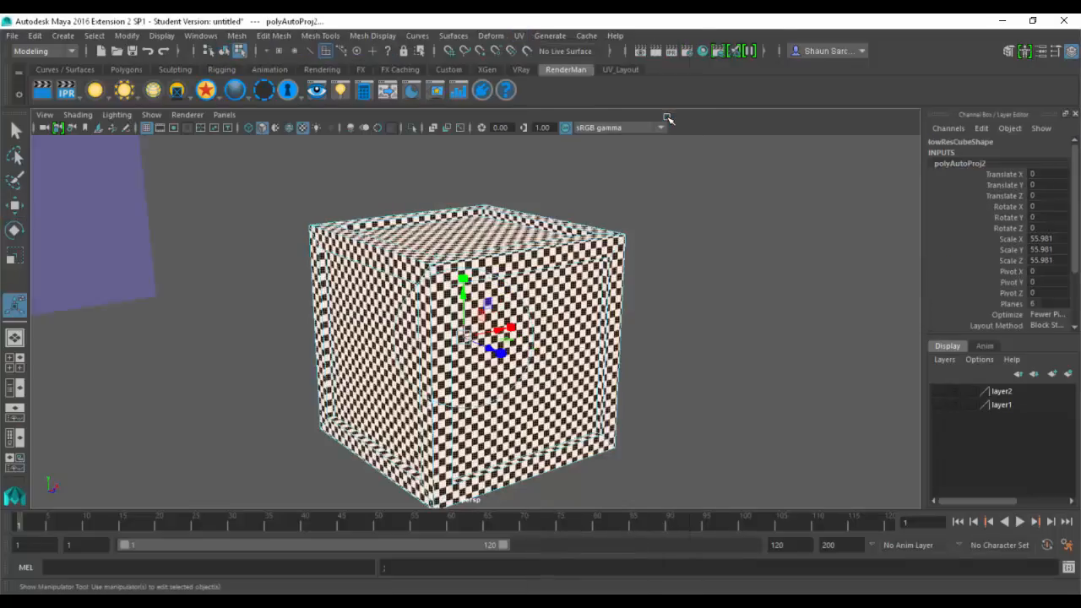
{"action": "right_click_drag", "start_coordinate": [522, 248], "coordinate": [554, 216]}
{"action": "left_click", "coordinate": [448, 249]}
{"action": "scroll", "coordinate": [473, 283], "scroll_direction": "down", "scroll_amount": 5}
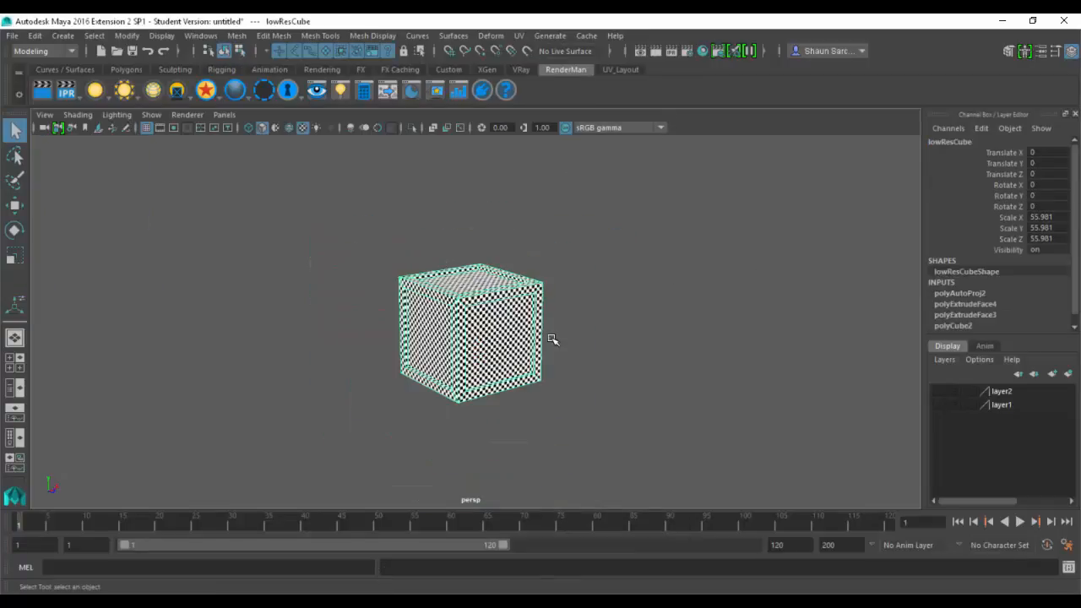
{"action": "scroll", "coordinate": [552, 338], "scroll_direction": "up", "scroll_amount": 5}
{"action": "scroll", "coordinate": [562, 314], "scroll_direction": "down", "scroll_amount": 1}
Step: Put lowResCube on a new display layer in untextured shaded view, and duplicate the cube
{"action": "key", "text": "4"}
{"action": "key", "text": "5"}
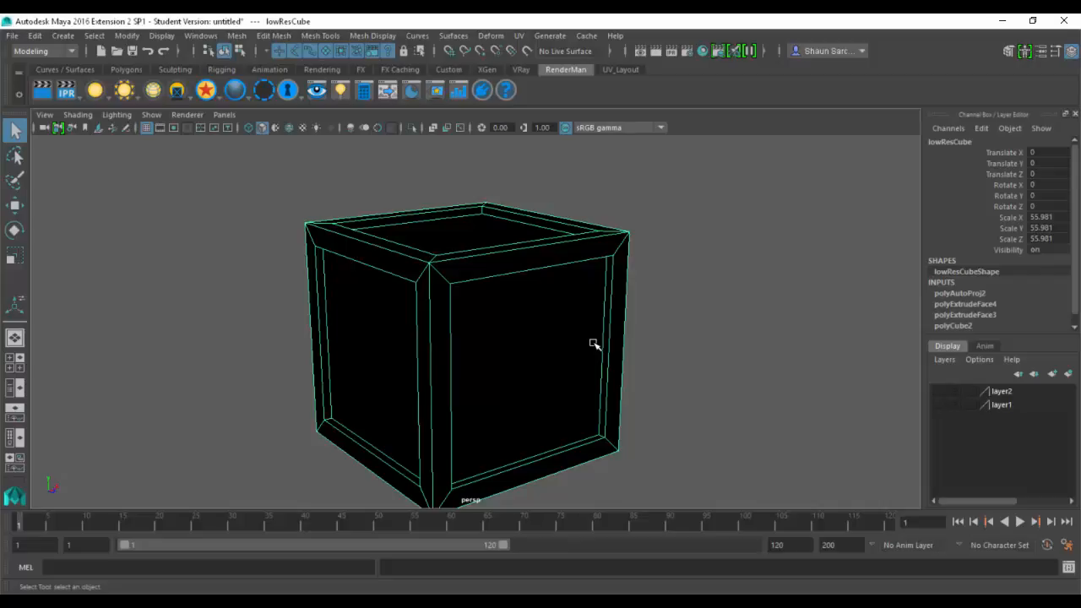
{"action": "left_click_drag", "start_coordinate": [496, 253], "coordinate": [549, 266], "text": "alt"}
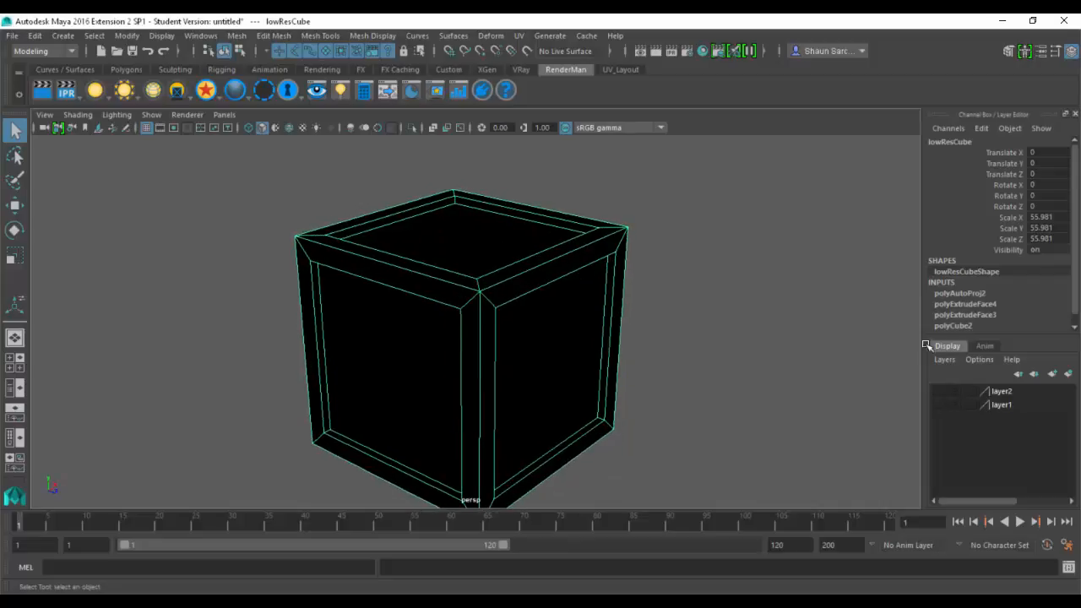
{"action": "left_click", "coordinate": [1068, 373]}
{"action": "key", "text": "ctrl+d"}
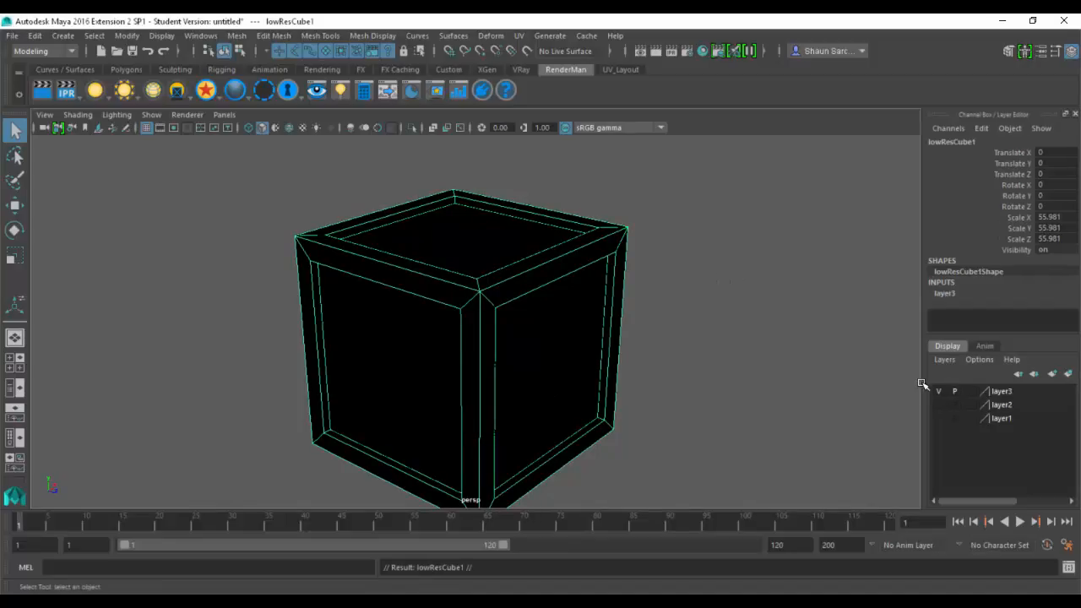
Step: Remove the duplicated cube from layer3 and hide that layer
{"action": "right_click", "coordinate": [1002, 391]}
{"action": "left_click", "coordinate": [996, 435]}
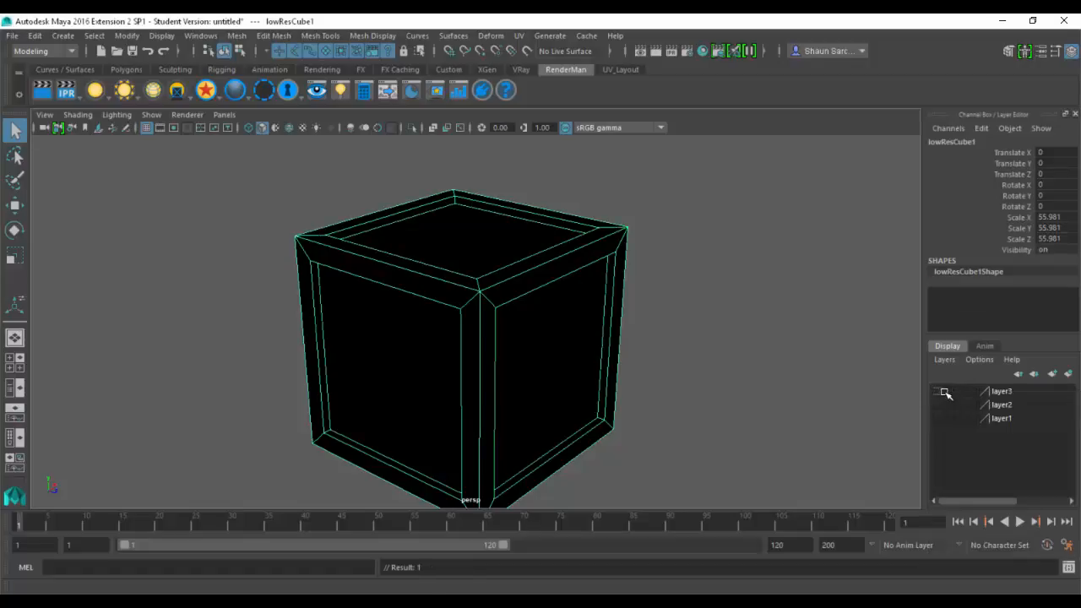
{"action": "left_click", "coordinate": [1011, 394]}
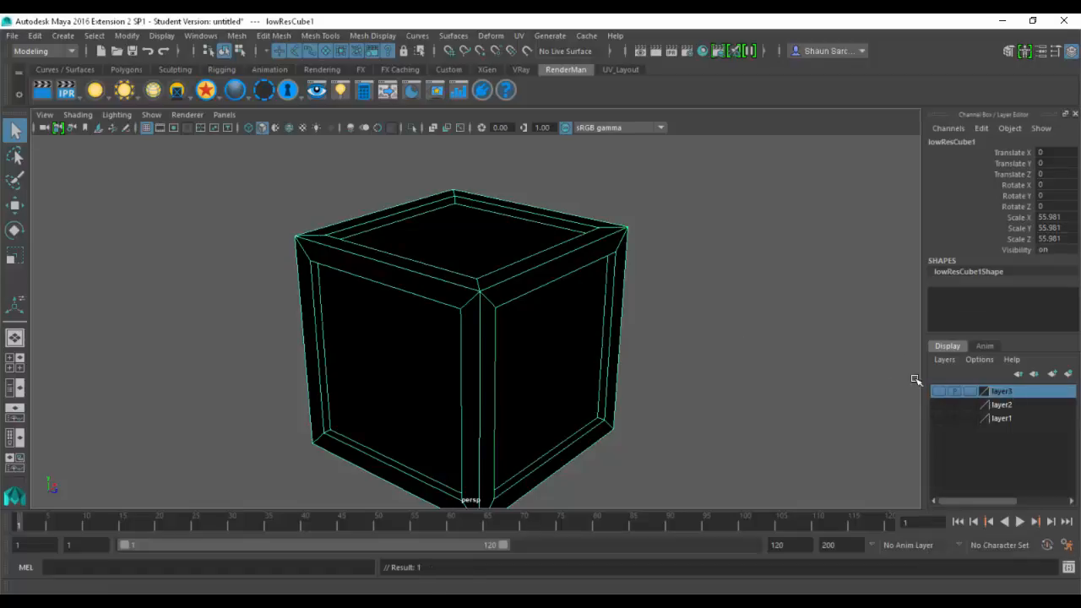
Step: Rename the display layer layer3 to LowRes
{"action": "double_click", "coordinate": [997, 391]}
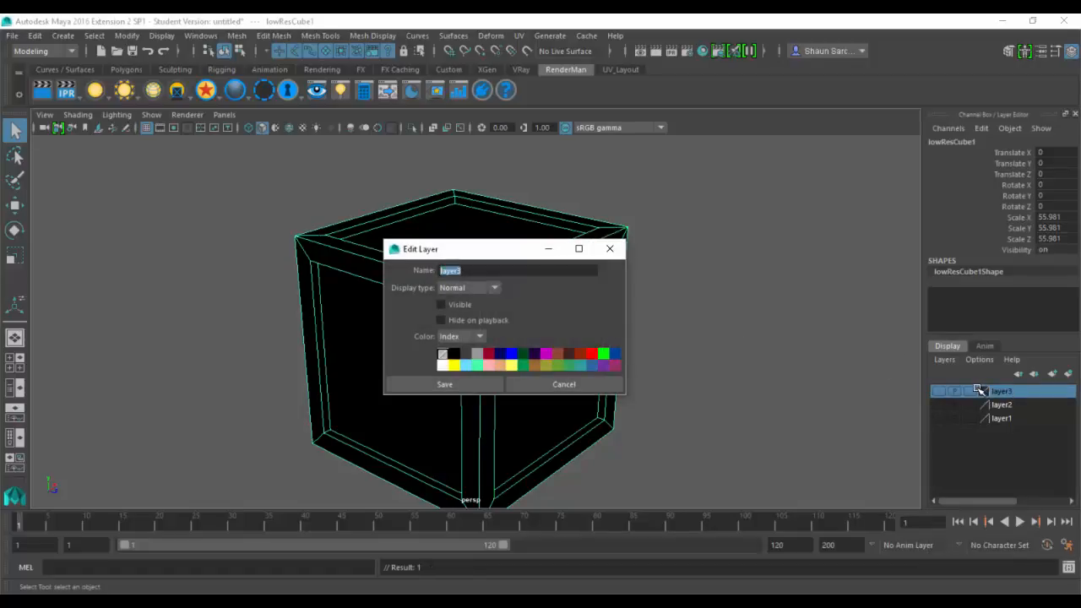
{"action": "type", "text": "LowRes"}
{"action": "left_click", "coordinate": [476, 389]}
{"action": "left_click", "coordinate": [656, 244]}
{"action": "left_click", "coordinate": [572, 251]}
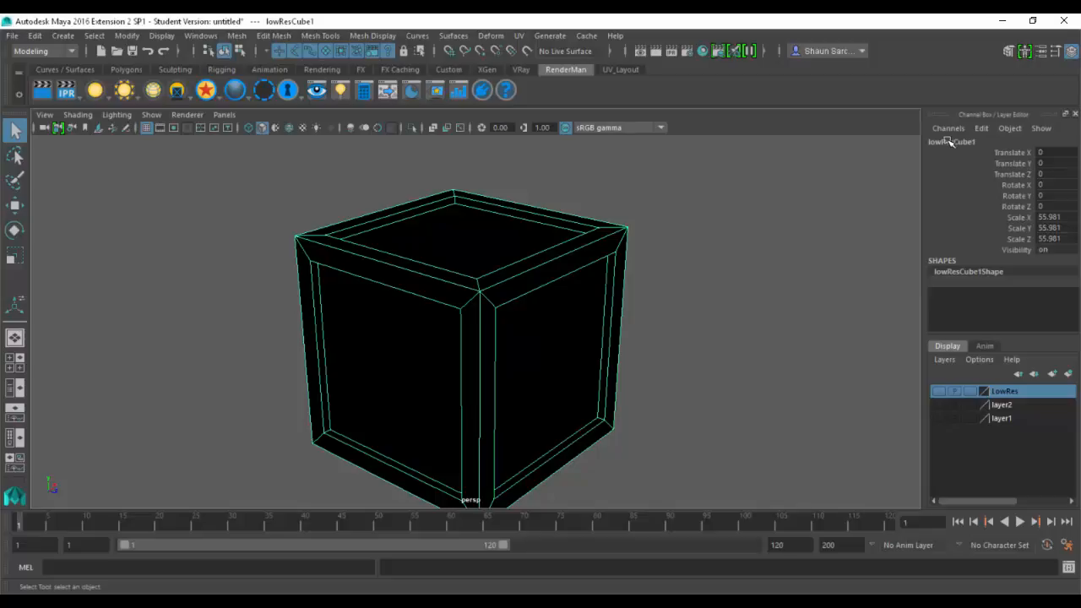
Step: Rename the duplicated cube highResCube
{"action": "left_click", "coordinate": [950, 142]}
{"action": "type", "text": "hi"}
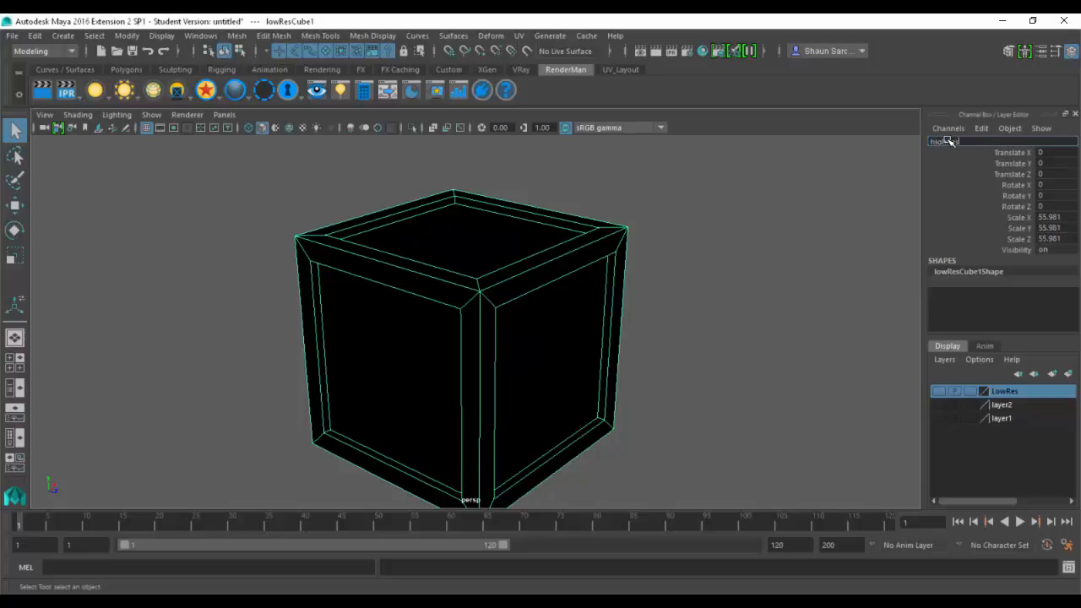
{"action": "type", "text": "ghResCube"}
{"action": "key", "text": "Return"}
{"action": "scroll", "coordinate": [567, 213], "scroll_direction": "down", "scroll_amount": 3}
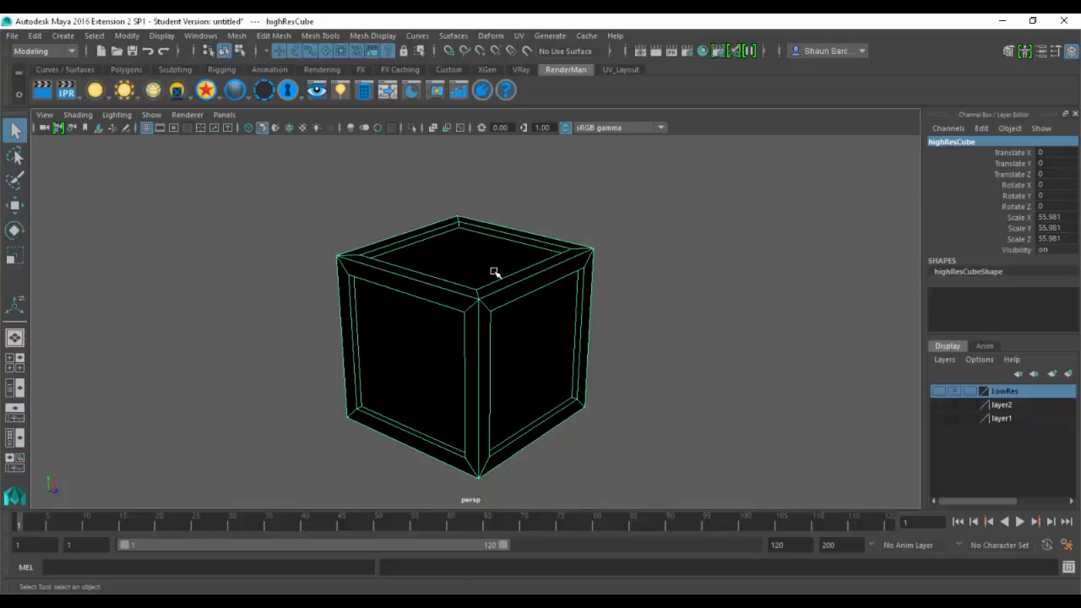
Step: Select all edges of highResCube and bevel them
{"action": "right_click_drag", "start_coordinate": [495, 272], "coordinate": [497, 232]}
{"action": "left_click_drag", "start_coordinate": [220, 172], "coordinate": [715, 532]}
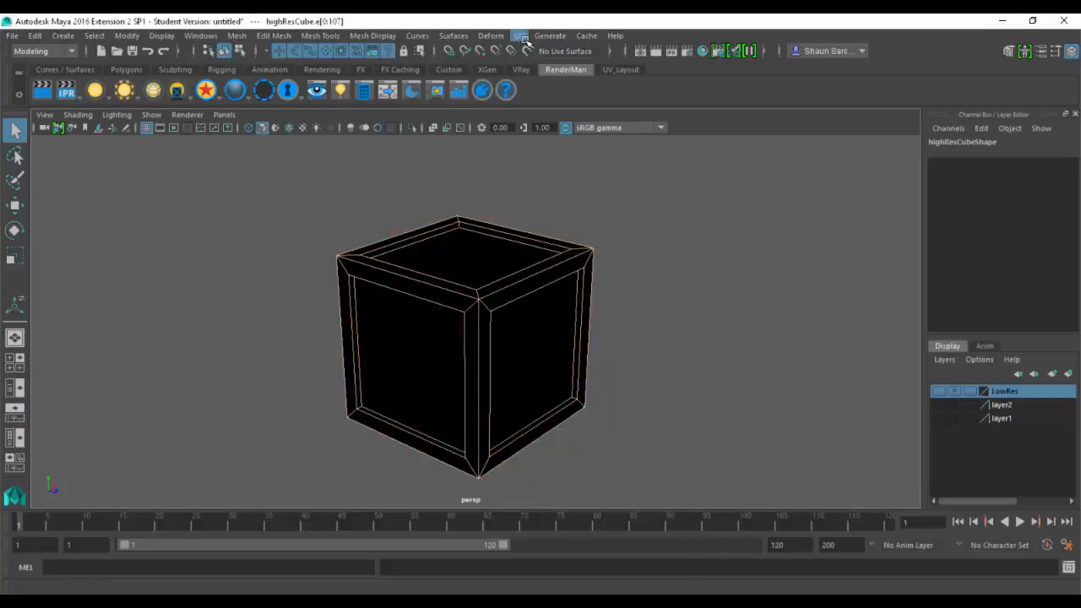
{"action": "left_click", "coordinate": [454, 35]}
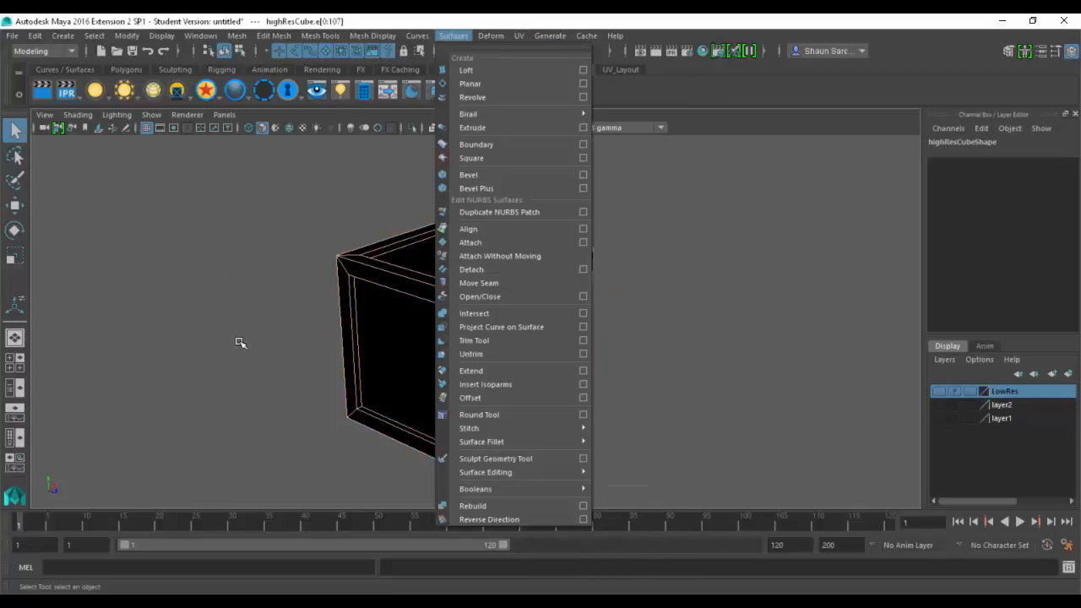
{"action": "left_click", "coordinate": [405, 260]}
{"action": "right_click_drag", "start_coordinate": [405, 259], "coordinate": [464, 259], "text": "shift"}
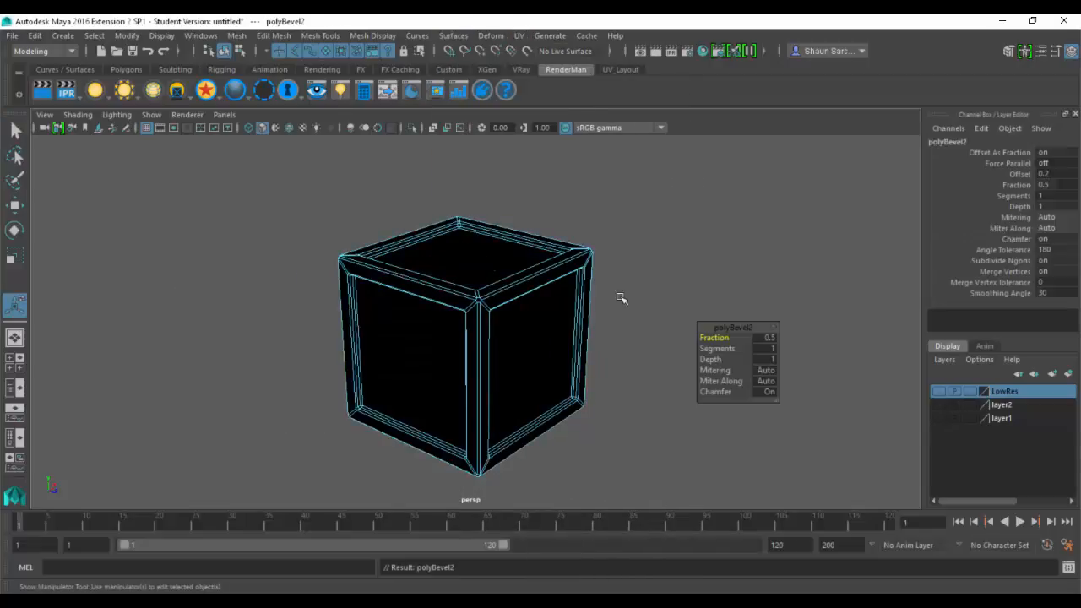
Step: Set the edge bevel to 2 segments with a fraction of 0.25, and return to object selection
{"action": "left_click_drag", "start_coordinate": [769, 348], "coordinate": [774, 349]}
{"action": "left_click", "coordinate": [763, 342]}
{"action": "type", "text": ".25"}
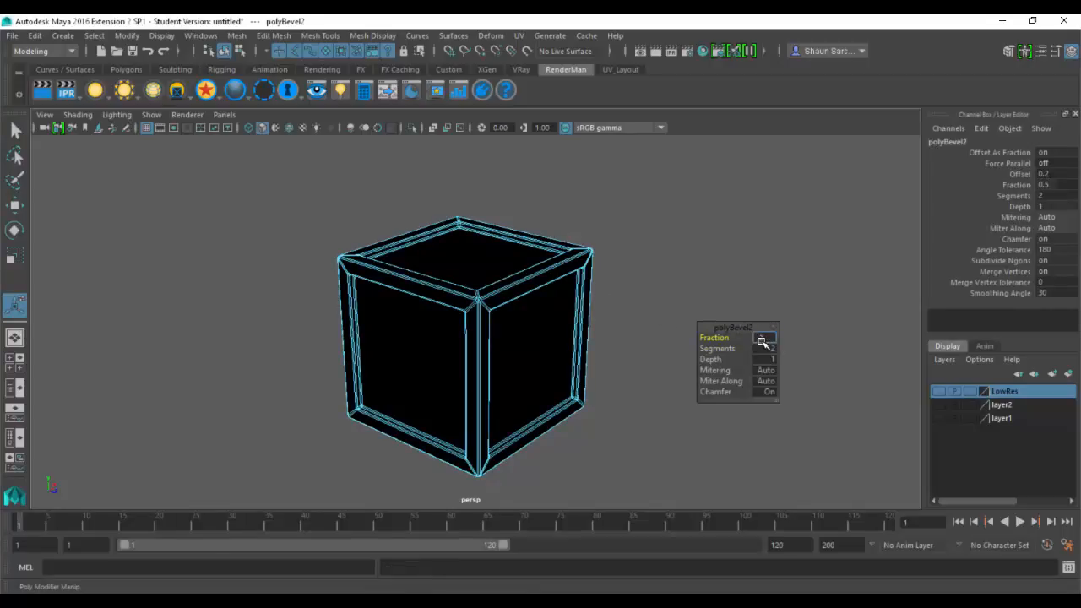
{"action": "key", "text": "Return"}
{"action": "key", "text": "q"}
{"action": "right_click_drag", "start_coordinate": [482, 292], "coordinate": [594, 263]}
{"action": "left_click", "coordinate": [583, 235]}
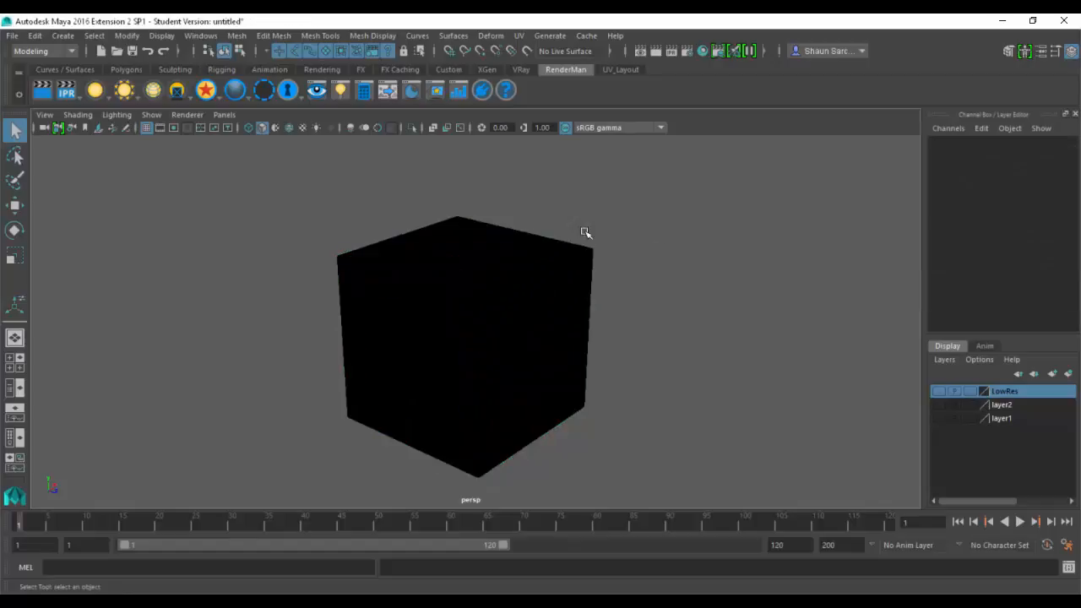
Step: Select highResCube and switch to textured display to check the checker pattern on its beveled edges
{"action": "key", "text": "5"}
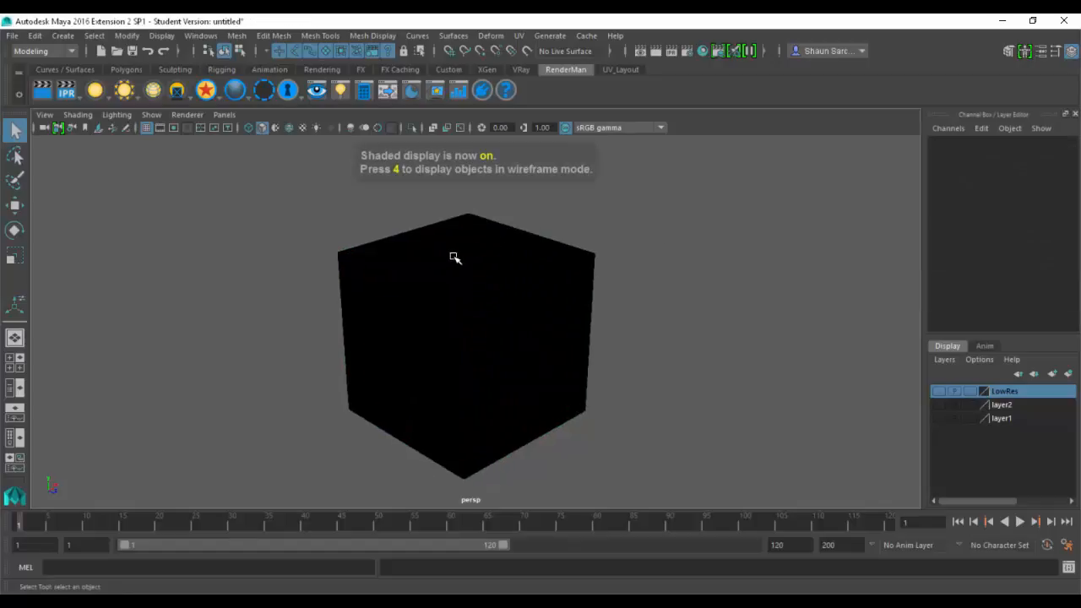
{"action": "scroll", "coordinate": [499, 283], "scroll_direction": "up", "scroll_amount": 2}
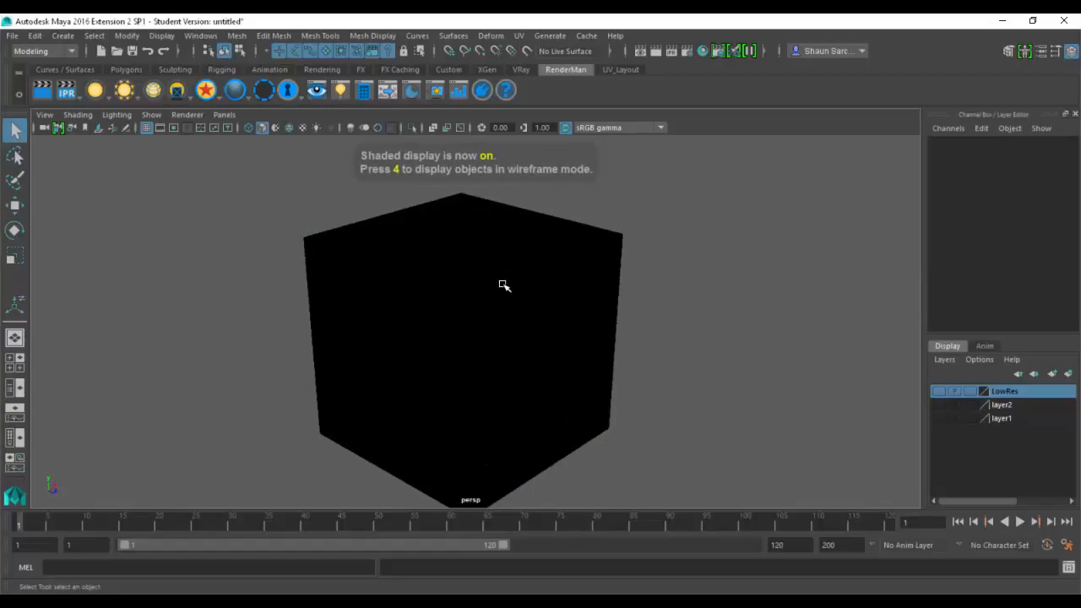
{"action": "left_click", "coordinate": [505, 285]}
{"action": "key", "text": "4"}
{"action": "key", "text": "5"}
{"action": "key", "text": "6"}
{"action": "scroll", "coordinate": [549, 289], "scroll_direction": "up", "scroll_amount": 3}
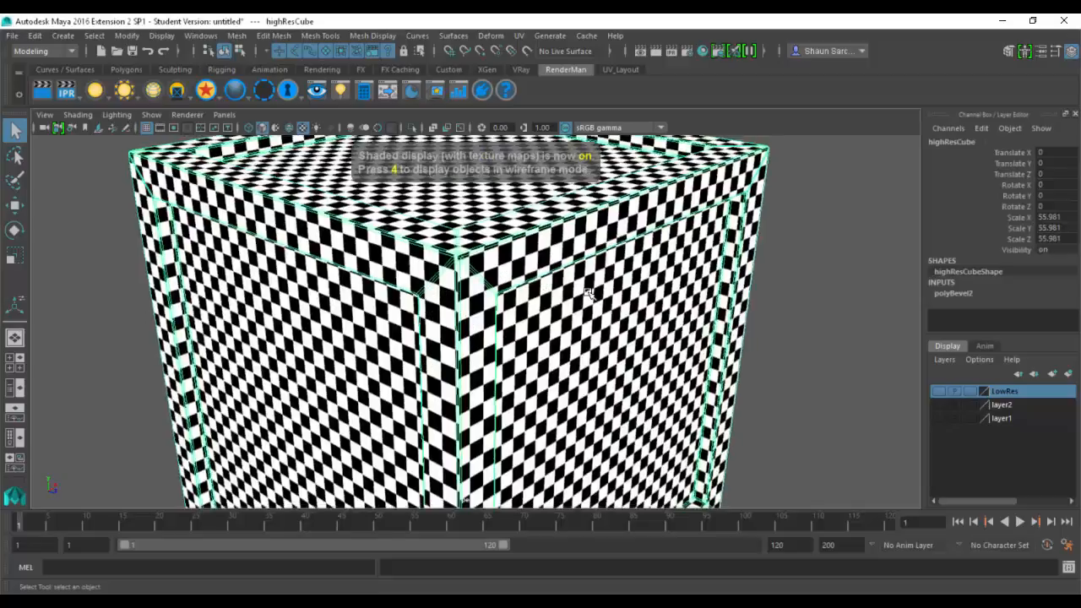
{"action": "scroll", "coordinate": [589, 293], "scroll_direction": "up", "scroll_amount": 1}
{"action": "scroll", "coordinate": [524, 309], "scroll_direction": "down", "scroll_amount": 5}
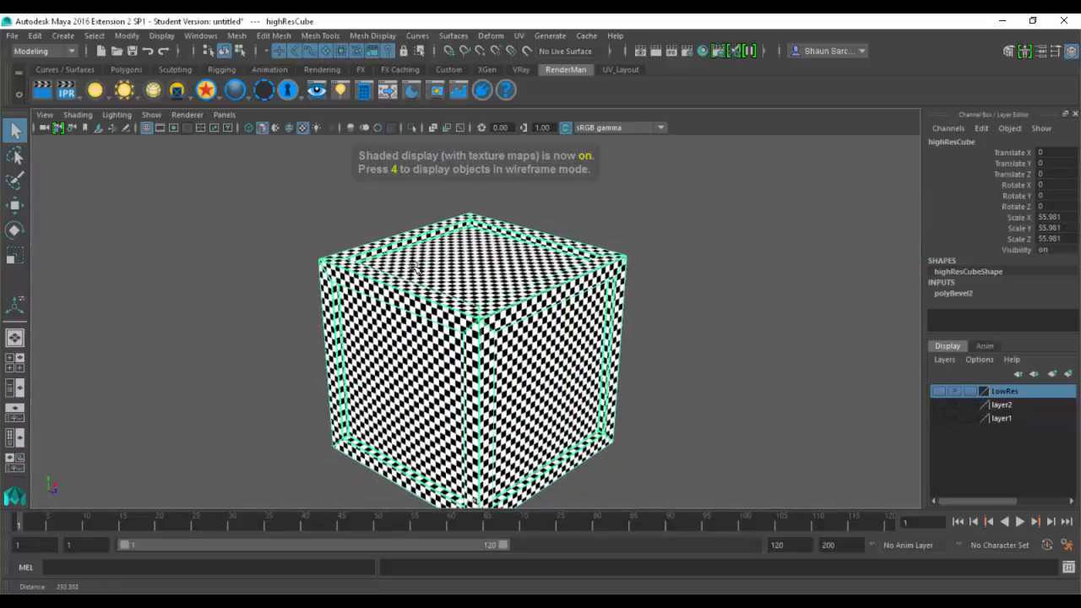
Step: Apply an Automatic UV projection to highResCube and reselect it as an object
{"action": "left_click", "coordinate": [518, 36]}
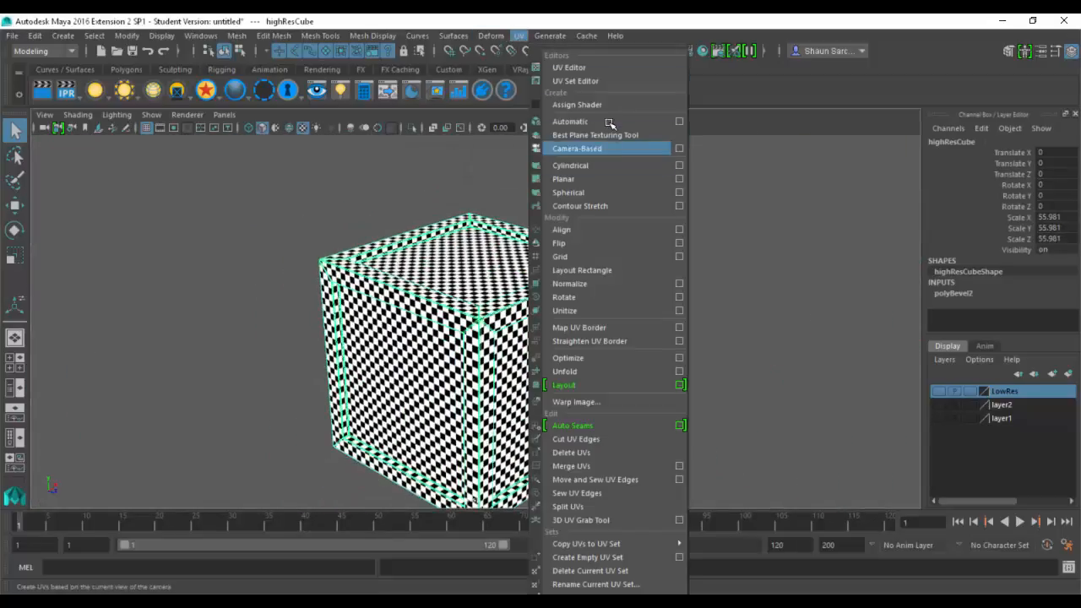
{"action": "left_click", "coordinate": [609, 122]}
{"action": "left_click_drag", "start_coordinate": [608, 240], "coordinate": [236, 220], "text": "alt"}
{"action": "scroll", "coordinate": [265, 217], "scroll_direction": "down", "scroll_amount": 8}
{"action": "scroll", "coordinate": [267, 240], "scroll_direction": "up", "scroll_amount": 4}
{"action": "key", "text": "f"}
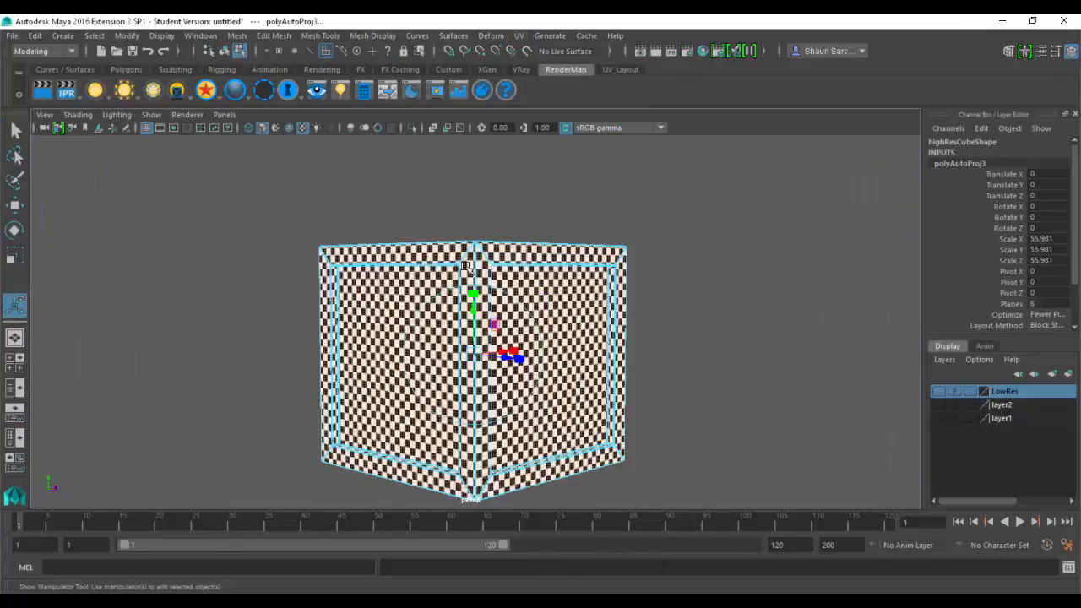
{"action": "key", "text": "q"}
{"action": "left_click", "coordinate": [510, 246]}
{"action": "left_click_drag", "start_coordinate": [510, 246], "coordinate": [575, 230], "text": "alt"}
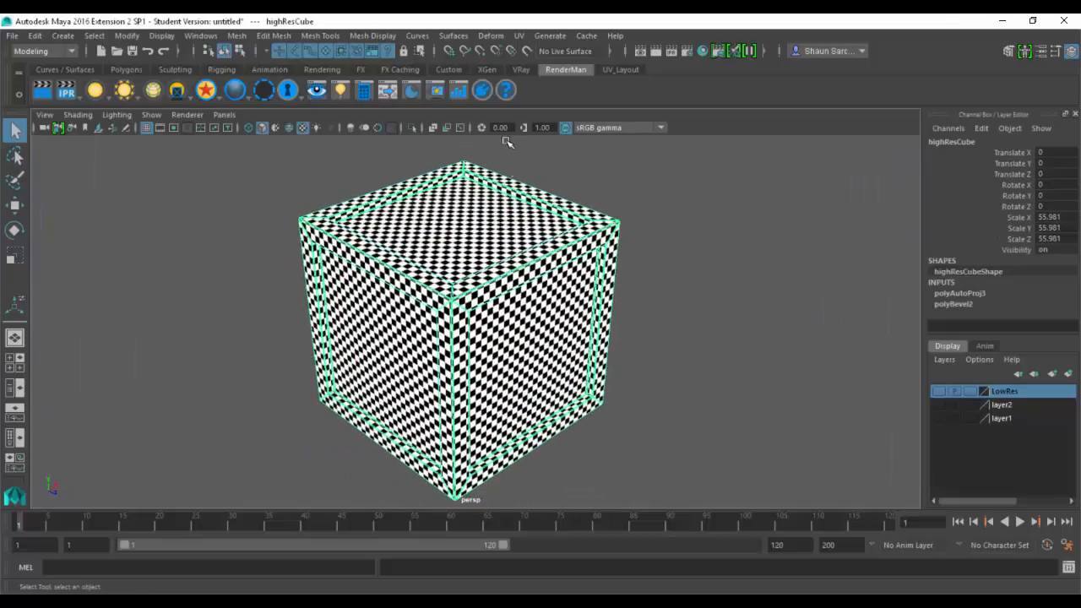
Step: Start an FBX export of the selected highResCube and set the destination to the Mechanical project's scenes folder
{"action": "left_click", "coordinate": [12, 35]}
{"action": "left_click", "coordinate": [85, 212]}
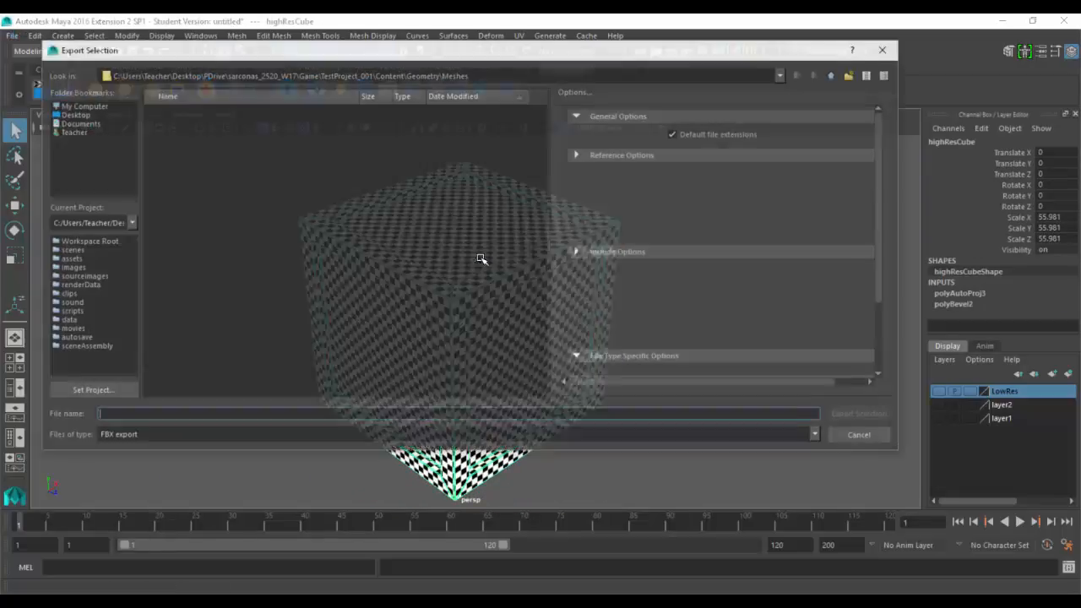
{"action": "left_click", "coordinate": [783, 76]}
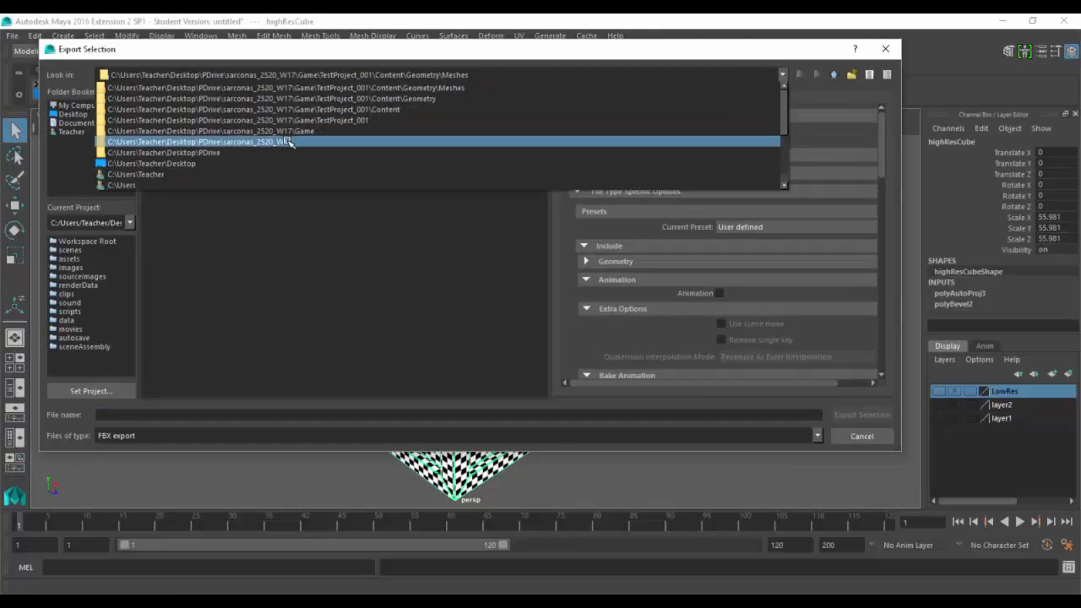
{"action": "scroll", "coordinate": [261, 173], "scroll_direction": "down", "scroll_amount": 3}
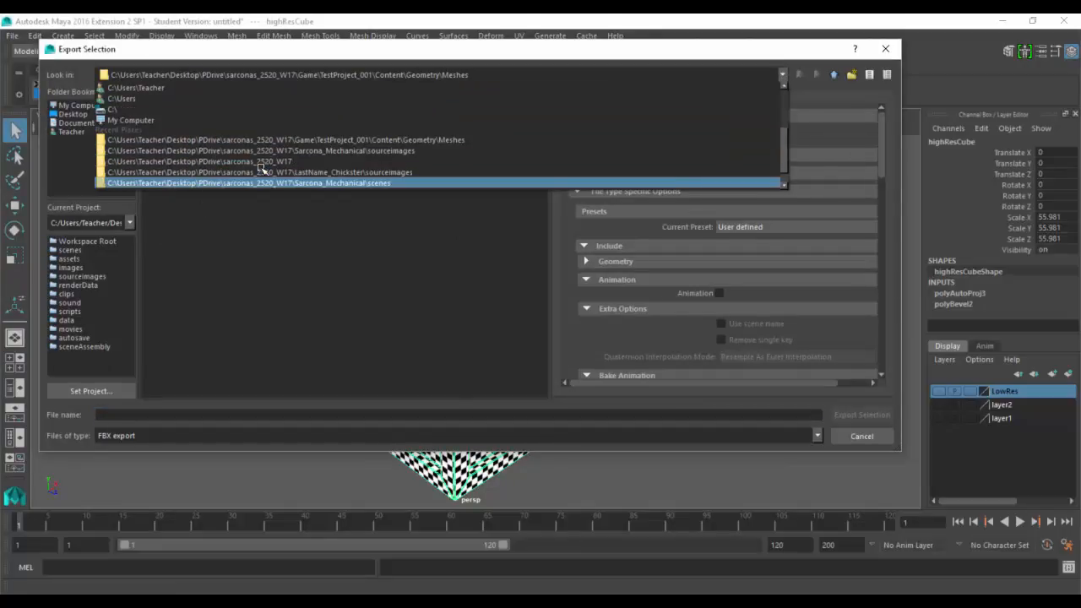
{"action": "left_click", "coordinate": [278, 151]}
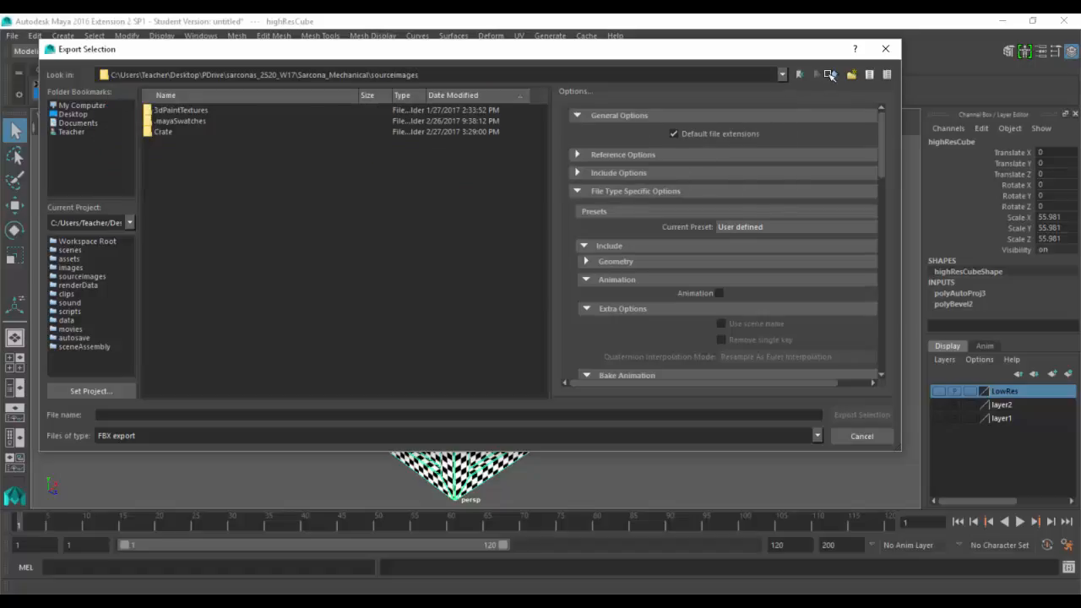
{"action": "left_click", "coordinate": [830, 74]}
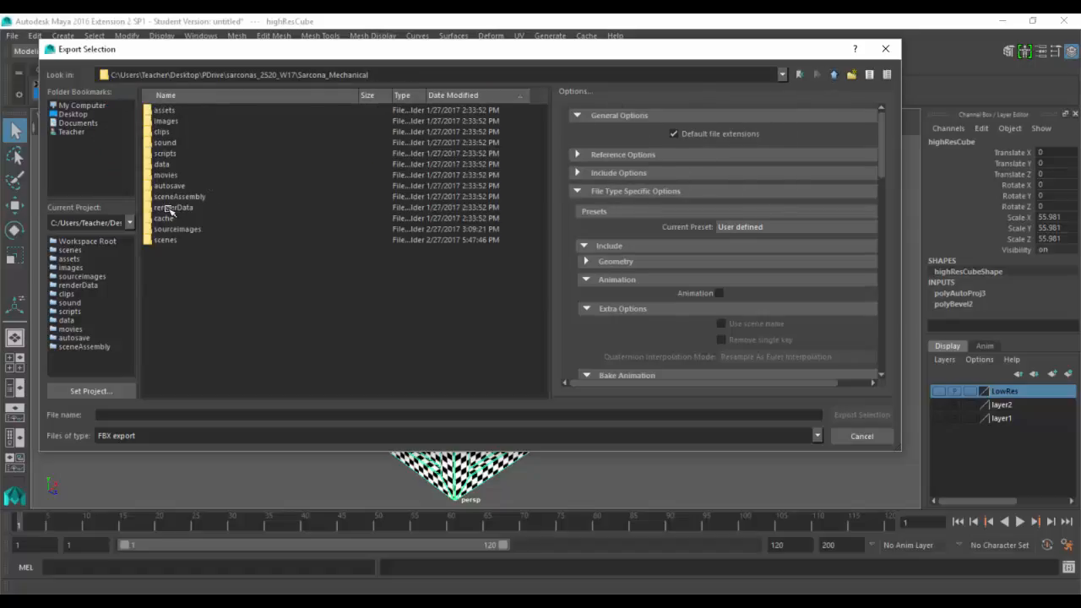
{"action": "double_click", "coordinate": [169, 240]}
Step: Export highResCube as the FBX file HighRes_Cube_001 and dismiss the export report
{"action": "left_click", "coordinate": [173, 415]}
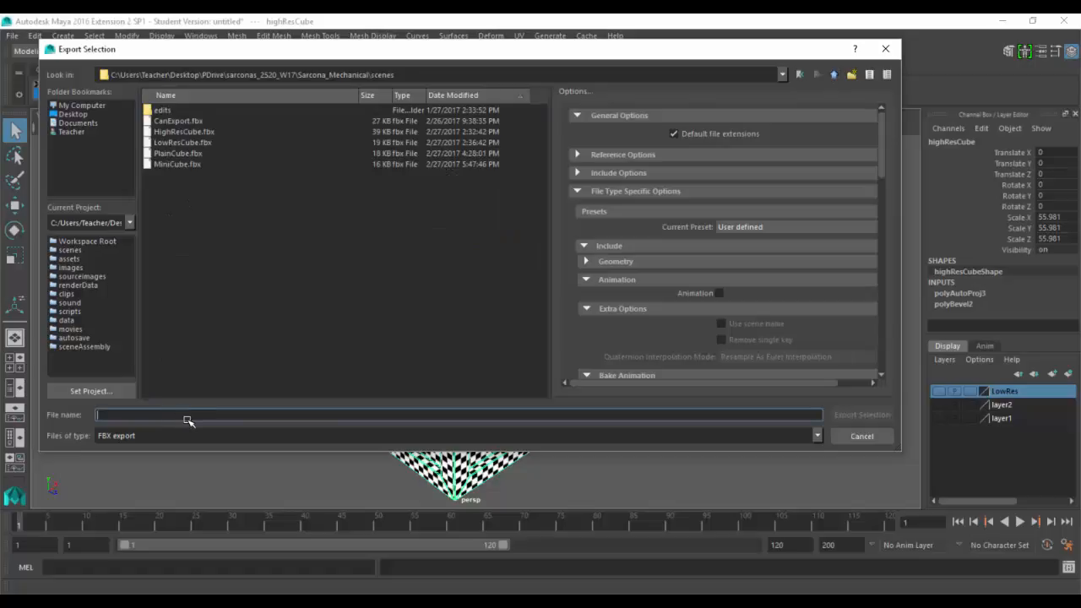
{"action": "type", "text": "HighRes"}
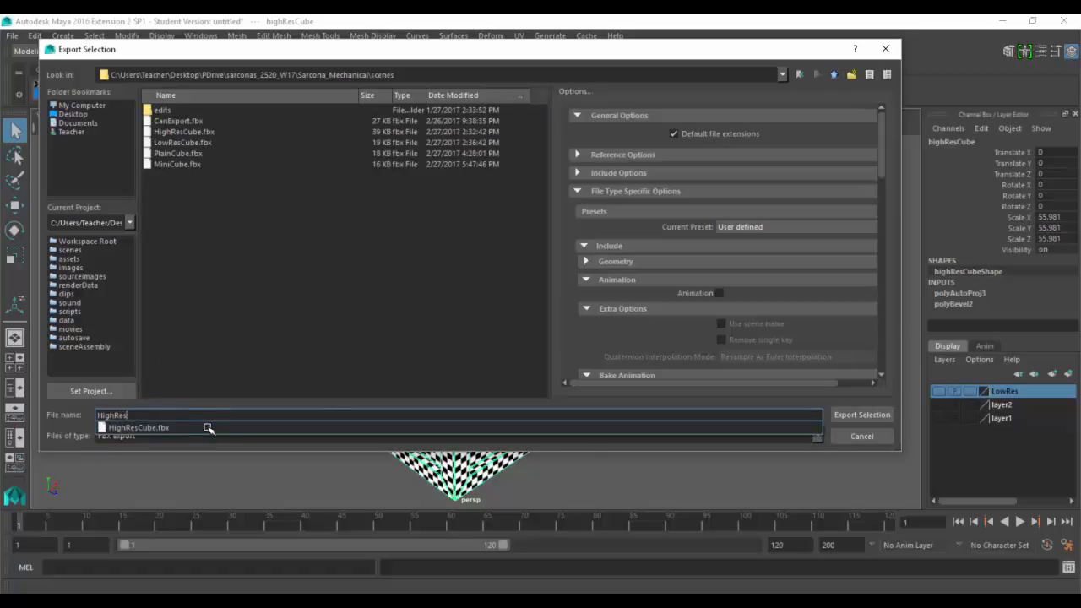
{"action": "type", "text": "_Cube_001"}
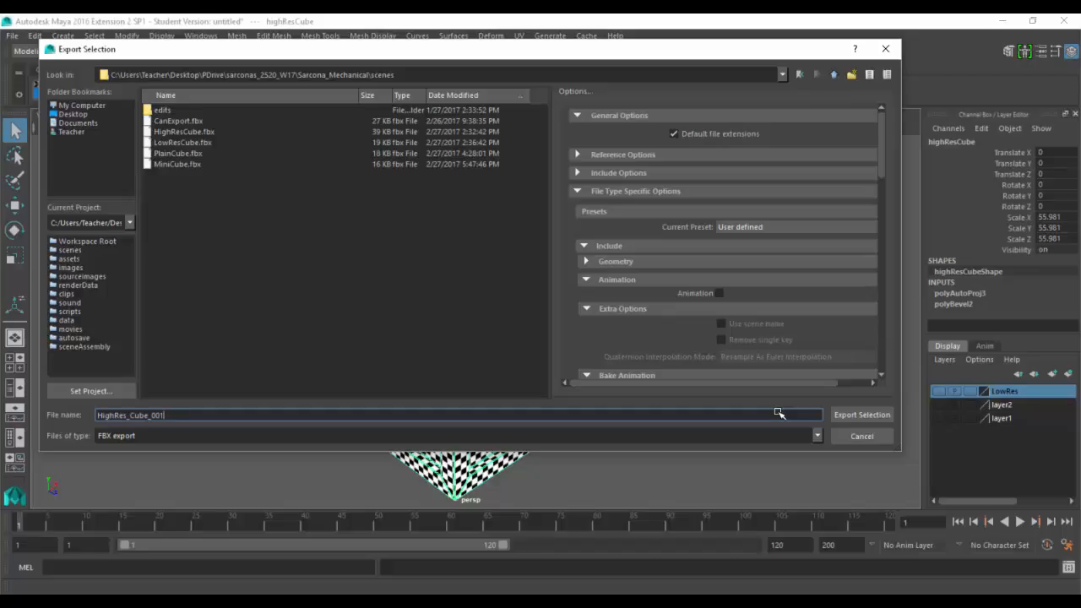
{"action": "left_click", "coordinate": [859, 414]}
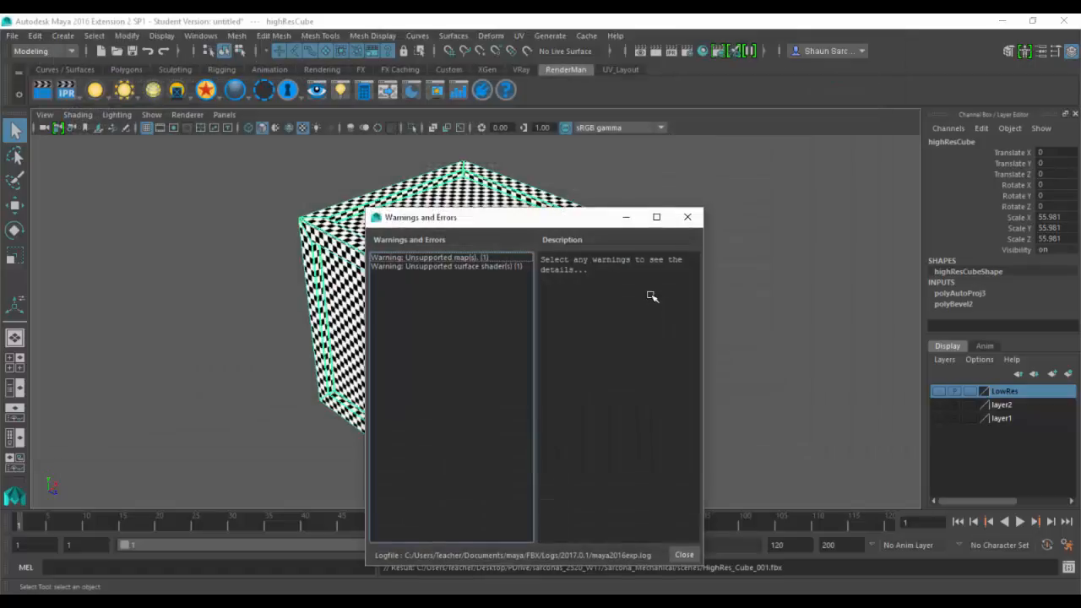
{"action": "left_click", "coordinate": [686, 218]}
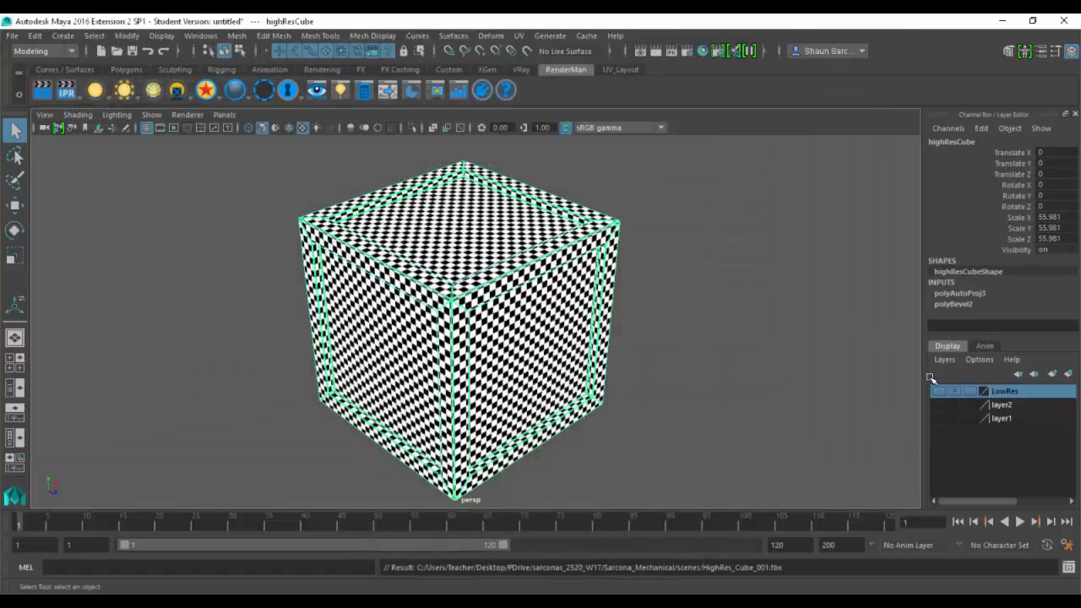
Step: Put highResCube on a new hidden display layer, then show the LowRes layer and select lowResCube
{"action": "left_click", "coordinate": [1069, 376]}
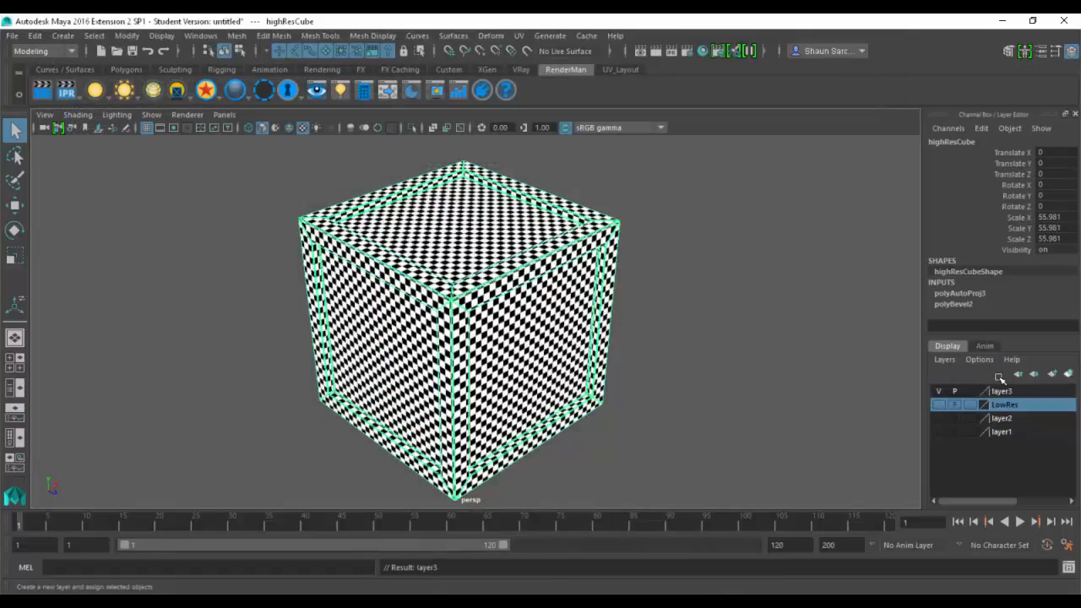
{"action": "left_click", "coordinate": [939, 391]}
{"action": "left_click", "coordinate": [939, 405]}
{"action": "left_click", "coordinate": [521, 262]}
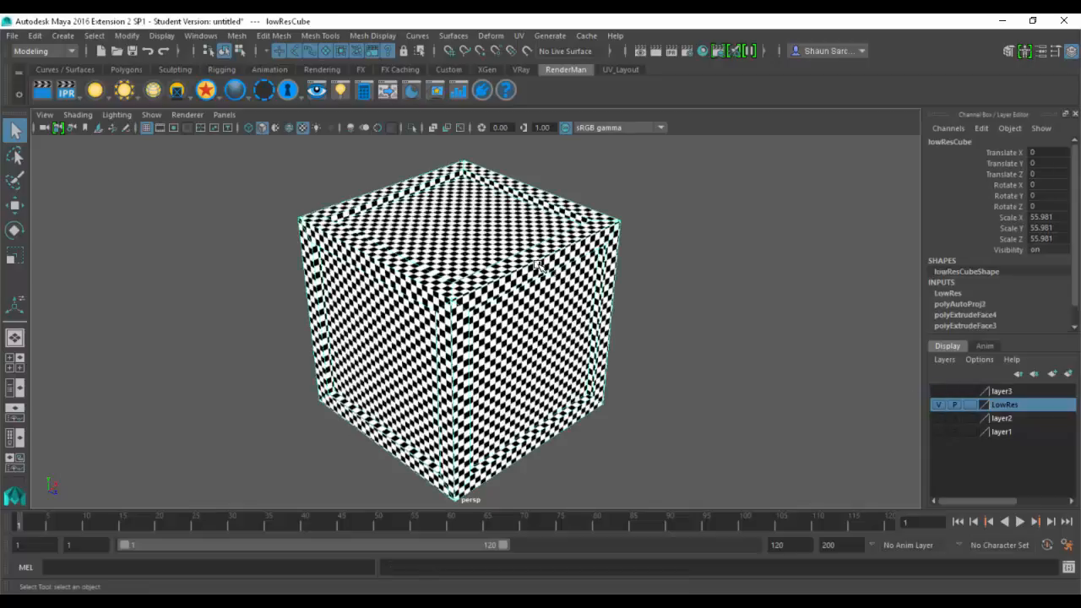
Step: Export the selected lowResCube as the FBX file LowRes_Cube_001 in the scenes folder and dismiss the export report
{"action": "left_click", "coordinate": [12, 36]}
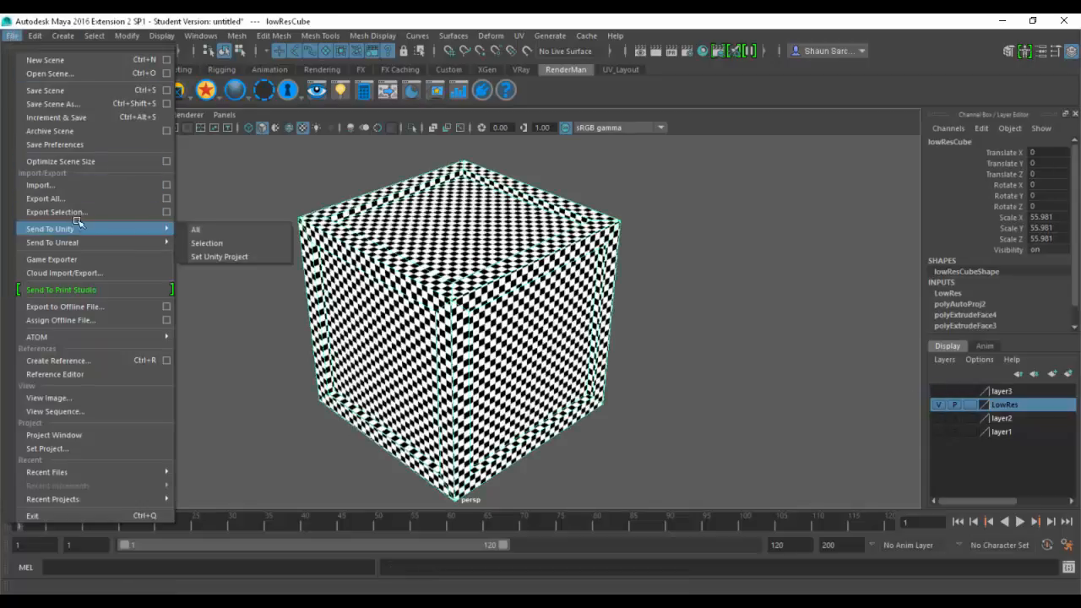
{"action": "left_click", "coordinate": [82, 212]}
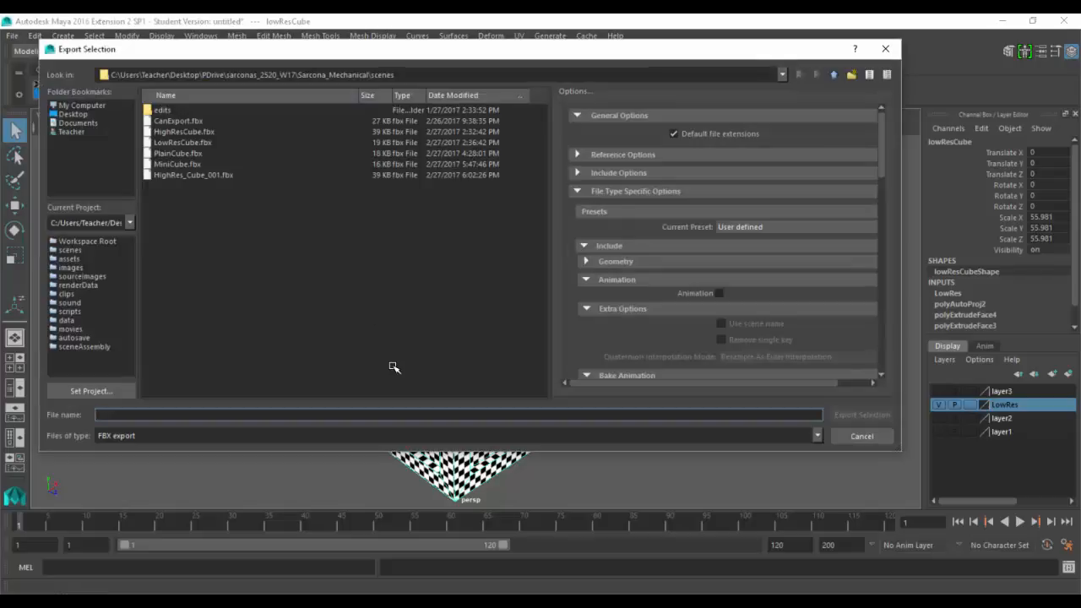
{"action": "type", "text": "LowRes"}
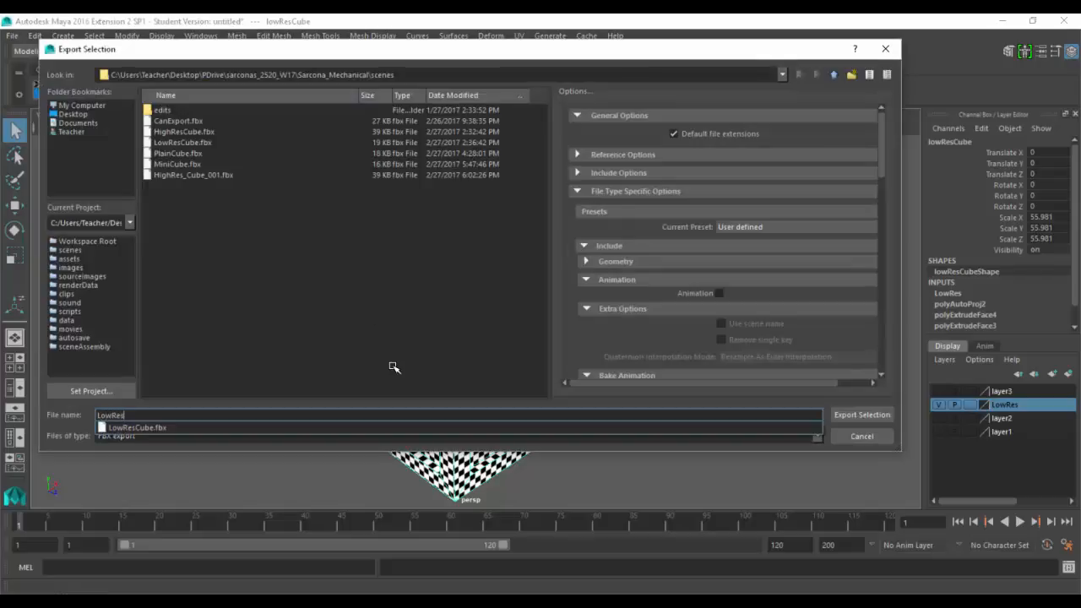
{"action": "type", "text": "_Cube_001"}
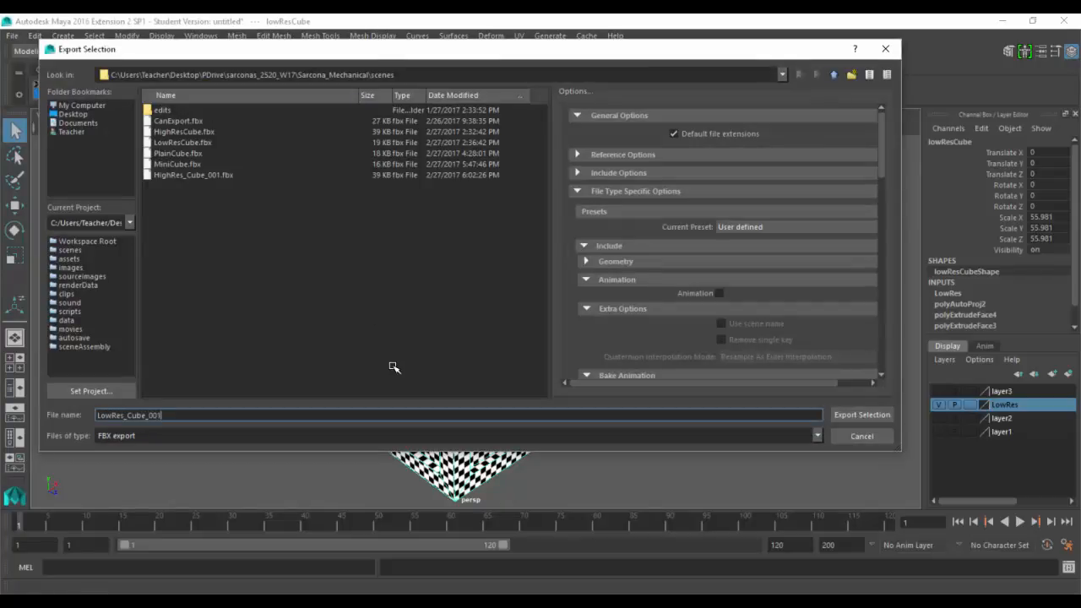
{"action": "key", "text": "Return"}
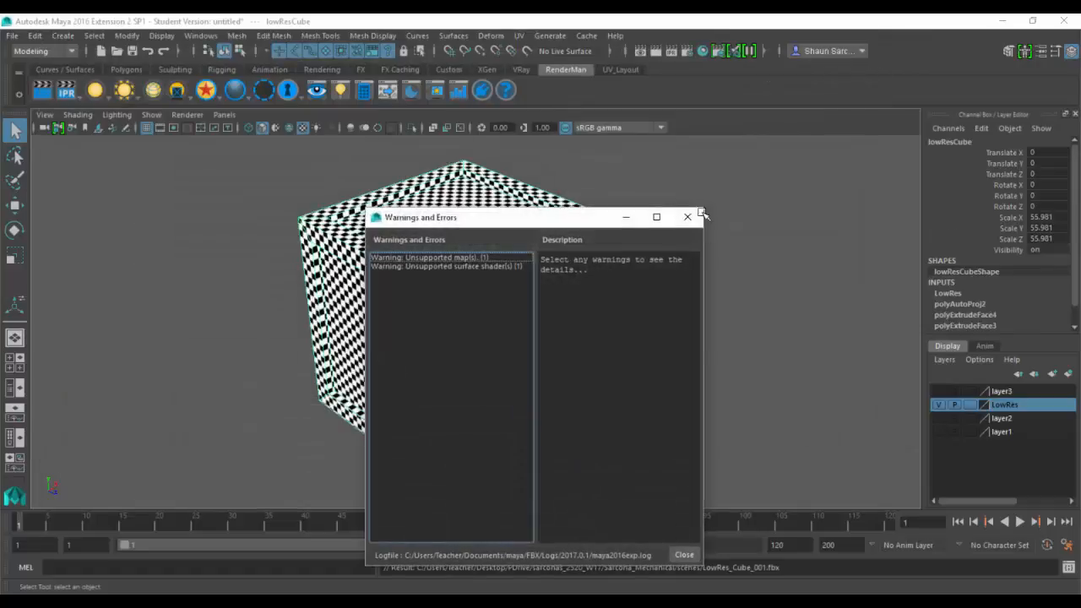
{"action": "left_click", "coordinate": [681, 210]}
Step: Switch to Substance Painter and save the open wooden crate project as SCube
{"action": "key", "text": "alt+Tab"}
{"action": "key", "text": "alt+Tab"}
{"action": "key", "text": "alt+Tab"}
{"action": "key", "text": "alt+Tab"}
{"action": "key", "text": "alt+Tab"}
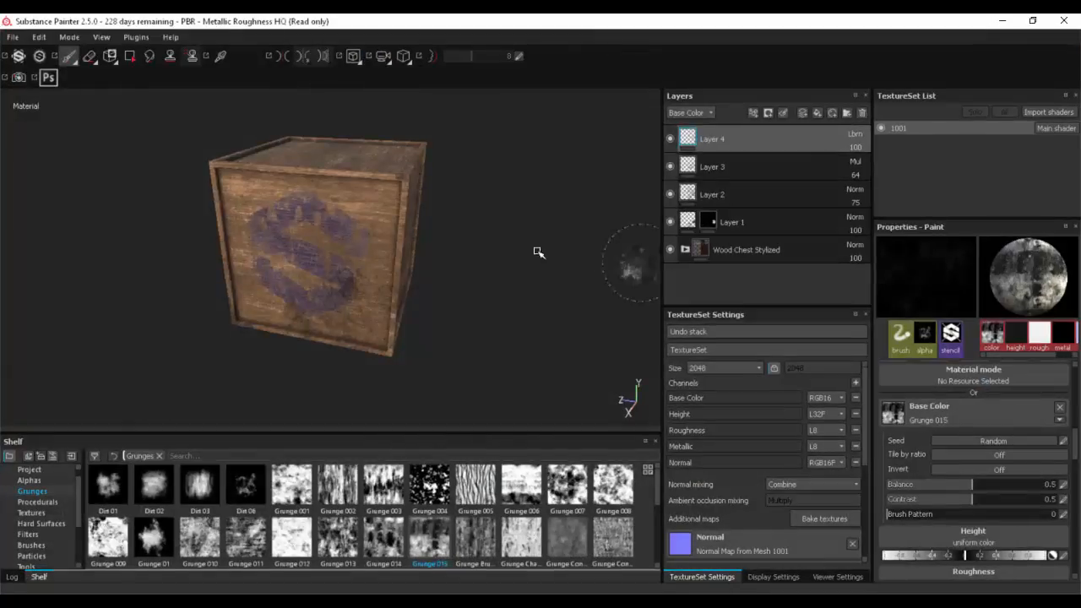
{"action": "left_click_drag", "start_coordinate": [513, 207], "coordinate": [454, 197], "text": "alt"}
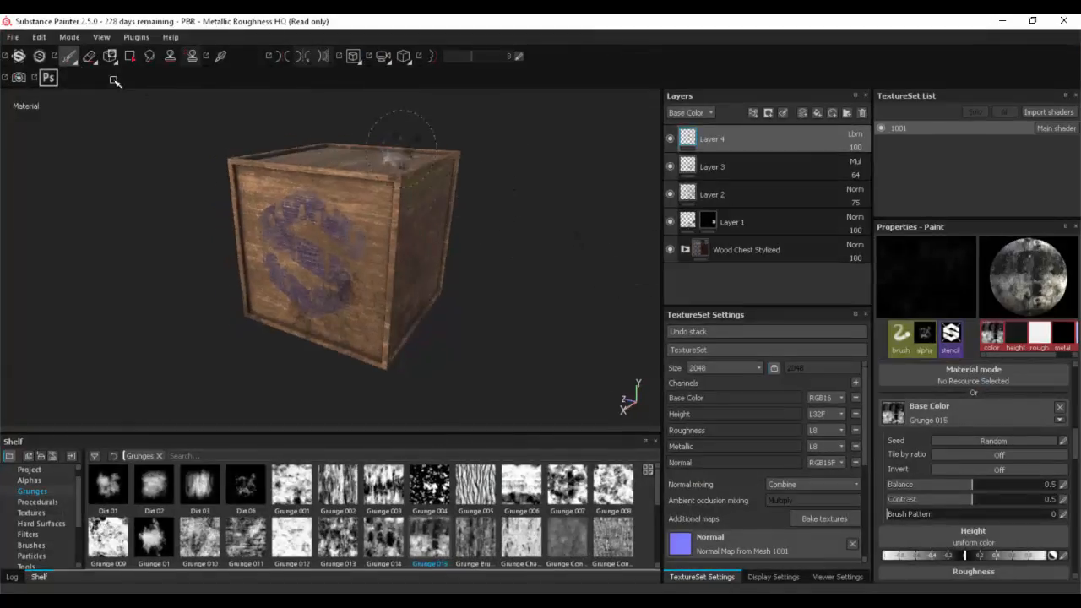
{"action": "left_click", "coordinate": [12, 37]}
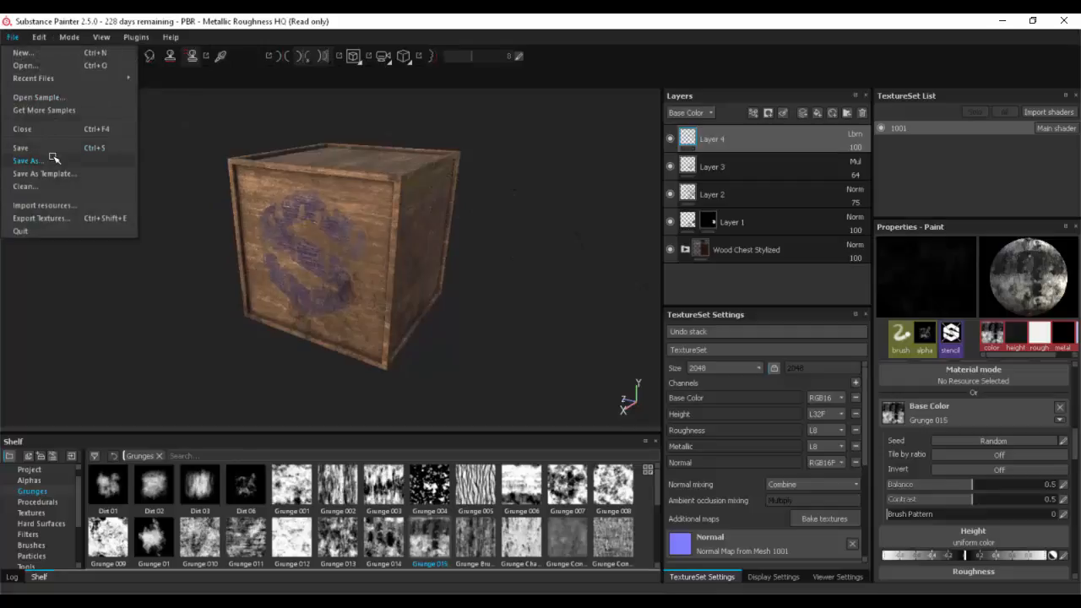
{"action": "left_click", "coordinate": [21, 148]}
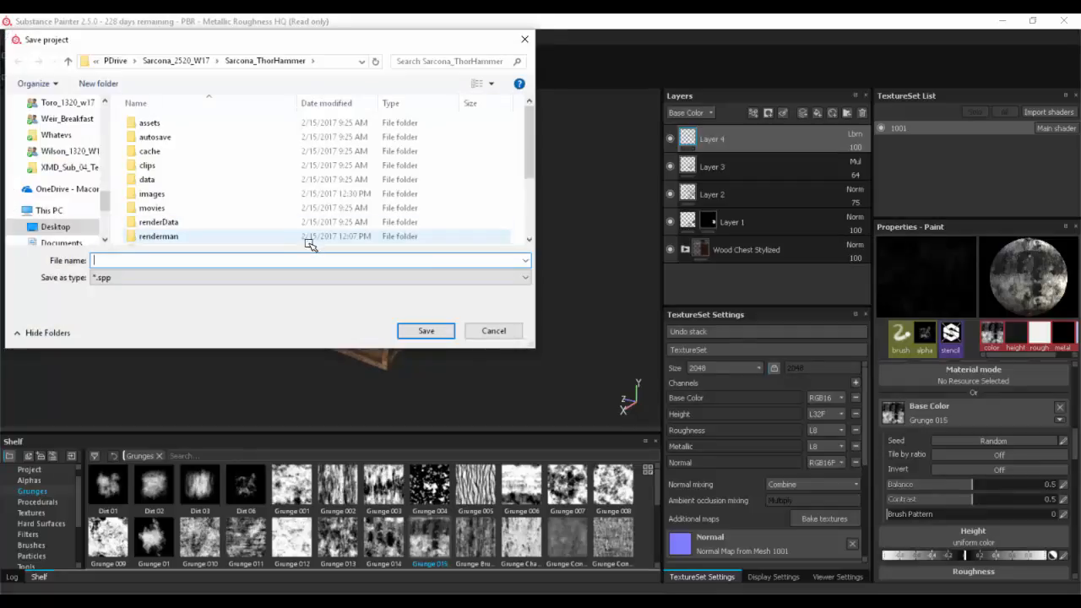
{"action": "type", "text": "SCrate"}
{"action": "key", "text": "Return"}
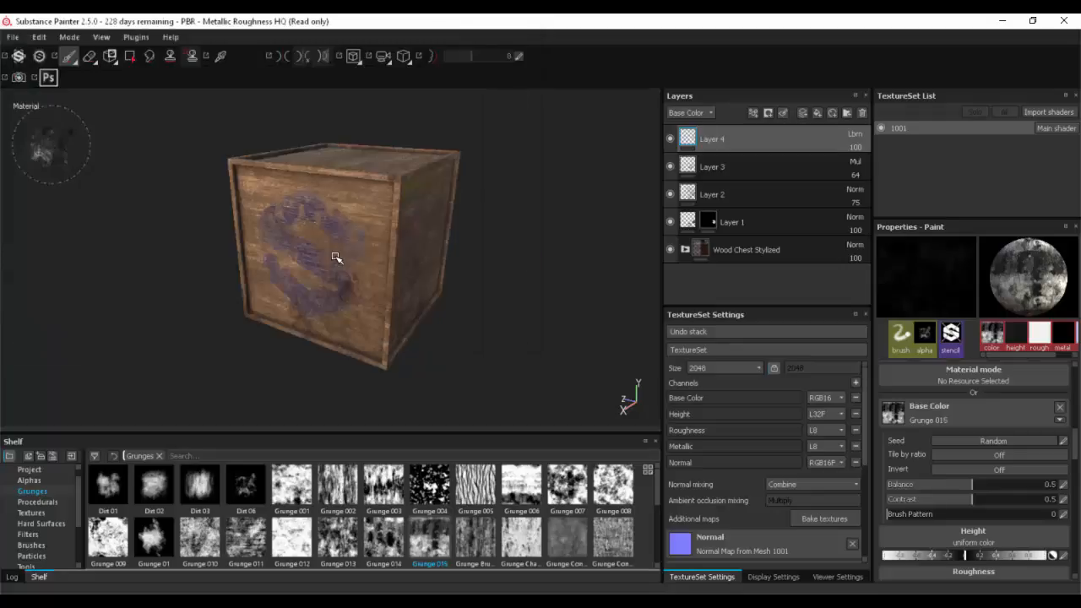
Step: Start a new project and choose LowRes_Cube_001.fbx from the scenes folder as its mesh
{"action": "left_click", "coordinate": [12, 36]}
{"action": "left_click", "coordinate": [19, 52]}
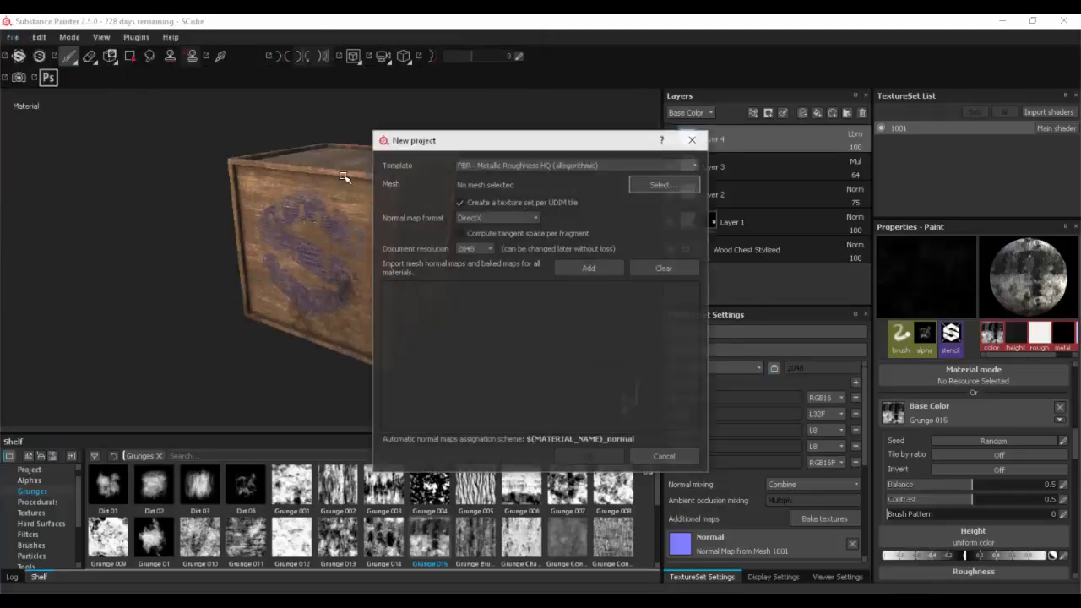
{"action": "left_click", "coordinate": [665, 184]}
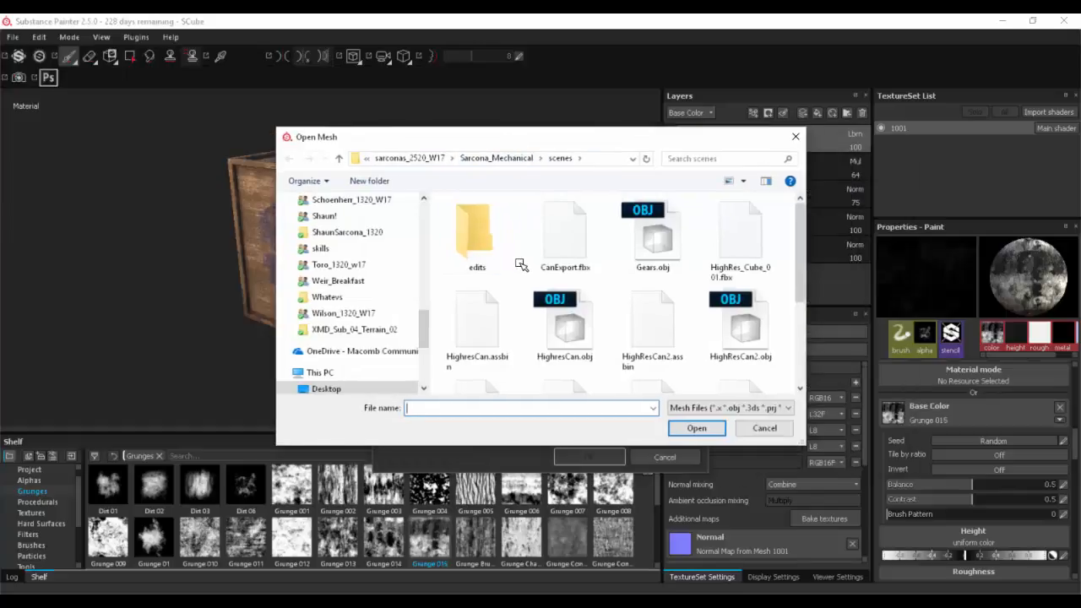
{"action": "scroll", "coordinate": [521, 265], "scroll_direction": "down", "scroll_amount": 1}
{"action": "type", "text": "lo"}
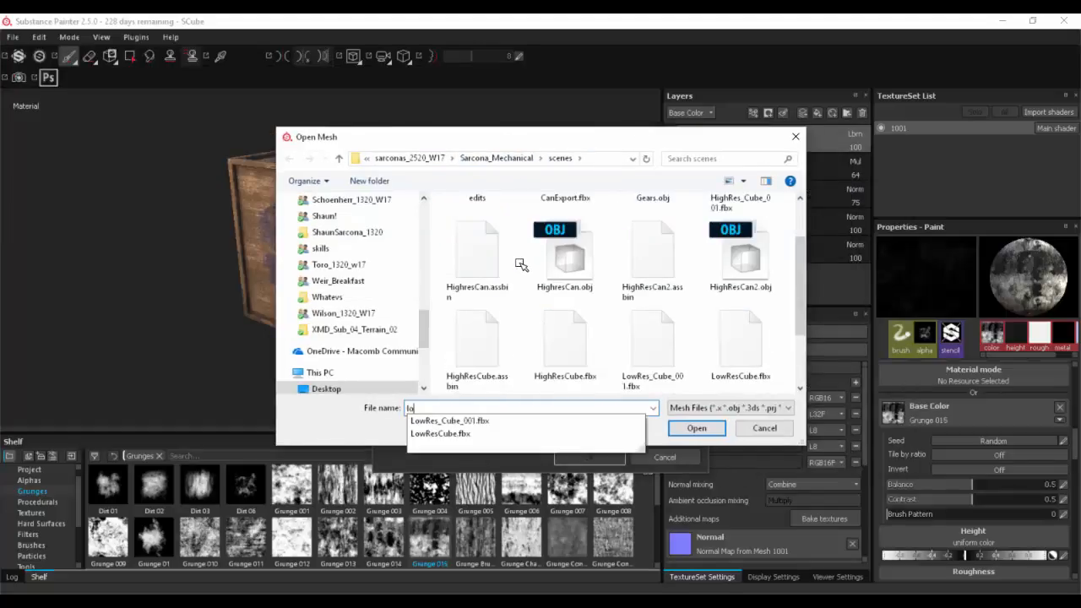
{"action": "left_click", "coordinate": [481, 420]}
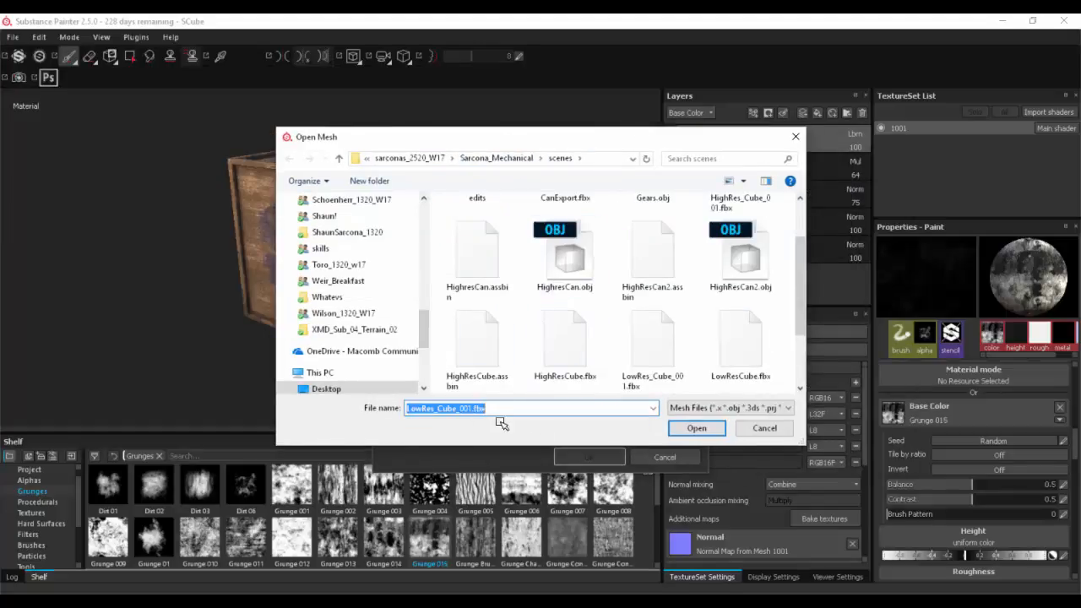
{"action": "left_click", "coordinate": [696, 428]}
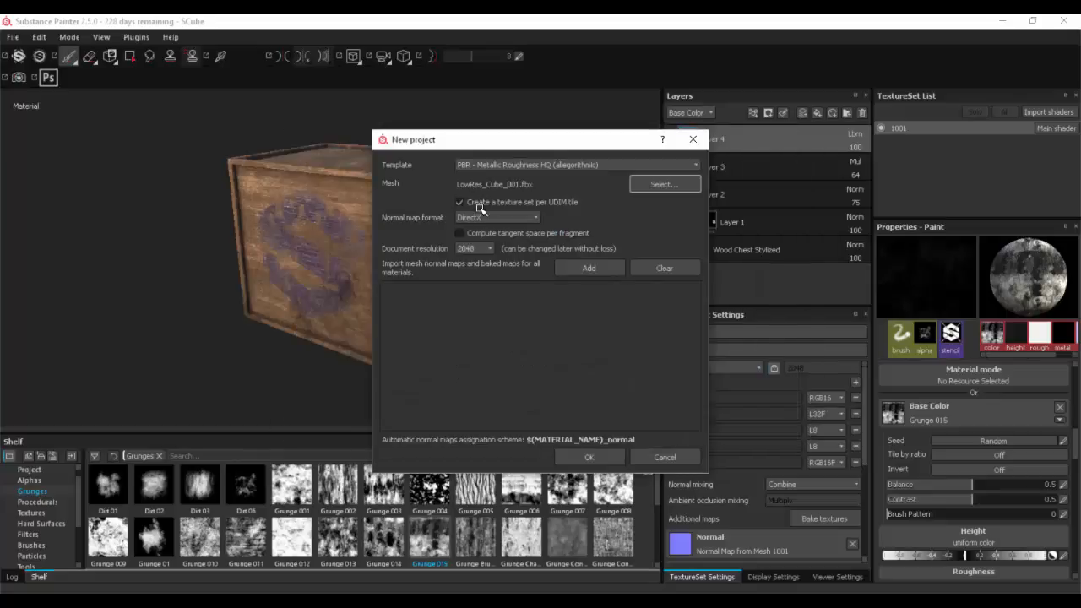
Step: Keep the DirectX normal map format and the PBR - Metallic Roughness HQ template, and create the project
{"action": "left_click", "coordinate": [510, 217]}
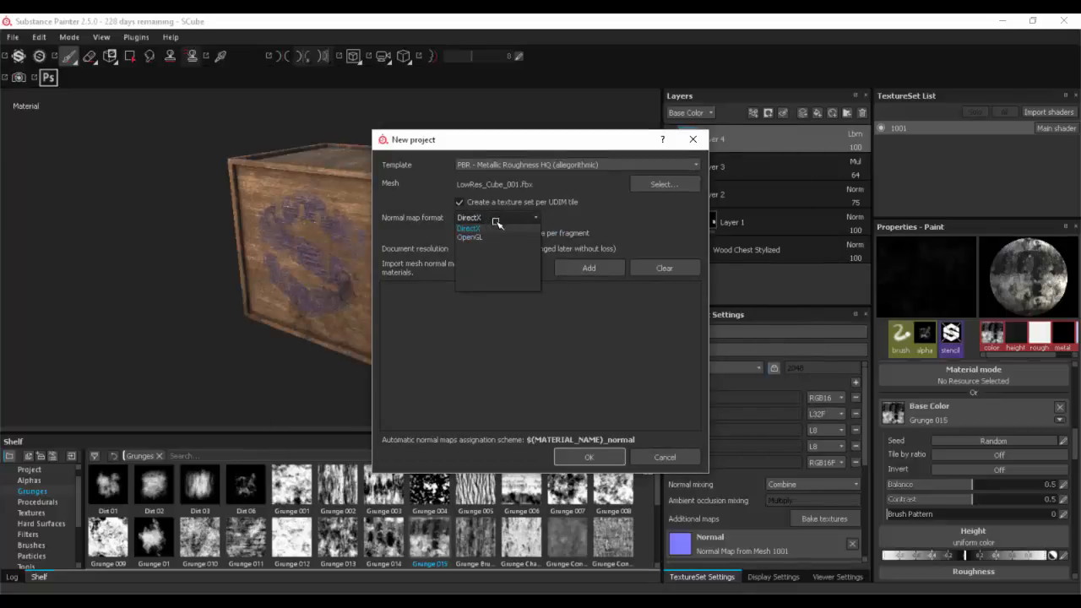
{"action": "left_click", "coordinate": [543, 221]}
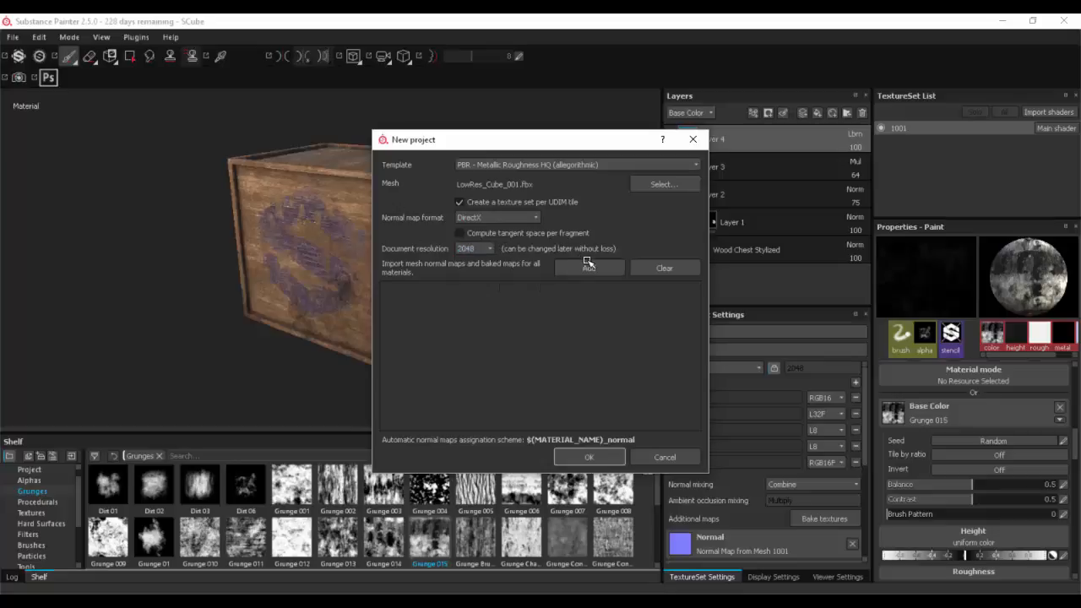
{"action": "left_click", "coordinate": [596, 164]}
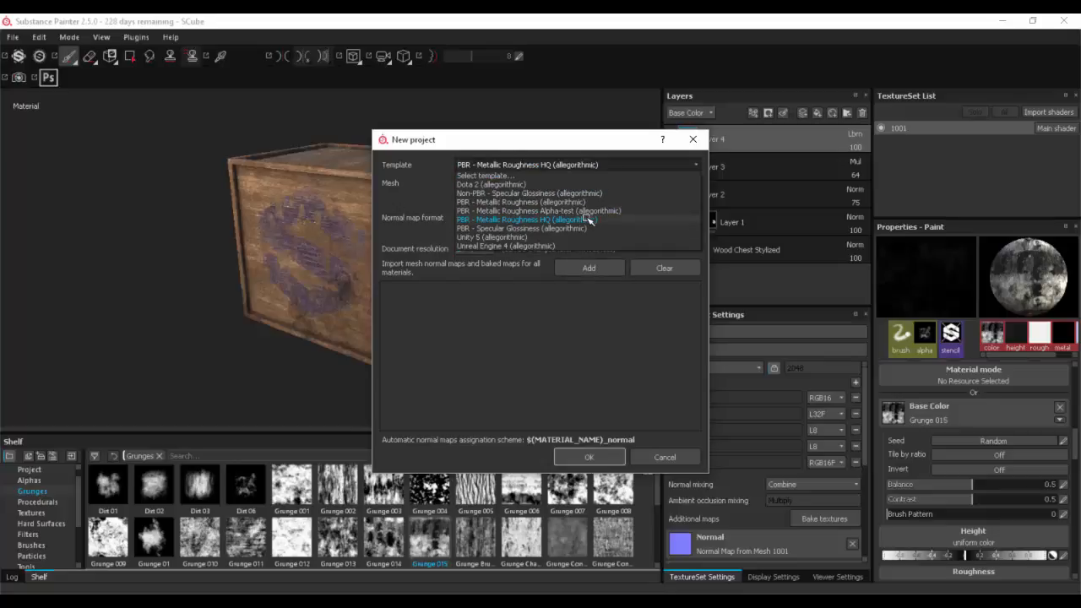
{"action": "left_click", "coordinate": [588, 219]}
{"action": "left_click", "coordinate": [586, 455]}
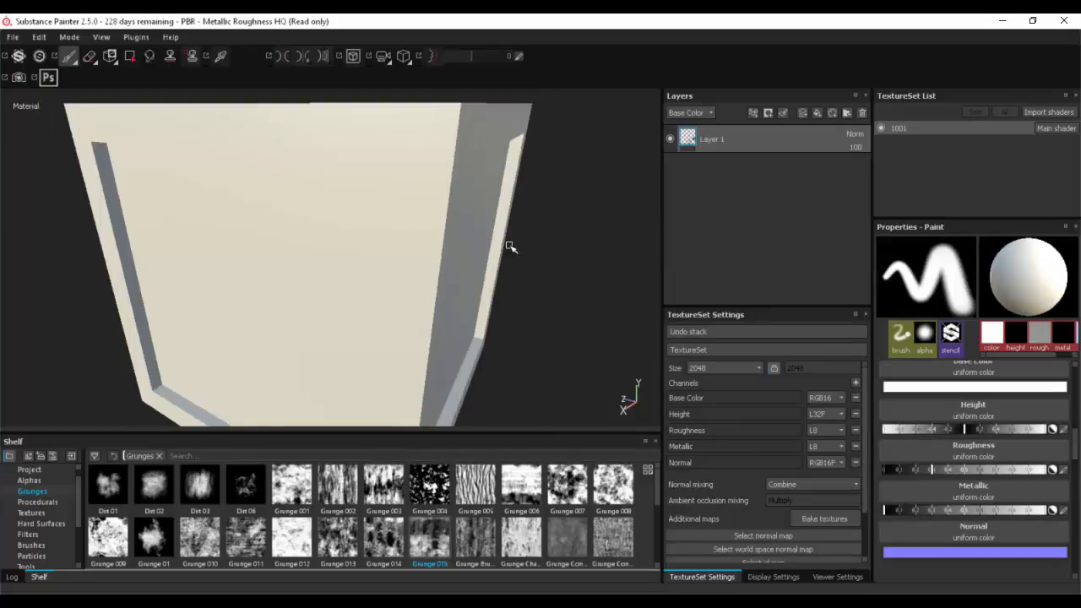
Step: Frame the whole low-resolution crate and open the texture baking settings for texture set 1001
{"action": "right_click_drag", "start_coordinate": [510, 247], "coordinate": [313, 217], "text": "alt"}
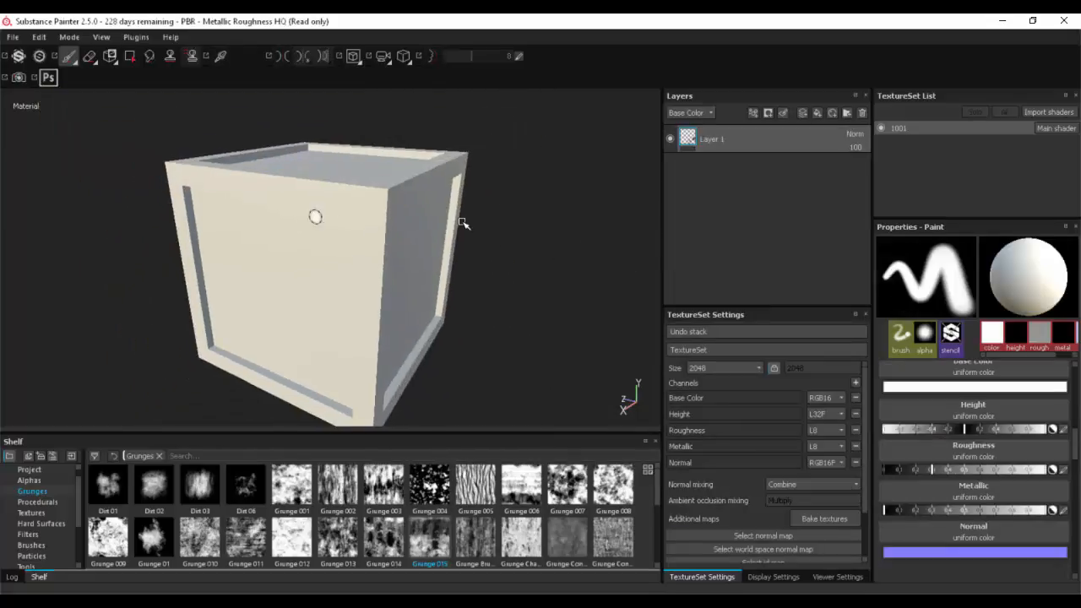
{"action": "left_click_drag", "start_coordinate": [498, 229], "coordinate": [431, 233], "text": "alt"}
{"action": "right_click_drag", "start_coordinate": [431, 233], "coordinate": [308, 219], "text": "alt"}
{"action": "left_click_drag", "start_coordinate": [400, 230], "coordinate": [423, 234], "text": "alt"}
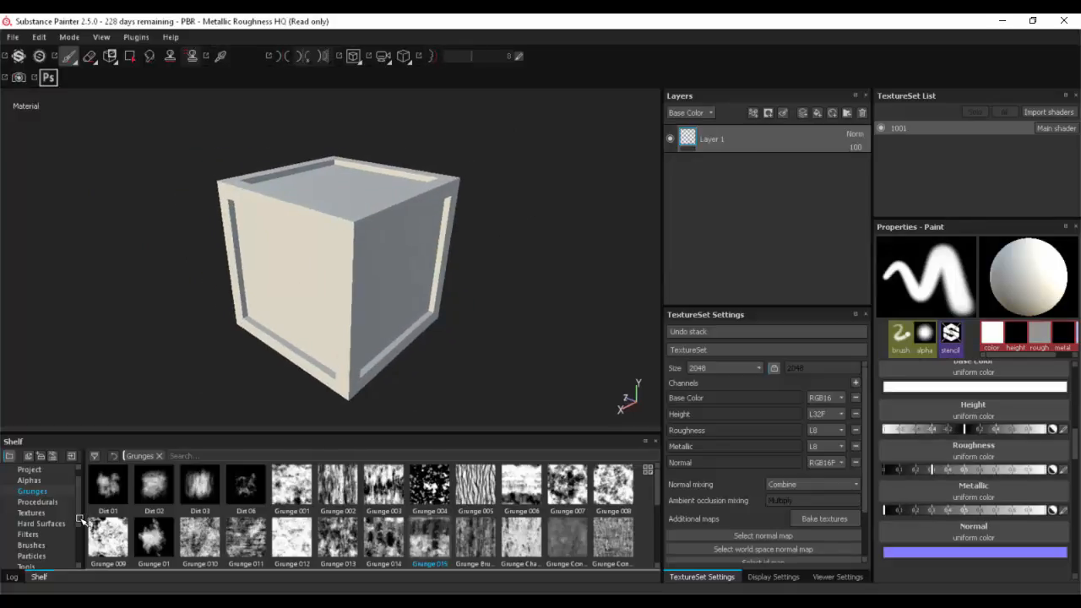
{"action": "left_click_drag", "start_coordinate": [78, 526], "coordinate": [79, 565]}
{"action": "left_click", "coordinate": [821, 517]}
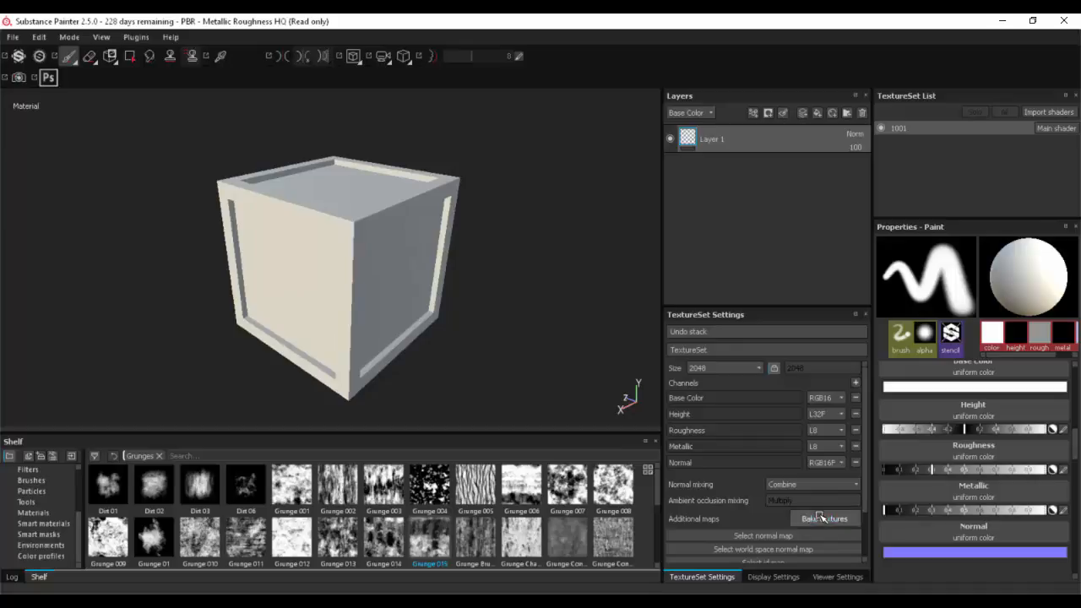
{"action": "left_click_drag", "start_coordinate": [566, 82], "coordinate": [438, 82]}
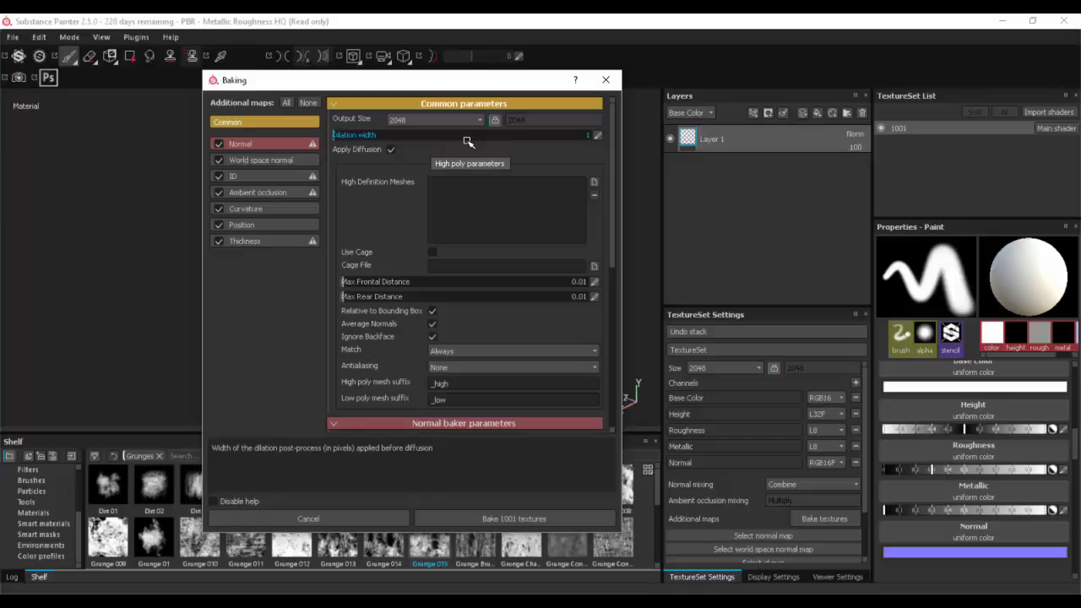
Step: Load HighRes_Cube_001.fbx as the high definition mesh and set the bake output size to 4096
{"action": "left_click", "coordinate": [595, 182]}
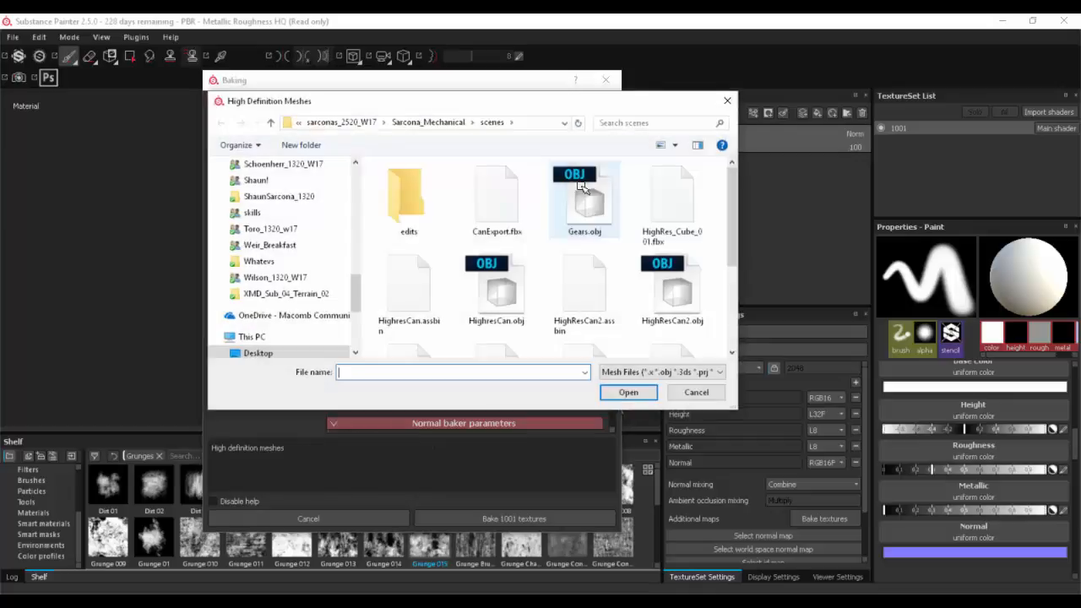
{"action": "double_click", "coordinate": [674, 195]}
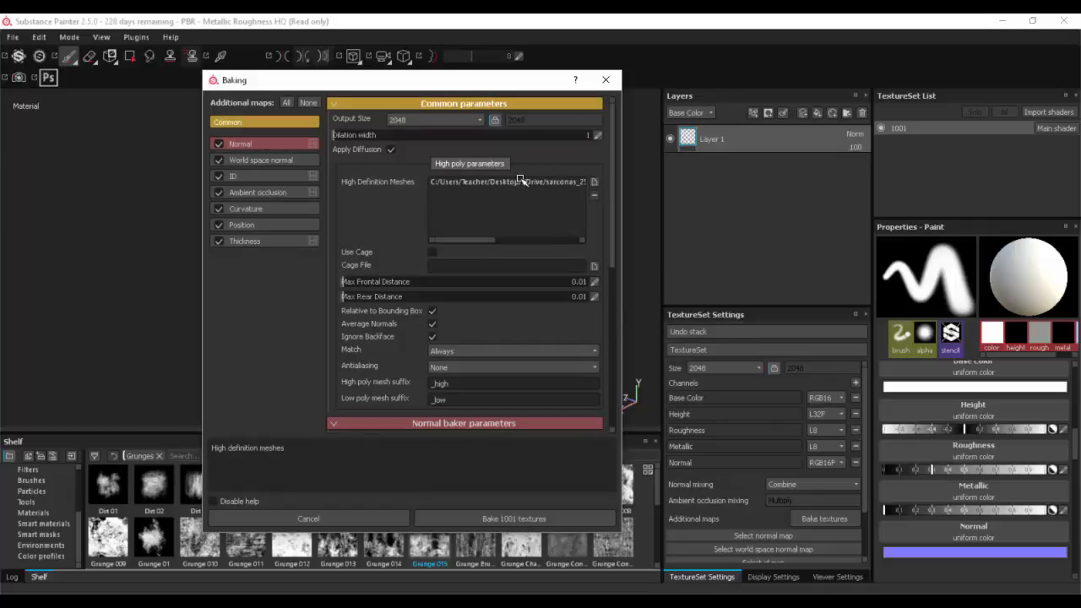
{"action": "left_click", "coordinate": [439, 121]}
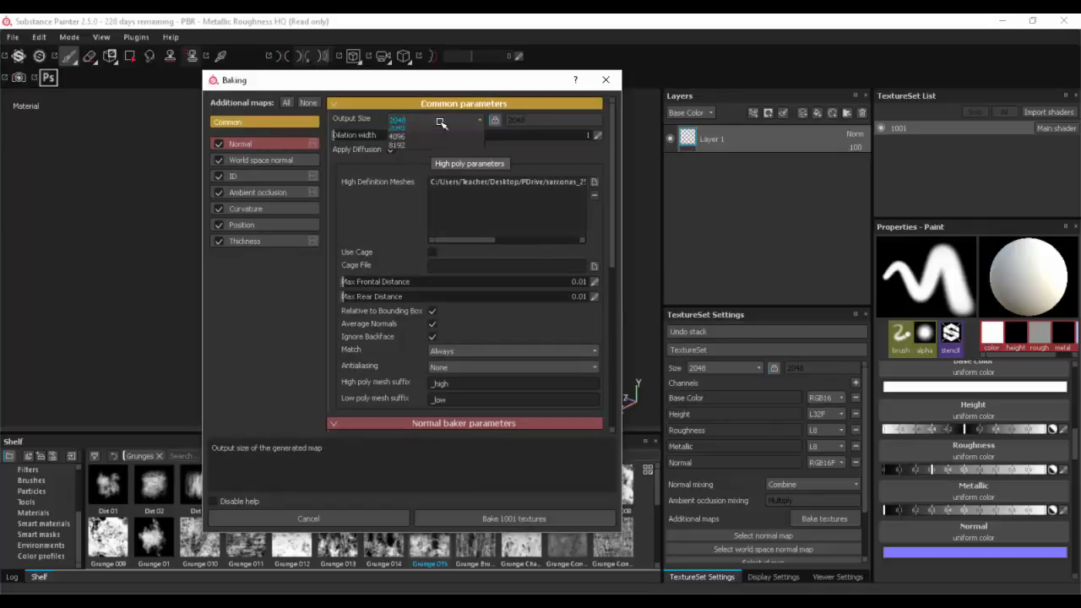
{"action": "left_click", "coordinate": [414, 192]}
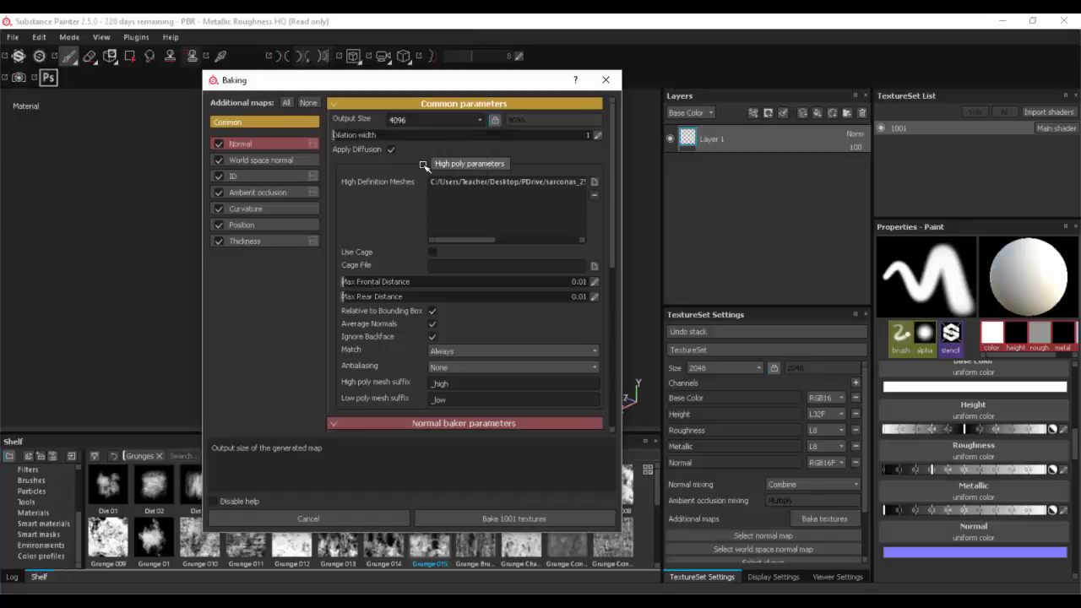
Step: Review the baker parameters of the additional maps from world space normal to thickness, and bake the 1001 textures
{"action": "left_click", "coordinate": [275, 159]}
{"action": "left_click", "coordinate": [268, 176]}
{"action": "left_click", "coordinate": [267, 194]}
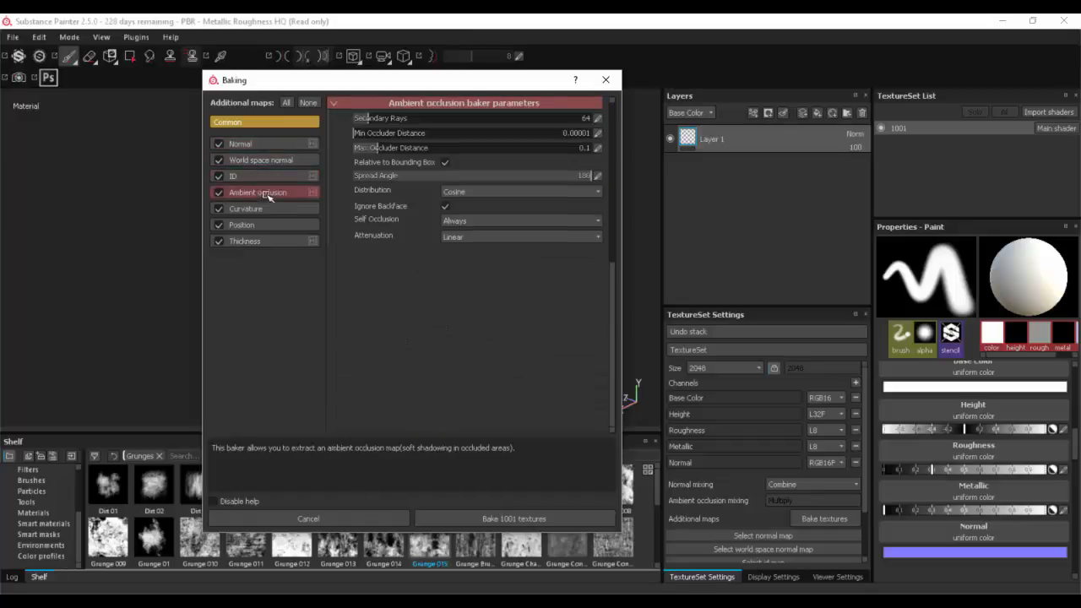
{"action": "left_click", "coordinate": [264, 208]}
{"action": "left_click", "coordinate": [262, 224]}
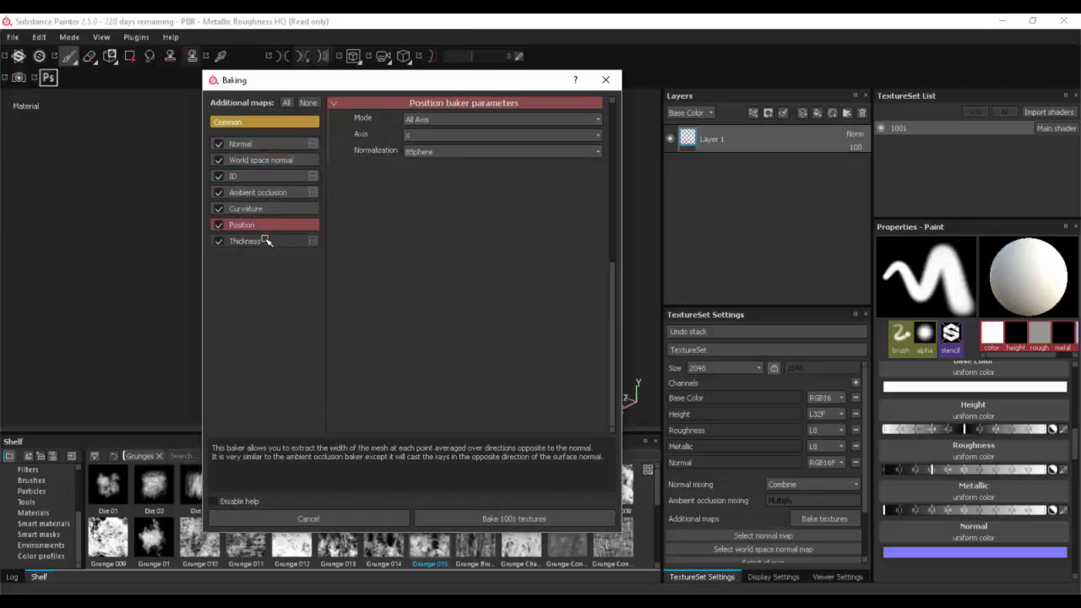
{"action": "left_click", "coordinate": [267, 241]}
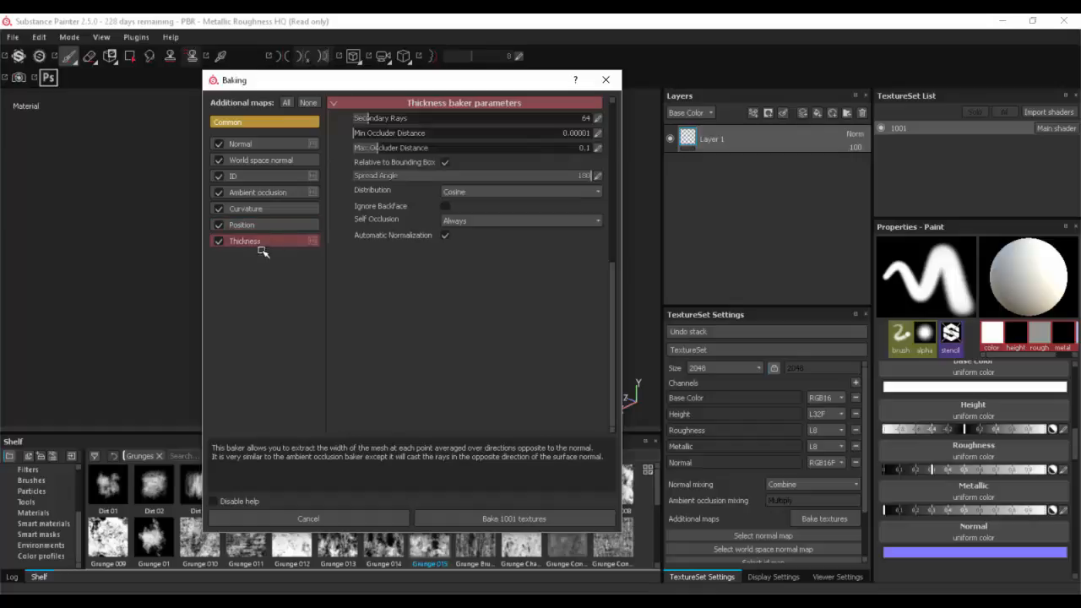
{"action": "left_click", "coordinate": [471, 519]}
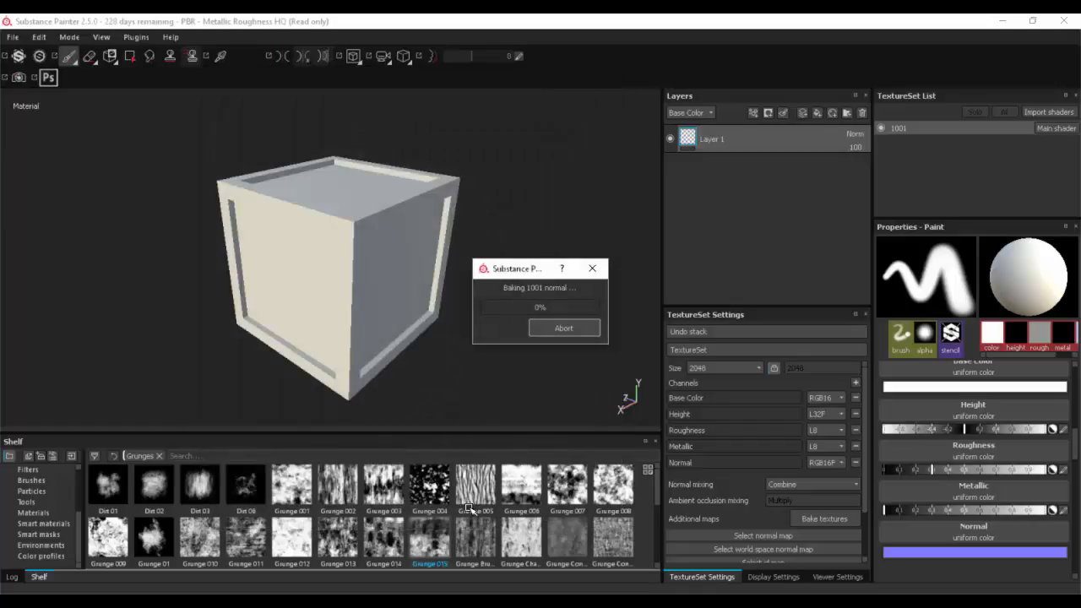
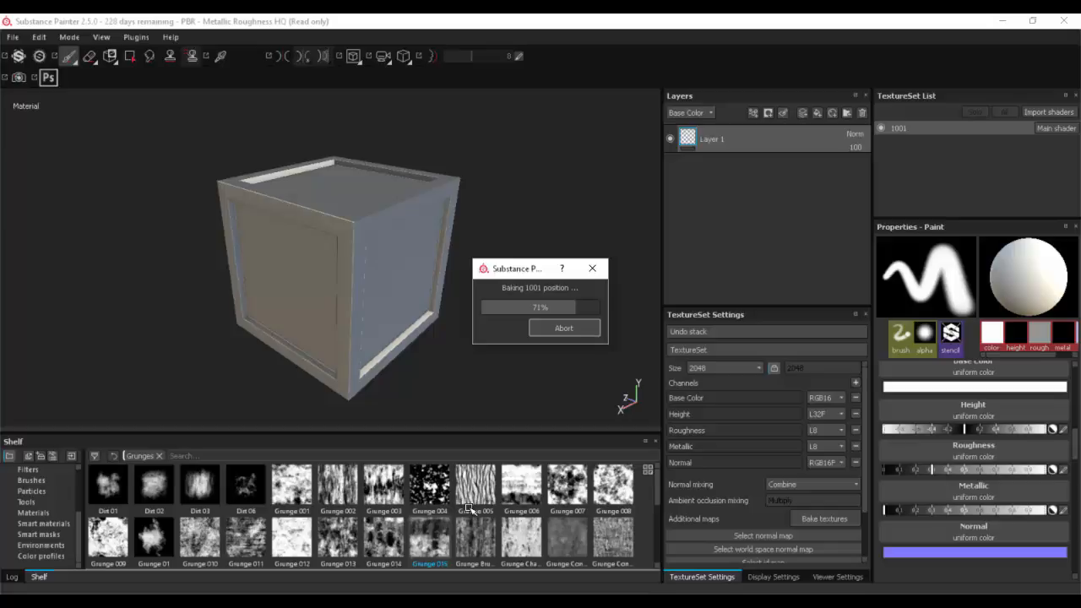
Step: Switch to Chrome and search Google Images for "game art wireframe" in a new tab
{"action": "key", "text": "alt+Tab"}
{"action": "key", "text": "alt+Tab"}
{"action": "key", "text": "alt+Tab"}
{"action": "key", "text": "alt+Tab"}
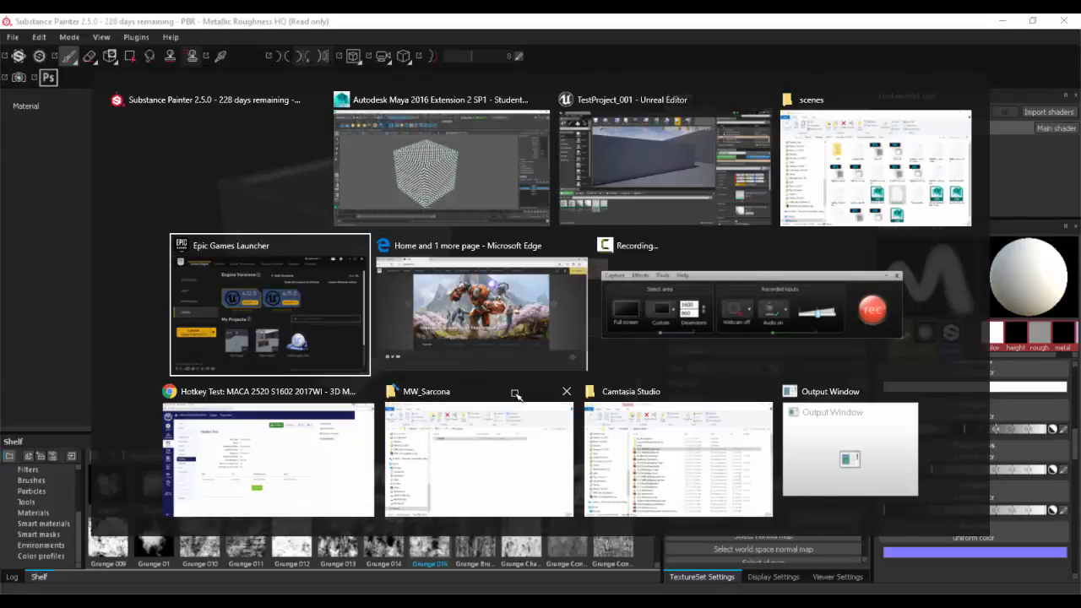
{"action": "key", "text": "alt+Tab"}
{"action": "key", "text": "alt+Tab"}
{"action": "key", "text": "alt+shift+Tab"}
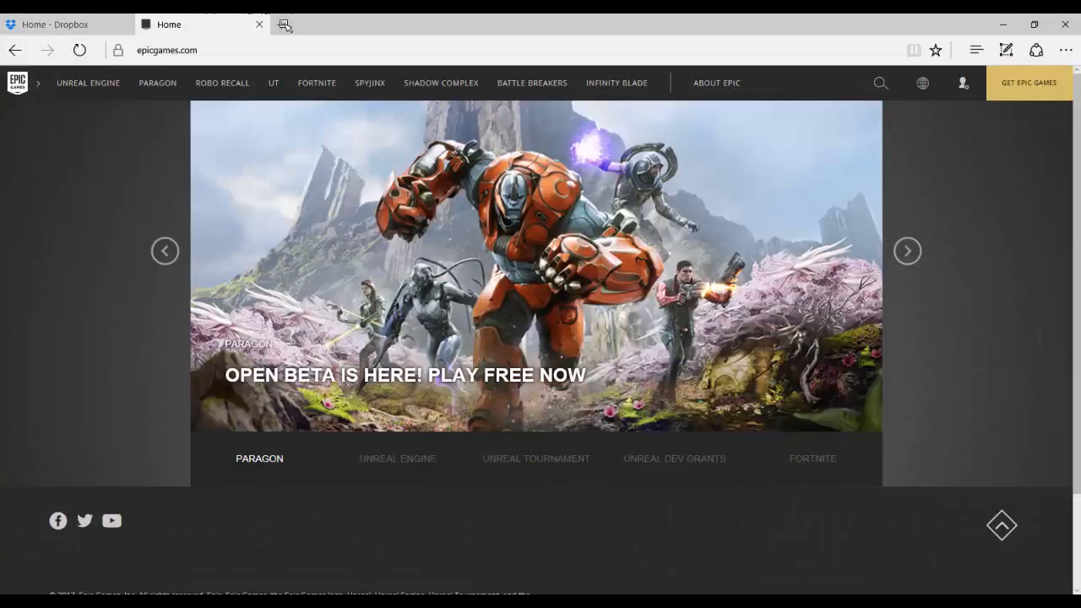
{"action": "left_click", "coordinate": [281, 24]}
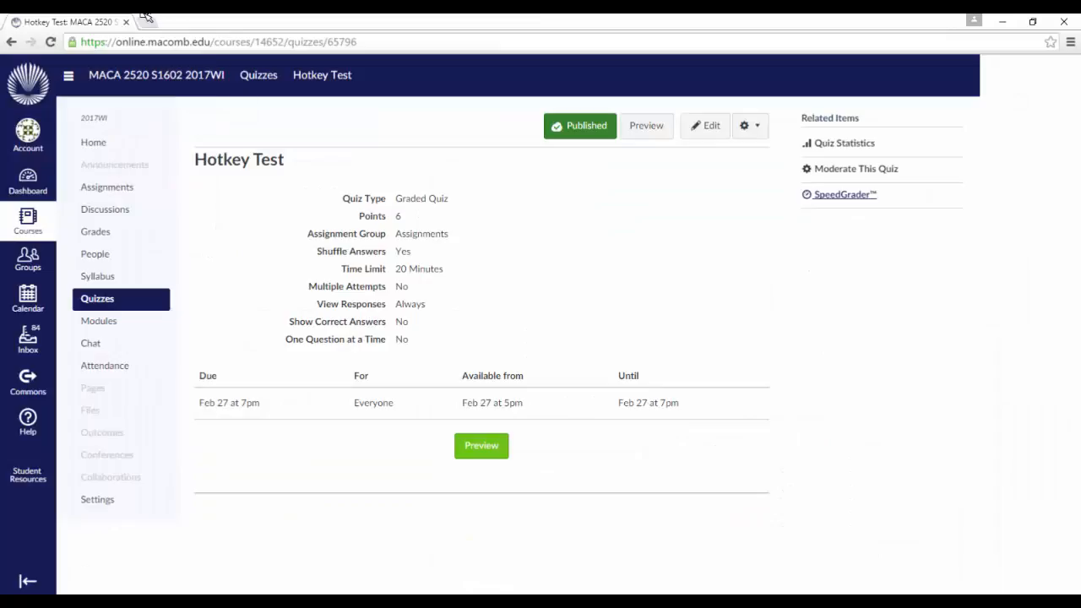
{"action": "left_click", "coordinate": [146, 19]}
{"action": "type", "text": "game"}
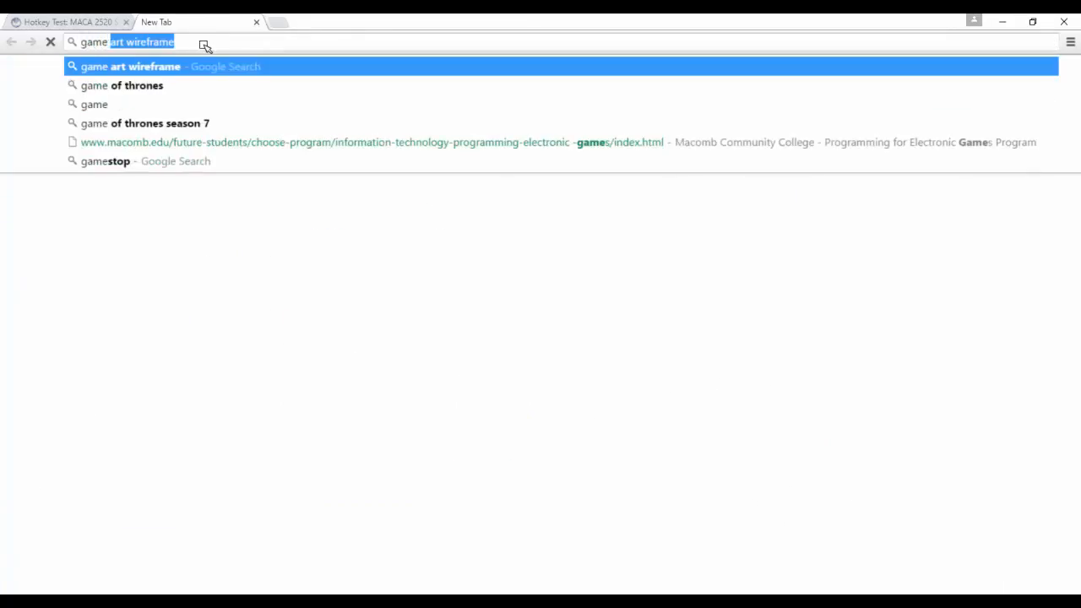
{"action": "key", "text": "Return"}
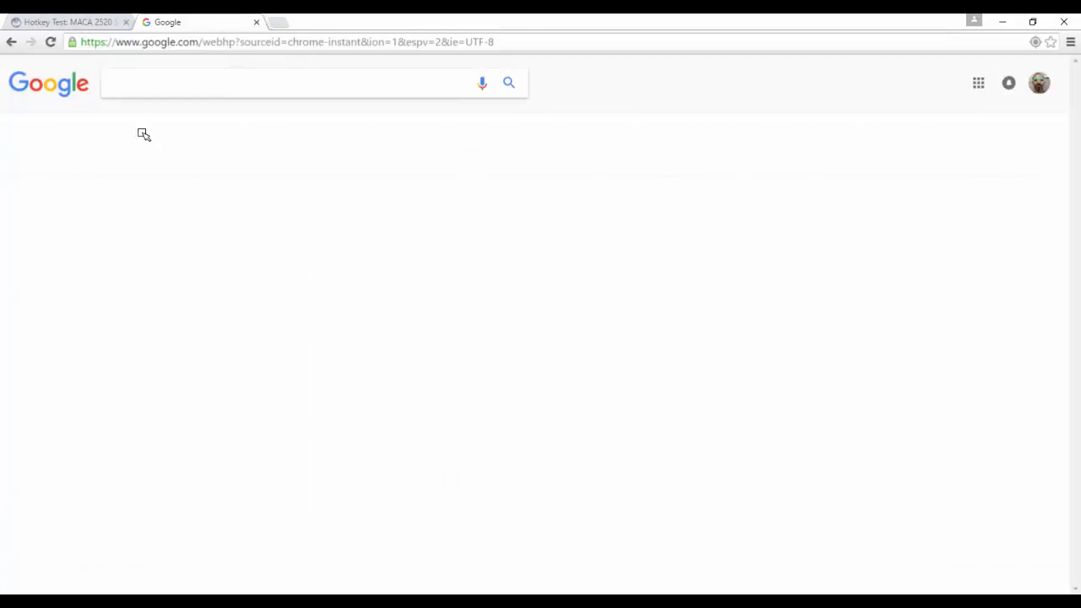
{"action": "left_click", "coordinate": [159, 123]}
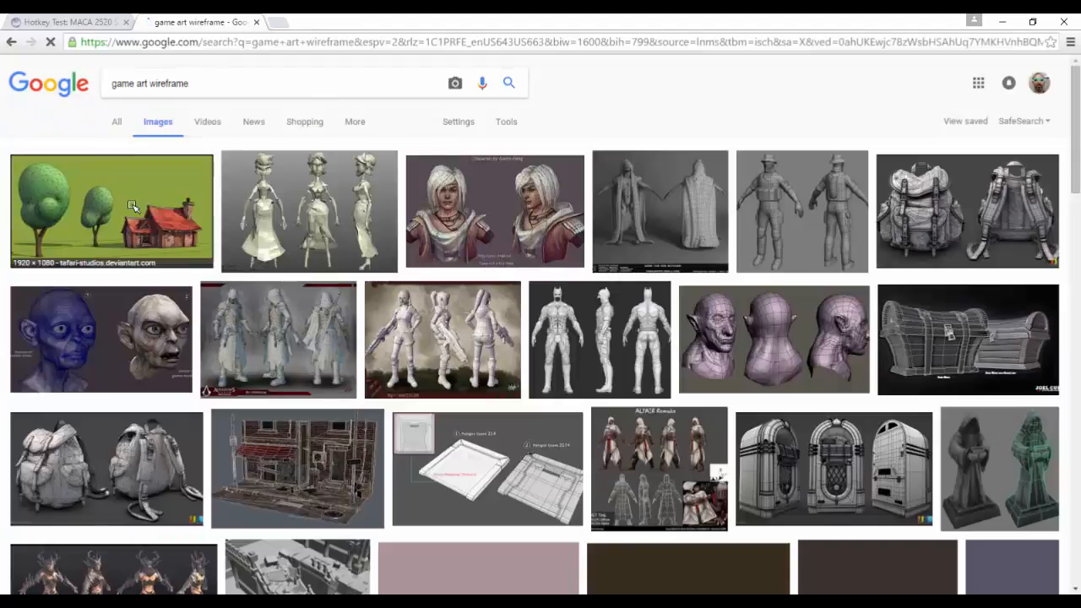
Step: Examine the first wireframe image results and view the Gollum cinematic-versus-game model comparison at full size
{"action": "left_click", "coordinate": [133, 207]}
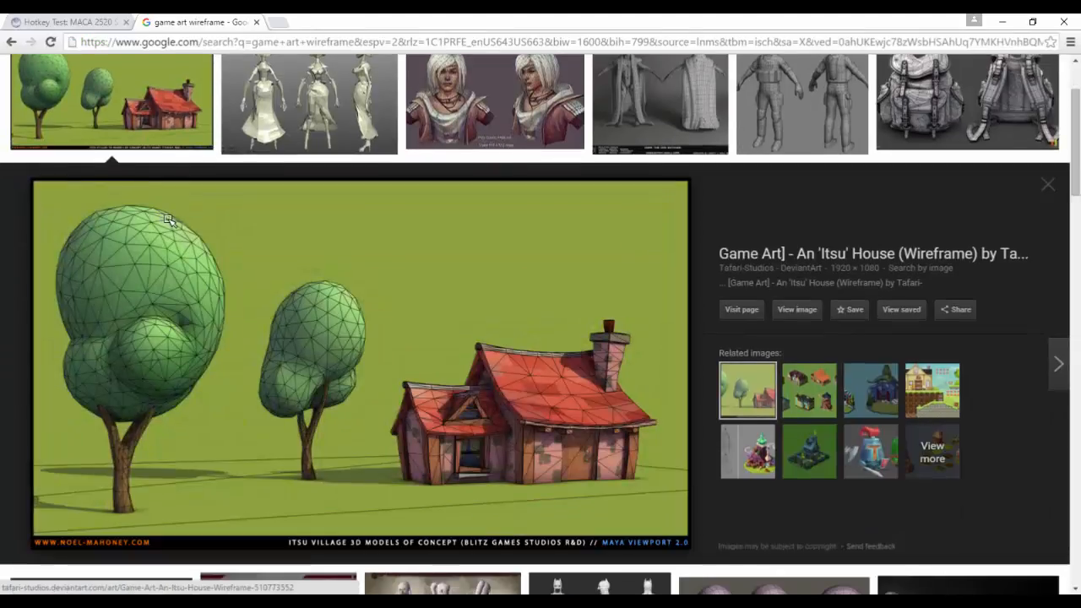
{"action": "key", "text": "Right"}
{"action": "key", "text": "Right"}
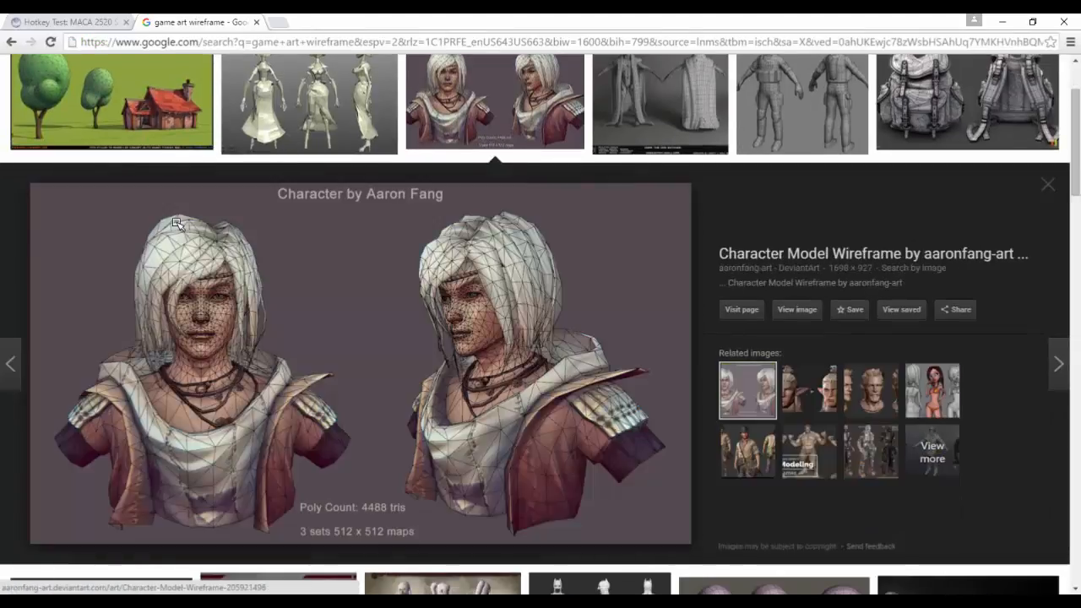
{"action": "key", "text": "Right"}
{"action": "key", "text": "Right"}
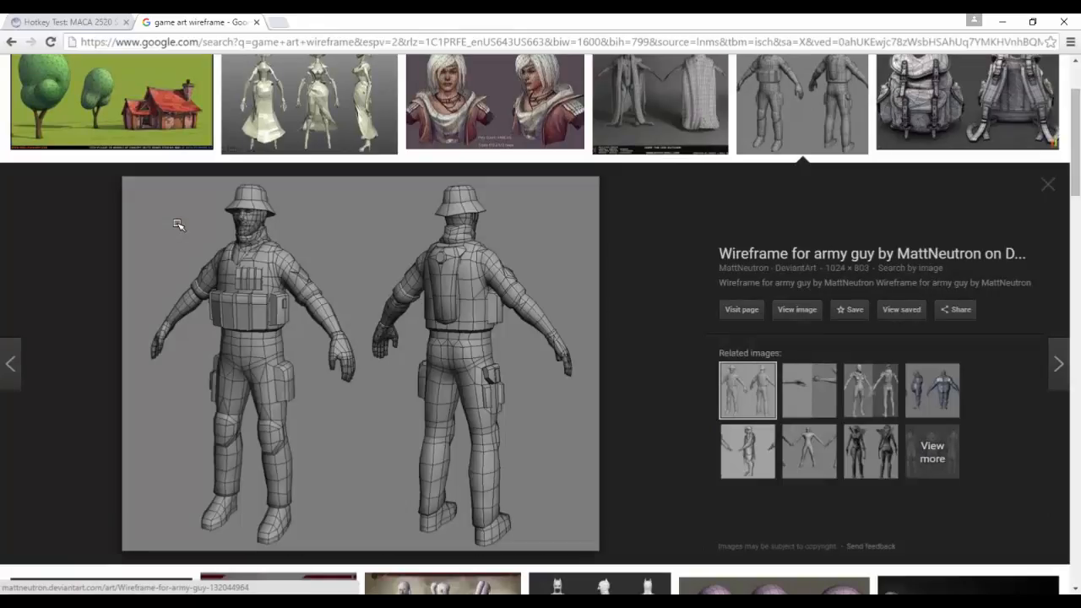
{"action": "key", "text": "Right"}
{"action": "key", "text": "Left"}
{"action": "key", "text": "Right"}
{"action": "key", "text": "Right"}
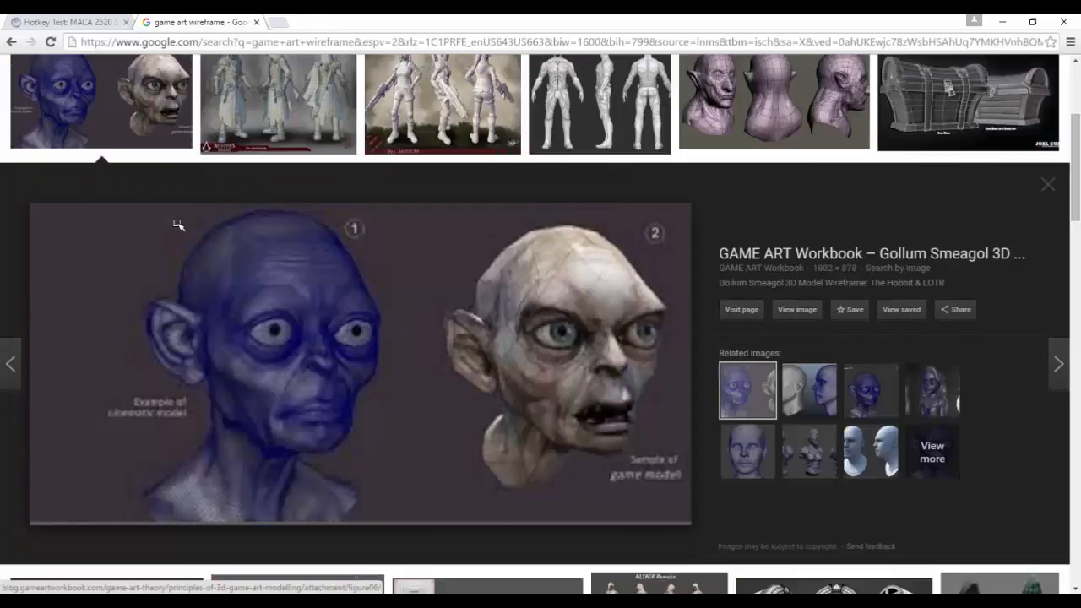
{"action": "left_click", "coordinate": [782, 311]}
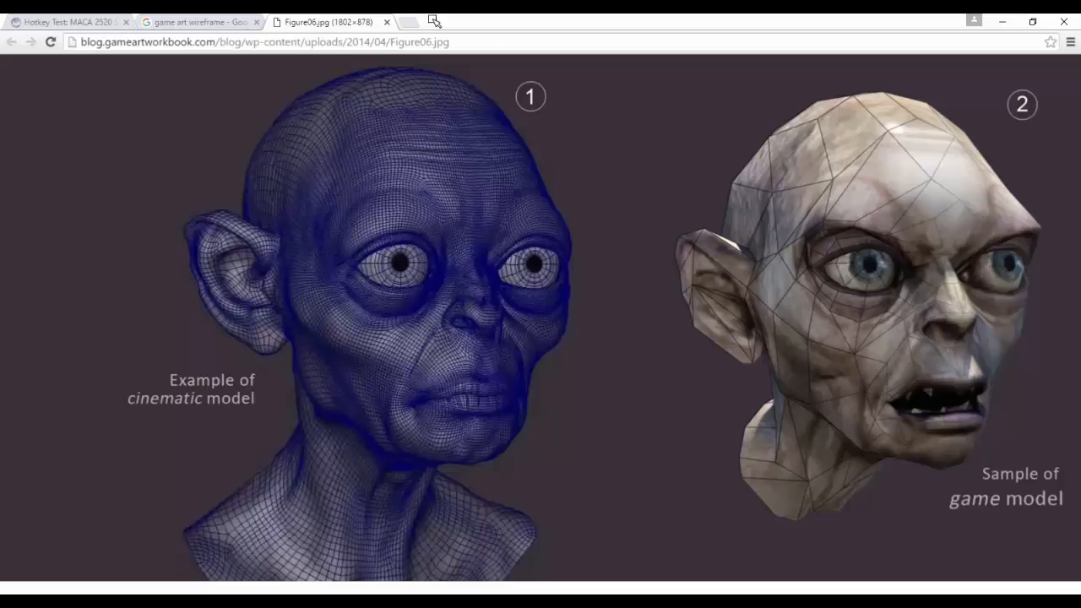
{"action": "left_click", "coordinate": [388, 24]}
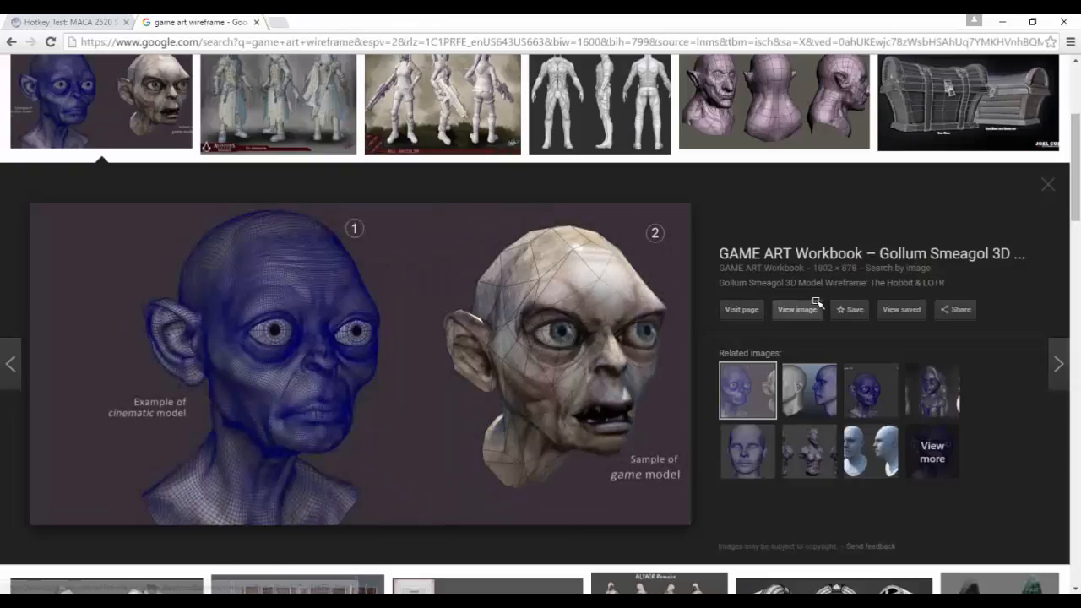
Step: Examine the following results, including the treasure chest and low-poly backpack wireframes, and open the sci-fi floor polygon comparison at full size
{"action": "key", "text": "Right"}
{"action": "key", "text": "Right"}
{"action": "key", "text": "Right"}
{"action": "key", "text": "Right"}
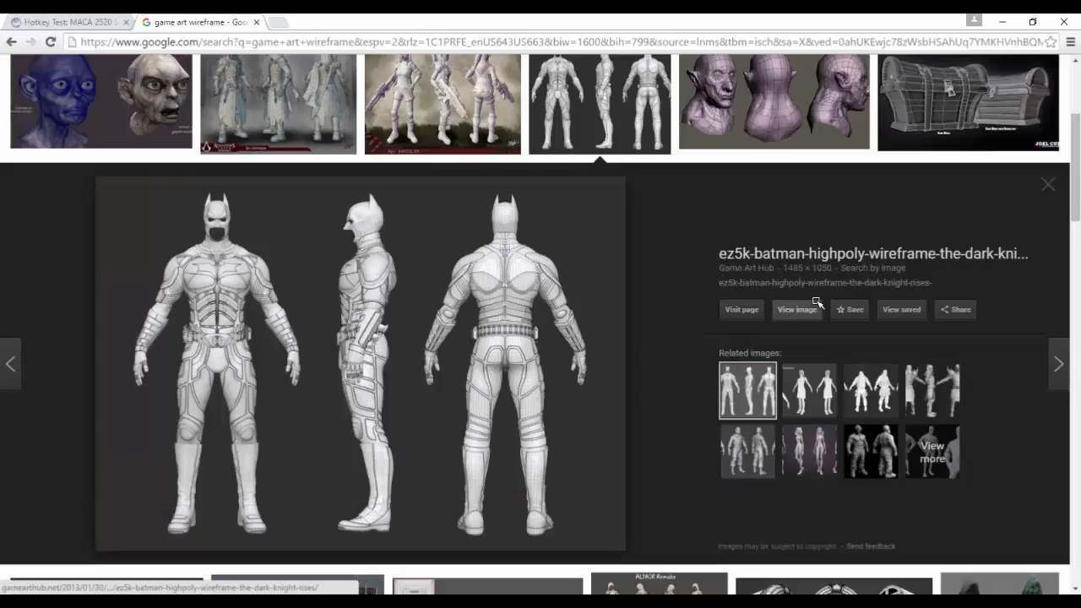
{"action": "key", "text": "Right"}
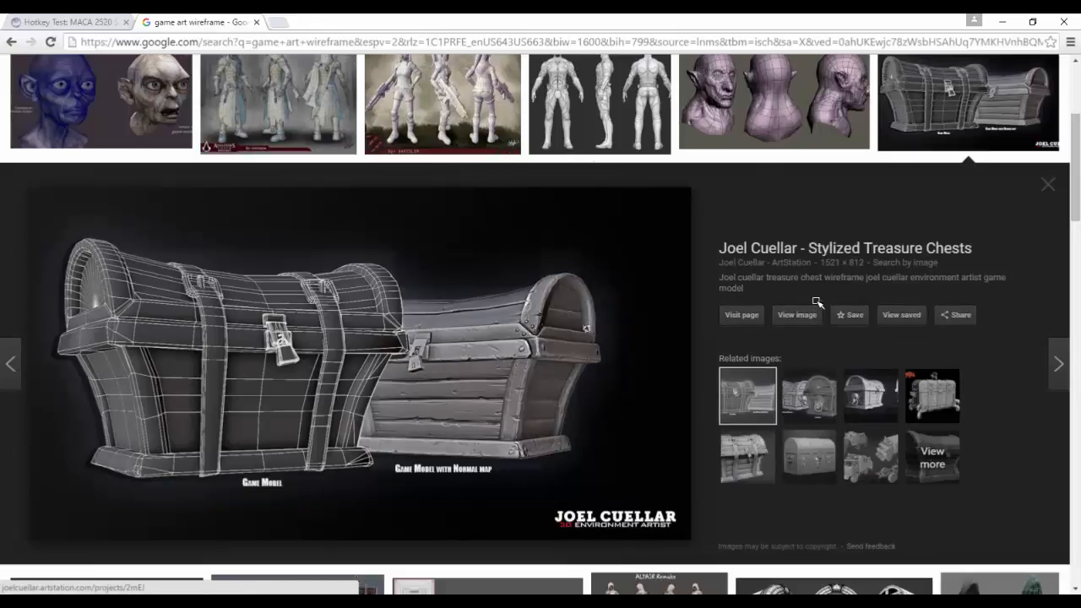
{"action": "key", "text": "Right"}
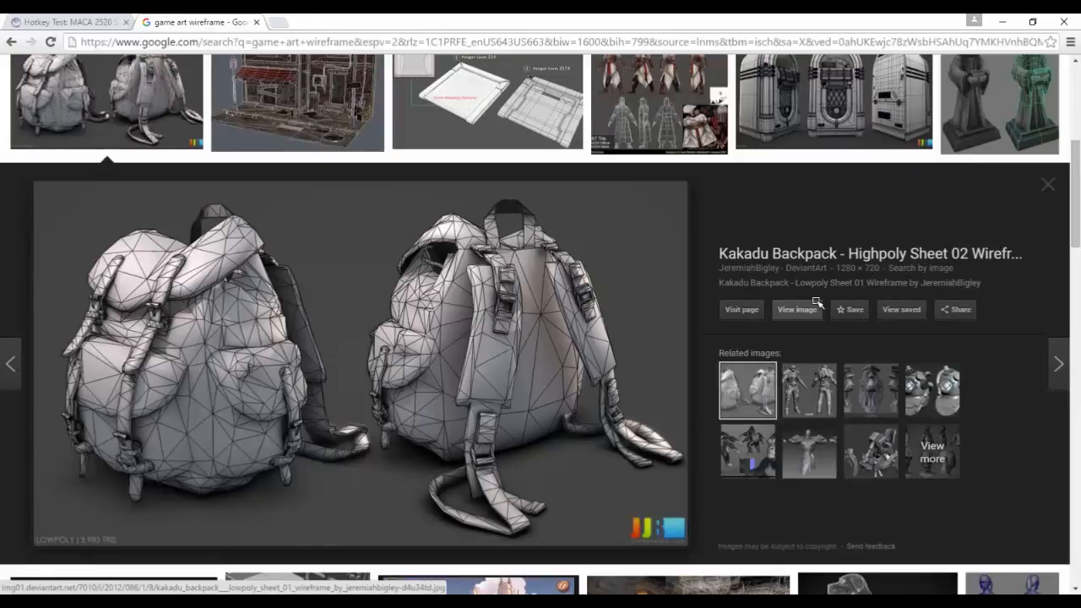
{"action": "key", "text": "Right"}
{"action": "key", "text": "Right"}
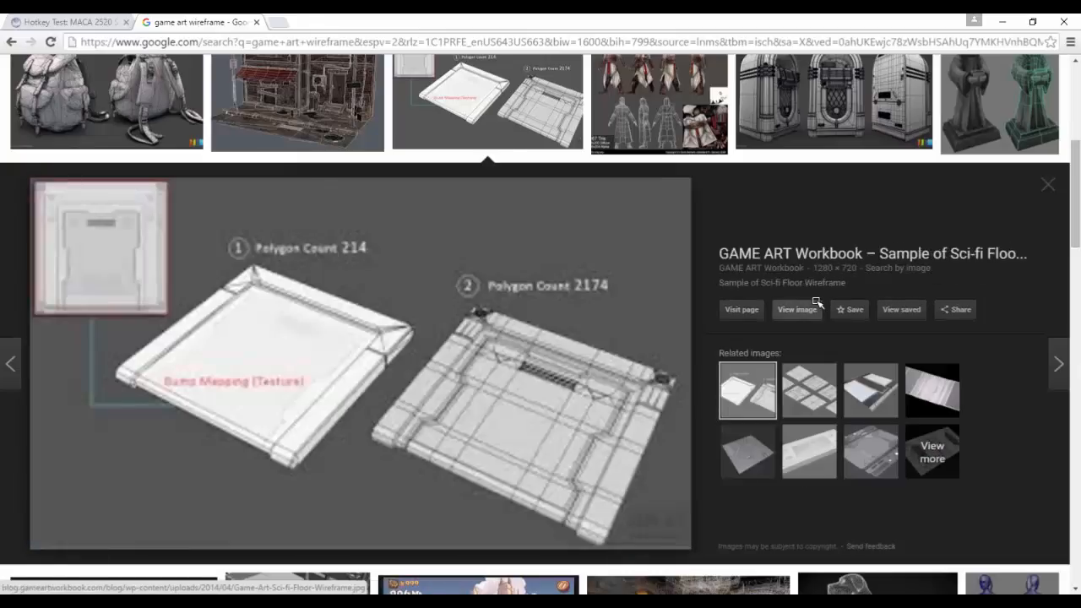
{"action": "key", "text": "Right"}
{"action": "key", "text": "Right"}
{"action": "key", "text": "Left"}
{"action": "key", "text": "Left"}
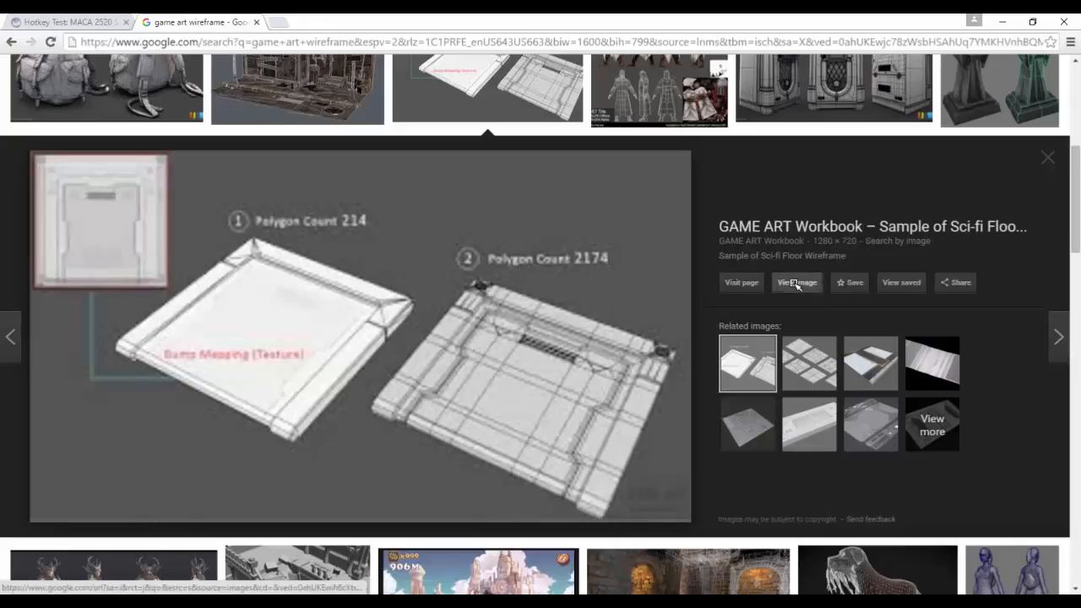
{"action": "left_click", "coordinate": [798, 282]}
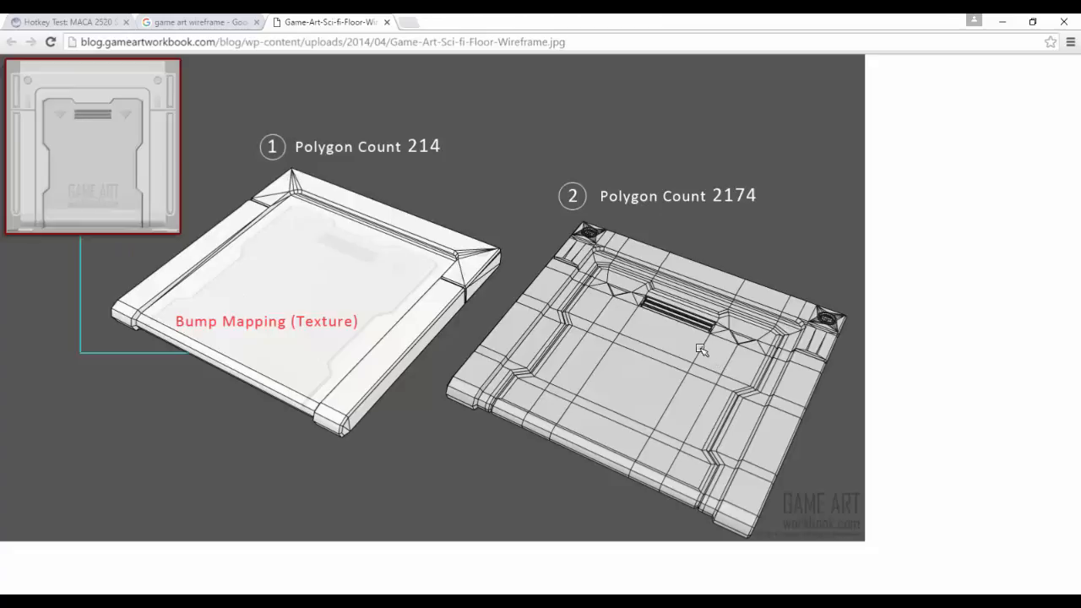
Step: Return to Substance Painter and apply the Wood Chest Stylized smart material to the crate as a new layer beneath Layer 1
{"action": "key", "text": "alt+Tab"}
{"action": "key", "text": "alt+Tab"}
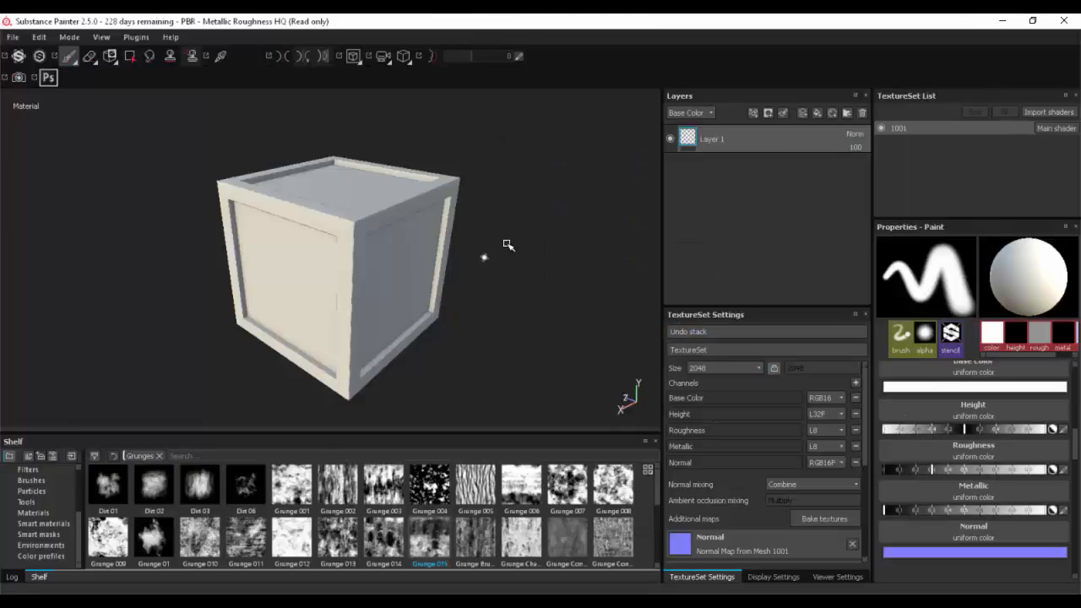
{"action": "left_click", "coordinate": [44, 536]}
{"action": "left_click", "coordinate": [44, 524]}
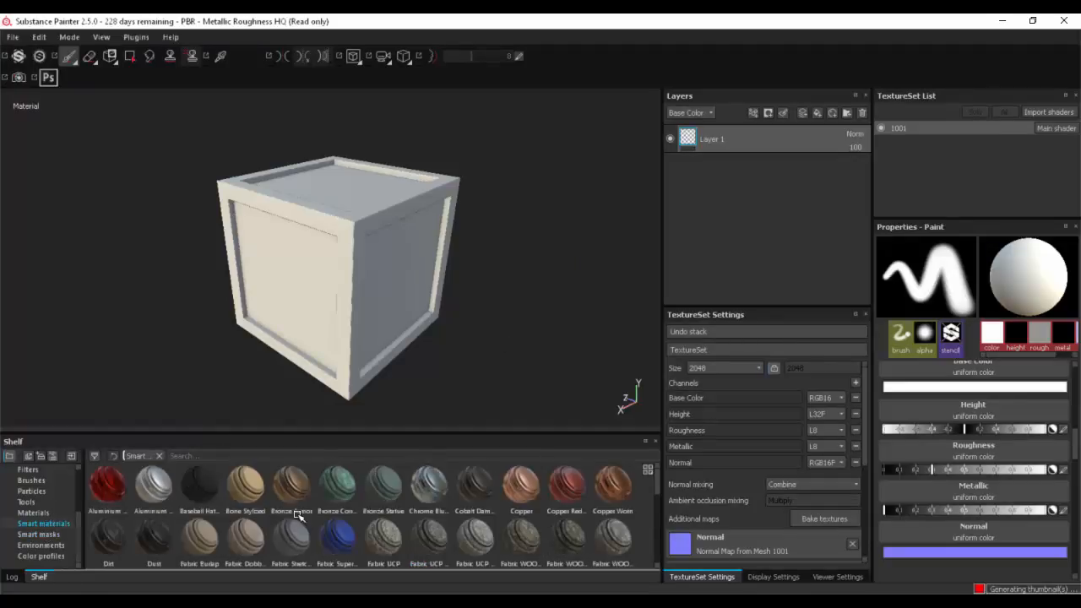
{"action": "left_click_drag", "start_coordinate": [339, 540], "coordinate": [689, 236]}
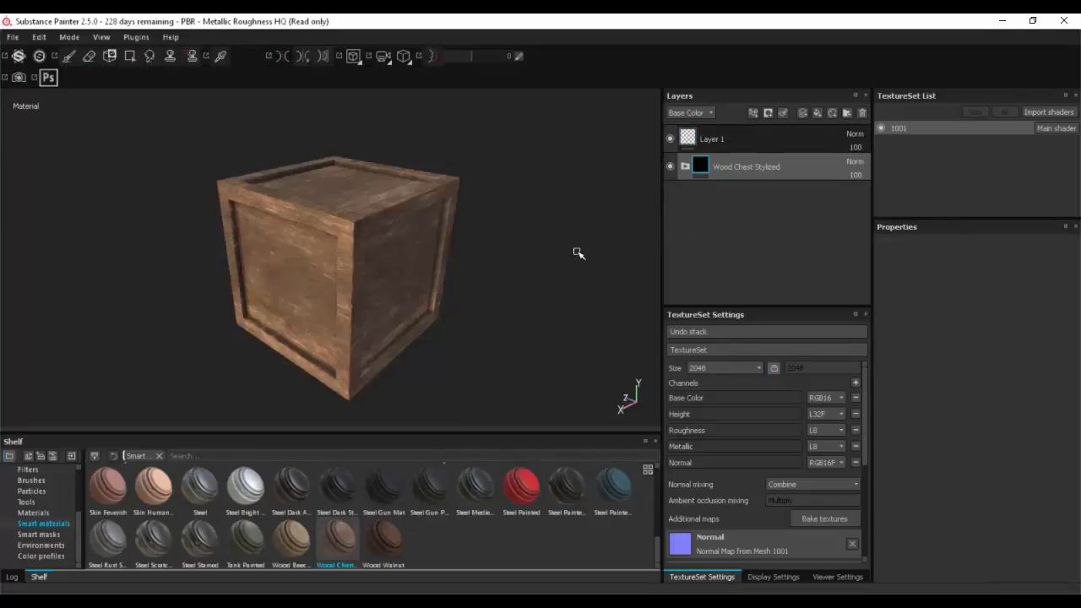
Step: Check the wood material around the crate, select Layer 1 for painting and choose the Fibers 1 brush
{"action": "left_click_drag", "start_coordinate": [580, 251], "coordinate": [301, 308], "text": "alt"}
{"action": "left_click_drag", "start_coordinate": [461, 325], "coordinate": [464, 173], "text": "alt"}
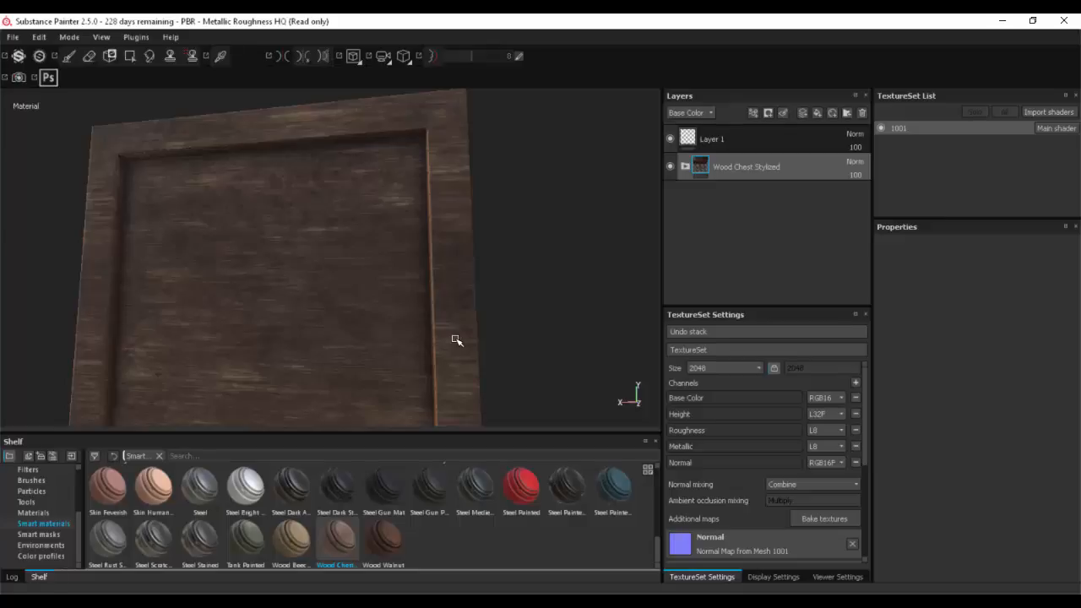
{"action": "scroll", "coordinate": [268, 222], "scroll_direction": "down", "scroll_amount": 5}
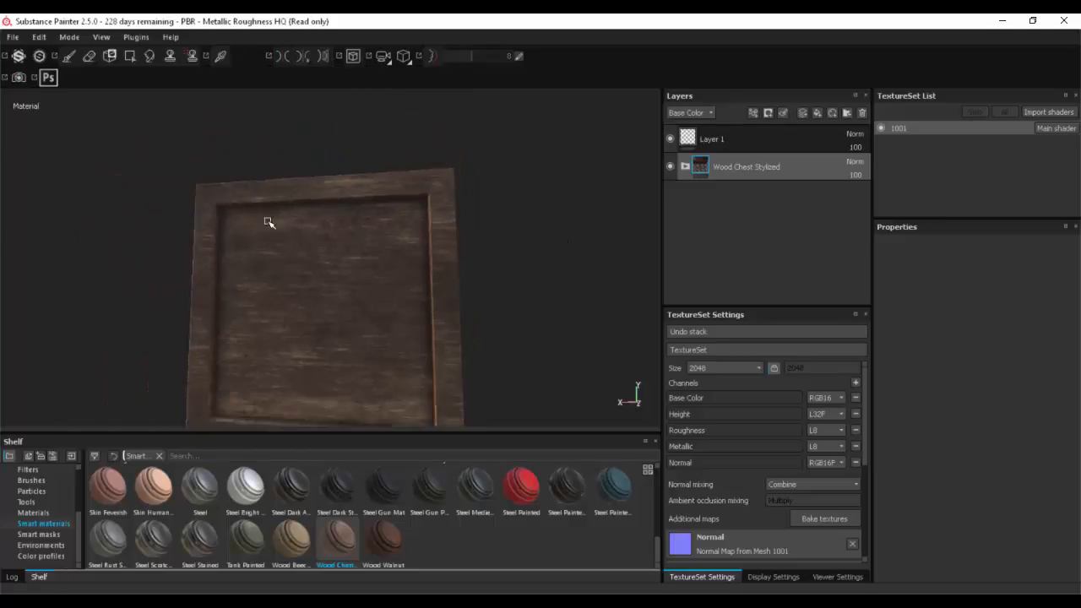
{"action": "left_click_drag", "start_coordinate": [273, 236], "coordinate": [346, 308], "text": "alt"}
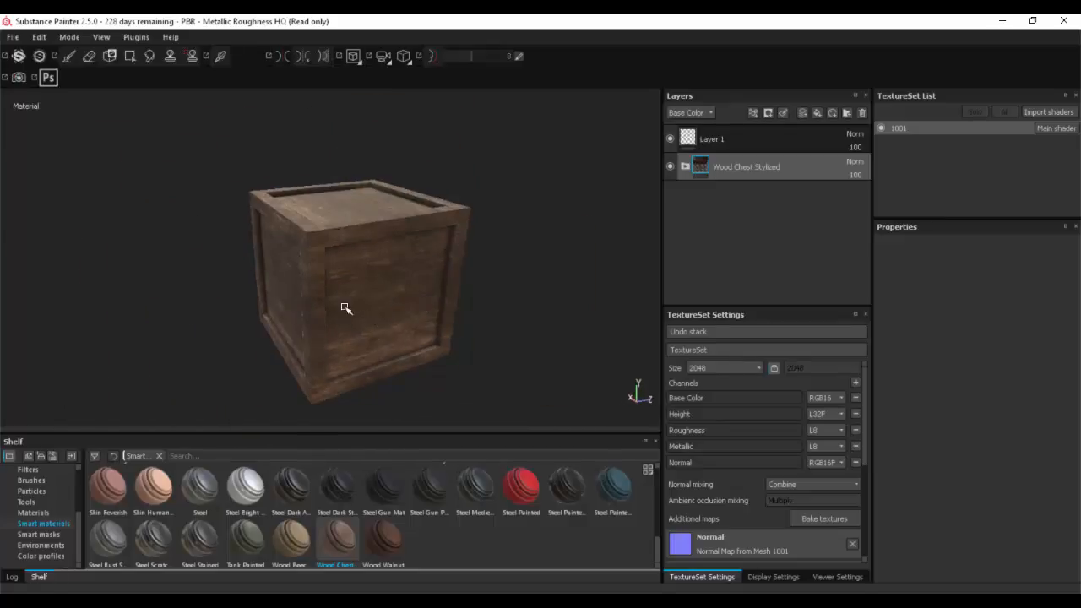
{"action": "left_click_drag", "start_coordinate": [450, 286], "coordinate": [383, 242], "text": "alt"}
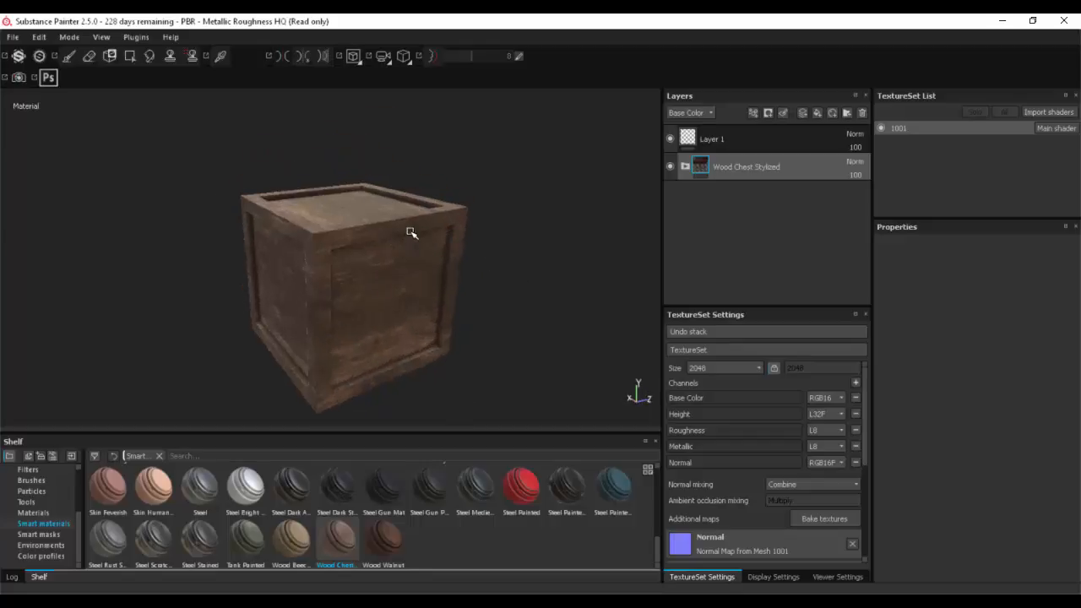
{"action": "double_click", "coordinate": [709, 140]}
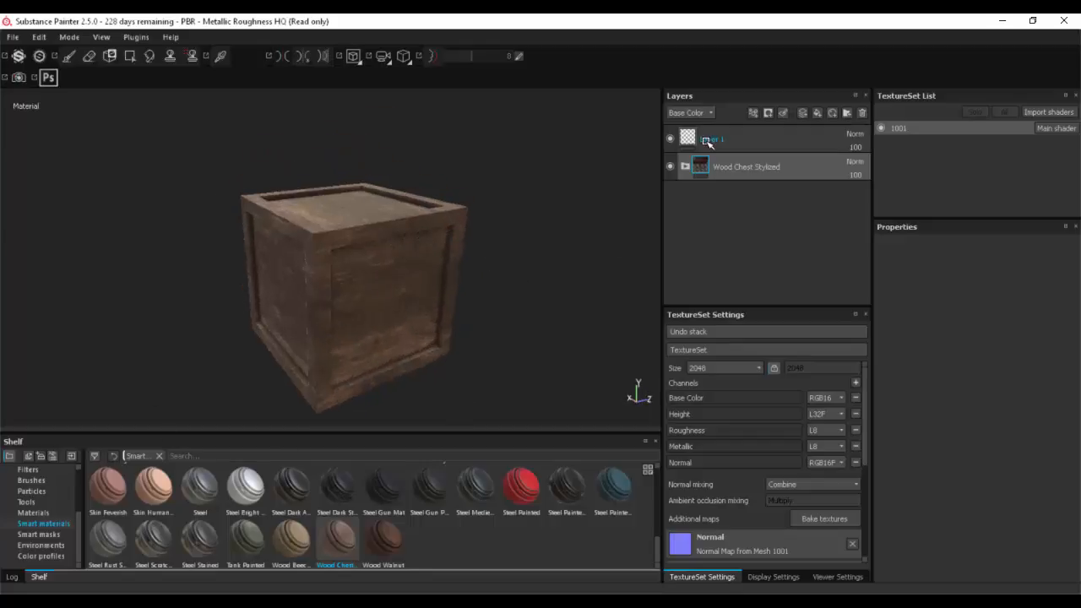
{"action": "left_click", "coordinate": [707, 142]}
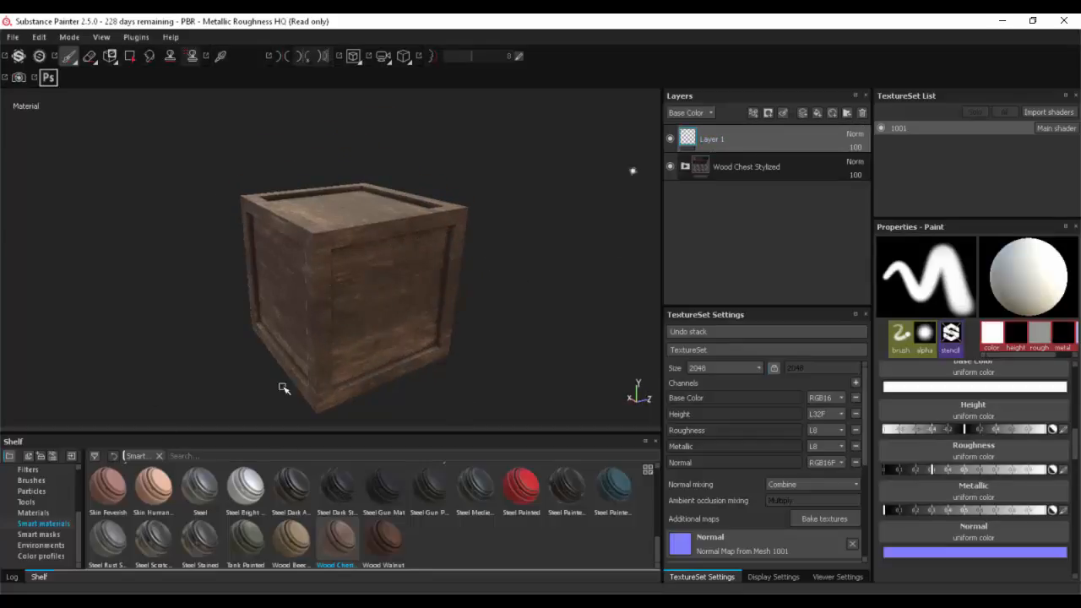
{"action": "left_click", "coordinate": [32, 481]}
{"action": "scroll", "coordinate": [575, 531], "scroll_direction": "down", "scroll_amount": 3}
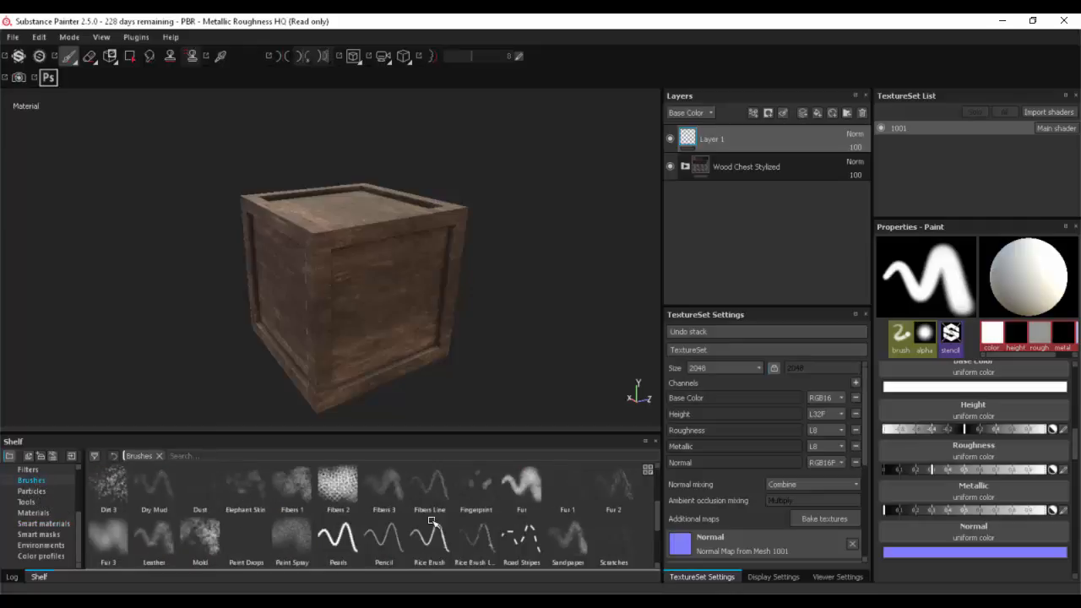
{"action": "left_click", "coordinate": [293, 486]}
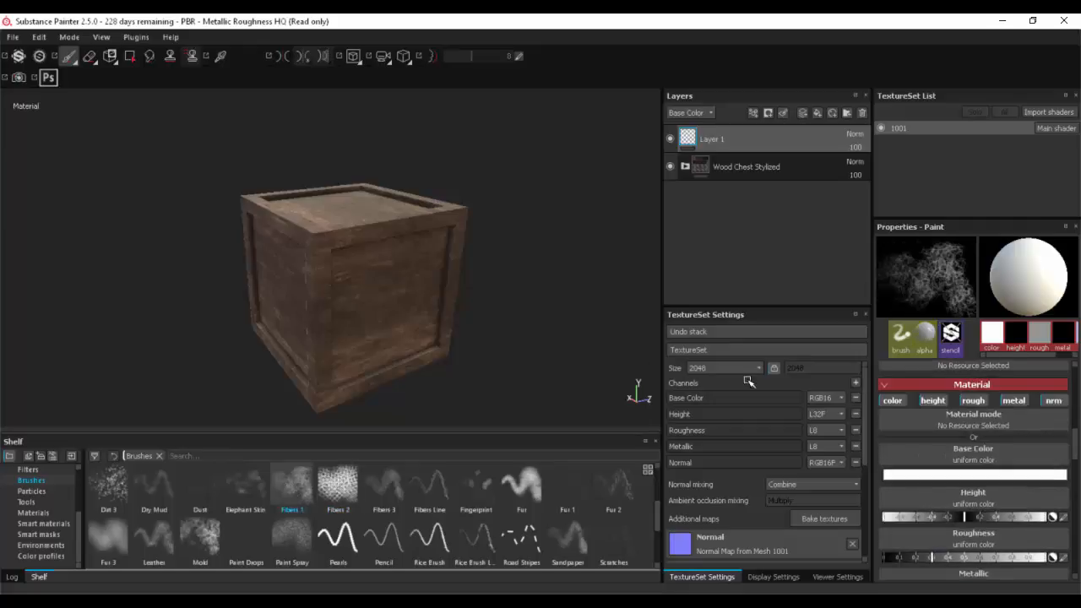
Step: Load the Sign Protection Respirator alpha as the brush stencil and line up one crate side squarely behind it
{"action": "scroll", "coordinate": [955, 473], "scroll_direction": "down", "scroll_amount": 2}
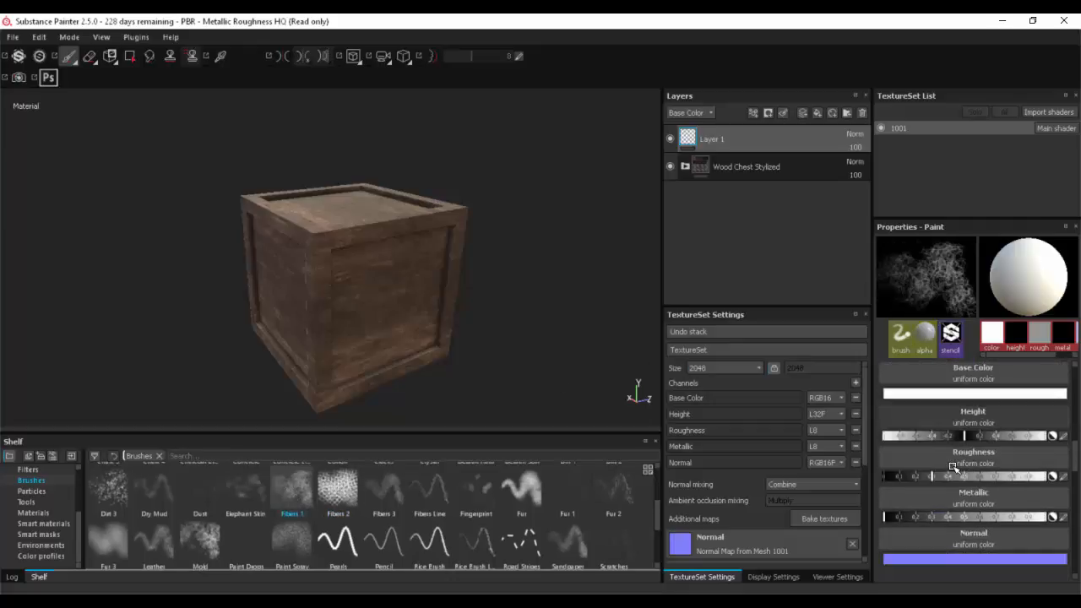
{"action": "scroll", "coordinate": [959, 448], "scroll_direction": "up", "scroll_amount": 3}
{"action": "left_click", "coordinate": [972, 394]}
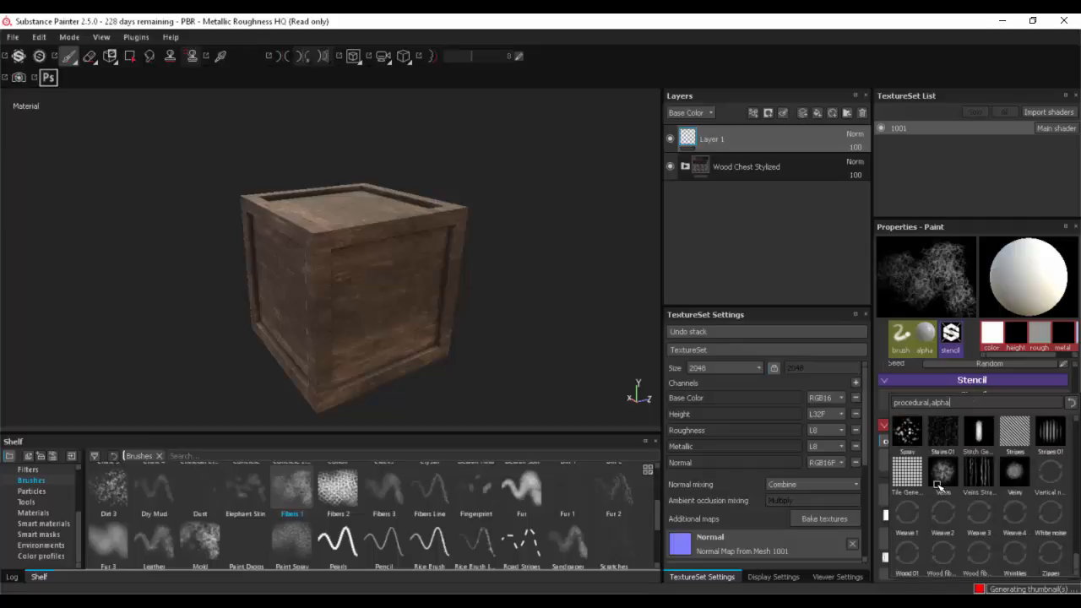
{"action": "scroll", "coordinate": [940, 490], "scroll_direction": "up", "scroll_amount": 3}
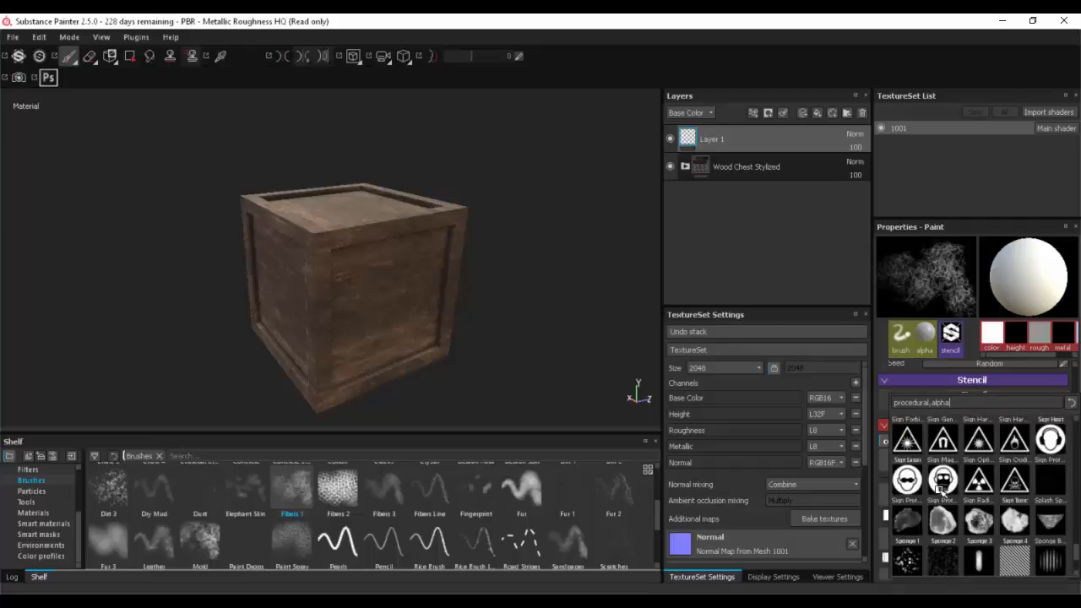
{"action": "left_click", "coordinate": [943, 480]}
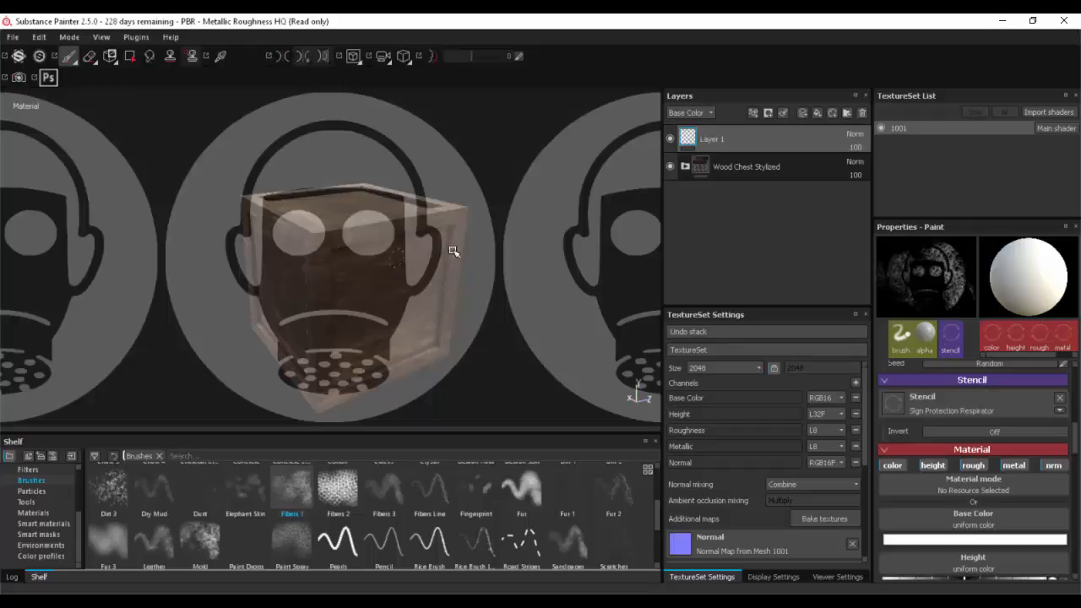
{"action": "left_click_drag", "start_coordinate": [444, 349], "coordinate": [606, 313], "text": "alt"}
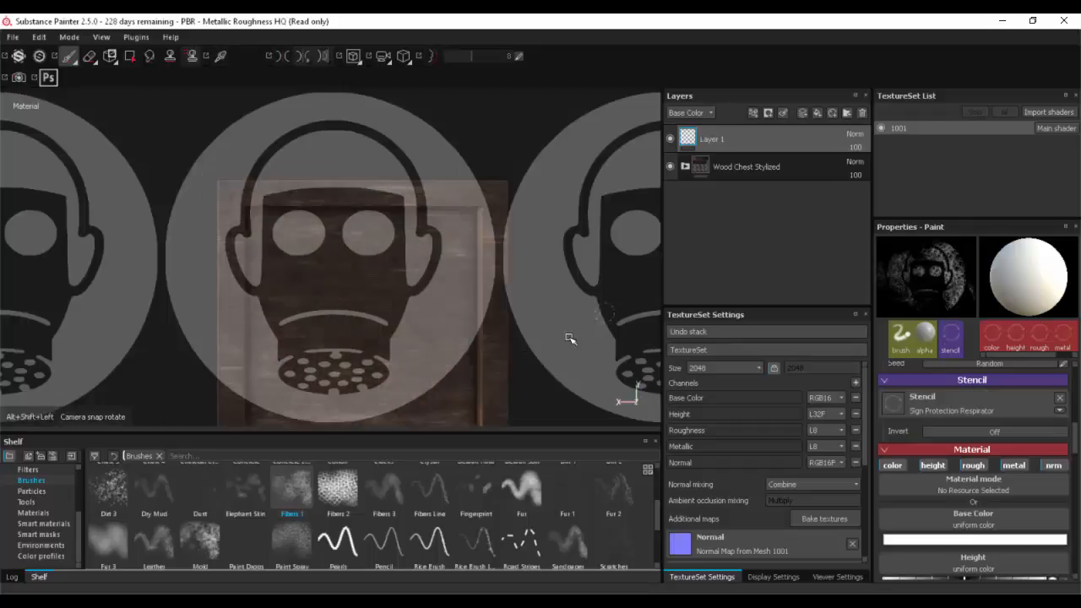
{"action": "right_click_drag", "start_coordinate": [553, 349], "coordinate": [621, 356], "text": "alt"}
{"action": "mouse_move", "coordinate": [608, 312]}
{"action": "middle_mouse_down", "text": "alt"}
{"action": "mouse_move", "coordinate": [629, 306]}
{"action": "mouse_move", "coordinate": [611, 307]}
{"action": "middle_mouse_up", "text": "alt"}
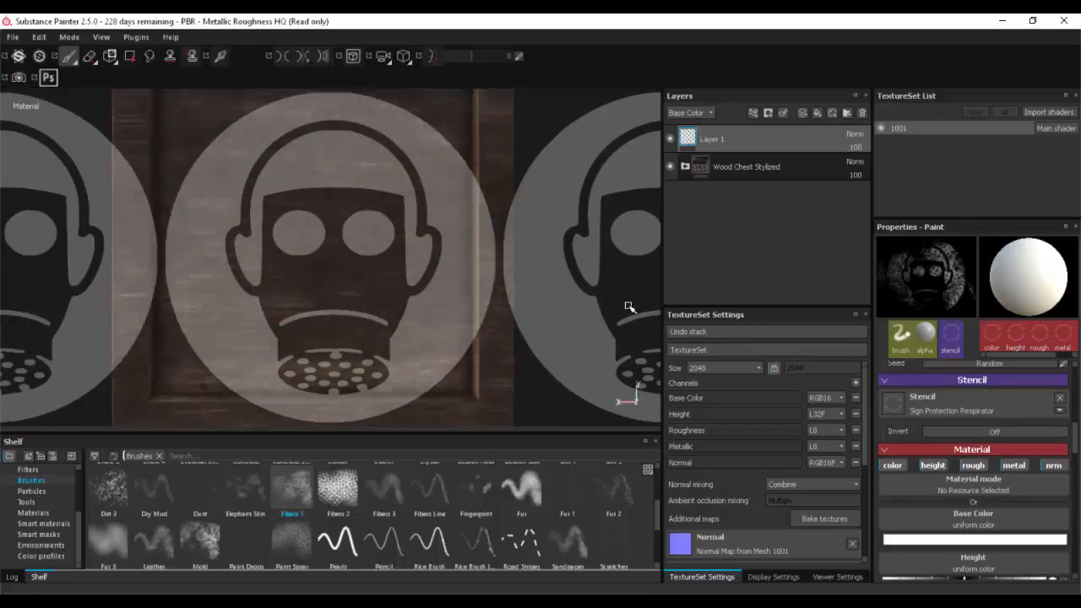
{"action": "right_click_drag", "start_coordinate": [585, 317], "coordinate": [695, 330], "text": "alt"}
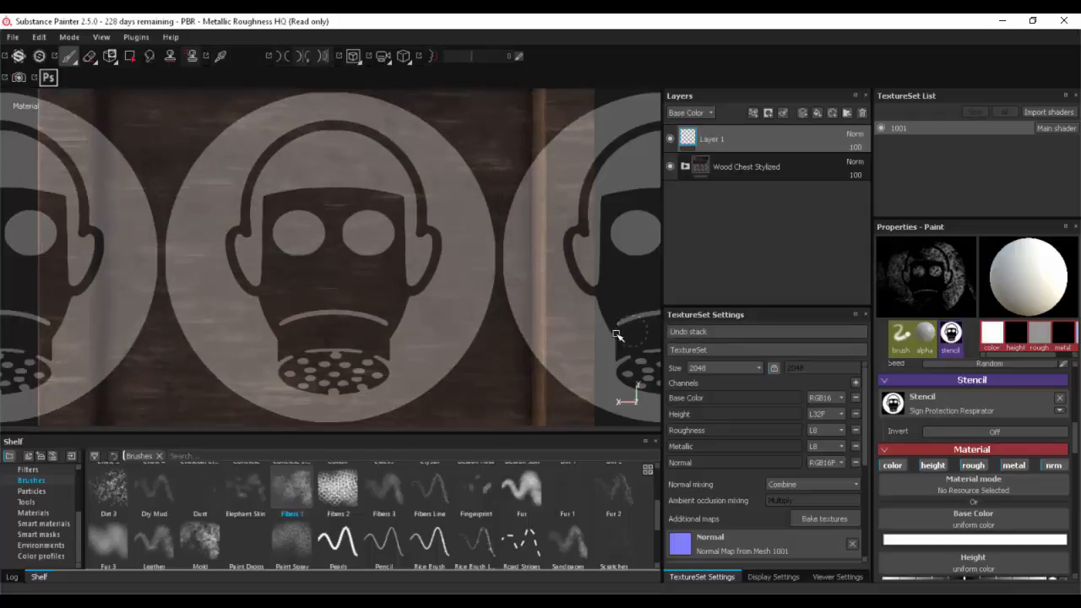
{"action": "middle_click_drag", "start_coordinate": [615, 334], "coordinate": [633, 329], "text": "alt"}
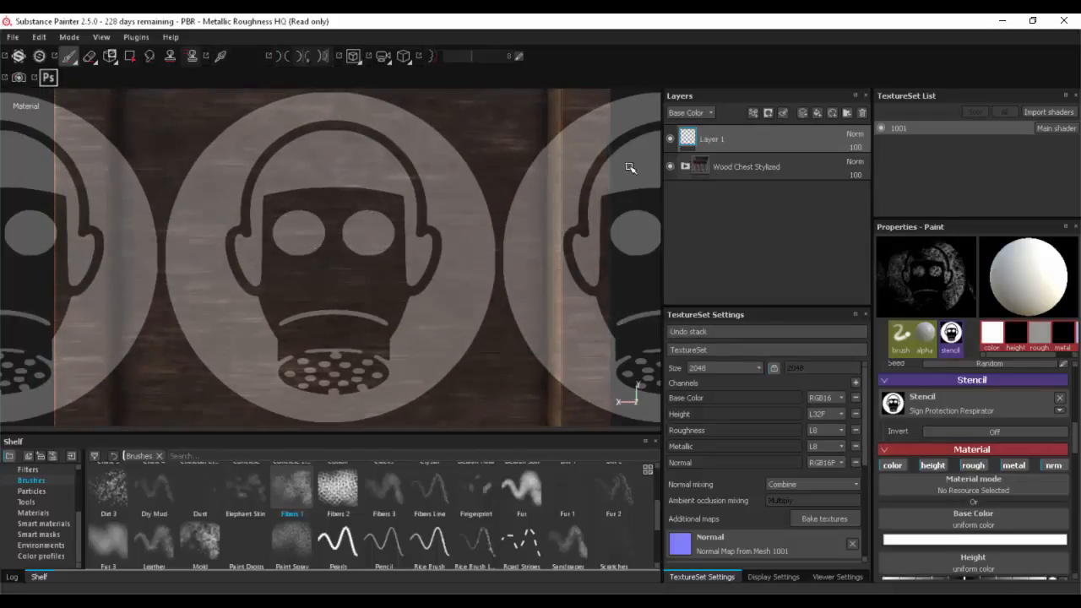
Step: Set the brush's base color to a dark teal, R 0.041, G 0.112, B 0.124
{"action": "left_click", "coordinate": [936, 539]}
{"action": "left_click_drag", "start_coordinate": [882, 477], "coordinate": [866, 454]}
{"action": "mouse_move", "coordinate": [937, 483]}
{"action": "left_mouse_down"}
{"action": "mouse_move", "coordinate": [931, 529]}
{"action": "mouse_move", "coordinate": [941, 496]}
{"action": "mouse_move", "coordinate": [863, 509]}
{"action": "left_mouse_up"}
{"action": "left_click", "coordinate": [899, 517]}
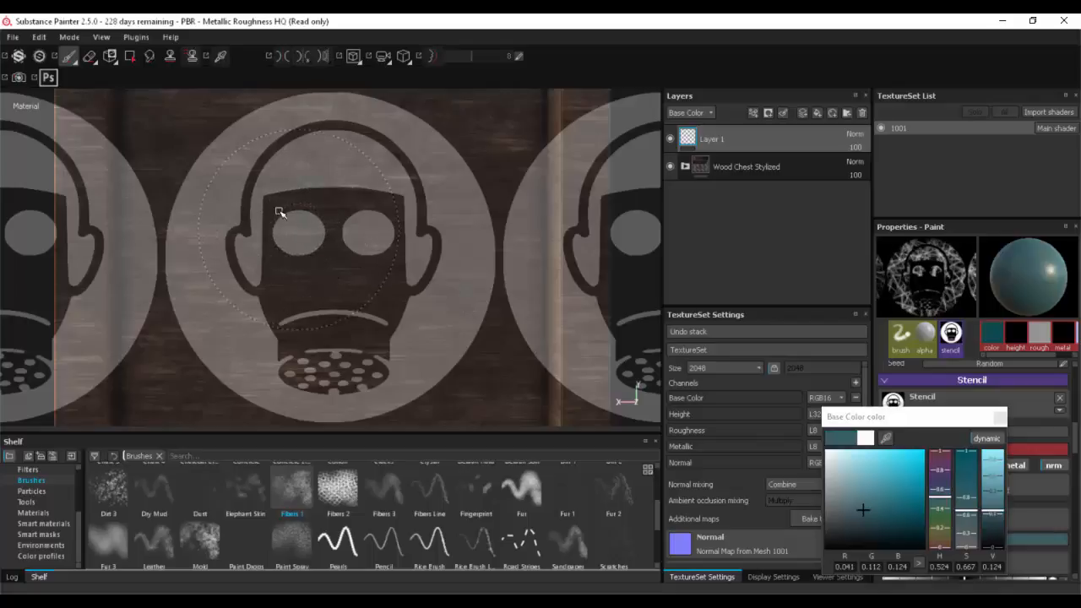
Step: Enlarge the brush and paint the respirator sign through the stencil onto the crate's side panel
{"action": "right_click_drag", "start_coordinate": [289, 190], "coordinate": [331, 150], "text": "ctrl"}
{"action": "mouse_move", "coordinate": [331, 151]}
{"action": "left_mouse_down"}
{"action": "mouse_move", "coordinate": [222, 270]}
{"action": "mouse_move", "coordinate": [254, 306]}
{"action": "left_mouse_up"}
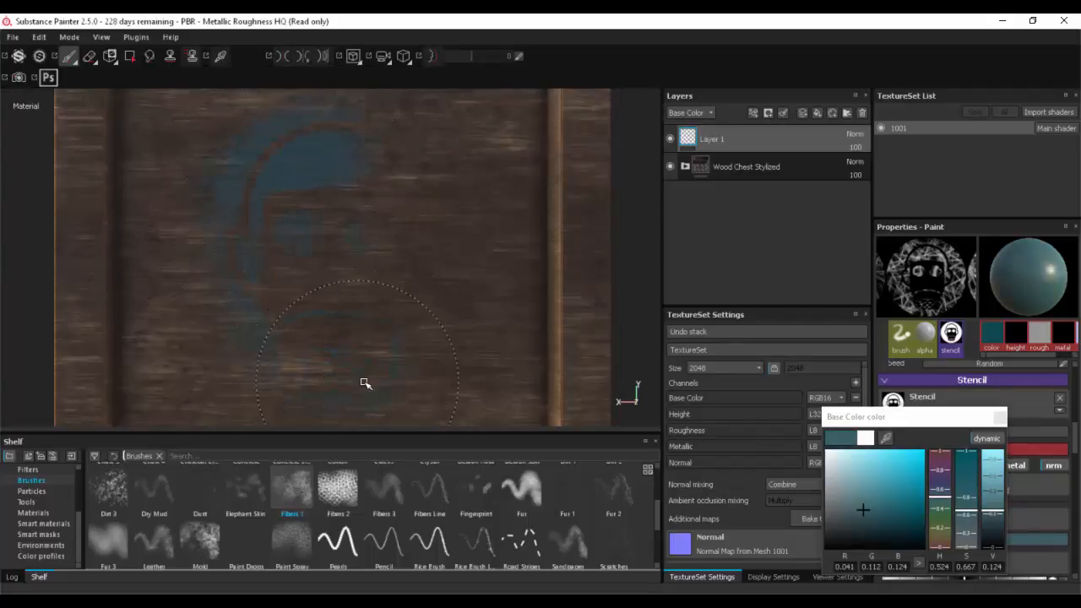
{"action": "mouse_move", "coordinate": [382, 363]}
{"action": "left_mouse_down"}
{"action": "mouse_move", "coordinate": [379, 150]}
{"action": "mouse_move", "coordinate": [393, 237]}
{"action": "left_mouse_up"}
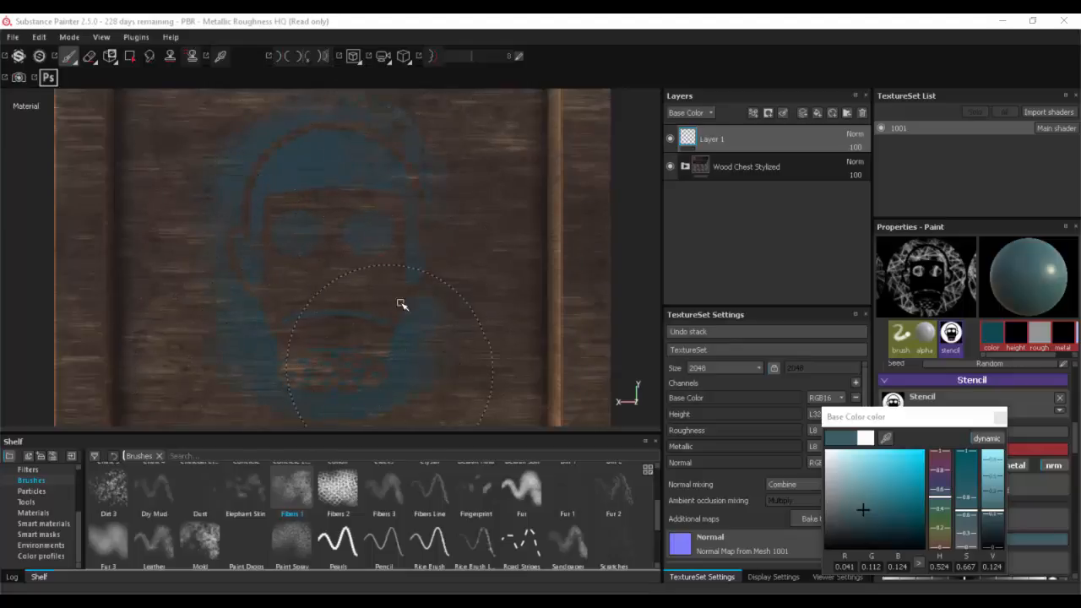
{"action": "mouse_move", "coordinate": [431, 277]}
{"action": "left_mouse_down"}
{"action": "mouse_move", "coordinate": [229, 145]}
{"action": "mouse_move", "coordinate": [286, 353]}
{"action": "left_mouse_up"}
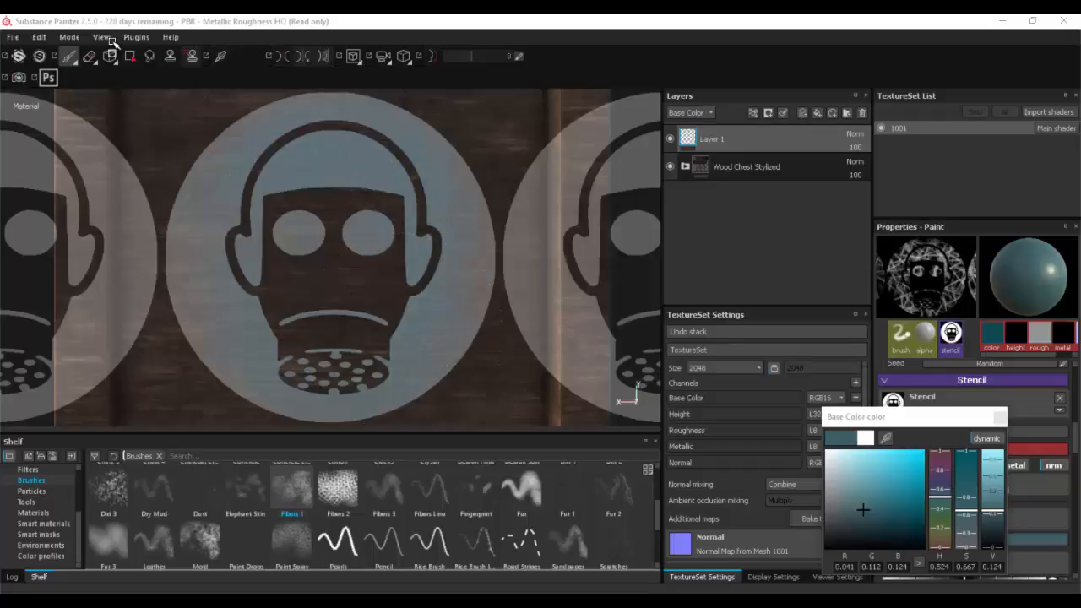
Step: Switch to the Eraser tool and inspect the painted respirator sign on the whole crate
{"action": "left_click", "coordinate": [89, 56]}
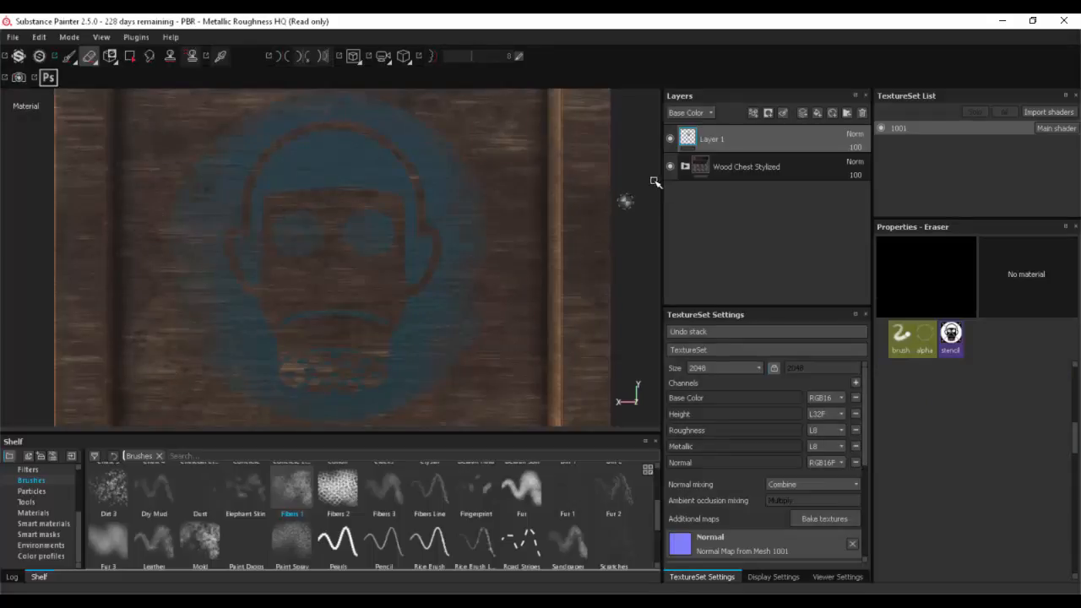
{"action": "left_click_drag", "start_coordinate": [564, 297], "coordinate": [361, 284], "text": "alt"}
{"action": "scroll", "coordinate": [361, 285], "scroll_direction": "down", "scroll_amount": 4}
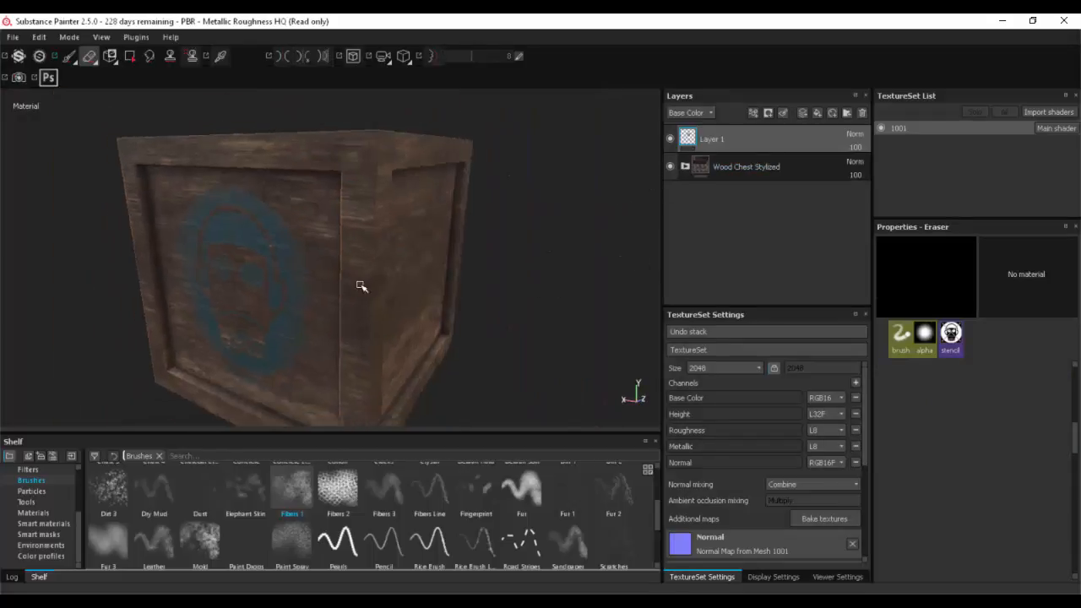
{"action": "left_click_drag", "start_coordinate": [487, 310], "coordinate": [472, 244], "text": "alt"}
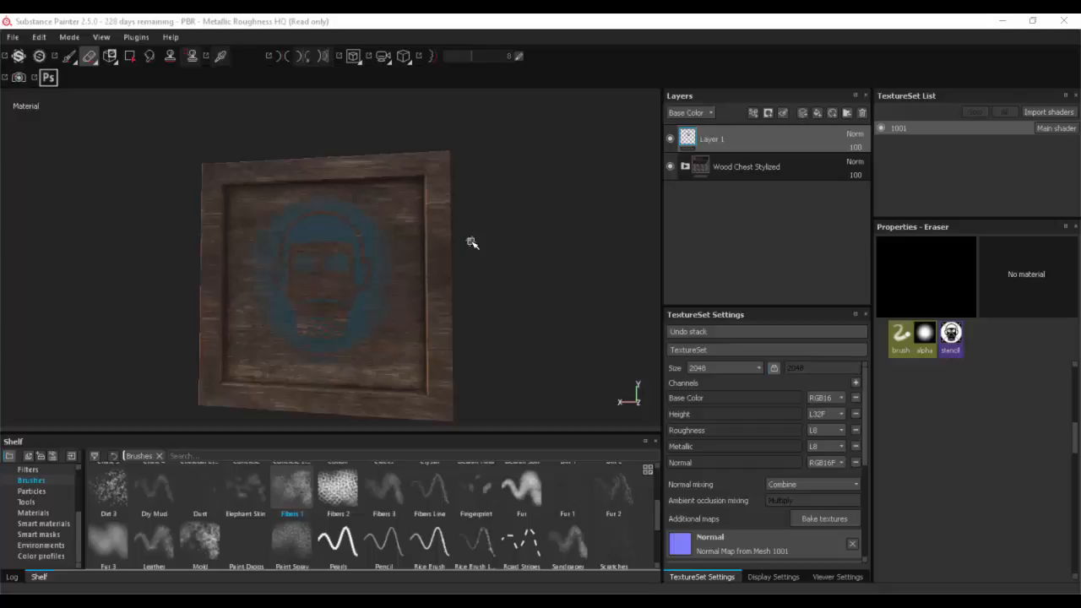
Step: Switch the layer stack to the Roughness channel and display only the crate's roughness map in the viewport
{"action": "left_click_drag", "start_coordinate": [533, 245], "coordinate": [352, 358], "text": "alt"}
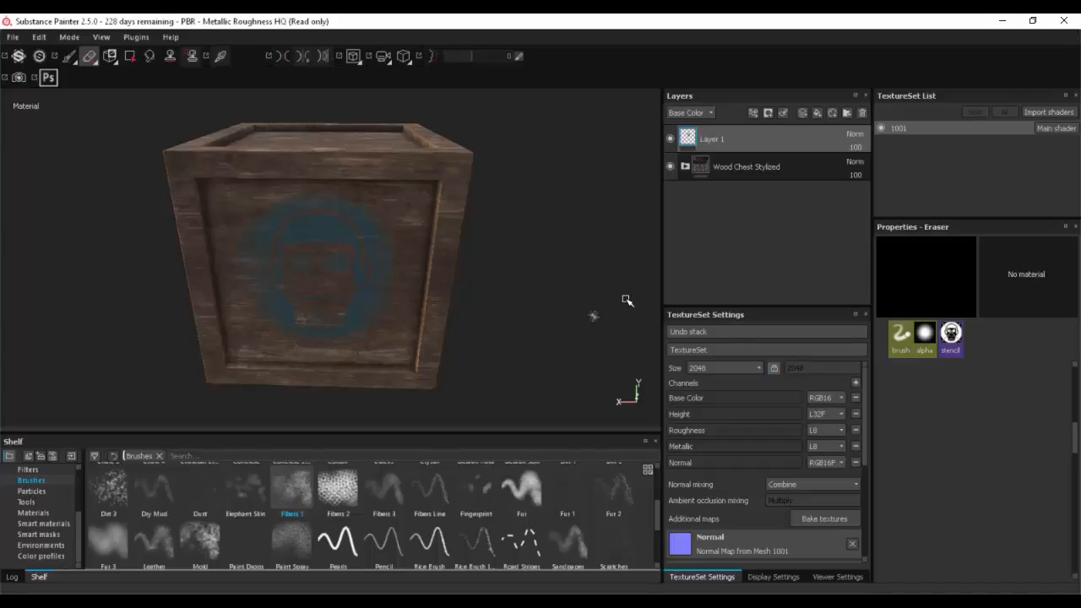
{"action": "left_click_drag", "start_coordinate": [502, 192], "coordinate": [340, 231], "text": "alt"}
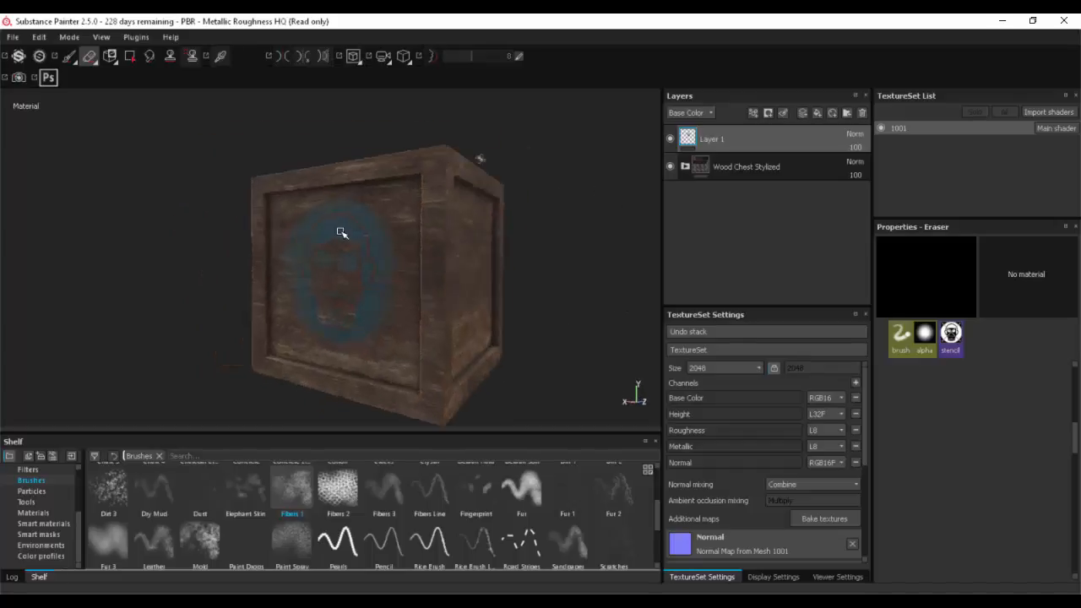
{"action": "right_click_drag", "start_coordinate": [340, 232], "coordinate": [794, 264], "text": "alt"}
{"action": "right_click_drag", "start_coordinate": [493, 242], "coordinate": [583, 262], "text": "alt"}
{"action": "left_click_drag", "start_coordinate": [448, 254], "coordinate": [349, 247], "text": "alt"}
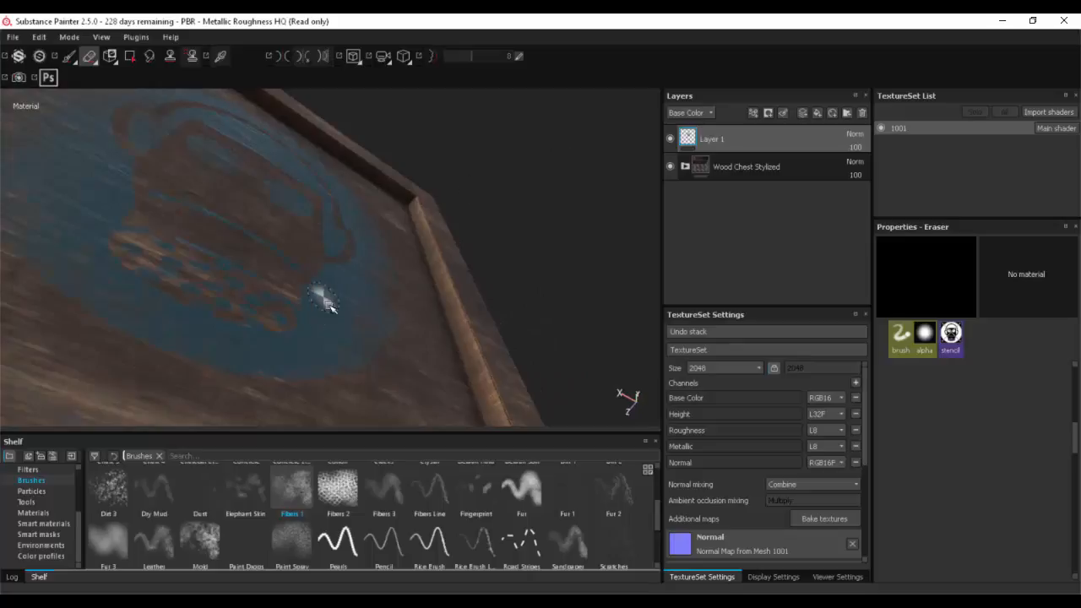
{"action": "left_click_drag", "start_coordinate": [391, 176], "coordinate": [591, 177], "text": "alt"}
{"action": "left_click", "coordinate": [698, 112]}
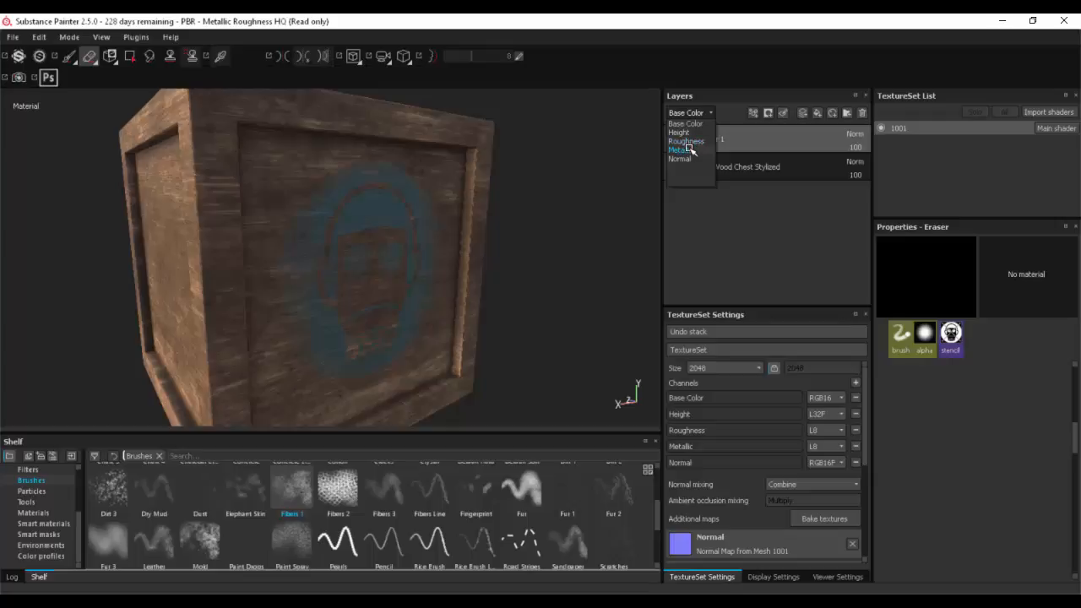
{"action": "left_click", "coordinate": [691, 142]}
{"action": "left_click_drag", "start_coordinate": [557, 306], "coordinate": [516, 304], "text": "alt"}
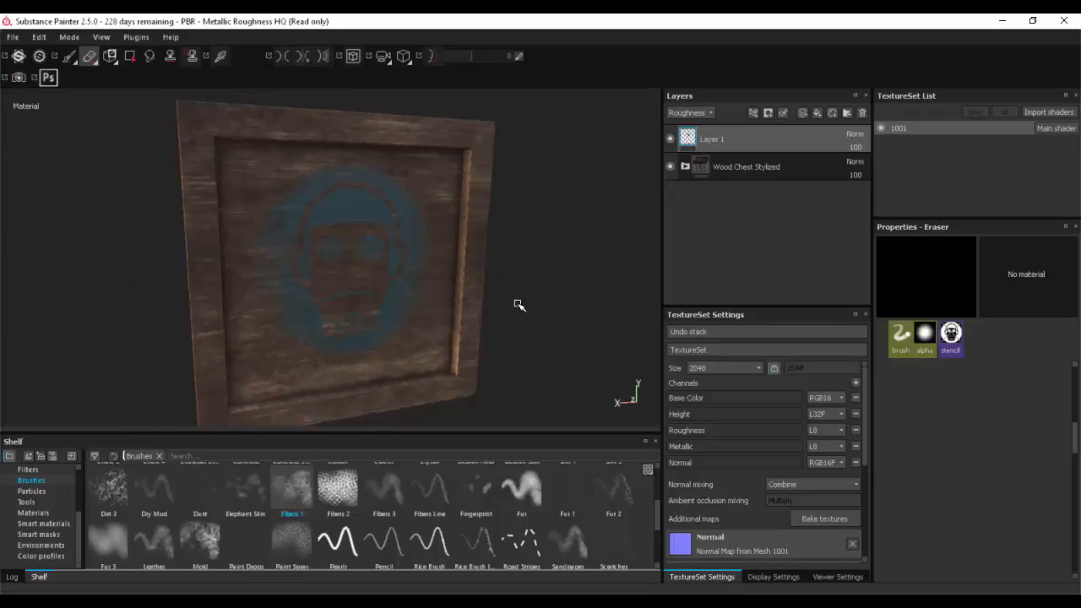
{"action": "key", "text": "c"}
{"action": "key", "text": "c"}
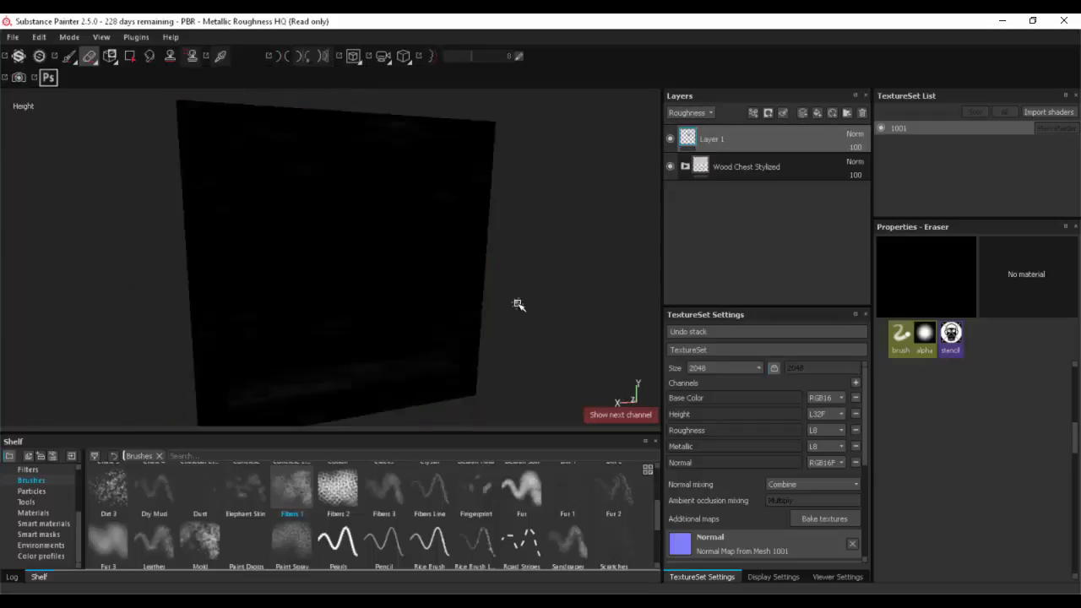
{"action": "key", "text": "c"}
{"action": "mouse_move", "coordinate": [569, 273]}
{"action": "left_mouse_down", "text": "alt"}
{"action": "mouse_move", "coordinate": [499, 271]}
{"action": "mouse_move", "coordinate": [594, 263]}
{"action": "mouse_move", "coordinate": [573, 261]}
{"action": "left_mouse_up", "text": "alt"}
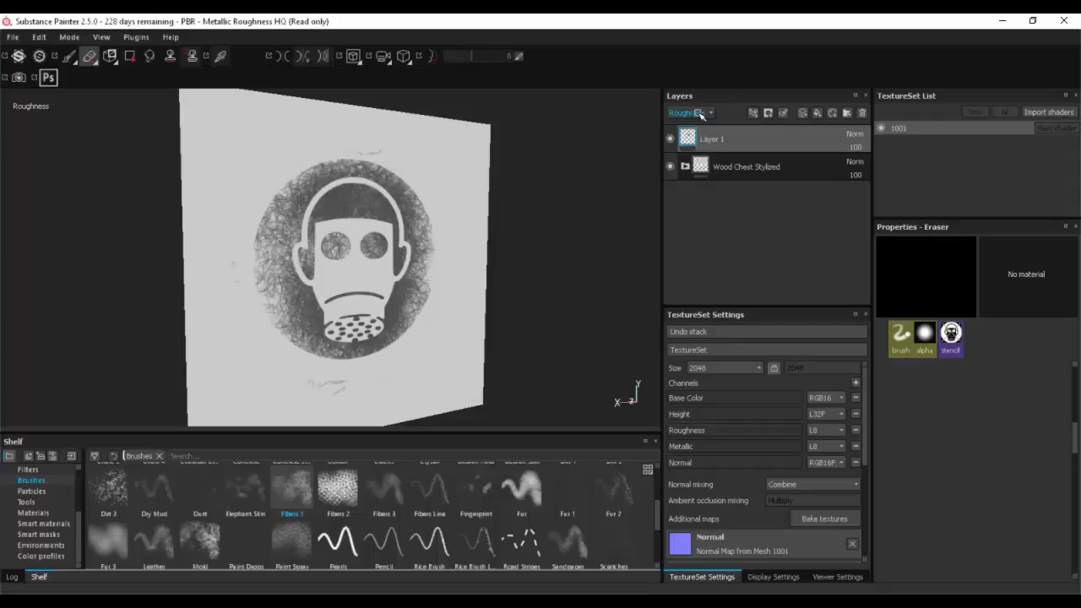
Step: Leave Layer 1's roughness opacity at 100 and duplicate the layer twice
{"action": "left_click", "coordinate": [857, 147]}
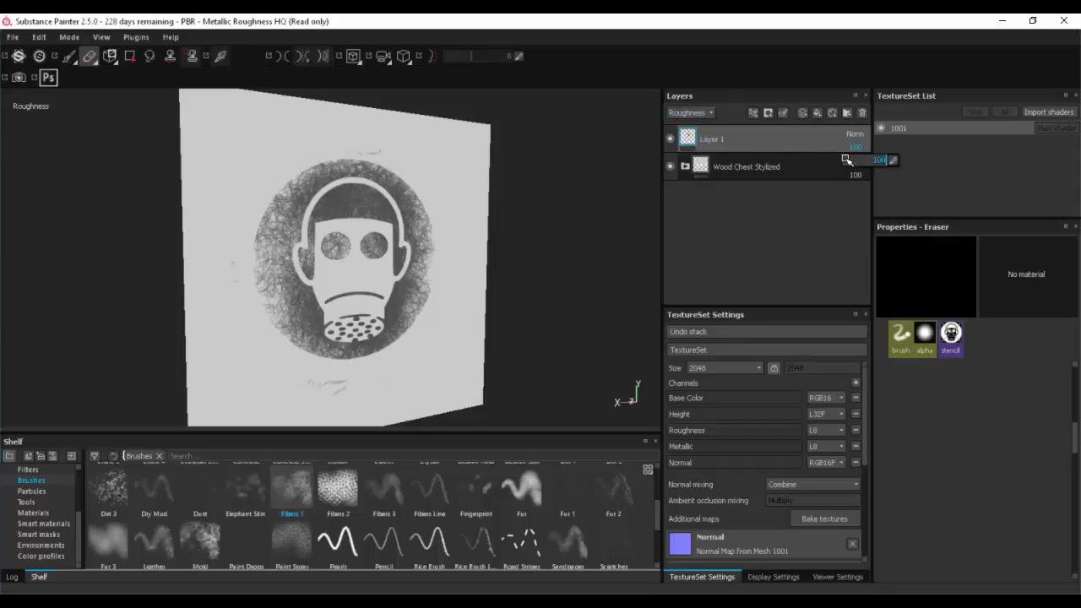
{"action": "left_click_drag", "start_coordinate": [847, 159], "coordinate": [904, 158]}
{"action": "right_click", "coordinate": [759, 135]}
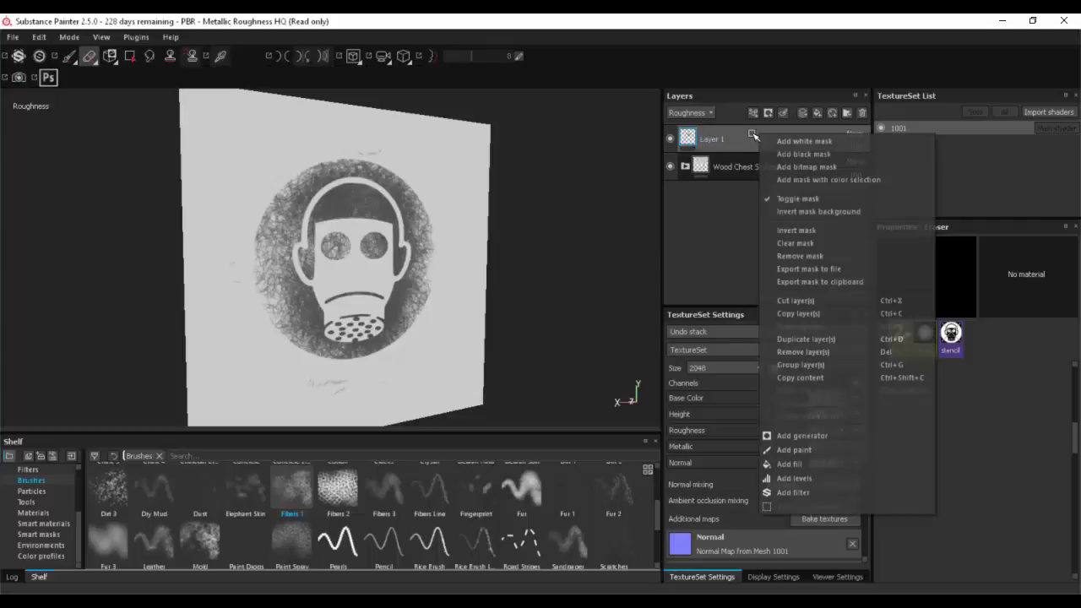
{"action": "left_click", "coordinate": [811, 338]}
{"action": "right_click", "coordinate": [766, 141]}
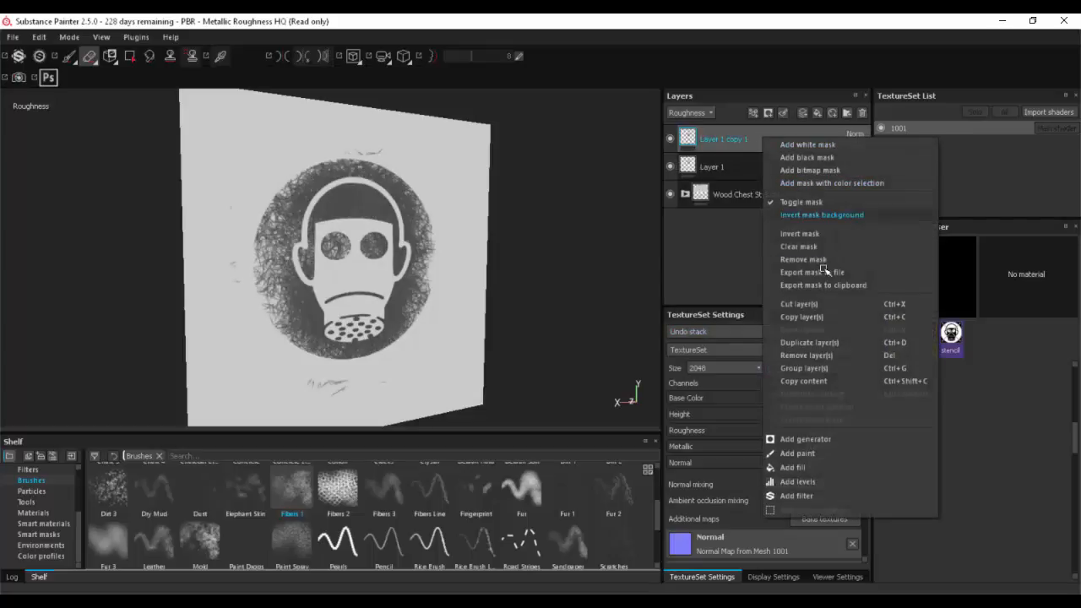
{"action": "left_click", "coordinate": [818, 331]}
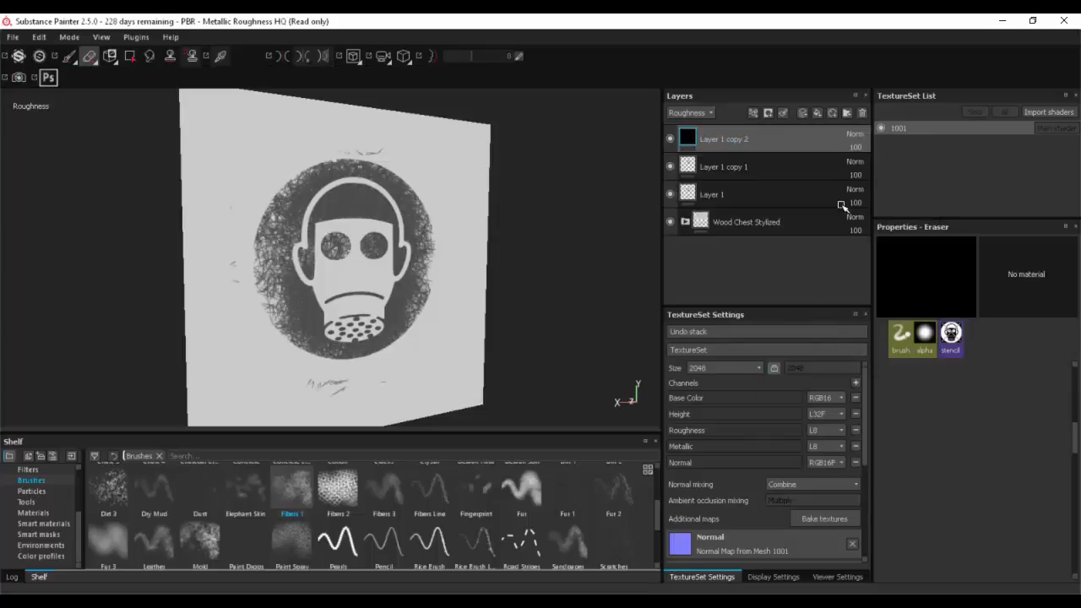
Step: Return the layer stack to Base Color and the viewport to Material, and examine the crate's emblem from several angles
{"action": "left_click_drag", "start_coordinate": [597, 245], "coordinate": [507, 258], "text": "alt"}
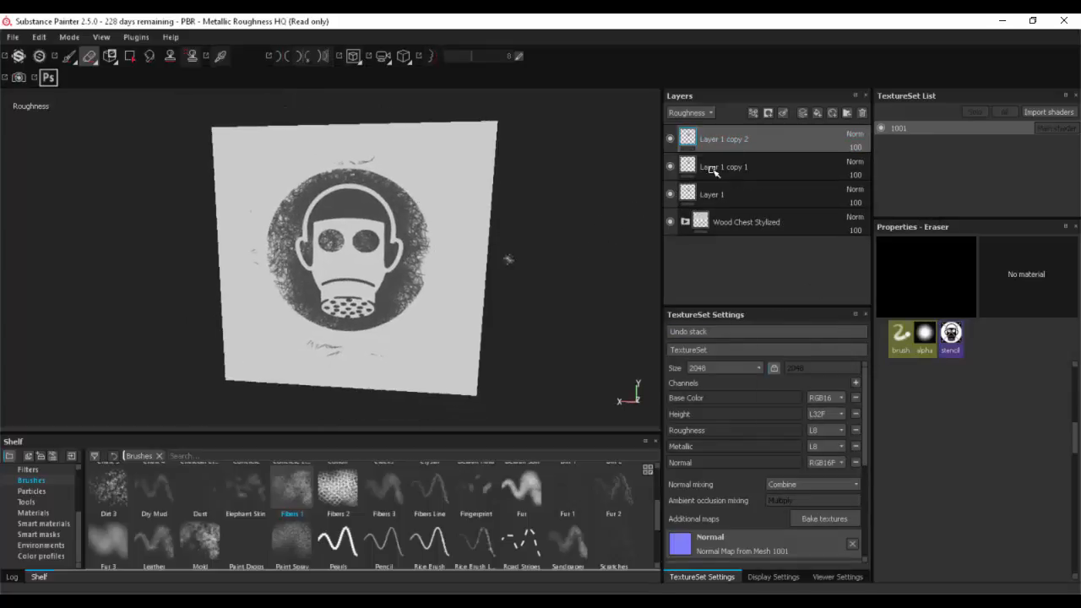
{"action": "left_click", "coordinate": [706, 114]}
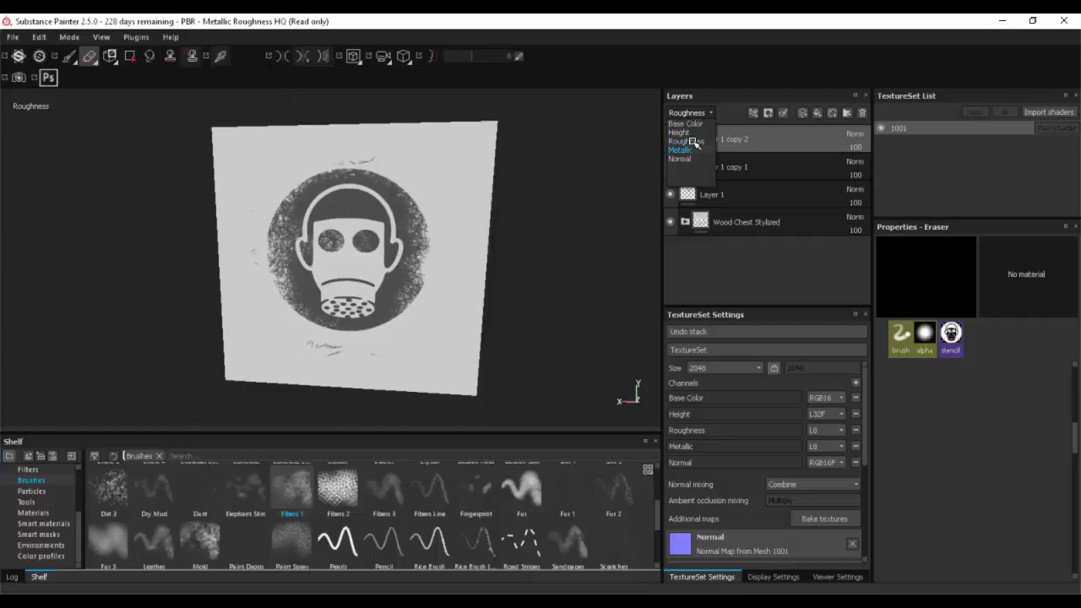
{"action": "left_click", "coordinate": [694, 124]}
{"action": "left_click_drag", "start_coordinate": [567, 224], "coordinate": [536, 234], "text": "alt"}
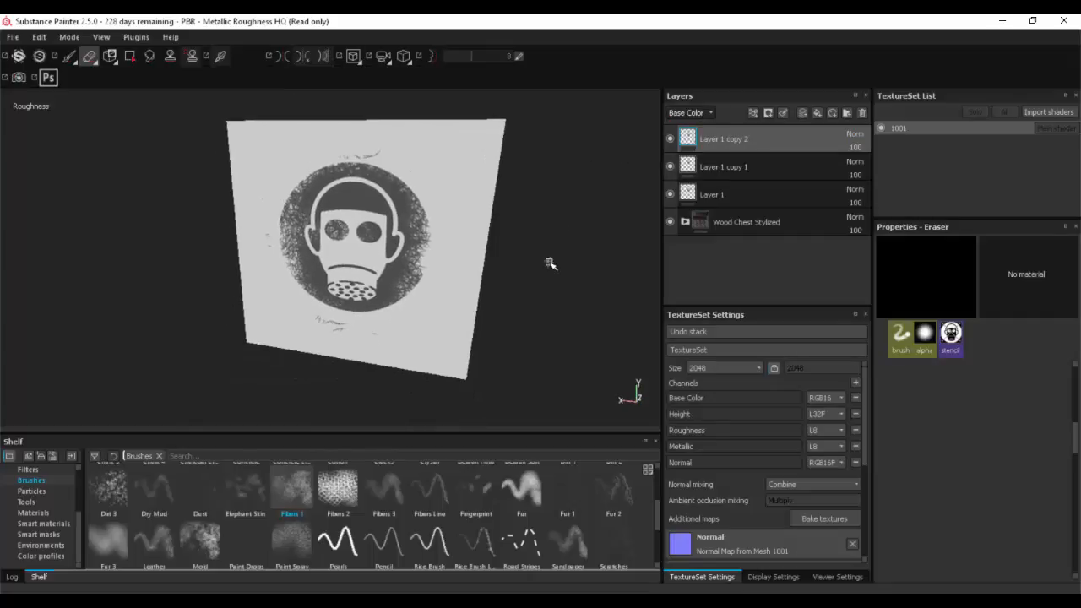
{"action": "key", "text": "m"}
{"action": "left_click_drag", "start_coordinate": [553, 251], "coordinate": [575, 221], "text": "alt"}
{"action": "right_click_drag", "start_coordinate": [575, 222], "coordinate": [745, 193], "text": "alt"}
{"action": "left_click_drag", "start_coordinate": [745, 194], "coordinate": [746, 222], "text": "alt"}
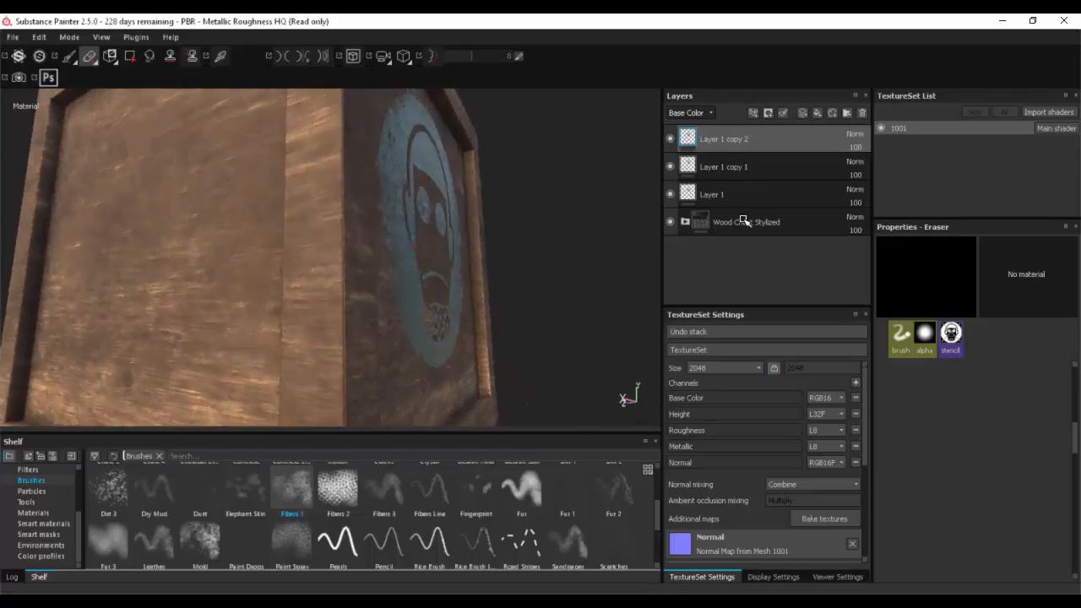
{"action": "right_click_drag", "start_coordinate": [746, 222], "coordinate": [766, 220], "text": "shift"}
{"action": "left_click_drag", "start_coordinate": [766, 221], "coordinate": [594, 229], "text": "alt"}
{"action": "right_click_drag", "start_coordinate": [594, 229], "coordinate": [560, 272], "text": "alt"}
{"action": "left_click_drag", "start_coordinate": [560, 272], "coordinate": [434, 272], "text": "alt"}
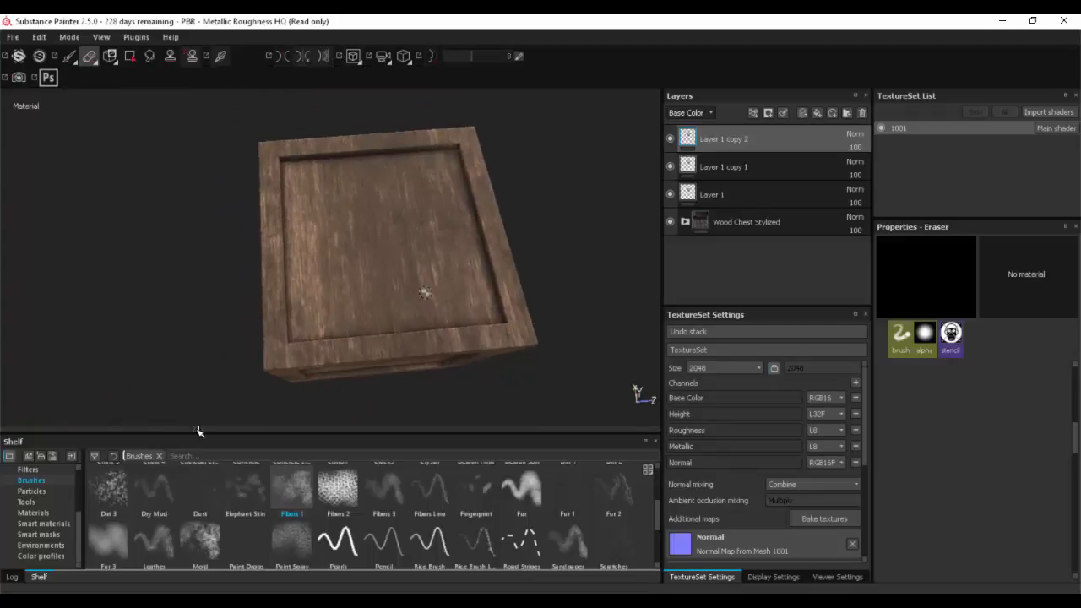
Step: Add a new paint layer above the Layer 1 copies and choose the Artistic 5 brush for the eraser
{"action": "left_click", "coordinate": [51, 478]}
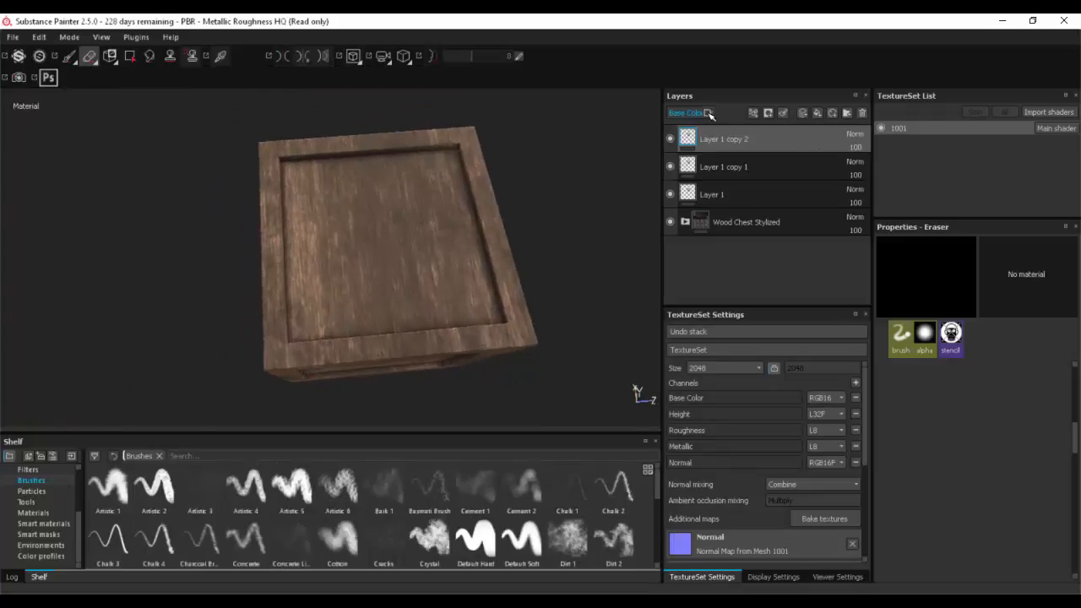
{"action": "left_click", "coordinate": [803, 113]}
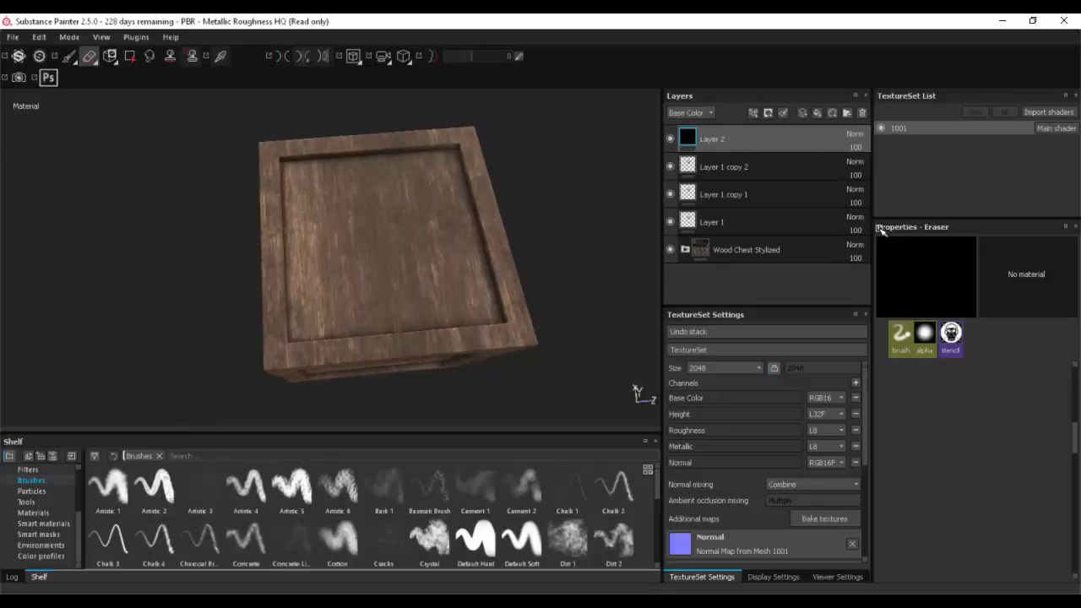
{"action": "scroll", "coordinate": [1035, 374], "scroll_direction": "up", "scroll_amount": 6}
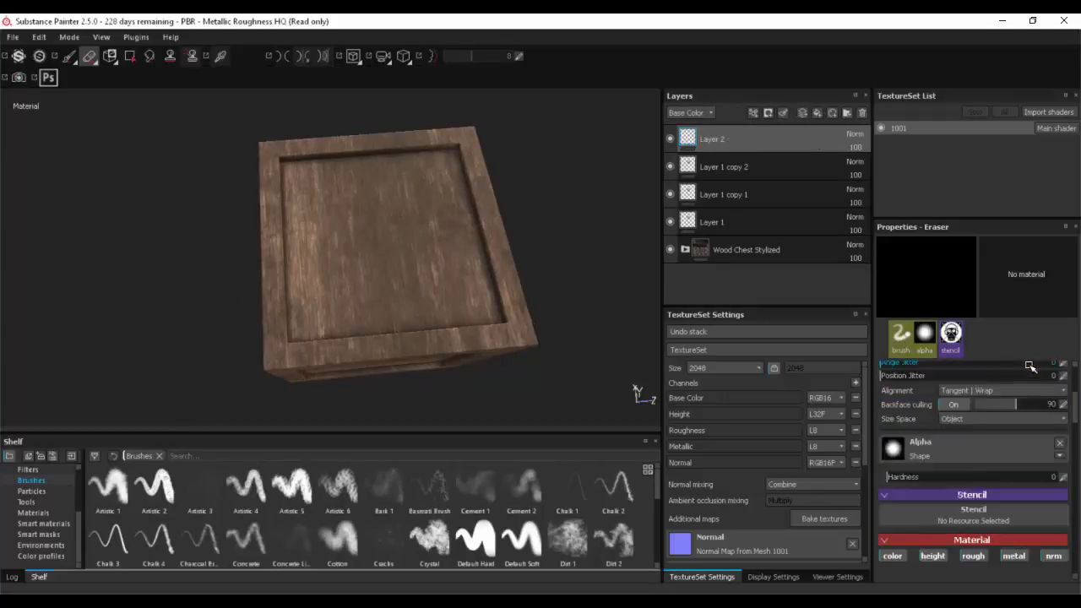
{"action": "scroll", "coordinate": [1020, 382], "scroll_direction": "down", "scroll_amount": 2}
{"action": "scroll", "coordinate": [1029, 465], "scroll_direction": "down", "scroll_amount": 2}
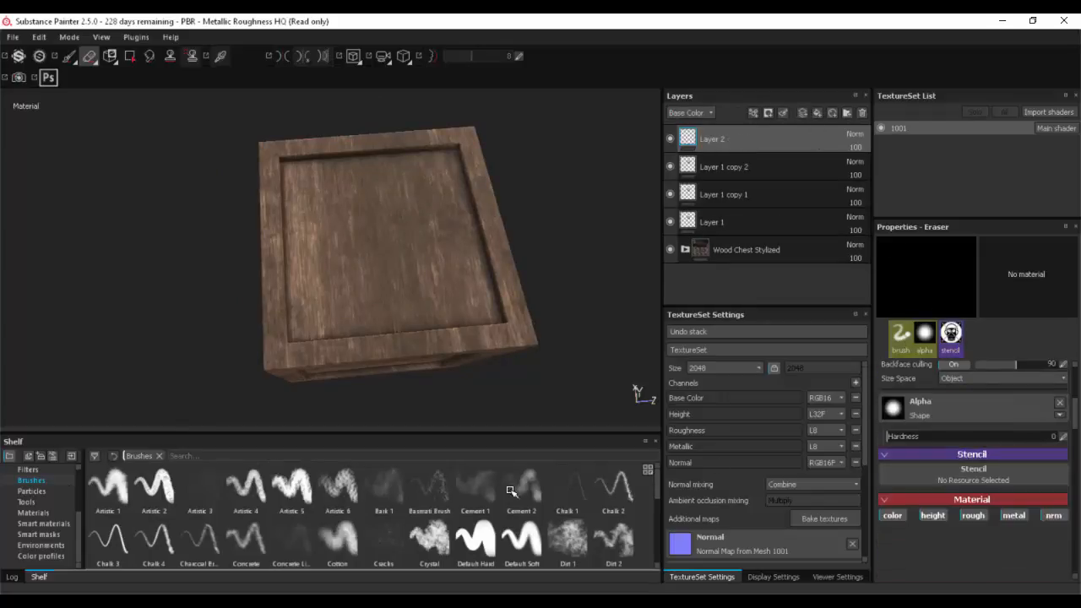
{"action": "left_click", "coordinate": [301, 487]}
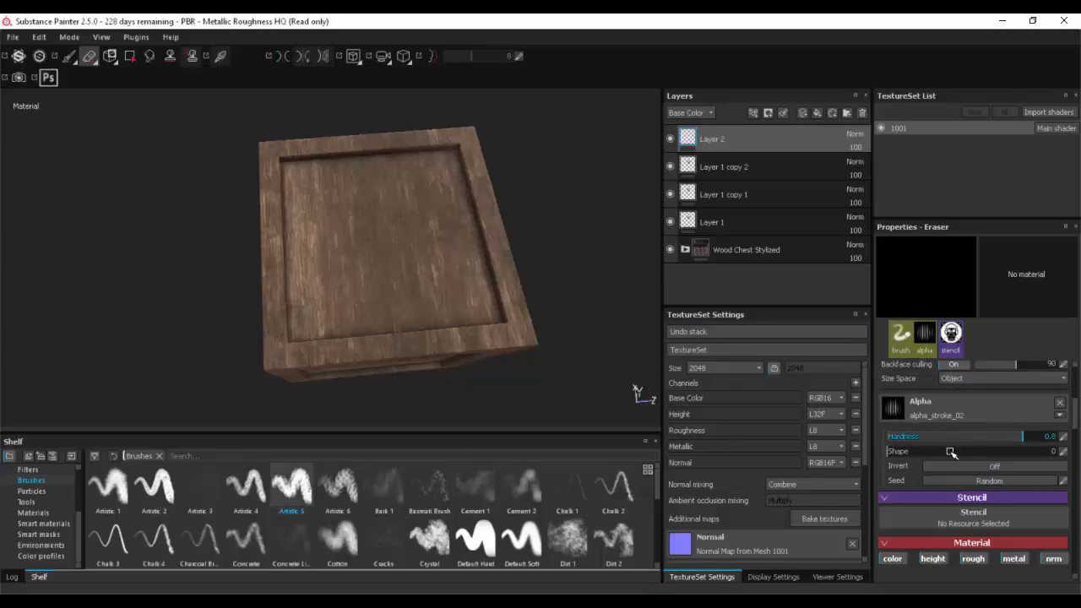
{"action": "scroll", "coordinate": [957, 488], "scroll_direction": "down", "scroll_amount": 1}
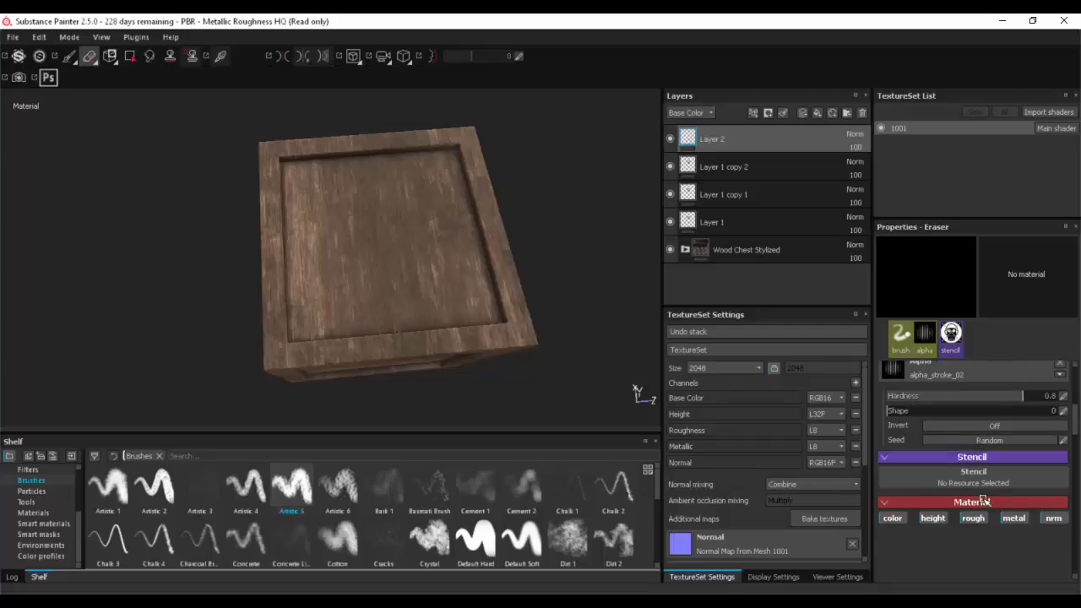
{"action": "scroll", "coordinate": [929, 517], "scroll_direction": "up", "scroll_amount": 1}
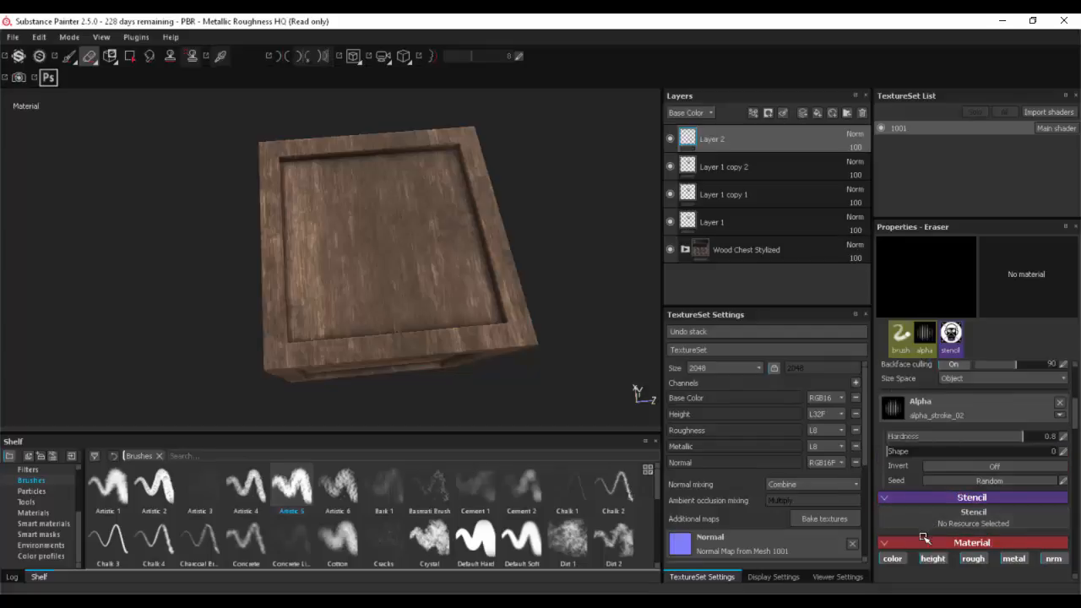
{"action": "left_click", "coordinate": [899, 544]}
{"action": "left_click", "coordinate": [900, 545]}
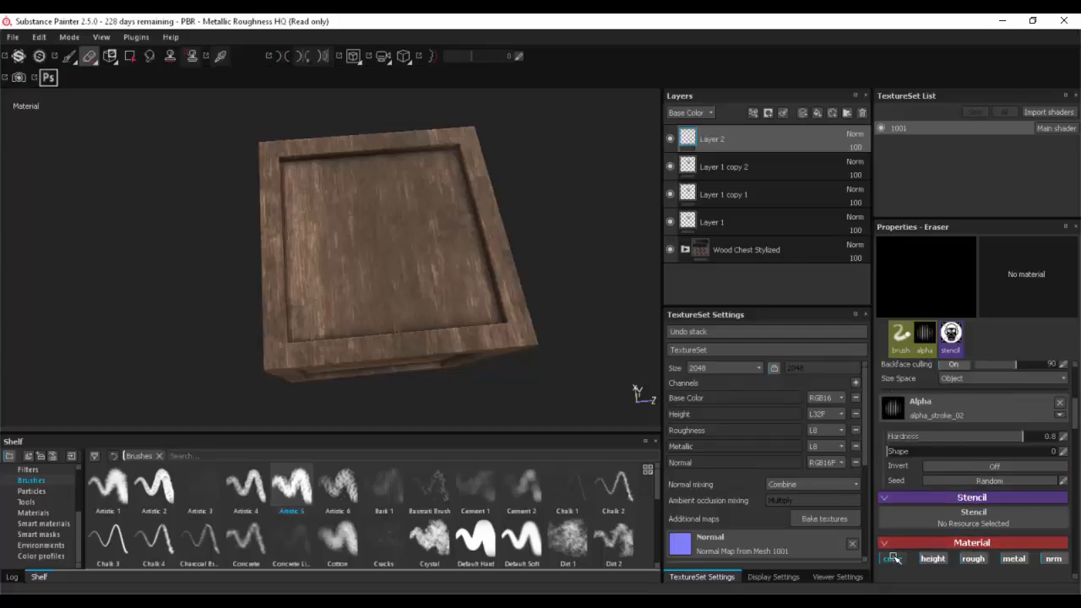
{"action": "scroll", "coordinate": [946, 517], "scroll_direction": "down", "scroll_amount": 1}
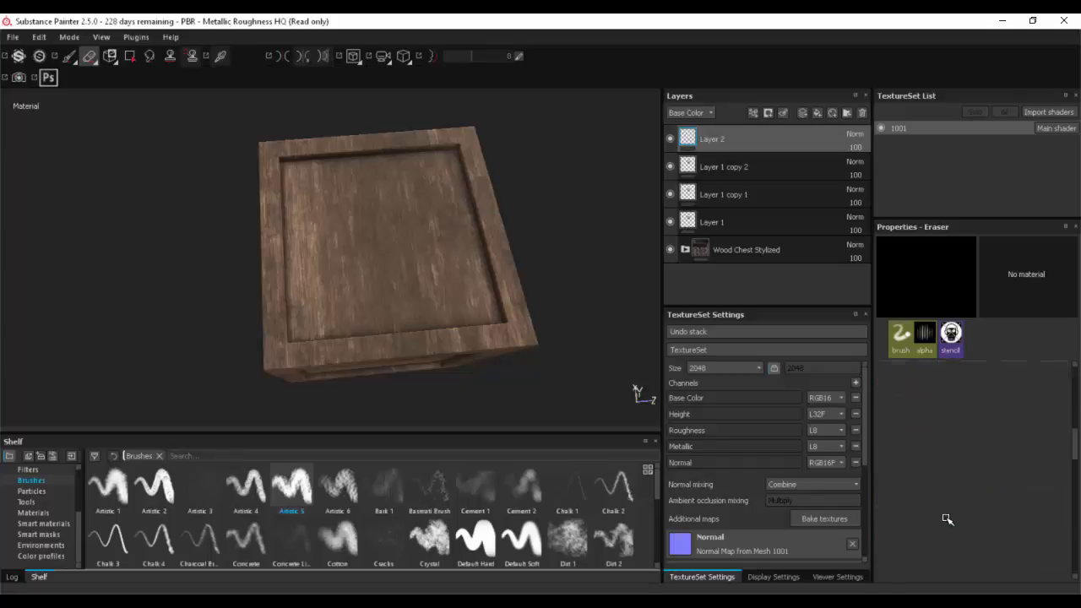
{"action": "scroll", "coordinate": [968, 511], "scroll_direction": "down", "scroll_amount": 1}
{"action": "scroll", "coordinate": [965, 463], "scroll_direction": "up", "scroll_amount": 5}
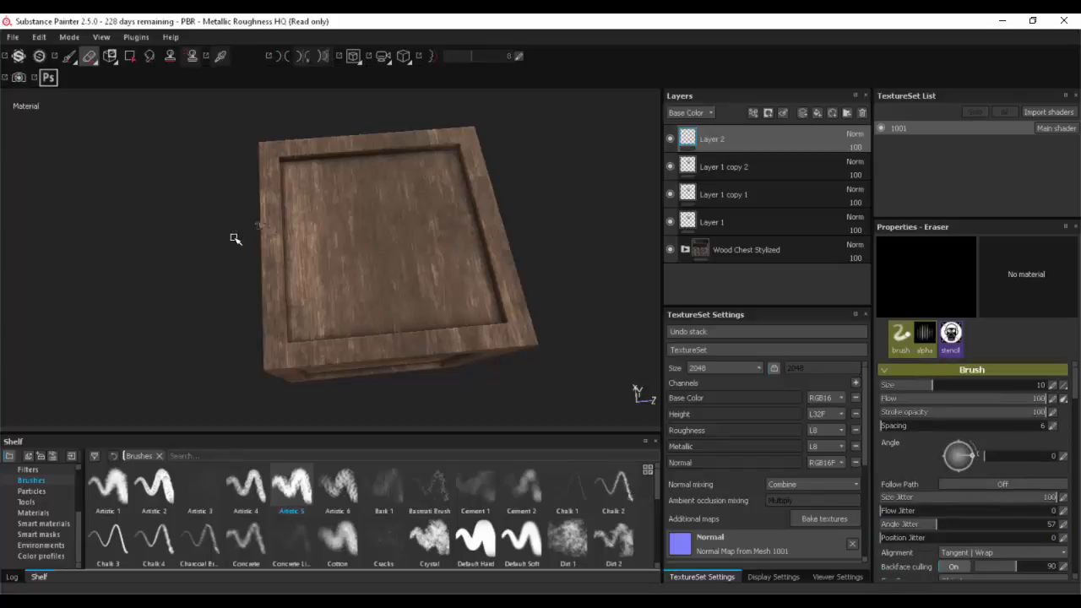
Step: Switch to the Paint tool and remove the Sign Protection Respirator stencil from it
{"action": "left_click_drag", "start_coordinate": [235, 239], "coordinate": [245, 226], "text": "alt"}
{"action": "left_click", "coordinate": [71, 56]}
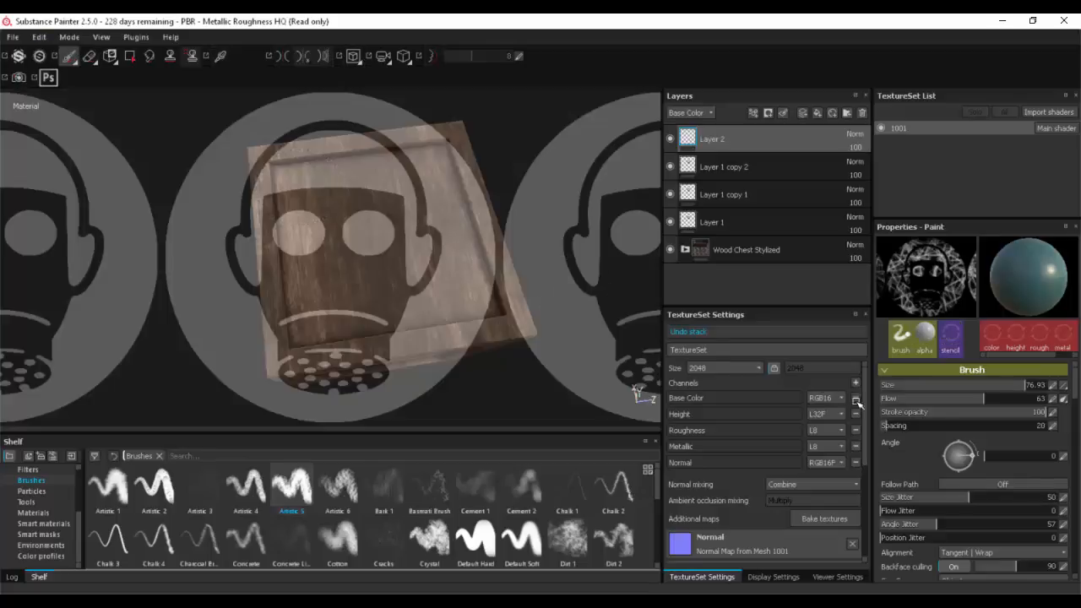
{"action": "scroll", "coordinate": [956, 454], "scroll_direction": "down", "scroll_amount": 3}
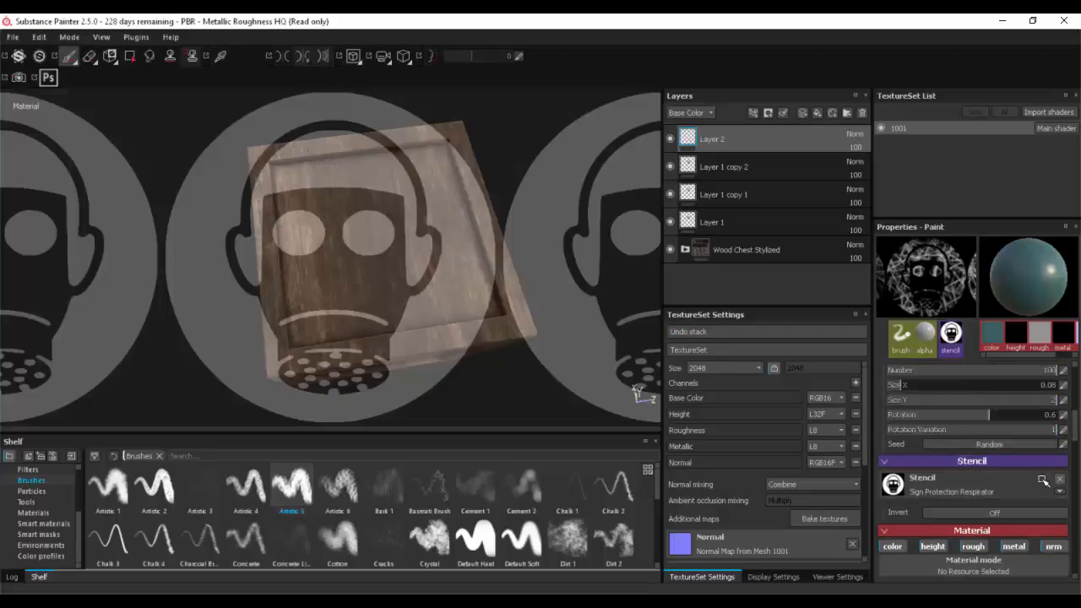
{"action": "left_click", "coordinate": [1045, 481]}
Step: Paint a blue patch in the middle of the crate's top panel with minimum roughness and near-maximum metallic
{"action": "scroll", "coordinate": [990, 502], "scroll_direction": "down", "scroll_amount": 3}
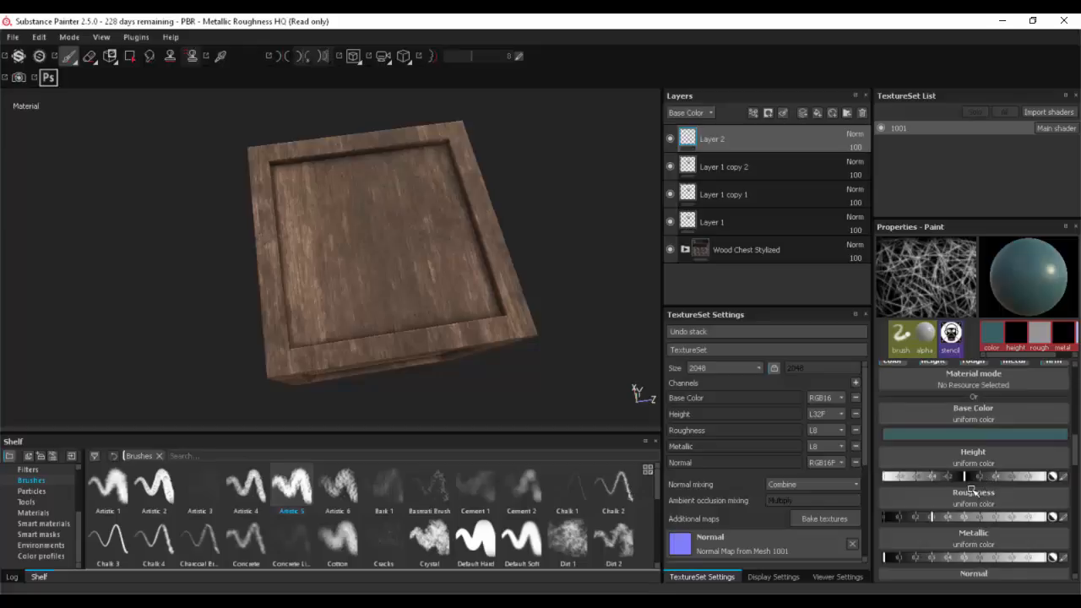
{"action": "left_click_drag", "start_coordinate": [957, 516], "coordinate": [1056, 522]}
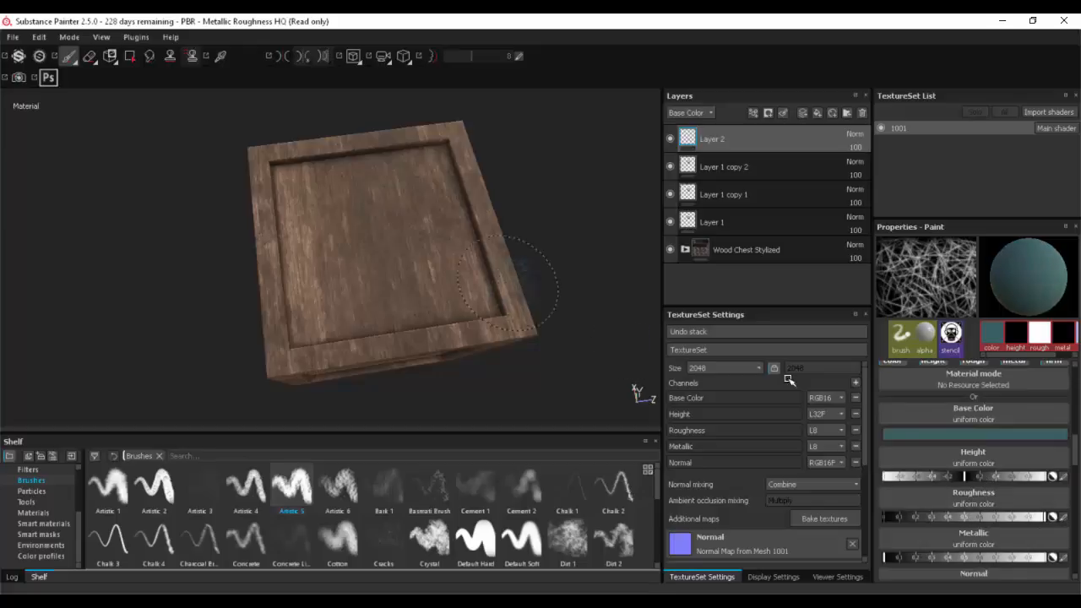
{"action": "left_click_drag", "start_coordinate": [937, 516], "coordinate": [885, 517]}
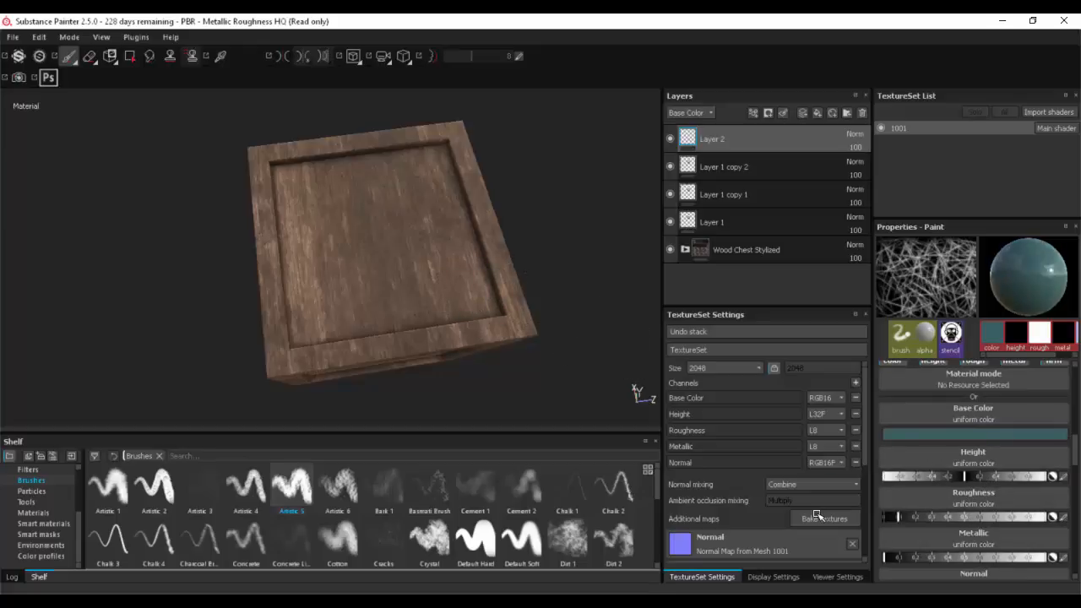
{"action": "left_click_drag", "start_coordinate": [971, 559], "coordinate": [1048, 560]}
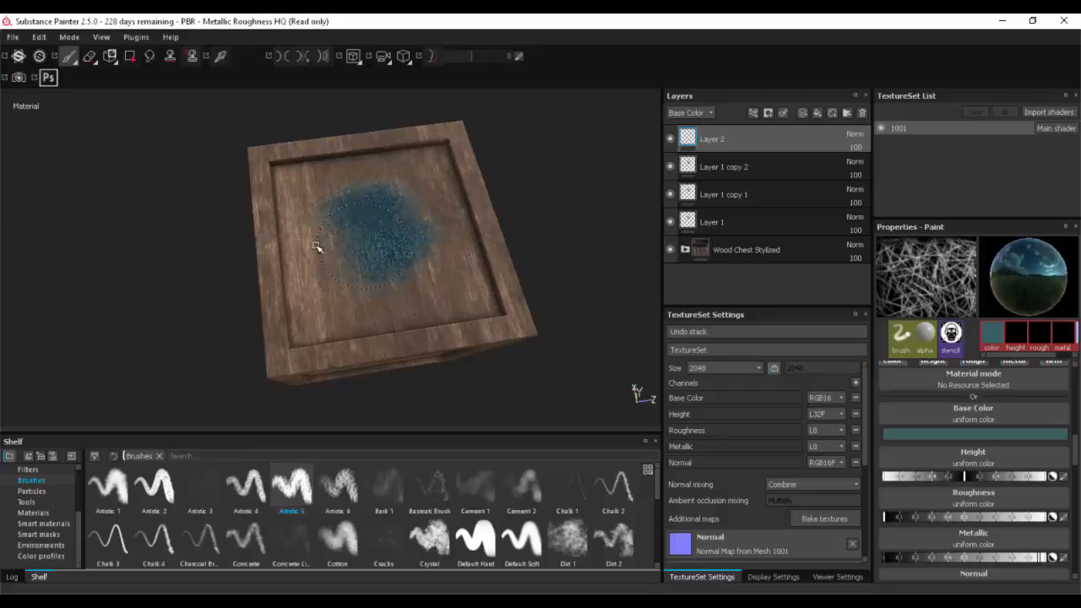
{"action": "left_click_drag", "start_coordinate": [505, 252], "coordinate": [496, 222], "text": "alt"}
{"action": "right_click_drag", "start_coordinate": [496, 222], "coordinate": [434, 256], "text": "alt"}
{"action": "left_click_drag", "start_coordinate": [434, 256], "coordinate": [235, 148], "text": "alt"}
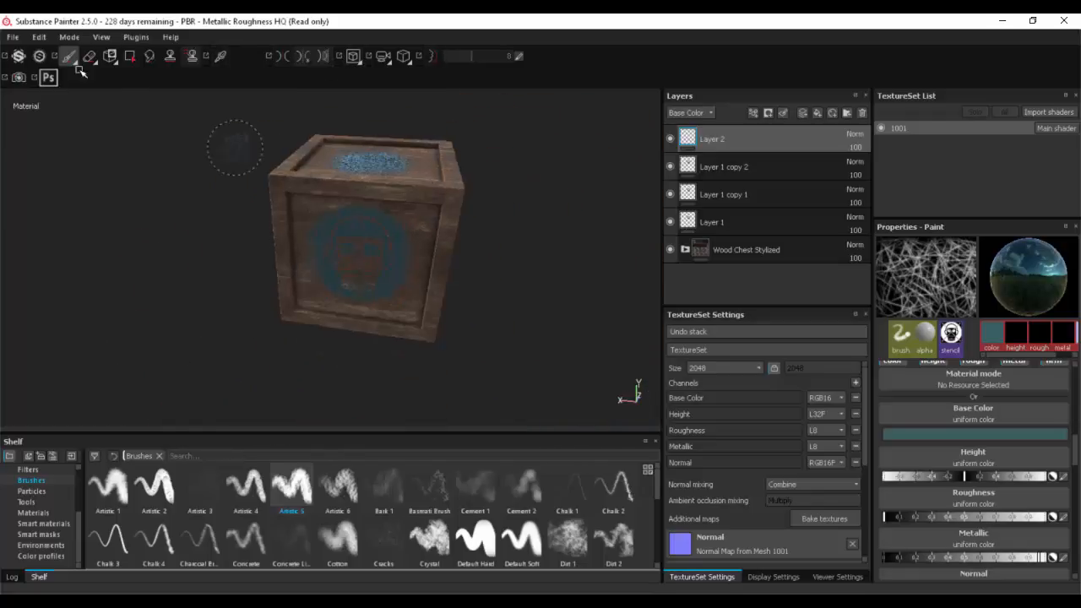
Step: Open the texture export settings and expand texture set 1001 to list its maps
{"action": "left_click", "coordinate": [15, 38]}
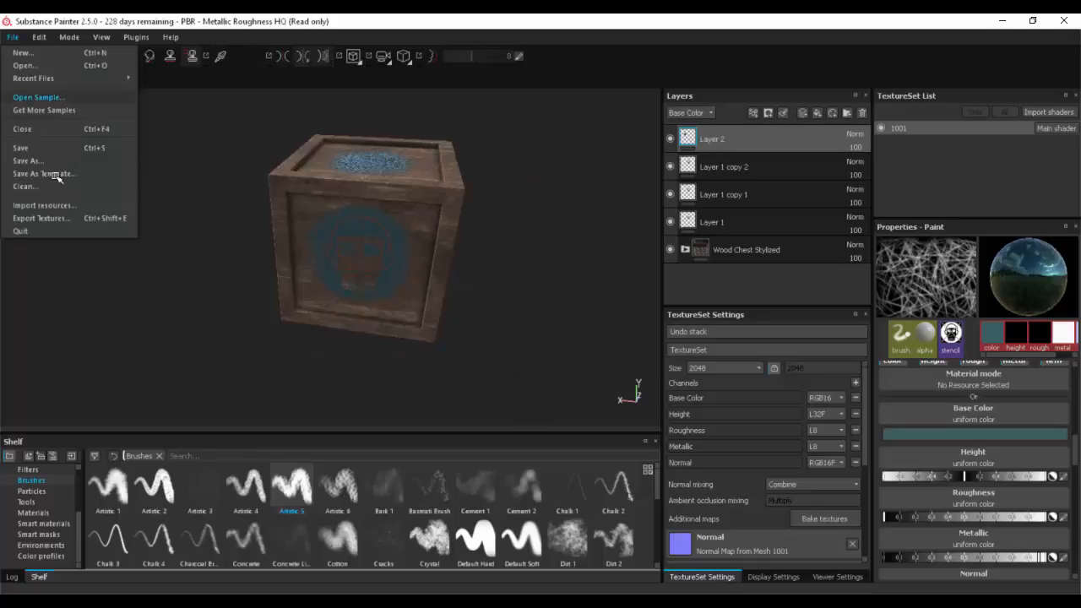
{"action": "left_click", "coordinate": [62, 218]}
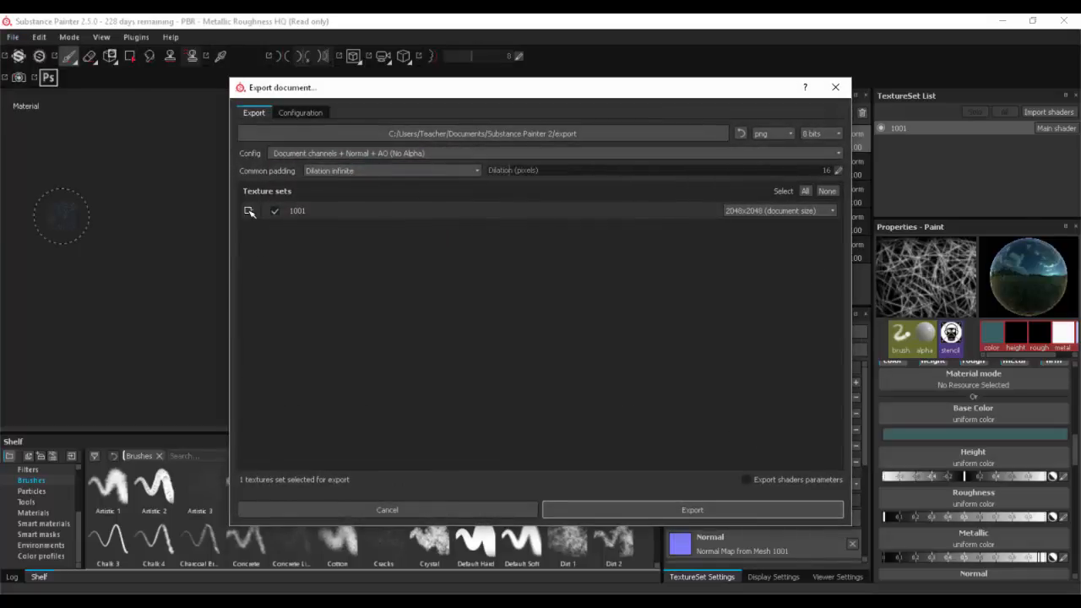
{"action": "left_click", "coordinate": [249, 211]}
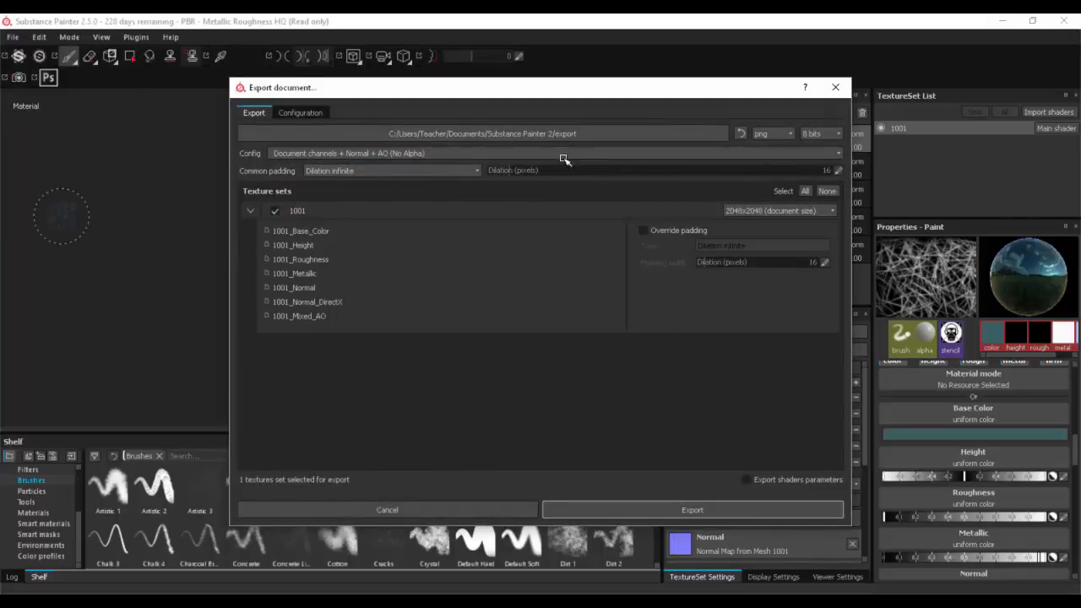
Step: Browse for the export destination through PDrive on the Desktop to the Content folder of Game/TestProject_001
{"action": "left_click", "coordinate": [683, 133]}
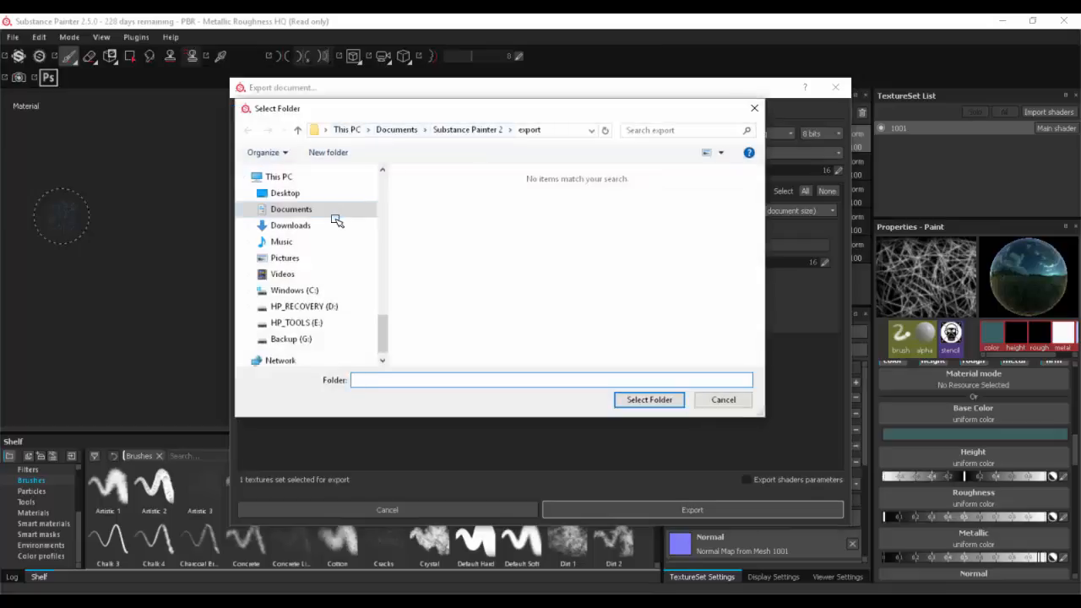
{"action": "left_click", "coordinate": [292, 193]}
{"action": "left_click", "coordinate": [663, 206]}
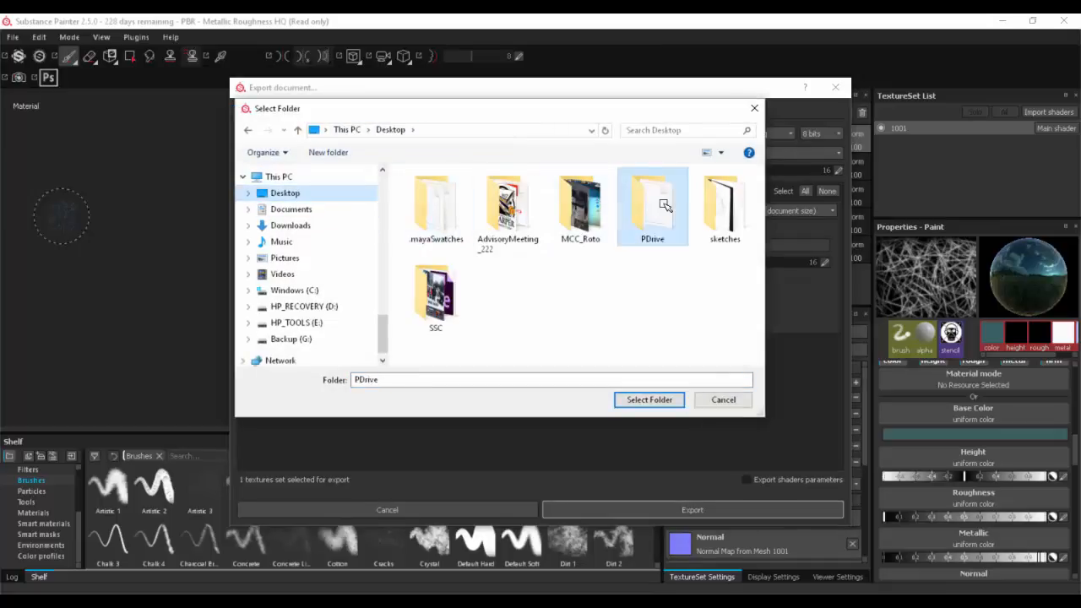
{"action": "double_click", "coordinate": [665, 205]}
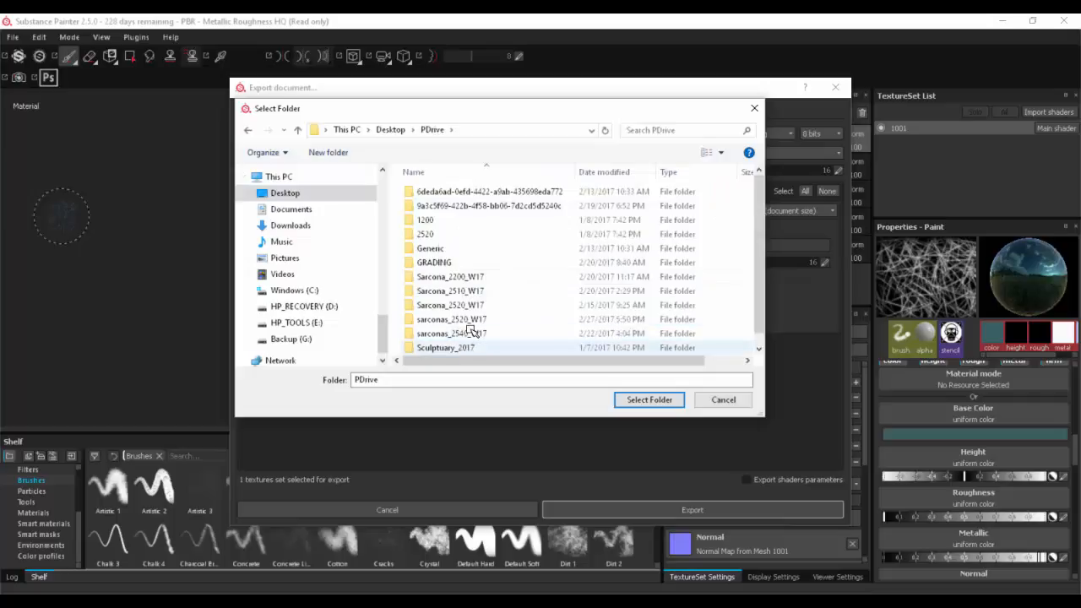
{"action": "scroll", "coordinate": [470, 329], "scroll_direction": "down", "scroll_amount": 1}
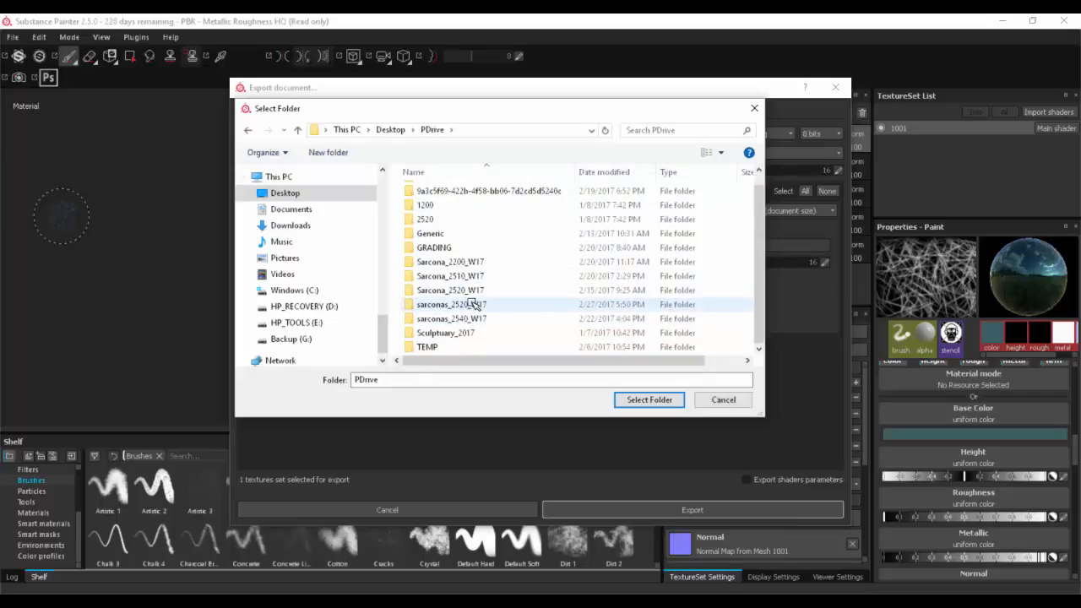
{"action": "double_click", "coordinate": [473, 304]}
{"action": "double_click", "coordinate": [426, 192]}
{"action": "double_click", "coordinate": [451, 194]}
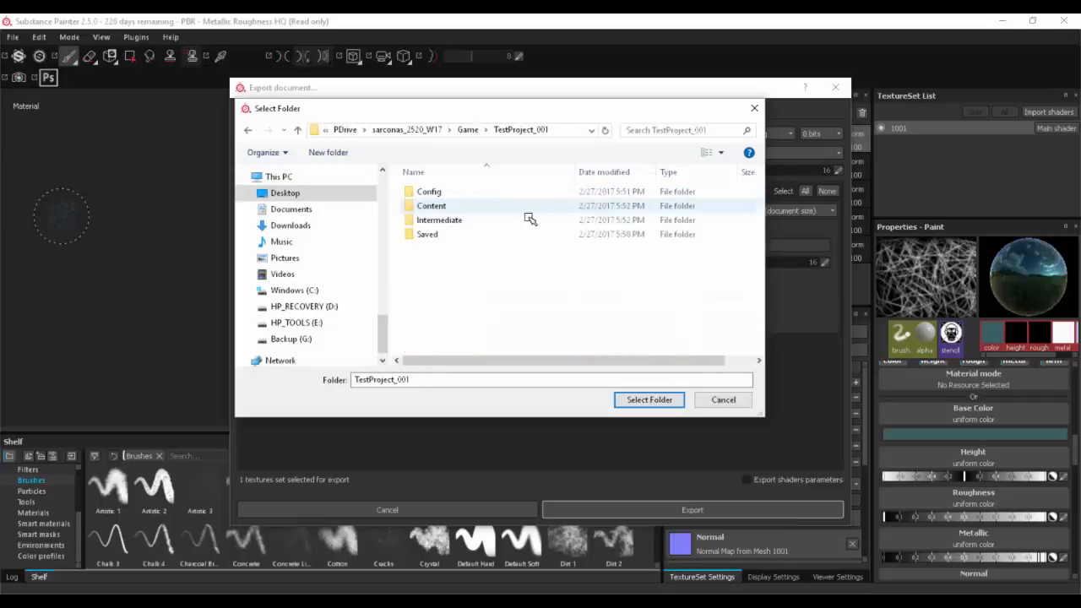
{"action": "left_click", "coordinate": [441, 193]}
{"action": "double_click", "coordinate": [439, 206]}
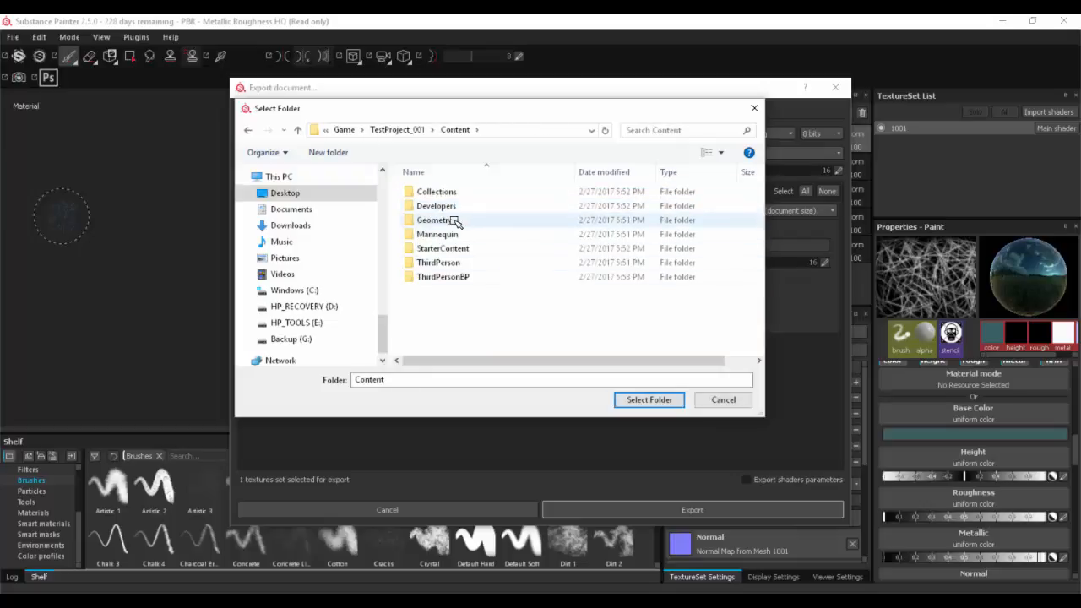
Step: Look through the Content subfolders, including Geometry, Collections and ThirdPersonBP, for a suitable place for the textures
{"action": "double_click", "coordinate": [451, 220]}
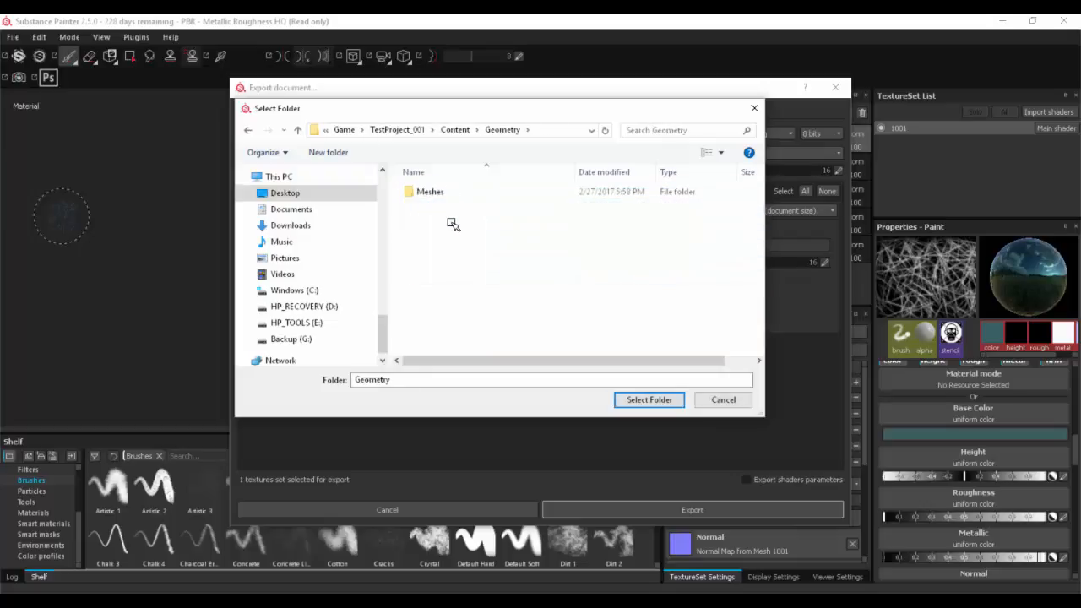
{"action": "key", "text": "alt+Left"}
{"action": "double_click", "coordinate": [453, 209]}
{"action": "key", "text": "alt+Left"}
{"action": "double_click", "coordinate": [452, 190]}
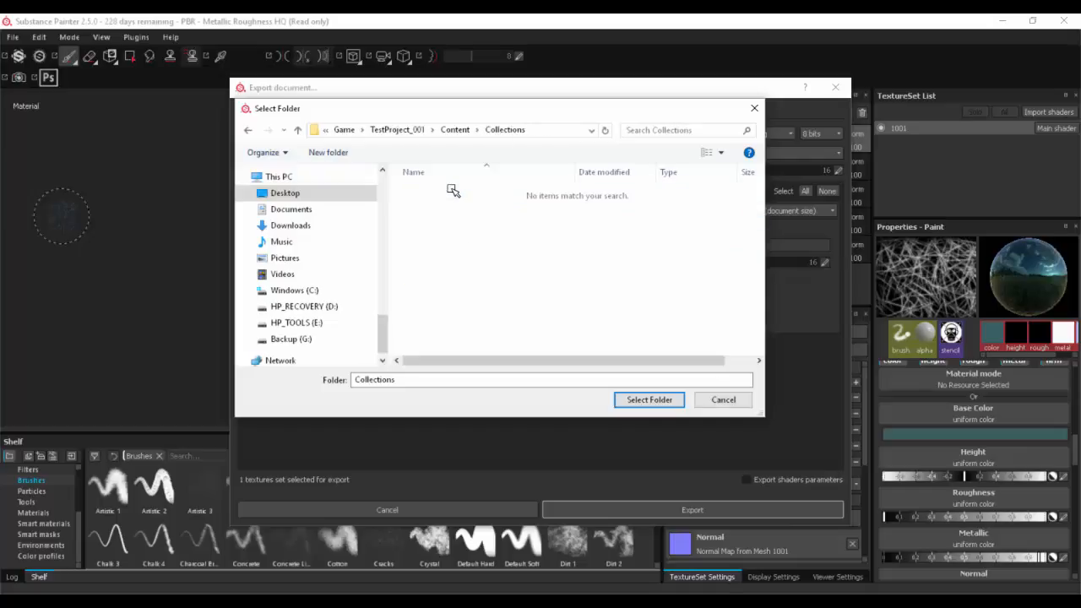
{"action": "key", "text": "alt+Left"}
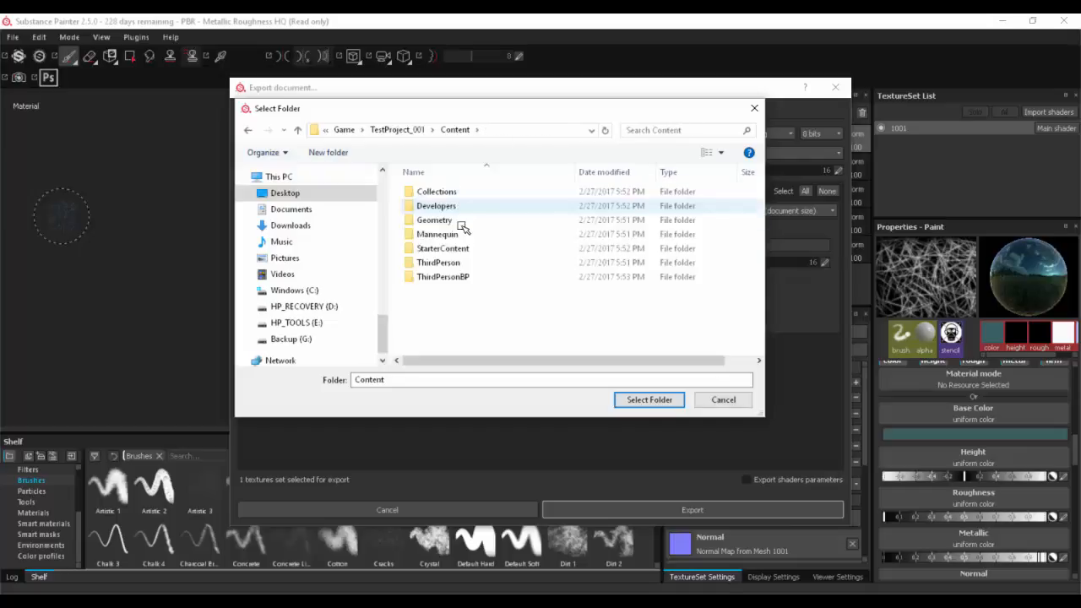
{"action": "double_click", "coordinate": [448, 277]}
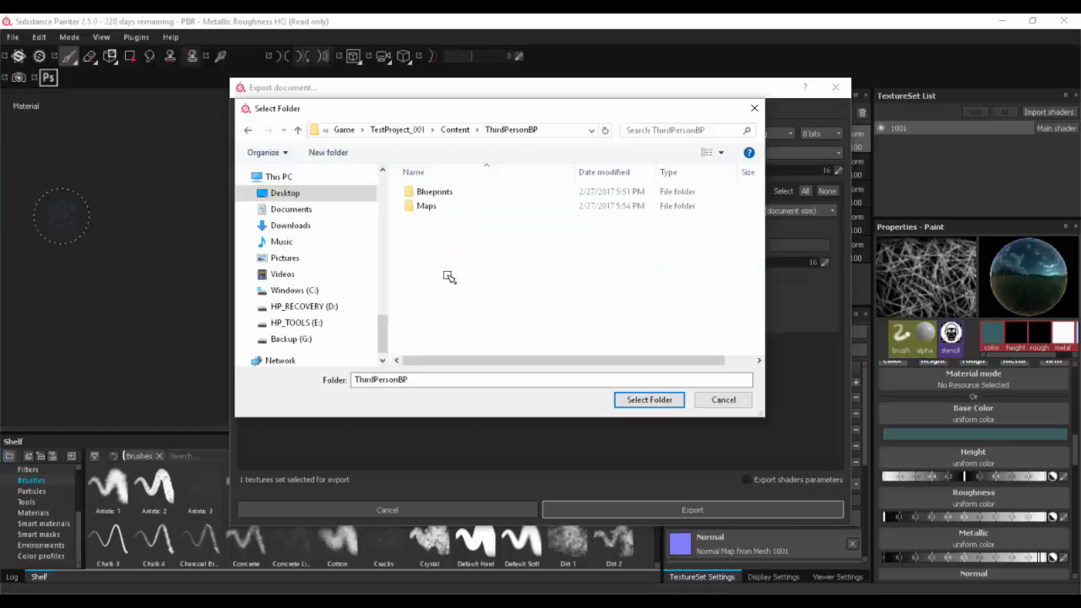
{"action": "key", "text": "alt+Left"}
{"action": "double_click", "coordinate": [452, 277]}
{"action": "left_click", "coordinate": [439, 207]}
{"action": "key", "text": "alt+Left"}
Step: Create a folder named Textures inside the Geometry folder and open it
{"action": "double_click", "coordinate": [441, 222]}
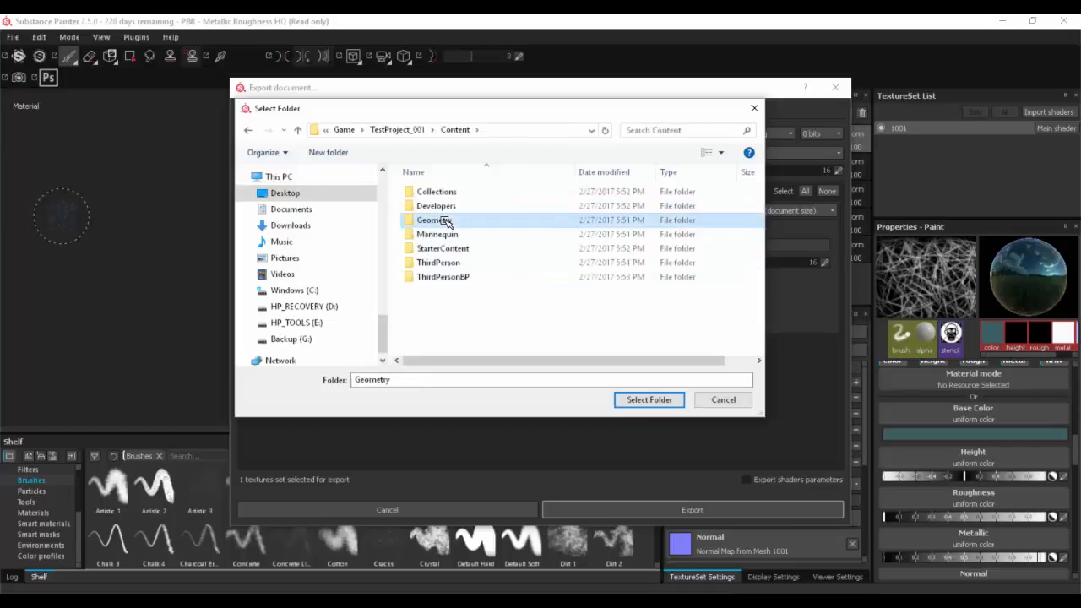
{"action": "left_click", "coordinate": [329, 152]}
{"action": "type", "text": "Textures"}
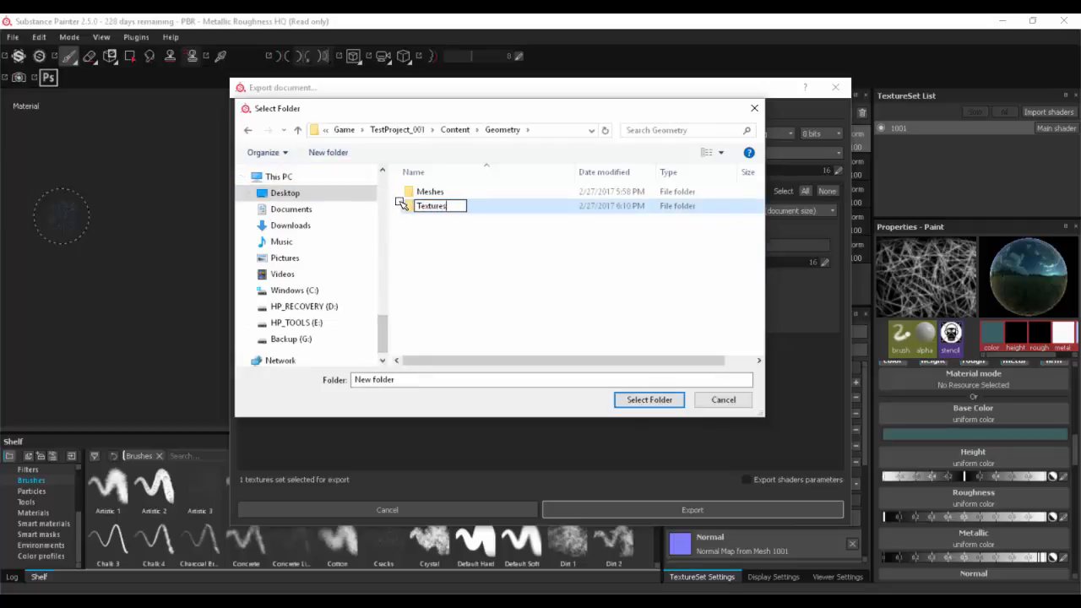
{"action": "double_click", "coordinate": [404, 205]}
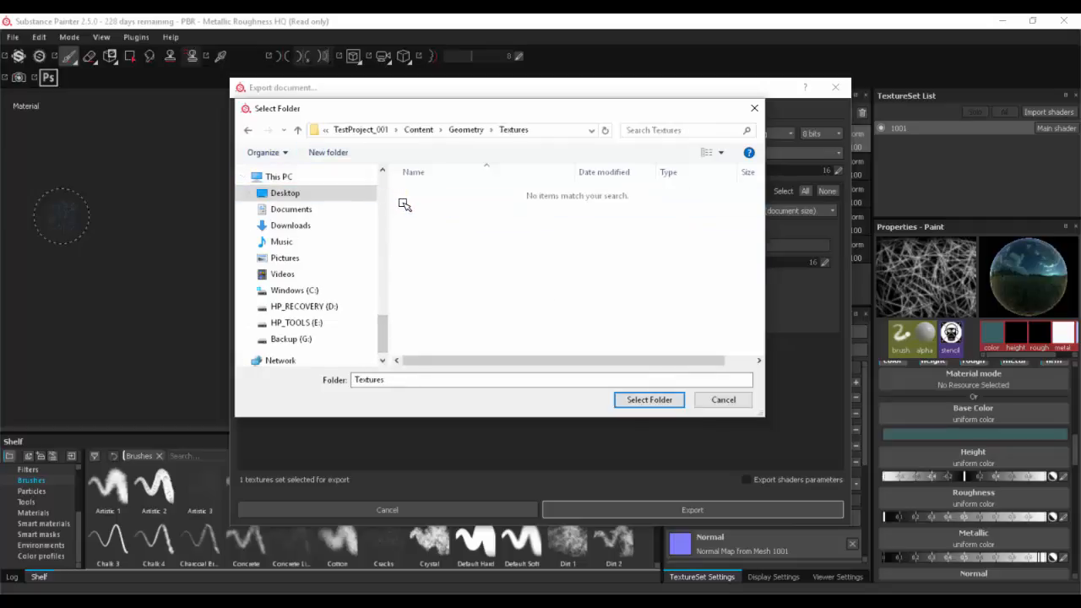
Step: Set the Textures folder as the export destination and export the maps of texture set 1001
{"action": "left_click", "coordinate": [649, 400]}
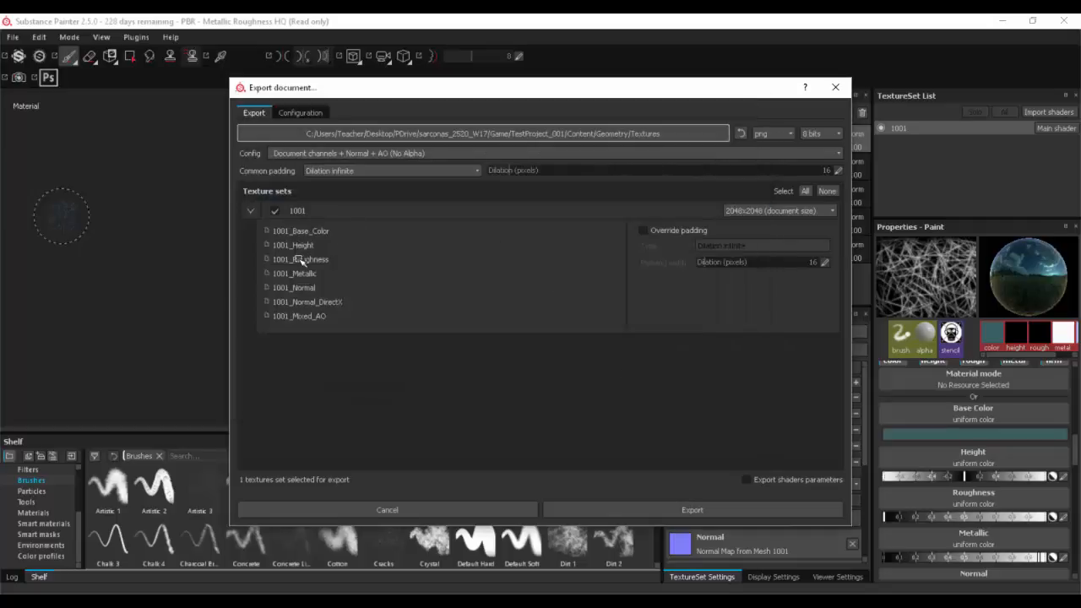
{"action": "left_click", "coordinate": [621, 505]}
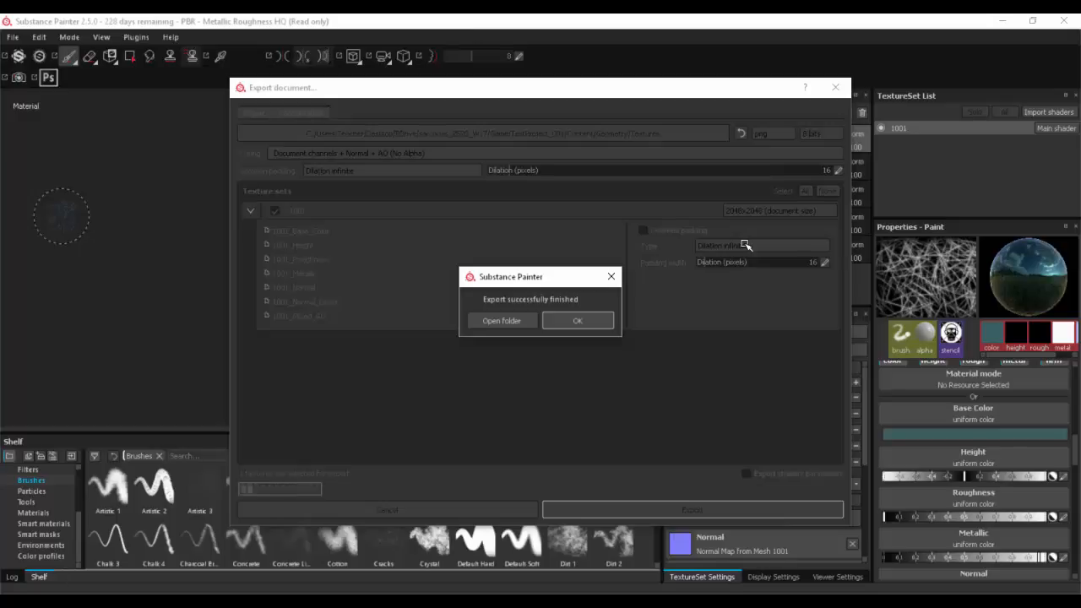
{"action": "left_click", "coordinate": [578, 319]}
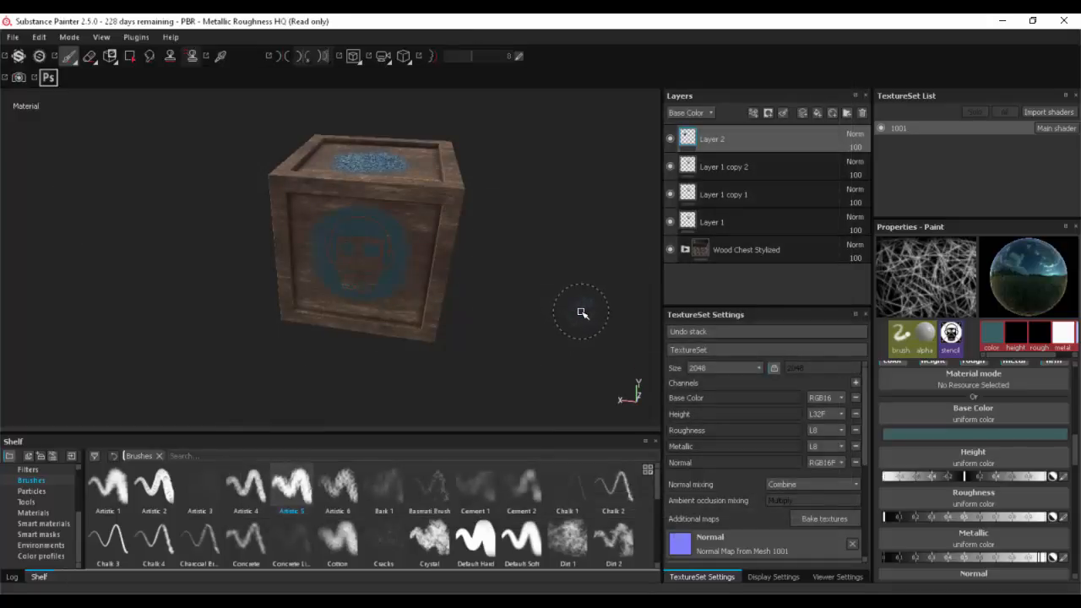
Step: Switch to Unreal Editor, import the detected texture files and accept the normal map settings for 1001_Normal and 1001_Normal_DirectX
{"action": "key", "text": "alt+Tab"}
{"action": "key", "text": "alt+Tab"}
{"action": "key", "text": "alt+Tab"}
{"action": "key", "text": "alt+Tab"}
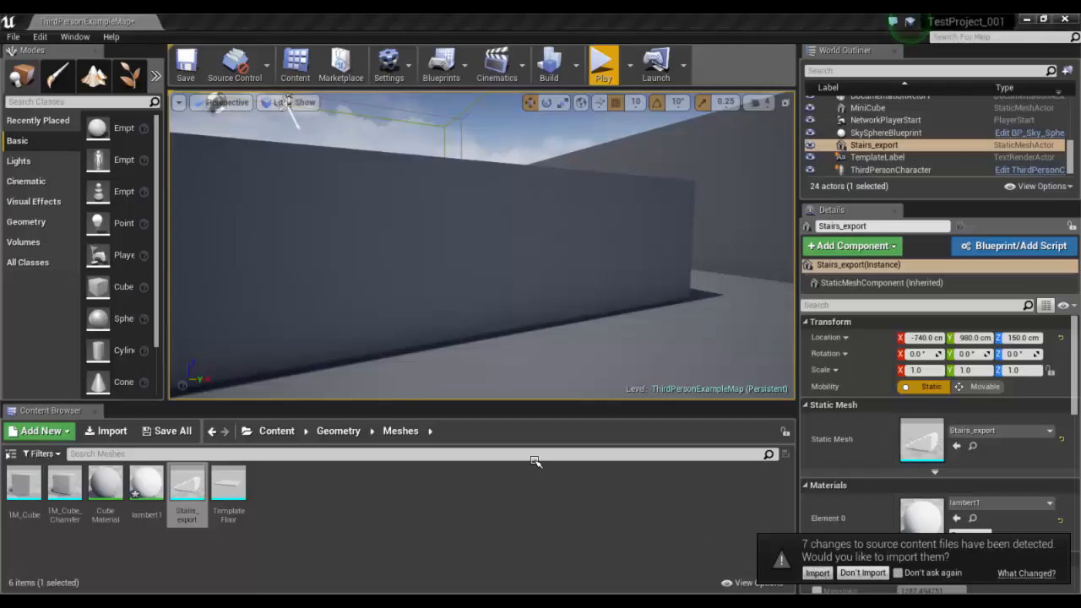
{"action": "left_click", "coordinate": [346, 432]}
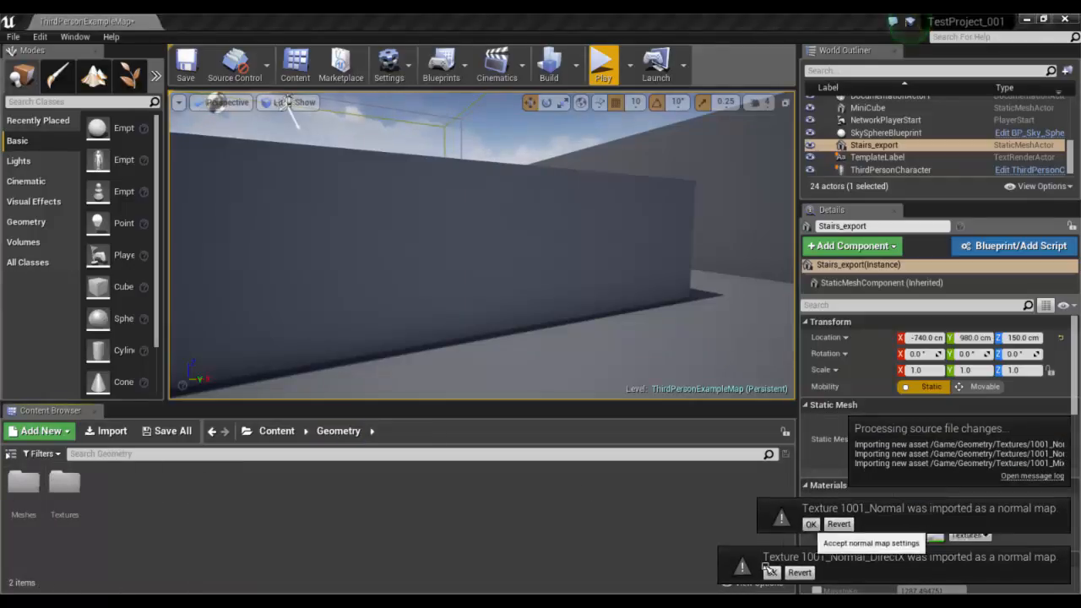
{"action": "left_click", "coordinate": [809, 524]}
{"action": "left_click", "coordinate": [772, 573]}
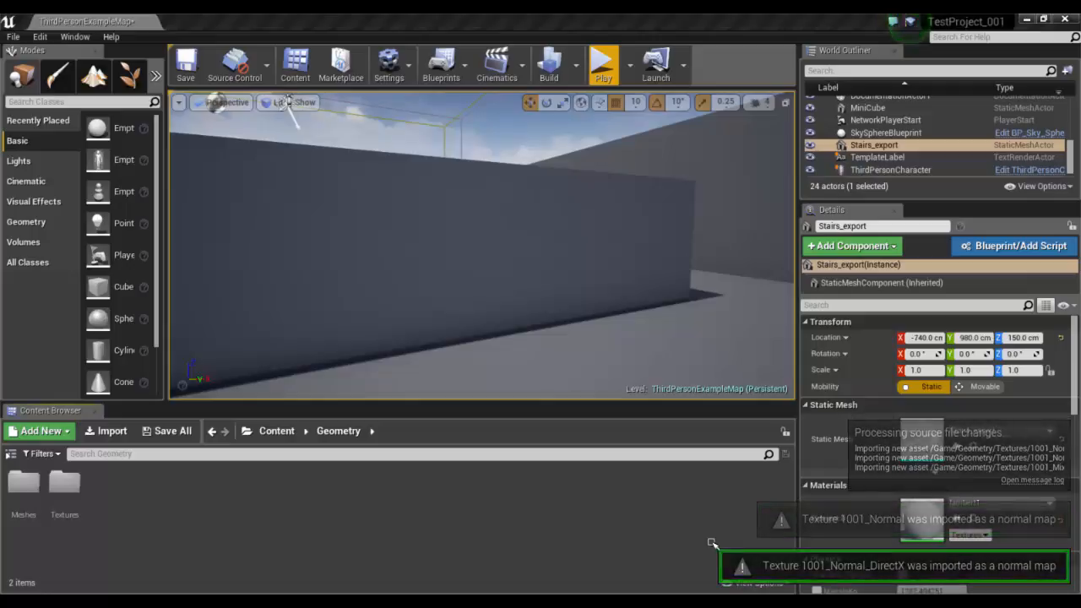
Step: Check the imported maps in the Textures folder and return to the Geometry folder in the Content Browser
{"action": "double_click", "coordinate": [65, 483]}
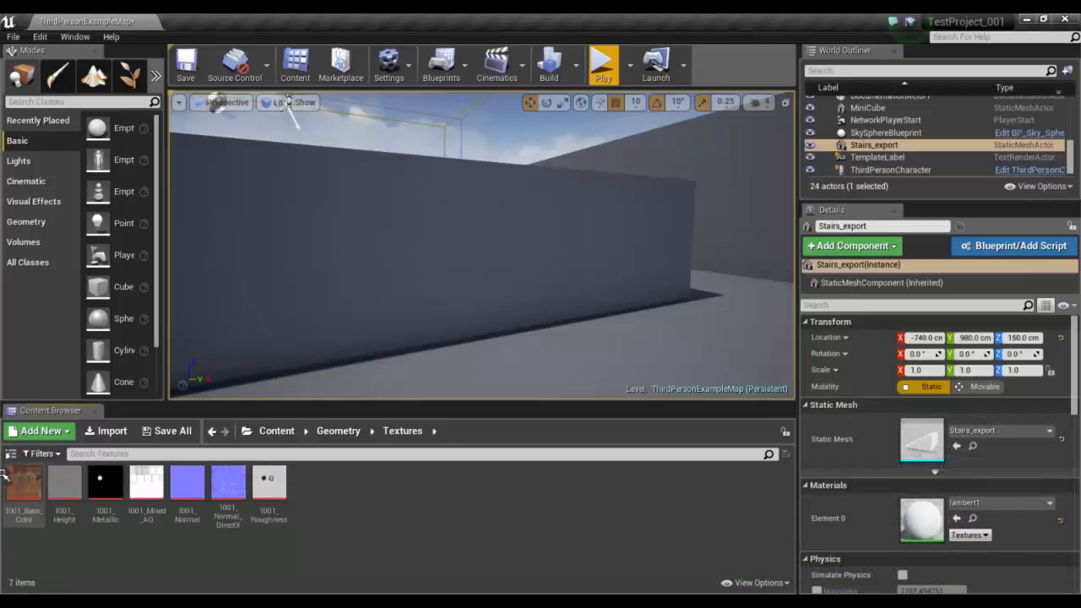
{"action": "key", "text": "f"}
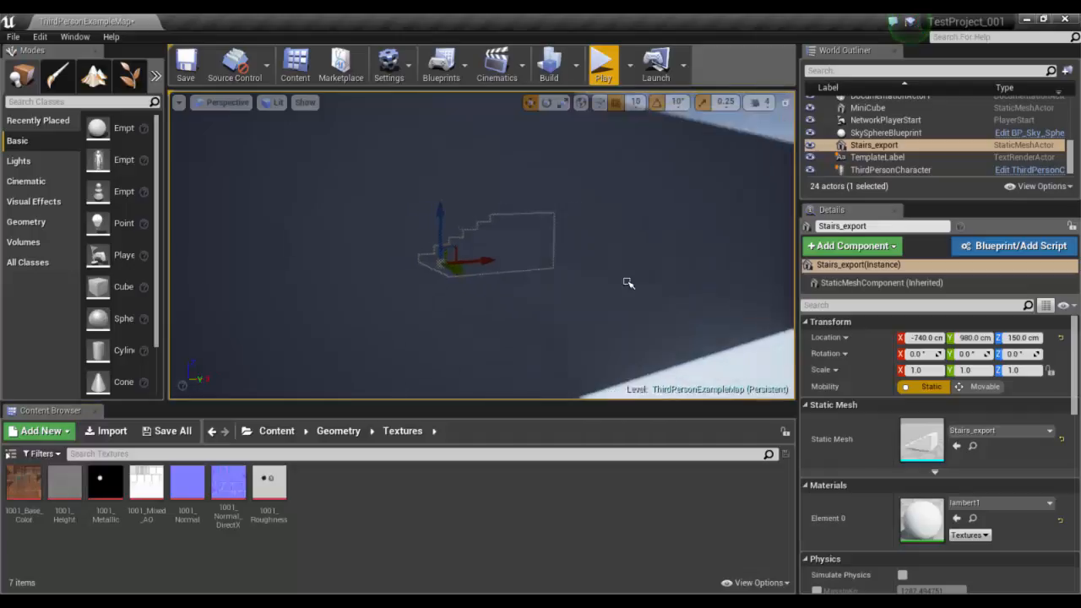
{"action": "left_click", "coordinate": [350, 434]}
Step: Switch to the scenes folder in File Explorer and copy LowRes_Cube_001.fbx
{"action": "key", "text": "super+Tab"}
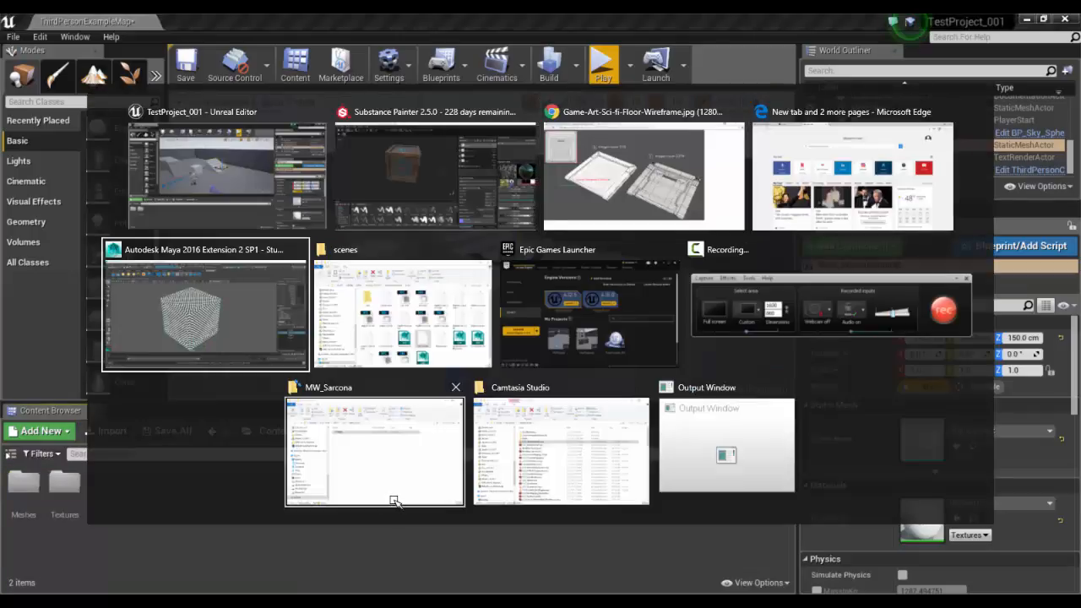
{"action": "left_click", "coordinate": [393, 500]}
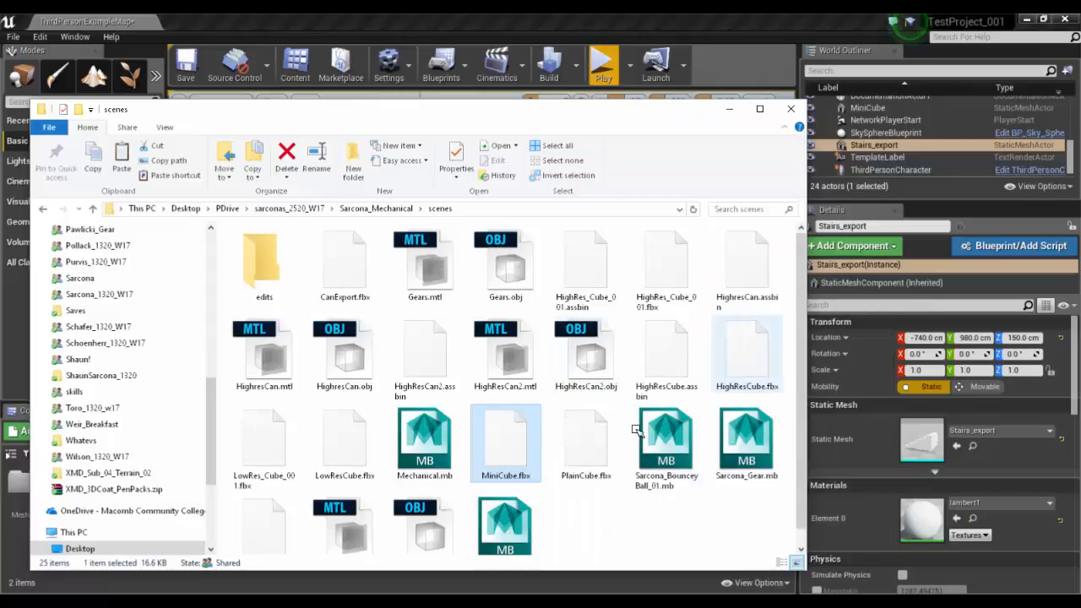
{"action": "scroll", "coordinate": [621, 443], "scroll_direction": "down", "scroll_amount": 1}
{"action": "scroll", "coordinate": [621, 443], "scroll_direction": "up", "scroll_amount": 1}
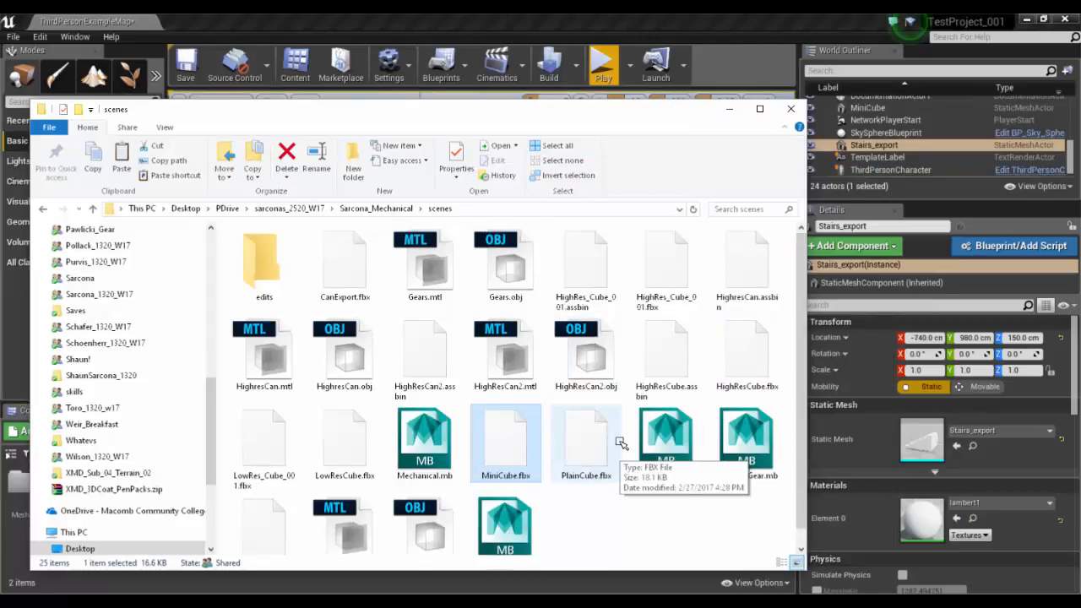
{"action": "key", "text": "l"}
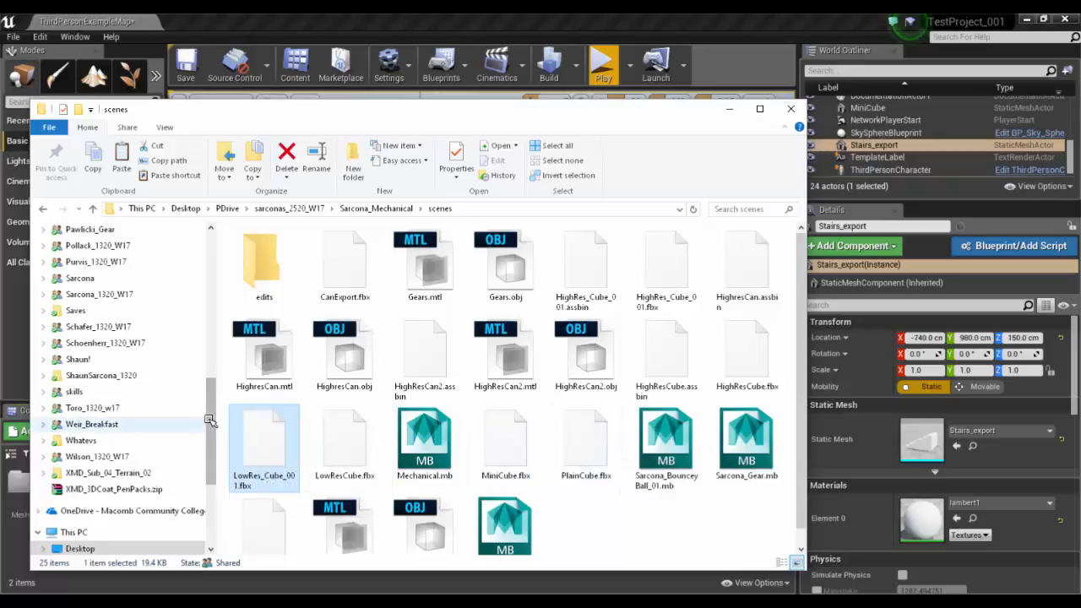
Step: Switch to the Camtasia Studio folder window and open the PDrive folder on the Desktop in it
{"action": "key", "text": "alt+Tab"}
{"action": "key", "text": "alt+Tab"}
{"action": "key", "text": "alt+Tab"}
{"action": "key", "text": "alt+Tab"}
{"action": "key", "text": "alt+Tab"}
{"action": "key", "text": "alt+Tab"}
{"action": "key", "text": "alt+Tab"}
{"action": "key", "text": "alt+Tab"}
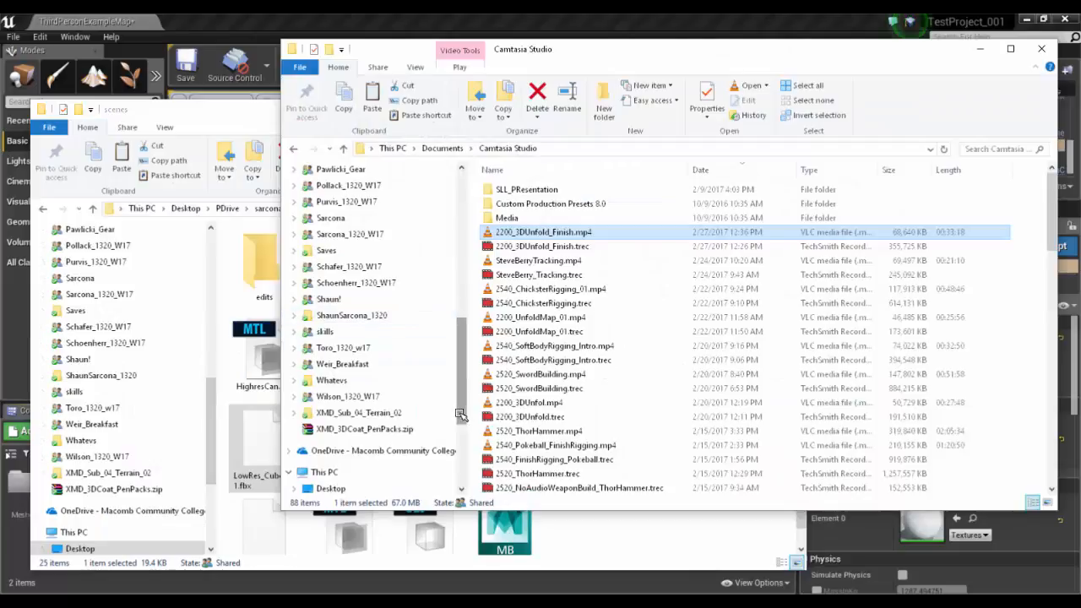
{"action": "left_click_drag", "start_coordinate": [460, 415], "coordinate": [460, 459]}
{"action": "left_click", "coordinate": [330, 310]}
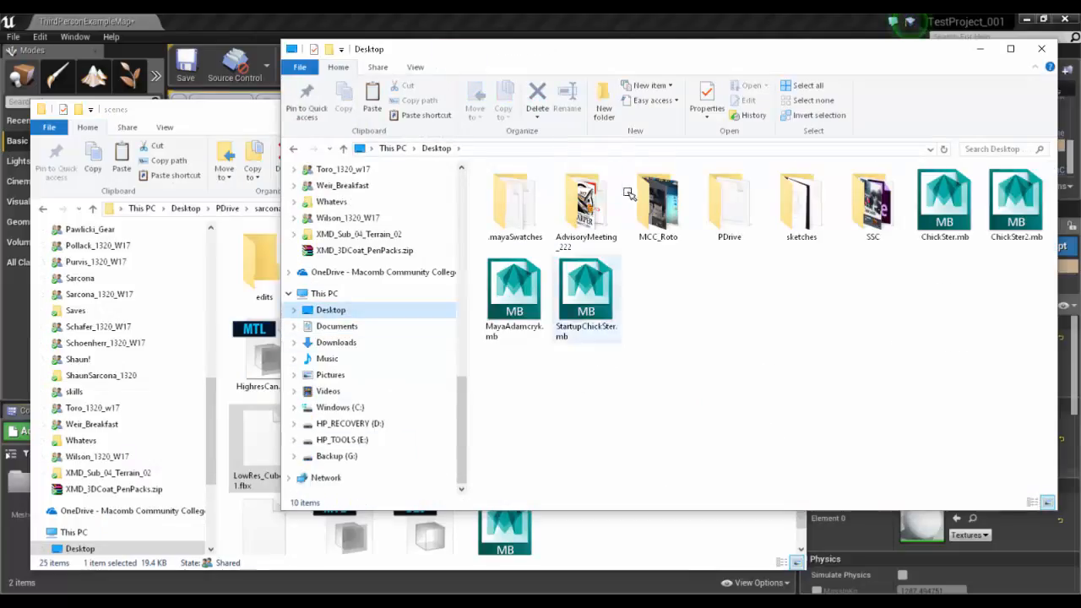
{"action": "double_click", "coordinate": [719, 200]}
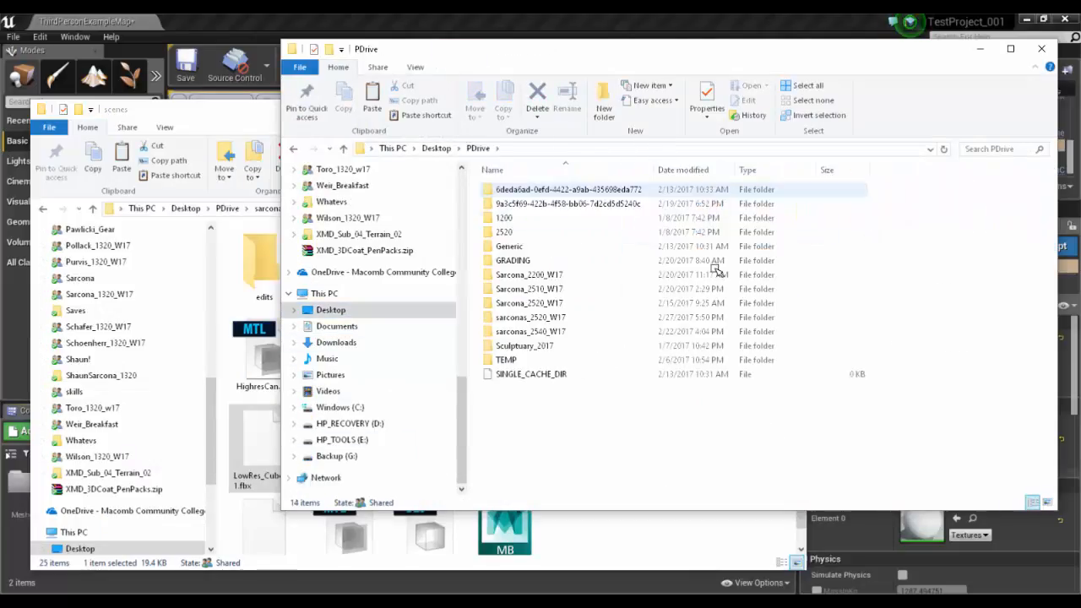
Step: Paste LowRes_Cube_001.fbx into the Content/Geometry/Meshes folder of Game/TestProject_001
{"action": "left_click", "coordinate": [557, 317]}
{"action": "key", "text": "Return"}
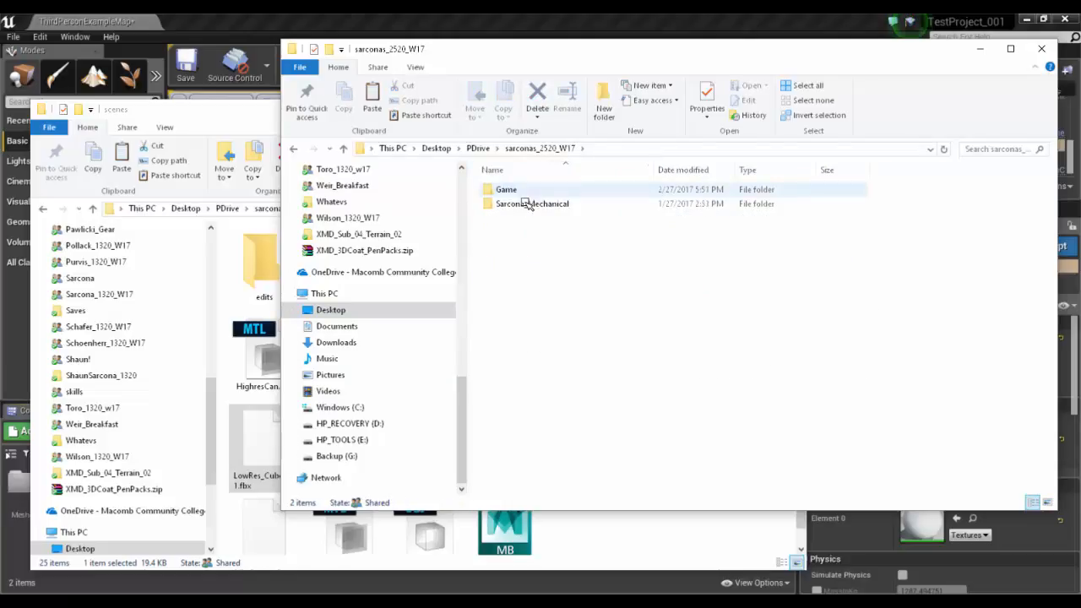
{"action": "double_click", "coordinate": [516, 189]}
{"action": "double_click", "coordinate": [517, 188]}
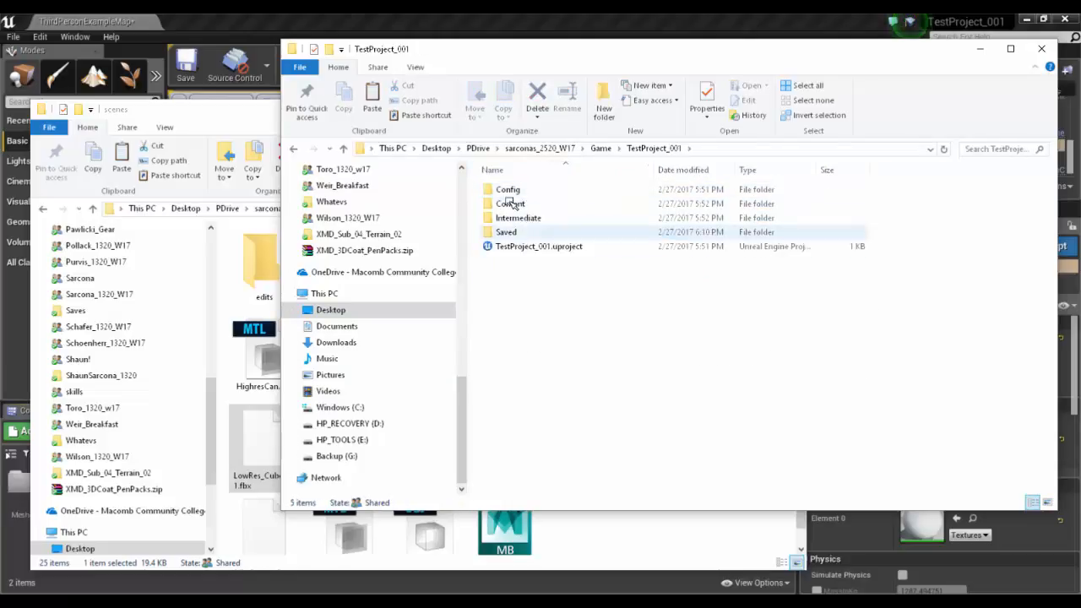
{"action": "double_click", "coordinate": [509, 204]}
{"action": "double_click", "coordinate": [515, 218]}
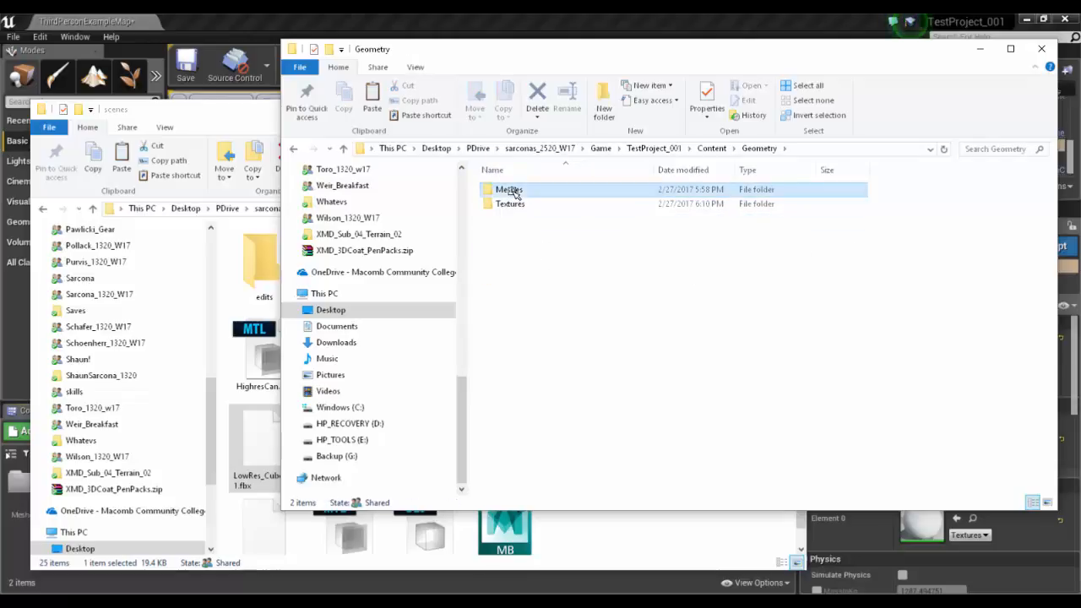
{"action": "double_click", "coordinate": [510, 189]}
{"action": "left_click_drag", "start_coordinate": [586, 266], "coordinate": [583, 264]}
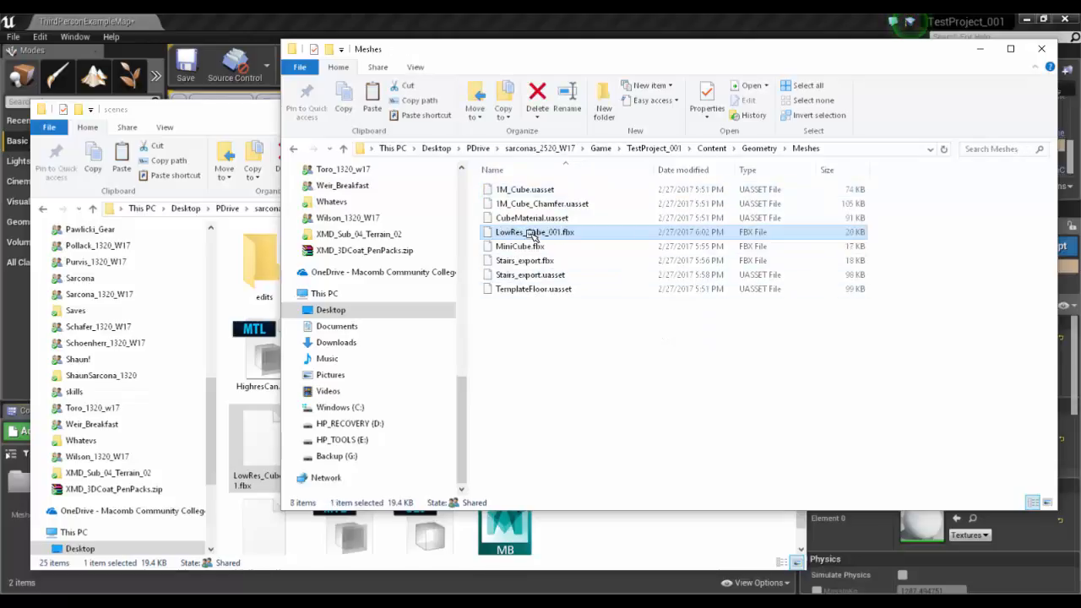
Step: Return to Unreal, import the newly detected LowRes_Cube_001 with the default FBX options, and clear and close the message log
{"action": "key", "text": "alt+Tab"}
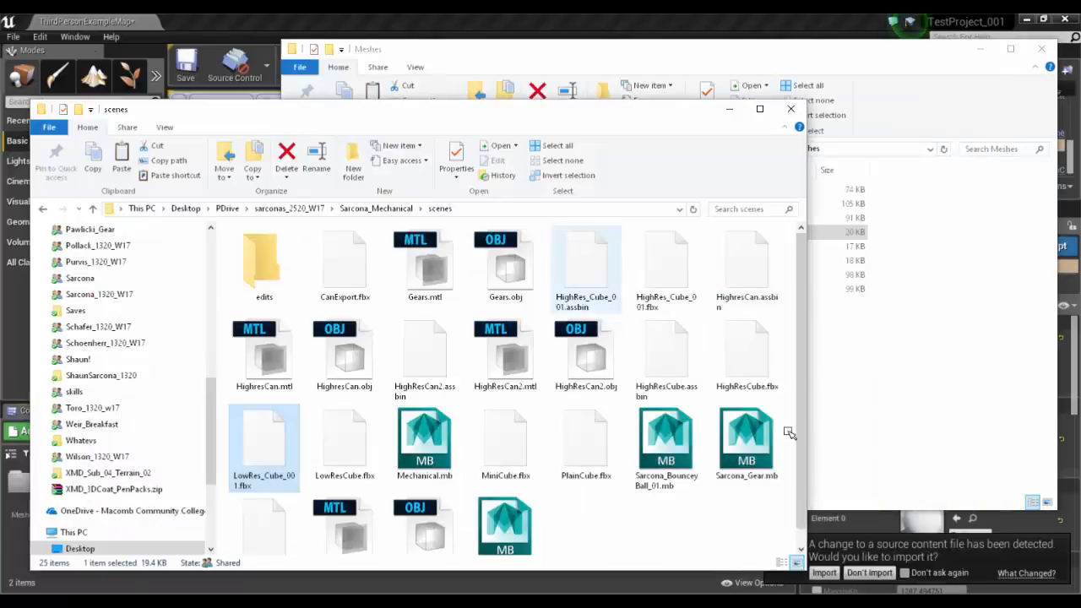
{"action": "left_click", "coordinate": [832, 572]}
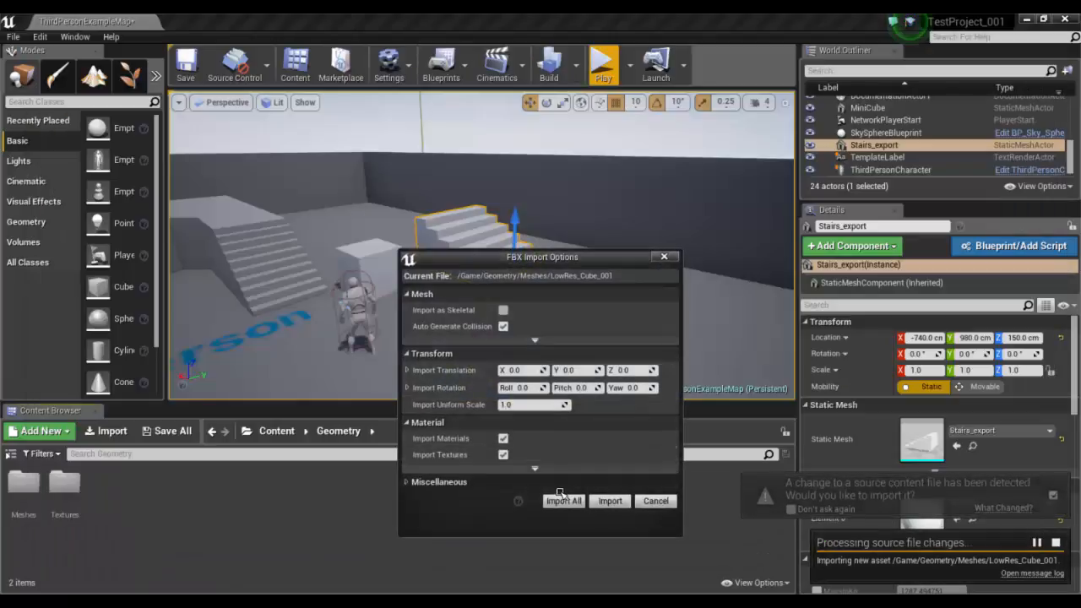
{"action": "left_click", "coordinate": [564, 551]}
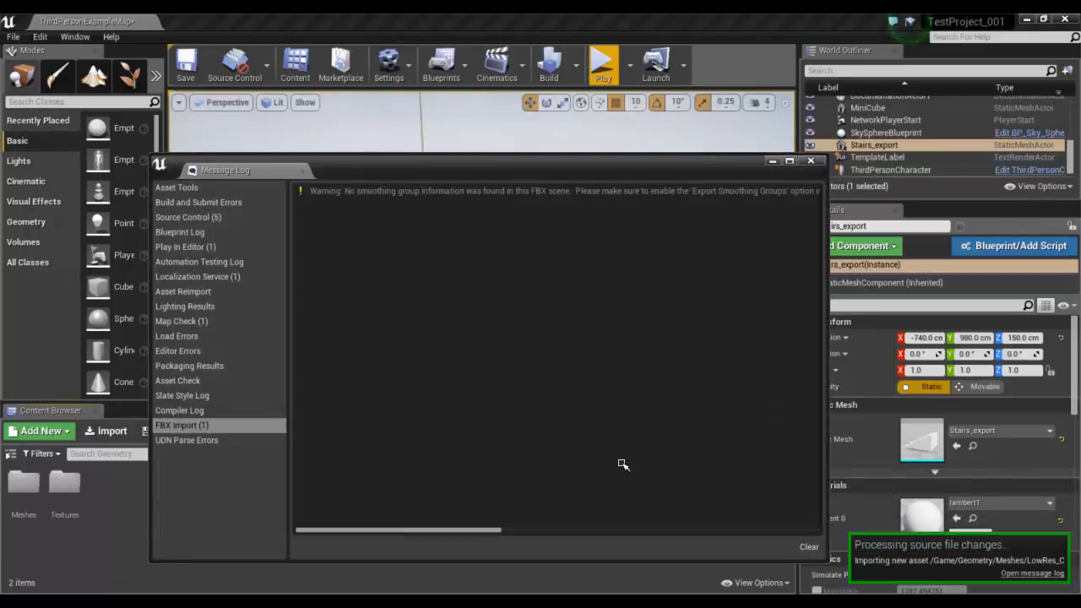
{"action": "left_click", "coordinate": [810, 547]}
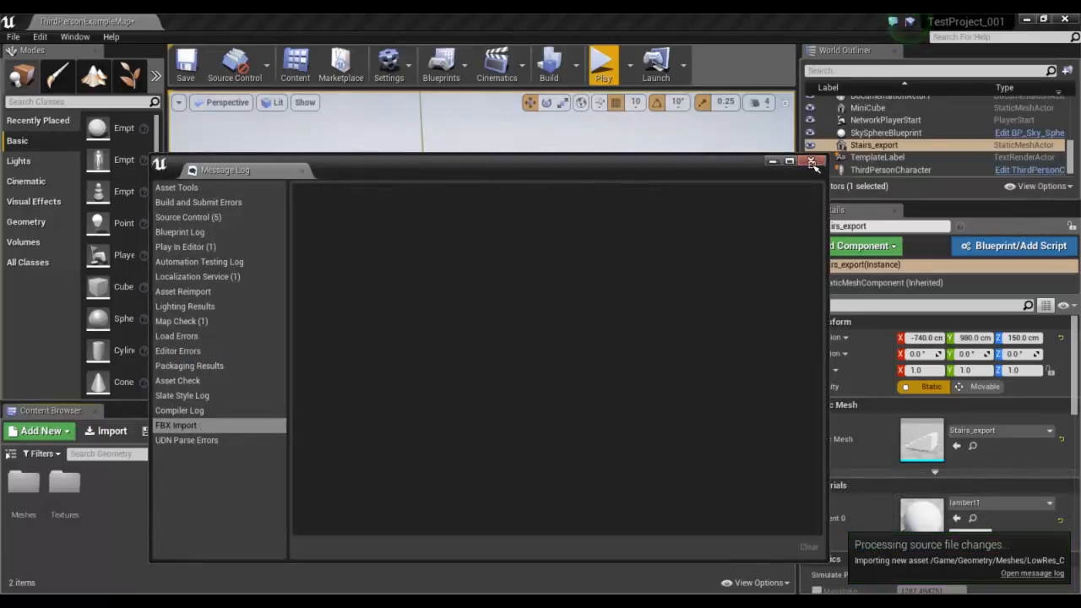
{"action": "left_click", "coordinate": [811, 160]}
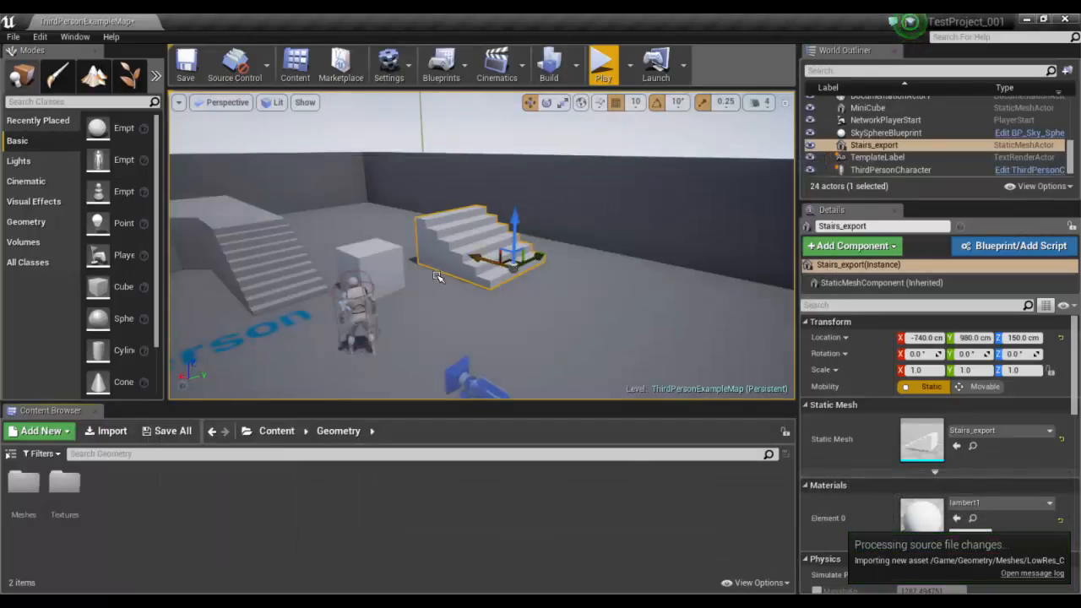
Step: Place LowRes_Cube_001 from the Meshes folder on the floor in front of the stairs and raise it to Z 170 cm
{"action": "double_click", "coordinate": [24, 486]}
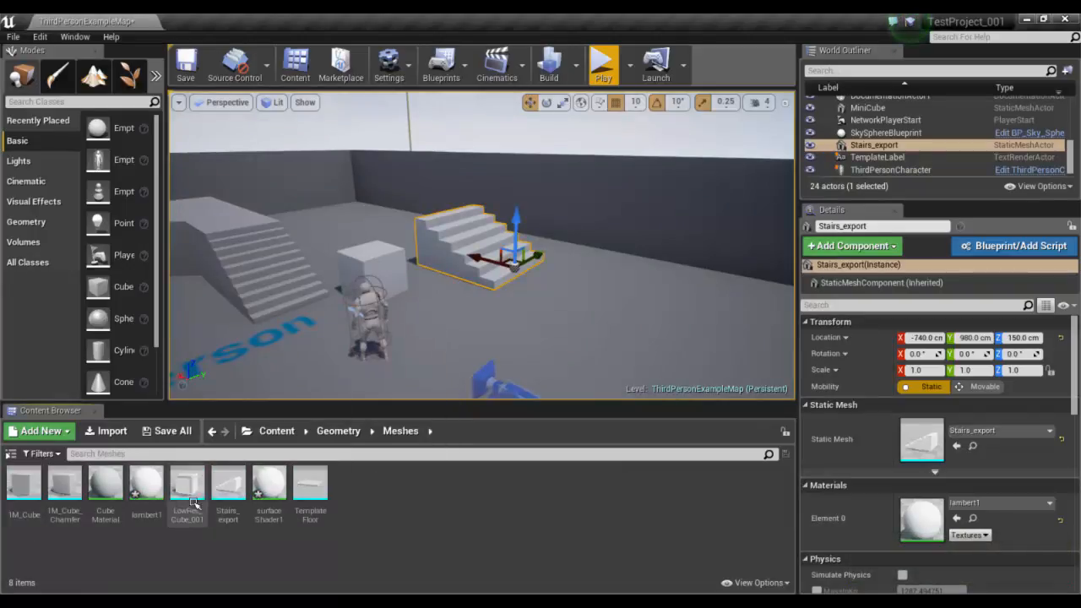
{"action": "left_click_drag", "start_coordinate": [187, 486], "coordinate": [565, 311]}
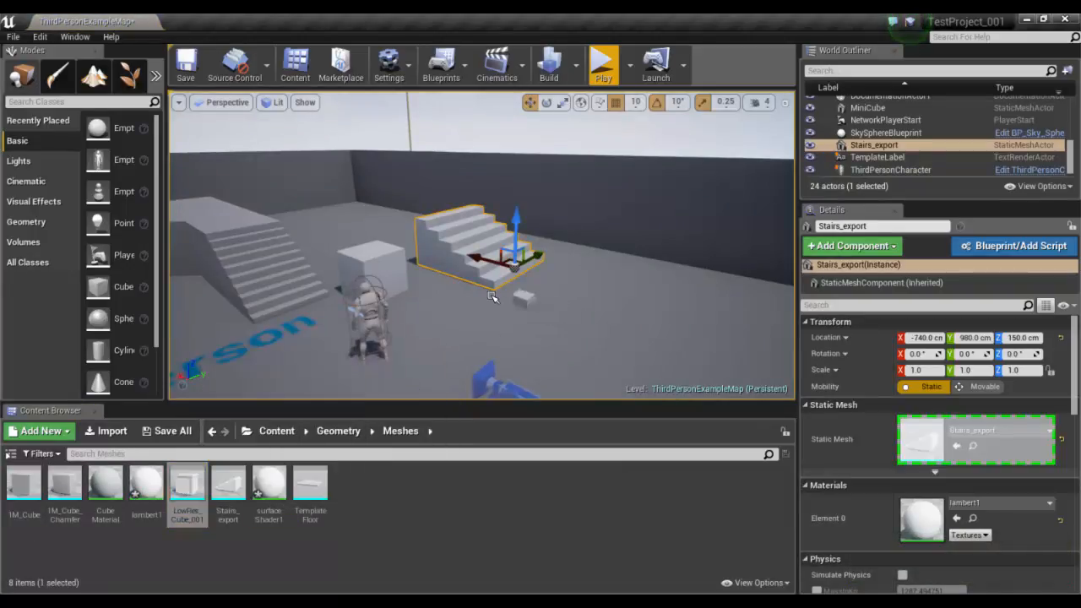
{"action": "left_click_drag", "start_coordinate": [468, 327], "coordinate": [465, 325]}
{"action": "left_click_drag", "start_coordinate": [469, 279], "coordinate": [467, 272]}
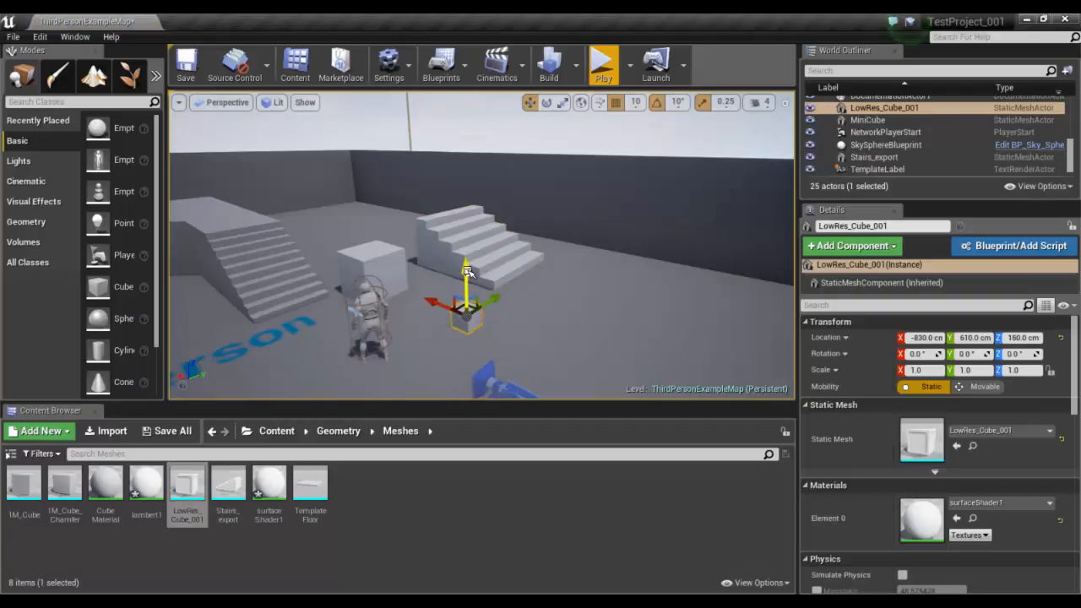
Step: Lower the placed LowRes_Cube_001 to Z 160 cm so it sits on the floor
{"action": "key", "text": "f"}
{"action": "left_click_drag", "start_coordinate": [562, 259], "coordinate": [596, 235], "text": "alt"}
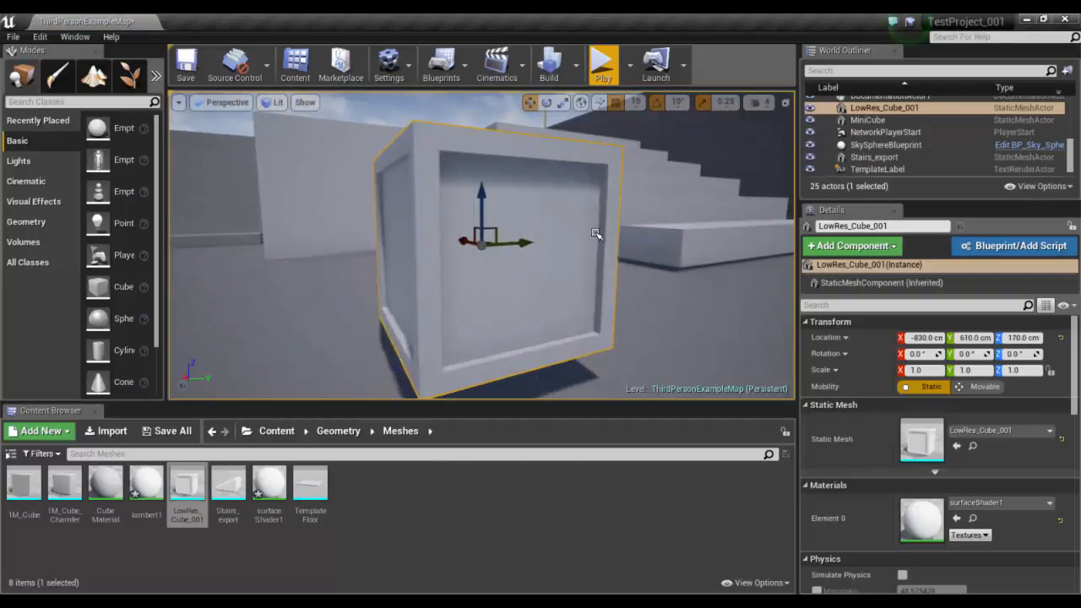
{"action": "left_click_drag", "start_coordinate": [482, 207], "coordinate": [479, 222]}
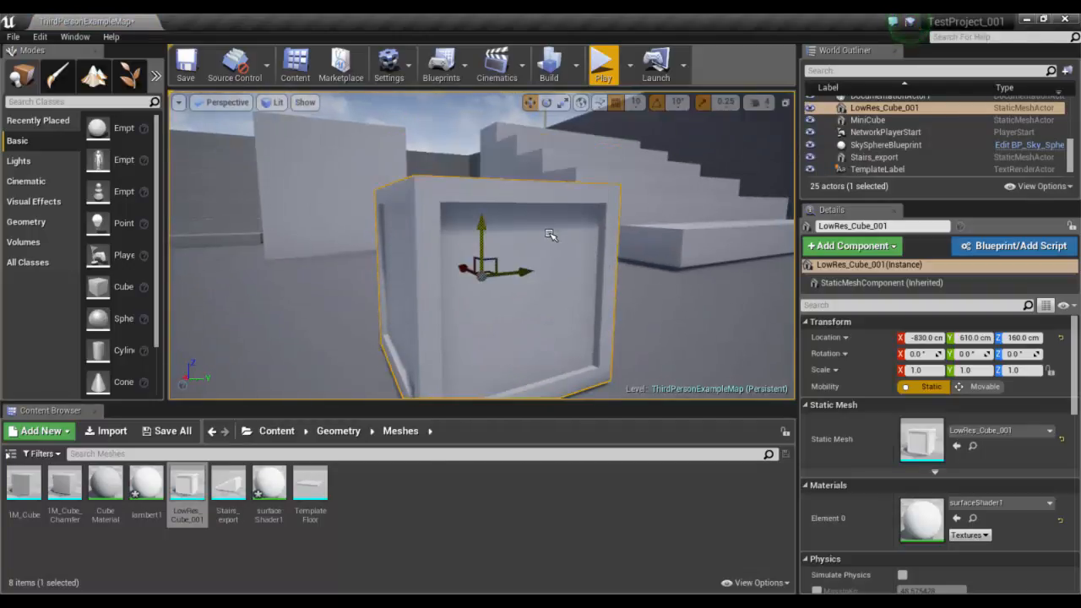
{"action": "left_click_drag", "start_coordinate": [550, 236], "coordinate": [411, 303], "text": "alt"}
{"action": "right_click_drag", "start_coordinate": [411, 302], "coordinate": [442, 299], "text": "alt"}
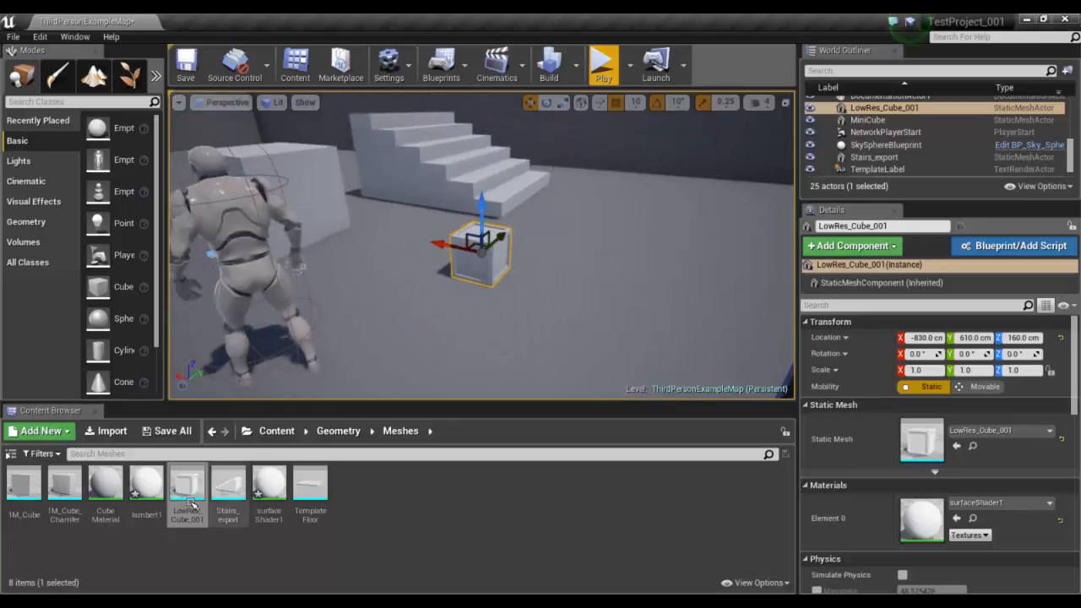
Step: Assign the M_Wood_Floor_Walnut_Worn material to LowRes_Cube_001 and inspect the crate up close
{"action": "mouse_move", "coordinate": [191, 500]}
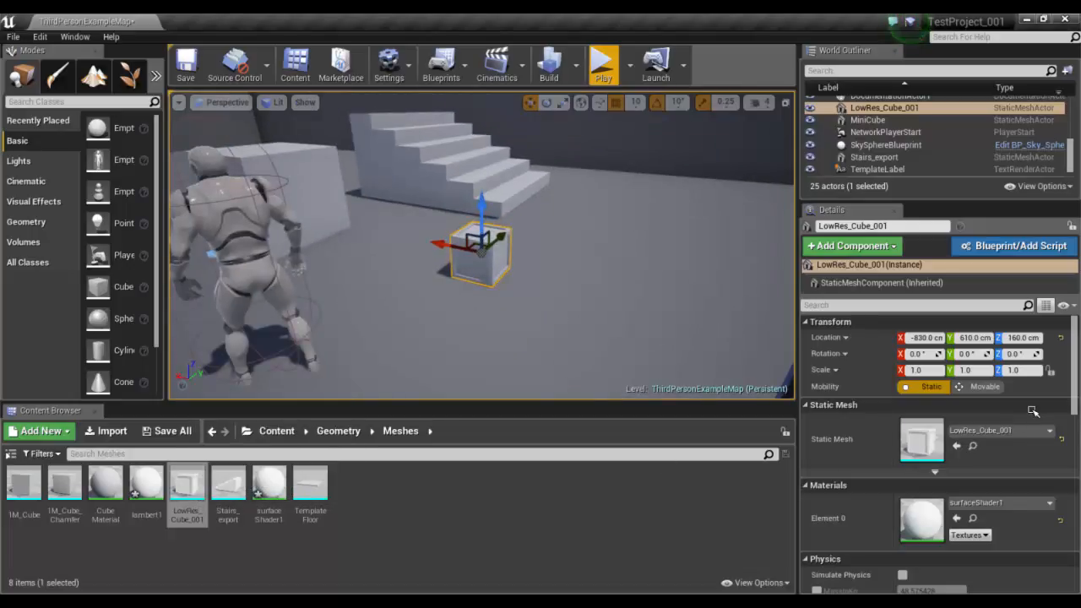
{"action": "scroll", "coordinate": [1065, 359], "scroll_direction": "down", "scroll_amount": 5}
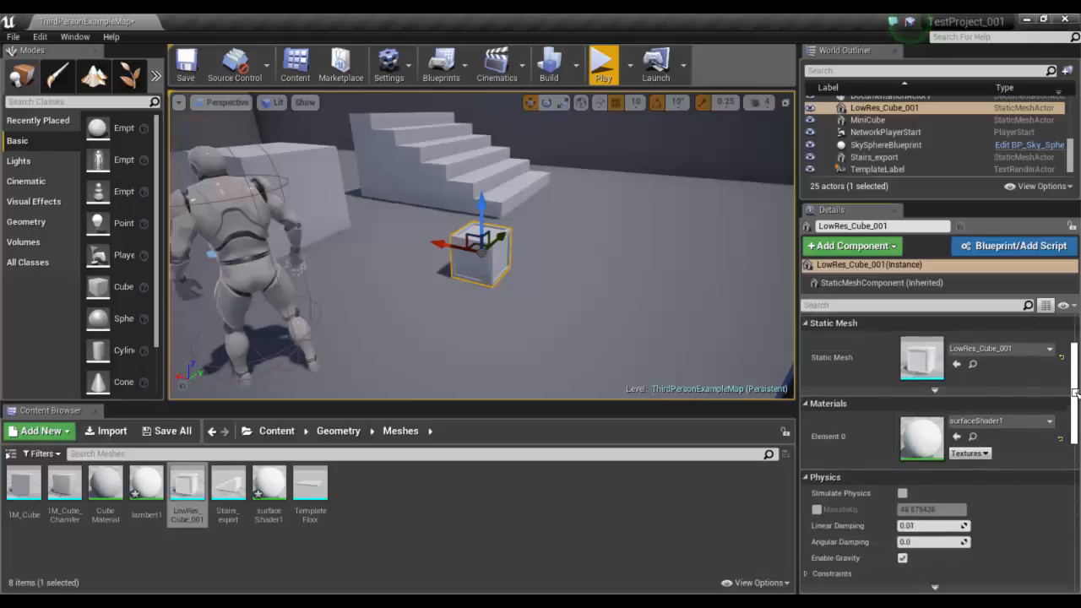
{"action": "scroll", "coordinate": [1073, 391], "scroll_direction": "up", "scroll_amount": 2}
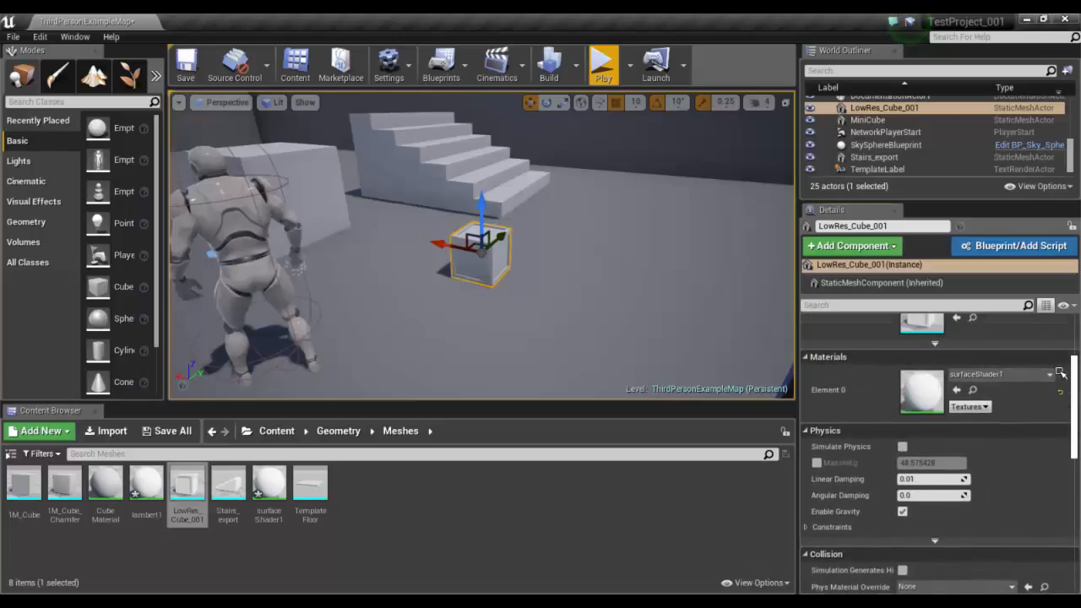
{"action": "left_click", "coordinate": [998, 378]}
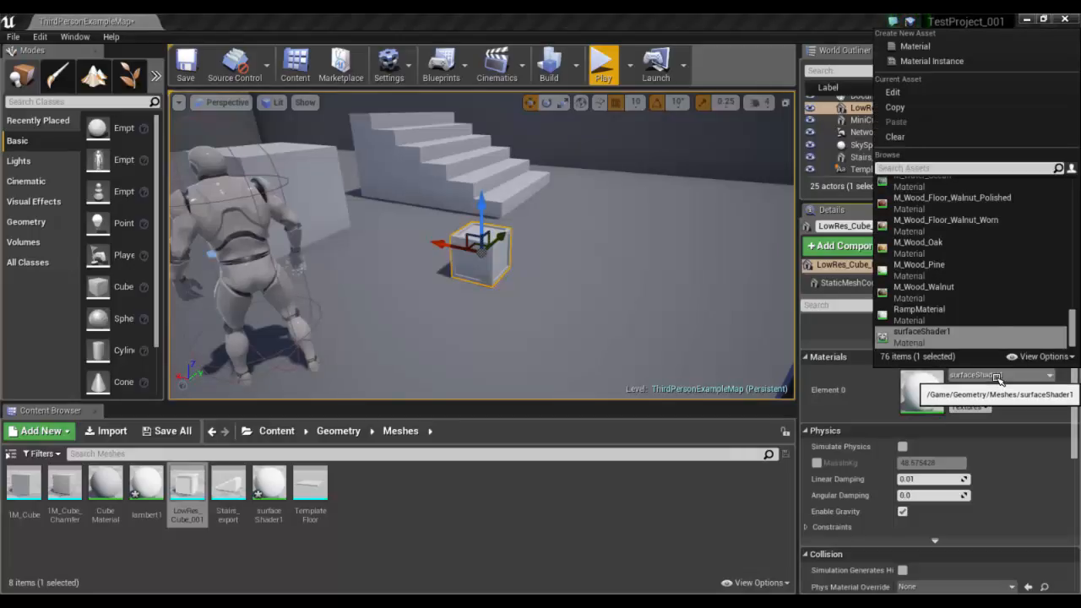
{"action": "left_click", "coordinate": [961, 221]}
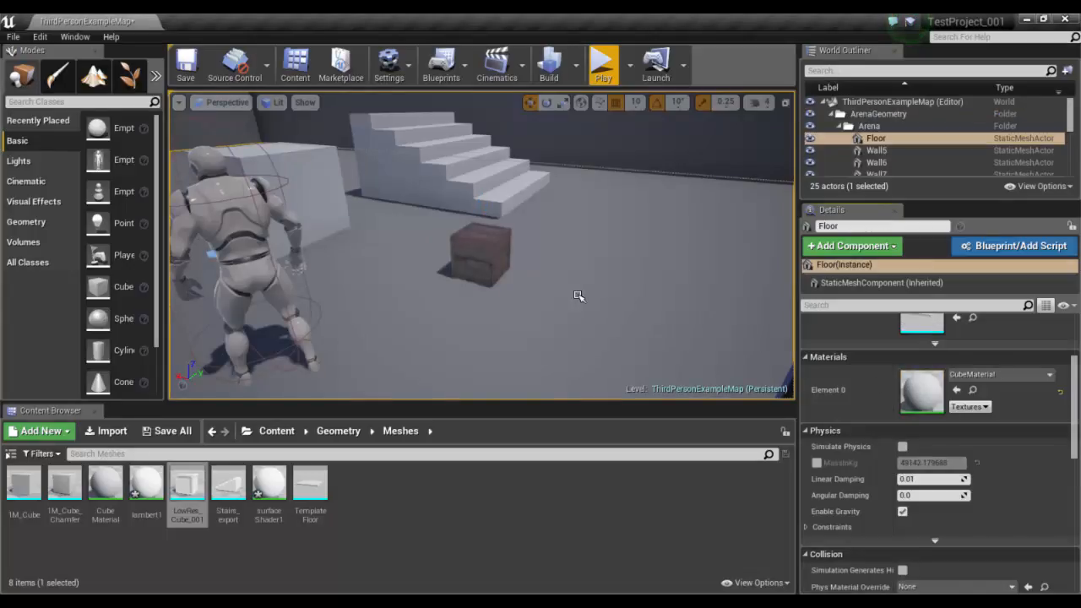
{"action": "left_click_drag", "start_coordinate": [531, 258], "coordinate": [406, 267], "text": "alt"}
{"action": "right_click_drag", "start_coordinate": [625, 268], "coordinate": [489, 259], "text": "alt"}
{"action": "left_click_drag", "start_coordinate": [565, 251], "coordinate": [518, 240], "text": "alt"}
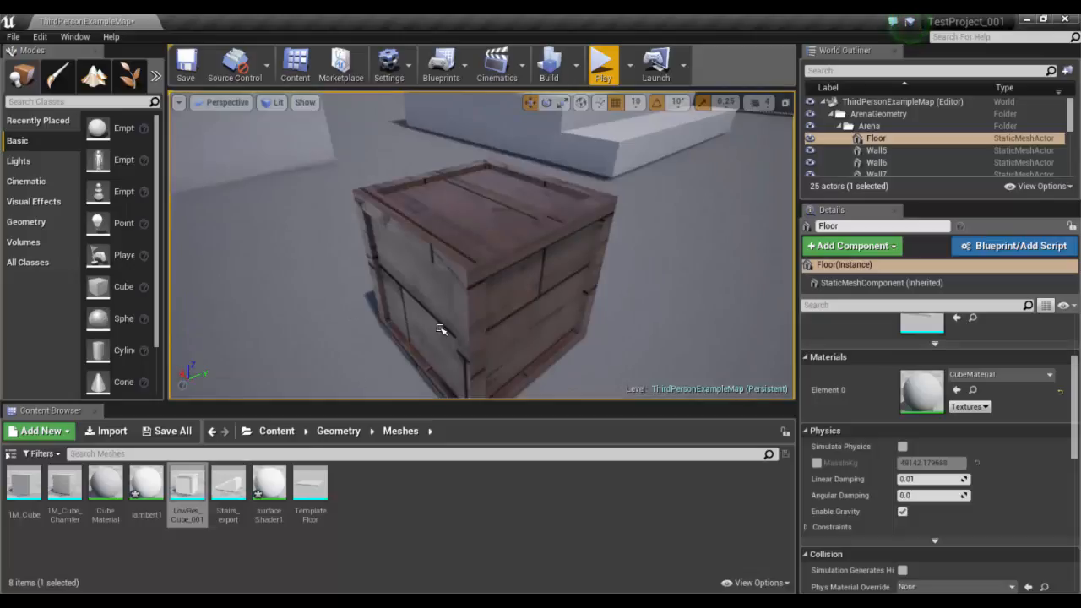
Step: Select the crate in the level and try RampMaterial on it, followed by M_Wood_Floor_Walnut_Worn again
{"action": "left_click", "coordinate": [507, 310]}
{"action": "left_click", "coordinate": [1005, 375]}
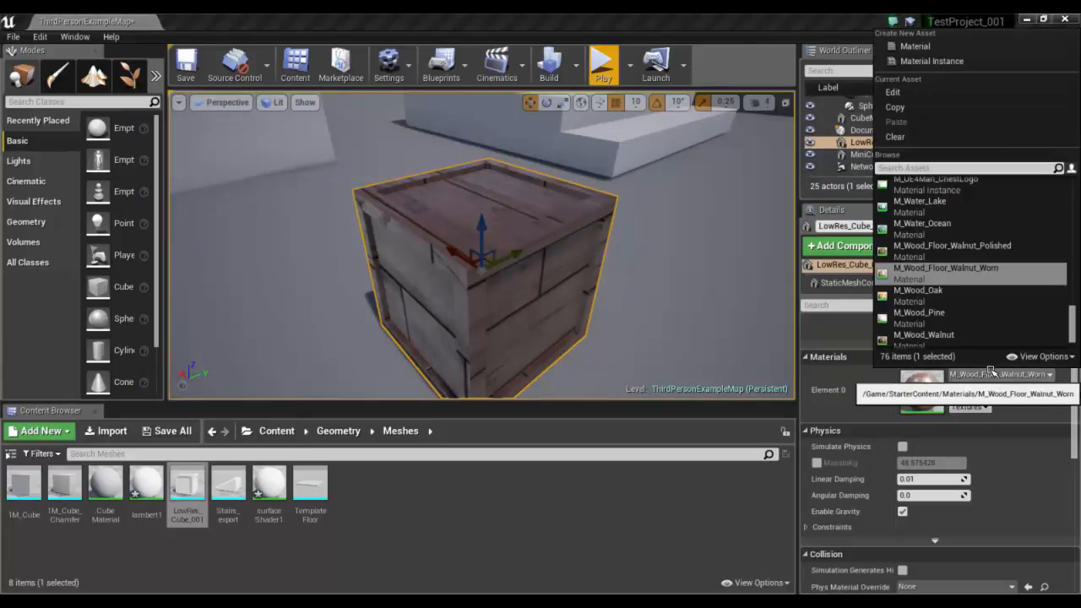
{"action": "scroll", "coordinate": [983, 291], "scroll_direction": "down", "scroll_amount": 3}
{"action": "left_click", "coordinate": [944, 308]}
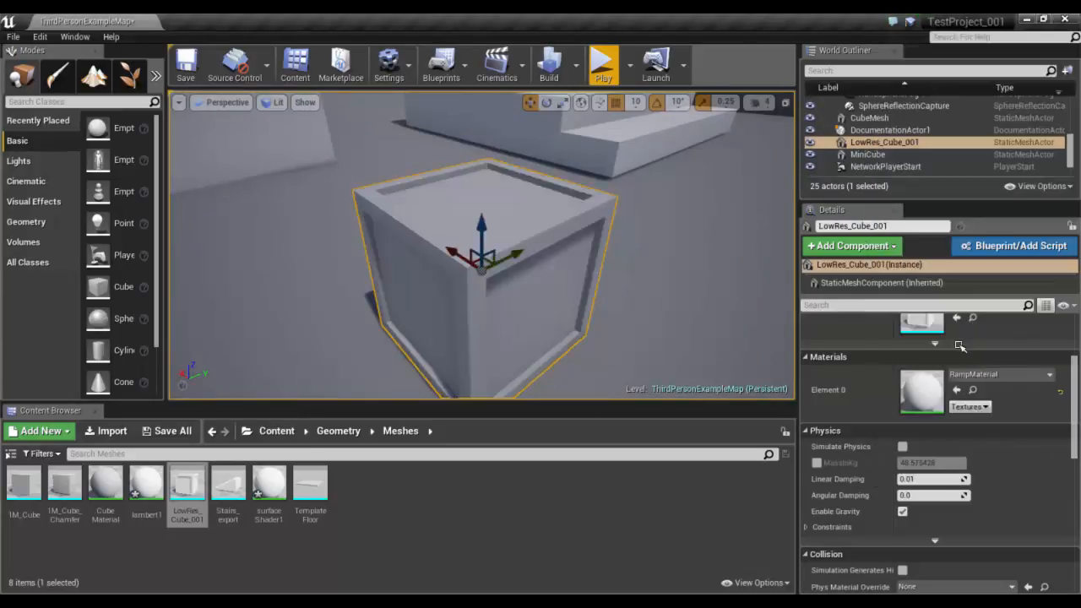
{"action": "left_click", "coordinate": [963, 374]}
{"action": "left_click", "coordinate": [946, 221]}
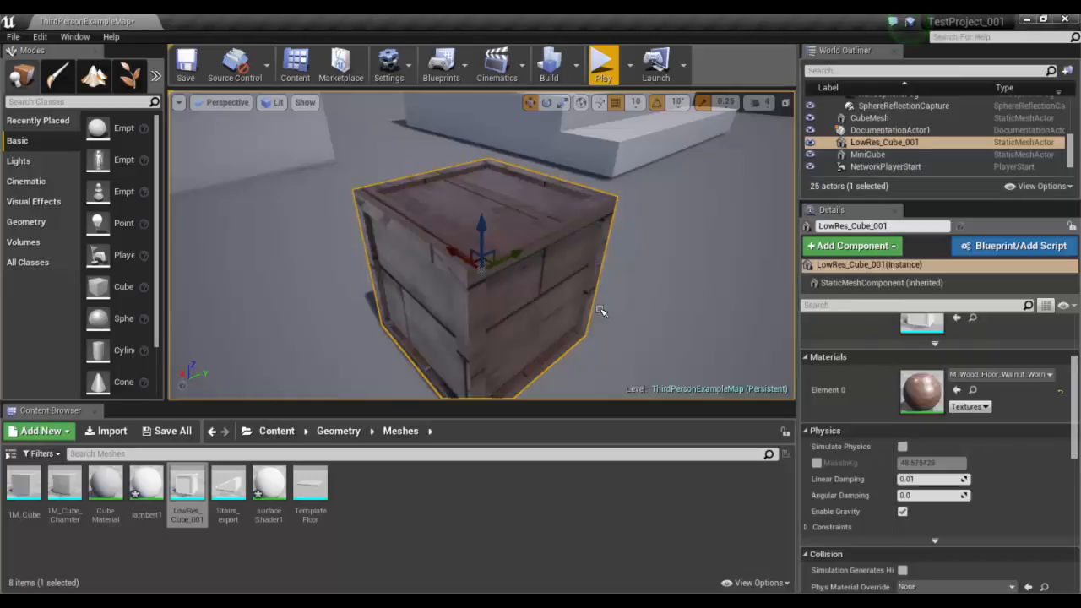
Step: Change the crate's material to M_Water_Ocean, deselect the crate and look at the surface from another angle
{"action": "left_click", "coordinate": [970, 375]}
{"action": "scroll", "coordinate": [950, 304], "scroll_direction": "up", "scroll_amount": 1}
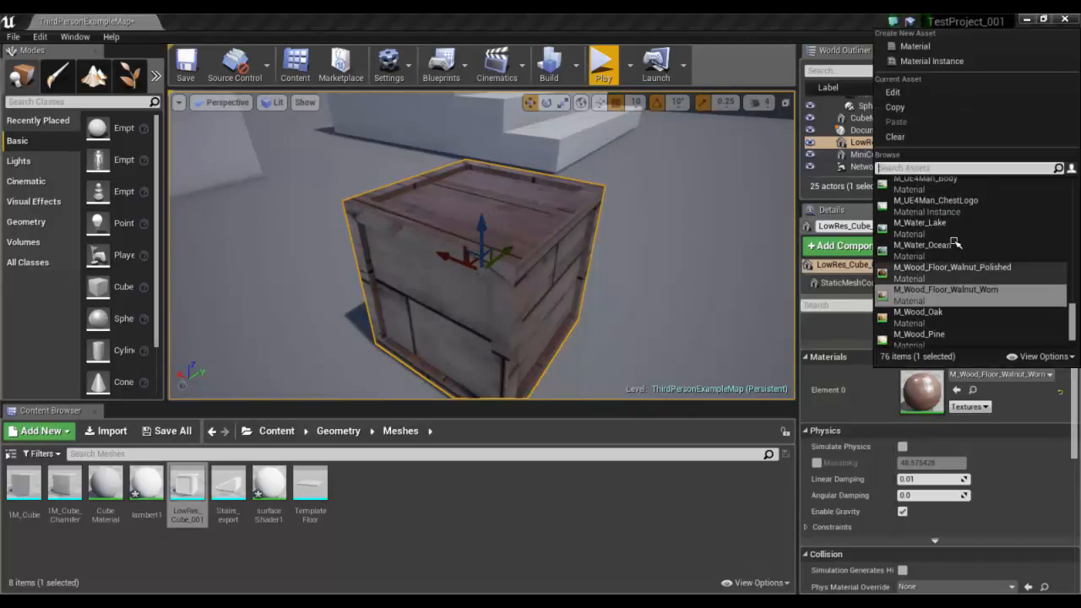
{"action": "left_click", "coordinate": [727, 251]}
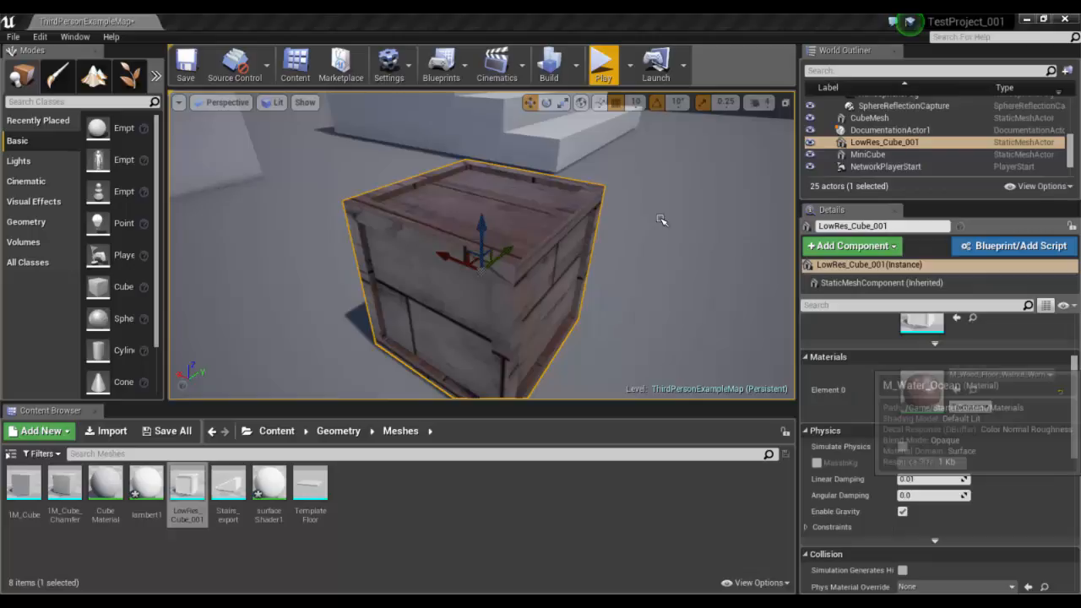
{"action": "left_click", "coordinate": [615, 314]}
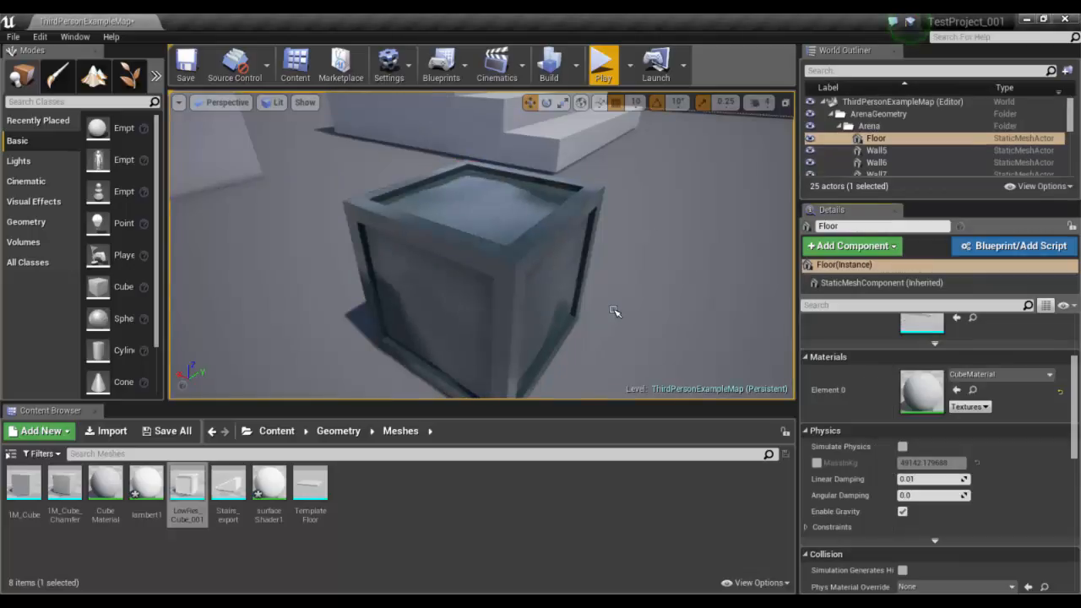
{"action": "left_click_drag", "start_coordinate": [580, 253], "coordinate": [624, 279], "text": "alt"}
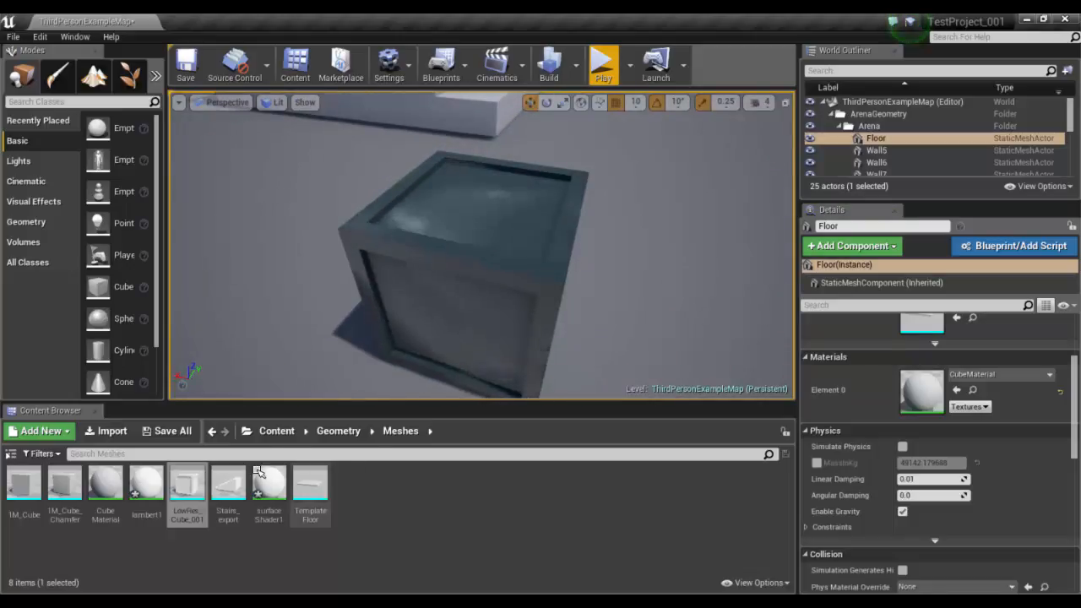
Step: Create a new material named crateMaterial in the Geometry/Meshes folder
{"action": "right_click", "coordinate": [367, 492]}
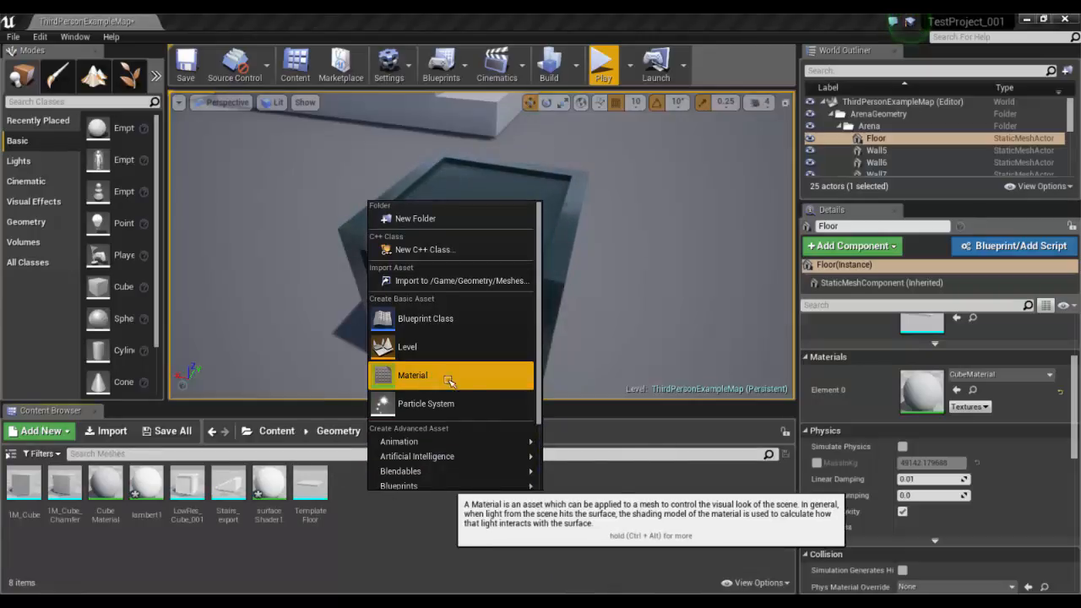
{"action": "left_click", "coordinate": [430, 376]}
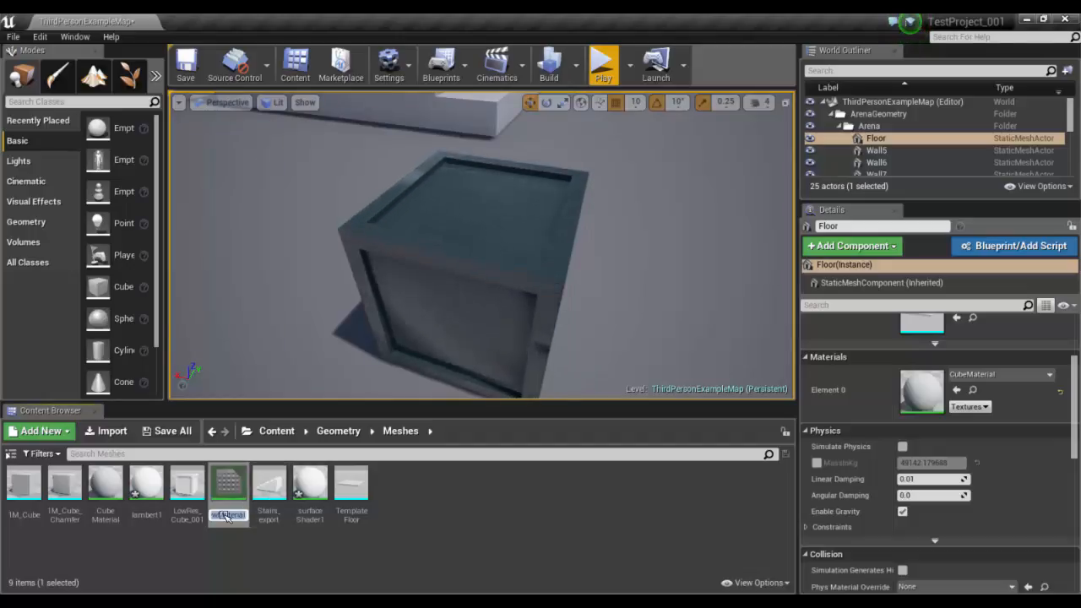
{"action": "type", "text": "crate"}
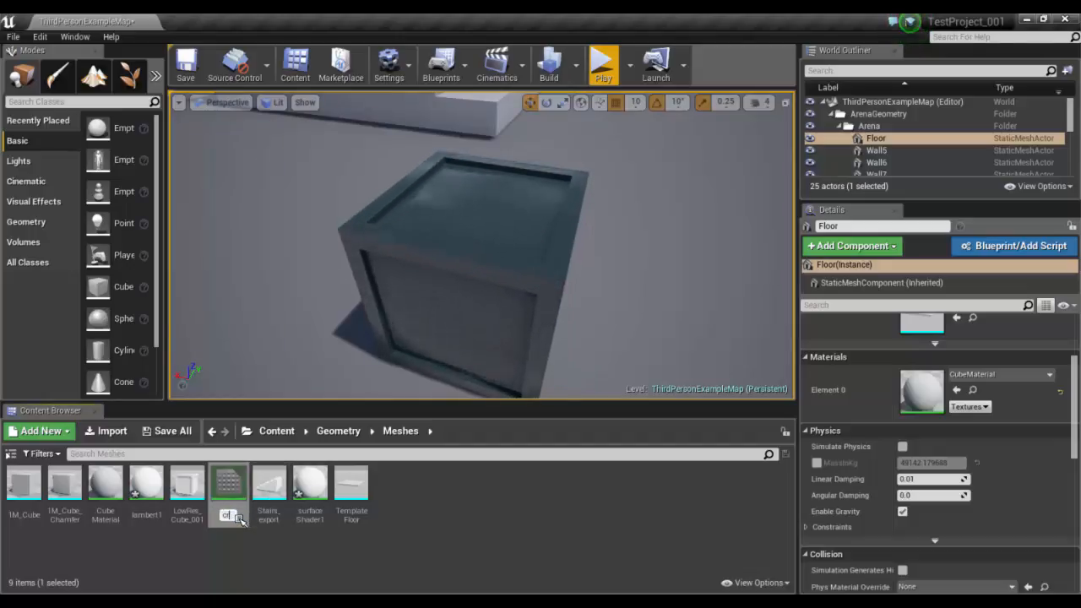
{"action": "type", "text": "Material"}
{"action": "key", "text": "Return"}
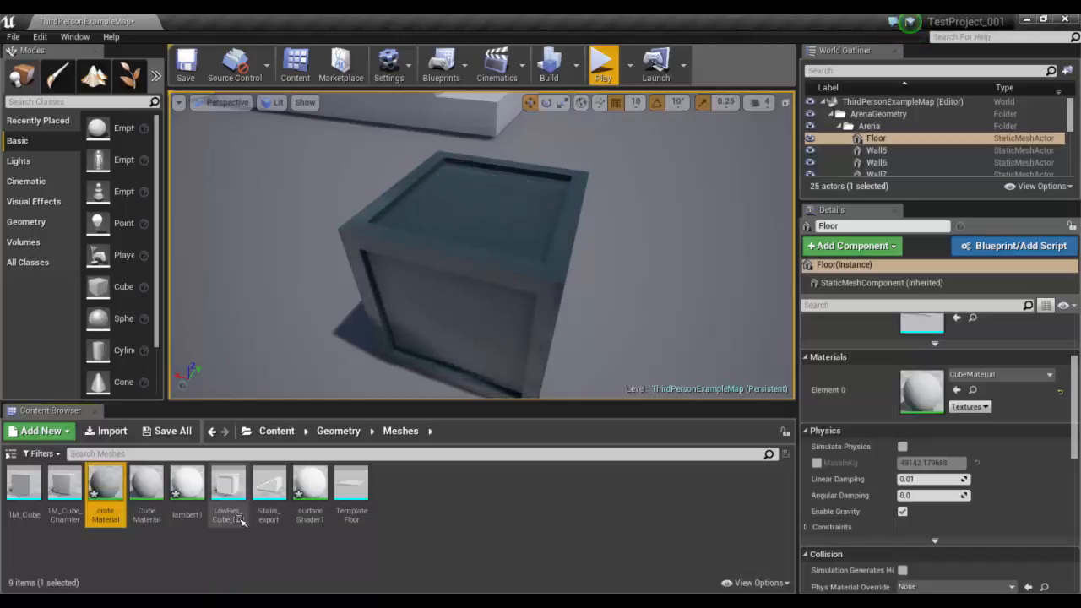
Step: Open crateMaterial for editing and move its main node aside to free up space in the graph
{"action": "double_click", "coordinate": [105, 485]}
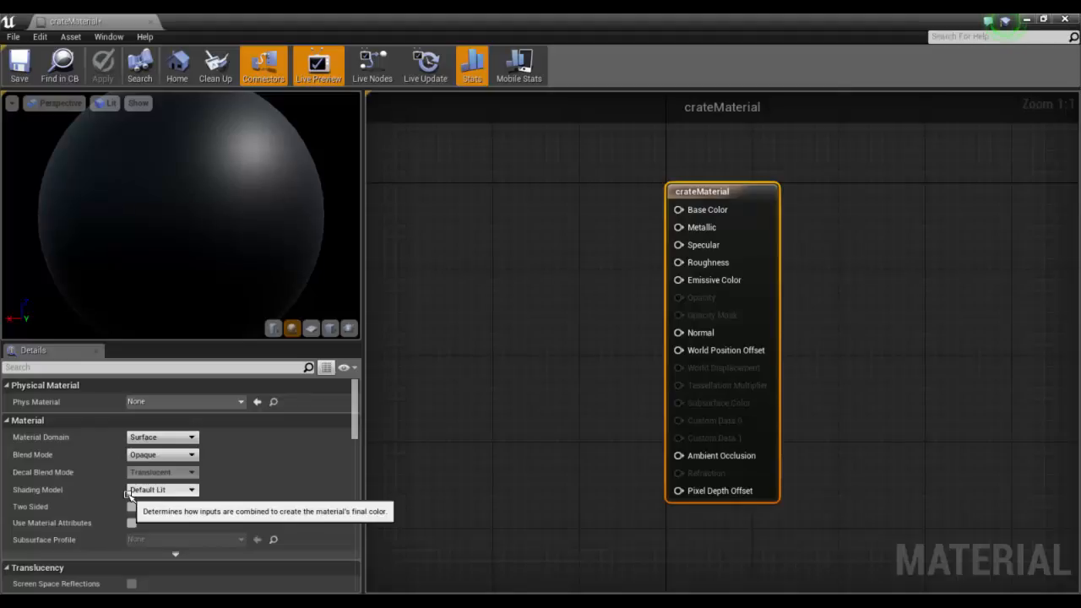
{"action": "left_click_drag", "start_coordinate": [731, 189], "coordinate": [894, 187]}
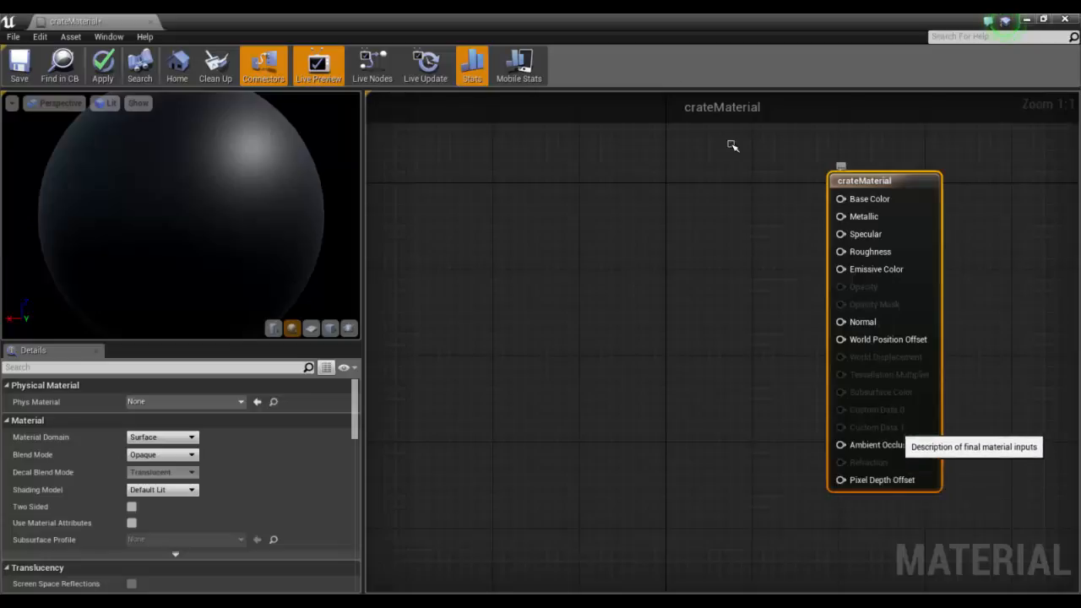
Step: Shrink the crateMaterial editor window and add all seven 1001 maps from the Geometry/Textures folder to its graph as texture samples
{"action": "left_click_drag", "start_coordinate": [876, 21], "coordinate": [652, 44]}
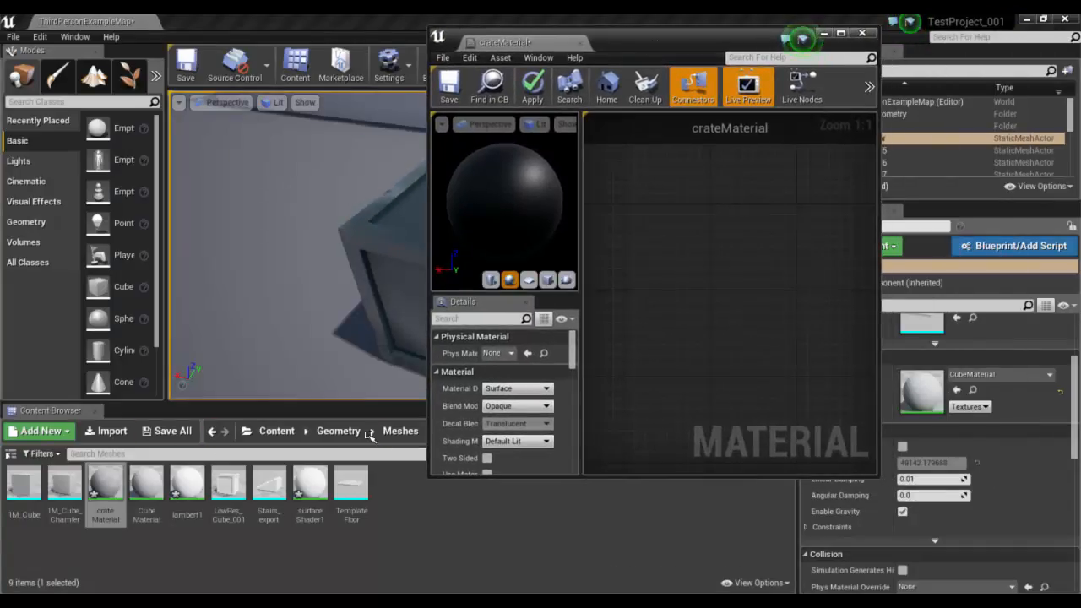
{"action": "left_click", "coordinate": [338, 431]}
{"action": "double_click", "coordinate": [56, 485]}
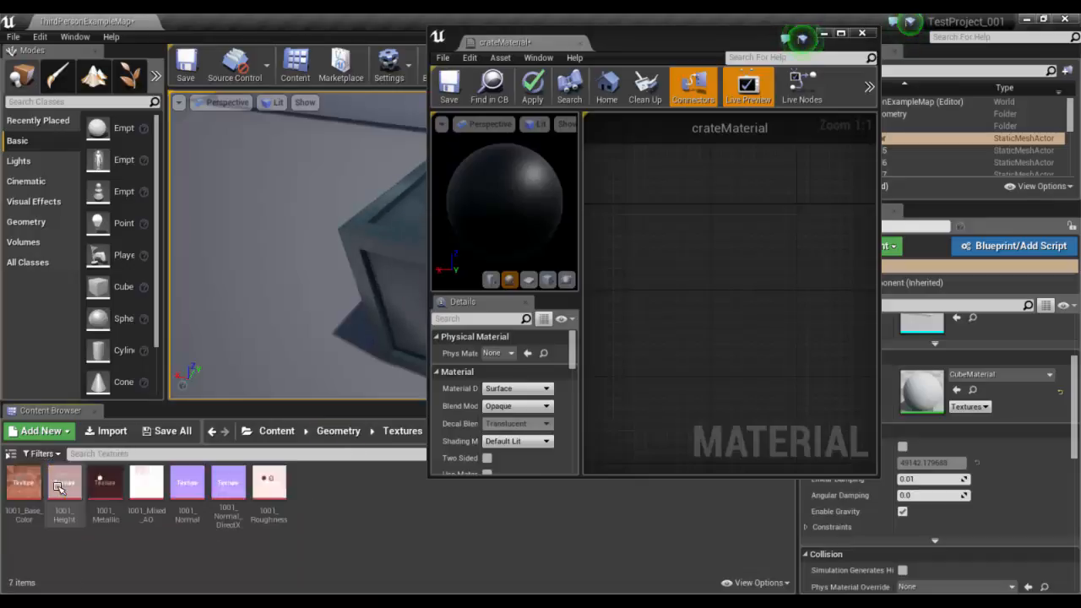
{"action": "left_click", "coordinate": [187, 485]}
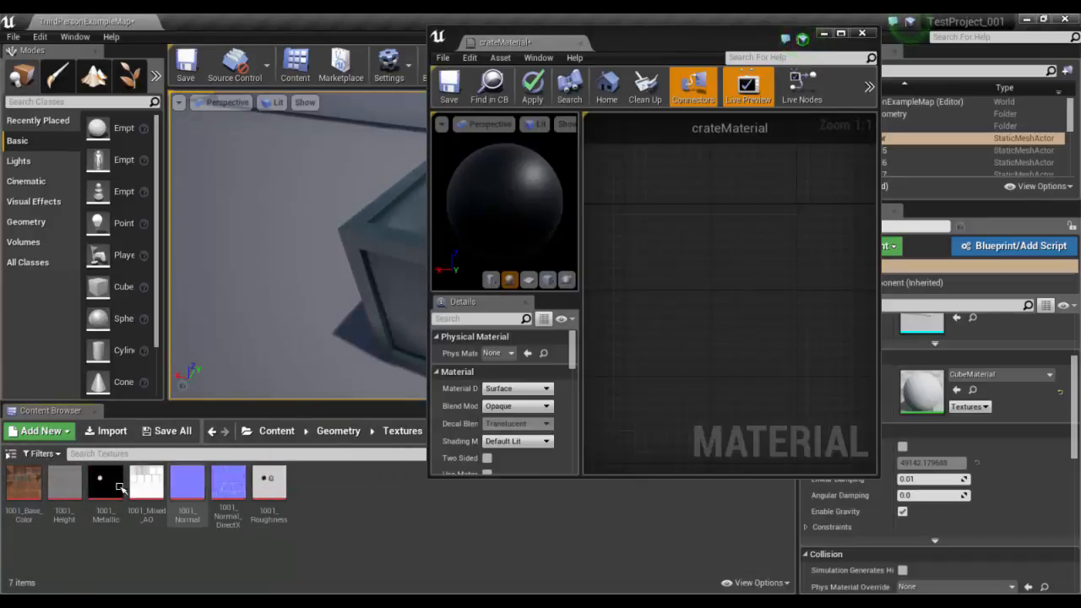
{"action": "left_click", "coordinate": [26, 488]}
{"action": "left_click", "coordinate": [283, 490], "text": "shift"}
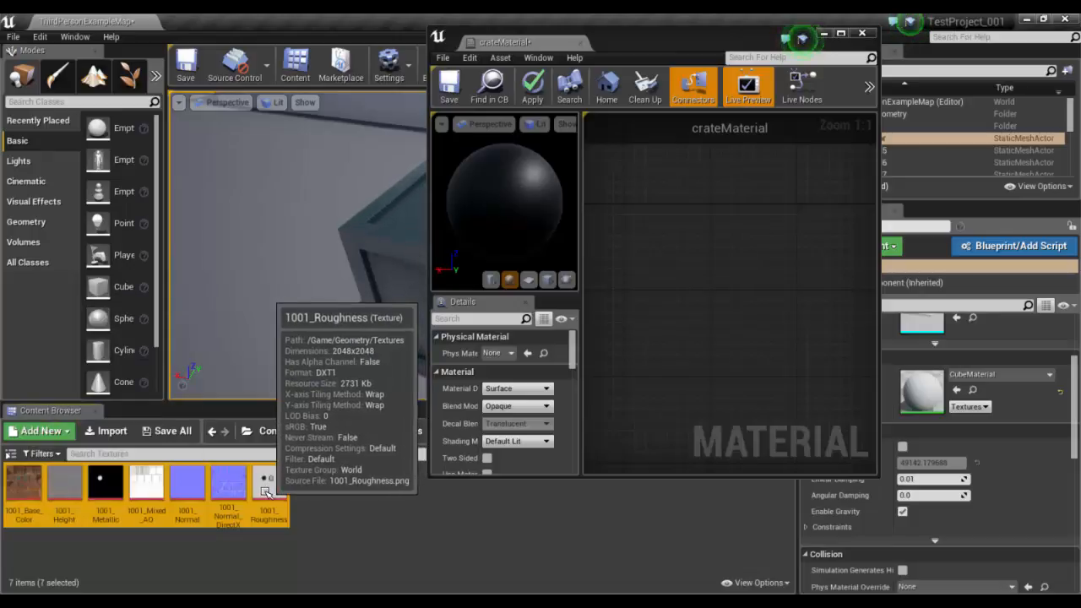
{"action": "left_click_drag", "start_coordinate": [286, 490], "coordinate": [761, 285]}
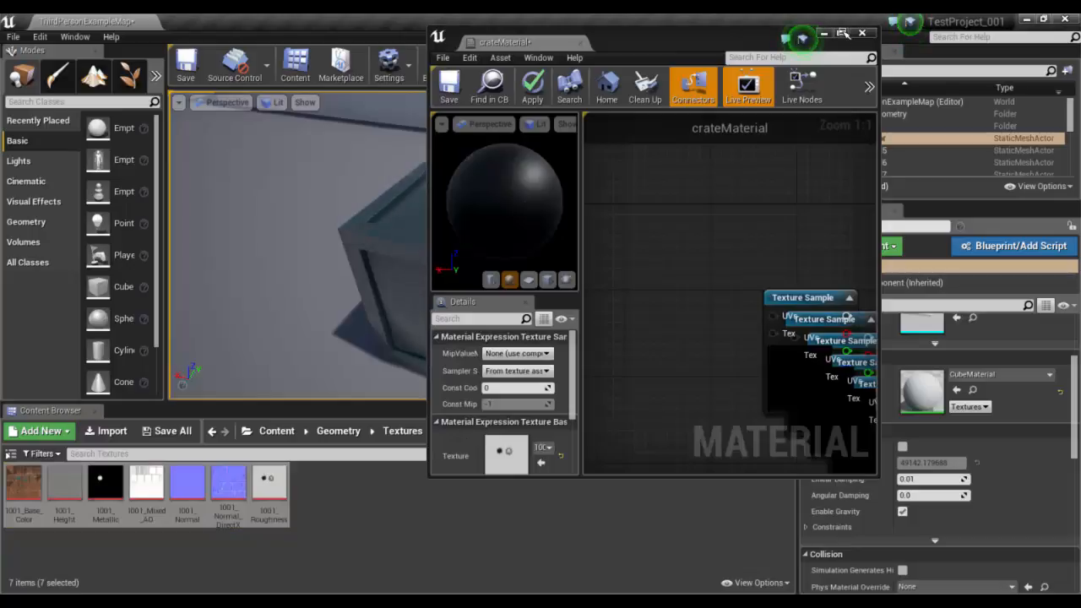
Step: Maximize the crateMaterial editor and spread the overlapping texture samples apart across the graph
{"action": "double_click", "coordinate": [804, 39]}
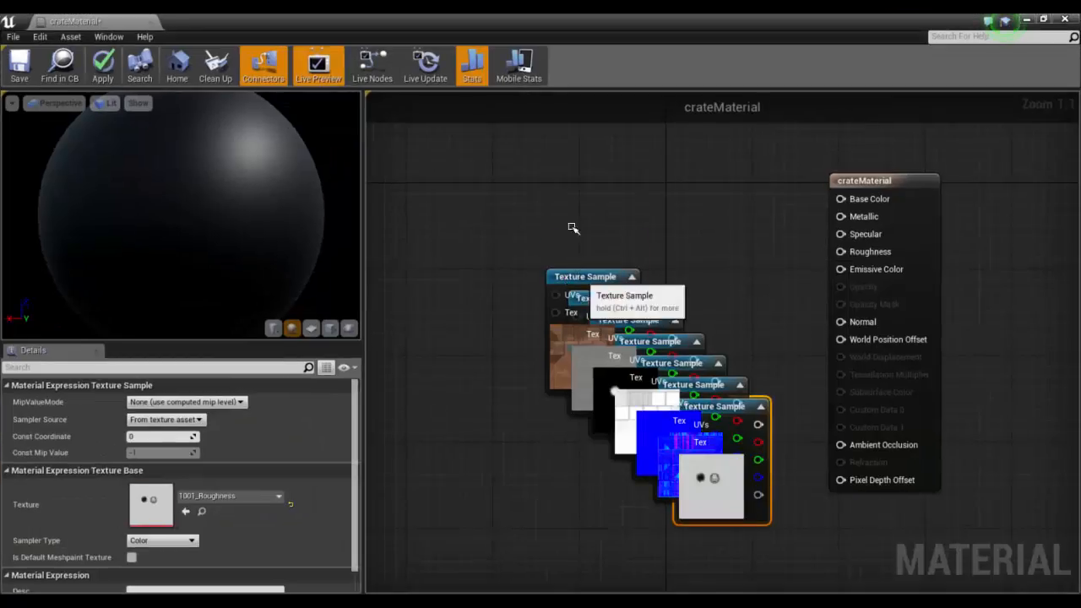
{"action": "left_click_drag", "start_coordinate": [596, 275], "coordinate": [702, 141]}
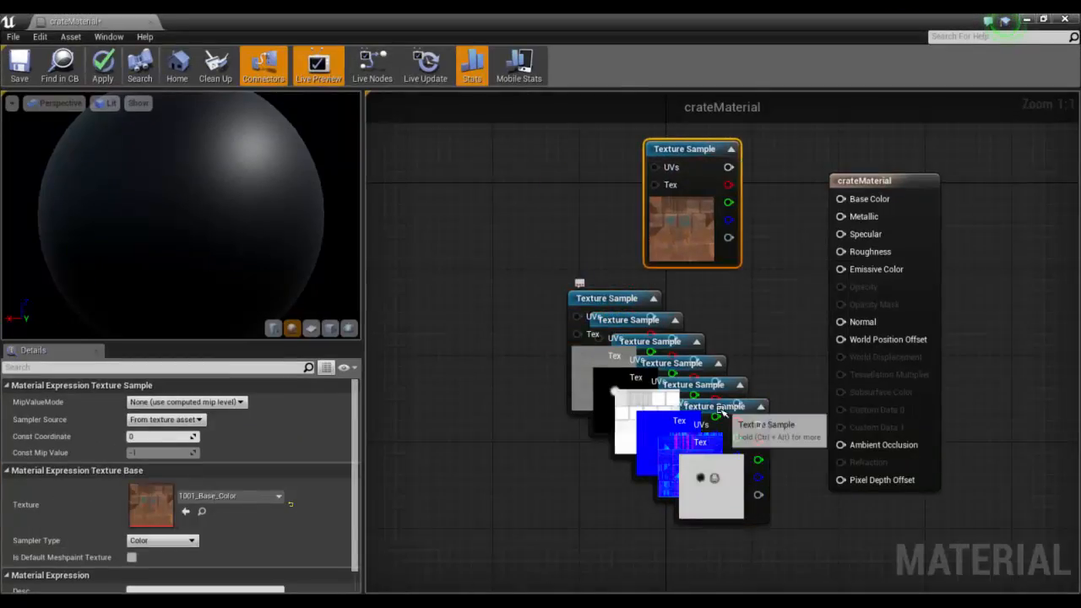
{"action": "left_click_drag", "start_coordinate": [682, 424], "coordinate": [407, 470]}
{"action": "left_click_drag", "start_coordinate": [691, 383], "coordinate": [435, 147]}
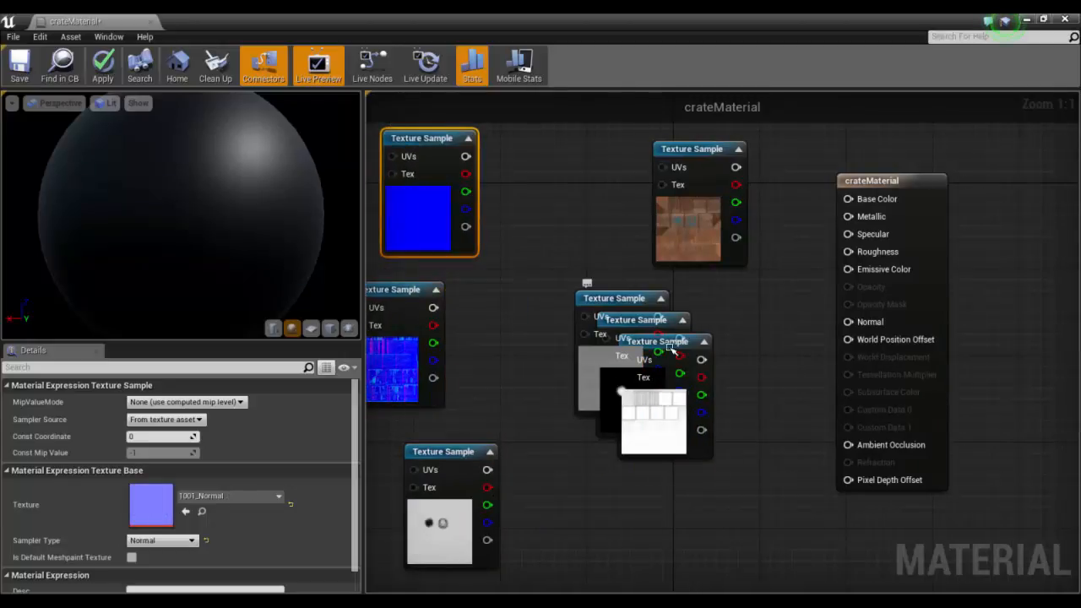
{"action": "left_click_drag", "start_coordinate": [642, 391], "coordinate": [550, 524]}
{"action": "left_click_drag", "start_coordinate": [634, 321], "coordinate": [730, 485]}
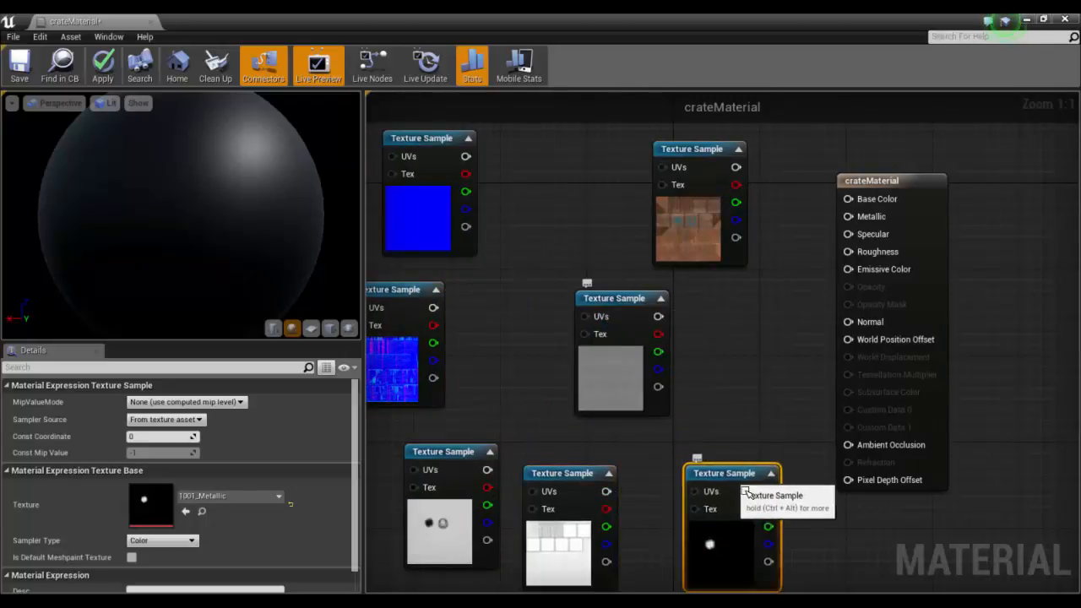
{"action": "left_click_drag", "start_coordinate": [613, 305], "coordinate": [571, 298]}
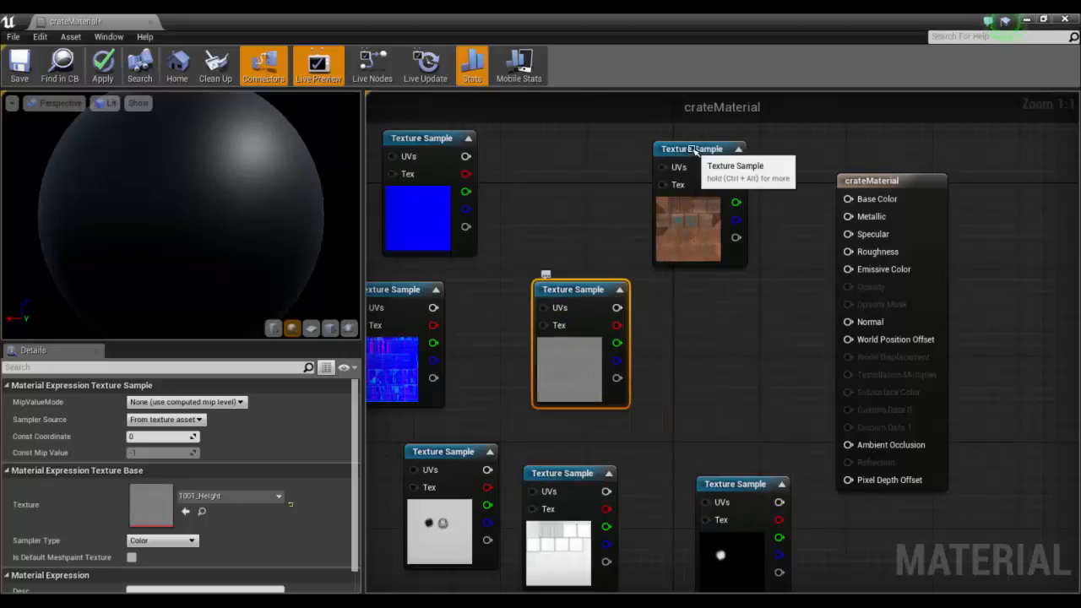
Step: Align the 1001_Base_Color sample with the crateMaterial node and connect its RGB output to Base Color
{"action": "left_click", "coordinate": [693, 150]}
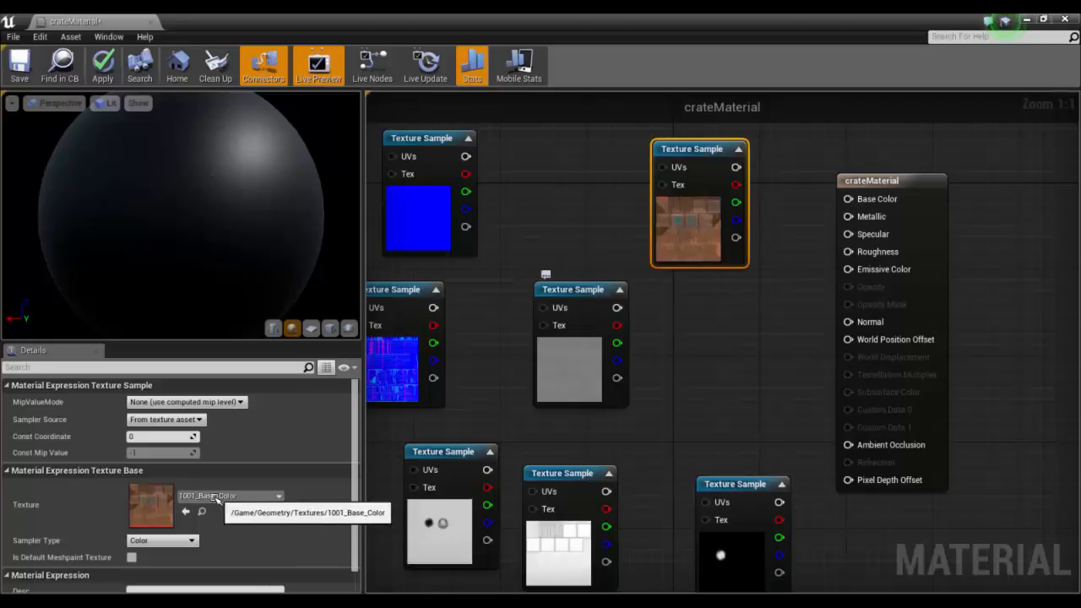
{"action": "left_click_drag", "start_coordinate": [698, 150], "coordinate": [655, 150]}
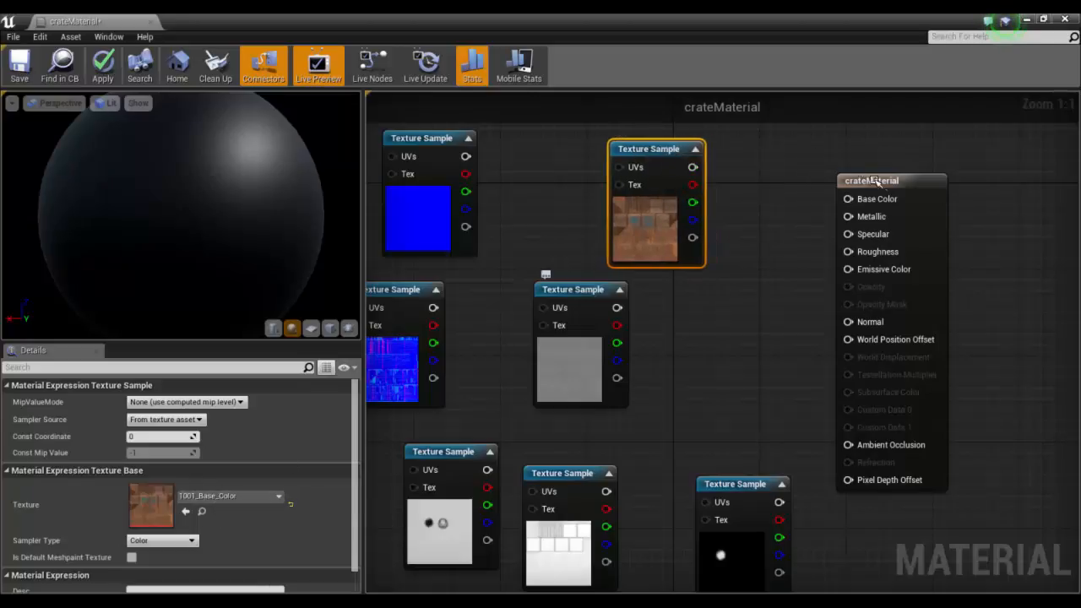
{"action": "left_click_drag", "start_coordinate": [874, 181], "coordinate": [839, 152]}
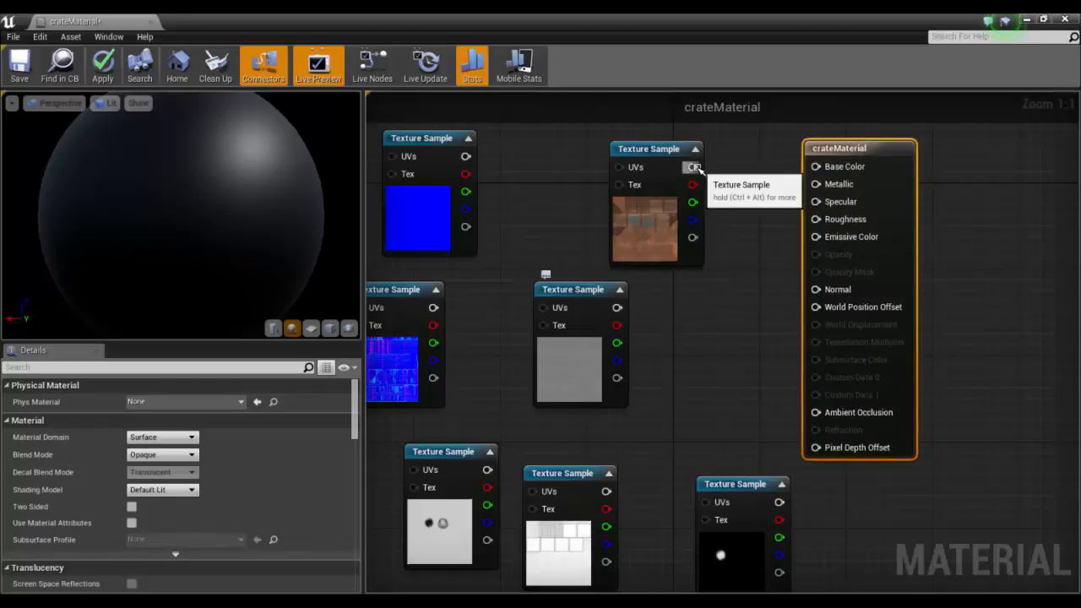
{"action": "left_click_drag", "start_coordinate": [693, 167], "coordinate": [821, 165]}
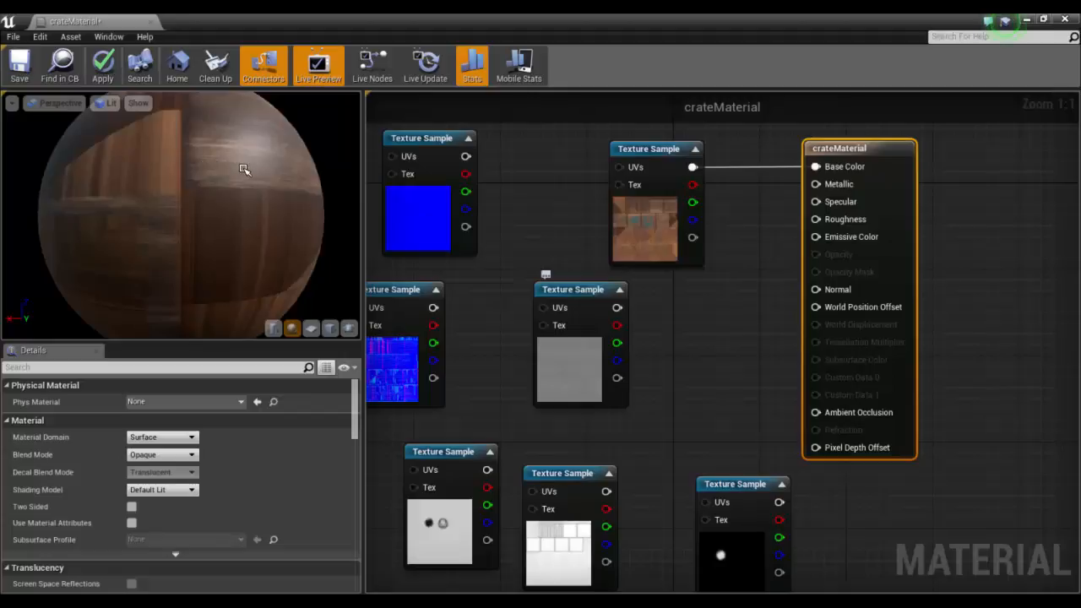
Step: Delete the 1001_Normal texture sample from the material graph
{"action": "left_click", "coordinate": [434, 140]}
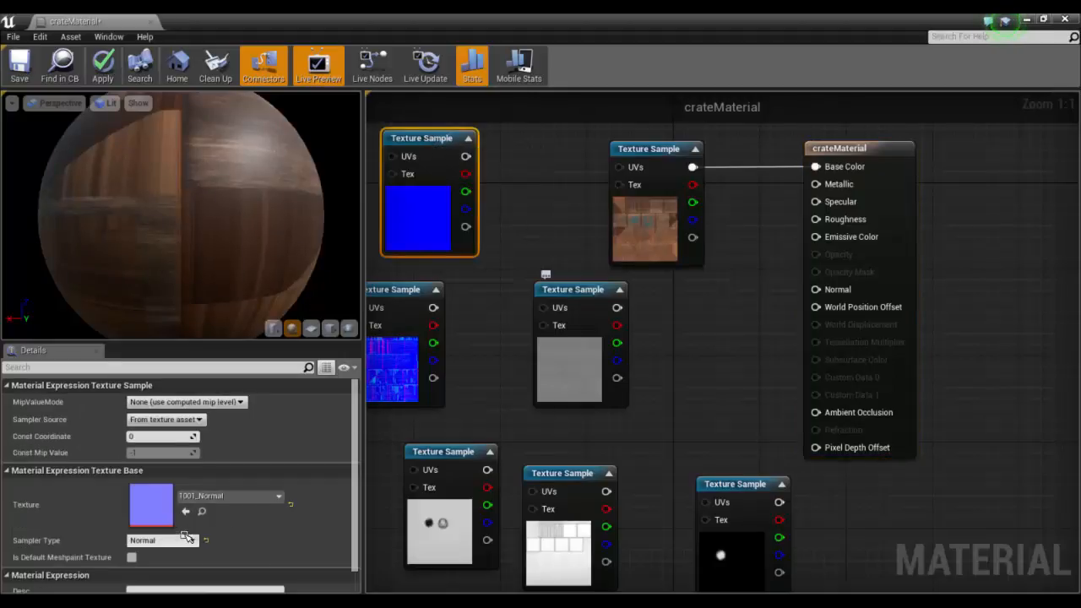
{"action": "left_click_drag", "start_coordinate": [434, 156], "coordinate": [510, 156]}
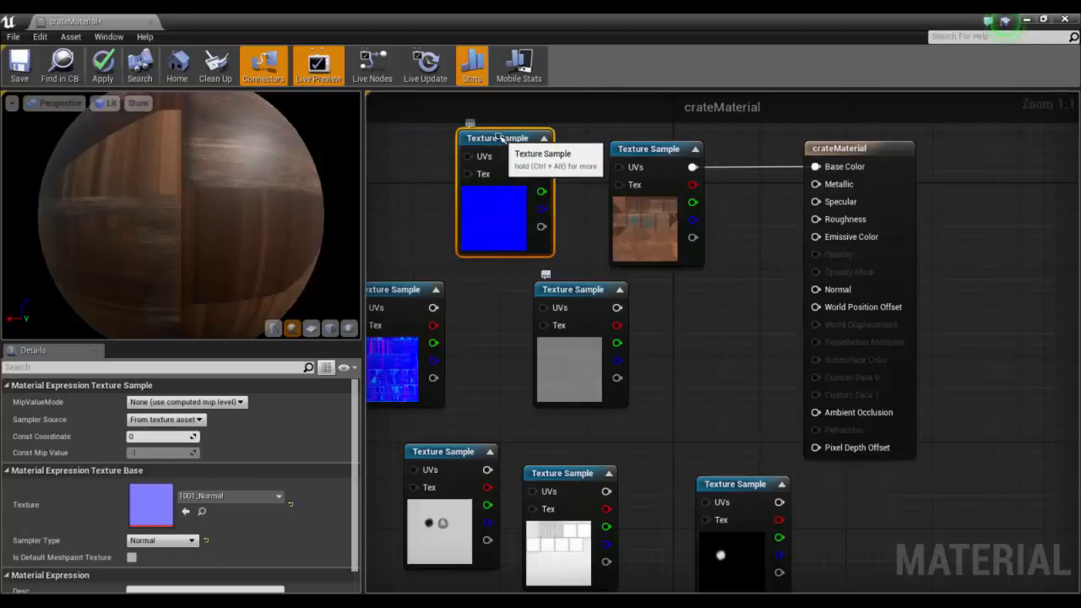
{"action": "key", "text": "Delete"}
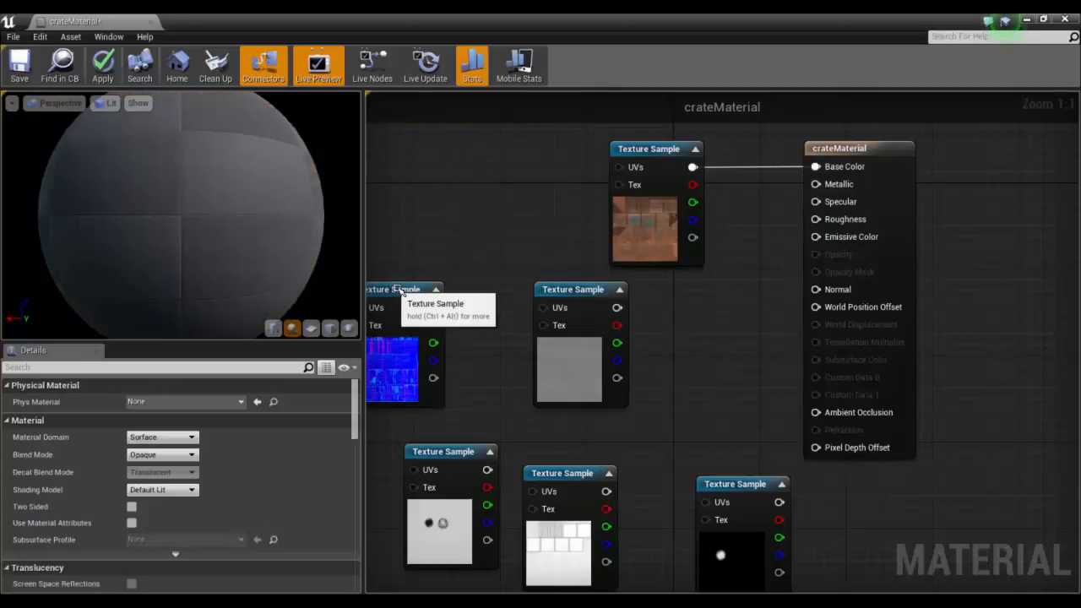
Step: Move the 1001_Normal_DirectX sample beneath the base color sample and connect its RGB output to Normal
{"action": "left_click_drag", "start_coordinate": [404, 290], "coordinate": [486, 167]}
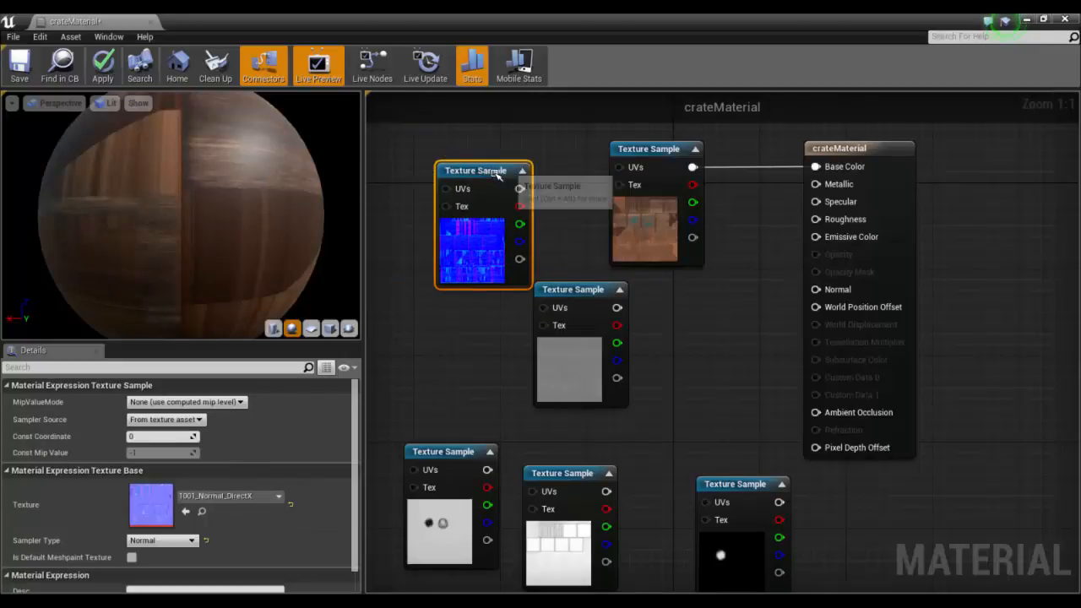
{"action": "left_click_drag", "start_coordinate": [500, 175], "coordinate": [619, 240]}
{"action": "left_click_drag", "start_coordinate": [672, 291], "coordinate": [835, 291]}
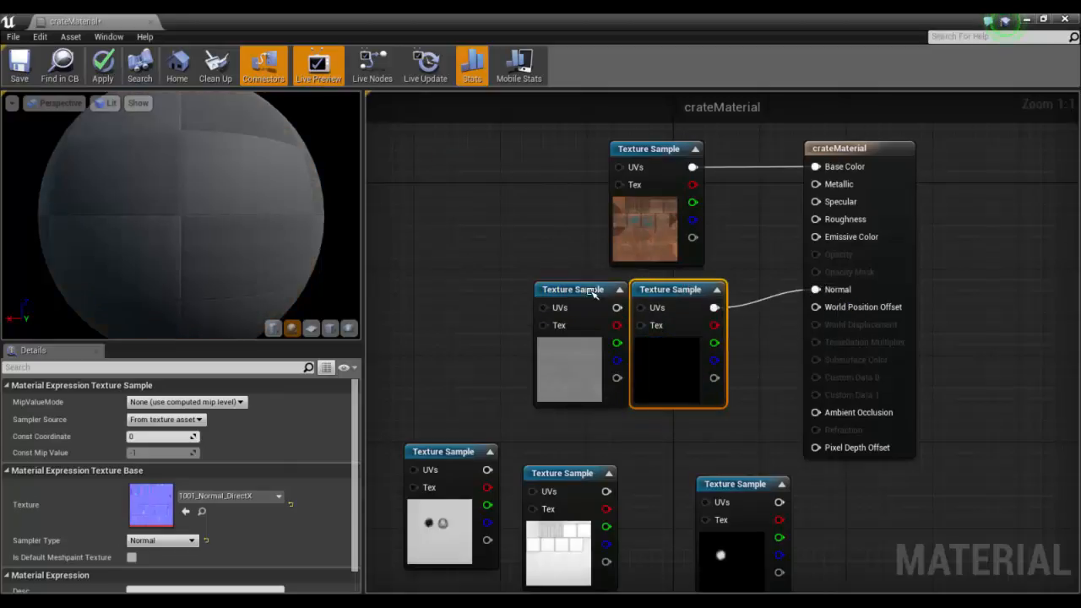
Step: Delete the 1001_Height sample and space the normal and base color samples further from the crateMaterial node
{"action": "left_click_drag", "start_coordinate": [576, 293], "coordinate": [458, 206]}
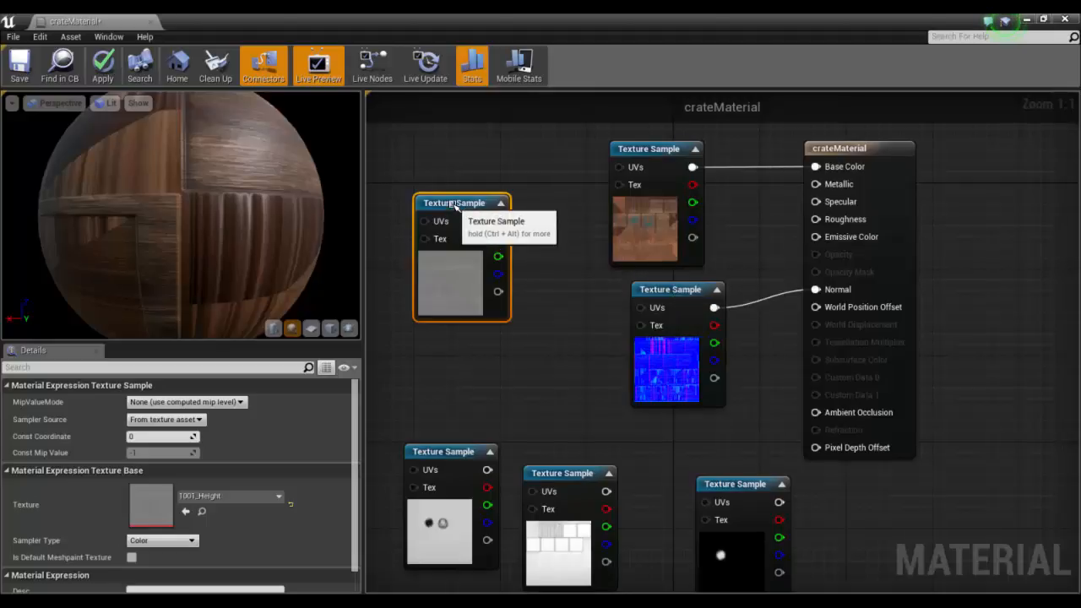
{"action": "key", "text": "Delete"}
{"action": "left_click_drag", "start_coordinate": [686, 290], "coordinate": [642, 311]}
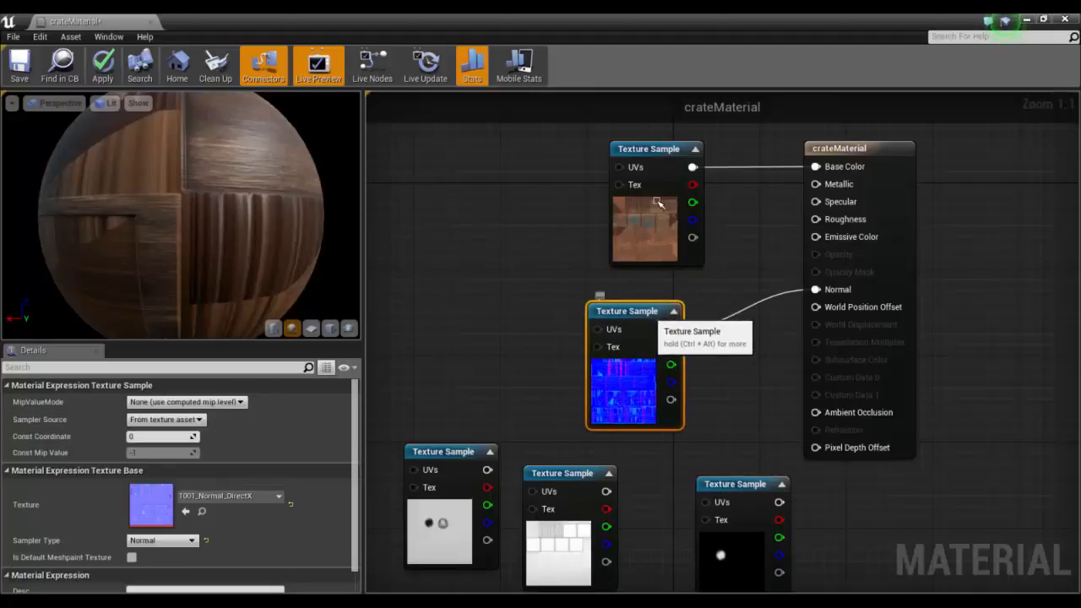
{"action": "left_click_drag", "start_coordinate": [649, 144], "coordinate": [615, 135]}
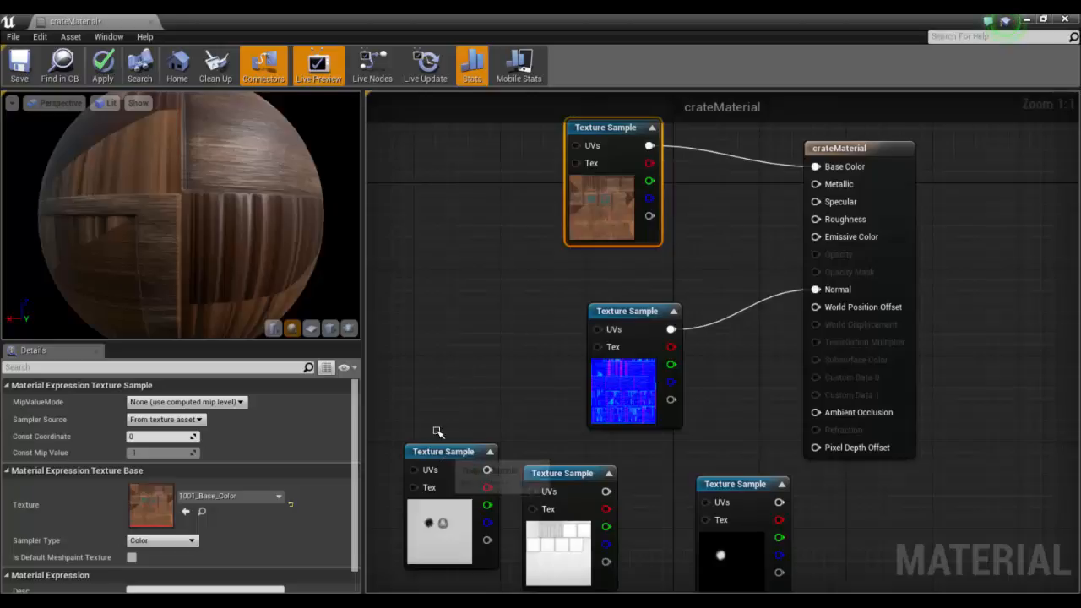
Step: Connect the 1001_Roughness sample's RGB output to Roughness and delete the 1001_Mixed_AO sample
{"action": "left_click_drag", "start_coordinate": [439, 451], "coordinate": [480, 200]}
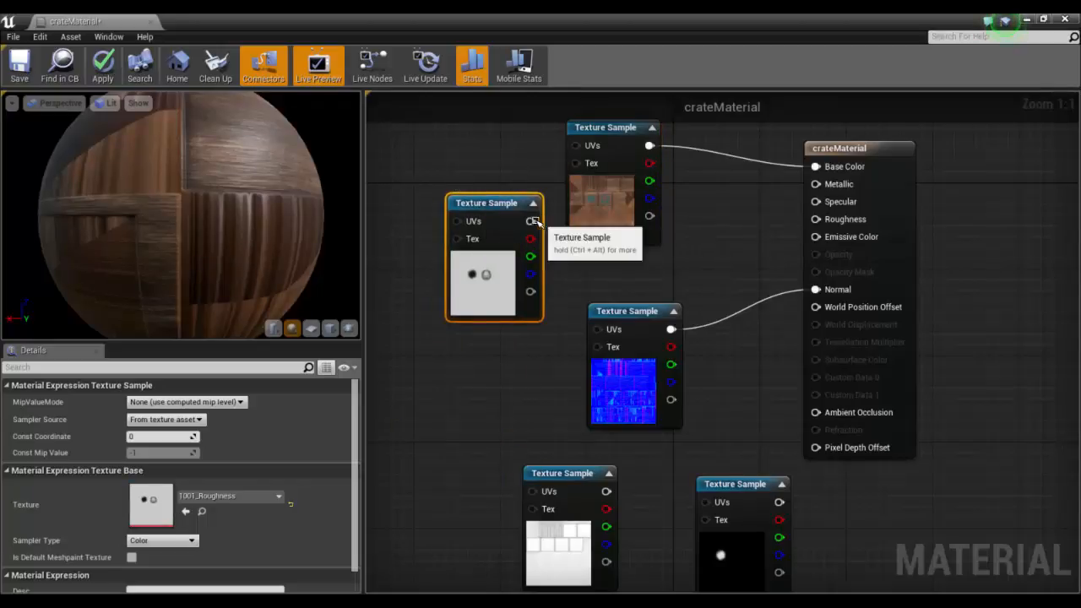
{"action": "left_click_drag", "start_coordinate": [531, 221], "coordinate": [816, 219]}
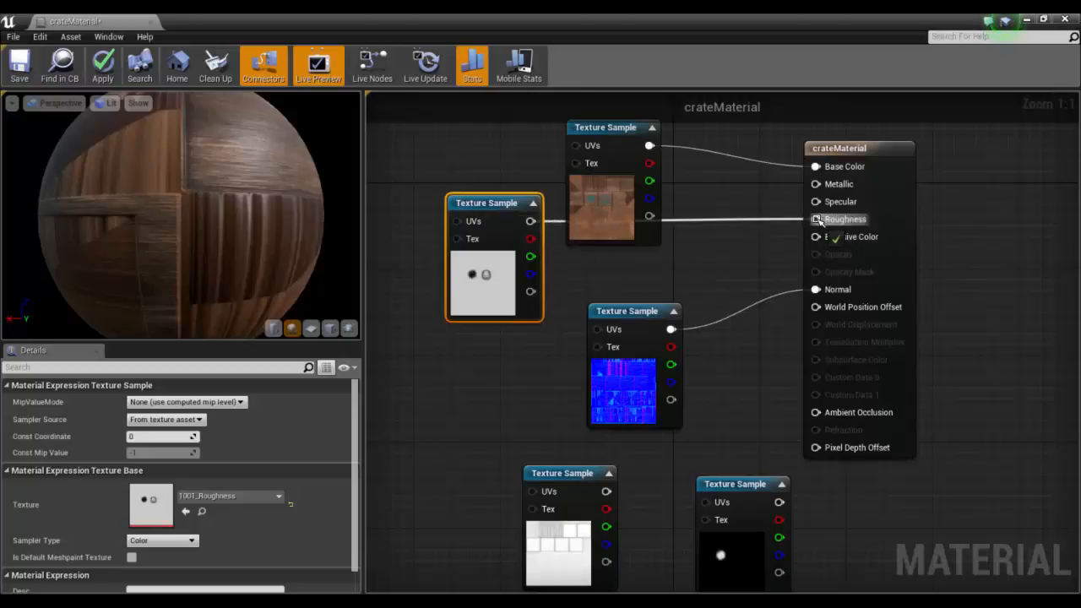
{"action": "left_click_drag", "start_coordinate": [562, 477], "coordinate": [500, 358]}
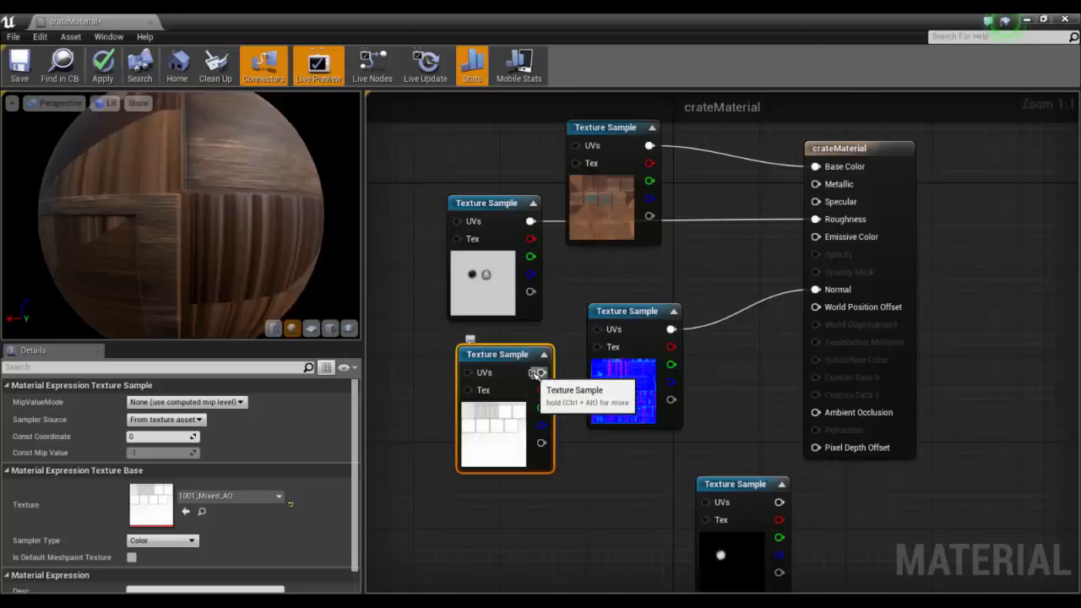
{"action": "key", "text": "Delete"}
Step: Connect the 1001_Metallic sample's RGB output to Metallic, then save crateMaterial and close its editor
{"action": "left_click_drag", "start_coordinate": [730, 487], "coordinate": [474, 354]}
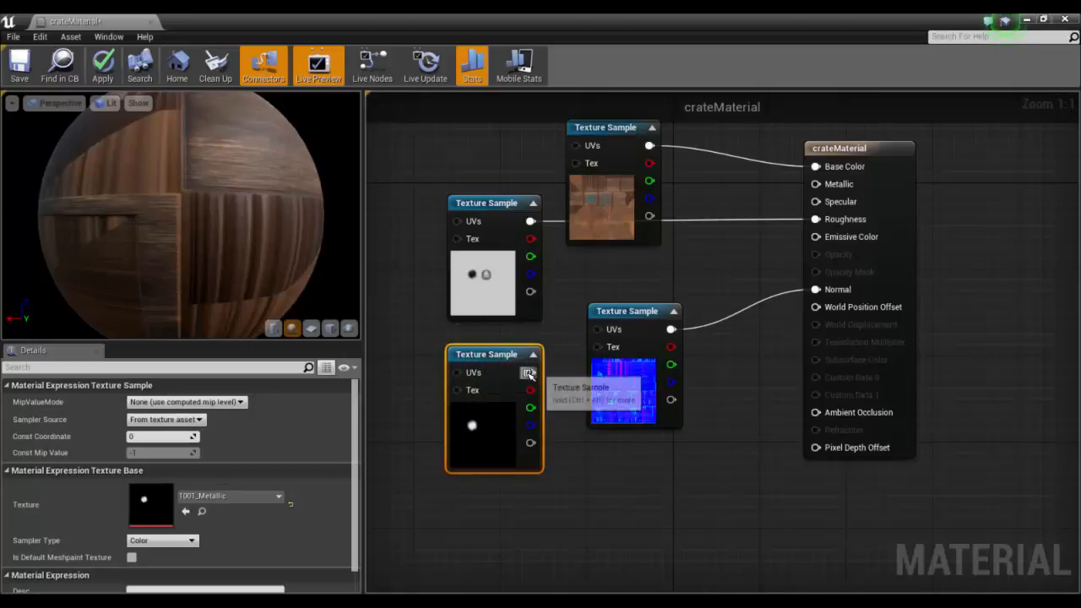
{"action": "left_click_drag", "start_coordinate": [562, 298], "coordinate": [849, 201]}
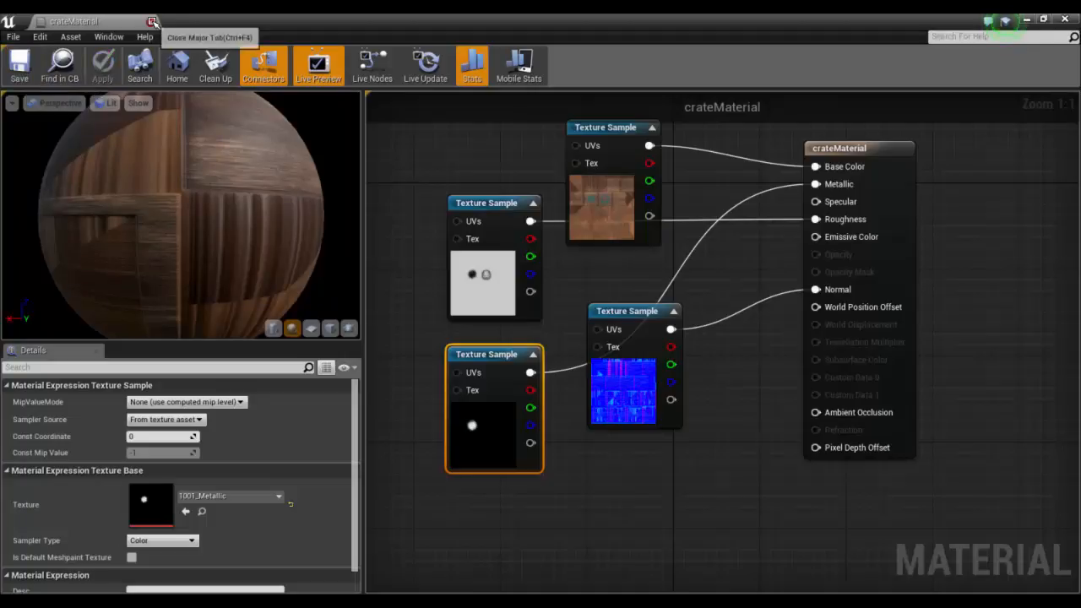
{"action": "left_click", "coordinate": [153, 21]}
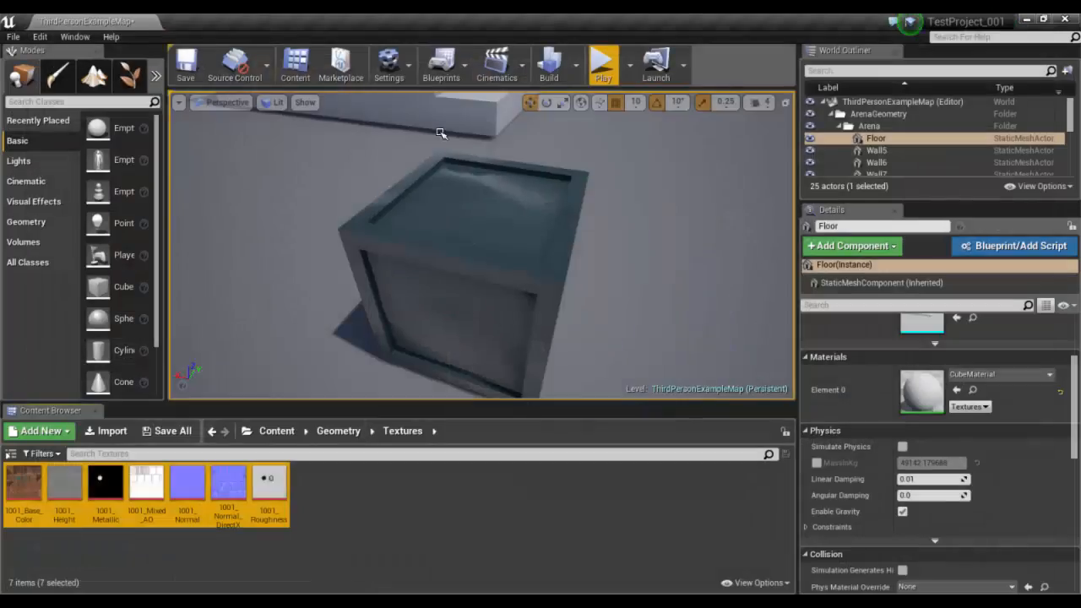
Step: Apply crateMaterial from the Geometry/Meshes folder to the crate in the level and inspect it from another side
{"action": "left_click", "coordinate": [341, 431]}
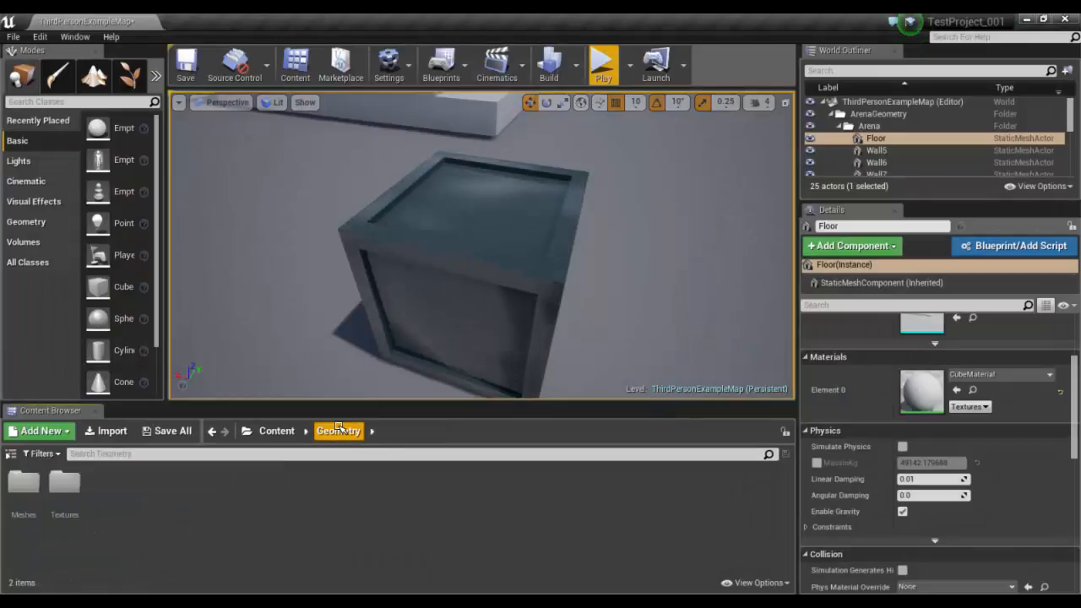
{"action": "double_click", "coordinate": [36, 483]}
{"action": "left_click", "coordinate": [106, 486]}
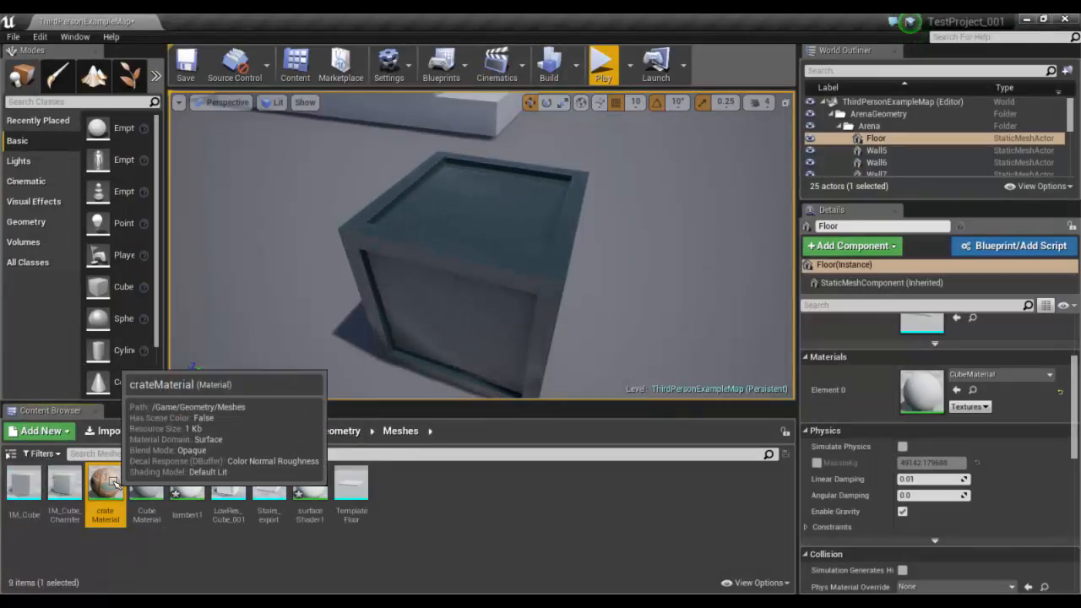
{"action": "left_click_drag", "start_coordinate": [112, 480], "coordinate": [511, 234]}
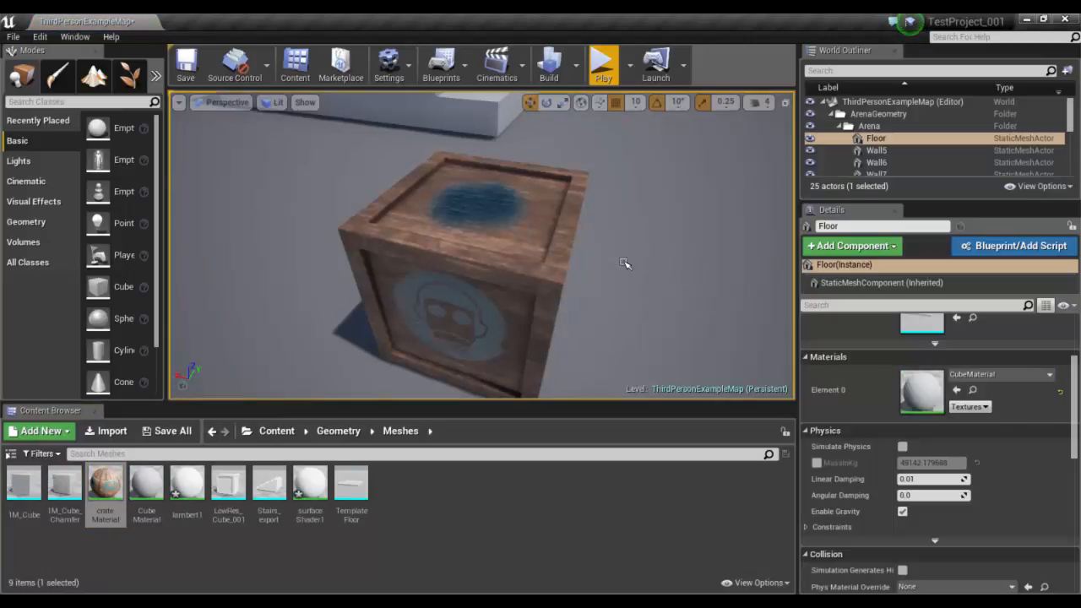
{"action": "left_click_drag", "start_coordinate": [626, 264], "coordinate": [450, 215], "text": "alt"}
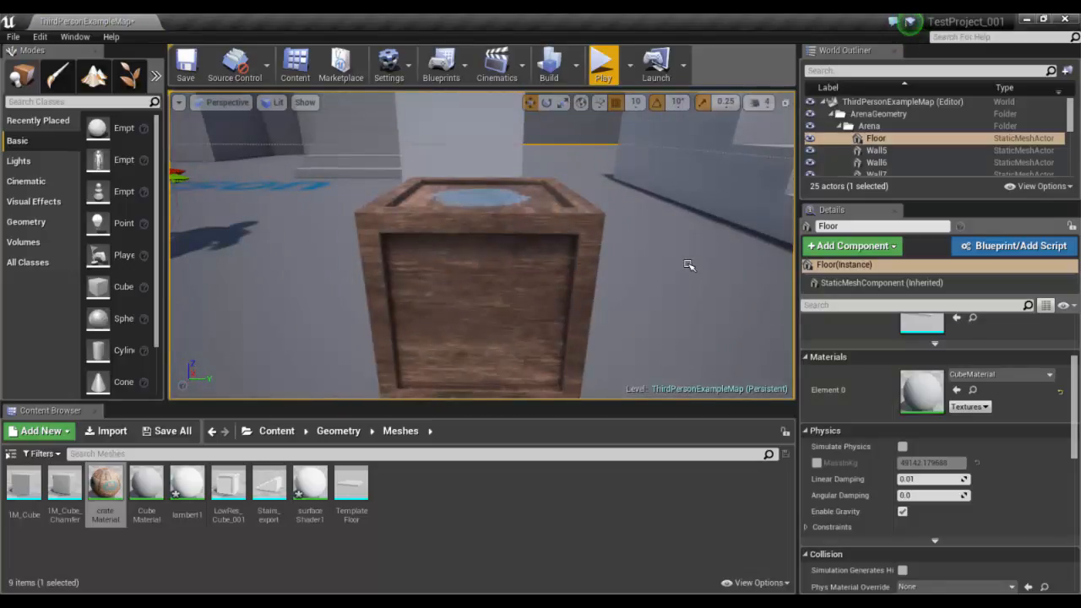
Step: Play the level, run the character around the textured crate to view it in game, and stop the session
{"action": "left_click", "coordinate": [601, 64]}
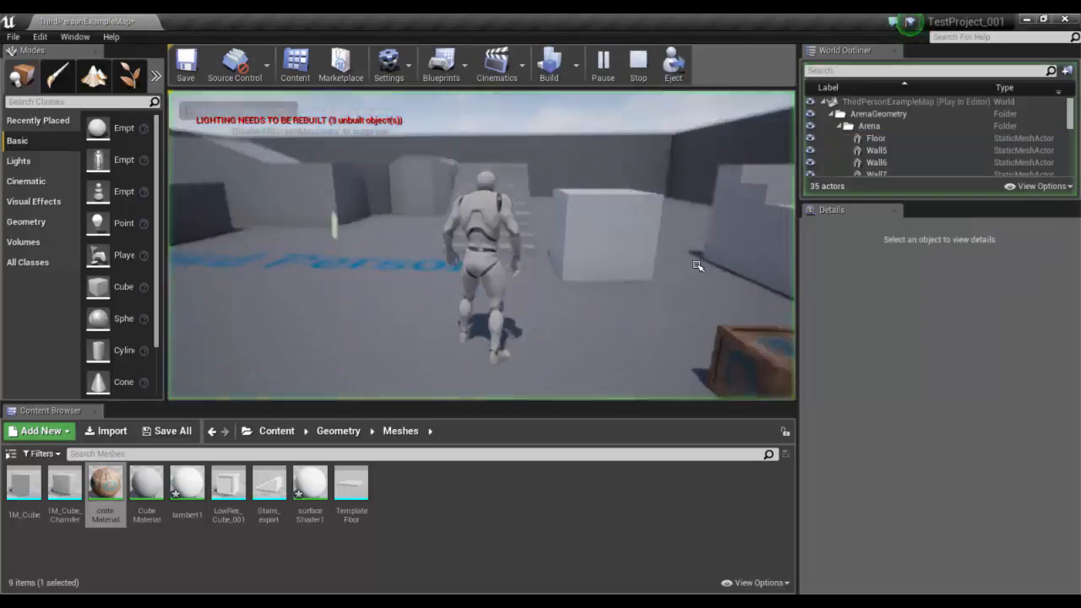
{"action": "key", "text": "w"}
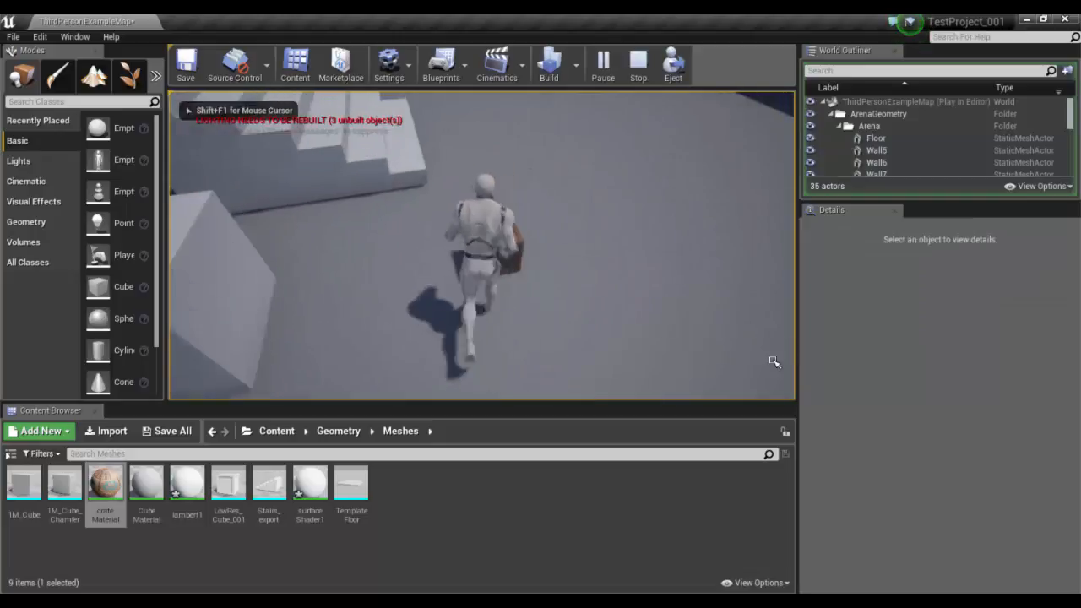
{"action": "key", "text": "a"}
{"action": "key", "text": "w"}
{"action": "key", "text": "d"}
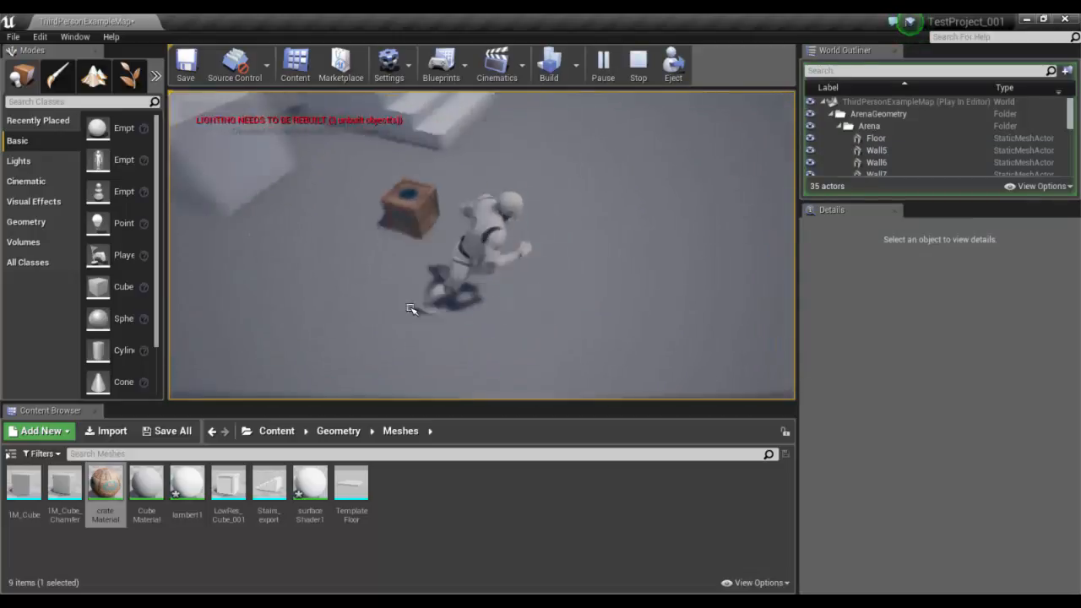
{"action": "key", "text": "w"}
{"action": "key", "text": "Escape"}
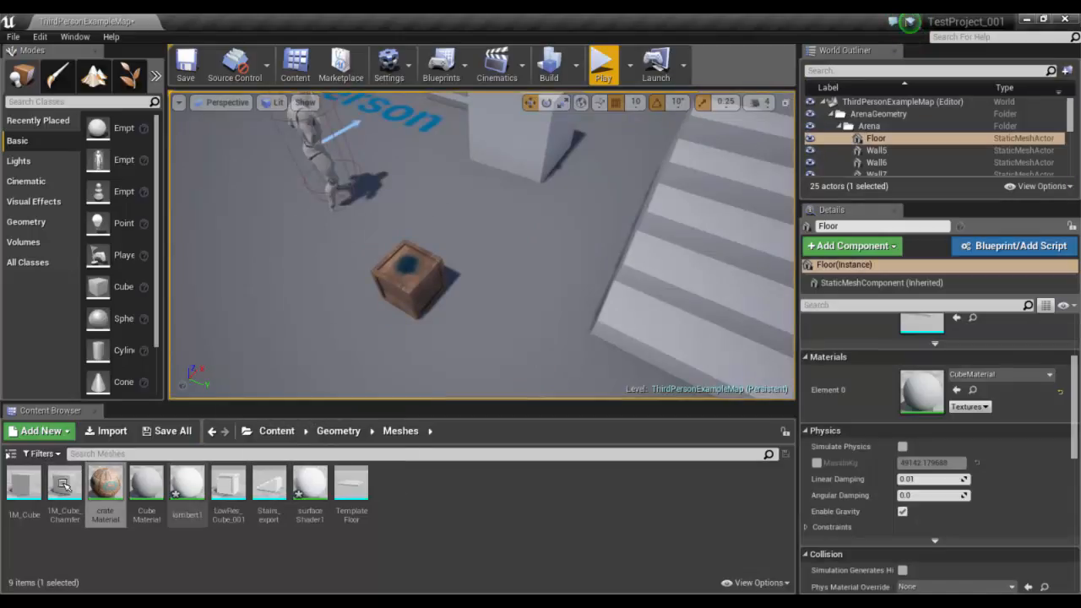
Step: Open the LowRes_Cube_001 mesh, set its Import Uniform Scale to 5.0, save it and close its editor
{"action": "double_click", "coordinate": [233, 486]}
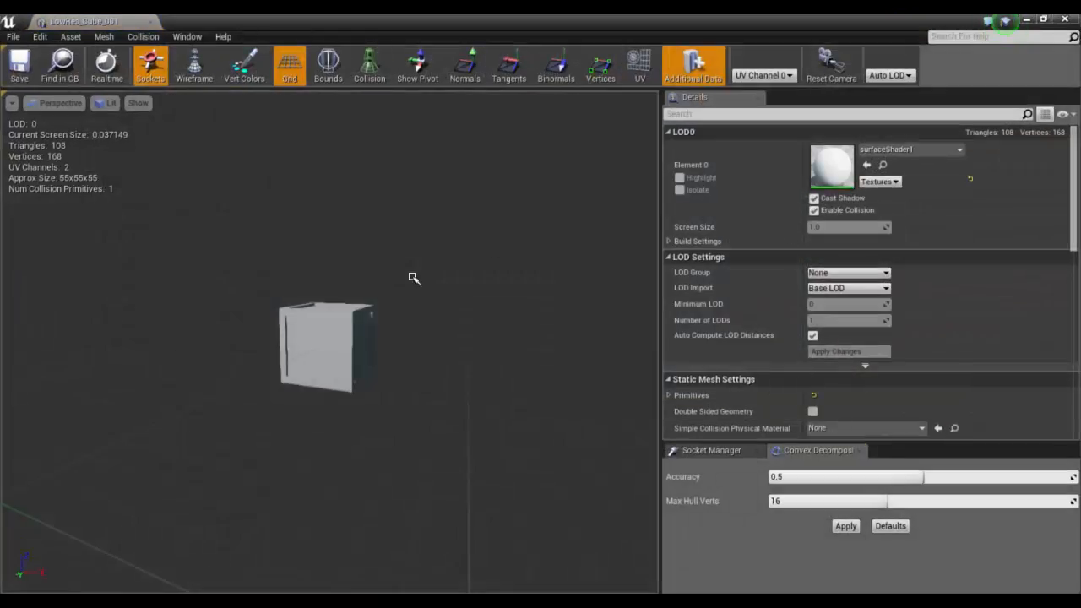
{"action": "left_click_drag", "start_coordinate": [565, 243], "coordinate": [429, 314]}
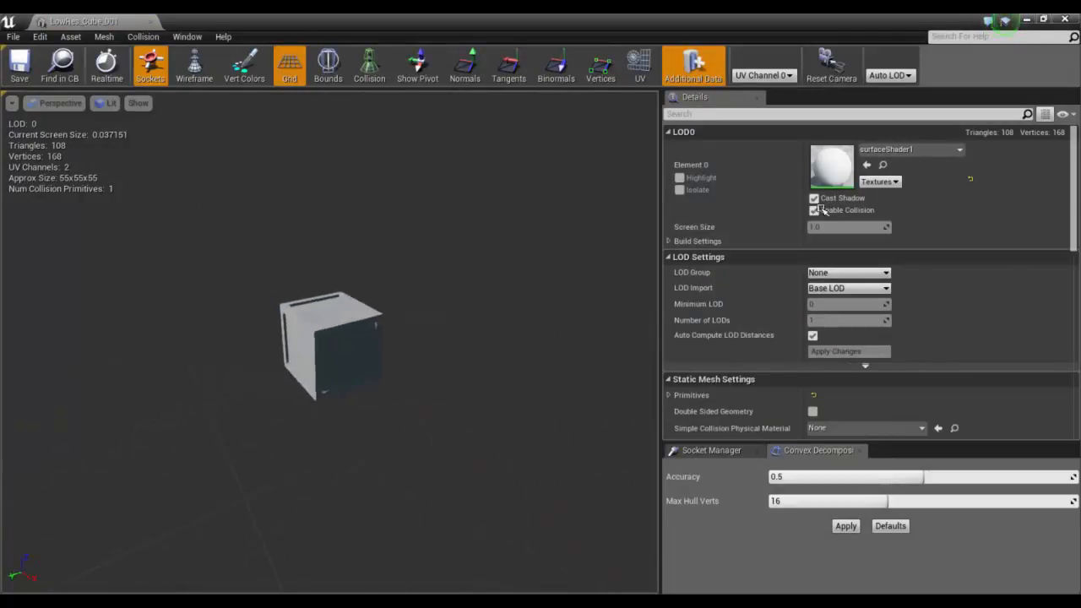
{"action": "scroll", "coordinate": [776, 224], "scroll_direction": "down", "scroll_amount": 3}
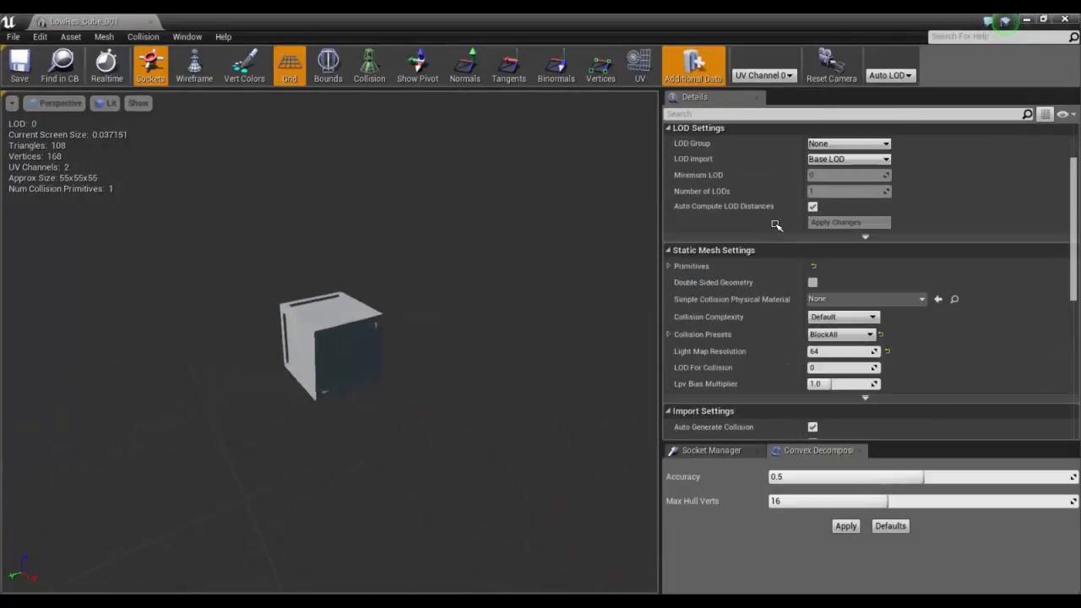
{"action": "scroll", "coordinate": [776, 225], "scroll_direction": "down", "scroll_amount": 5}
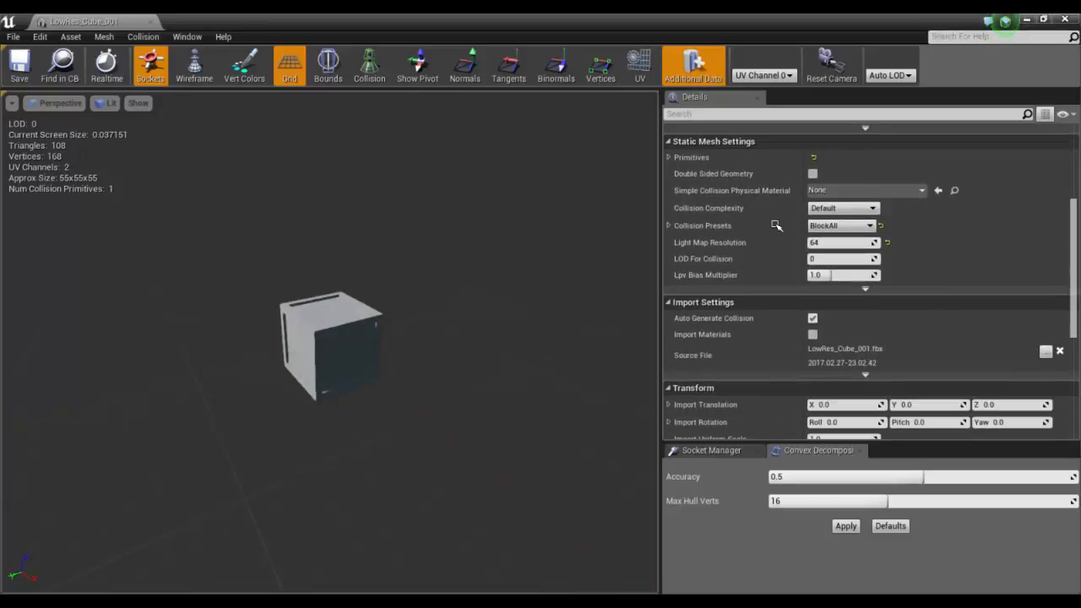
{"action": "scroll", "coordinate": [776, 225], "scroll_direction": "down", "scroll_amount": 1}
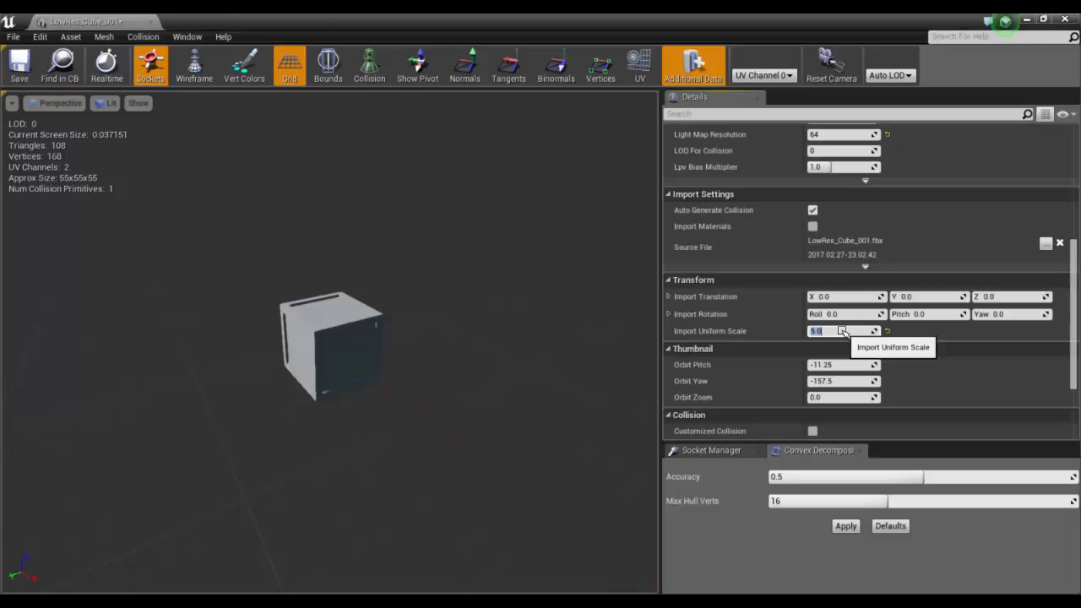
{"action": "left_click", "coordinate": [20, 71]}
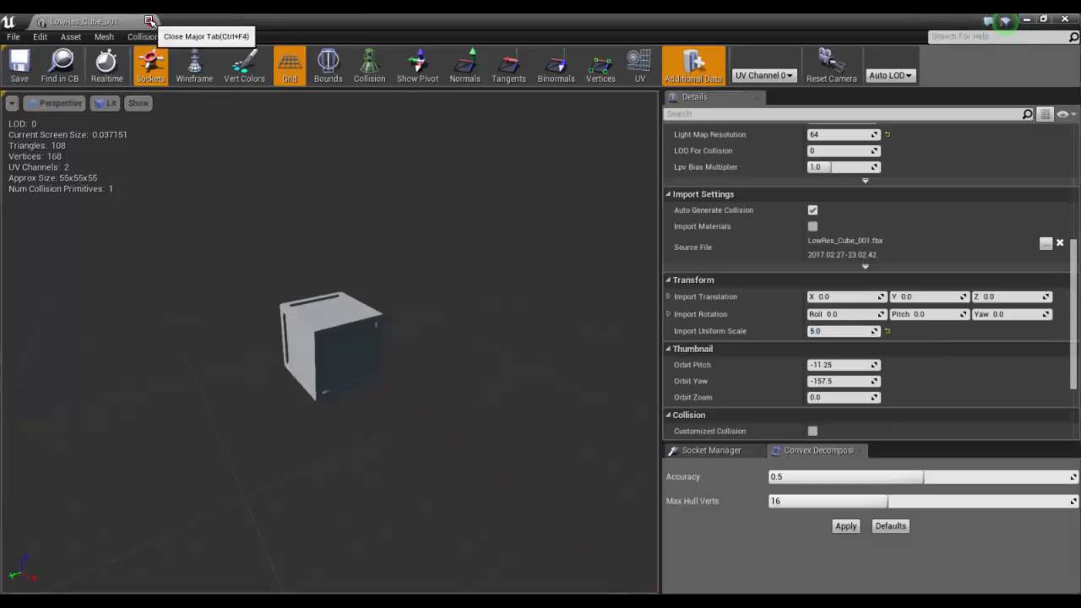
{"action": "left_click", "coordinate": [155, 24]}
Step: Replace the crate in the level with a newly placed LowRes_Cube_001 and apply crateMaterial to it
{"action": "left_click_drag", "start_coordinate": [475, 243], "coordinate": [438, 271], "text": "alt"}
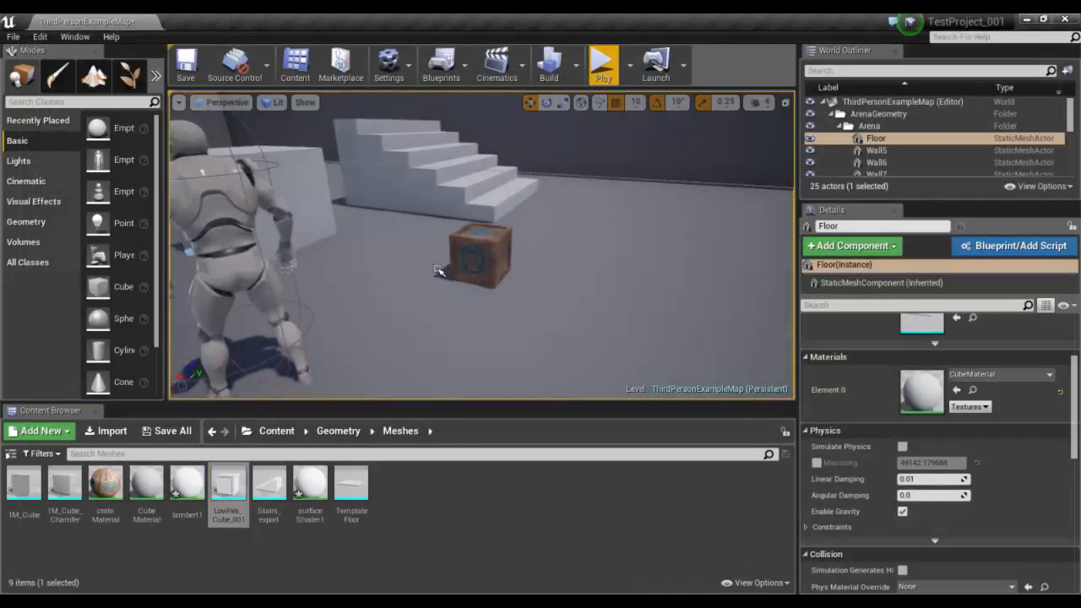
{"action": "left_click", "coordinate": [476, 247]}
{"action": "key", "text": "Delete"}
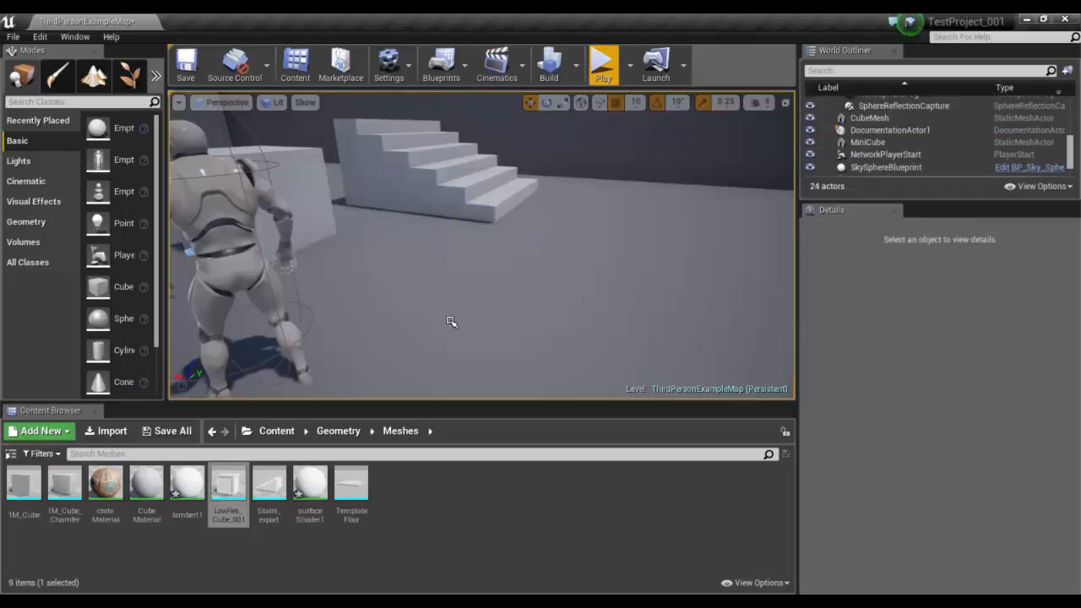
{"action": "left_click_drag", "start_coordinate": [224, 498], "coordinate": [491, 288]}
{"action": "left_click_drag", "start_coordinate": [496, 243], "coordinate": [493, 218]}
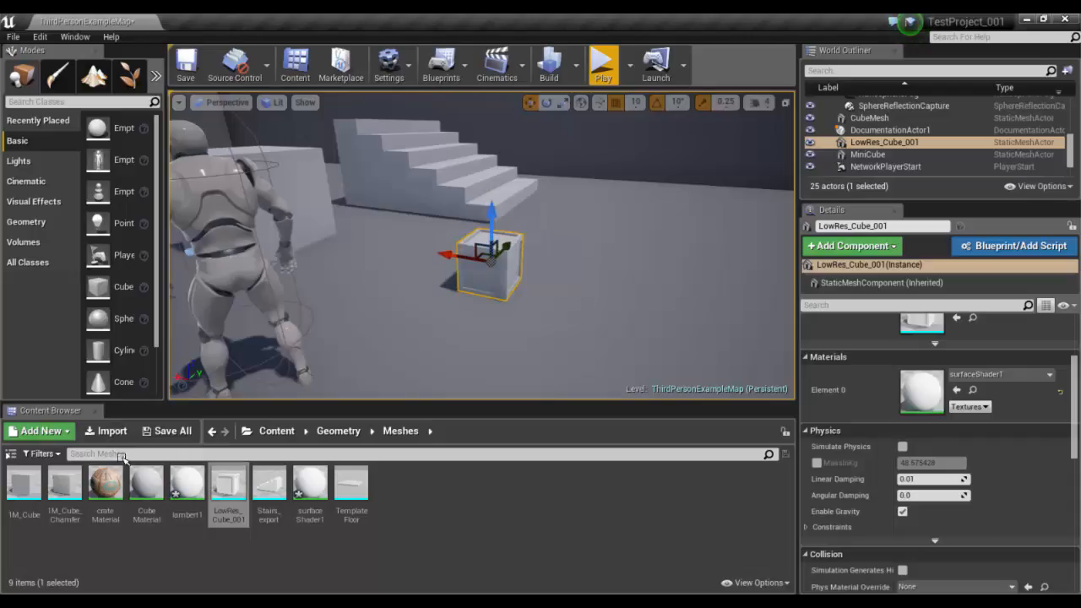
{"action": "left_click_drag", "start_coordinate": [105, 488], "coordinate": [492, 256]}
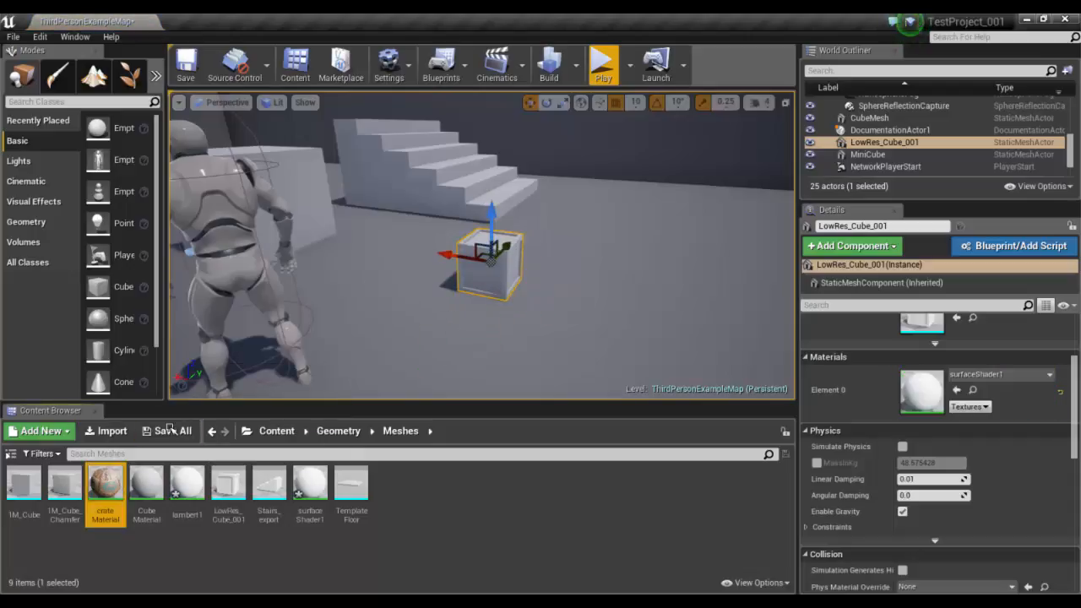
{"action": "left_click_drag", "start_coordinate": [105, 488], "coordinate": [492, 282]}
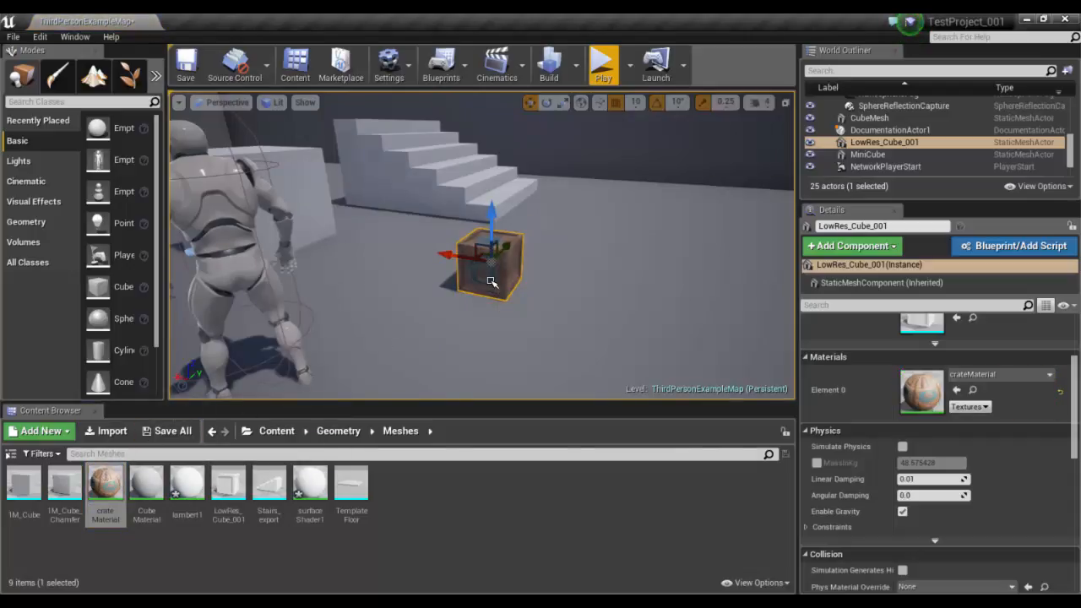
Step: Scale the new crate up uniformly to roughly twice its size and raise it so it rests on the floor
{"action": "key", "text": "r"}
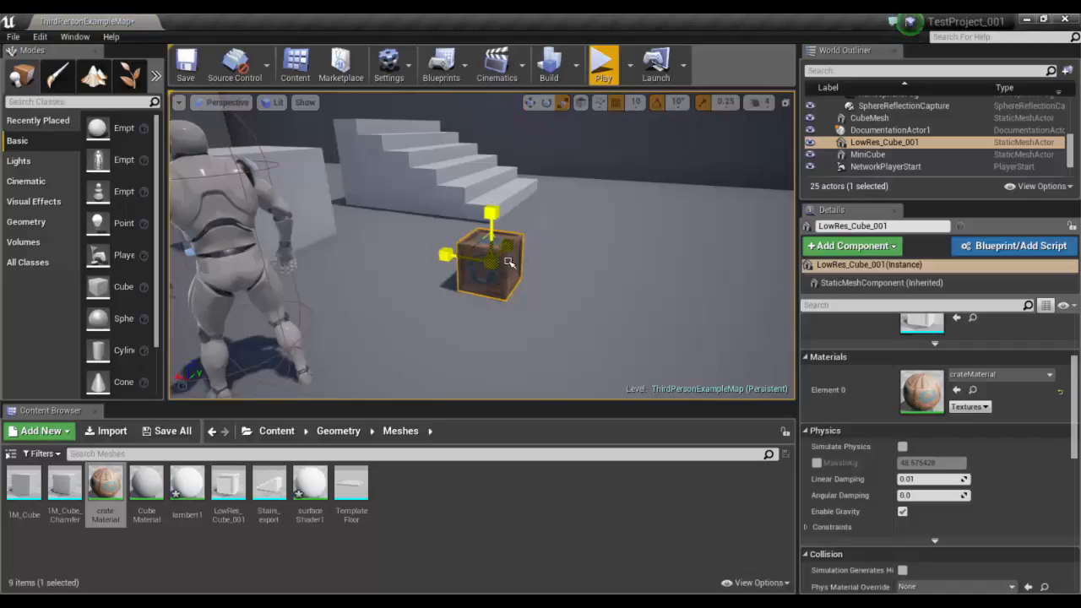
{"action": "left_click_drag", "start_coordinate": [624, 232], "coordinate": [851, 180]}
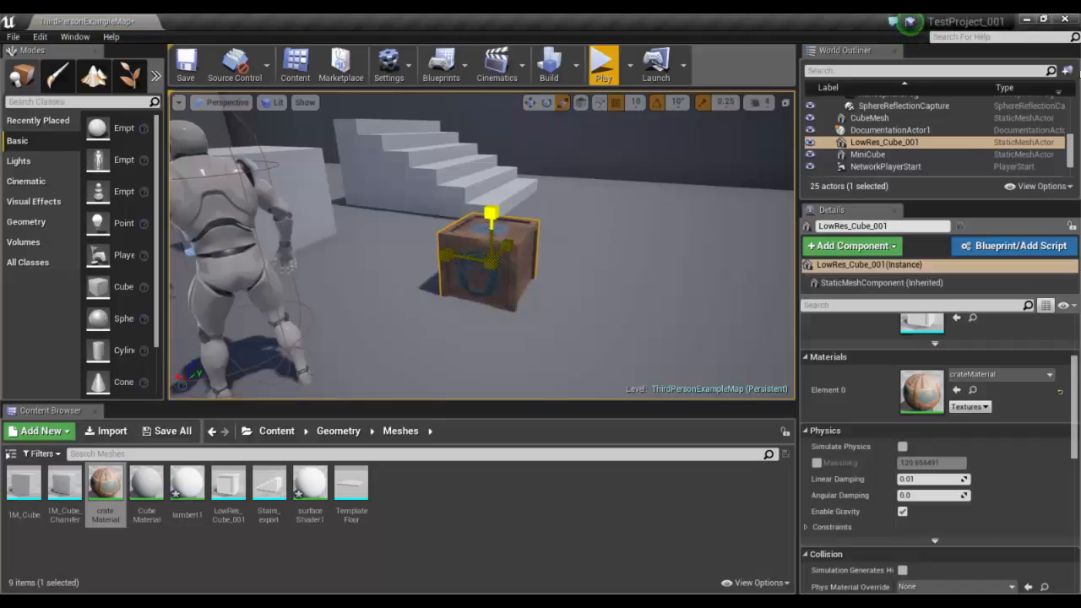
{"action": "left_click_drag", "start_coordinate": [490, 219], "coordinate": [454, 303]}
{"action": "key", "text": "w"}
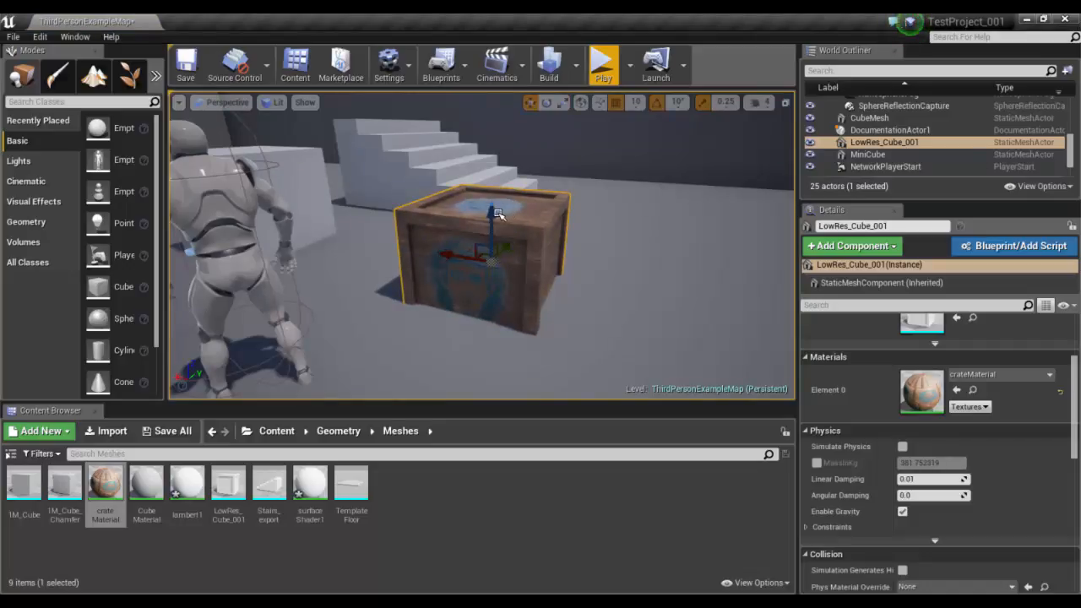
{"action": "left_click_drag", "start_coordinate": [493, 211], "coordinate": [494, 173]}
Step: Make two copies of the enlarged crate and spread them across the floor beside the original
{"action": "mouse_move", "coordinate": [621, 233]}
{"action": "left_mouse_down", "text": "alt"}
{"action": "mouse_move", "coordinate": [400, 265]}
{"action": "mouse_move", "coordinate": [666, 231]}
{"action": "mouse_move", "coordinate": [669, 245]}
{"action": "mouse_move", "coordinate": [618, 243]}
{"action": "left_mouse_up", "text": "alt"}
{"action": "scroll", "coordinate": [670, 245], "scroll_direction": "down", "scroll_amount": 4}
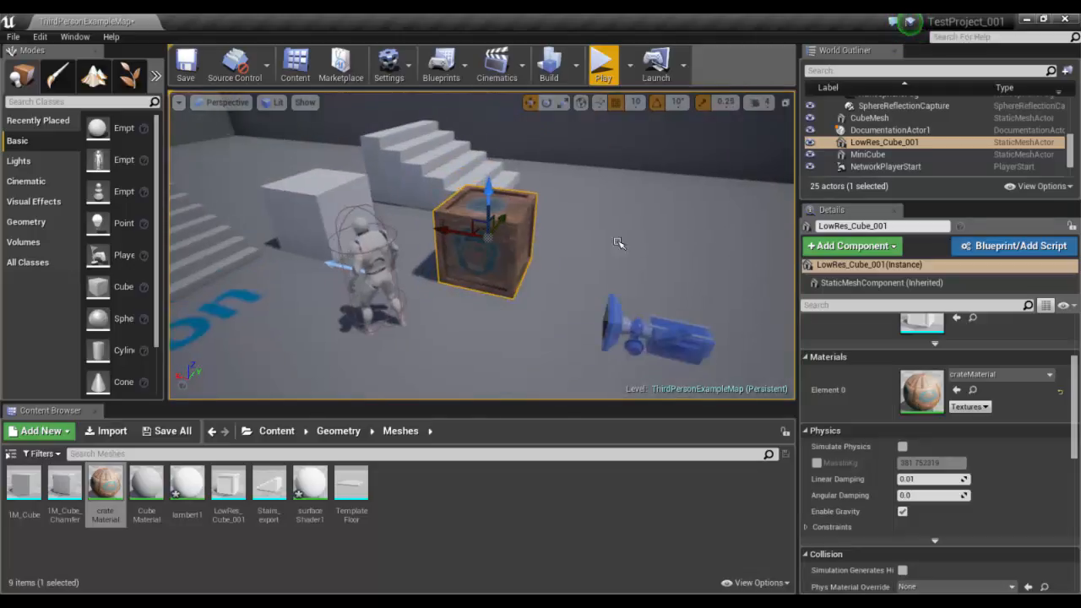
{"action": "left_click_drag", "start_coordinate": [435, 232], "coordinate": [720, 300], "text": "alt"}
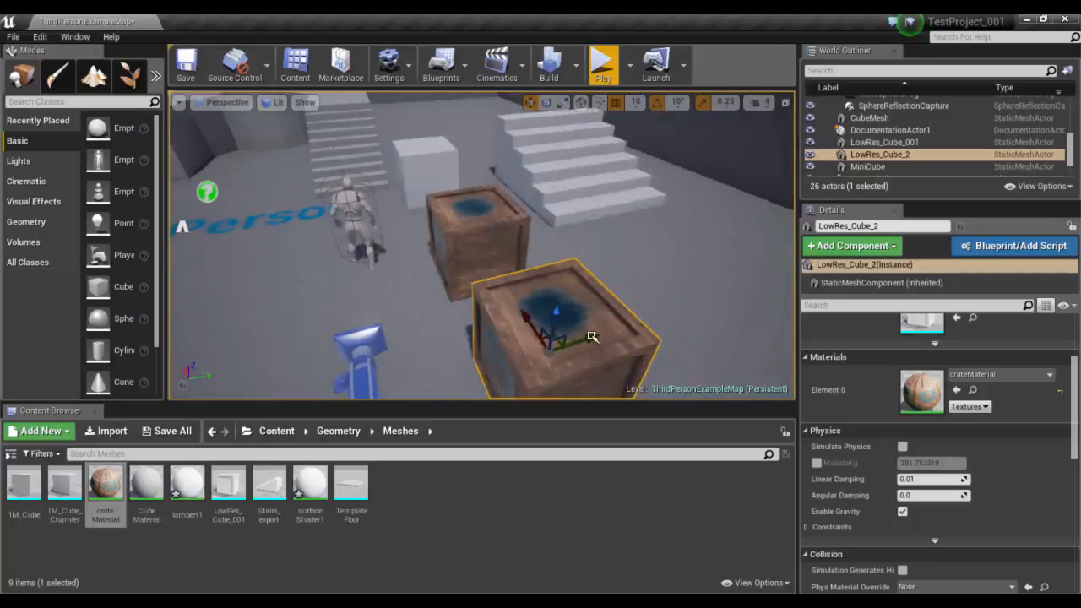
{"action": "left_click_drag", "start_coordinate": [590, 338], "coordinate": [767, 269]}
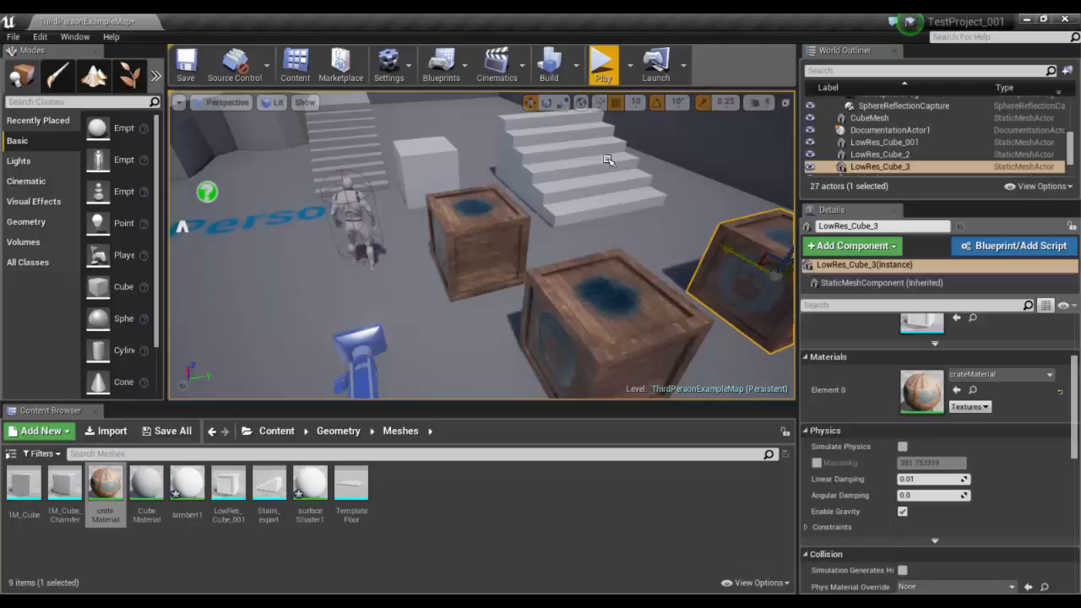
Step: Play the level, run the character among the three crates and jump onto them to test their collision, and stop the session
{"action": "left_click", "coordinate": [602, 63]}
{"action": "key", "text": "w"}
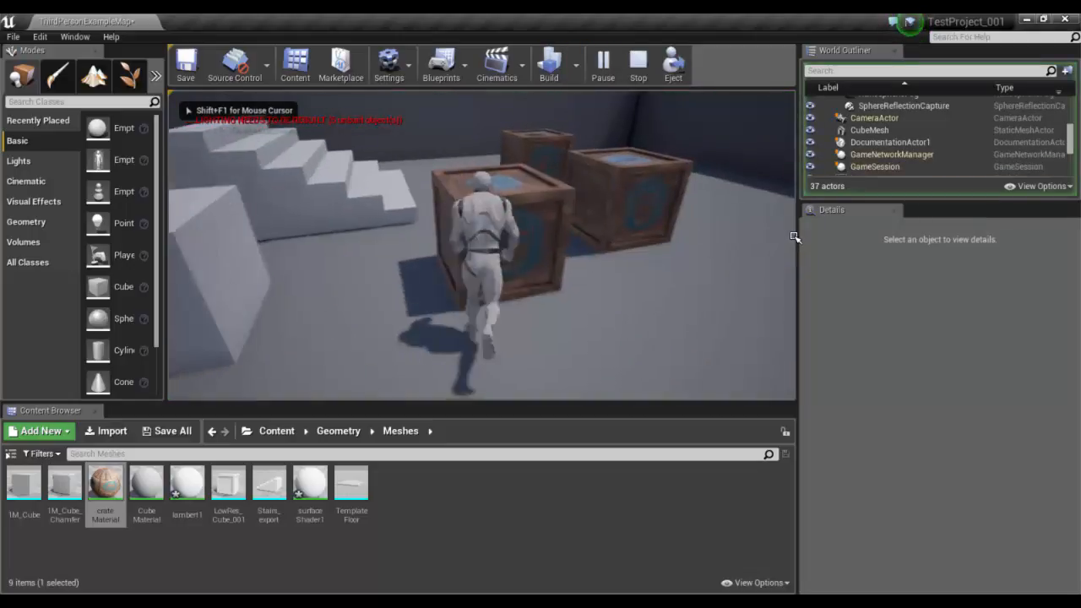
{"action": "key", "text": "space"}
{"action": "key", "text": "space"}
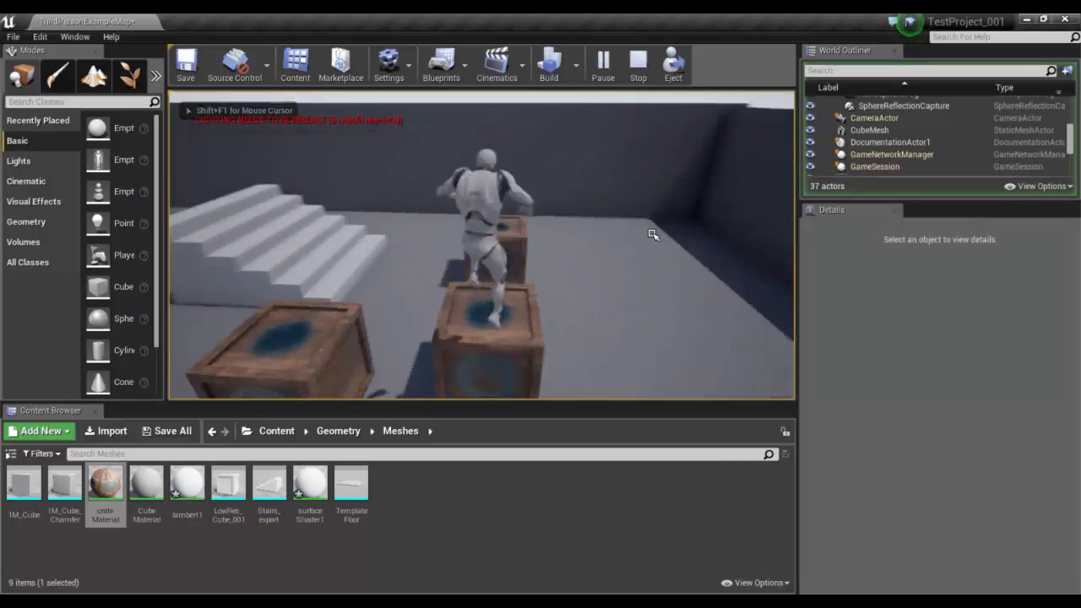
{"action": "key", "text": "space"}
{"action": "key", "text": "space"}
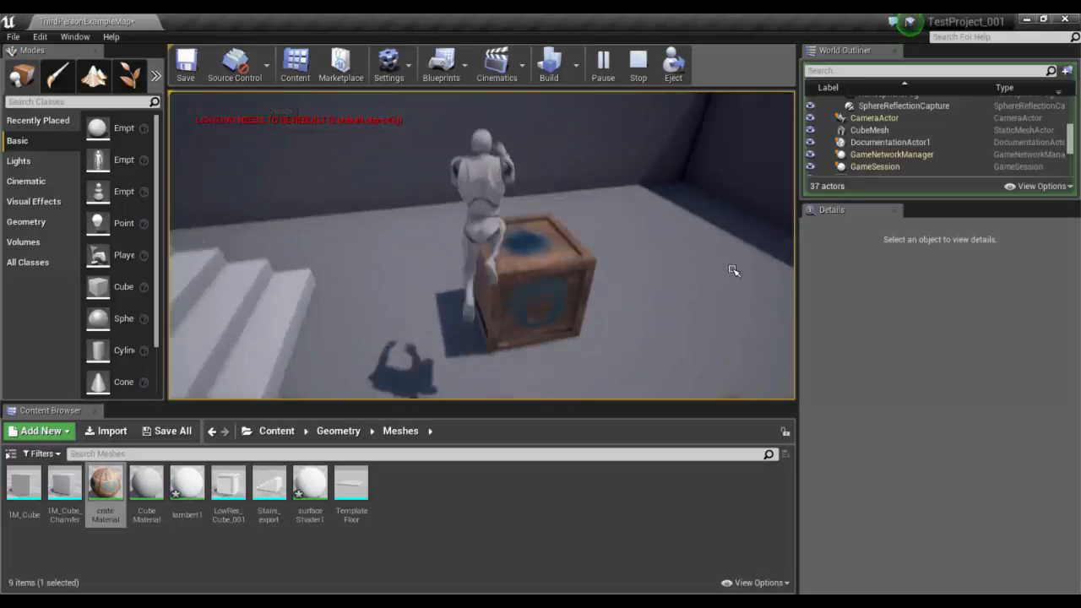
{"action": "key", "text": "w"}
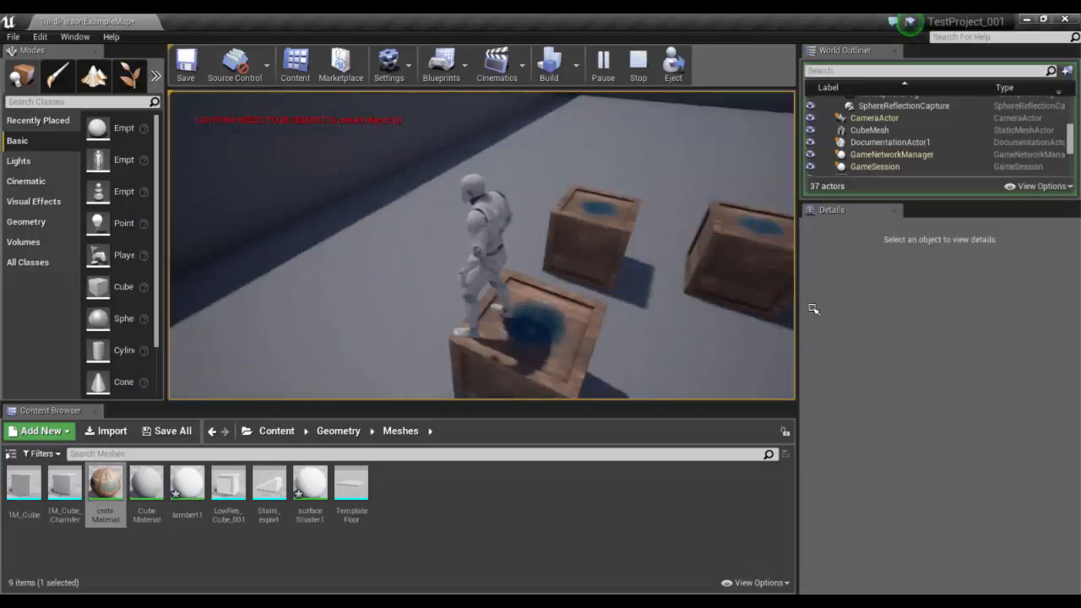
{"action": "key", "text": "w"}
{"action": "key", "text": "space"}
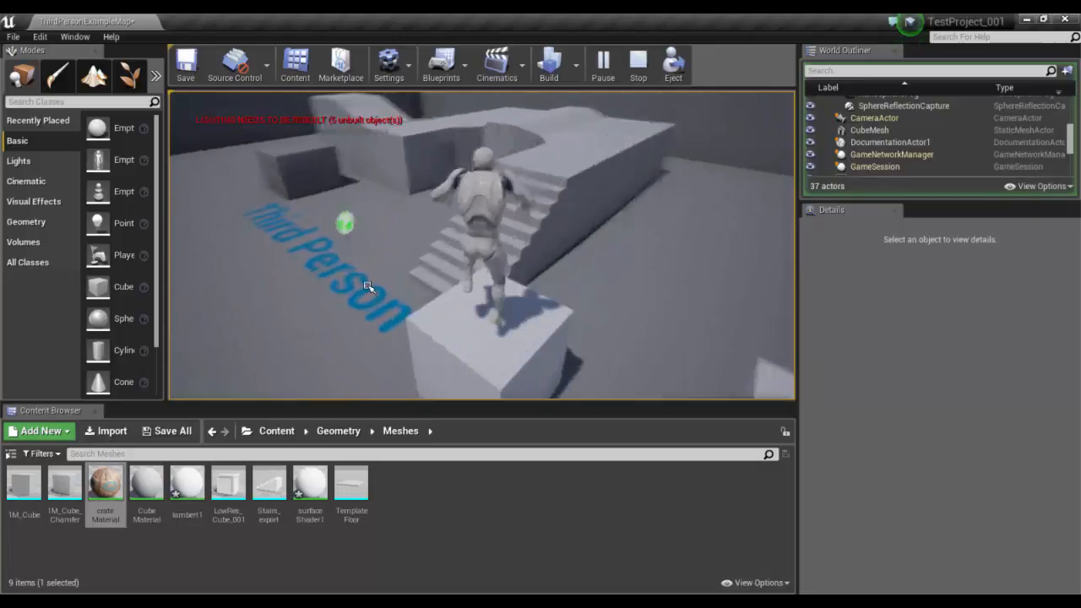
{"action": "key", "text": "w"}
{"action": "key", "text": "space"}
{"action": "key", "text": "space"}
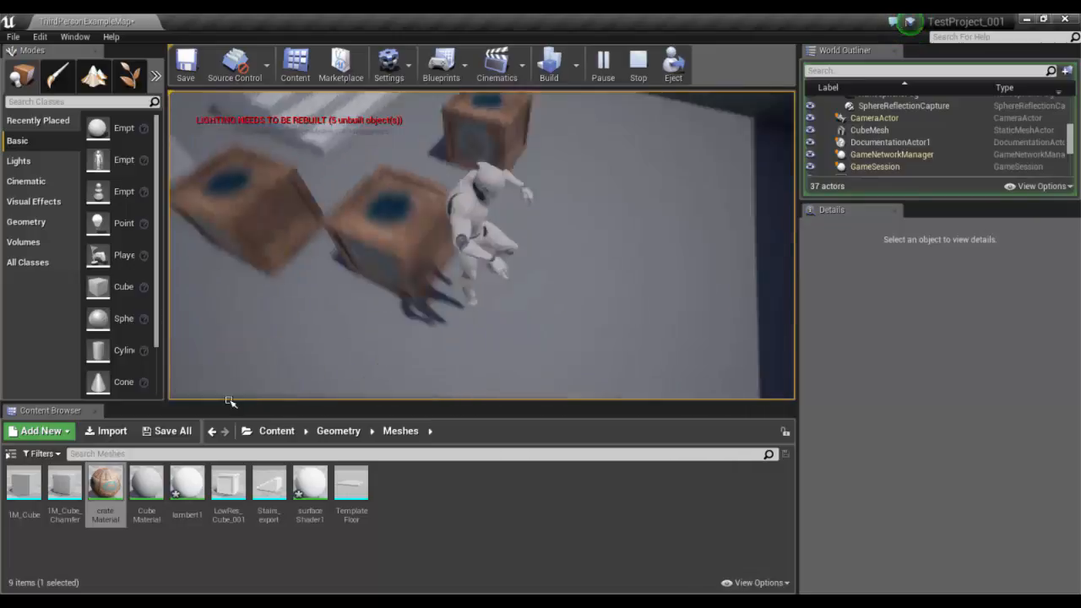
{"action": "key", "text": "w"}
{"action": "key", "text": "space"}
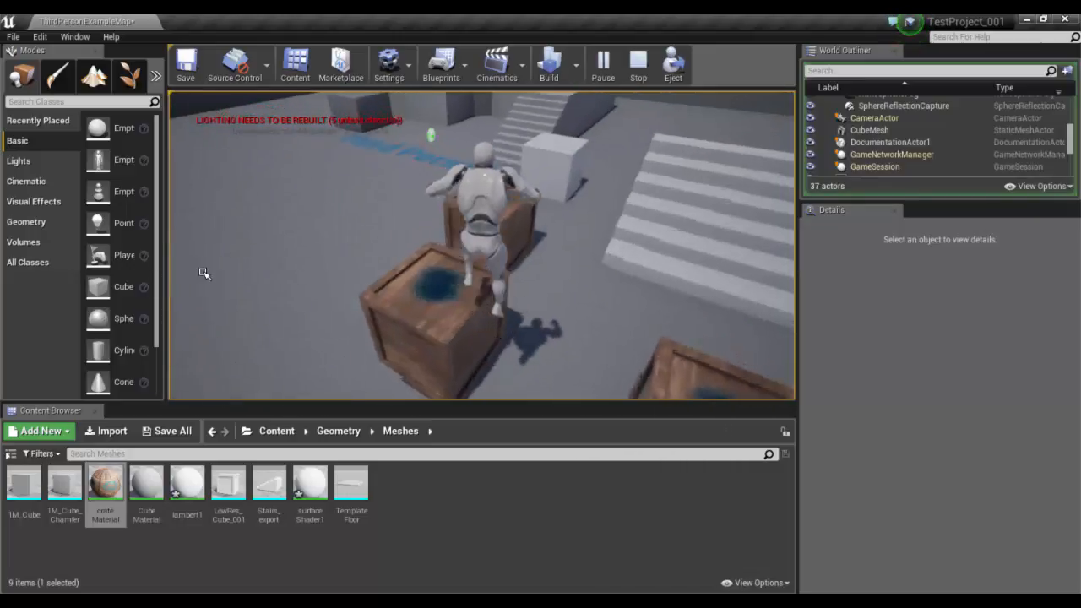
{"action": "key", "text": "w"}
{"action": "key", "text": "Escape"}
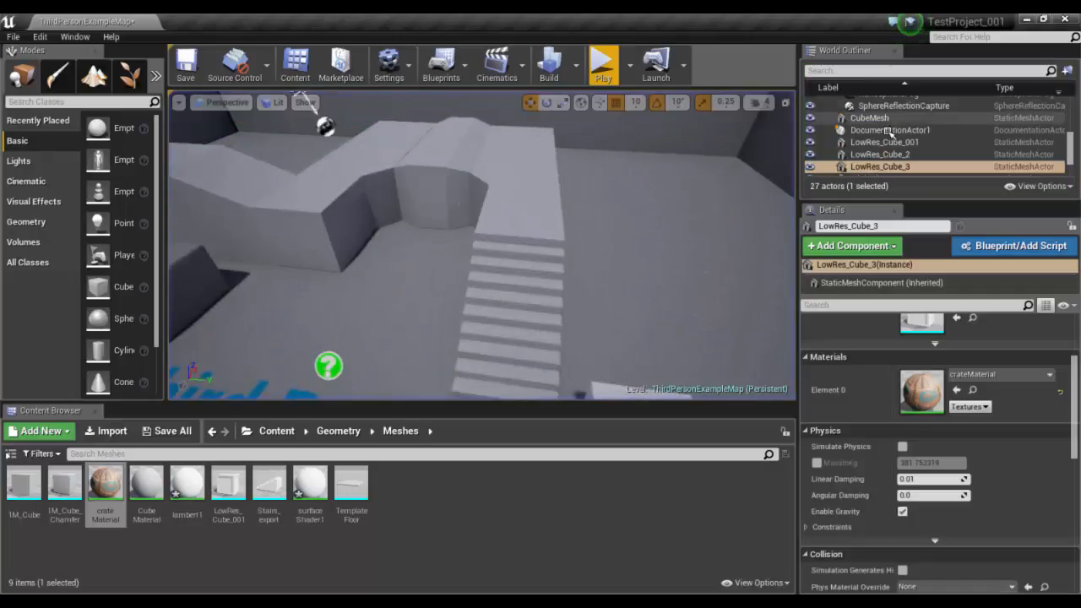
Step: Play the level again, run the character up the stairs and jump off the raised walkway, then stop the session
{"action": "left_click", "coordinate": [543, 499]}
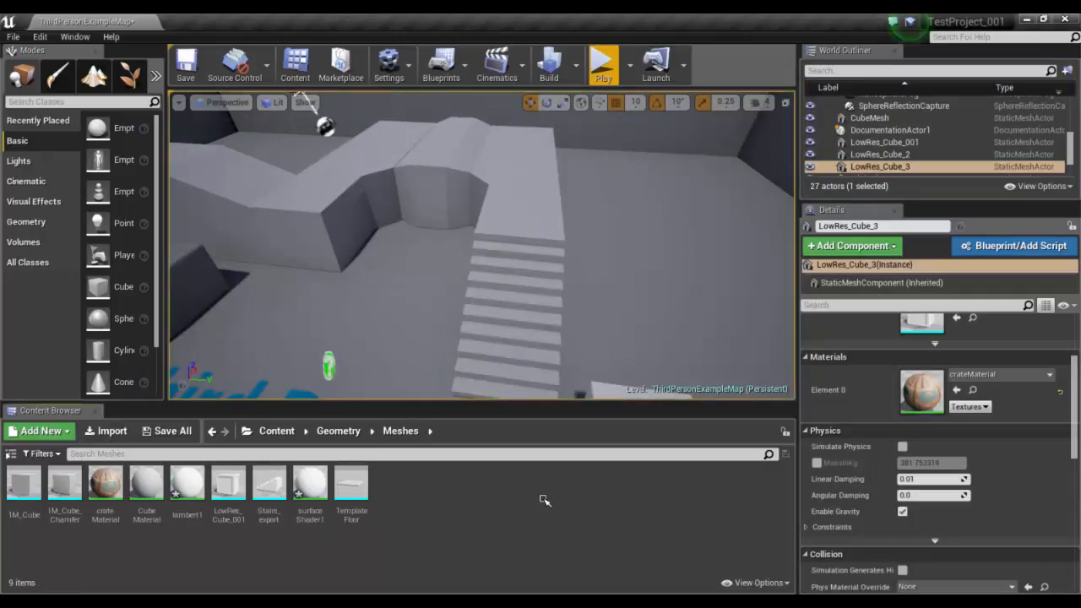
{"action": "left_click", "coordinate": [604, 66]}
{"action": "key", "text": "w"}
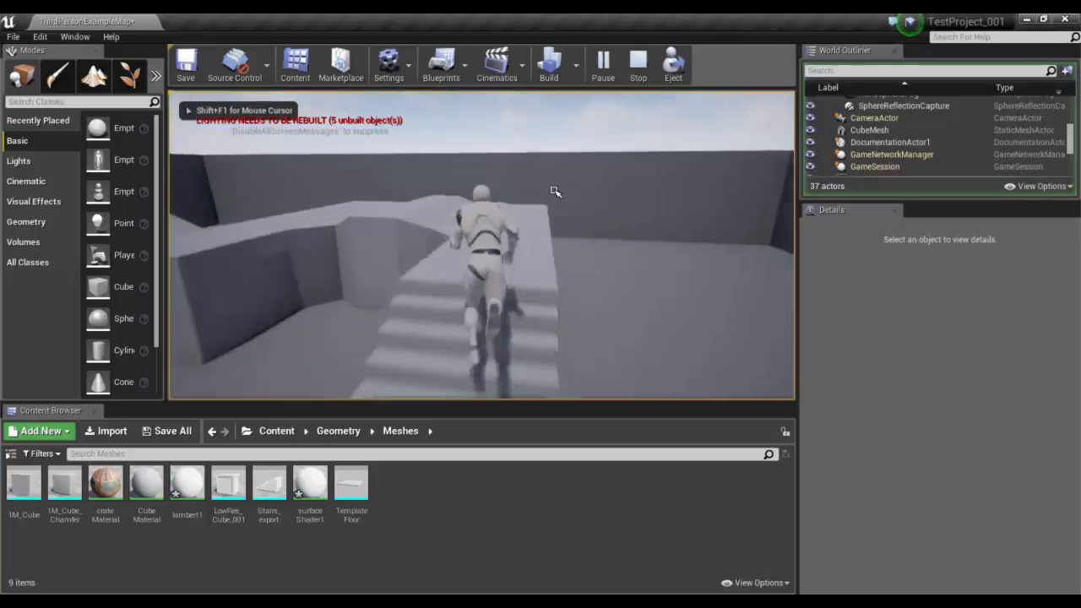
{"action": "key", "text": "space"}
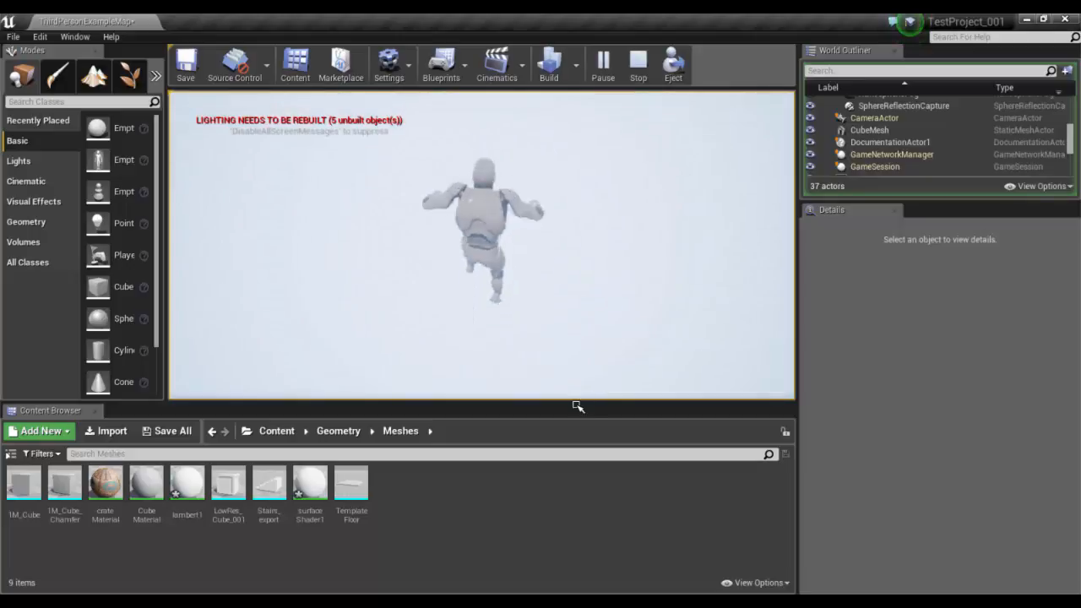
{"action": "key", "text": "Escape"}
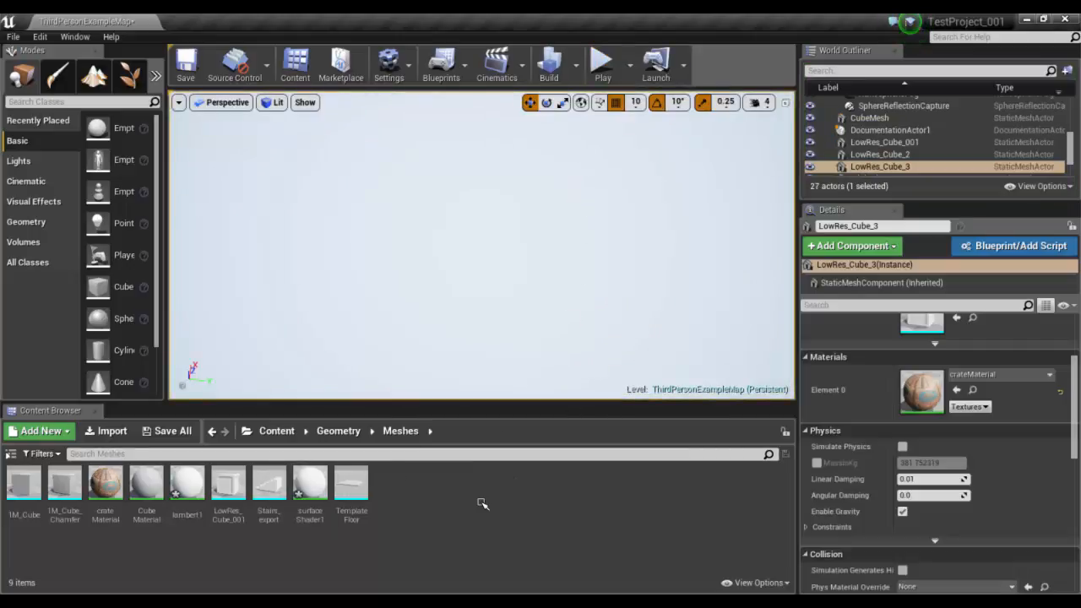
Step: Switch to Maya to review the lowResCube model with its checker texture
{"action": "key", "text": "alt+Tab"}
{"action": "key", "text": "alt+Tab"}
{"action": "key", "text": "alt+Tab"}
{"action": "key", "text": "alt+Tab"}
{"action": "key", "text": "alt+Tab"}
{"action": "key", "text": "alt+Tab"}
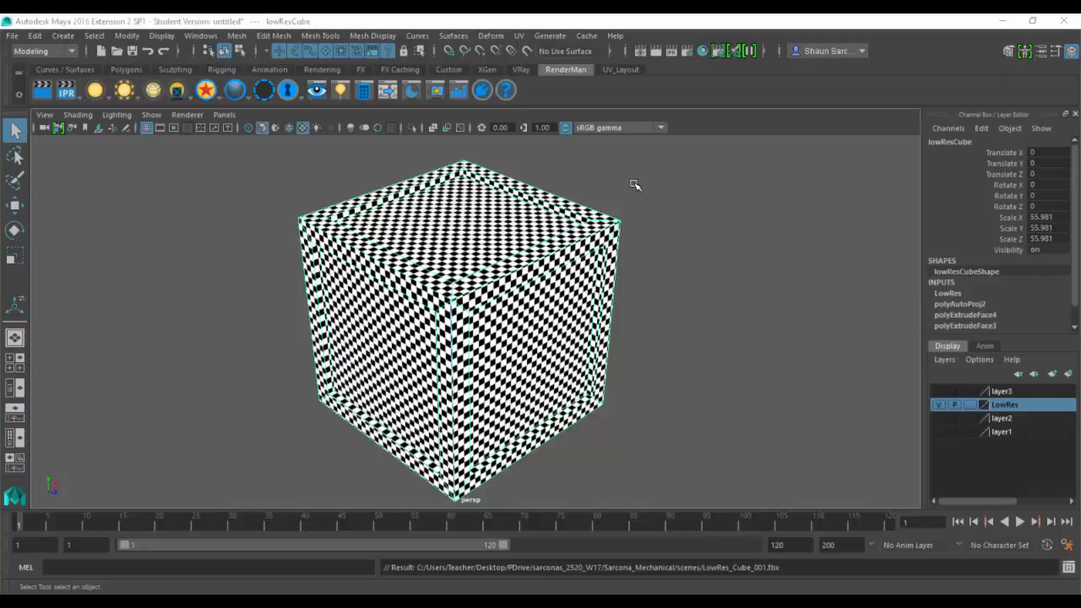
Step: Switch to Substance Painter to review the painted wooden crate and its layers
{"action": "key", "text": "alt+Tab"}
{"action": "key", "text": "Tab"}
{"action": "key", "text": "Tab"}
{"action": "key", "text": "Tab"}
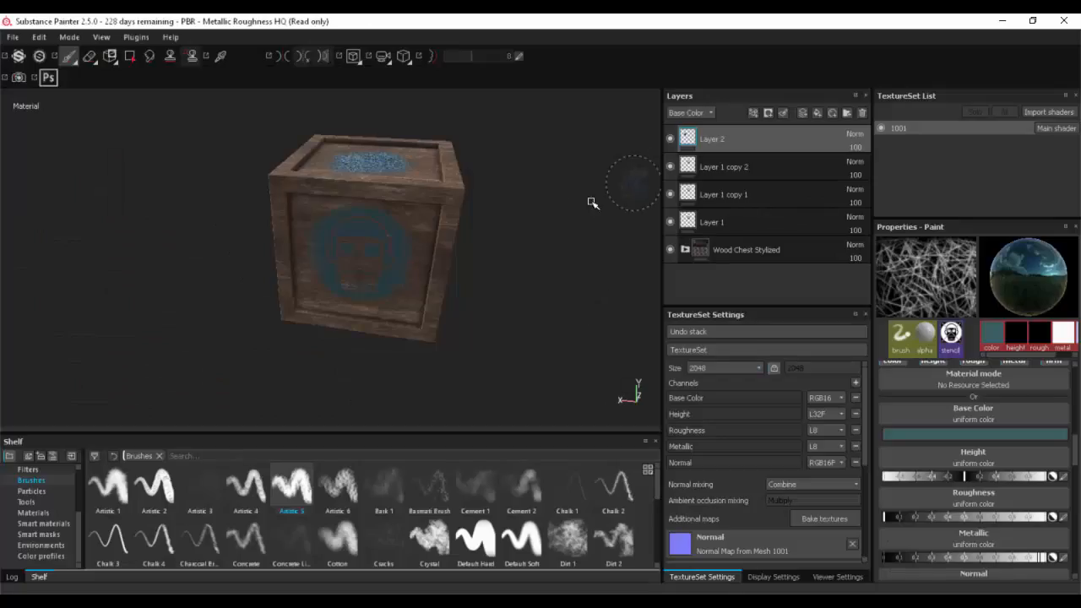
Step: Switch back to the TestProject_001 project in Unreal Editor and open crateMaterial to review its texture connections
{"action": "key", "text": "alt+Tab"}
{"action": "key", "text": "Tab"}
{"action": "key", "text": "Tab"}
{"action": "key", "text": "Tab"}
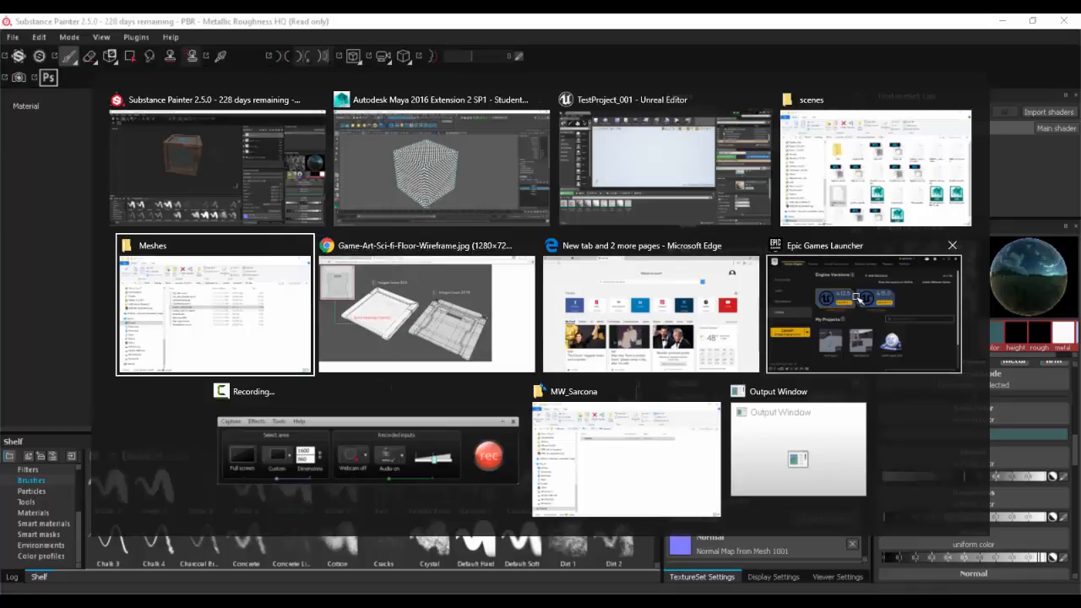
{"action": "left_click", "coordinate": [640, 149]}
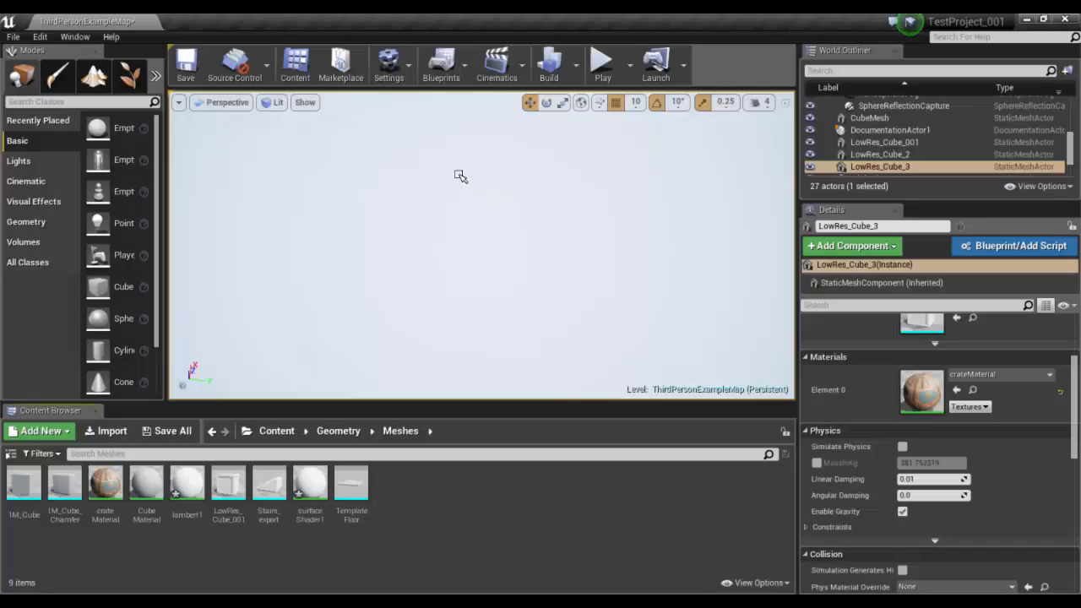
{"action": "double_click", "coordinate": [106, 486]}
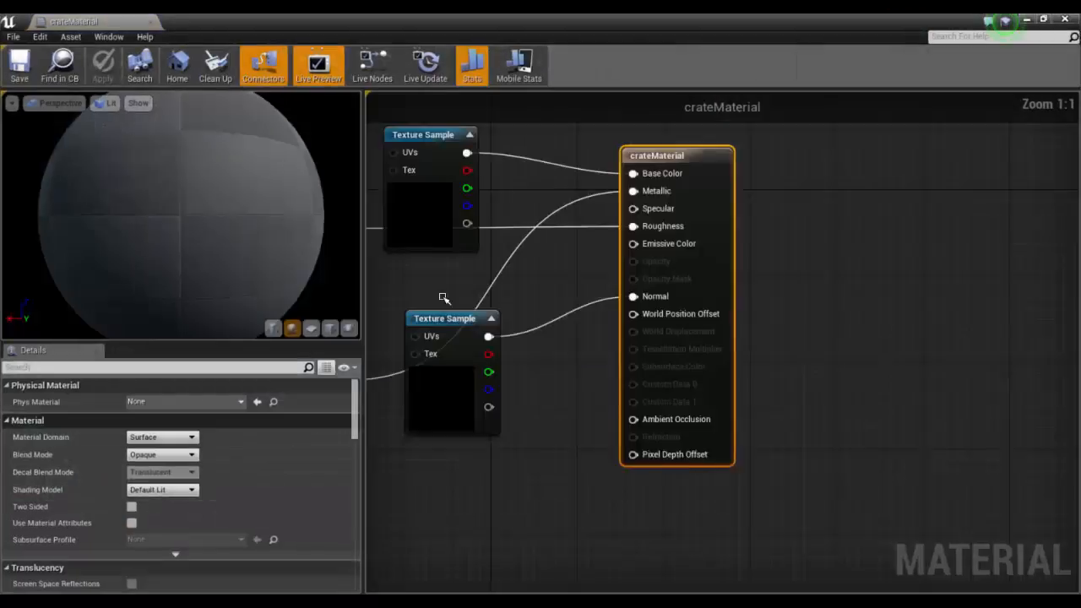
{"action": "scroll", "coordinate": [519, 310], "scroll_direction": "down", "scroll_amount": 1}
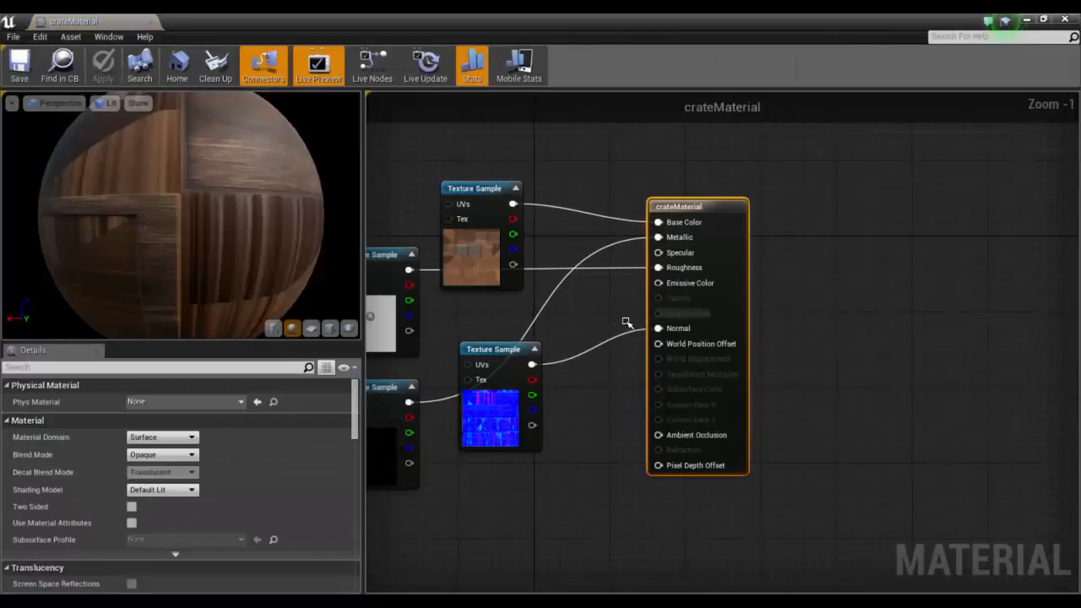
Step: Examine how the four Texture Sample nodes connect to the inputs of the crateMaterial node
{"action": "right_click_drag", "start_coordinate": [603, 311], "coordinate": [742, 307]}
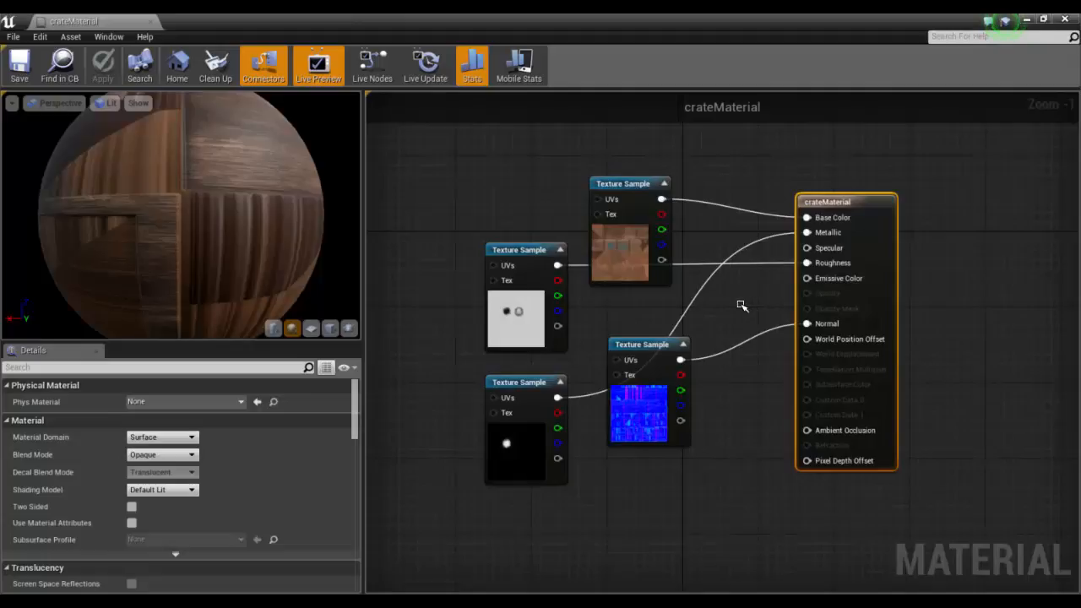
{"action": "right_click_drag", "start_coordinate": [742, 306], "coordinate": [769, 323]}
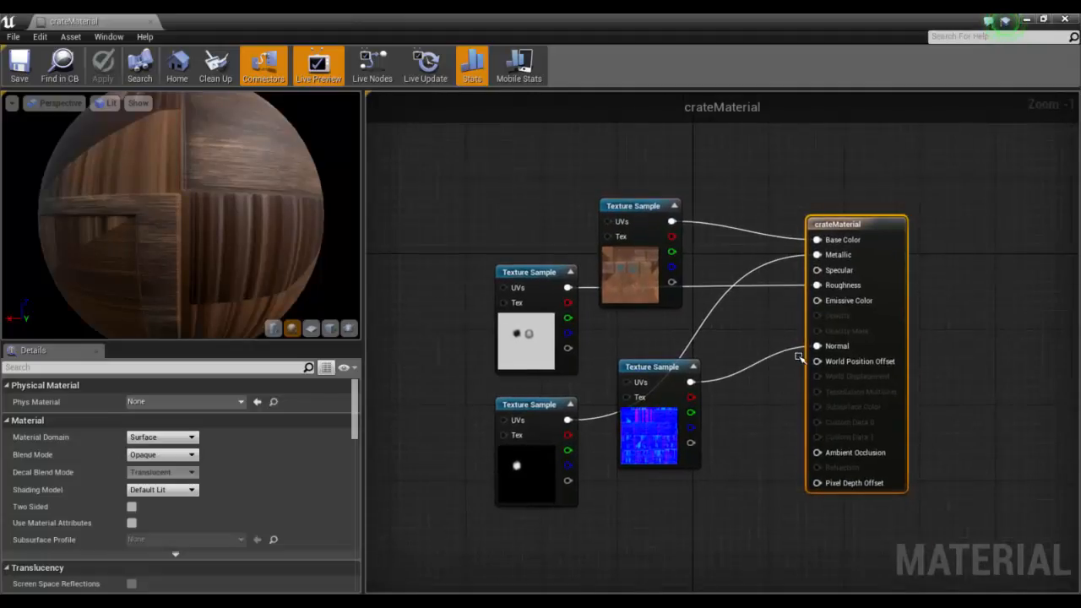
{"action": "mouse_move", "coordinate": [774, 370]}
{"action": "right_mouse_down"}
{"action": "mouse_move", "coordinate": [778, 428]}
{"action": "mouse_move", "coordinate": [772, 352]}
{"action": "right_mouse_up"}
{"action": "left_click_drag", "start_coordinate": [783, 388], "coordinate": [757, 347]}
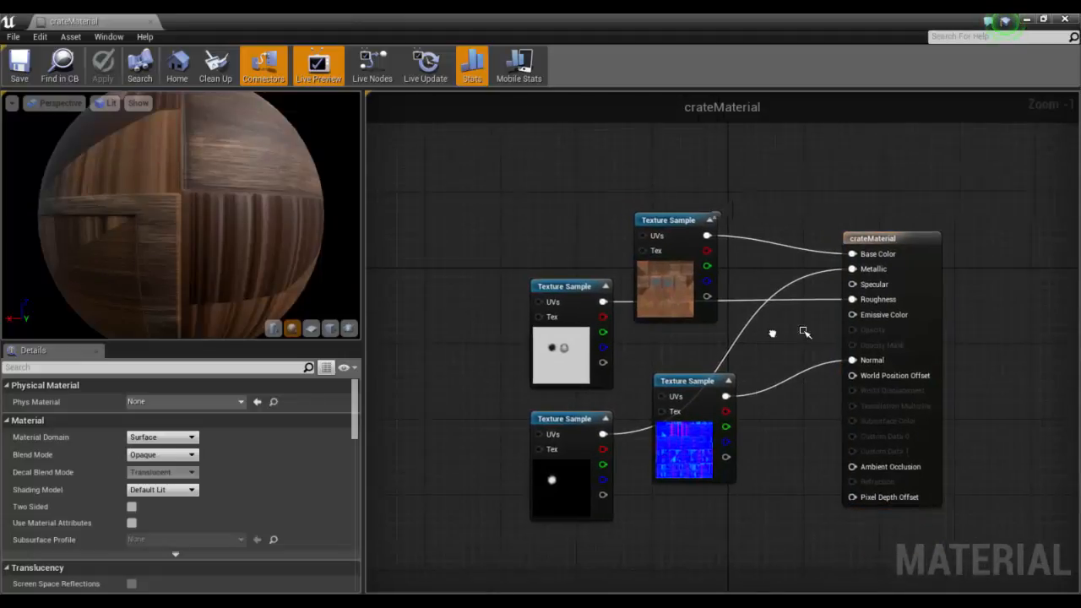
{"action": "scroll", "coordinate": [772, 335], "scroll_direction": "down", "scroll_amount": 6}
{"action": "scroll", "coordinate": [770, 333], "scroll_direction": "up", "scroll_amount": 6}
{"action": "scroll", "coordinate": [770, 333], "scroll_direction": "down", "scroll_amount": 1}
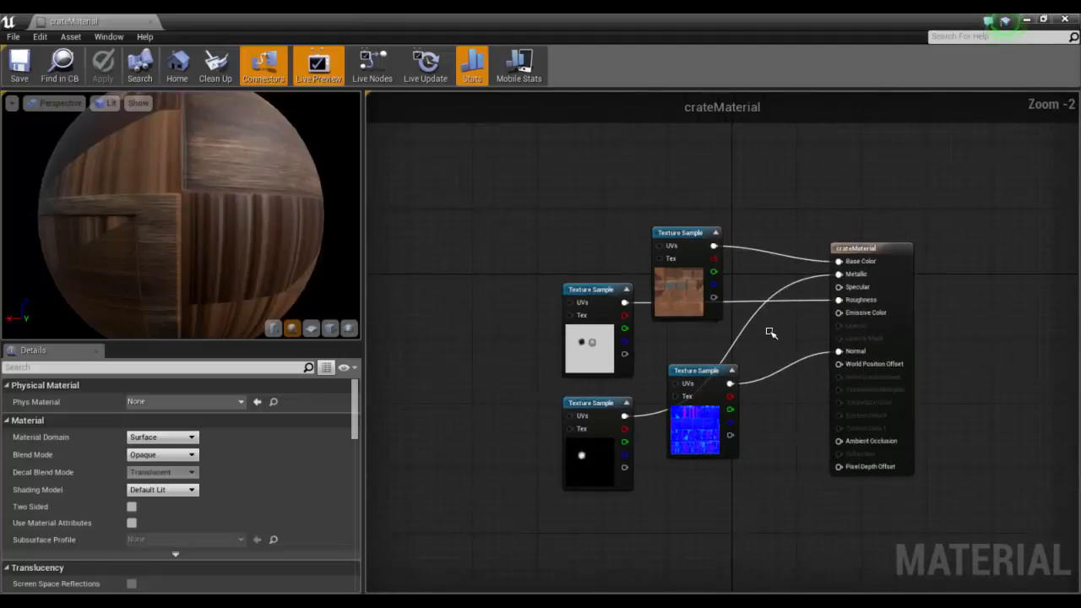
{"action": "mouse_move", "coordinate": [768, 330]}
{"action": "right_mouse_down"}
{"action": "mouse_move", "coordinate": [716, 354]}
{"action": "mouse_move", "coordinate": [725, 341]}
{"action": "mouse_move", "coordinate": [738, 358]}
{"action": "mouse_move", "coordinate": [749, 338]}
{"action": "right_mouse_up"}
{"action": "scroll", "coordinate": [752, 340], "scroll_direction": "down", "scroll_amount": 1}
{"action": "scroll", "coordinate": [753, 338], "scroll_direction": "up", "scroll_amount": 2}
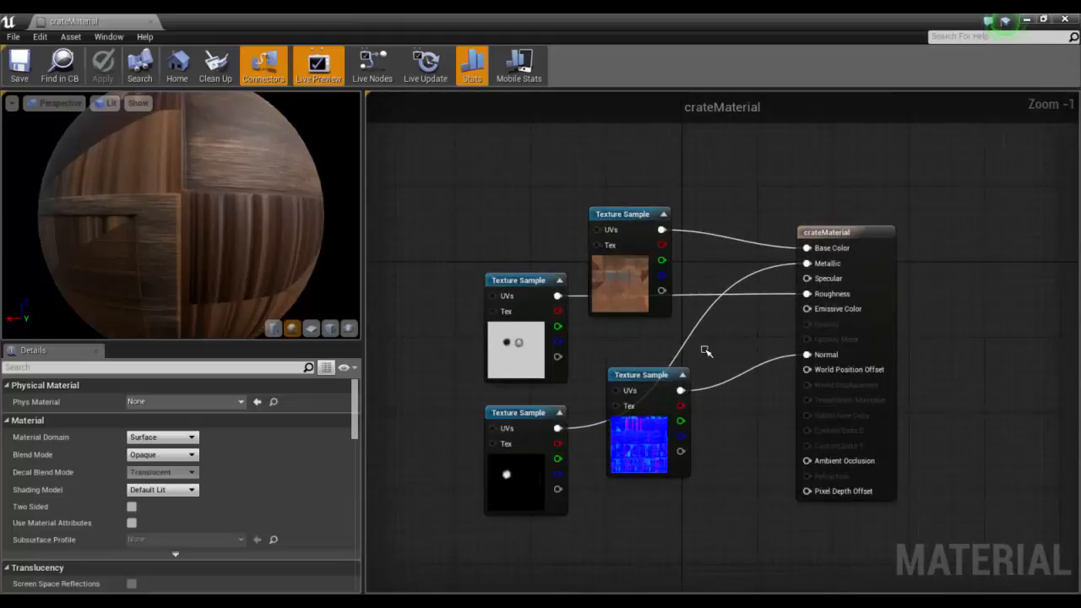
Step: Rearrange the crateMaterial texture nodes with Base Color uppermost, then Metallic, Roughness and Normal, so their connection wires no longer cross
{"action": "left_click_drag", "start_coordinate": [649, 380], "coordinate": [658, 428]}
{"action": "left_click_drag", "start_coordinate": [519, 414], "coordinate": [443, 404]}
{"action": "left_click_drag", "start_coordinate": [523, 290], "coordinate": [485, 281]}
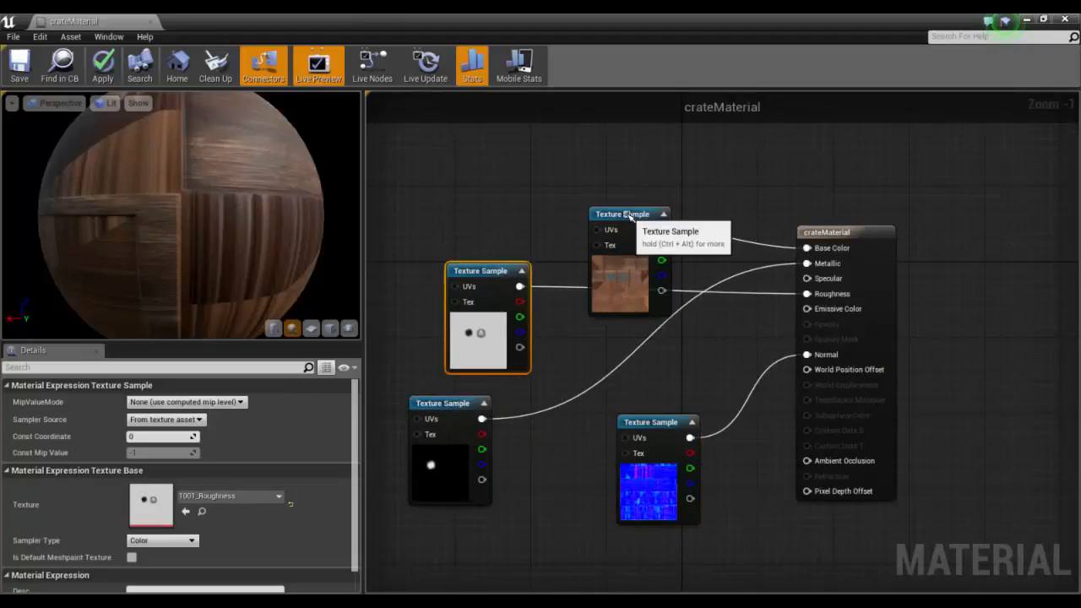
{"action": "left_click_drag", "start_coordinate": [630, 215], "coordinate": [566, 149]}
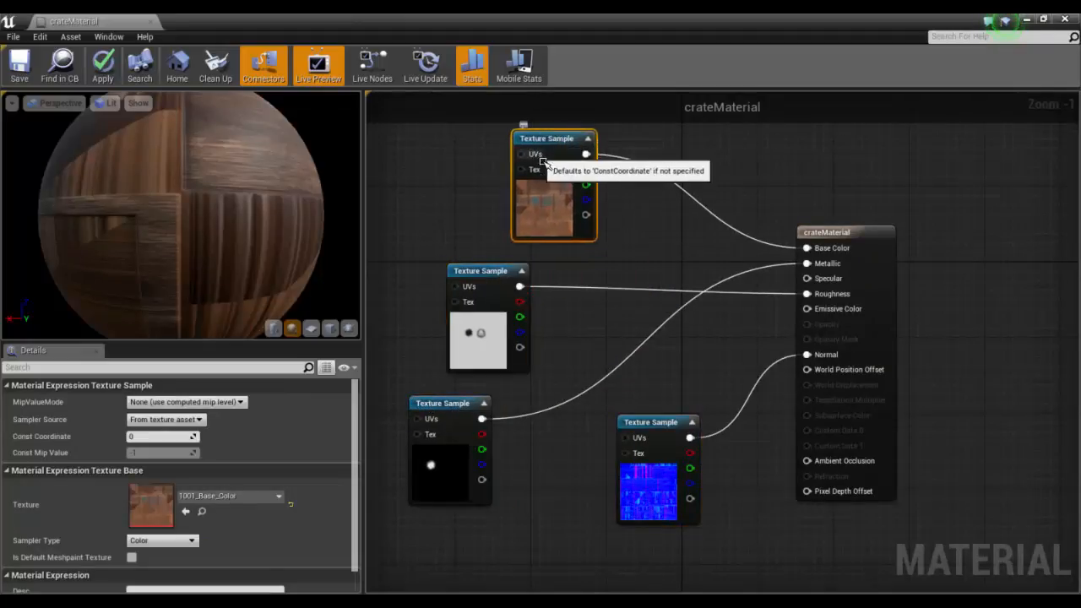
{"action": "left_click_drag", "start_coordinate": [439, 404], "coordinate": [395, 242]}
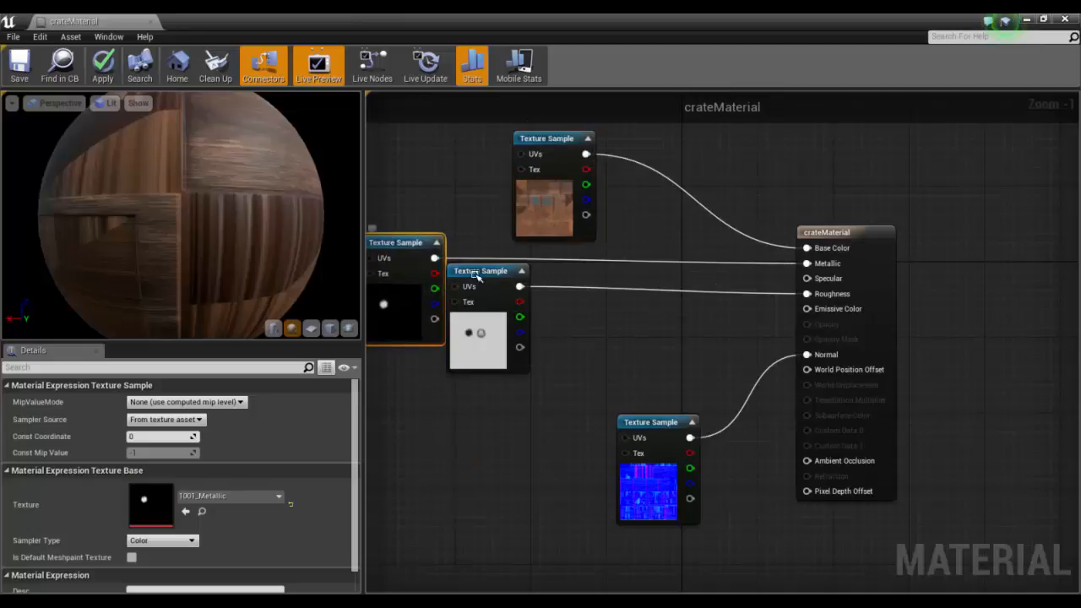
{"action": "left_click_drag", "start_coordinate": [488, 281], "coordinate": [506, 413]}
{"action": "left_click_drag", "start_coordinate": [413, 253], "coordinate": [479, 291]}
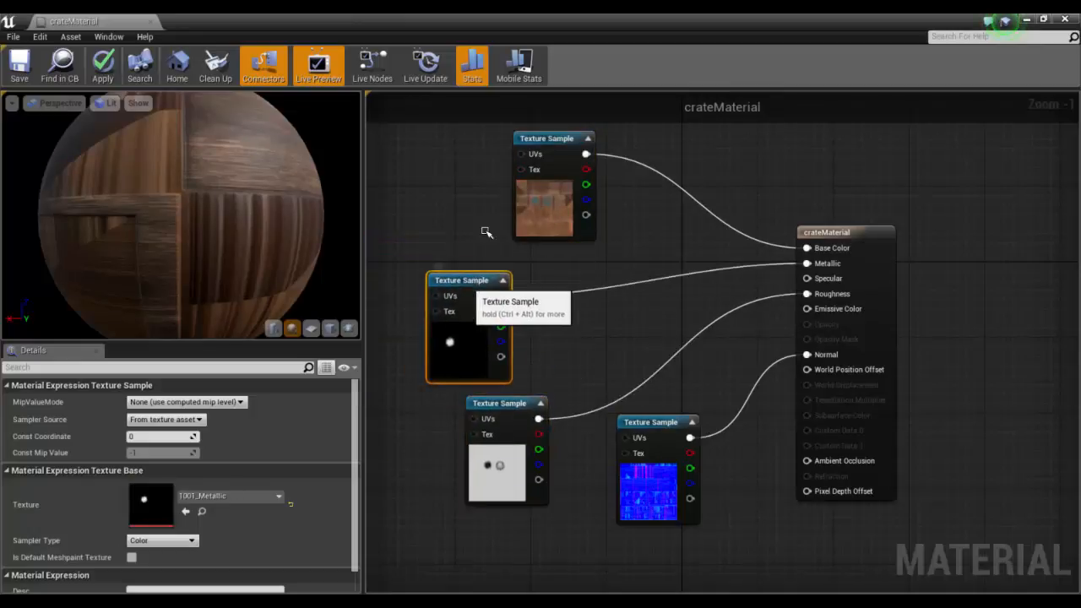
{"action": "left_click_drag", "start_coordinate": [550, 138], "coordinate": [548, 158]}
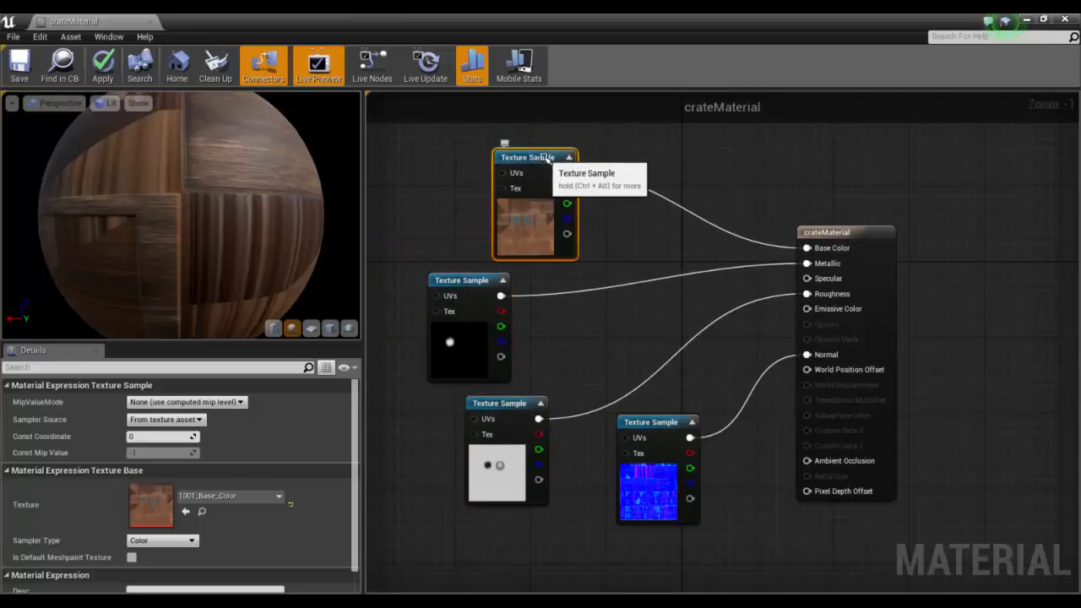
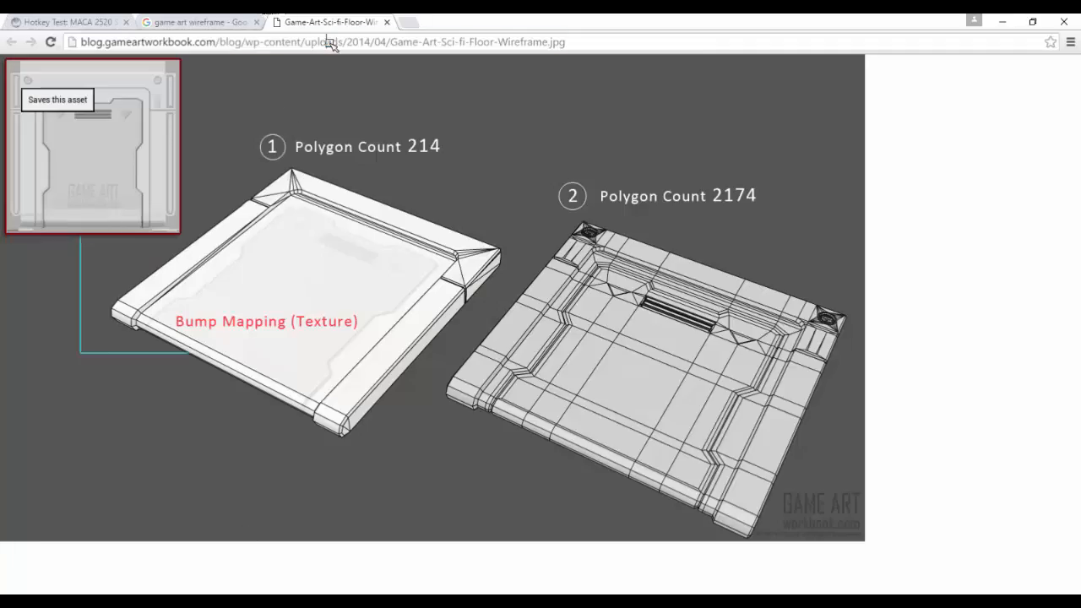
Step: Go to youtube.com in the Chrome browser and search for "unreal open door key"
{"action": "left_click", "coordinate": [333, 42]}
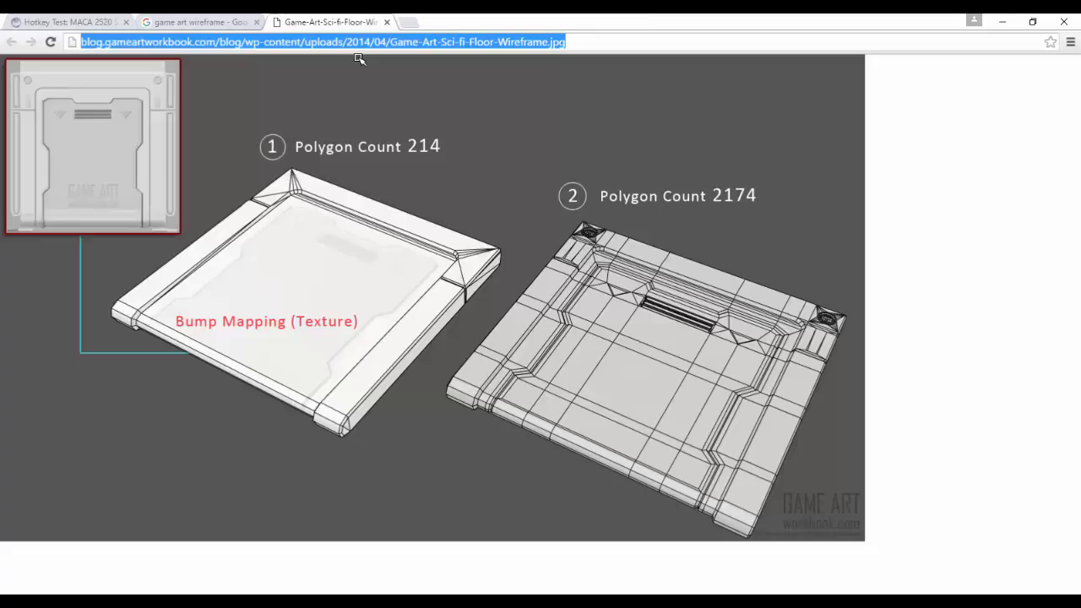
{"action": "type", "text": "youtube.com"}
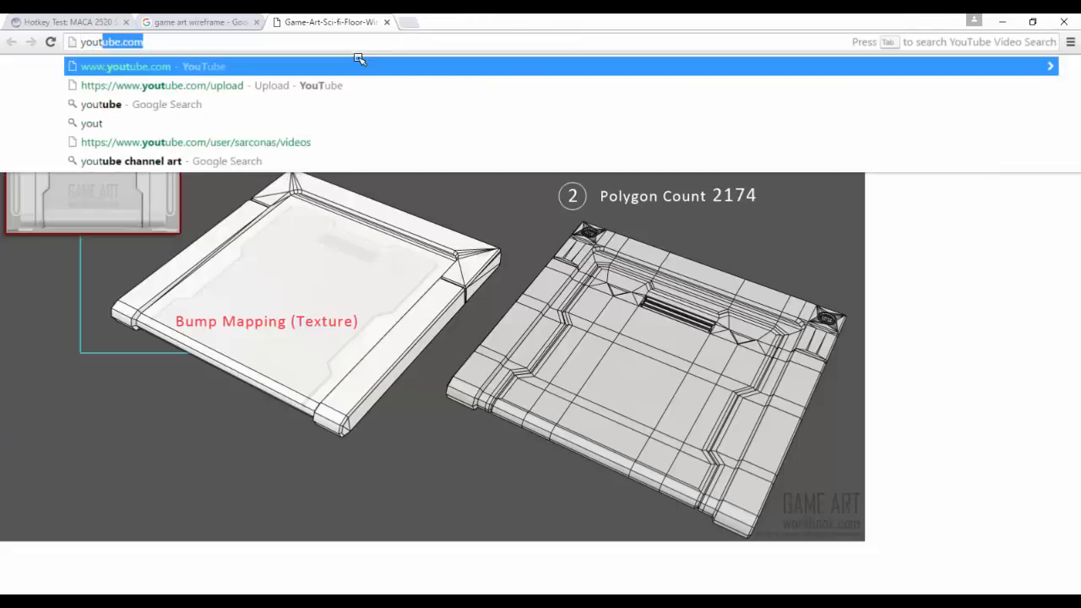
{"action": "key", "text": "Return"}
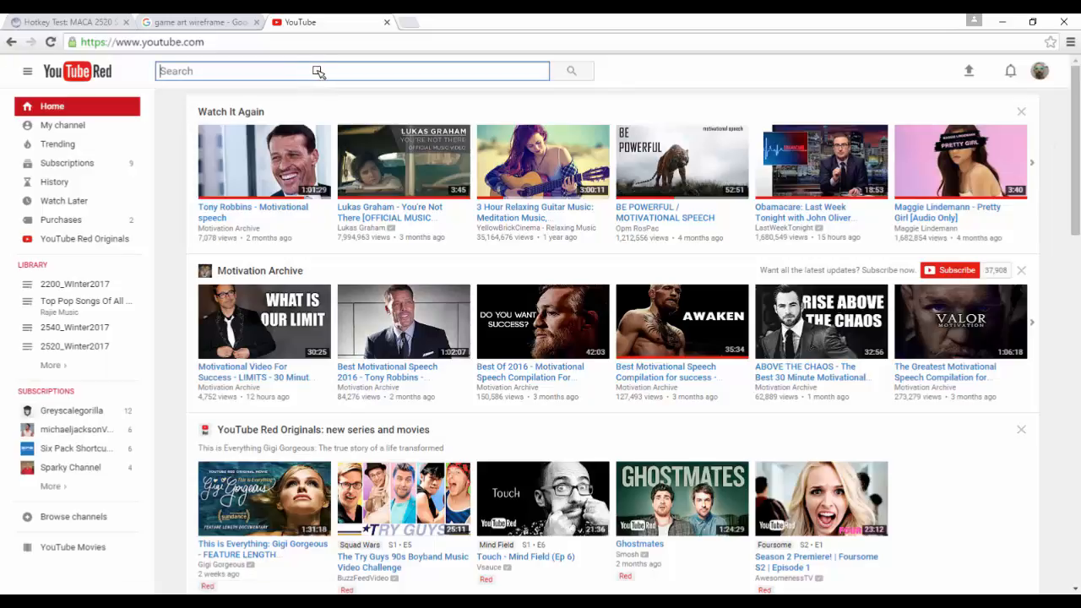
{"action": "type", "text": "unreal open door"}
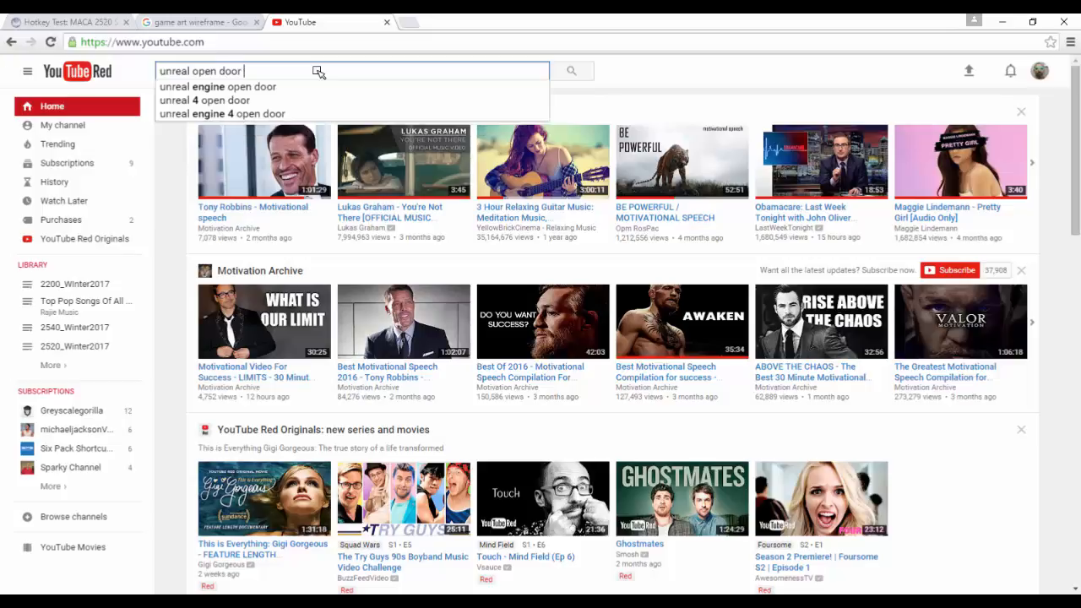
{"action": "type", "text": " key"}
{"action": "key", "text": "Return"}
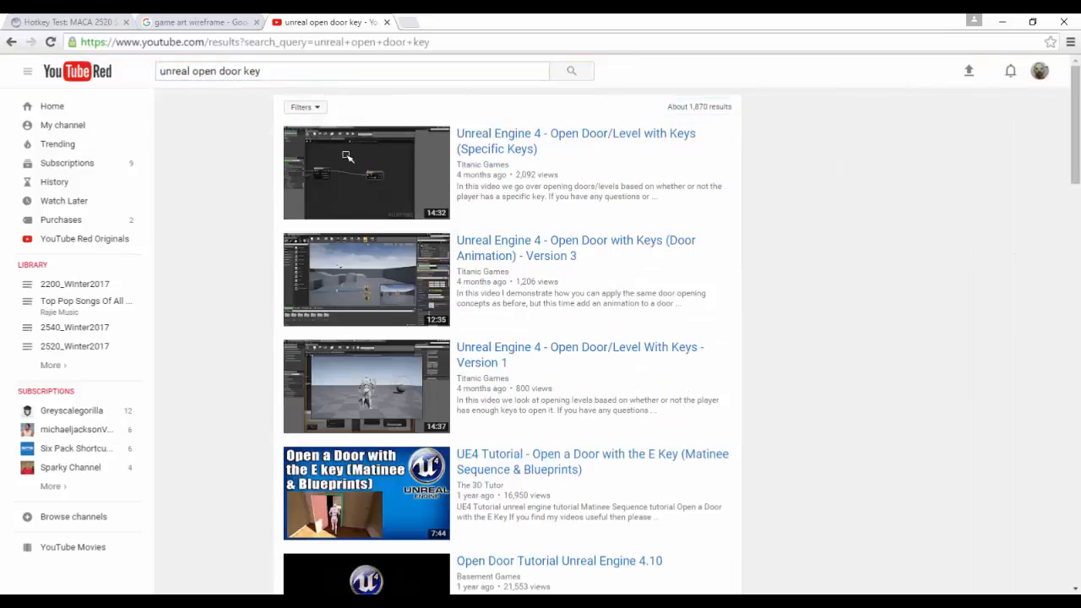
Step: Open the video "Unreal Engine 4 - Open Door with Keys (Door Animation) - Version 3" full screen and skim through to its end
{"action": "left_click", "coordinate": [582, 240]}
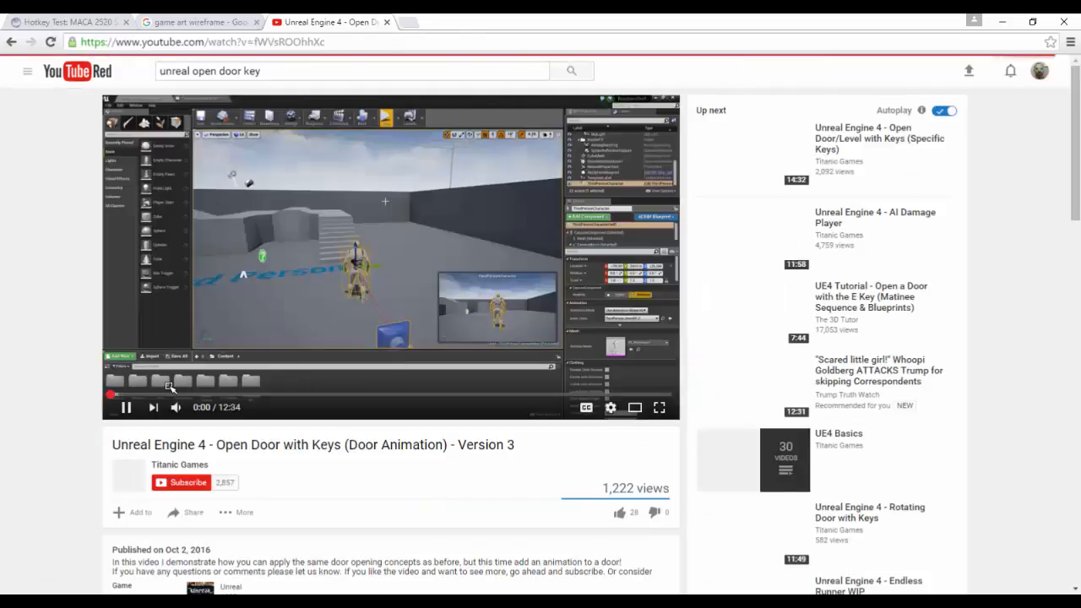
{"action": "left_click", "coordinate": [659, 407]}
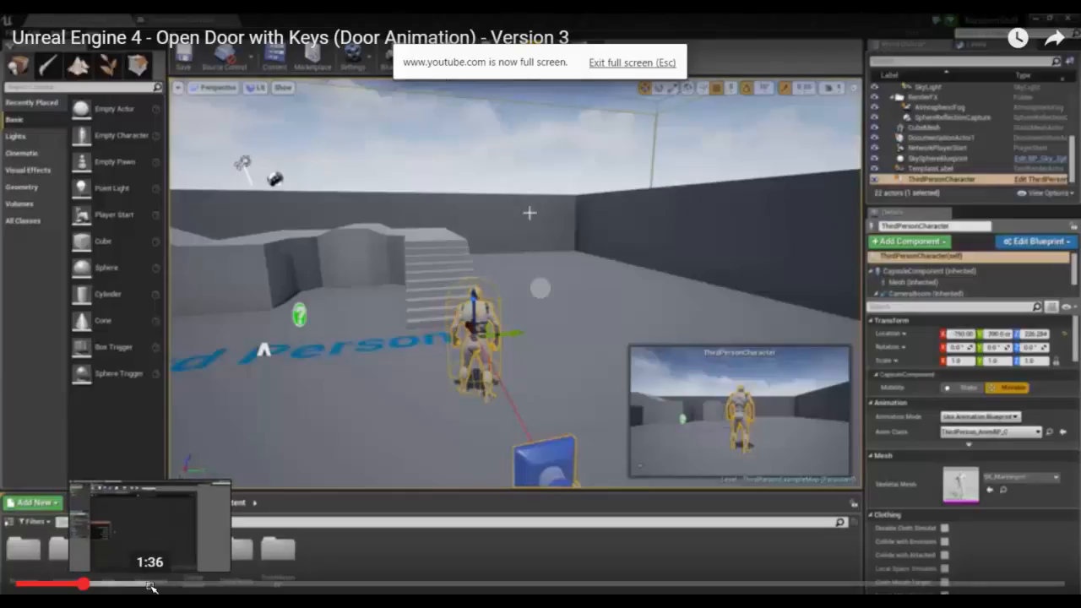
{"action": "left_click", "coordinate": [150, 584]}
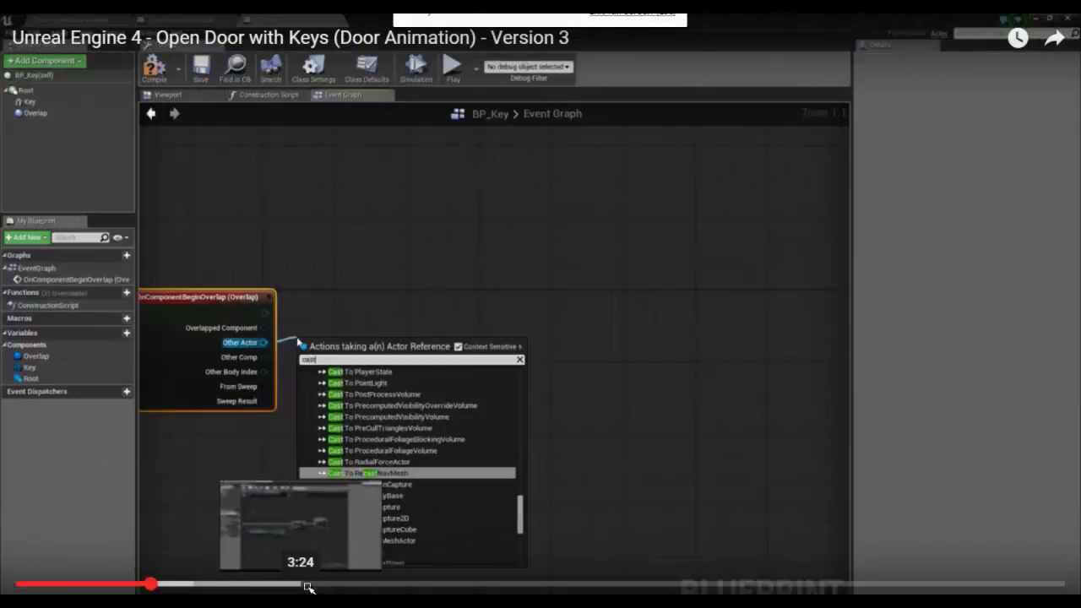
{"action": "left_click", "coordinate": [305, 586]}
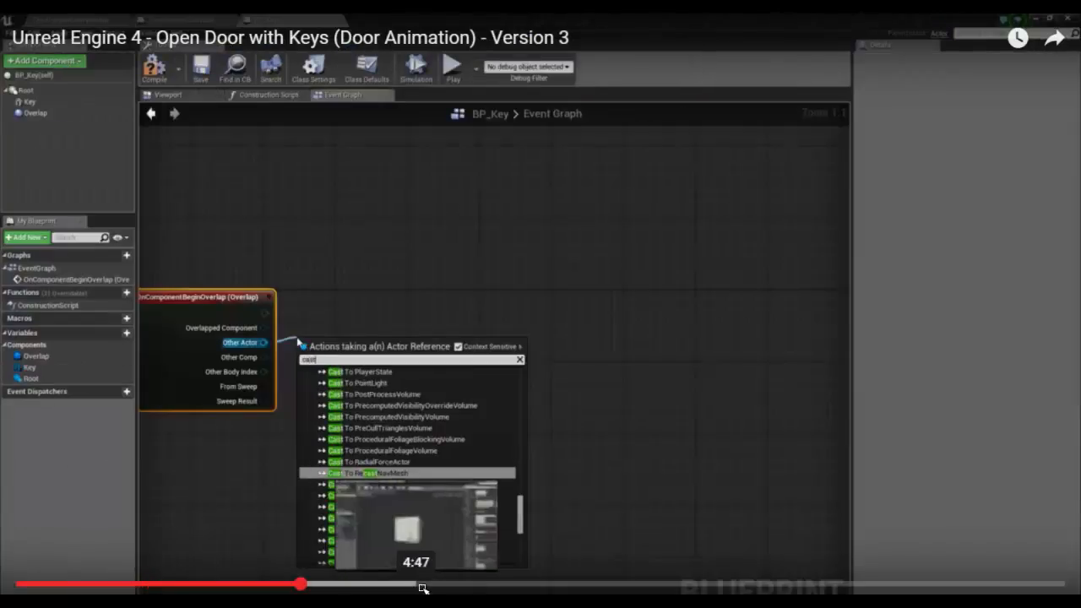
{"action": "left_click", "coordinate": [420, 586]}
{"action": "left_click", "coordinate": [493, 585]}
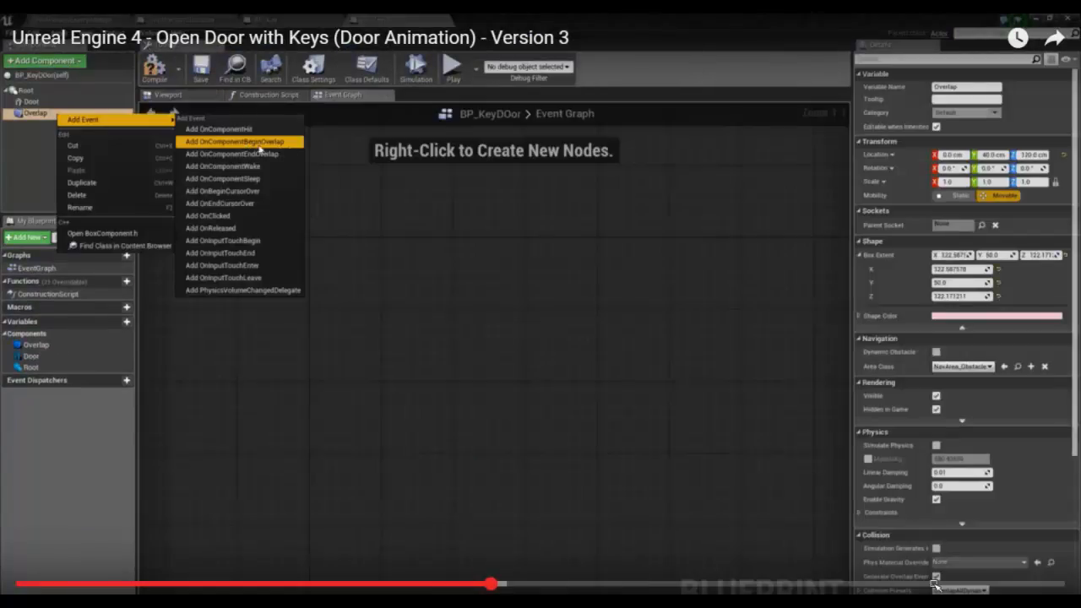
{"action": "left_click", "coordinate": [981, 585]}
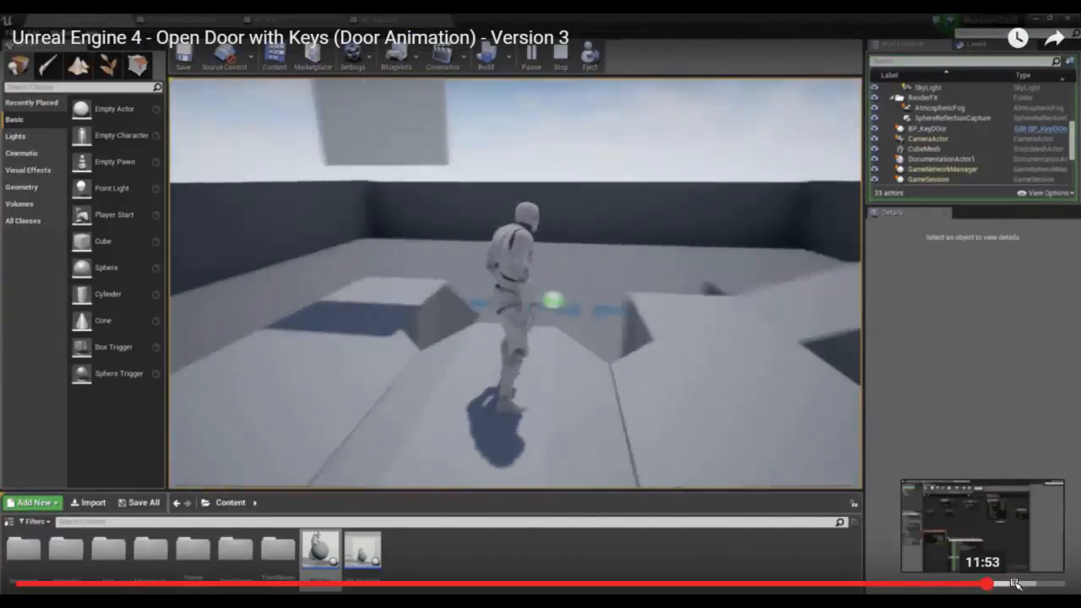
{"action": "left_click", "coordinate": [1027, 585]}
{"action": "left_click", "coordinate": [1037, 584]}
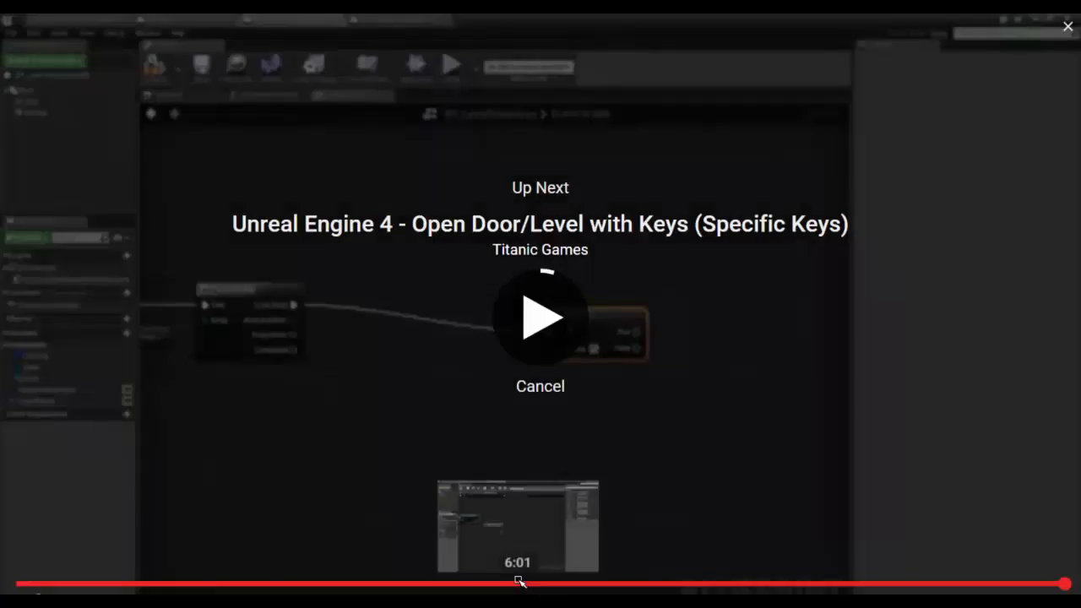
Step: Skim the door-with-keys video backward from its midpoint to the key blueprint setup, pause it and leave full screen
{"action": "left_click", "coordinate": [518, 582]}
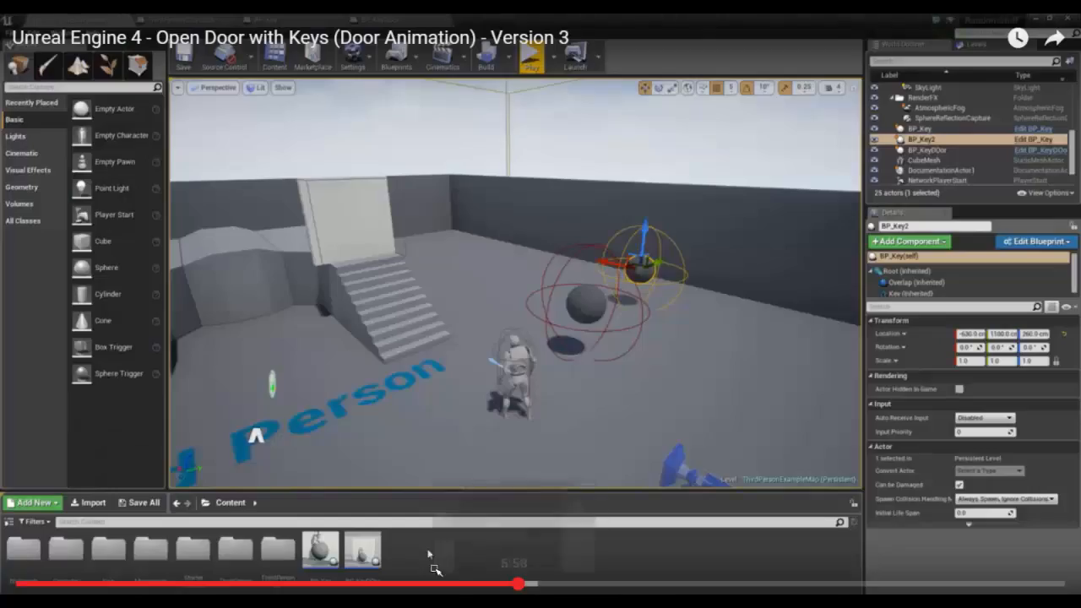
{"action": "left_click", "coordinate": [423, 582]}
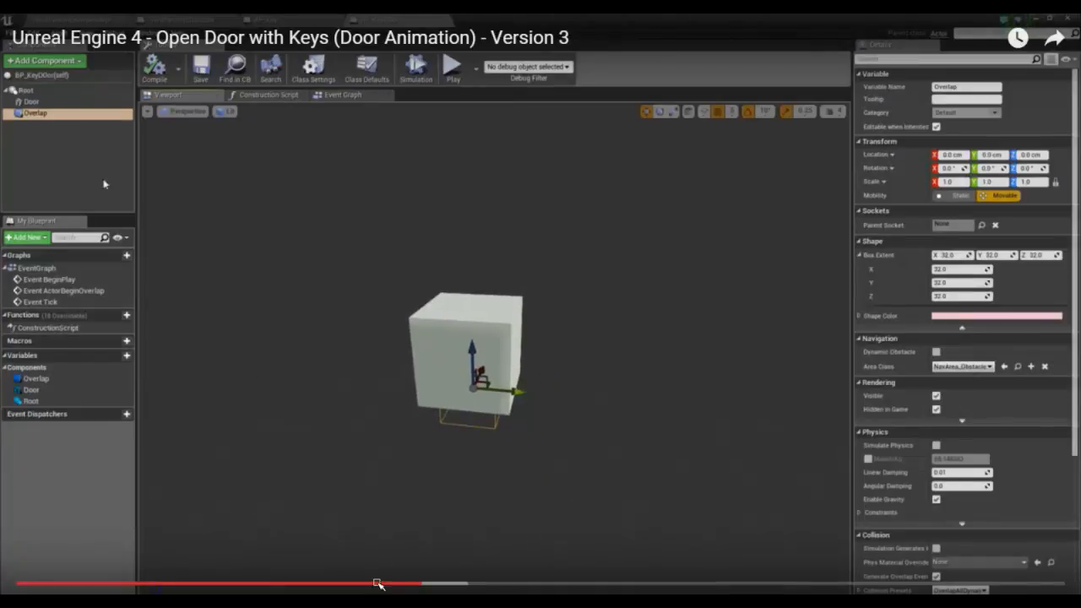
{"action": "left_click", "coordinate": [346, 584]}
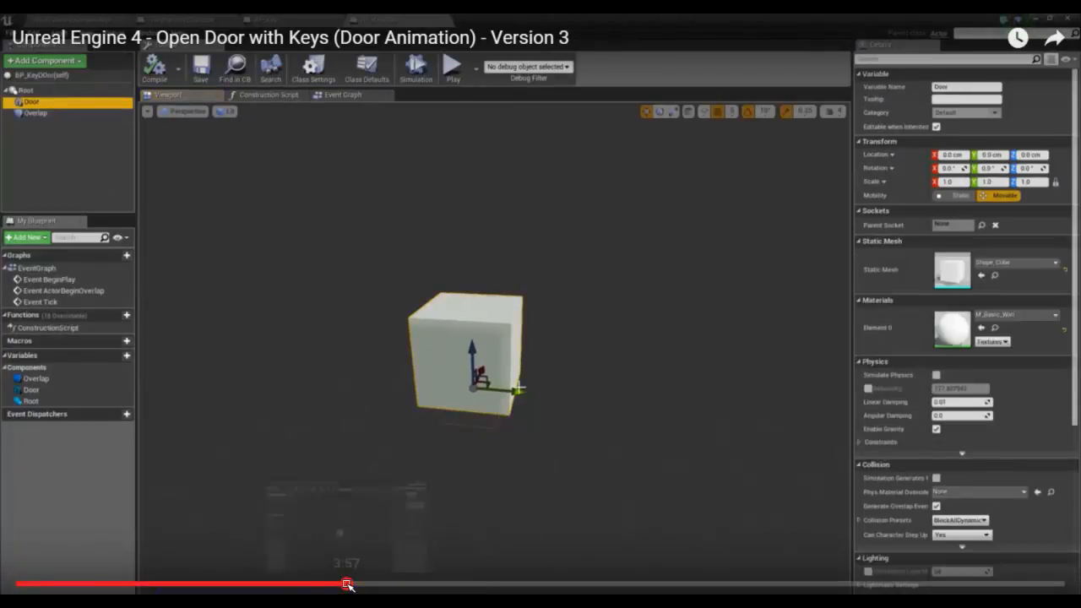
{"action": "left_click", "coordinate": [279, 583]}
{"action": "left_click", "coordinate": [237, 582]}
{"action": "left_click", "coordinate": [183, 581]}
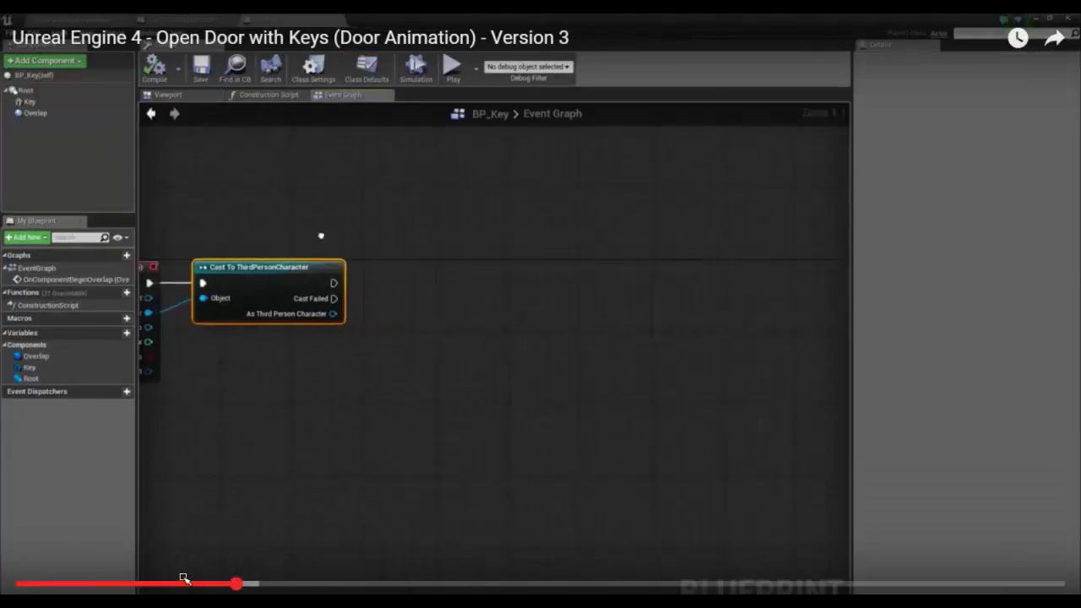
{"action": "left_click", "coordinate": [129, 581]}
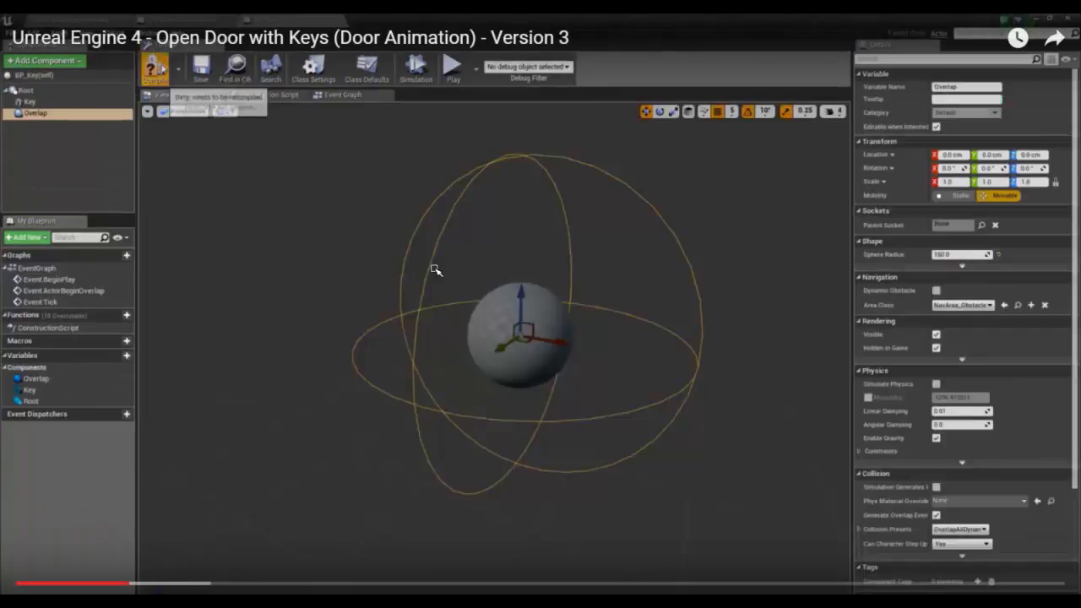
{"action": "left_click", "coordinate": [433, 272]}
{"action": "key", "text": "Escape"}
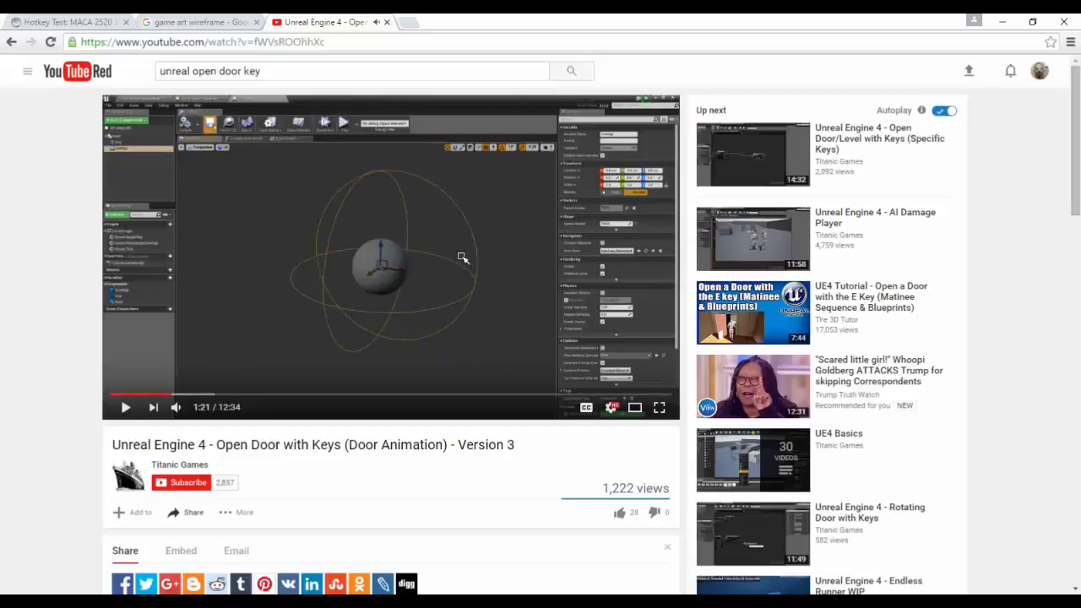
Step: Open the video "UE4 Tutorial - Open a Door with the E Key (Matinee Sequence & Blueprints)" full screen and skim it toward its end
{"action": "left_click", "coordinate": [743, 319]}
{"action": "left_click", "coordinate": [659, 407]}
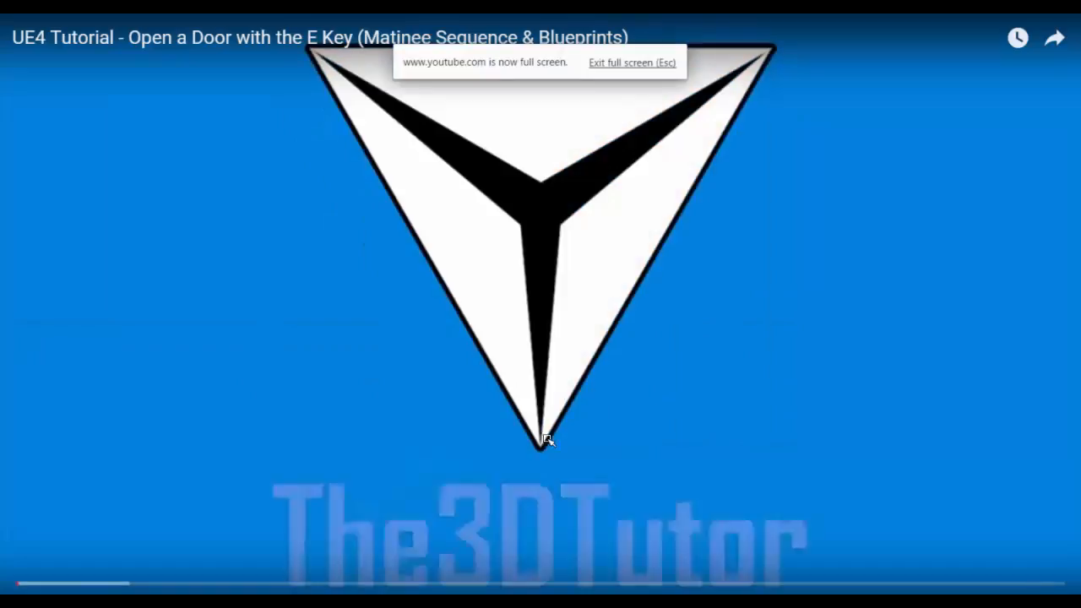
{"action": "left_click", "coordinate": [117, 583]}
{"action": "left_click", "coordinate": [206, 584]}
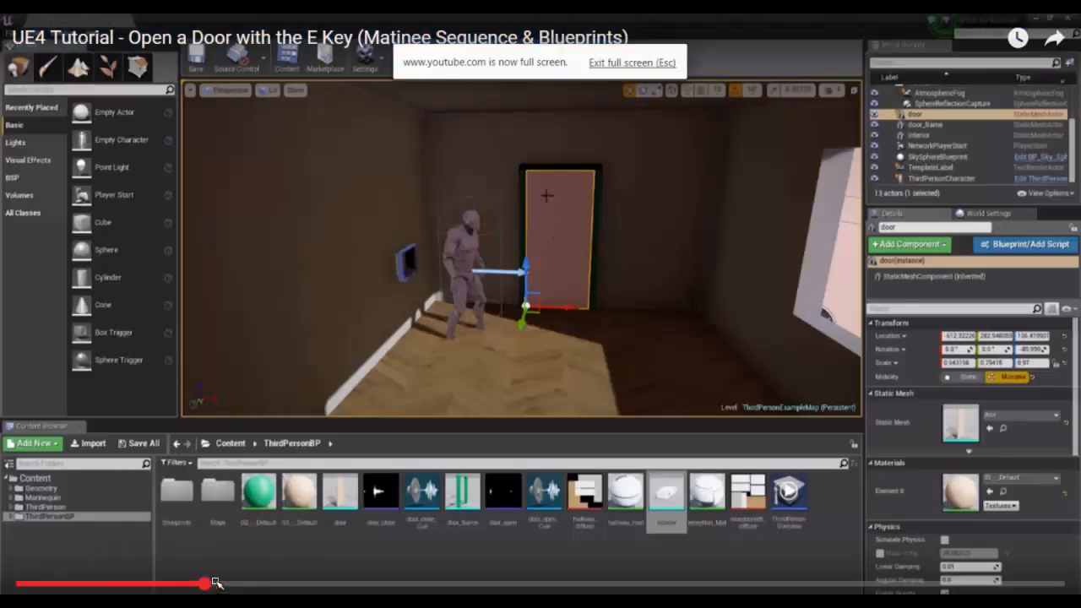
{"action": "left_click", "coordinate": [268, 583]}
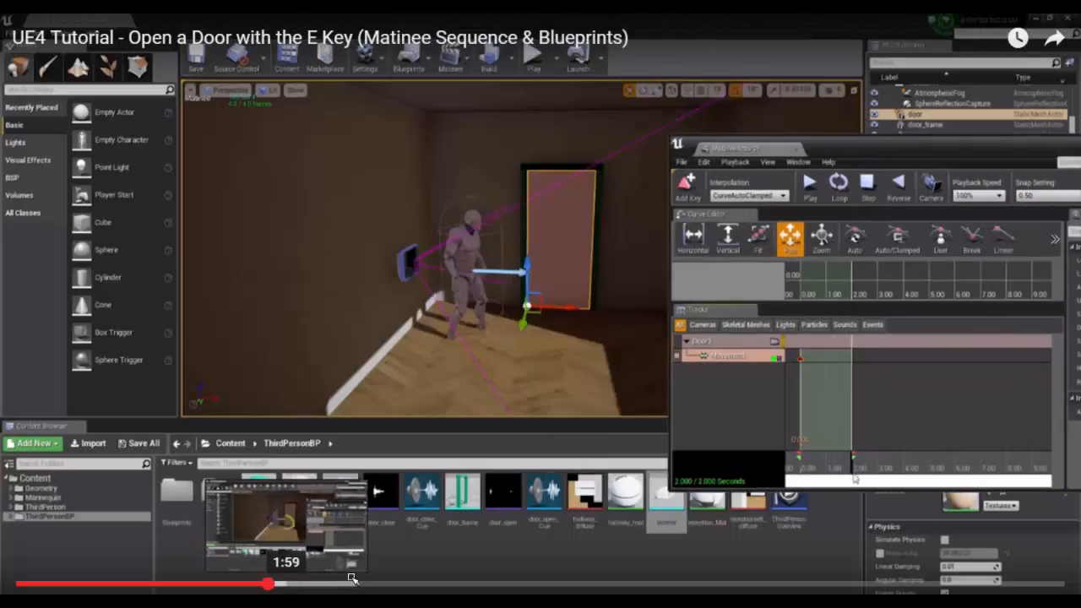
{"action": "left_click", "coordinate": [384, 583]}
{"action": "left_click", "coordinate": [446, 583]}
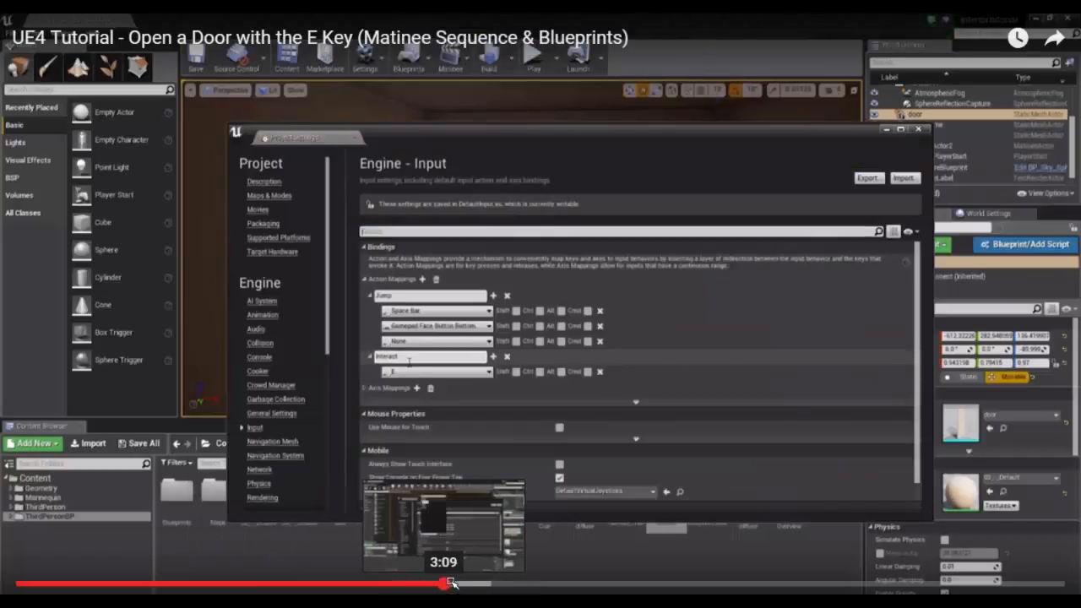
{"action": "left_click", "coordinate": [514, 583]}
{"action": "left_click", "coordinate": [610, 583]}
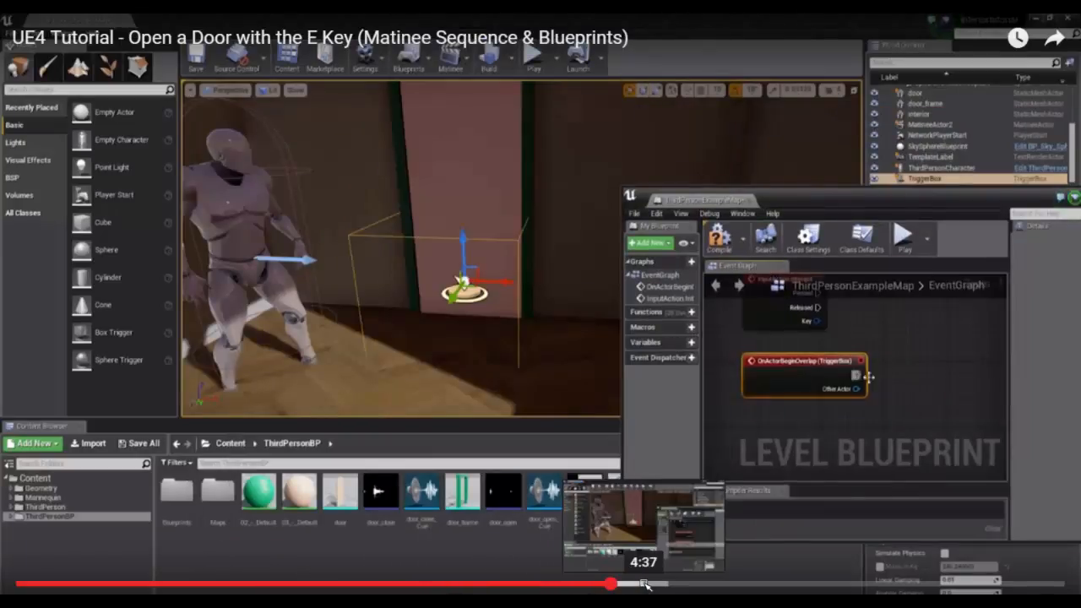
{"action": "left_click", "coordinate": [659, 583]}
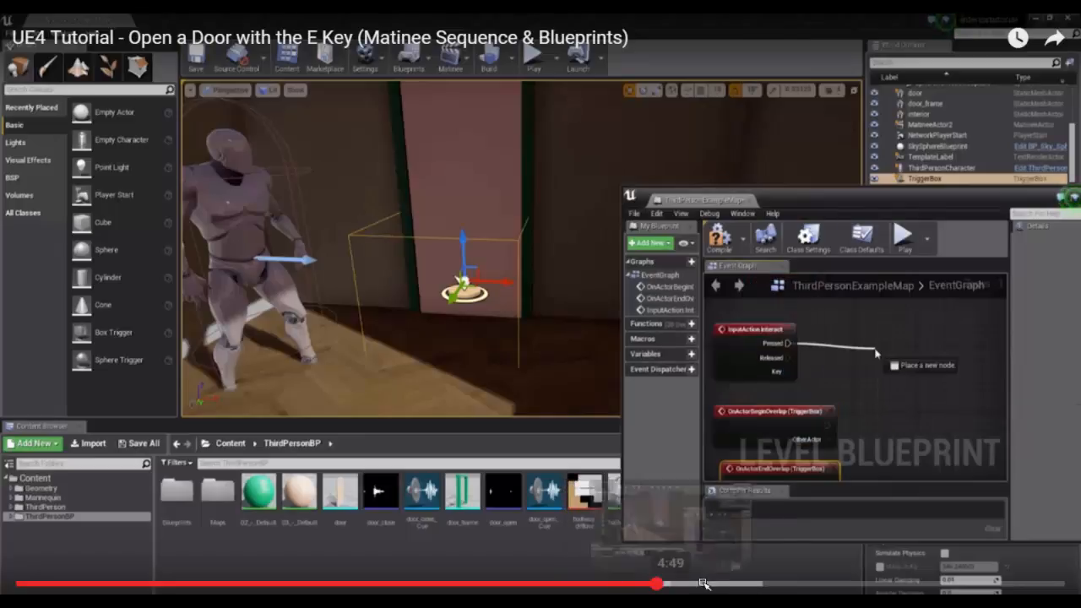
{"action": "left_click", "coordinate": [740, 583]}
{"action": "left_click", "coordinate": [768, 583]}
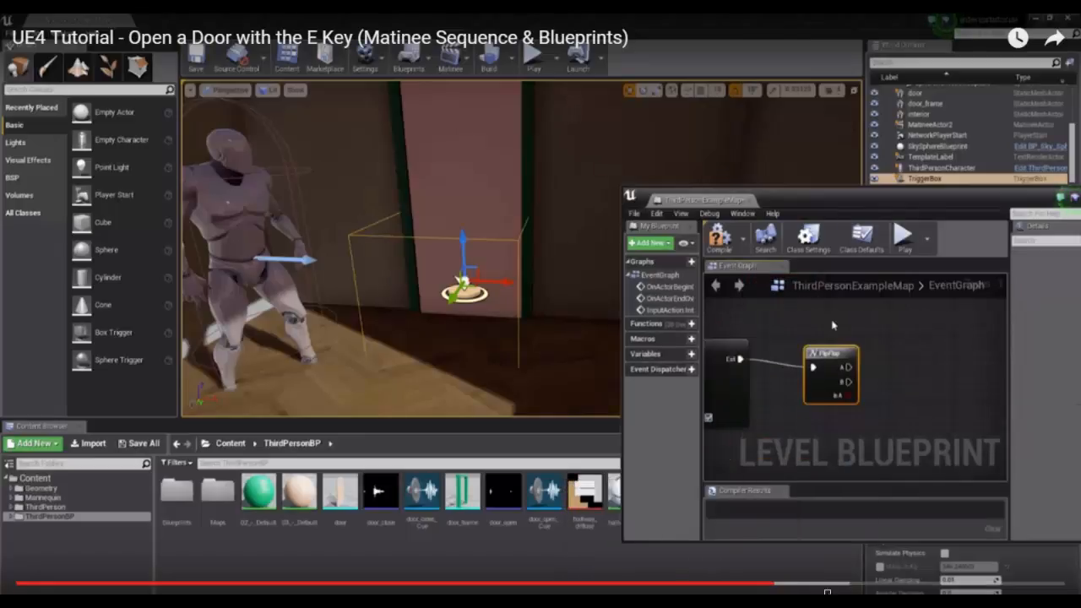
{"action": "left_click", "coordinate": [844, 583]}
{"action": "left_click", "coordinate": [870, 583]}
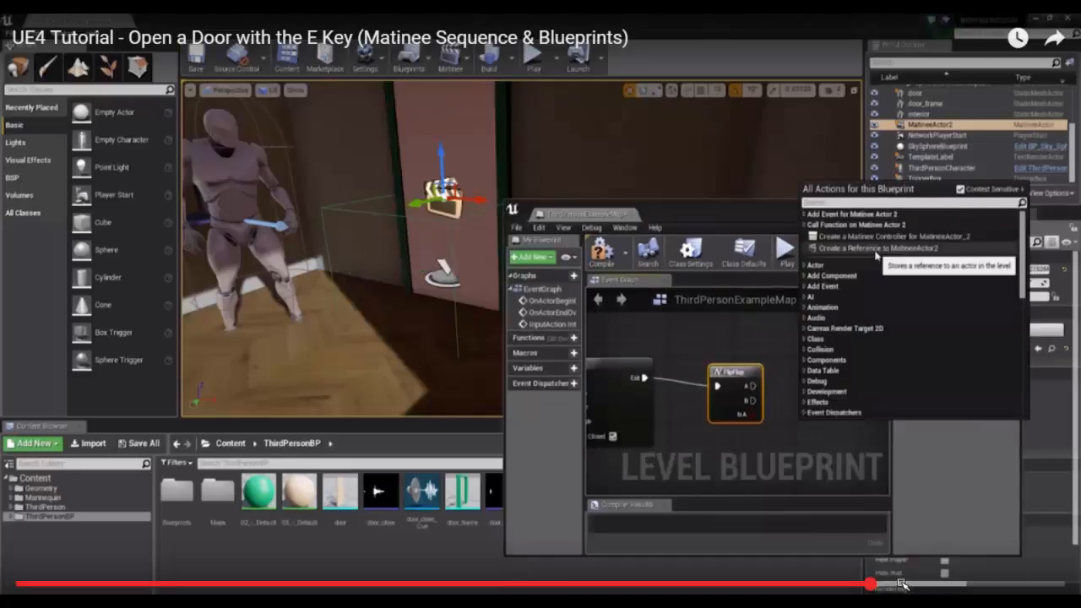
{"action": "left_click_drag", "start_coordinate": [902, 583], "coordinate": [978, 583]}
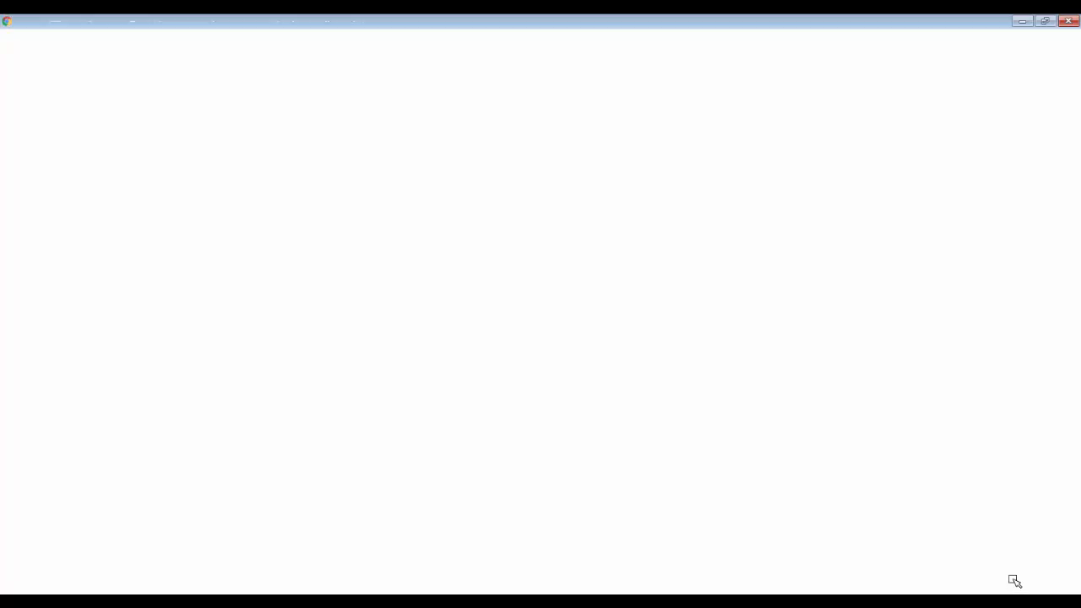
Step: Switch to Maya and review the low-resolution cube with its checkered UV texture
{"action": "key", "text": "alt+Tab"}
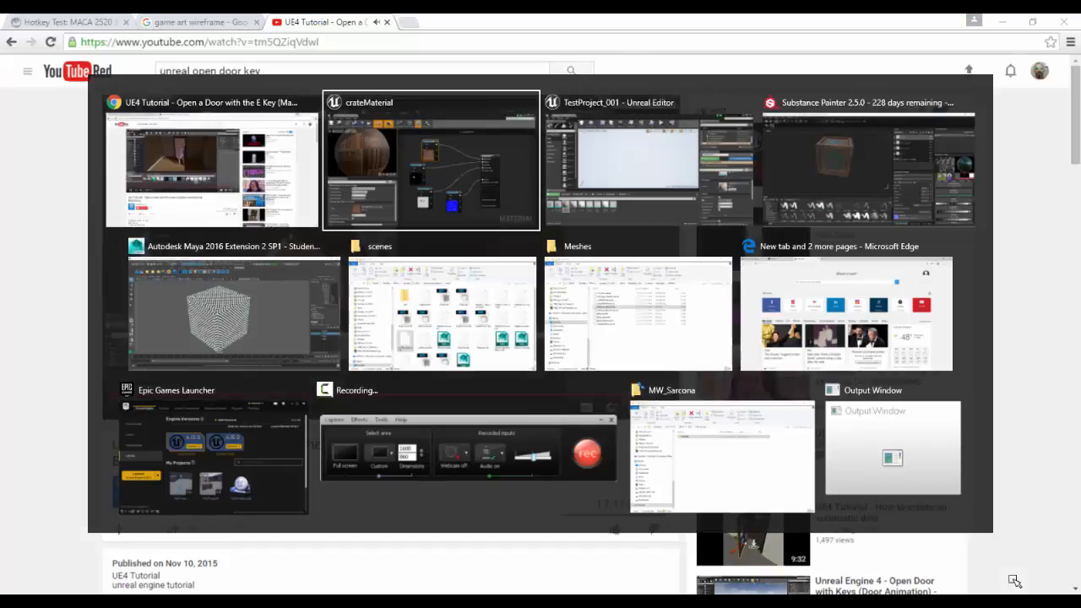
{"action": "key", "text": "alt+Tab"}
{"action": "key", "text": "alt+Tab"}
{"action": "key", "text": "alt+Tab"}
{"action": "key", "text": "alt+Tab"}
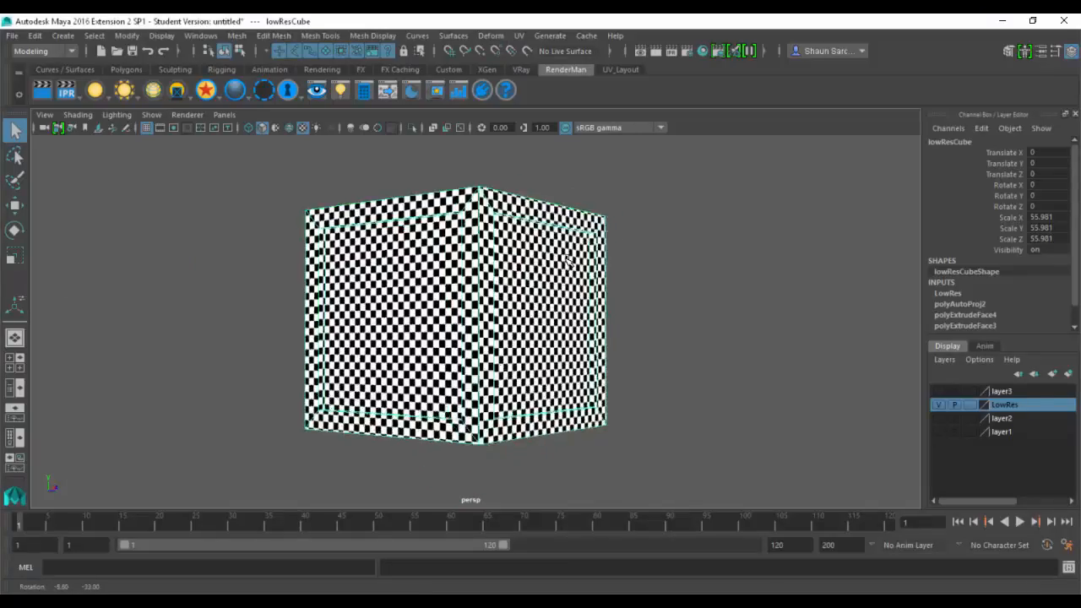
Step: Switch to Substance Painter and view the painted wooden crate from a different side
{"action": "key", "text": "alt+Tab"}
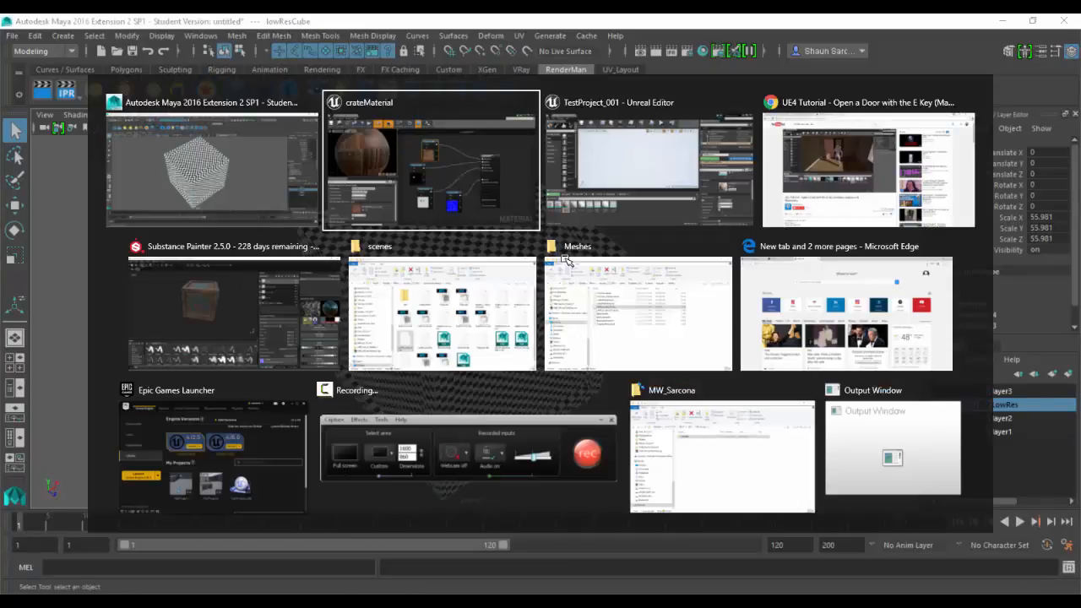
{"action": "key", "text": "alt+Tab"}
{"action": "key", "text": "alt+Tab"}
{"action": "key", "text": "alt+Tab"}
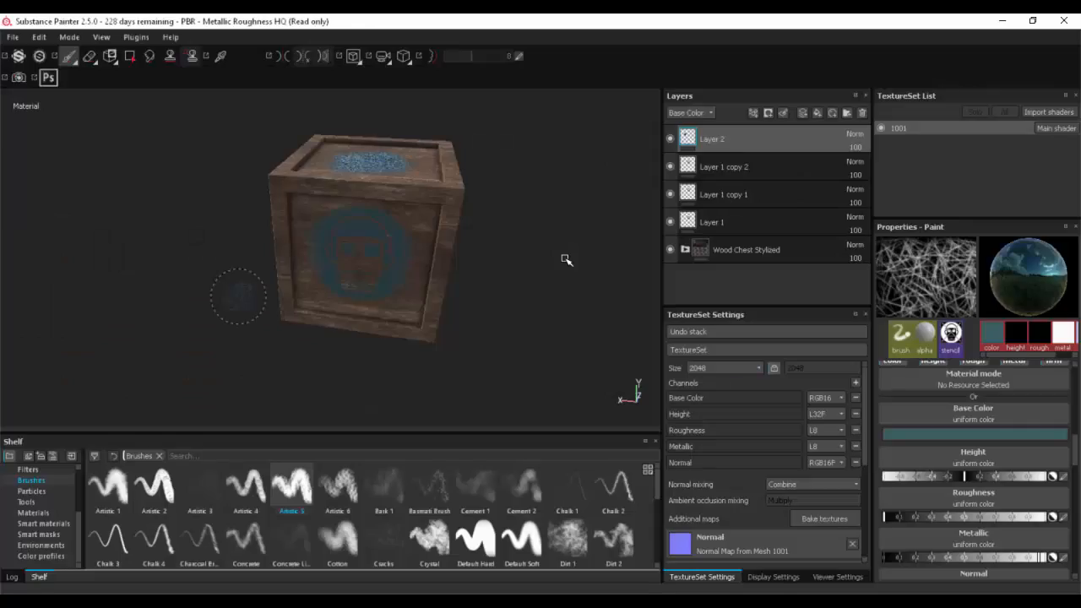
{"action": "left_click_drag", "start_coordinate": [516, 240], "coordinate": [519, 206], "text": "alt"}
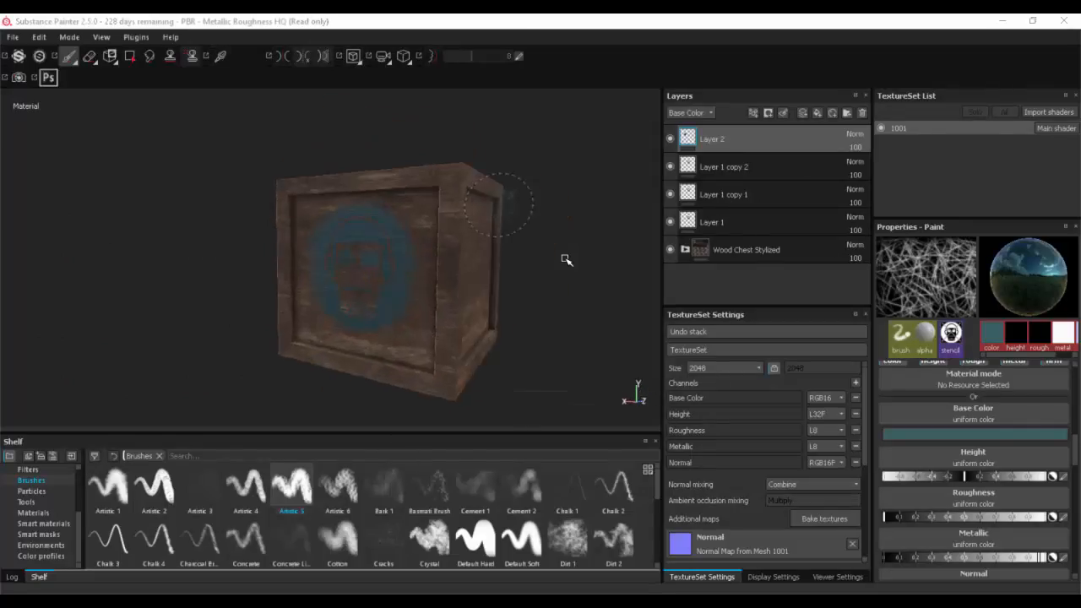
Step: Switch to Unreal's crateMaterial graph to review it, and return to the TestProject_001 level editor
{"action": "key", "text": "alt+Tab"}
{"action": "key", "text": "alt+Tab"}
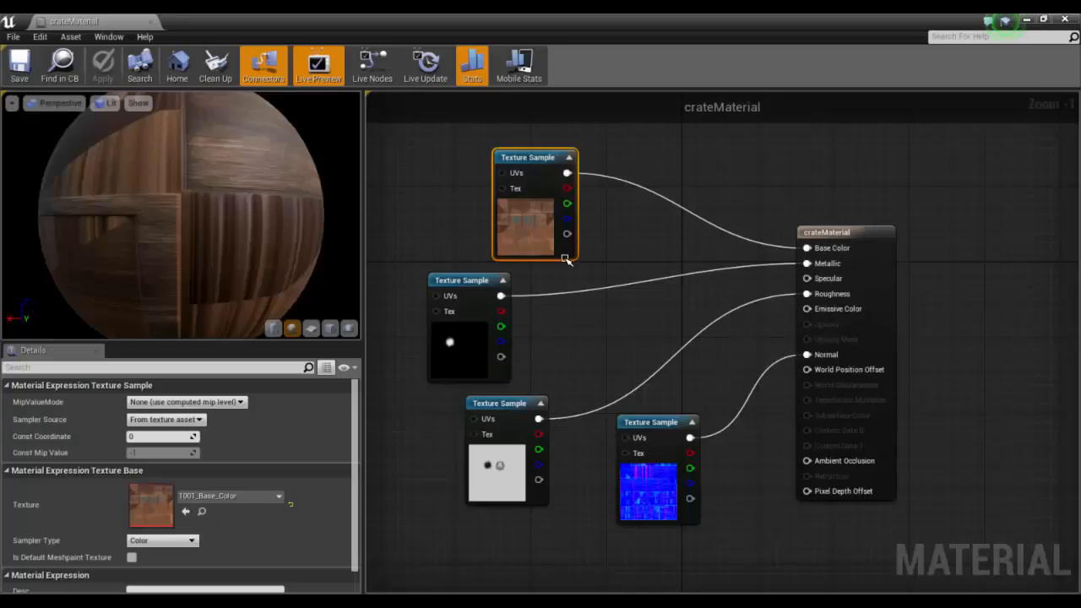
{"action": "key", "text": "alt+Tab"}
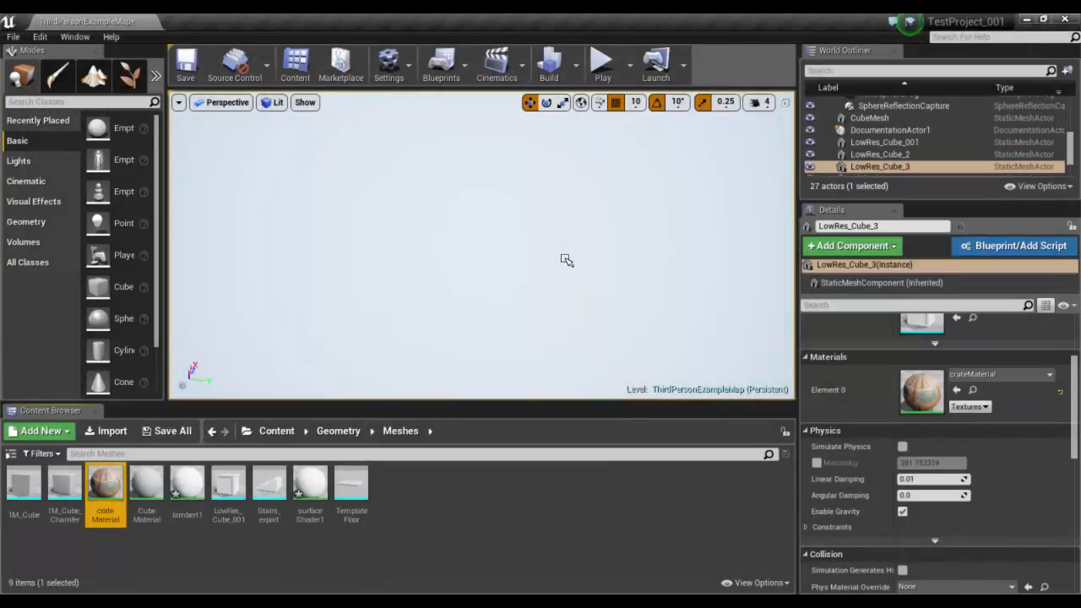
Step: Start play-testing the level and run the character across the raised platform and floor to the wooden crates
{"action": "key", "text": "alt+p"}
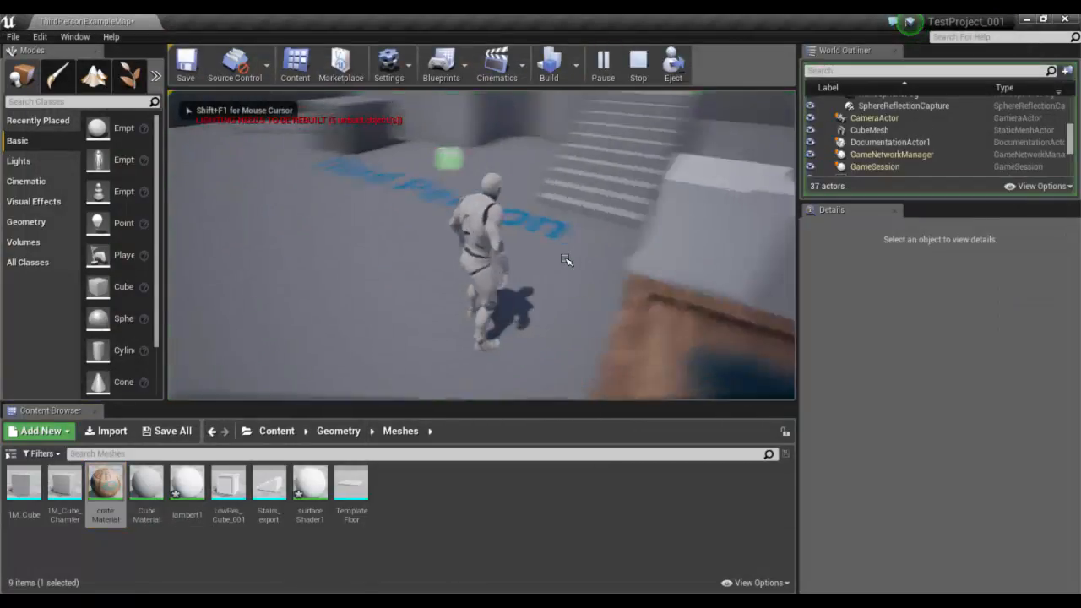
{"action": "key", "text": "w"}
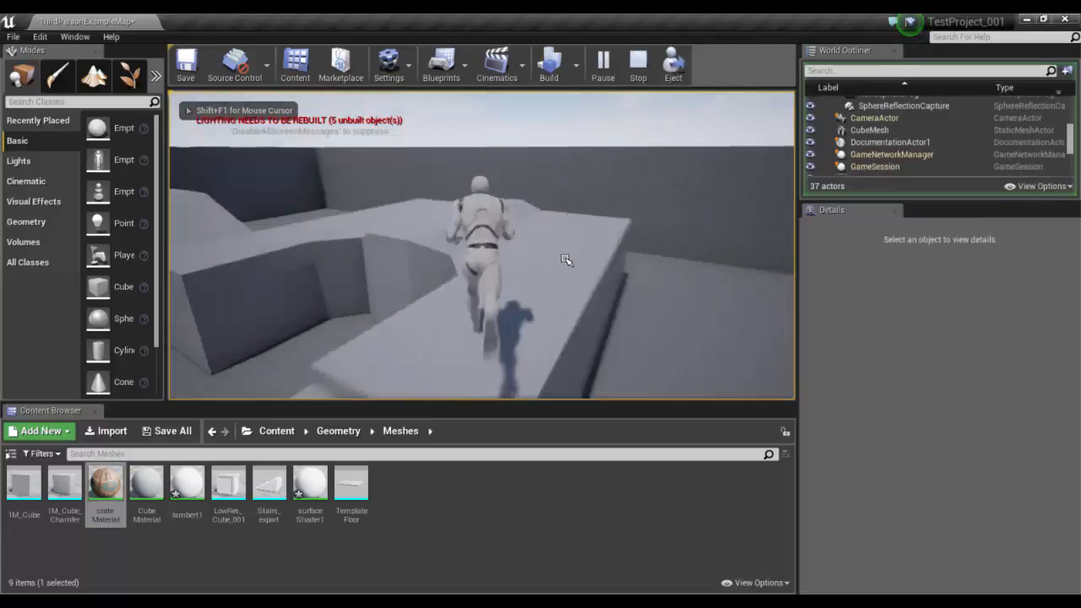
{"action": "key", "text": "space"}
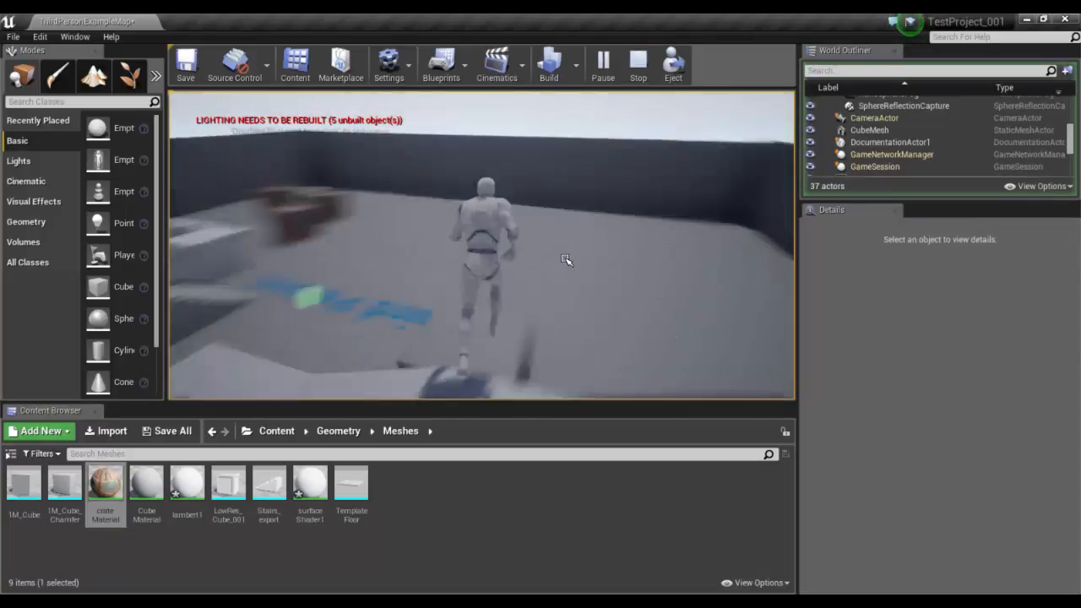
{"action": "key", "text": "w"}
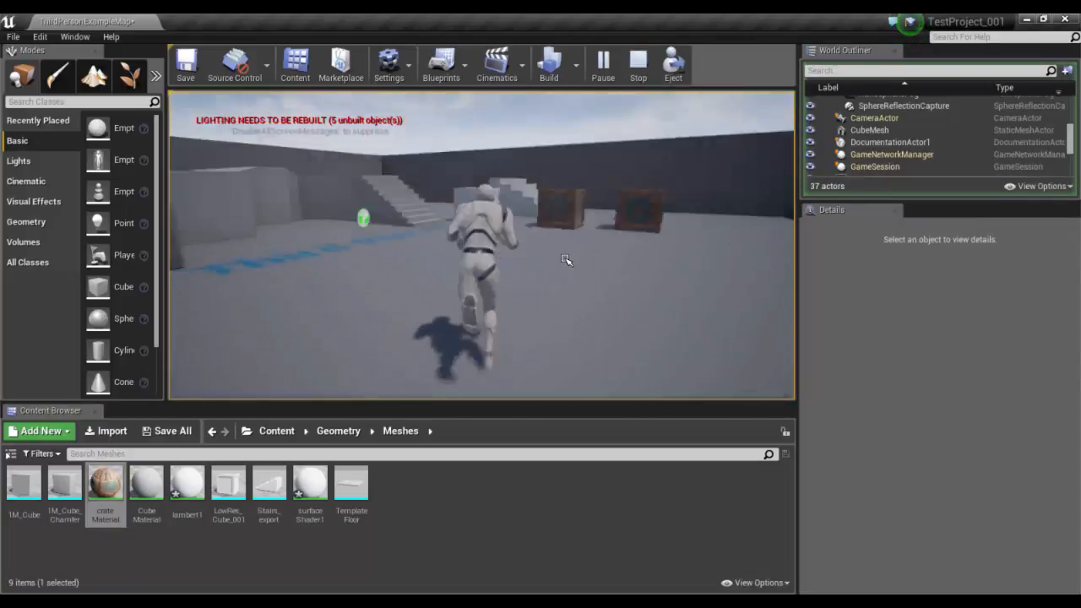
{"action": "key", "text": "w"}
{"action": "key", "text": "space"}
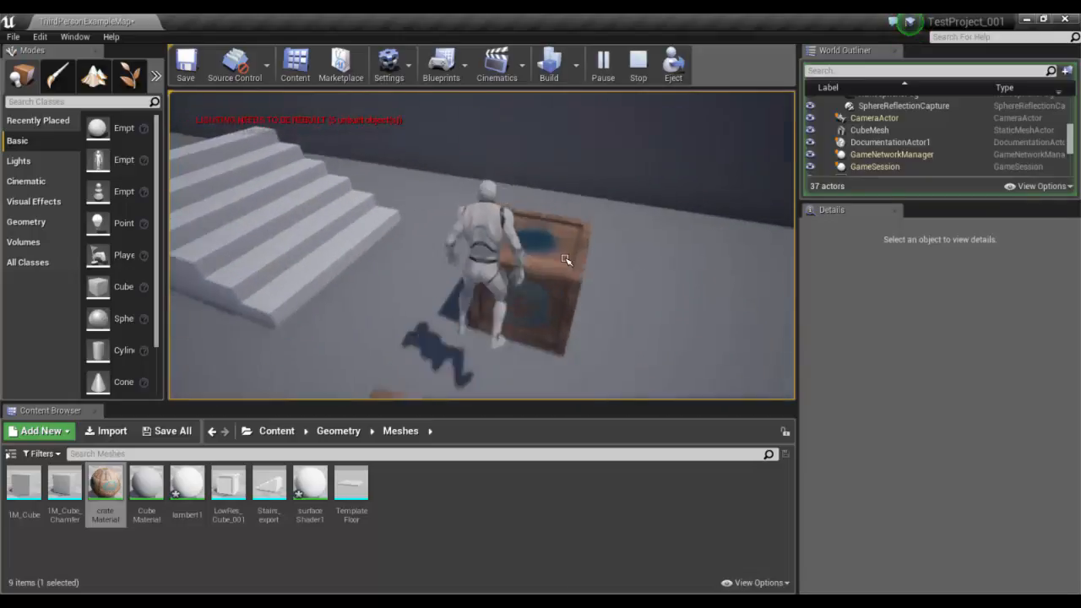
Step: Jump the character between the crates and raised platforms, ending on the floor by the wall facing the crates
{"action": "key", "text": "space"}
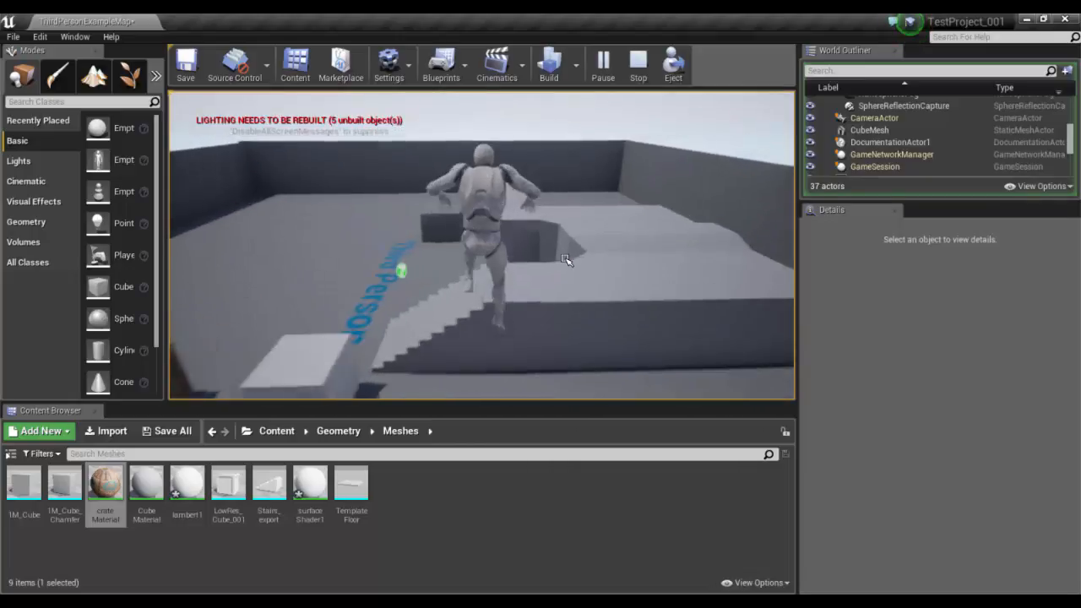
{"action": "key", "text": "w"}
{"action": "key", "text": "space"}
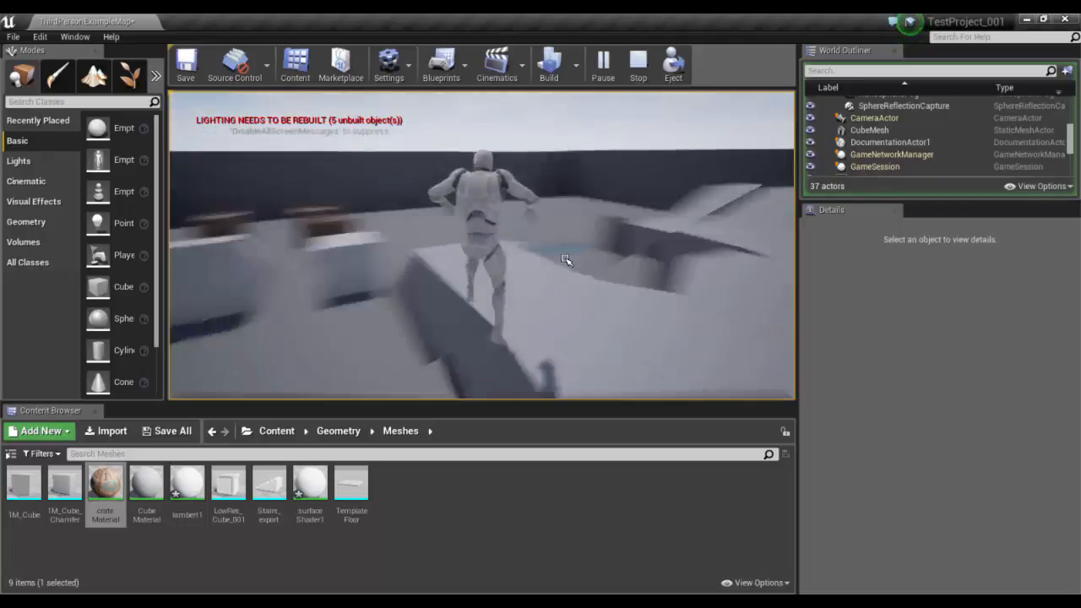
{"action": "key", "text": "w"}
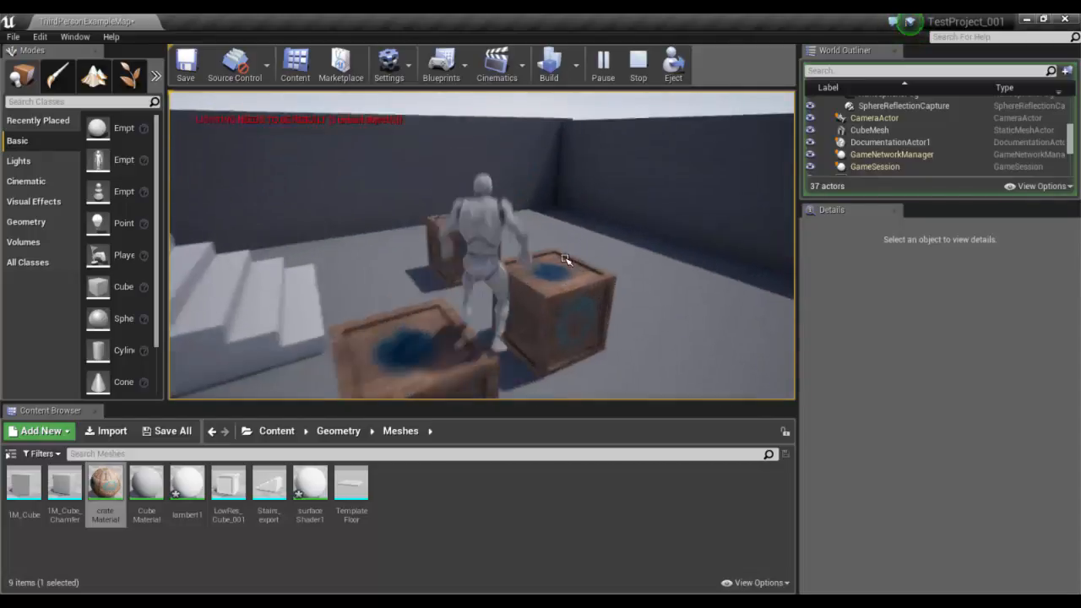
{"action": "key", "text": "space"}
{"action": "key", "text": "w"}
{"action": "key", "text": "space"}
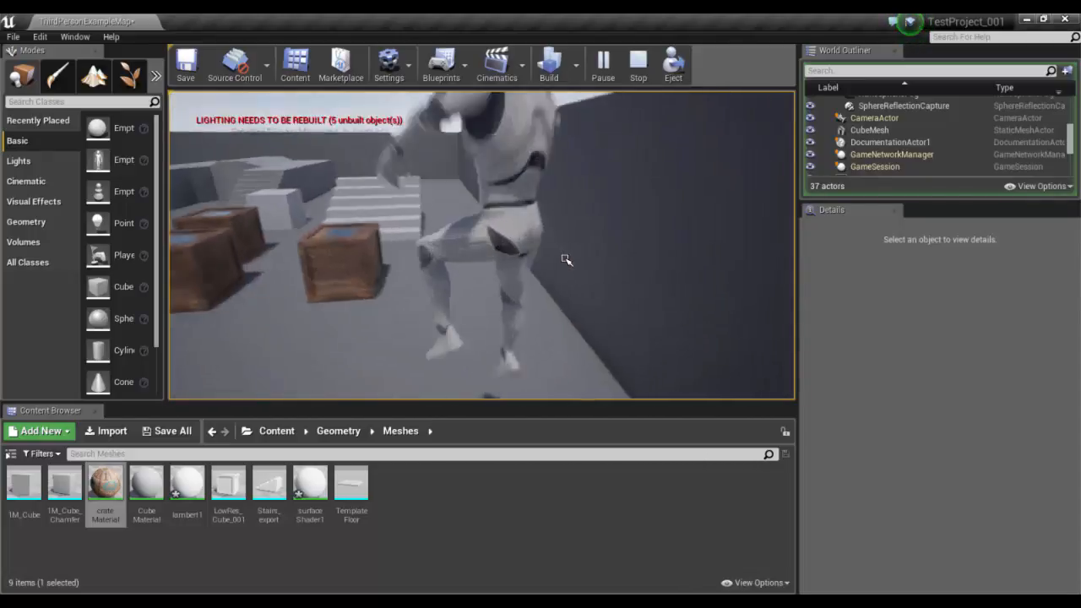
{"action": "key", "text": "w"}
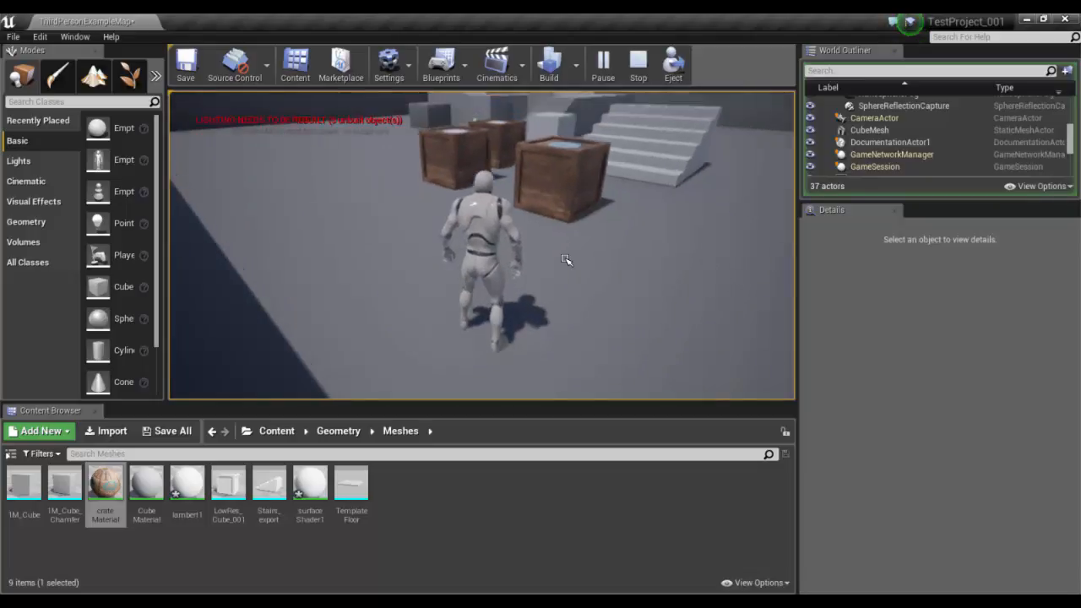
Step: Walk up to the nearest crate, jump across the crates, run onto the raised platform and end the play test
{"action": "key", "text": "w"}
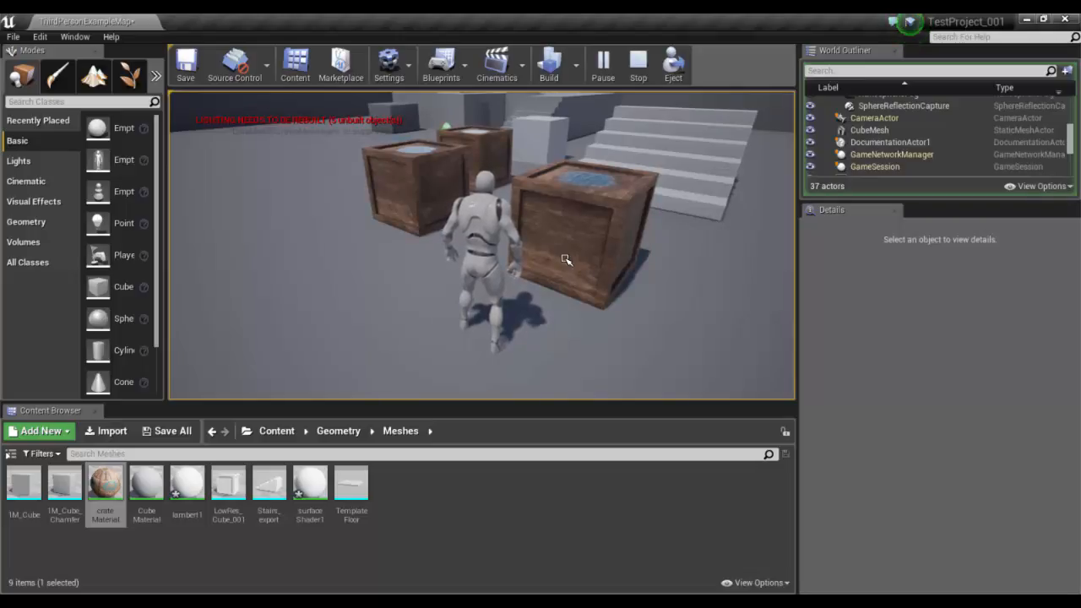
{"action": "key", "text": "w"}
{"action": "key", "text": "space"}
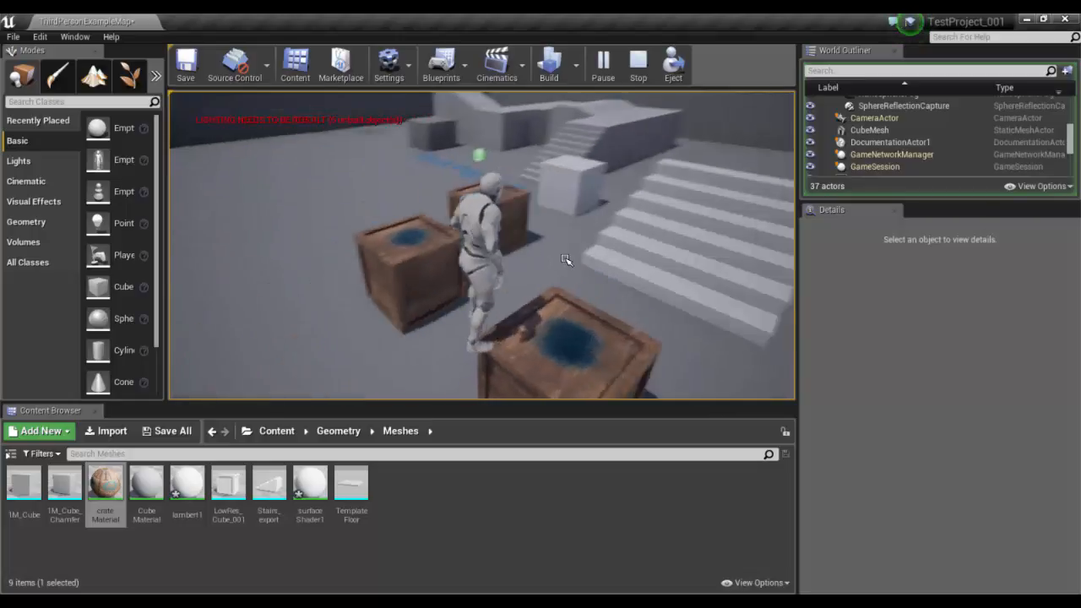
{"action": "key", "text": "space"}
{"action": "key", "text": "w"}
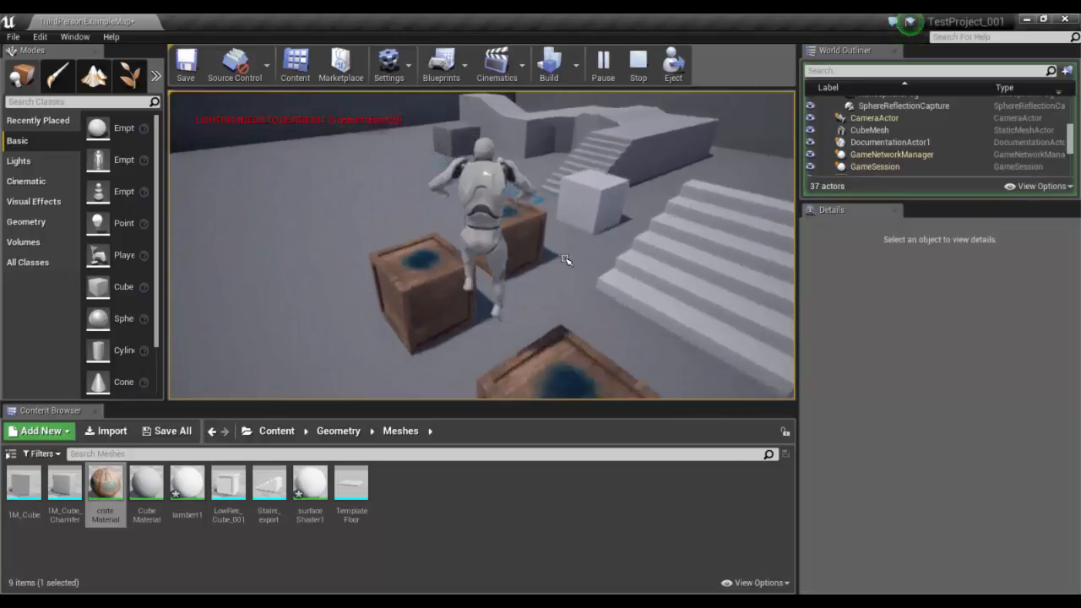
{"action": "key", "text": "w"}
{"action": "key", "text": "space"}
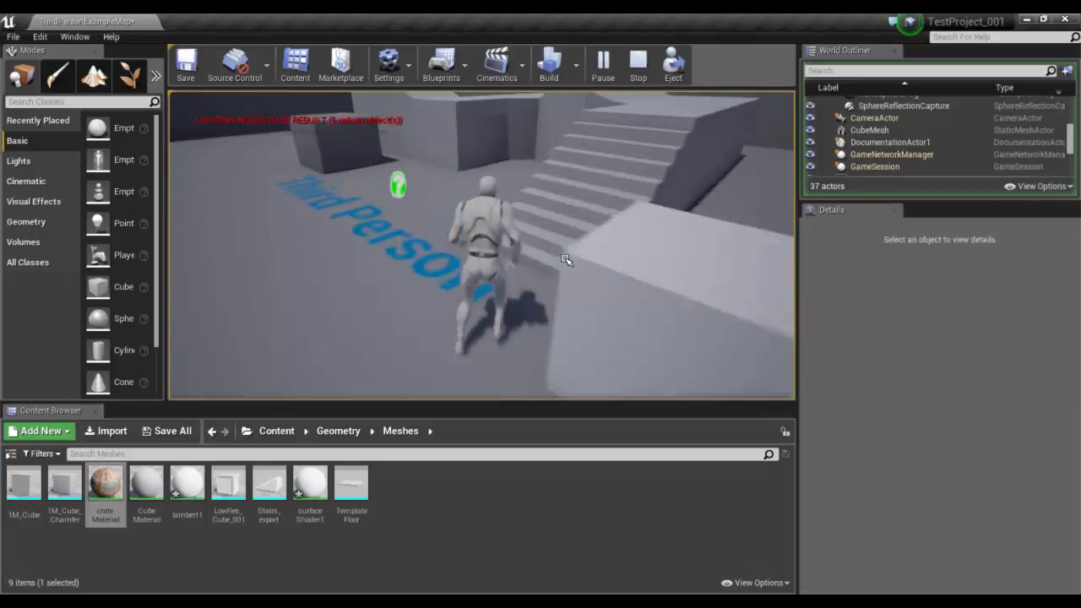
{"action": "key", "text": "w"}
{"action": "key", "text": "space"}
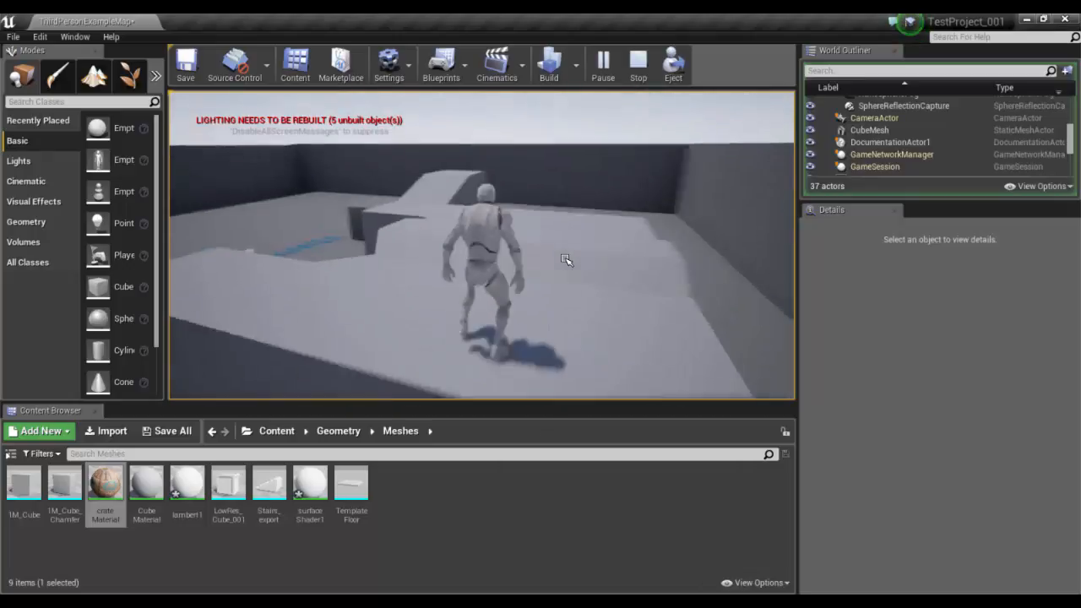
{"action": "key", "text": "w"}
{"action": "key", "text": "Escape"}
Step: Look over the project packaging options, including the Windows 32-bit and 64-bit targets and the build configuration
{"action": "key", "text": "alt+f"}
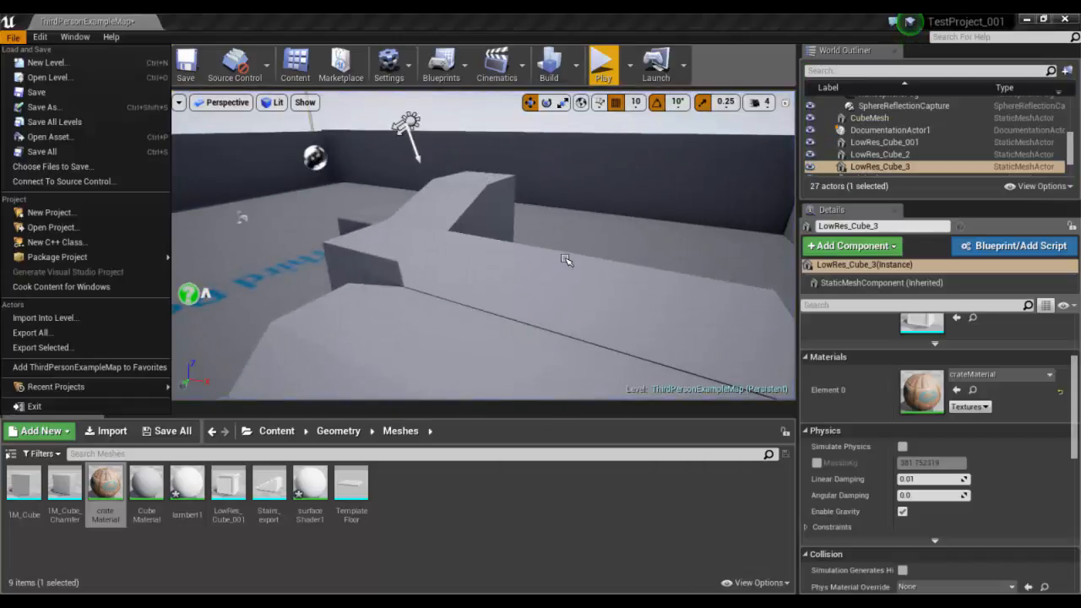
{"action": "mouse_move", "coordinate": [57, 257]}
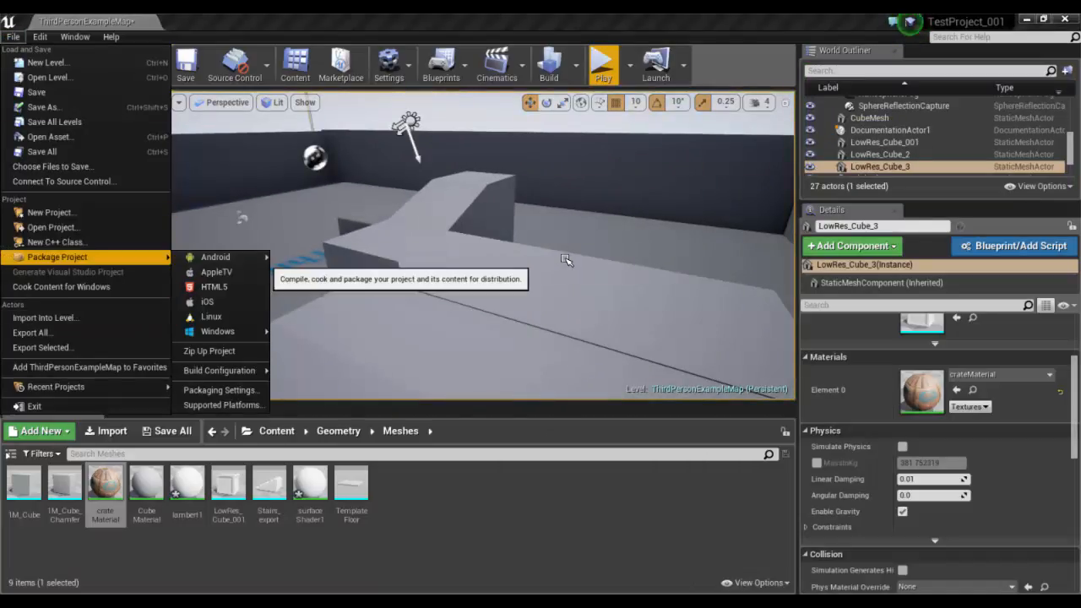
{"action": "mouse_move", "coordinate": [218, 331]}
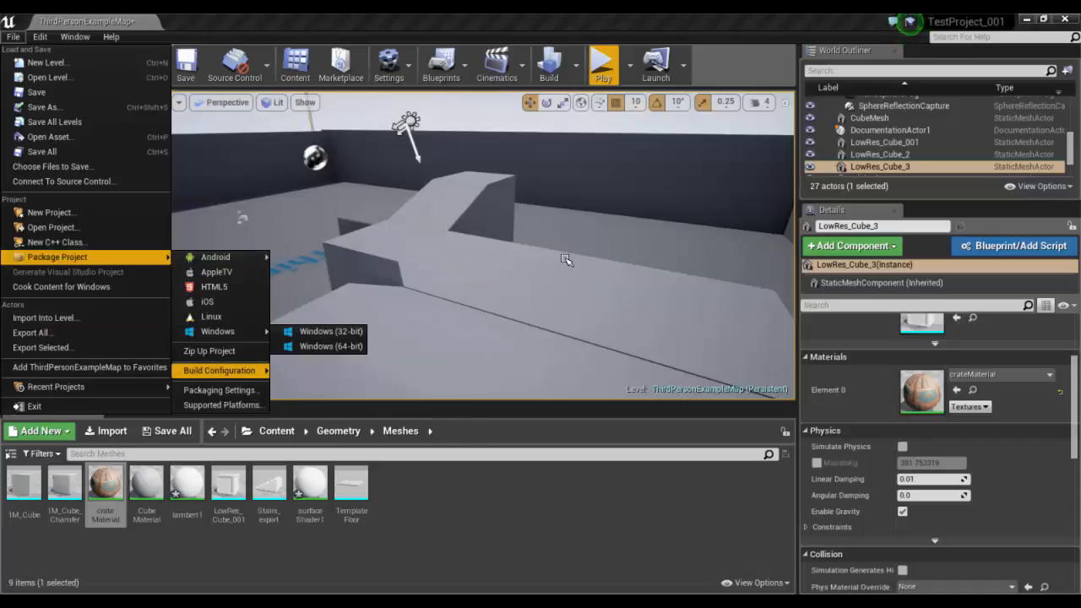
{"action": "mouse_move", "coordinate": [219, 370]}
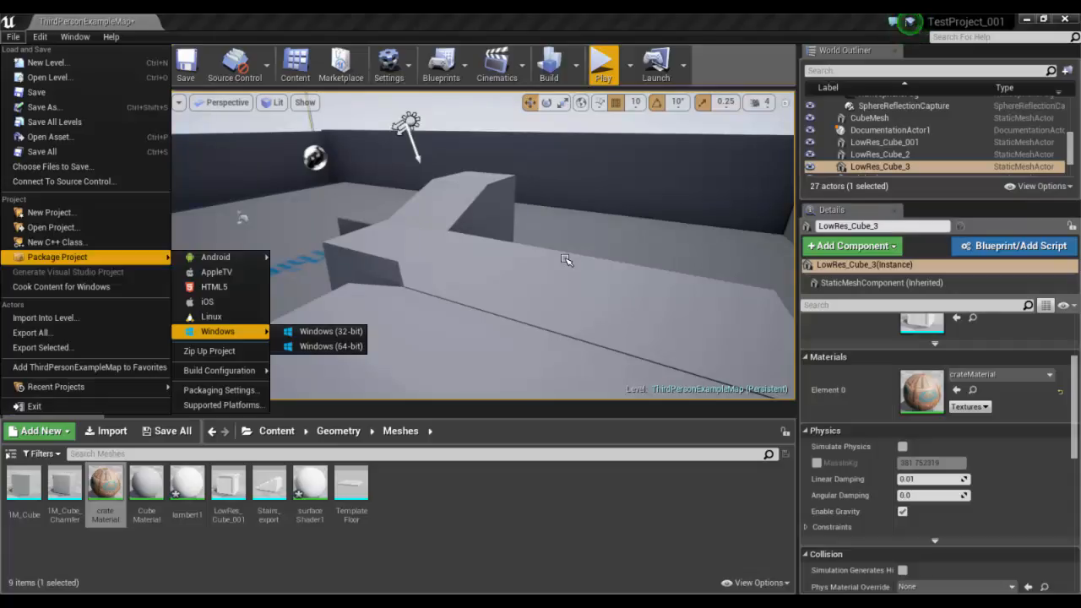
Step: Check the Android packaging targets and focus the view on the SphereReflectionCapture actor from the enlarged World Outliner
{"action": "mouse_move", "coordinate": [216, 257]}
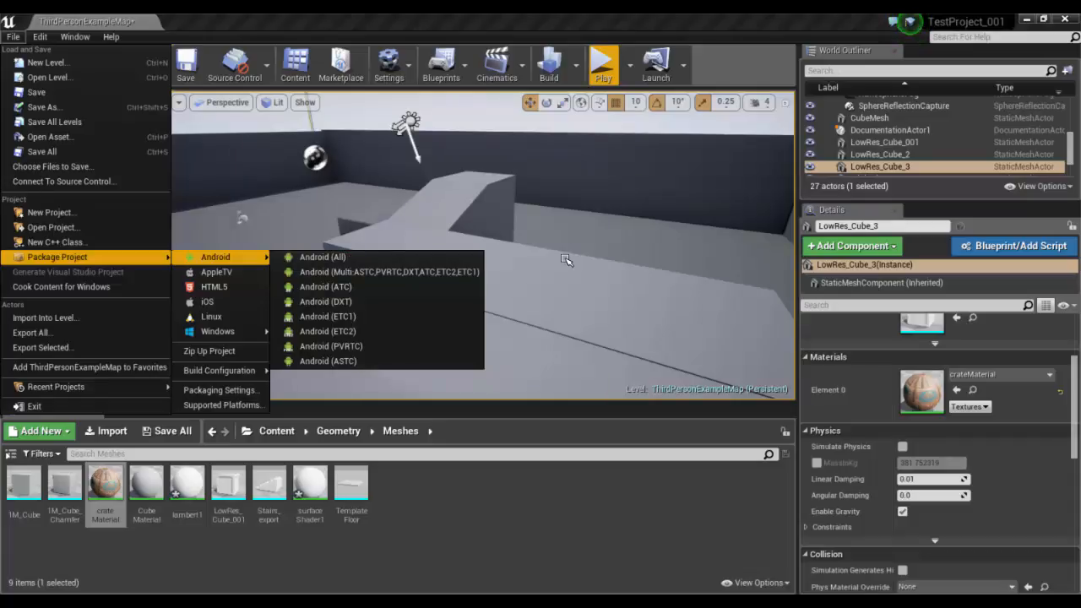
{"action": "left_click_drag", "start_coordinate": [845, 202], "coordinate": [845, 501]}
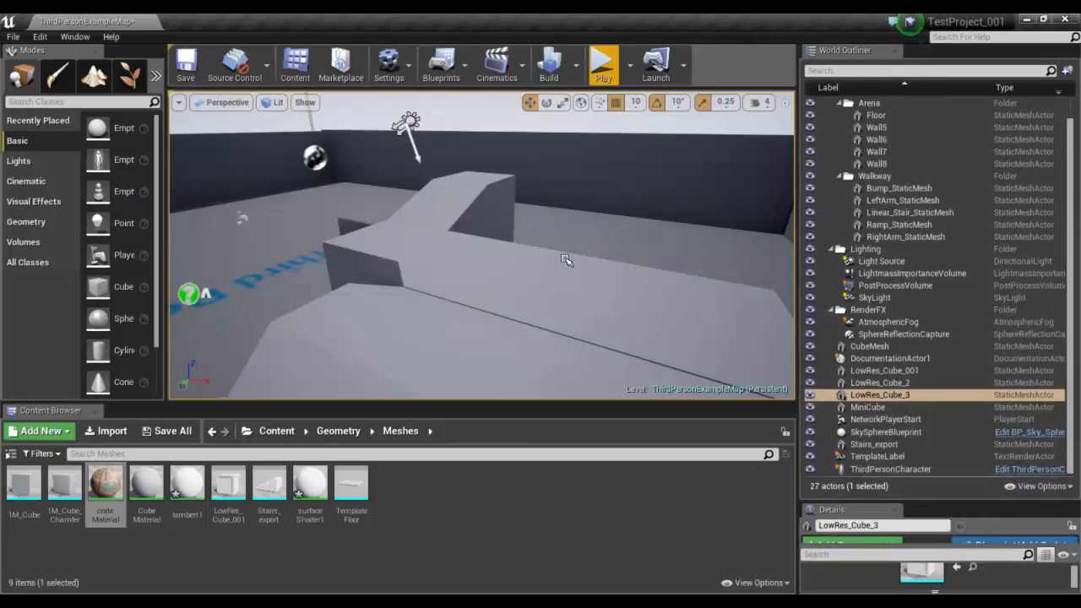
{"action": "left_click", "coordinate": [904, 334]}
{"action": "key", "text": "f"}
{"action": "scroll", "coordinate": [566, 258], "scroll_direction": "up", "scroll_amount": 5}
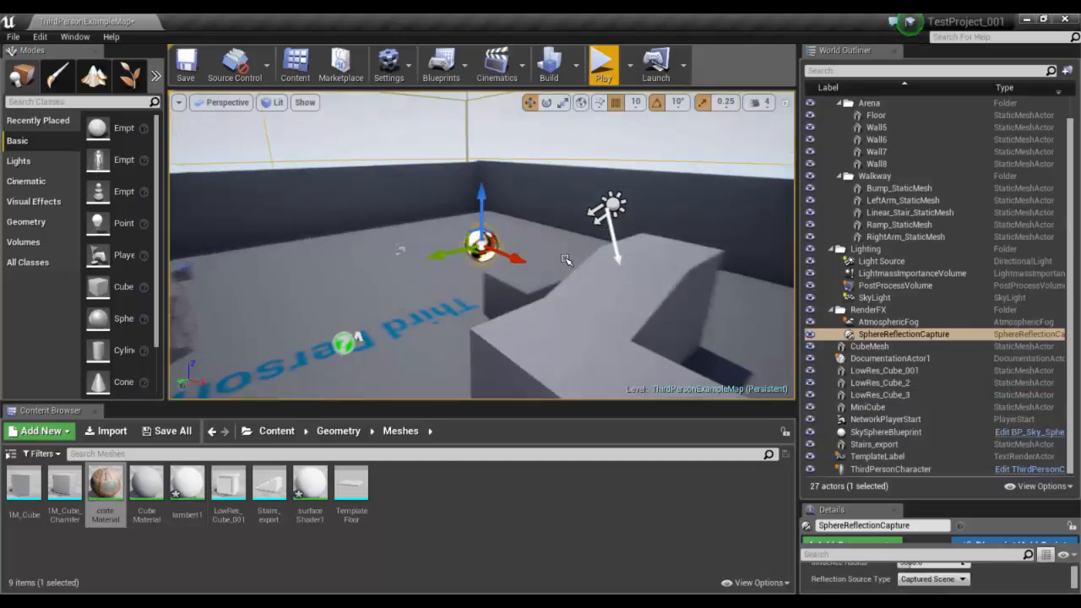
{"action": "scroll", "coordinate": [566, 258], "scroll_direction": "down", "scroll_amount": 5}
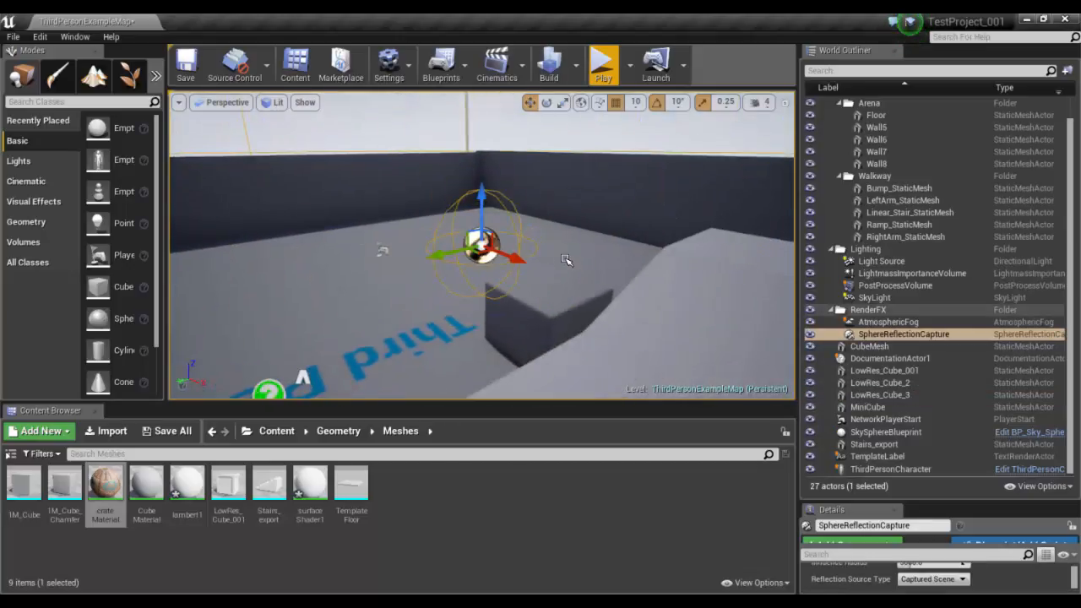
{"action": "left_click_drag", "start_coordinate": [566, 258], "coordinate": [633, 259], "text": "alt"}
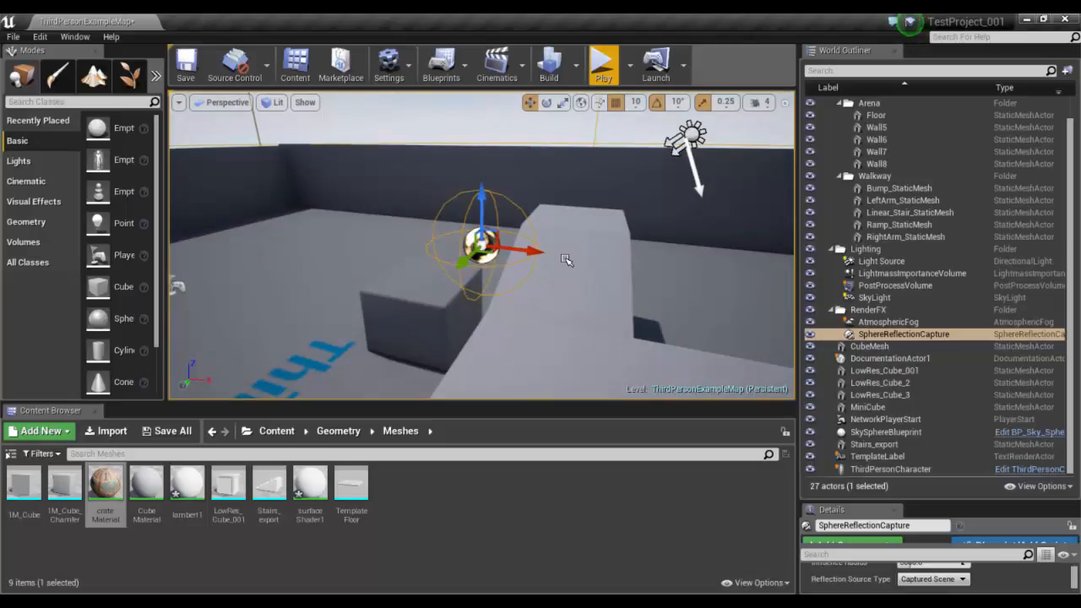
Step: Switch to the YouTube page in the browser and search for "unreal explosions"
{"action": "key", "text": "alt+Tab"}
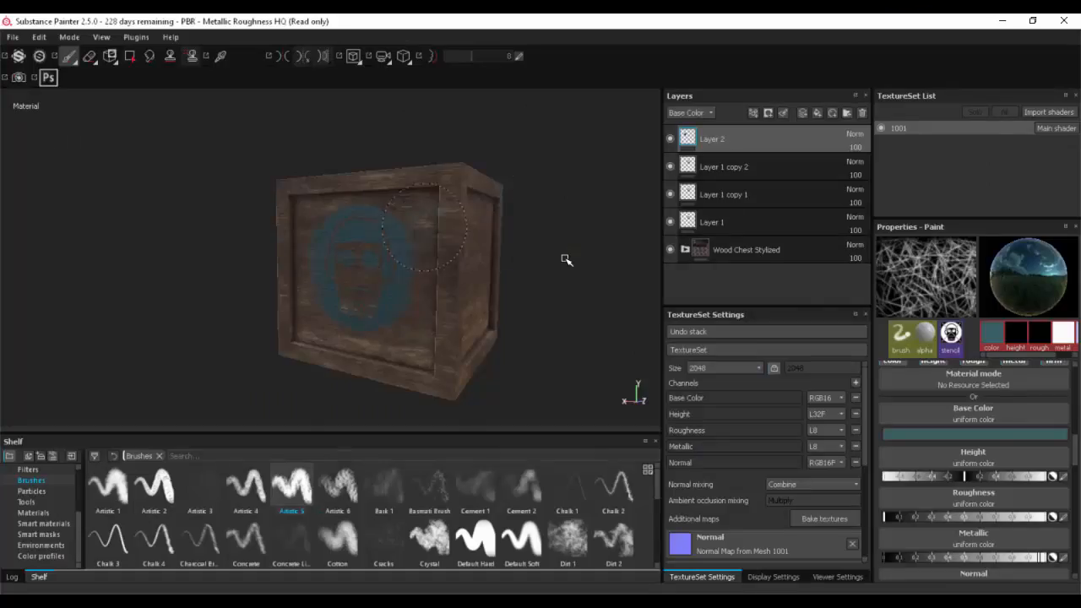
{"action": "key", "text": "alt+Tab"}
{"action": "key", "text": "alt+Tab"}
{"action": "key", "text": "alt+Tab"}
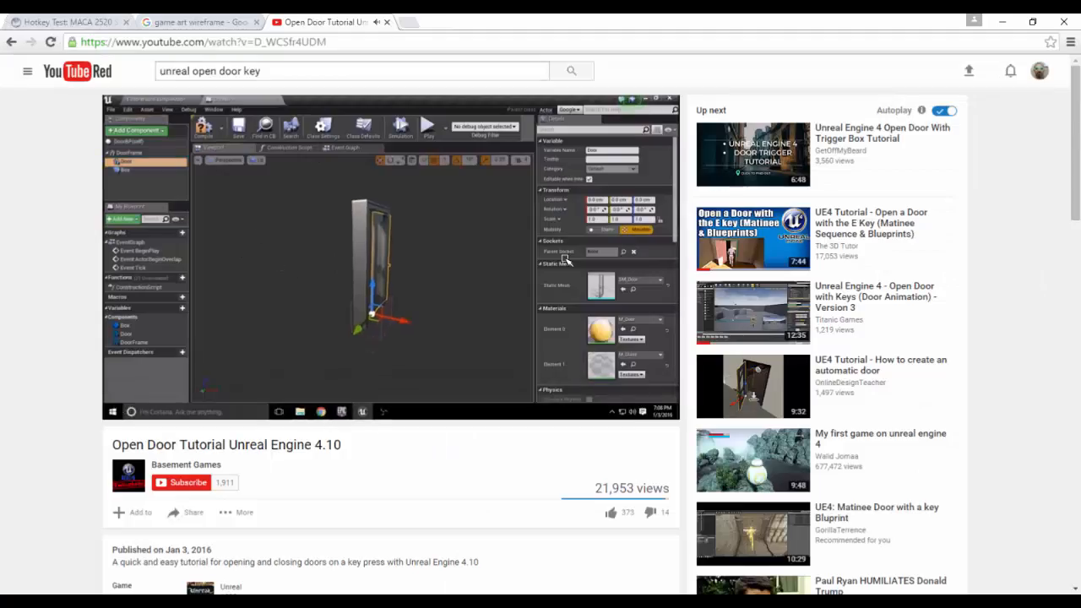
{"action": "type", "text": "unreal explosions"}
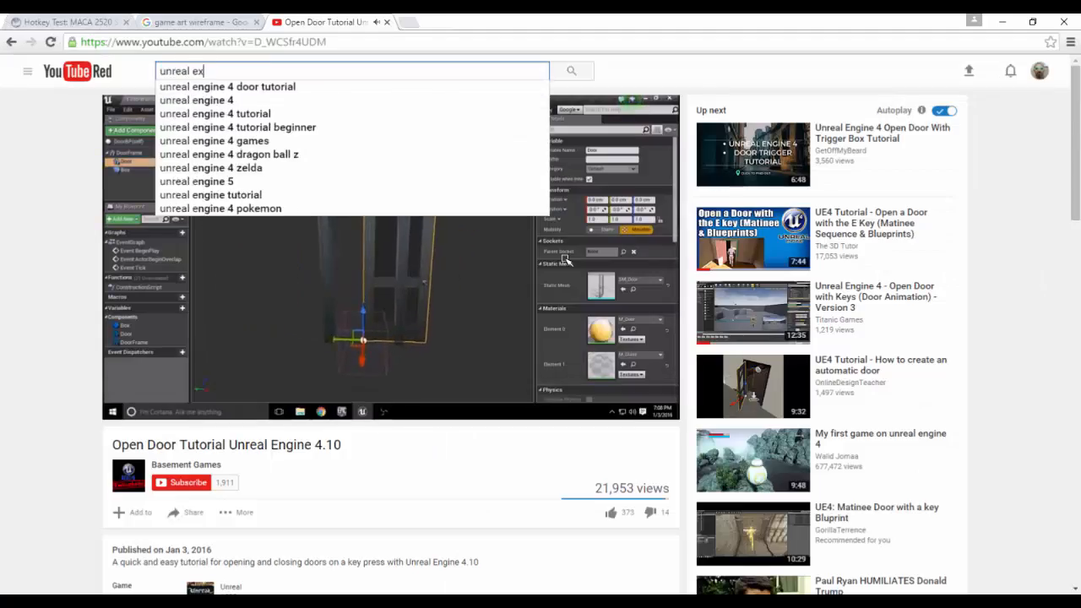
{"action": "key", "text": "Return"}
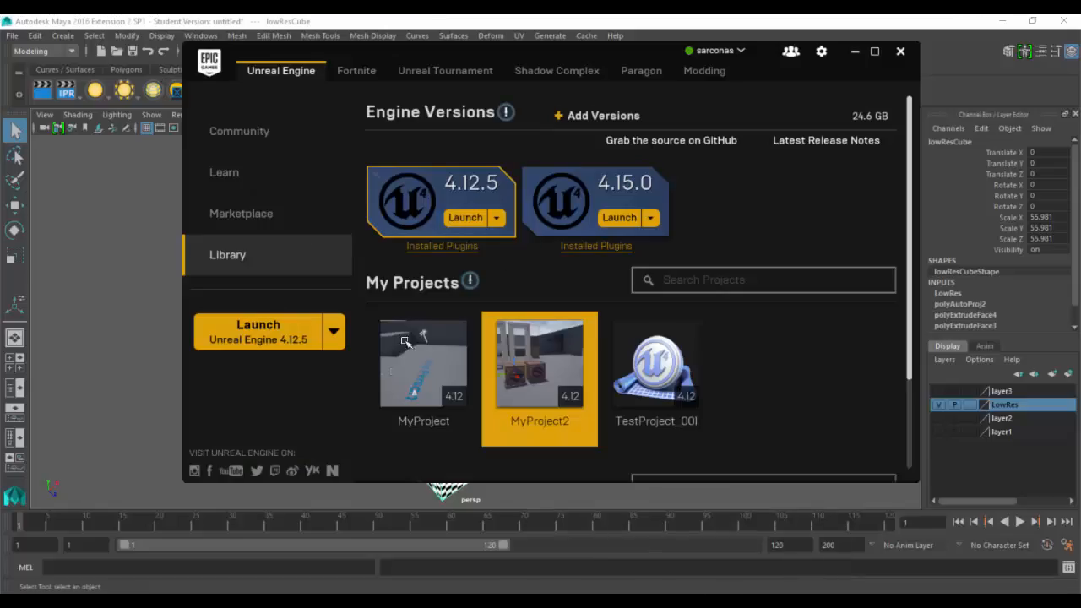
Step: Open MyProject2 from the Epic Games Launcher and start play-testing its first-person level, firing at the white cubes
{"action": "double_click", "coordinate": [537, 368]}
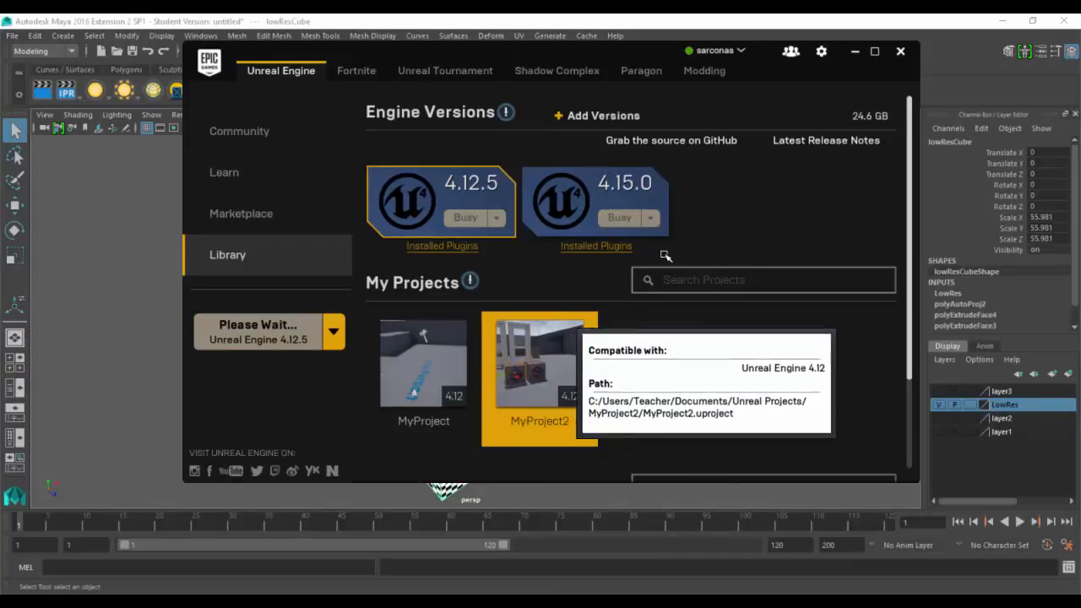
{"action": "left_click", "coordinate": [854, 51]}
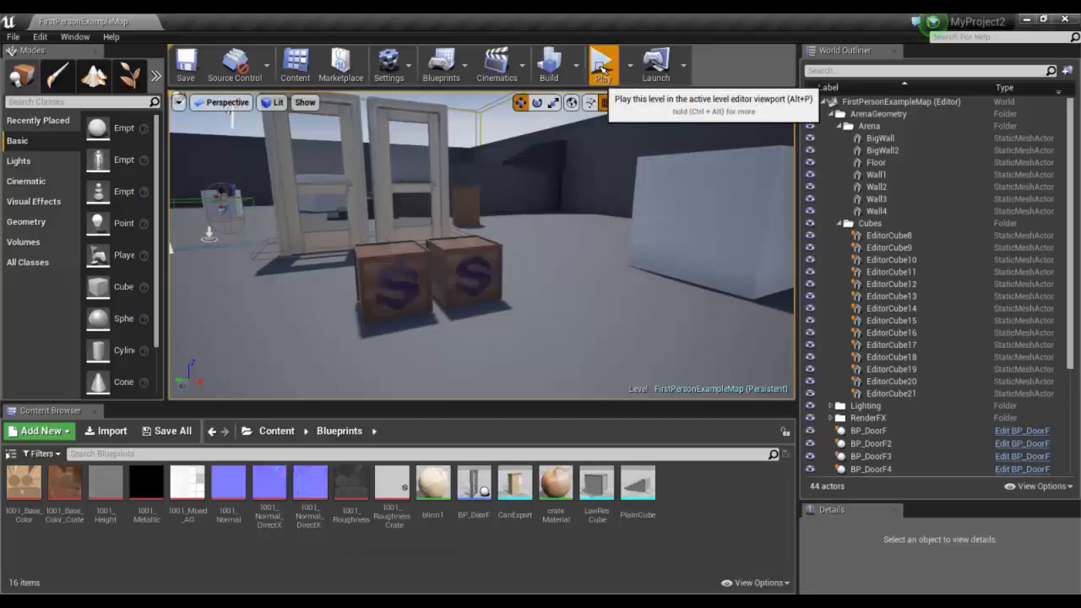
{"action": "left_click", "coordinate": [542, 245]}
{"action": "key", "text": "w"}
{"action": "left_click", "coordinate": [534, 243]}
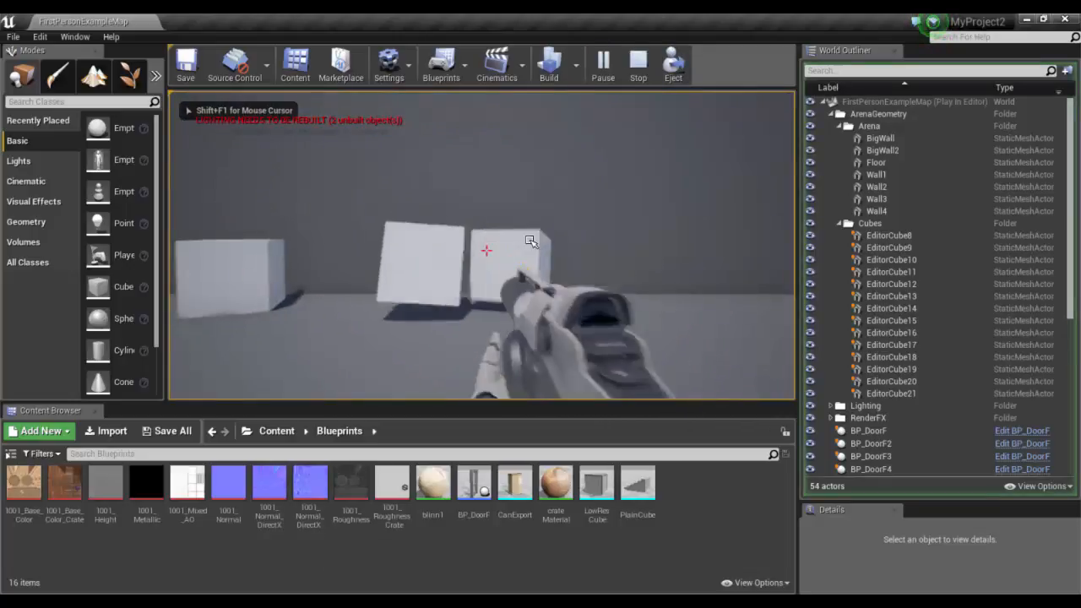
Step: Shoot the wooden crates and the brown can near the doors, and end the play test
{"action": "left_click", "coordinate": [464, 251]}
{"action": "left_click", "coordinate": [169, 273]}
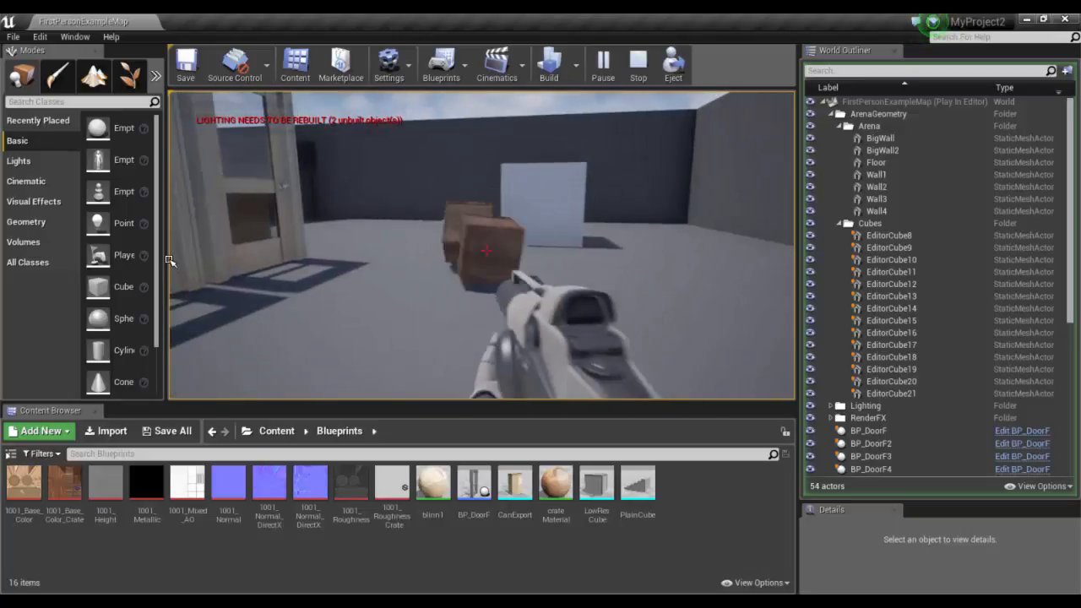
{"action": "left_click", "coordinate": [169, 257]}
{"action": "left_click", "coordinate": [169, 246]}
{"action": "key", "text": "w"}
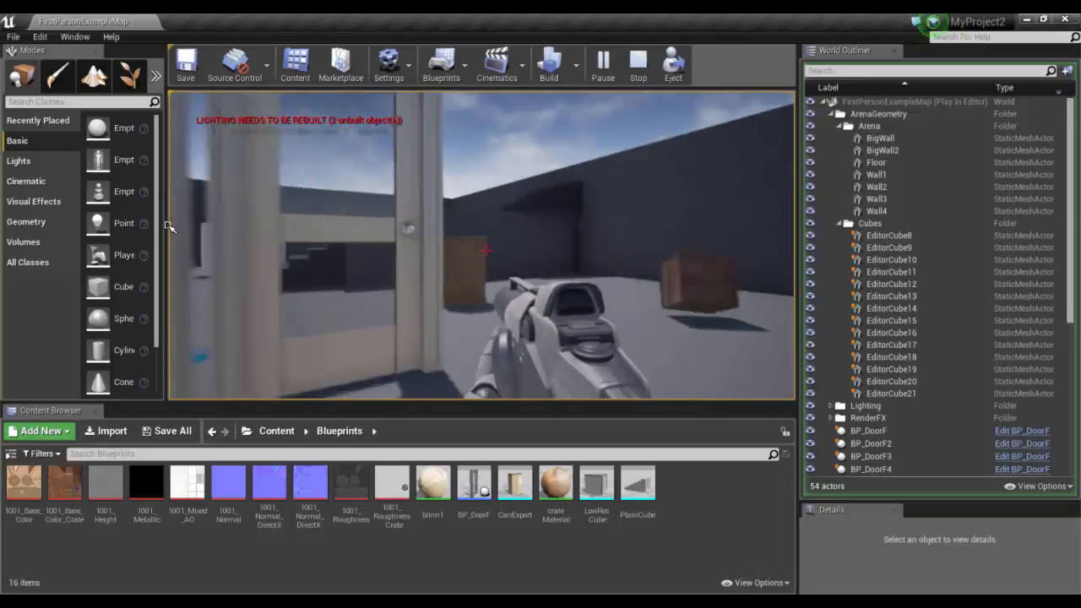
{"action": "left_click", "coordinate": [173, 242]}
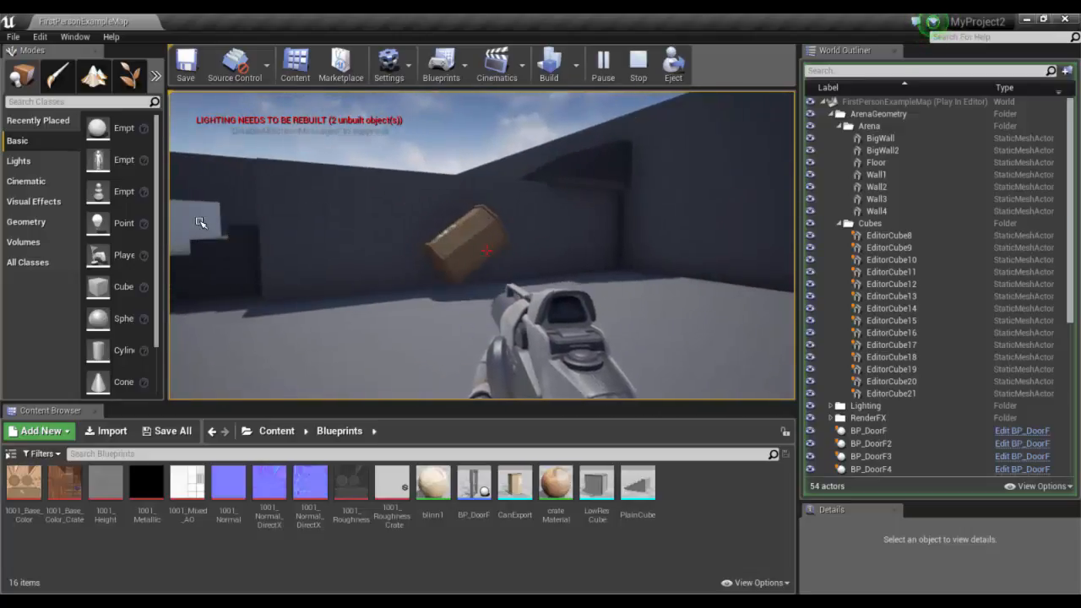
{"action": "key", "text": "w"}
{"action": "key", "text": "Escape"}
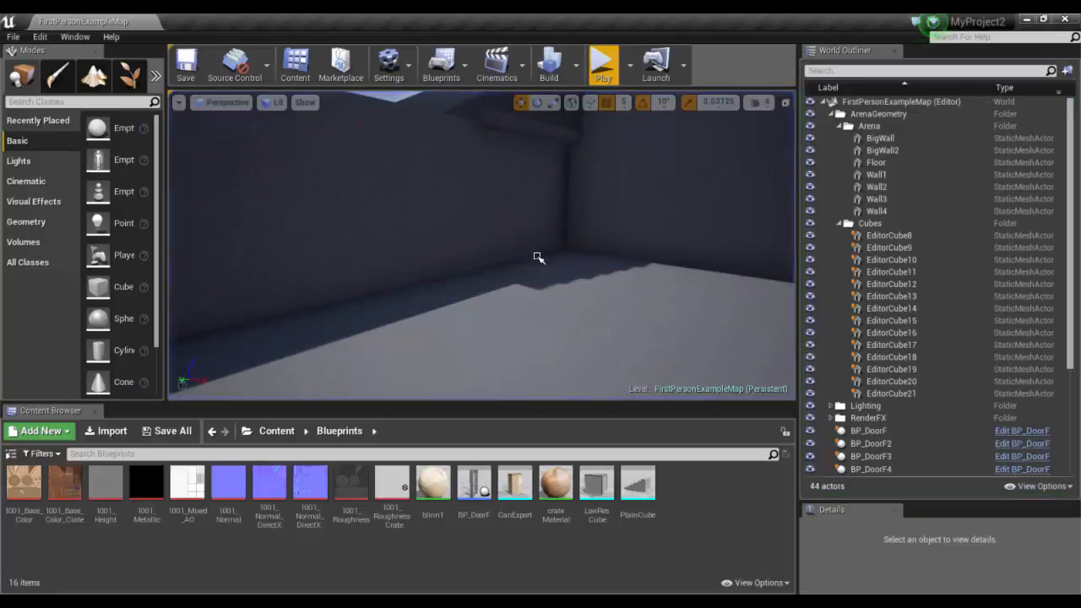
Step: Select the CanExport can in the level and turn off Simulate Physics for it
{"action": "right_click_drag", "start_coordinate": [534, 276], "coordinate": [712, 225]}
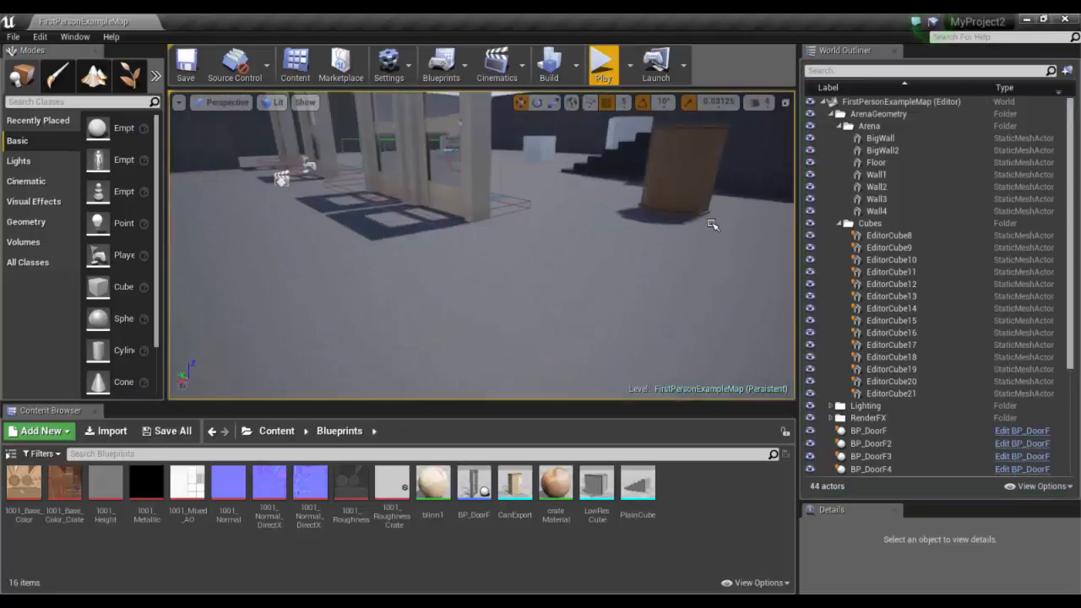
{"action": "left_click", "coordinate": [691, 152]}
{"action": "key", "text": "f"}
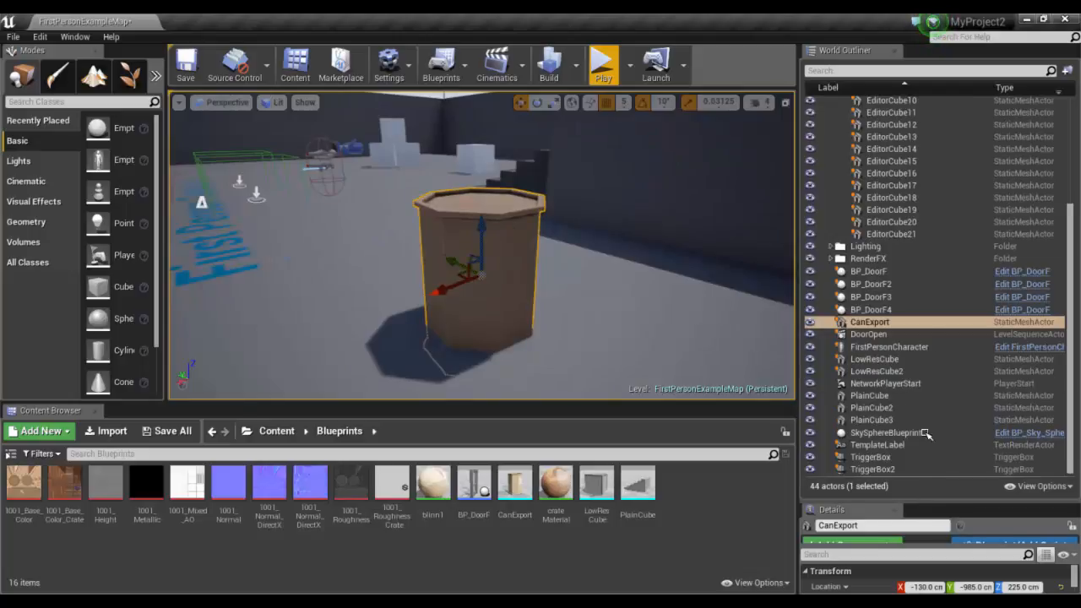
{"action": "left_click_drag", "start_coordinate": [929, 498], "coordinate": [929, 158]}
{"action": "scroll", "coordinate": [880, 423], "scroll_direction": "down", "scroll_amount": 3}
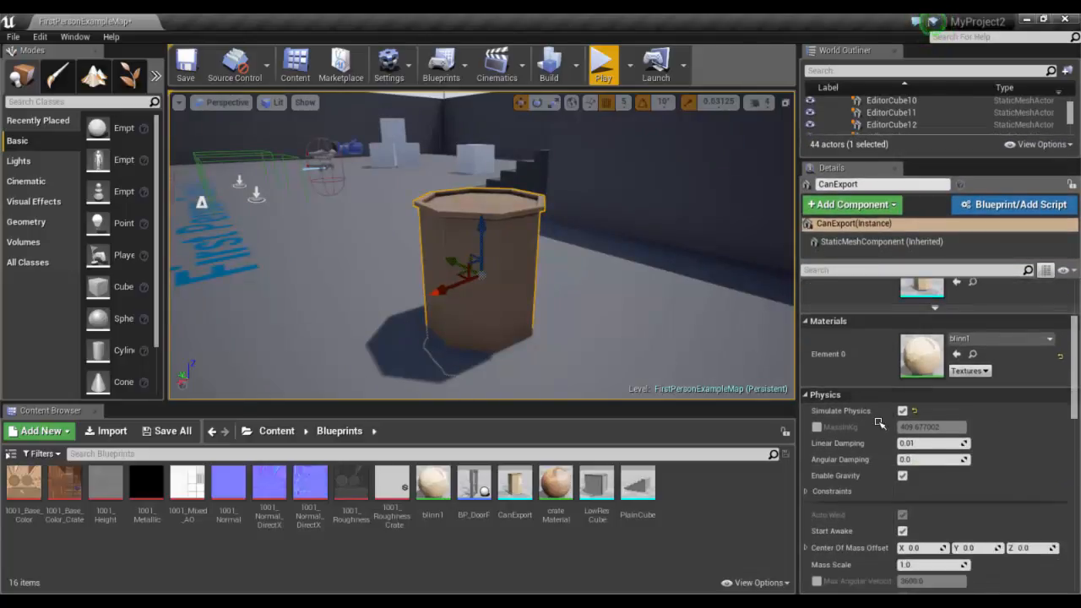
{"action": "left_click", "coordinate": [900, 411]}
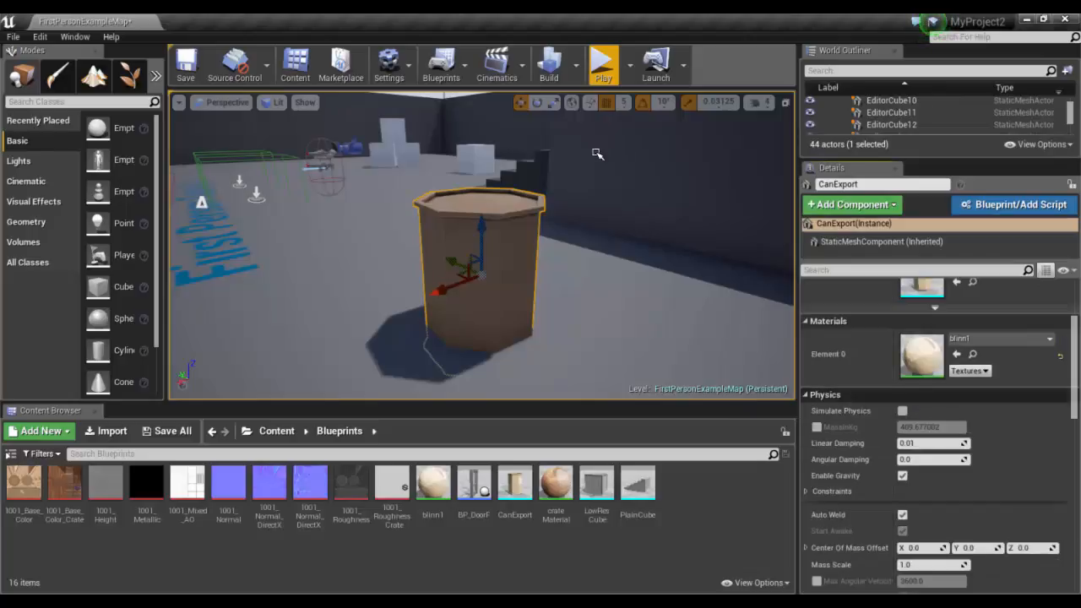
Step: Play-test the level by walking up to the can, shooting at it and jumping beside it, and end the test
{"action": "left_click", "coordinate": [604, 65]}
{"action": "left_click", "coordinate": [574, 251]}
{"action": "key", "text": "w"}
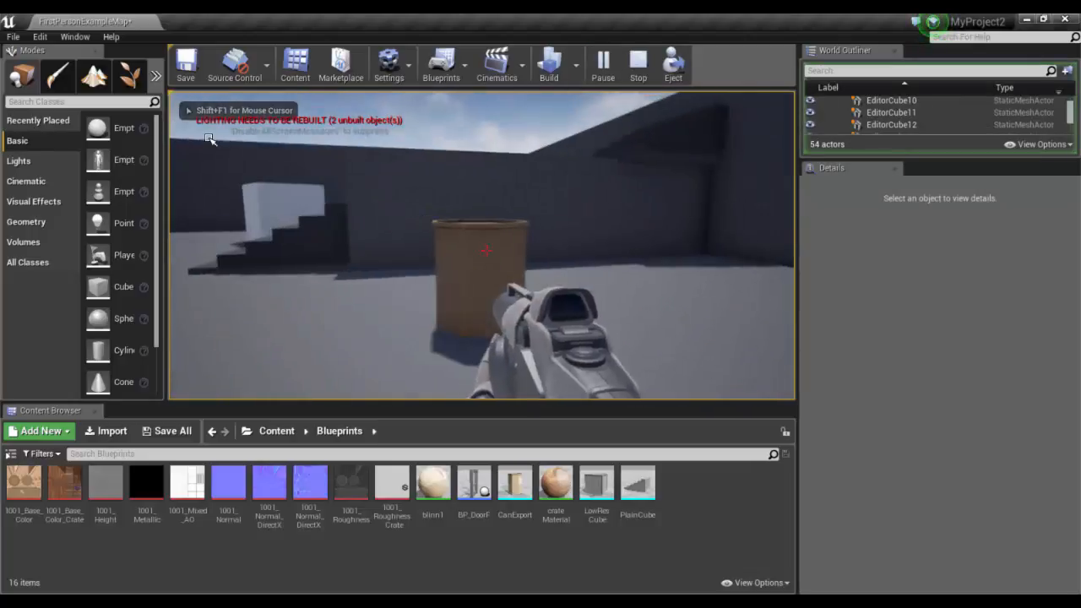
{"action": "left_click", "coordinate": [211, 140]}
{"action": "left_click", "coordinate": [213, 169]}
{"action": "key", "text": "w"}
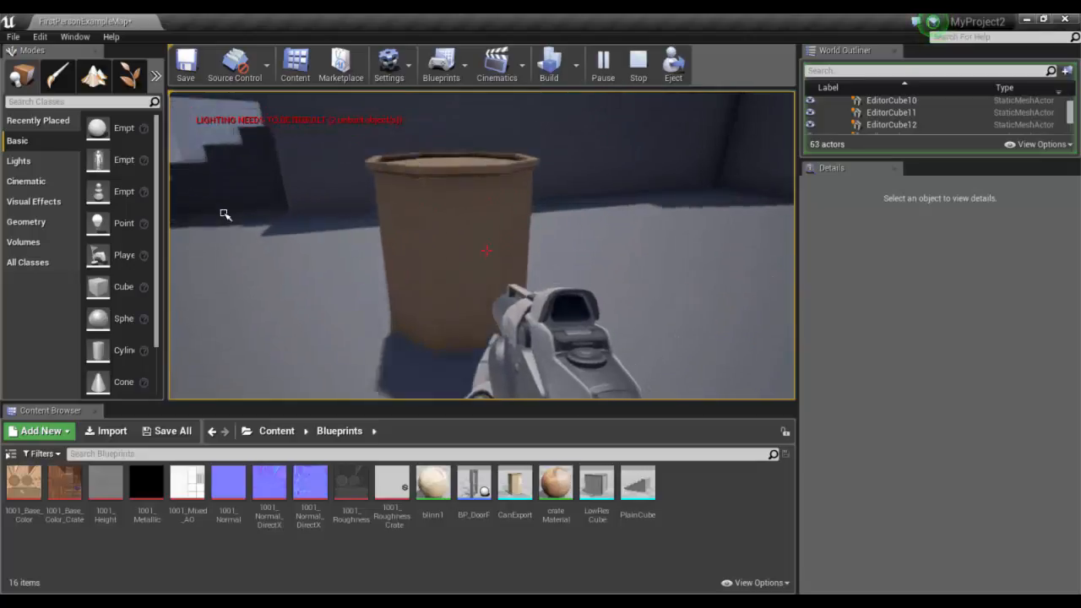
{"action": "key", "text": "space"}
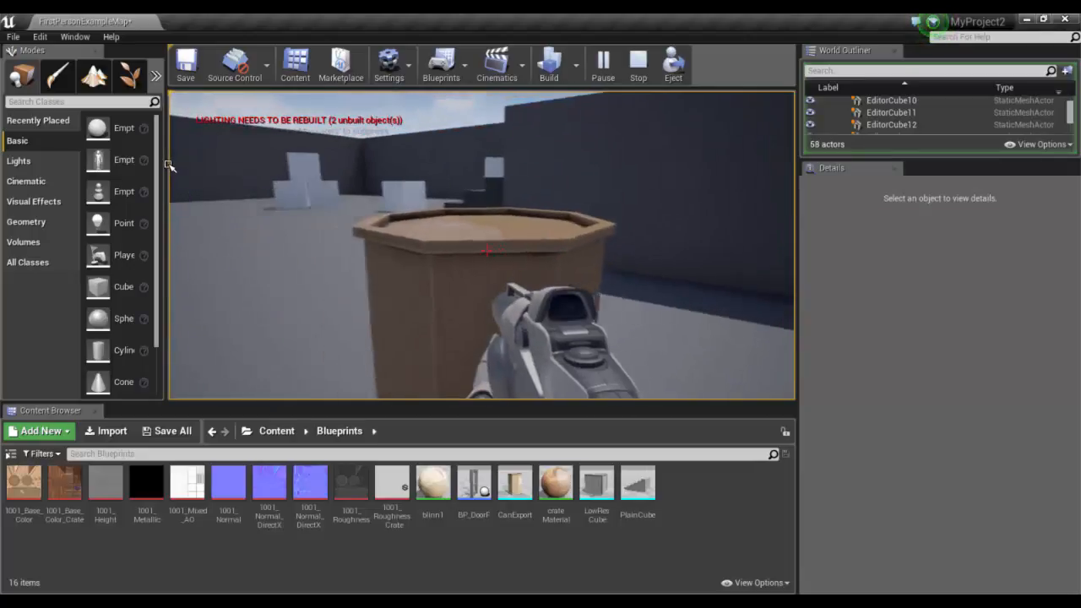
{"action": "key", "text": "s"}
{"action": "left_click", "coordinate": [170, 163]}
{"action": "left_click", "coordinate": [171, 157]}
{"action": "key", "text": "Escape"}
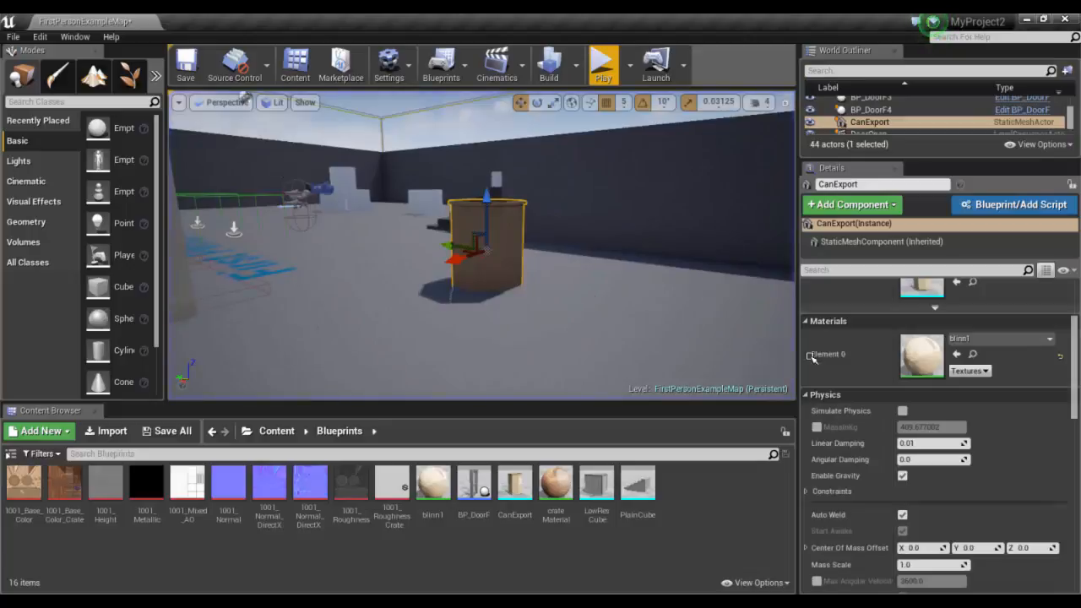
Step: Turn on Simulate Physics and a 100 kg mass override for the can, and play-test shooting it
{"action": "left_click", "coordinate": [902, 410]}
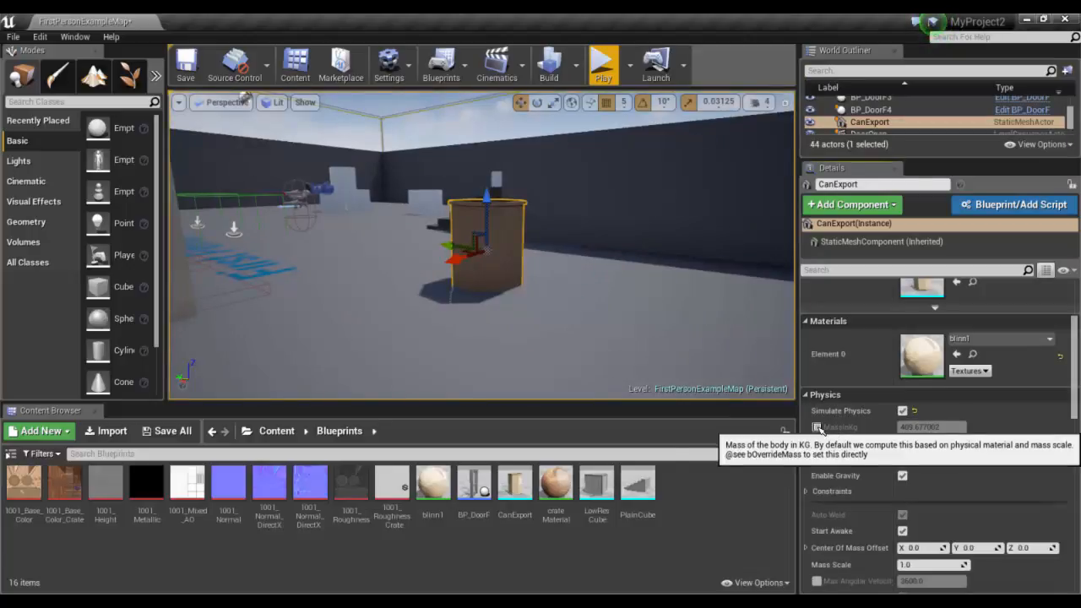
{"action": "left_click", "coordinate": [817, 427]}
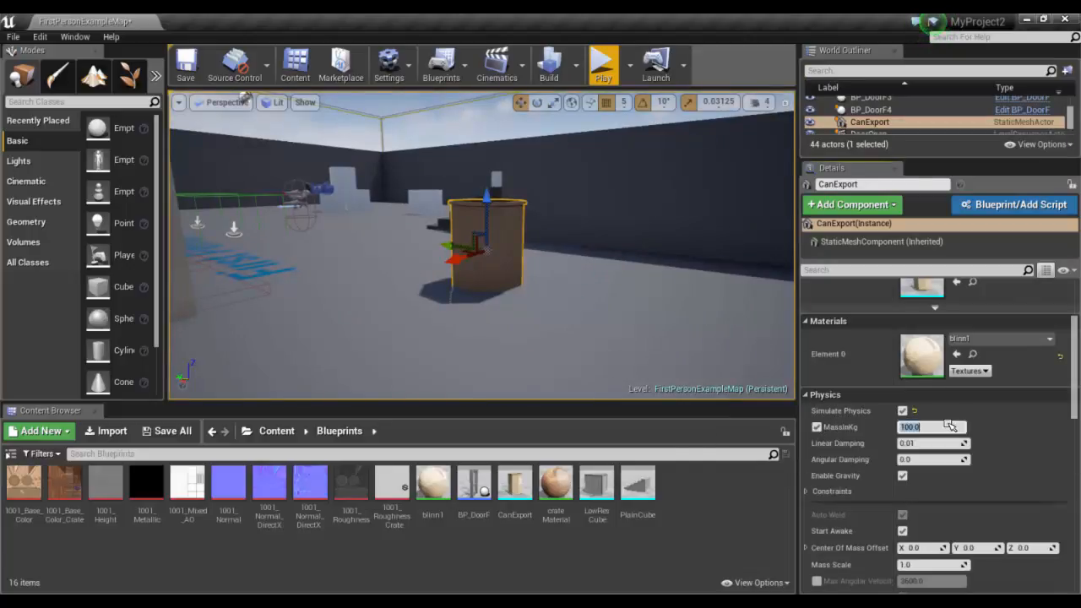
{"action": "left_click", "coordinate": [603, 64]}
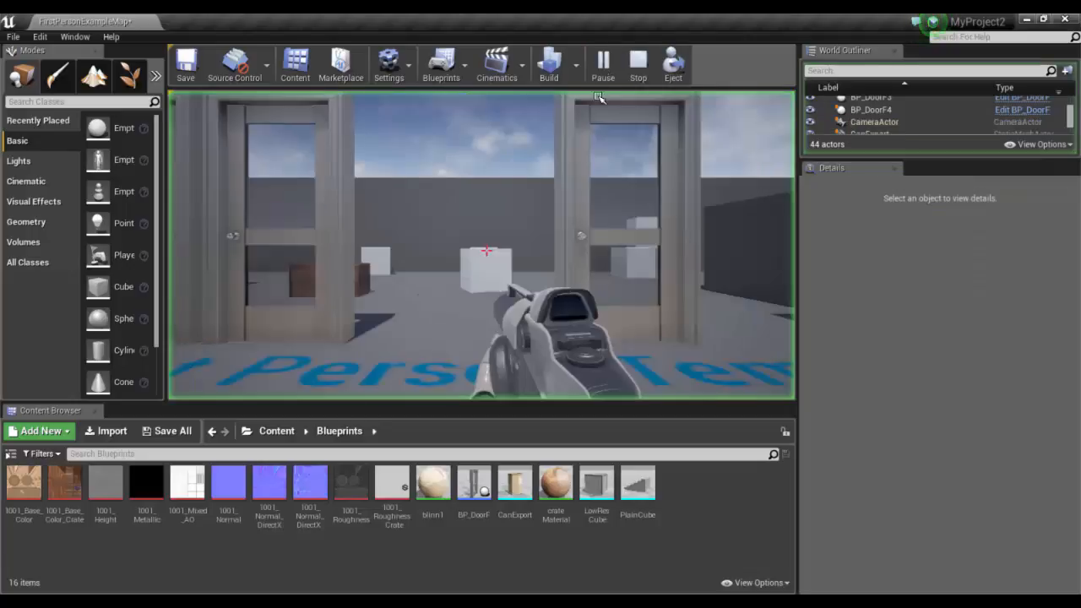
{"action": "key", "text": "w"}
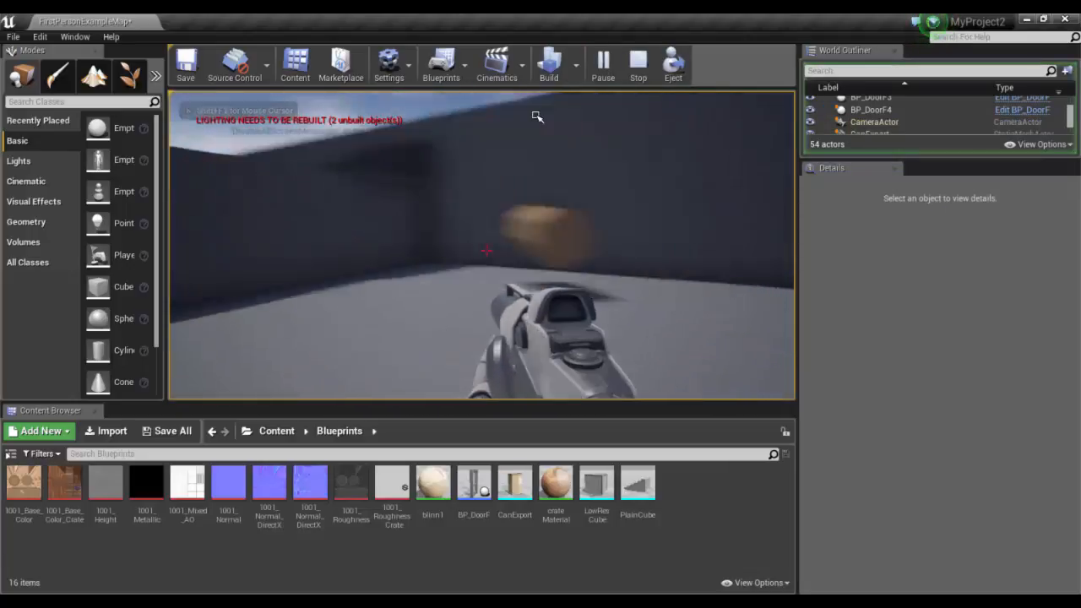
{"action": "key", "text": "Escape"}
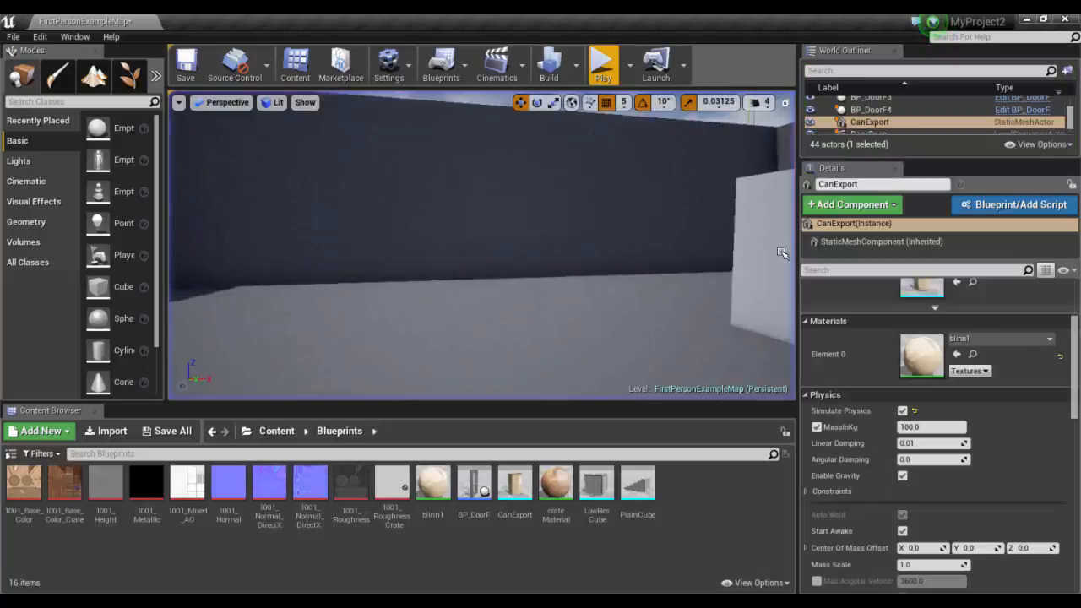
Step: Set the can's mass to 5000 kg and play-test walking up to it and backing away
{"action": "left_click", "coordinate": [900, 426]}
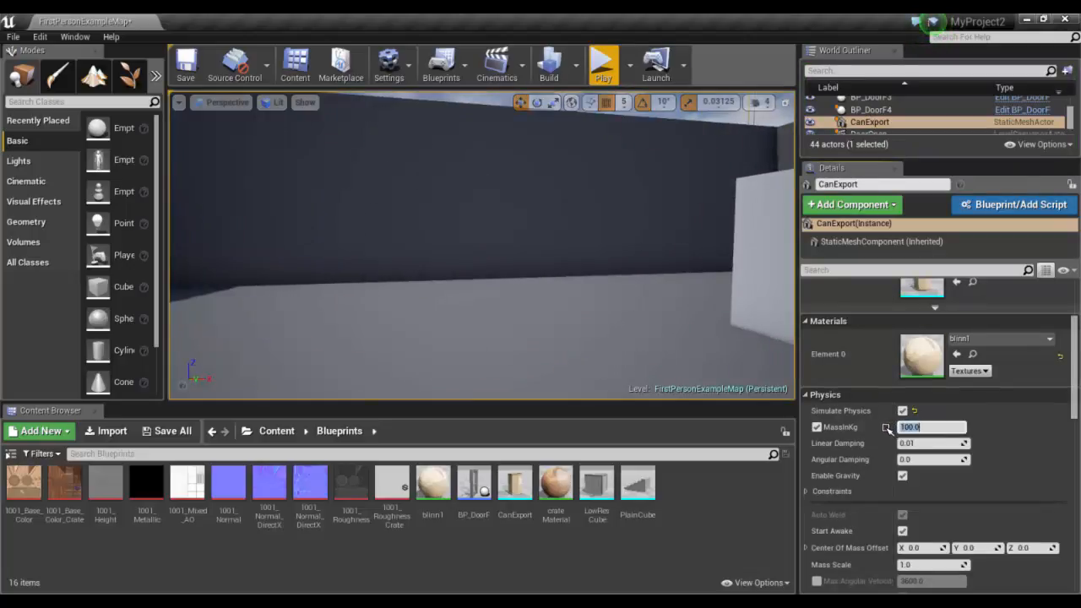
{"action": "left_click", "coordinate": [603, 63]}
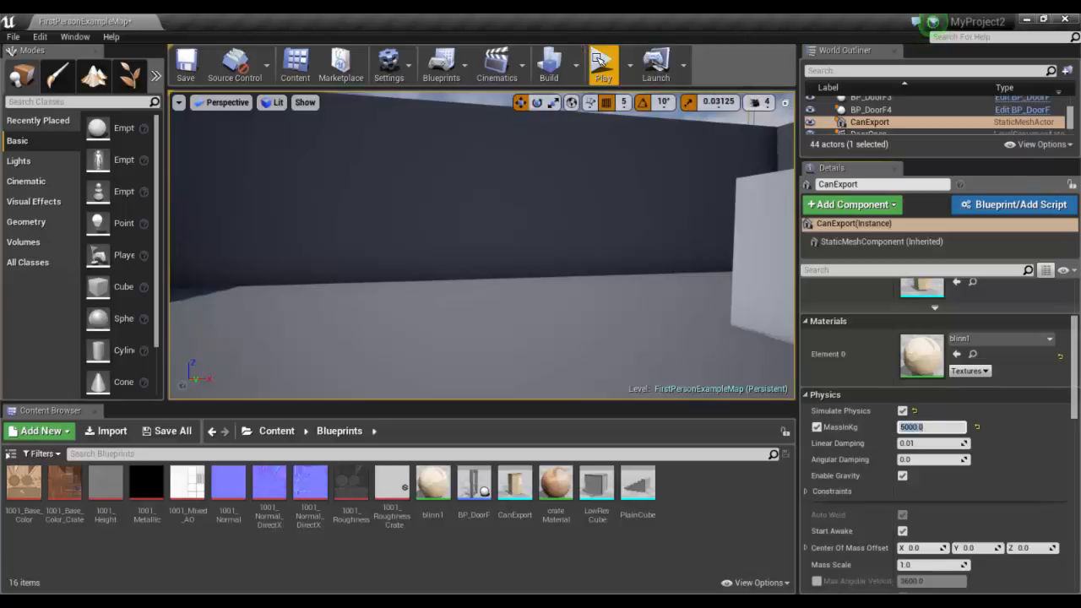
{"action": "key", "text": "w"}
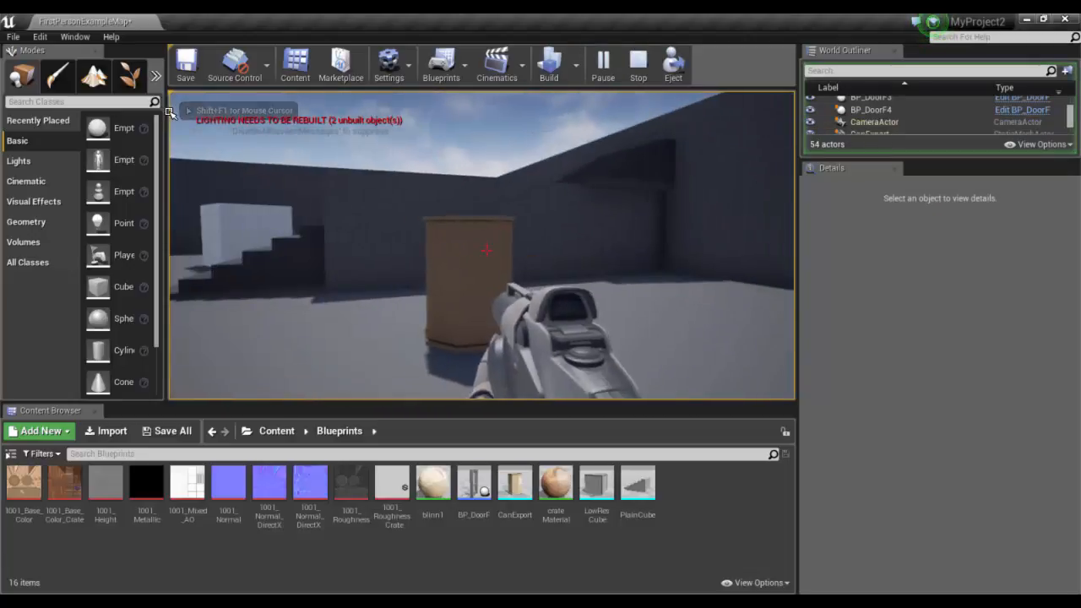
{"action": "key", "text": "w"}
{"action": "key", "text": "s"}
{"action": "key", "text": "Escape"}
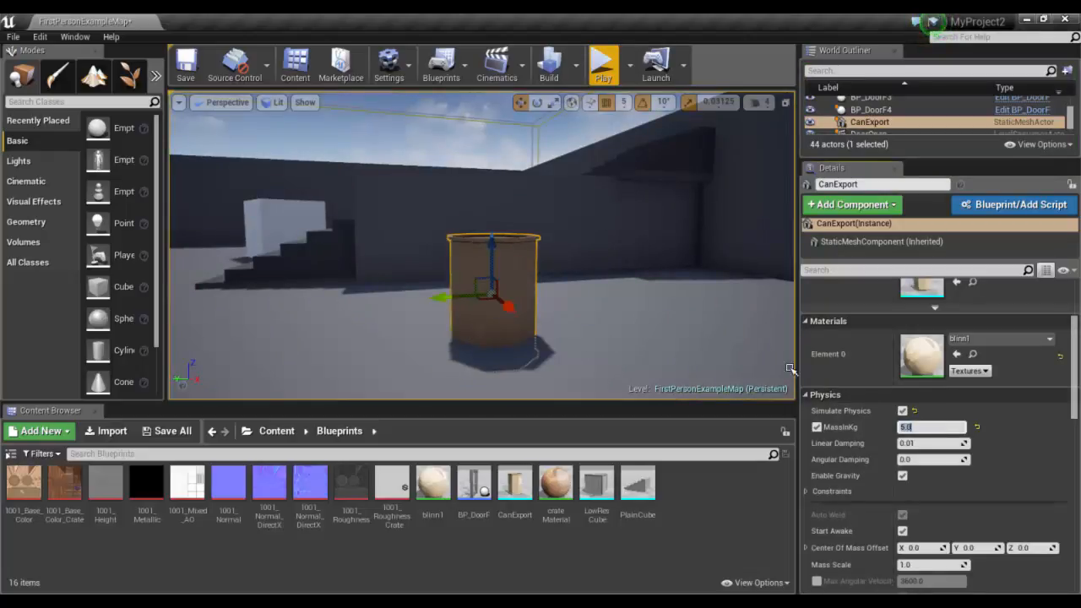
Step: Play-test the level with the can's mass at 5 kg, and end the test
{"action": "left_click", "coordinate": [606, 59]}
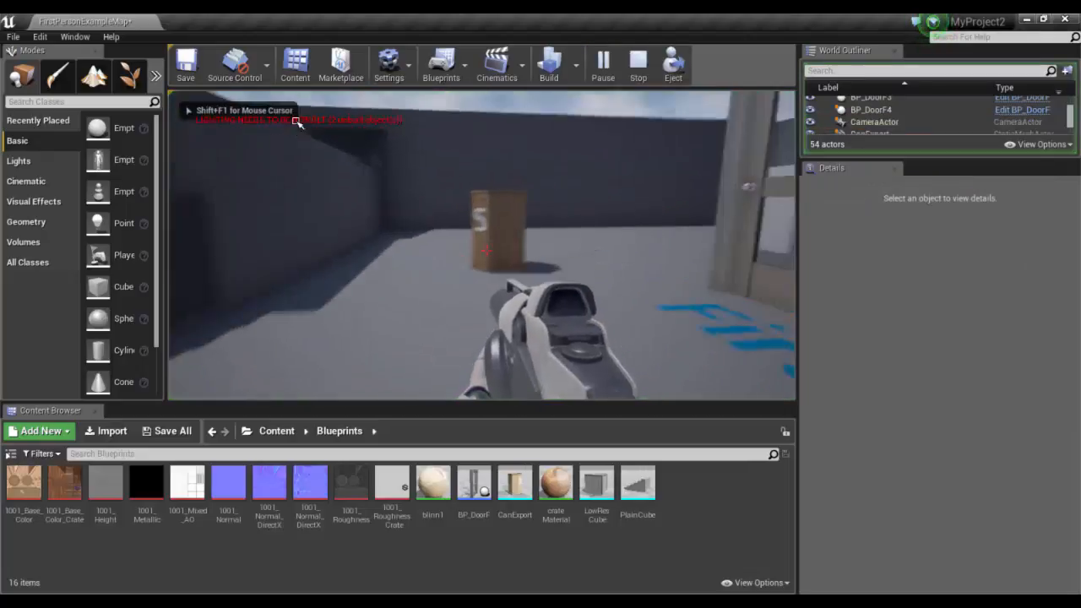
{"action": "left_click", "coordinate": [300, 139]}
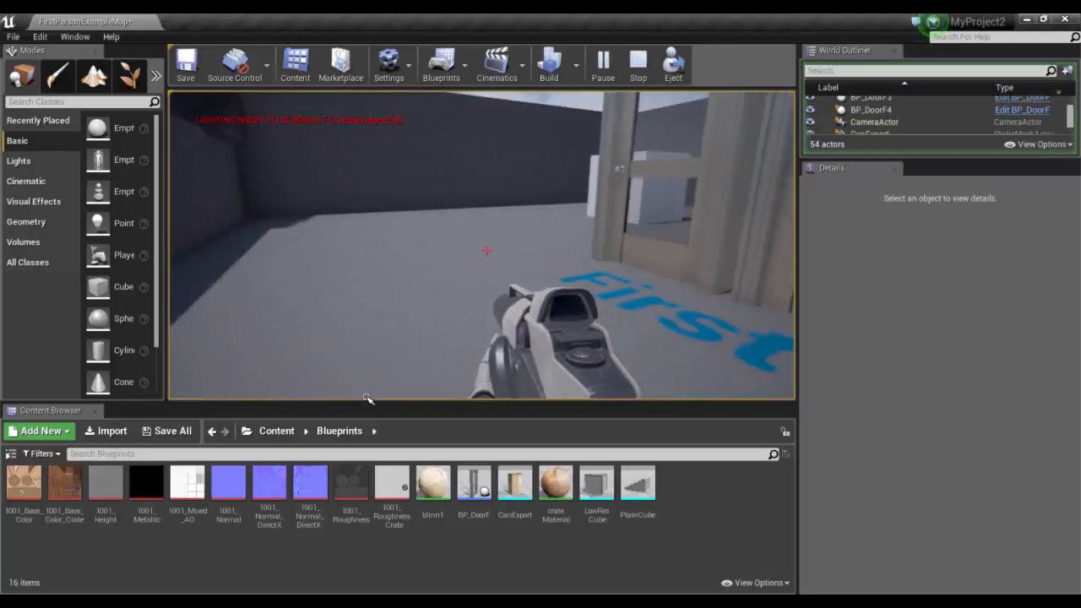
{"action": "key", "text": "Escape"}
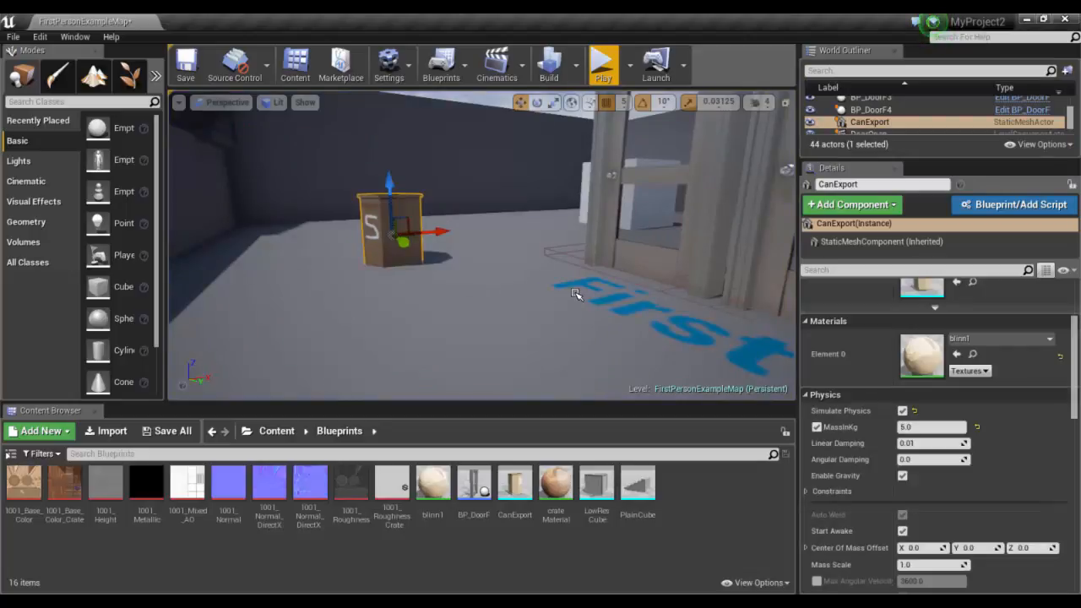
Step: Raise the can slightly above the floor and set the scale snap size to 1
{"action": "left_click_drag", "start_coordinate": [576, 293], "coordinate": [499, 253], "text": "alt"}
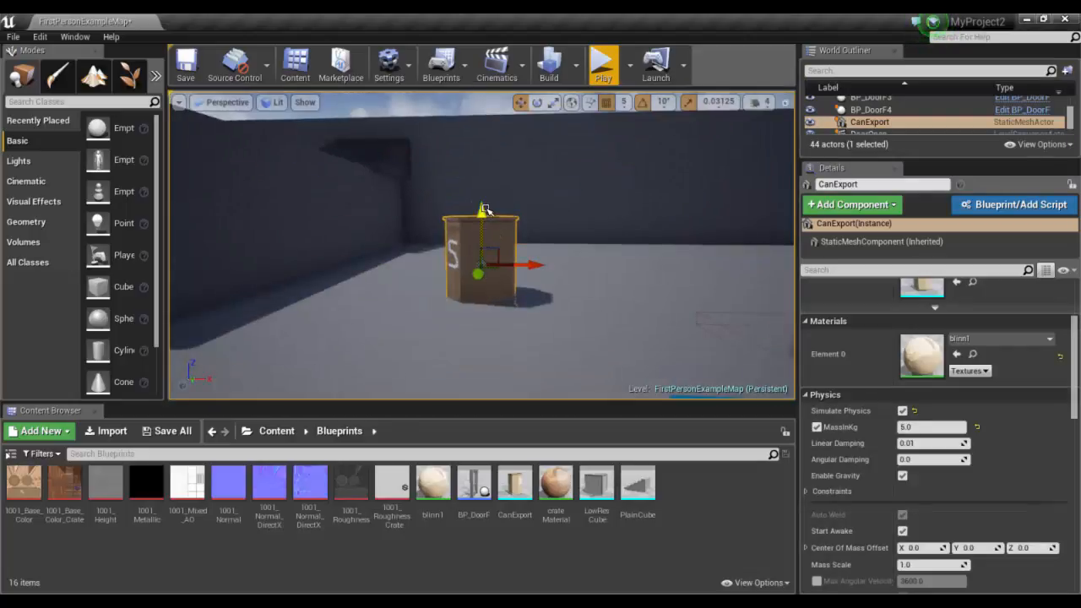
{"action": "left_click_drag", "start_coordinate": [486, 209], "coordinate": [481, 190]}
{"action": "left_click_drag", "start_coordinate": [586, 195], "coordinate": [583, 212], "text": "alt"}
{"action": "left_click", "coordinate": [717, 102]}
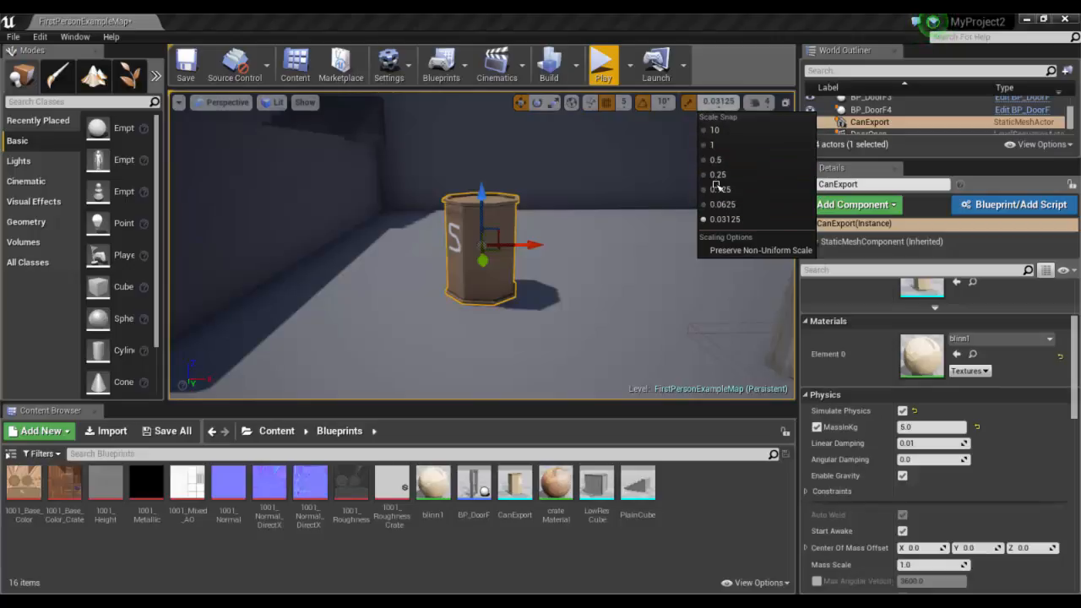
{"action": "left_click", "coordinate": [708, 146]}
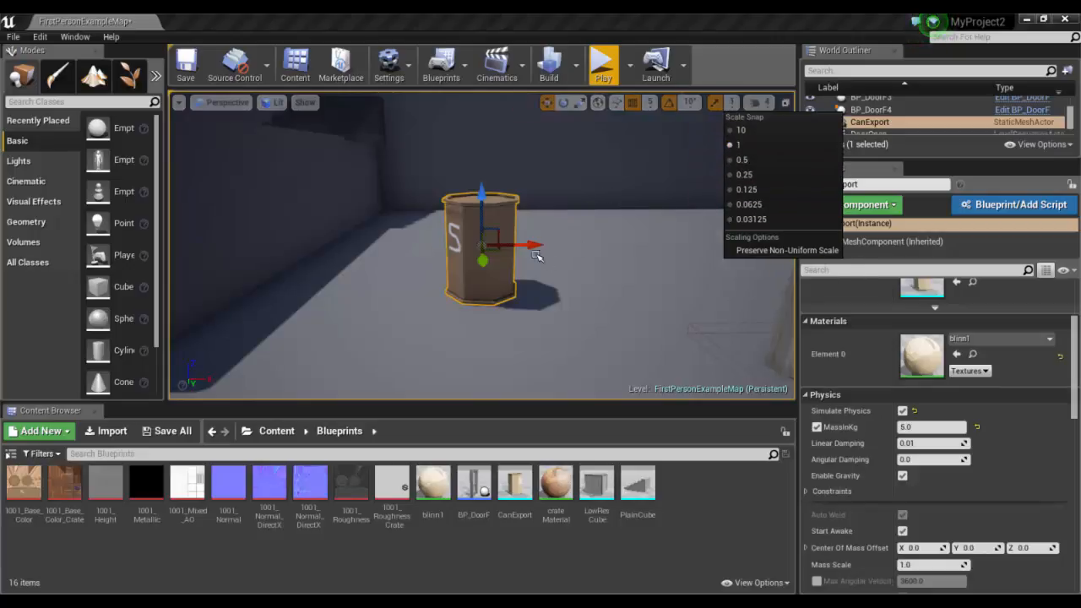
Step: Shift the can slightly along the X axis and farther back across the floor toward the rear wall
{"action": "mouse_move", "coordinate": [534, 243]}
{"action": "left_mouse_down"}
{"action": "mouse_move", "coordinate": [702, 240]}
{"action": "mouse_move", "coordinate": [499, 237]}
{"action": "mouse_move", "coordinate": [549, 239]}
{"action": "left_mouse_up"}
{"action": "left_click", "coordinate": [732, 102]}
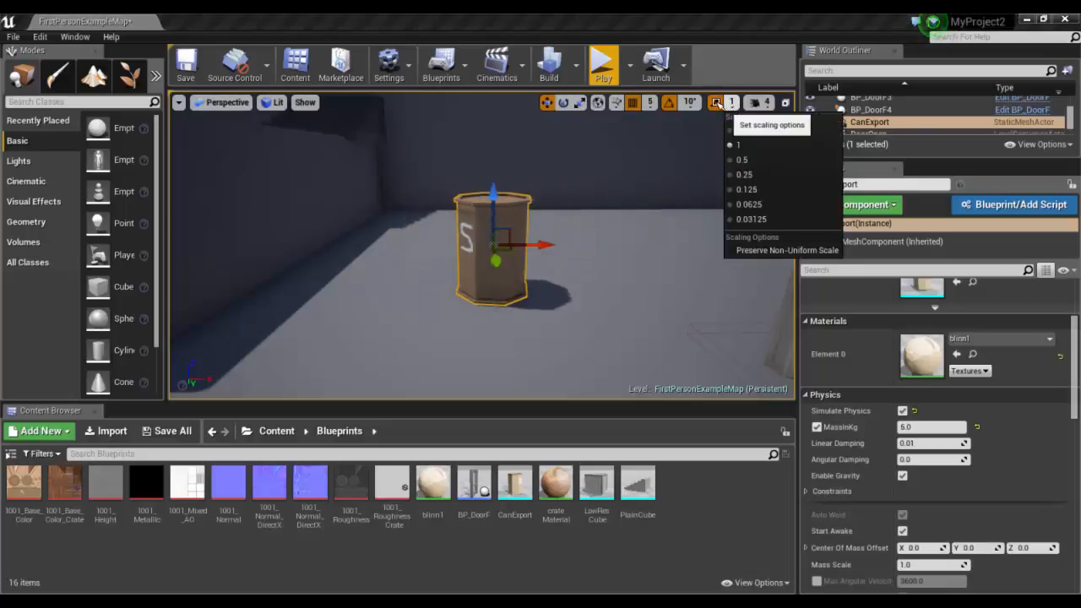
{"action": "left_click", "coordinate": [716, 102]}
{"action": "left_click_drag", "start_coordinate": [591, 247], "coordinate": [495, 233]}
{"action": "left_click", "coordinate": [717, 103]}
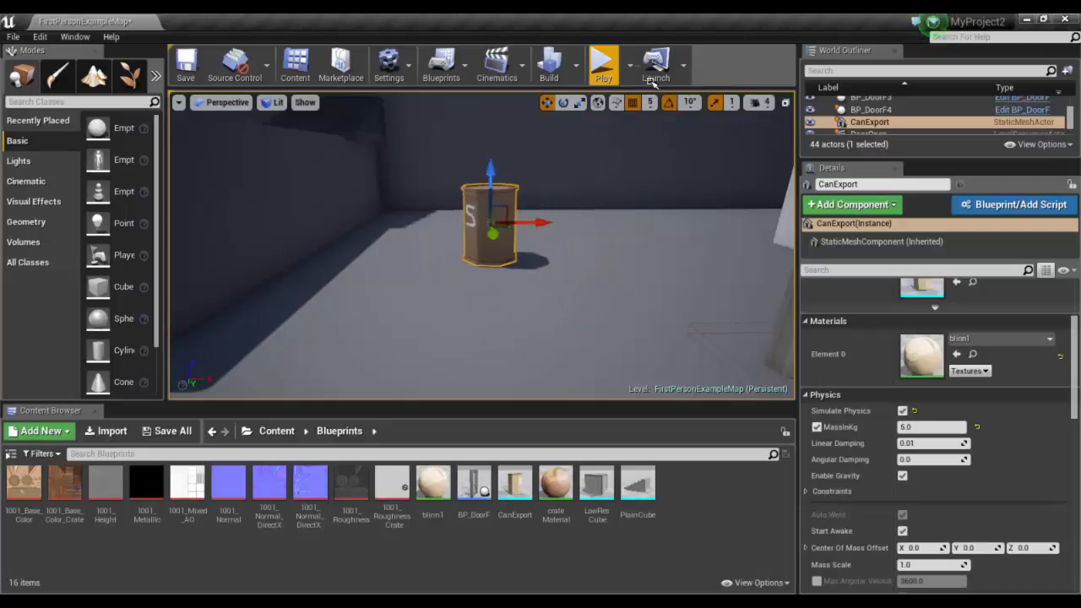
Step: Build all levels with SwarmAgent allowed through the firewall, and cancel the lighting build
{"action": "left_click", "coordinate": [575, 63]}
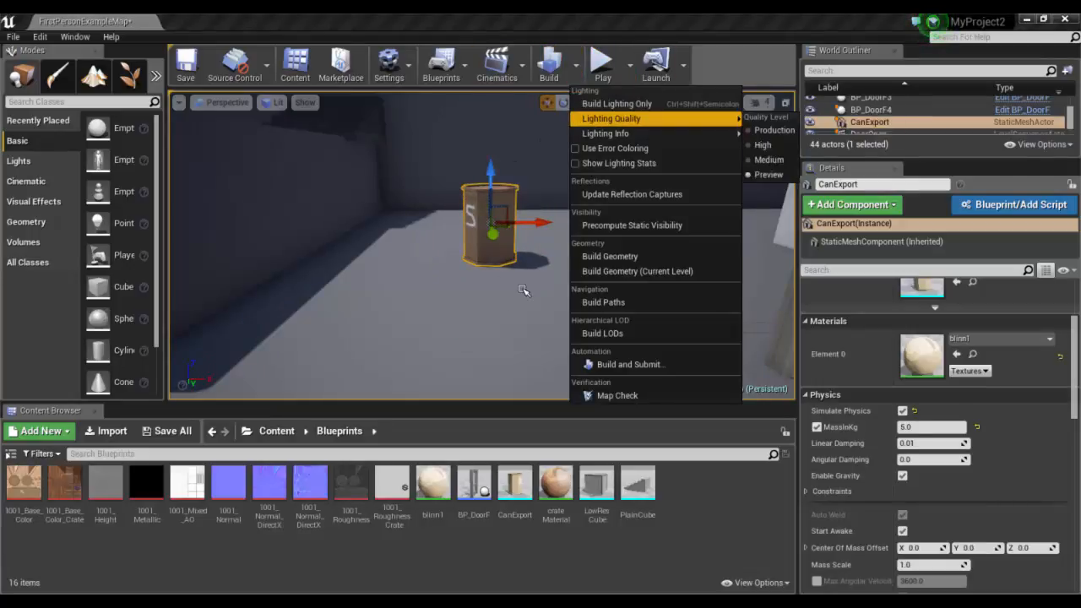
{"action": "left_click_drag", "start_coordinate": [529, 175], "coordinate": [535, 207], "text": "alt"}
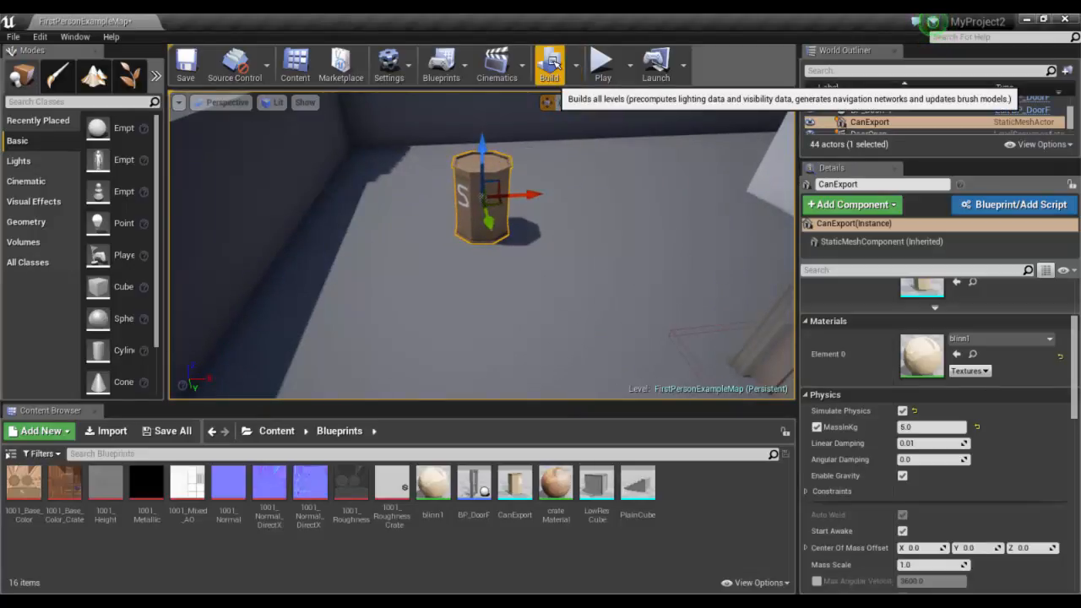
{"action": "left_click", "coordinate": [550, 65]}
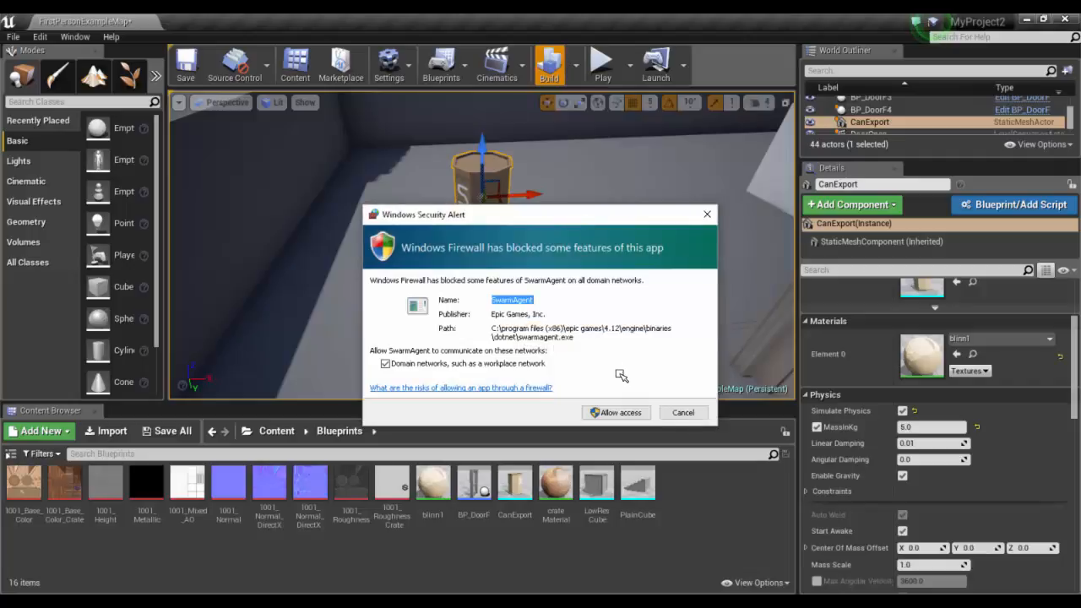
{"action": "left_click", "coordinate": [617, 414]}
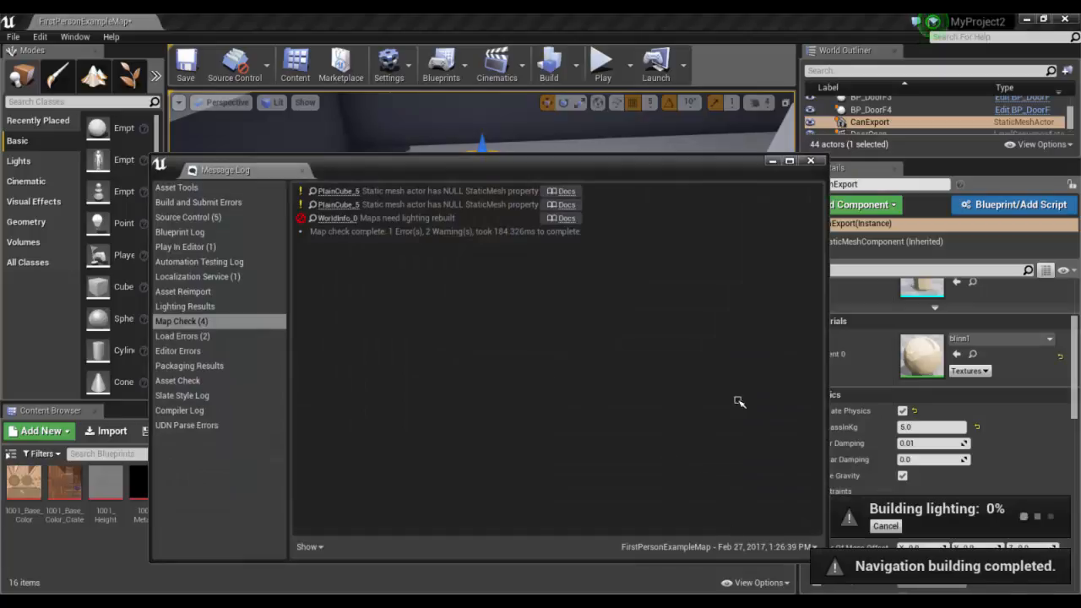
{"action": "left_click", "coordinate": [813, 161]}
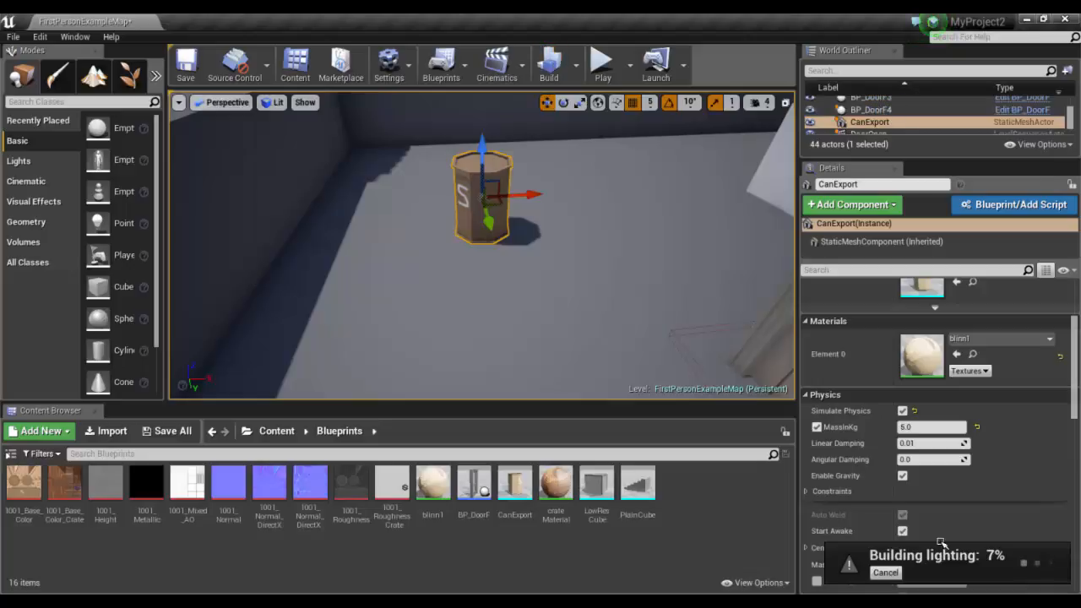
{"action": "left_click", "coordinate": [887, 573]}
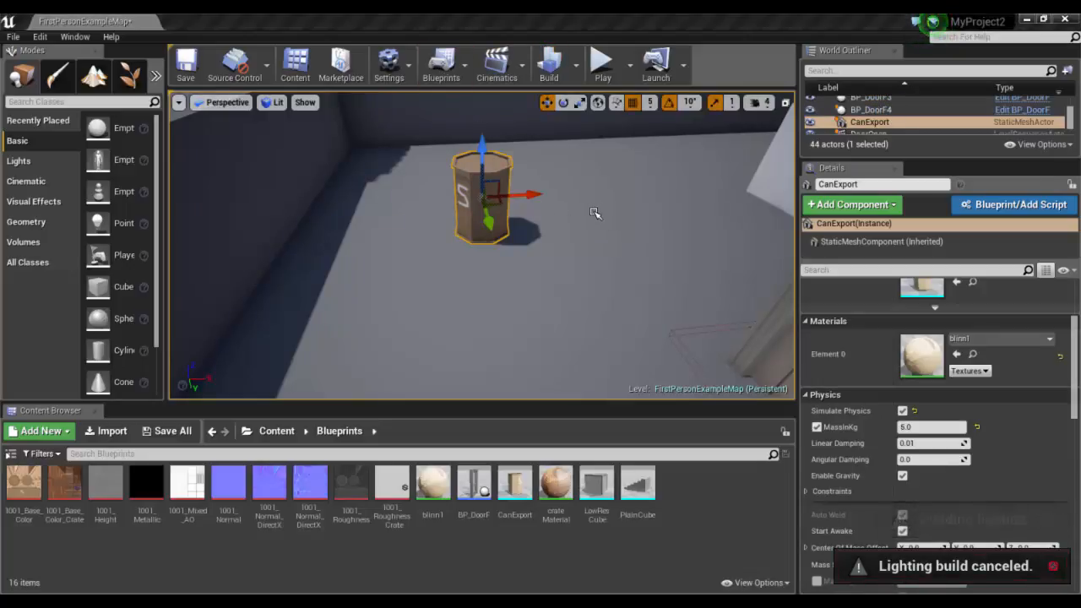
Step: Frame the selected can and examine its shape and texture up close
{"action": "key", "text": "f"}
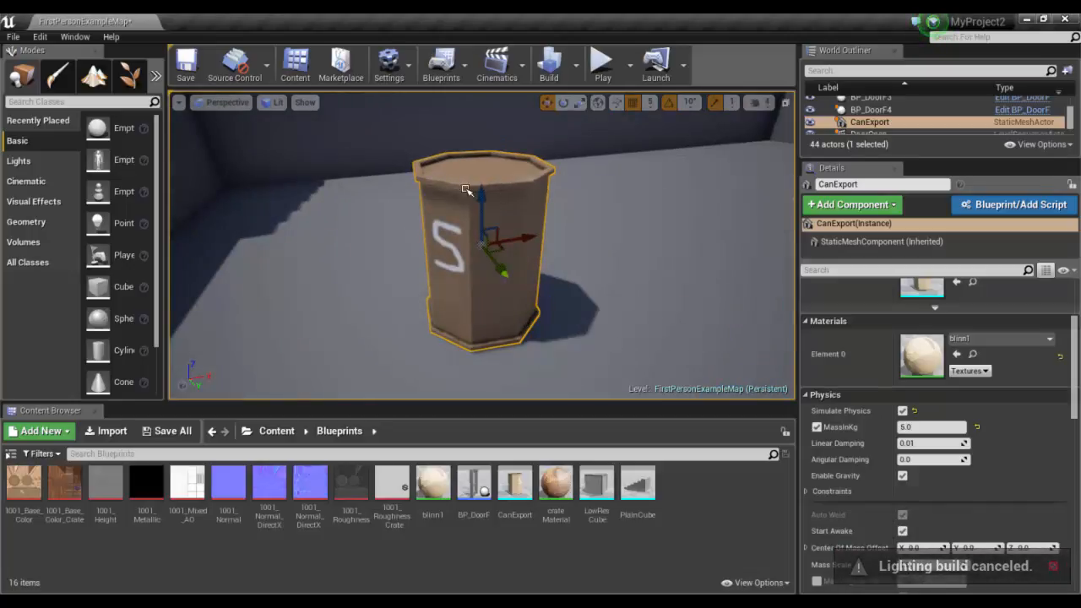
{"action": "left_click_drag", "start_coordinate": [465, 189], "coordinate": [641, 117], "text": "alt"}
{"action": "scroll", "coordinate": [520, 217], "scroll_direction": "up", "scroll_amount": 5}
{"action": "scroll", "coordinate": [521, 217], "scroll_direction": "down", "scroll_amount": 5}
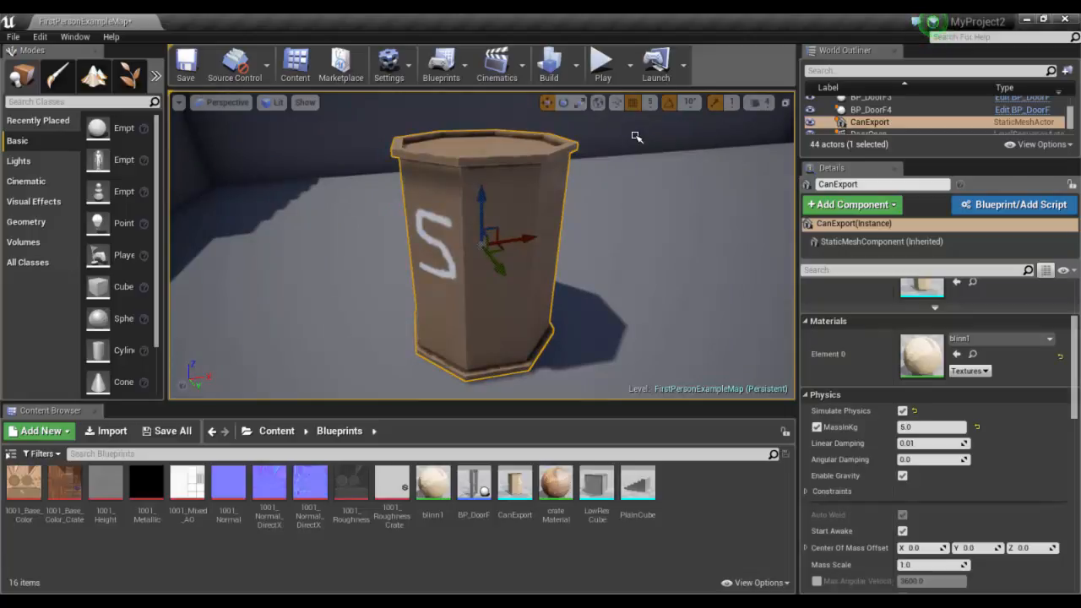
Step: Switch to Autodesk Maya and examine the checker-textured low-res cube from another angle and farther away
{"action": "key", "text": "alt+Tab"}
{"action": "key", "text": "alt+Tab"}
{"action": "key", "text": "alt+Tab"}
{"action": "key", "text": "alt+Tab"}
{"action": "key", "text": "alt+Tab"}
{"action": "key", "text": "alt+Tab"}
{"action": "key", "text": "alt+Tab"}
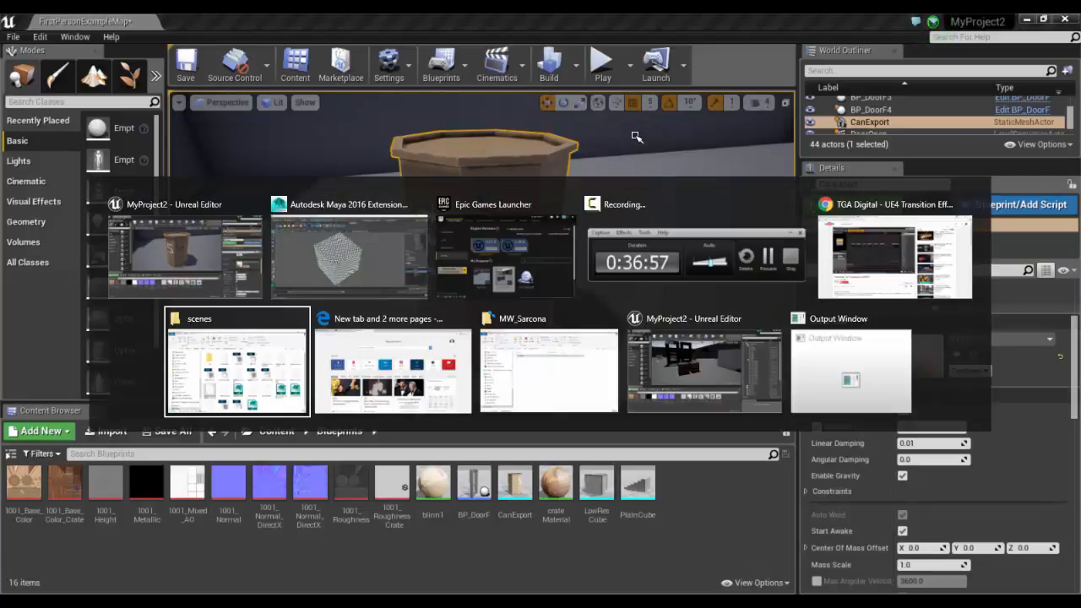
{"action": "key", "text": "shift+alt+Tab"}
{"action": "key", "text": "shift+alt+Tab"}
{"action": "key", "text": "shift+alt+Tab"}
{"action": "key", "text": "shift+alt+Tab"}
{"action": "key", "text": "shift+alt+Tab"}
{"action": "key", "text": "shift+alt+Tab"}
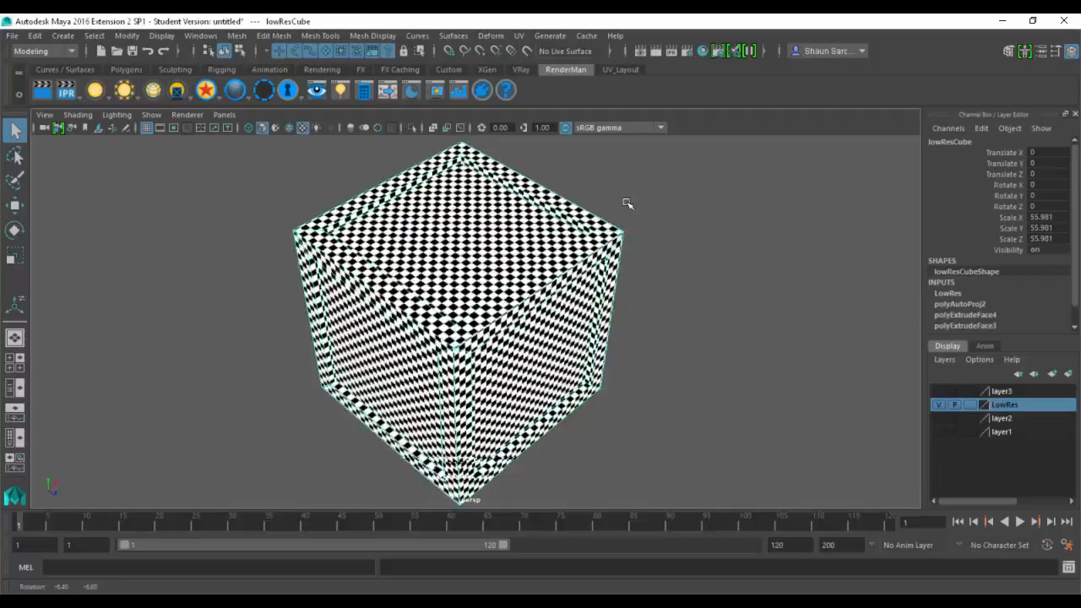
{"action": "left_click_drag", "start_coordinate": [627, 203], "coordinate": [650, 160], "text": "alt"}
{"action": "scroll", "coordinate": [540, 228], "scroll_direction": "down", "scroll_amount": 4}
{"action": "left_click_drag", "start_coordinate": [528, 224], "coordinate": [484, 288], "text": "alt"}
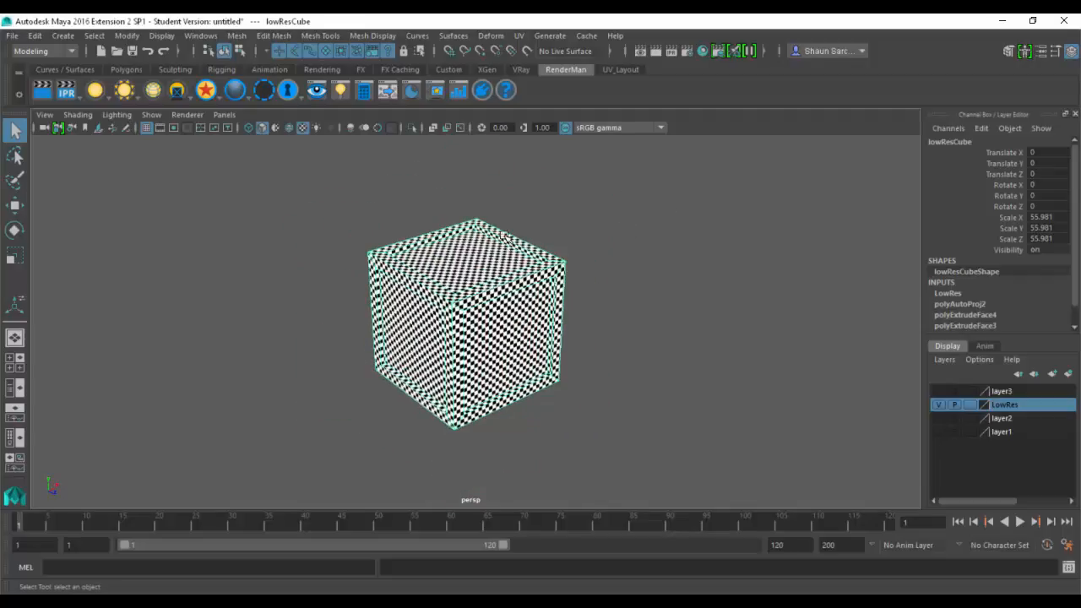
Step: Switch back to MyProject2 in Unreal Editor and view the can from higher up
{"action": "key", "text": "alt+Tab"}
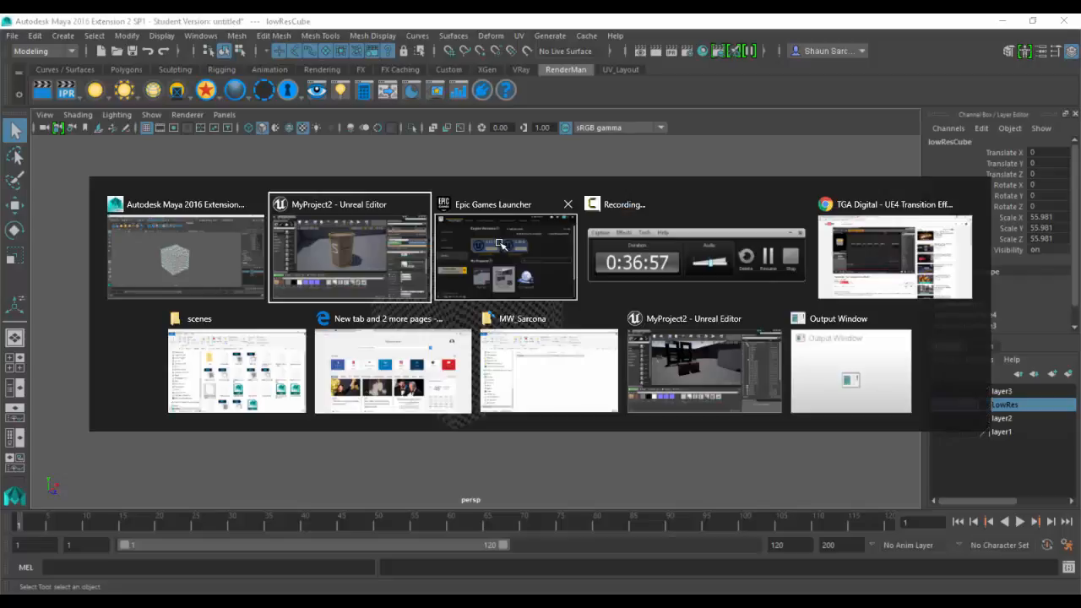
{"action": "key", "text": "alt+Tab"}
{"action": "key", "text": "alt+Tab"}
{"action": "key", "text": "alt+Tab"}
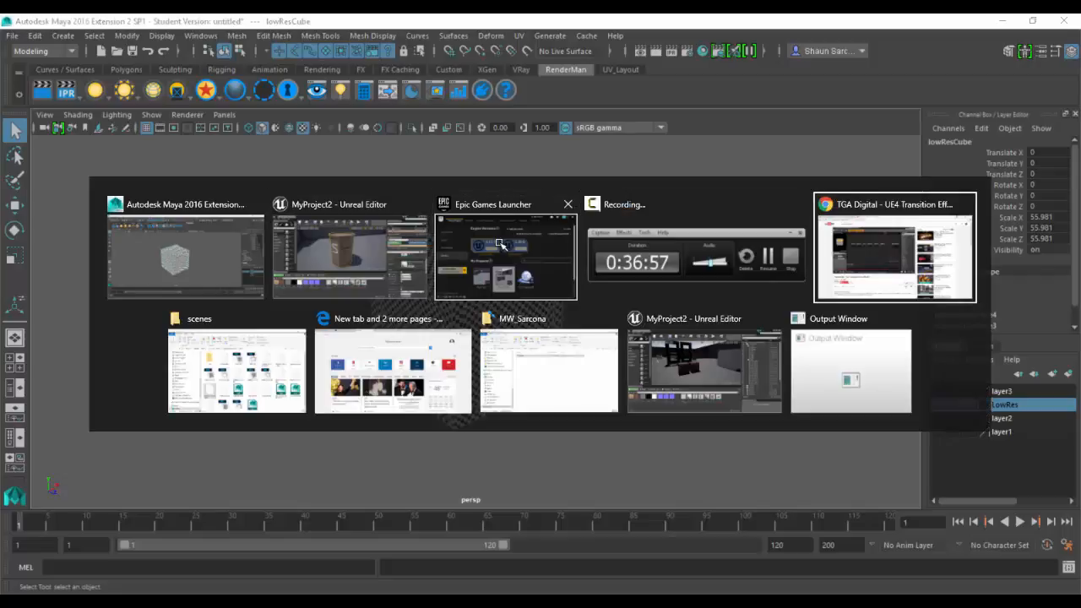
{"action": "key", "text": "alt+shift+Tab"}
{"action": "key", "text": "alt+shift+Tab"}
{"action": "key", "text": "alt+shift+Tab"}
{"action": "left_click_drag", "start_coordinate": [642, 222], "coordinate": [606, 210], "text": "alt"}
{"action": "right_click_drag", "start_coordinate": [606, 211], "coordinate": [516, 184], "text": "alt"}
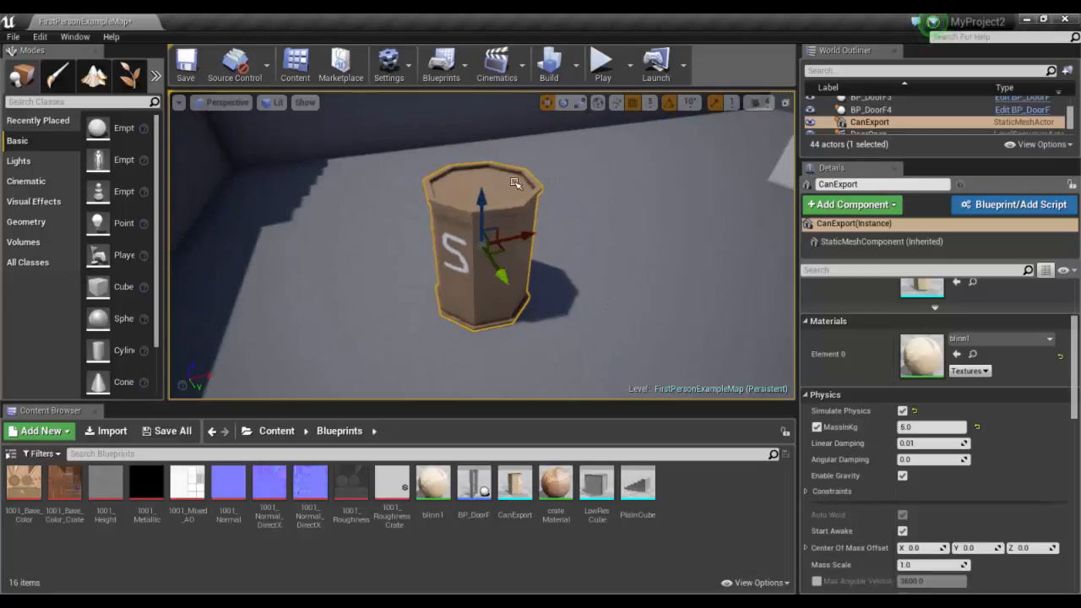
Step: Try to save the level, then stop the save and dismiss the message log
{"action": "key", "text": "ctrl+s"}
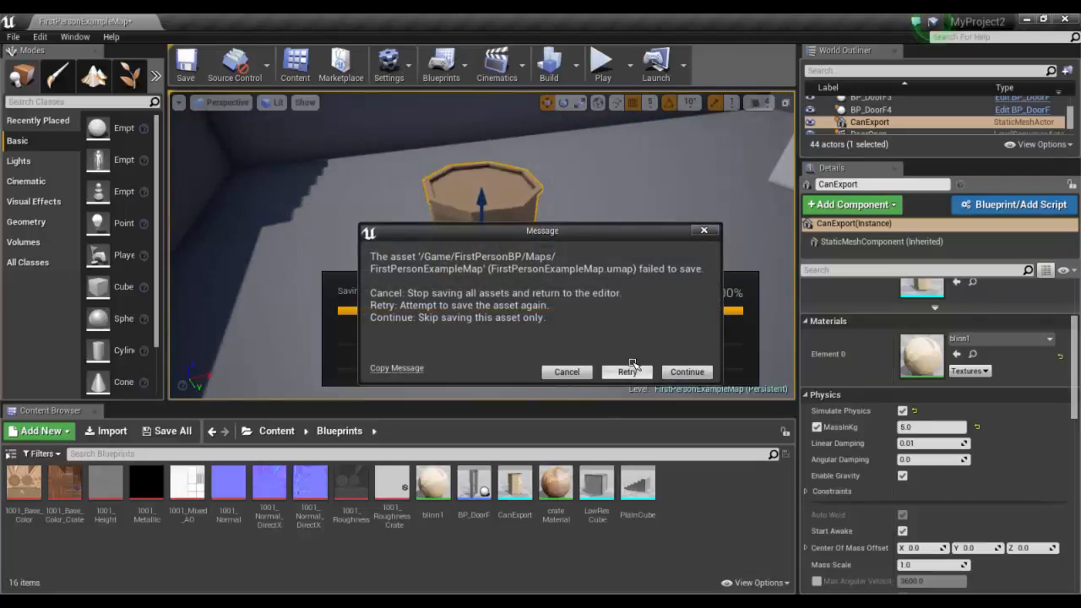
{"action": "left_click", "coordinate": [578, 369]}
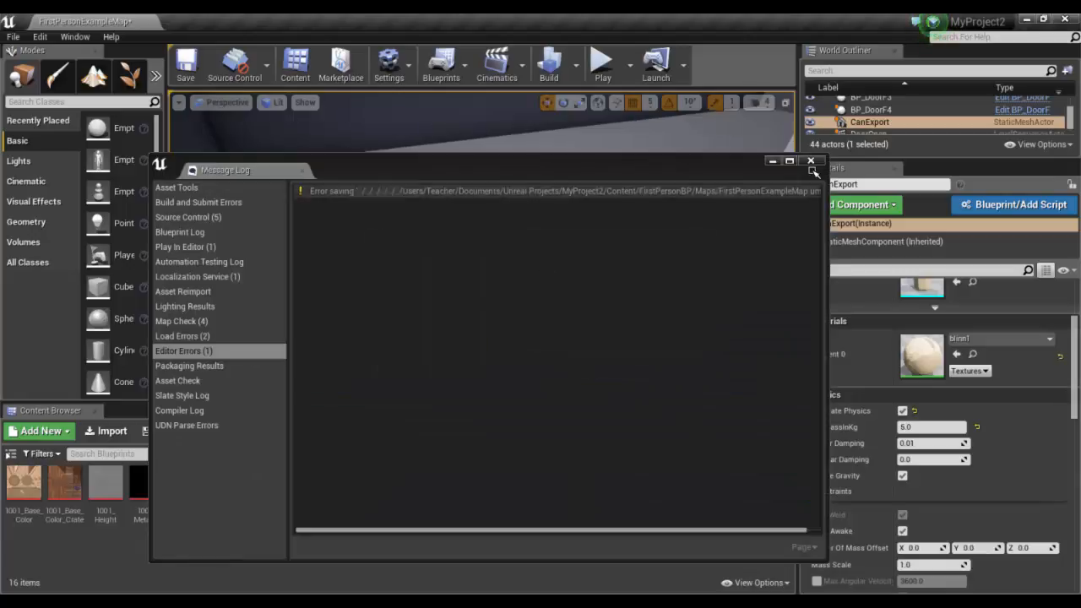
{"action": "left_click", "coordinate": [221, 169]}
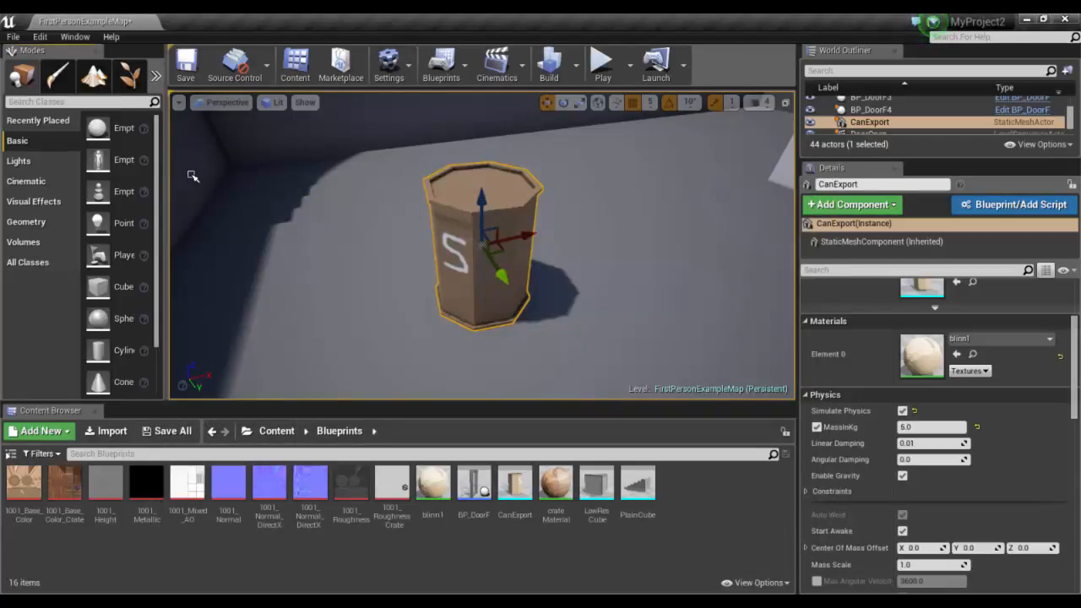
Step: Widen the list of placeable actors and add a point light near the wall behind the can
{"action": "left_click_drag", "start_coordinate": [167, 176], "coordinate": [230, 174]}
{"action": "left_click", "coordinate": [64, 166]}
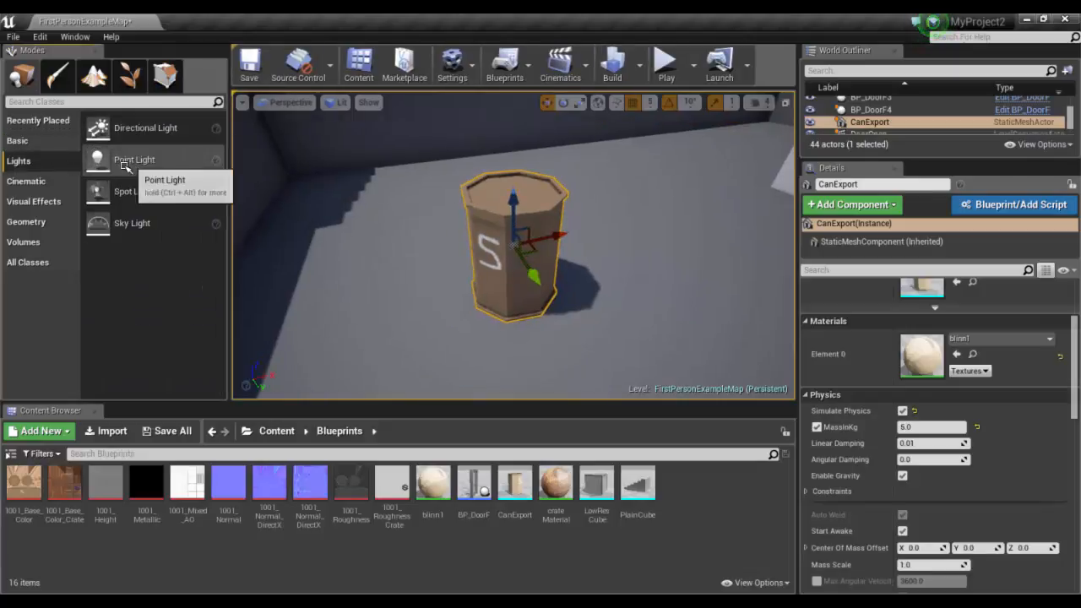
{"action": "left_click_drag", "start_coordinate": [125, 165], "coordinate": [311, 186]}
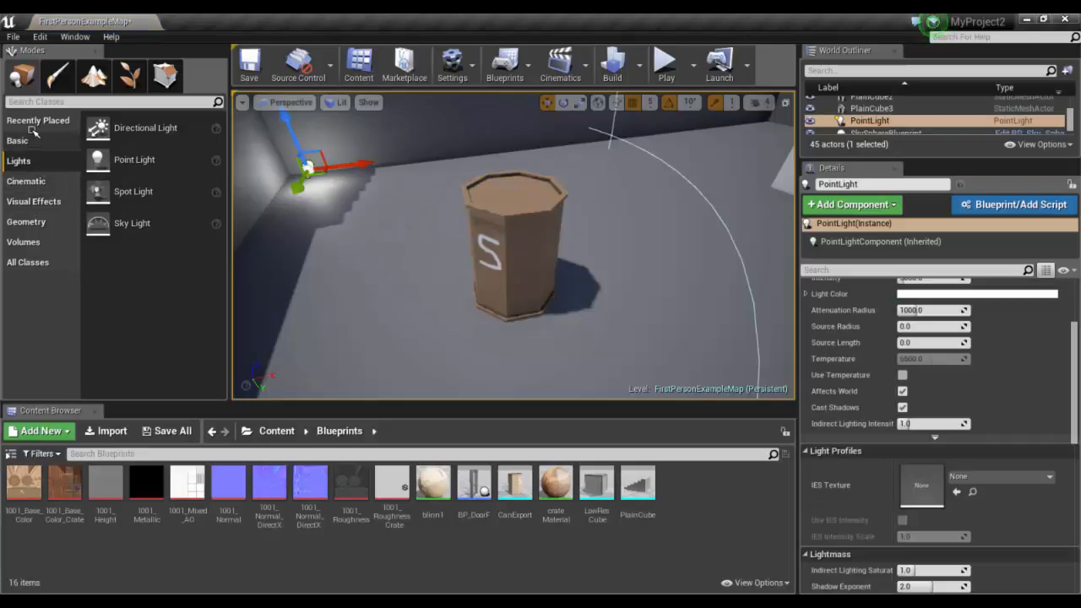
Step: Place a basic cube on the floor between the point light and the can
{"action": "left_click", "coordinate": [29, 142]}
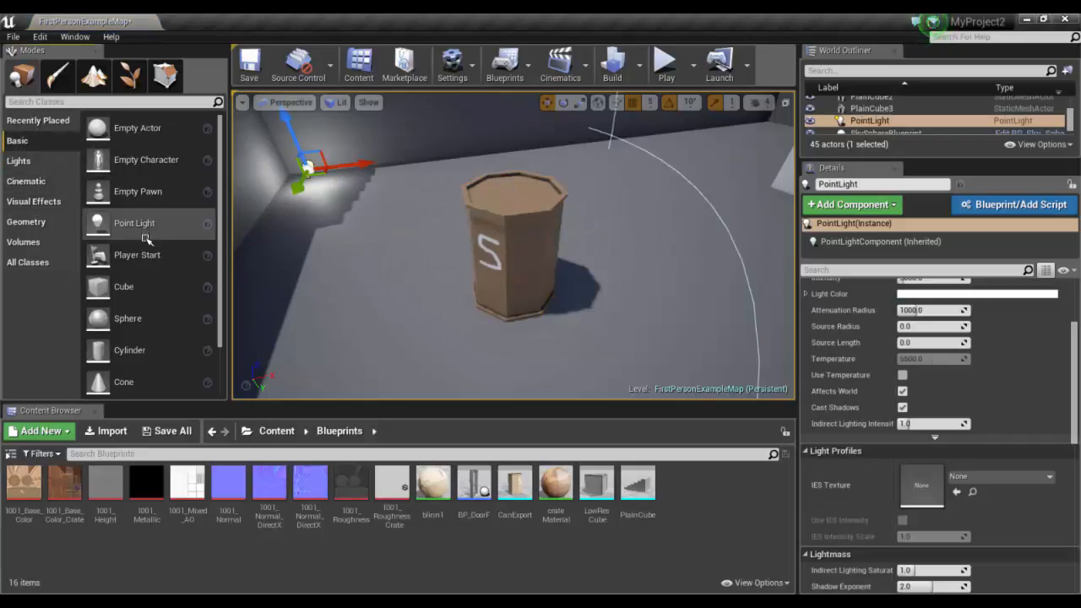
{"action": "left_click_drag", "start_coordinate": [177, 284], "coordinate": [370, 219]}
{"action": "scroll", "coordinate": [127, 321], "scroll_direction": "down", "scroll_amount": 2}
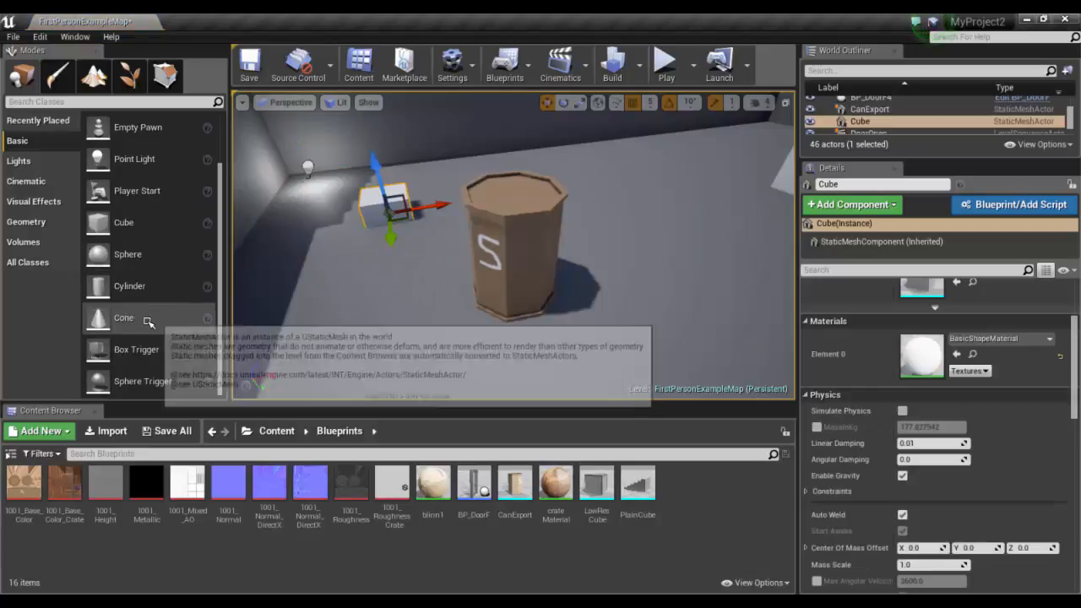
Step: Place an additive curved stair geometry brush in the level beside the can
{"action": "left_click", "coordinate": [67, 245]}
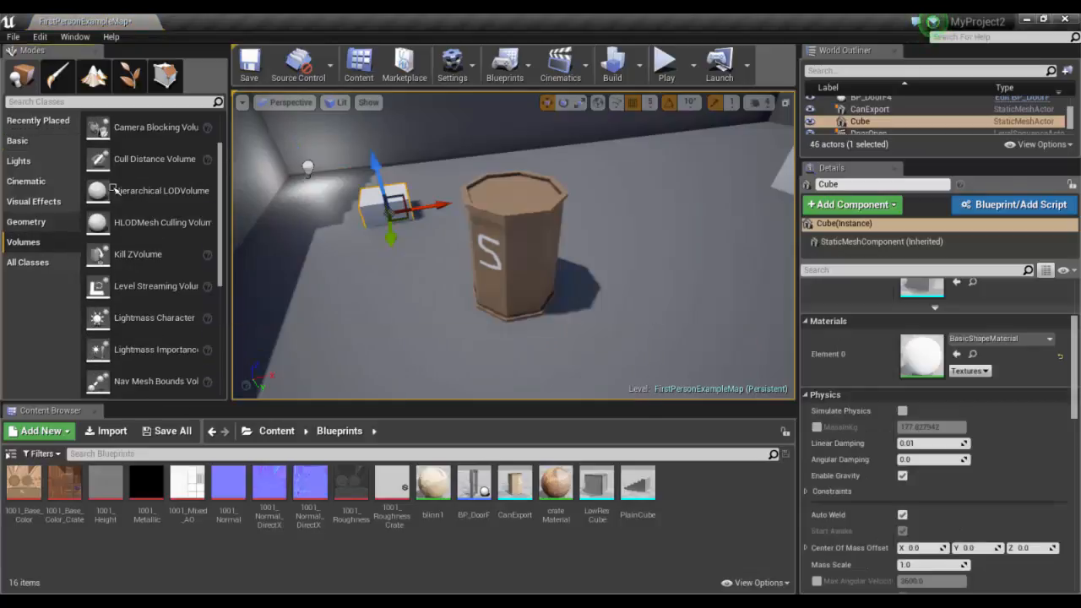
{"action": "left_click", "coordinate": [26, 222]}
{"action": "mouse_move", "coordinate": [127, 214]}
{"action": "left_mouse_down"}
{"action": "mouse_move", "coordinate": [194, 234]}
{"action": "mouse_move", "coordinate": [551, 184]}
{"action": "left_mouse_up"}
{"action": "scroll", "coordinate": [692, 225], "scroll_direction": "down", "scroll_amount": 6}
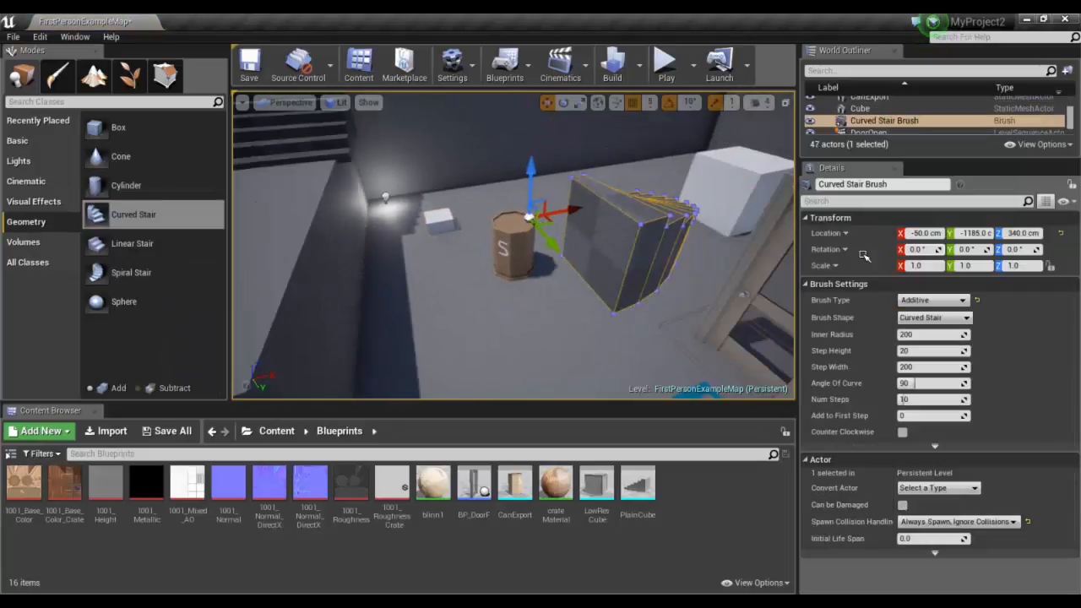
Step: Lower the curved stair brush toward the floor to a Z location of 180 cm
{"action": "mouse_move", "coordinate": [694, 237]}
{"action": "left_mouse_down", "text": "alt"}
{"action": "mouse_move", "coordinate": [424, 234]}
{"action": "mouse_move", "coordinate": [315, 205]}
{"action": "mouse_move", "coordinate": [365, 228]}
{"action": "left_mouse_up", "text": "alt"}
{"action": "left_click_drag", "start_coordinate": [604, 226], "coordinate": [194, 203], "text": "alt"}
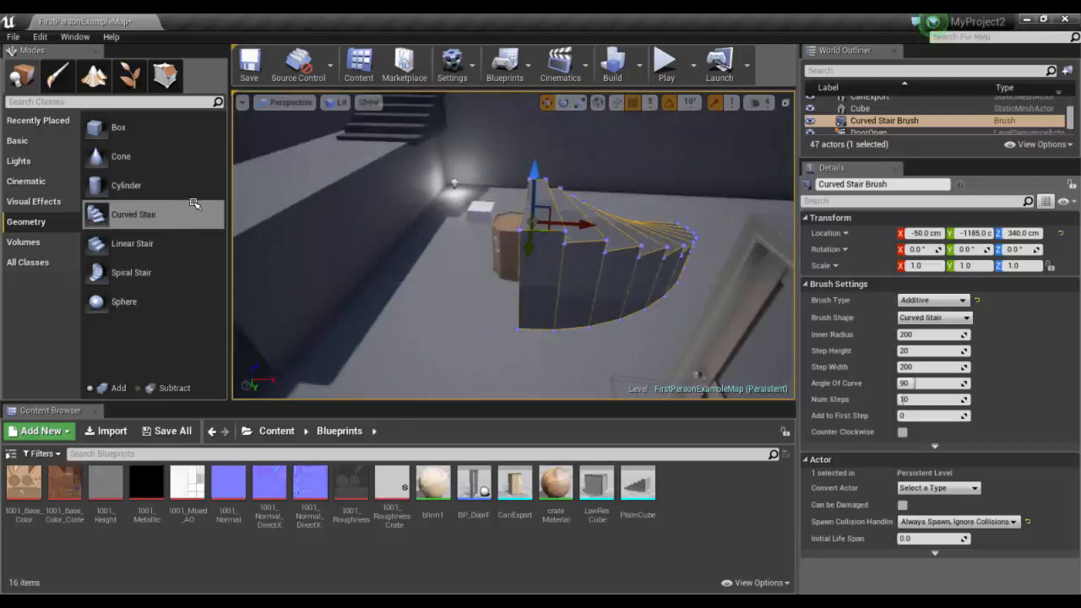
{"action": "left_click_drag", "start_coordinate": [550, 254], "coordinate": [97, 327], "text": "alt"}
{"action": "middle_click_drag", "start_coordinate": [97, 327], "coordinate": [317, 296]}
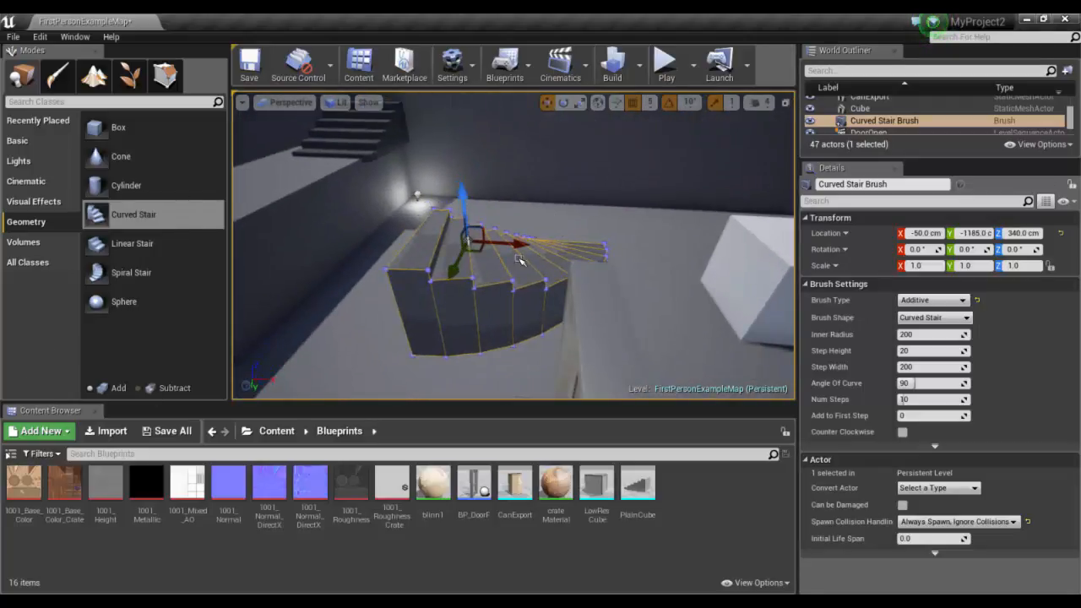
{"action": "left_click_drag", "start_coordinate": [520, 260], "coordinate": [552, 206], "text": "alt"}
{"action": "mouse_move", "coordinate": [470, 198]}
{"action": "left_mouse_down"}
{"action": "mouse_move", "coordinate": [475, 251]}
{"action": "mouse_move", "coordinate": [430, 299]}
{"action": "mouse_move", "coordinate": [598, 231]}
{"action": "left_mouse_up"}
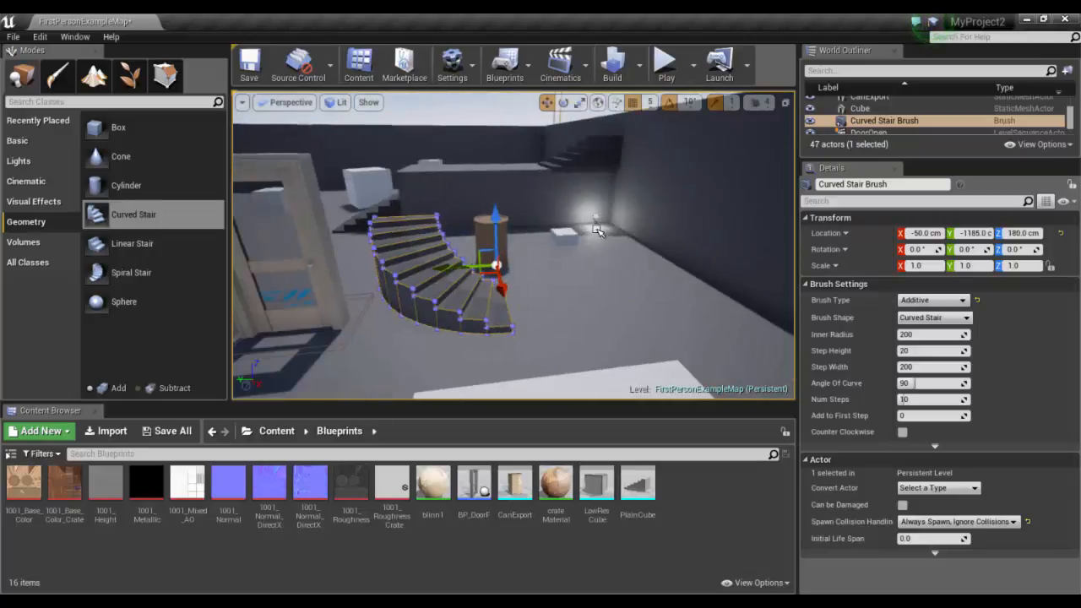
Step: Examine the placeable volumes and the options of the landscape, mesh paint and foliage modes
{"action": "left_click", "coordinate": [24, 242]}
{"action": "scroll", "coordinate": [165, 262], "scroll_direction": "down", "scroll_amount": 5}
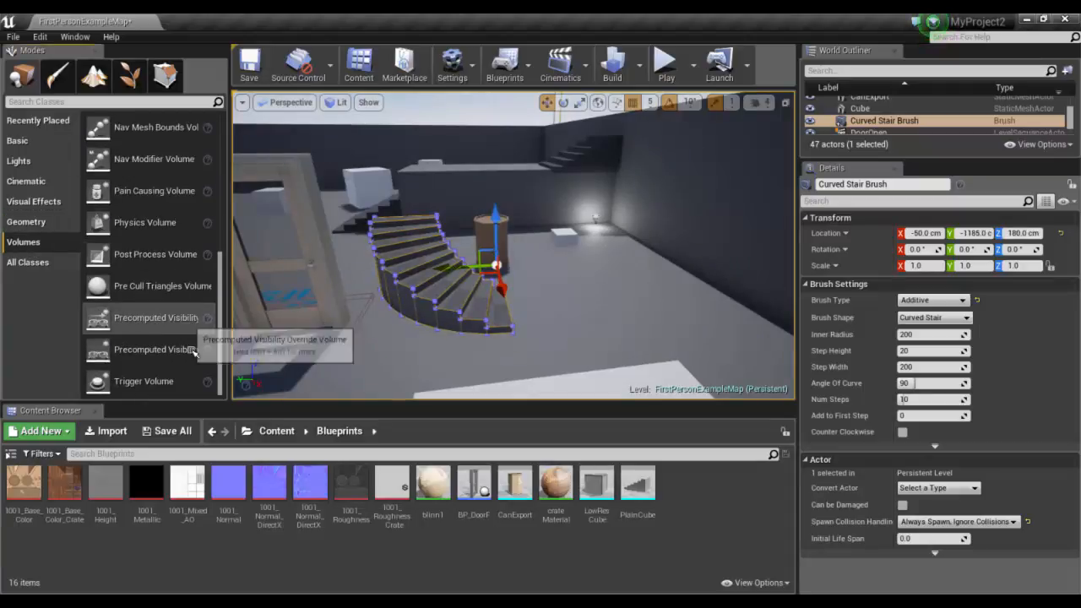
{"action": "left_click", "coordinate": [89, 78]}
{"action": "left_click", "coordinate": [125, 79]}
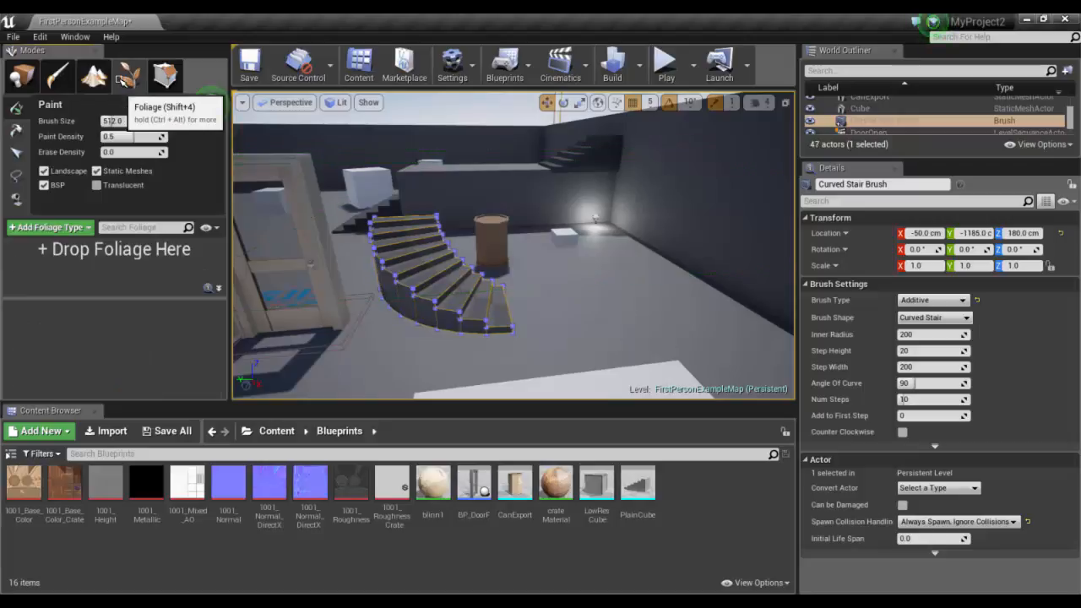
{"action": "left_click", "coordinate": [58, 76]}
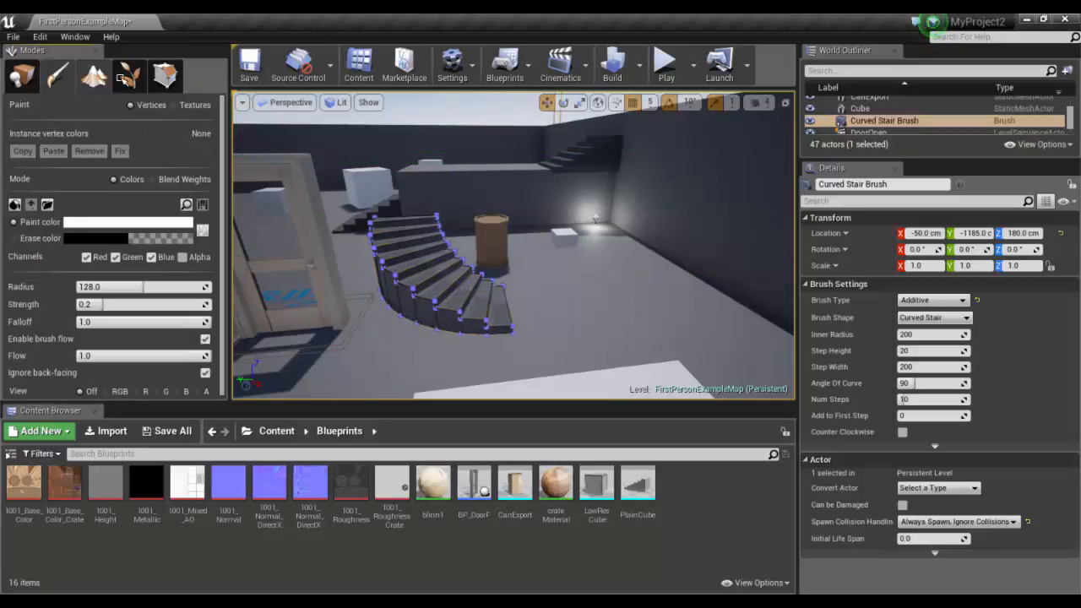
{"action": "left_click", "coordinate": [129, 78]}
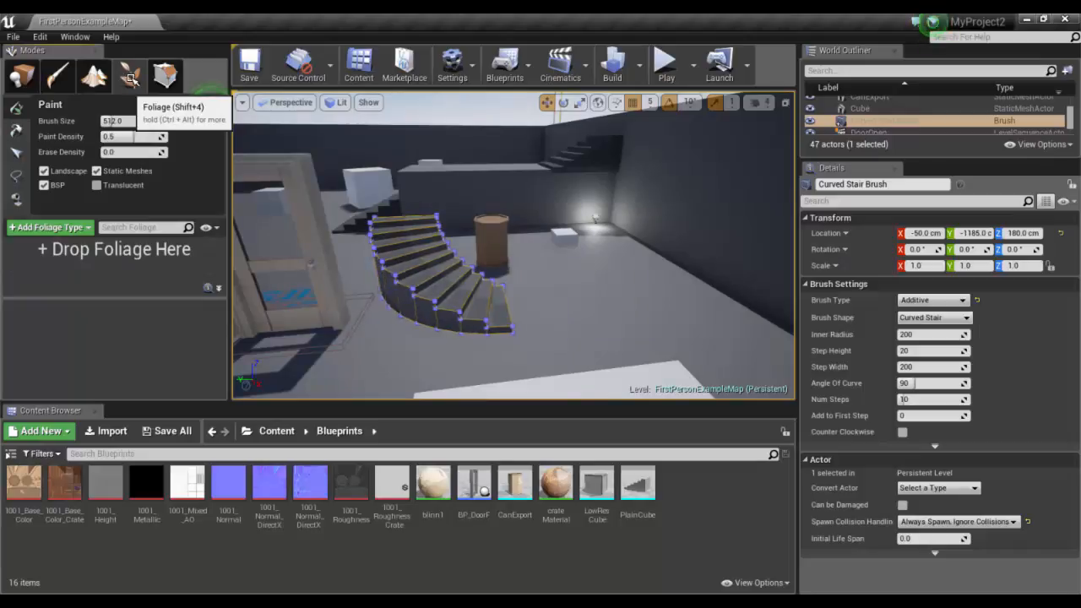
{"action": "left_click", "coordinate": [82, 229]}
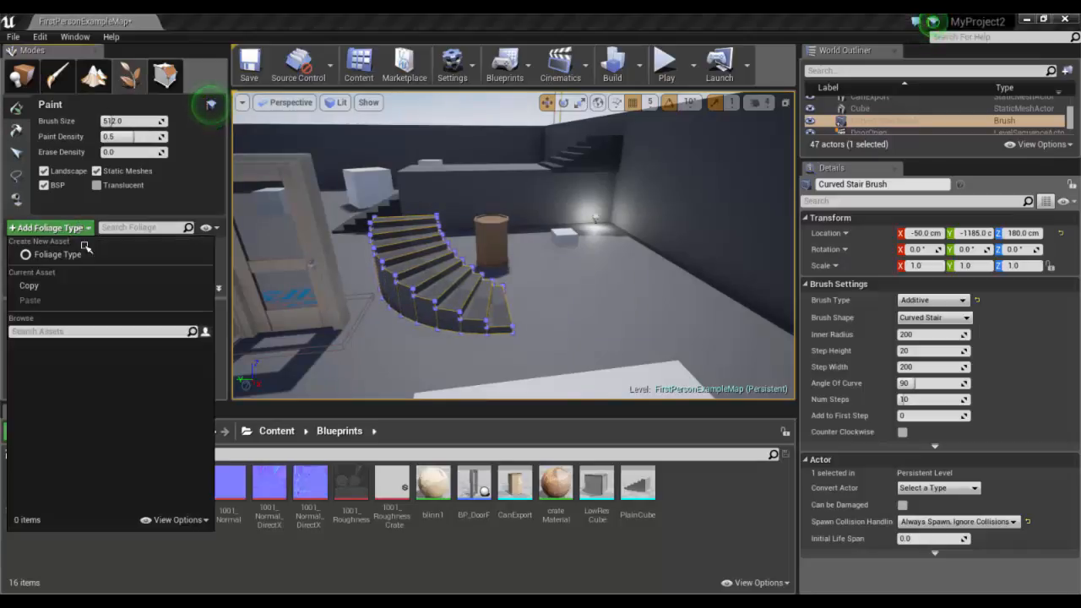
{"action": "left_click", "coordinate": [105, 254]}
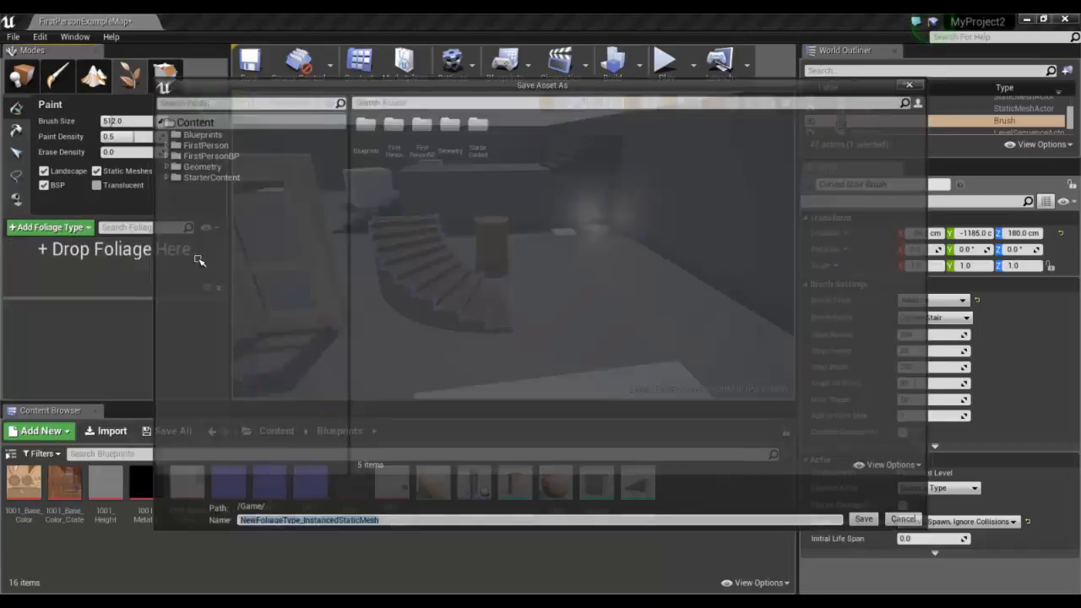
{"action": "left_click", "coordinate": [907, 522]}
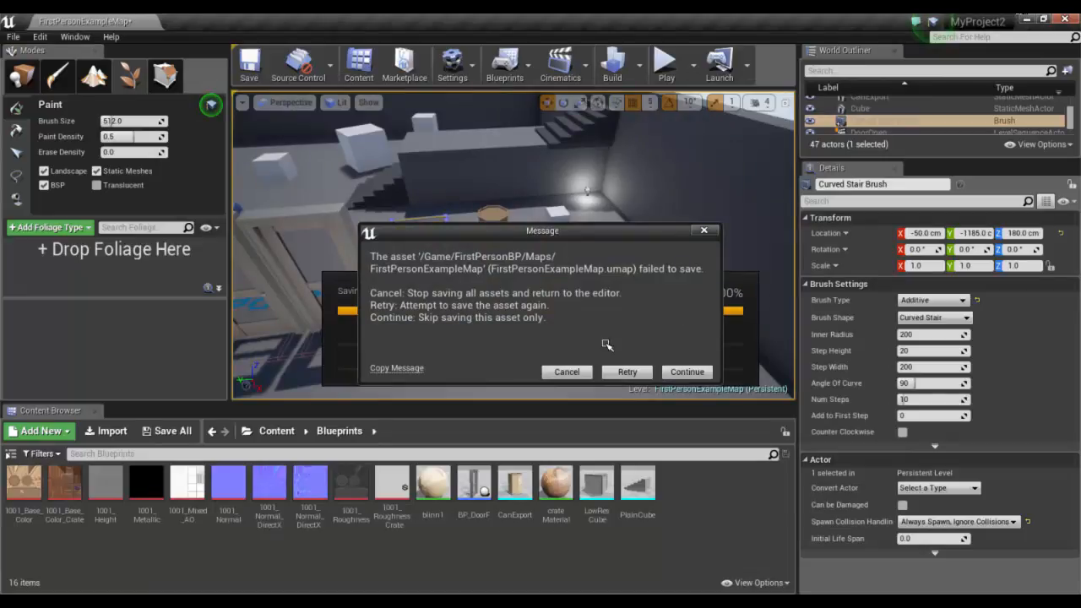
Step: Retry saving the FirstPersonExampleMap level, skip that asset and dismiss the save report
{"action": "left_click", "coordinate": [622, 371]}
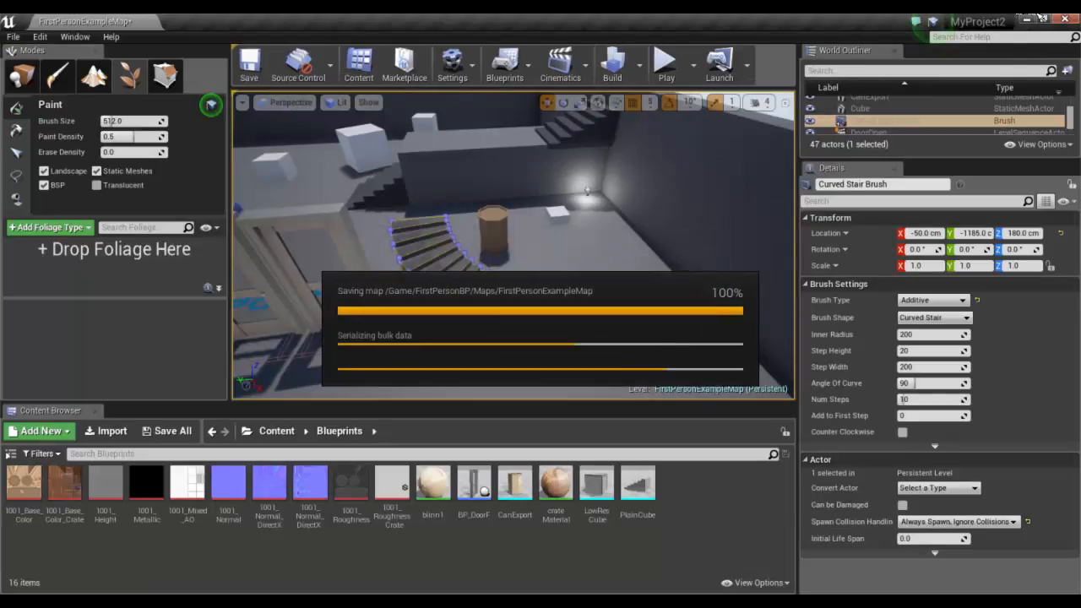
{"action": "left_click", "coordinate": [683, 372]}
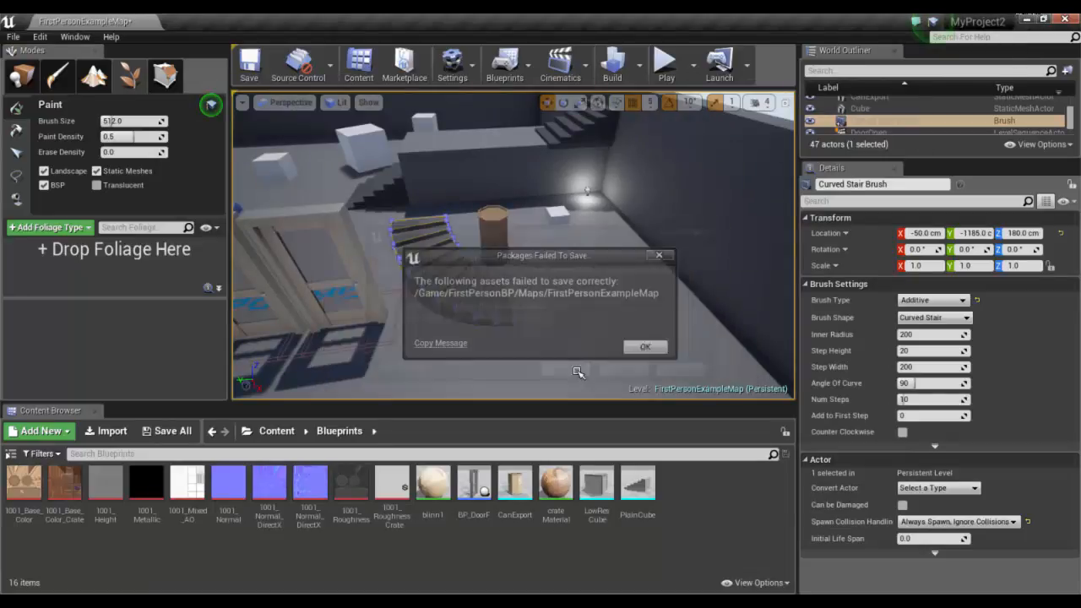
{"action": "left_click", "coordinate": [640, 350]}
Step: Switch to Chrome and search Google Images for "unreal environment"
{"action": "left_click", "coordinate": [181, 601]}
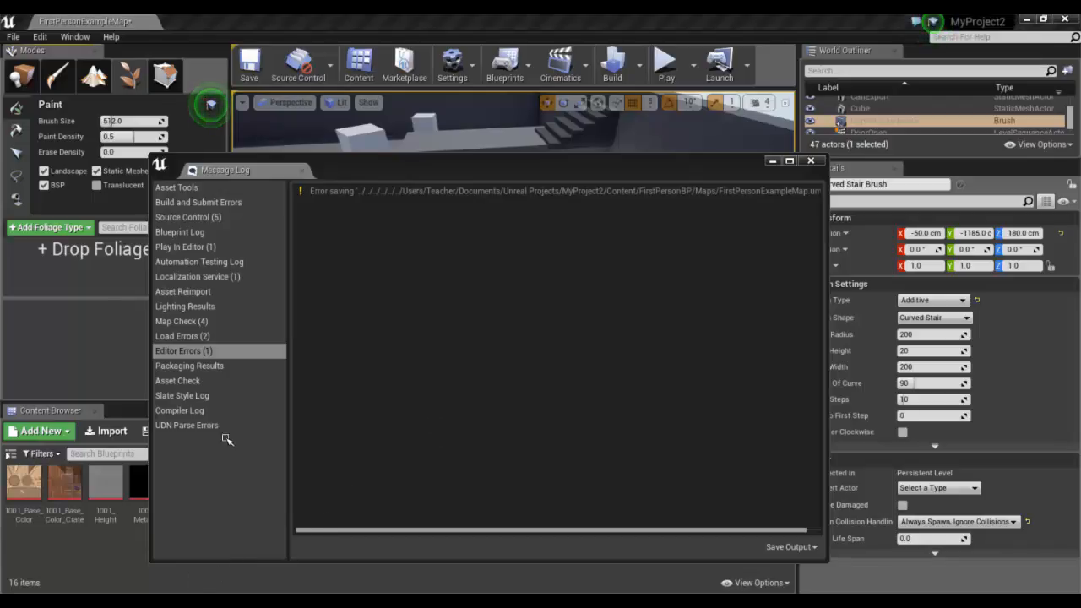
{"action": "left_click", "coordinate": [202, 20]}
{"action": "scroll", "coordinate": [182, 160], "scroll_direction": "up", "scroll_amount": 5}
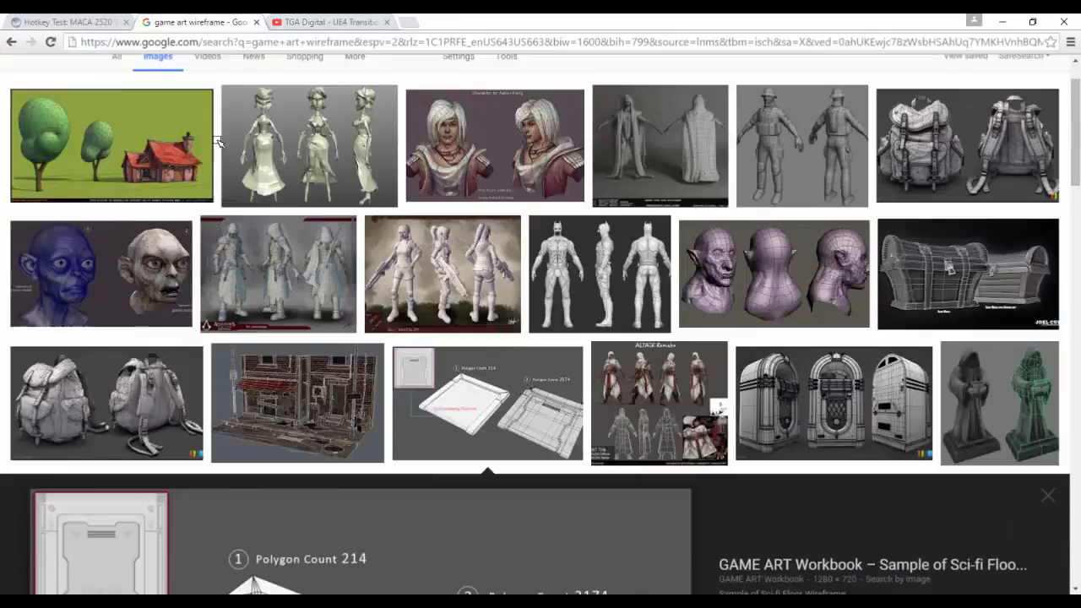
{"action": "type", "text": "unreal "}
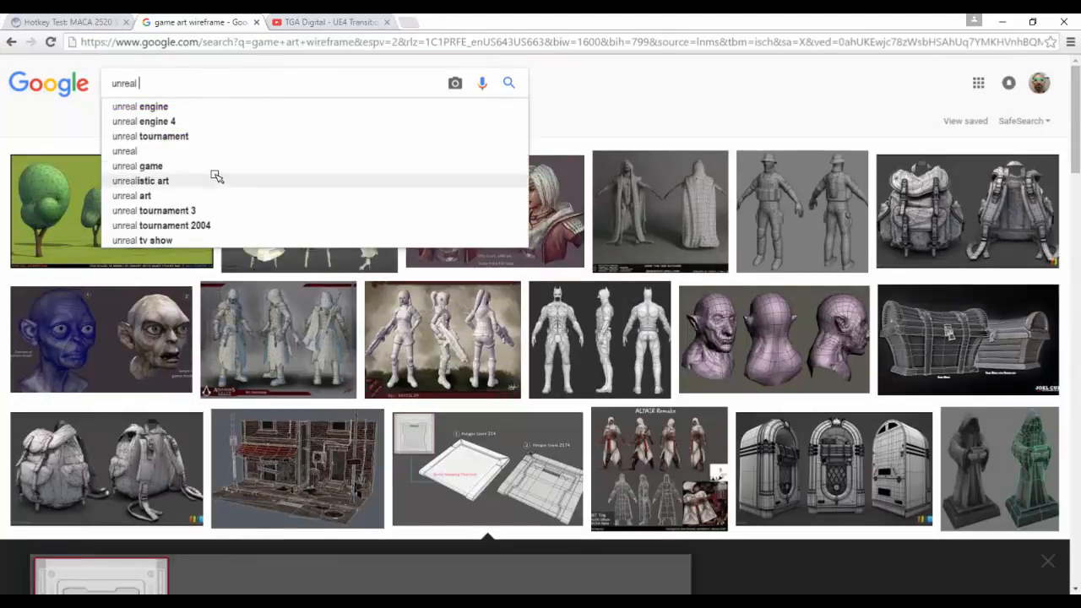
{"action": "type", "text": "environment"}
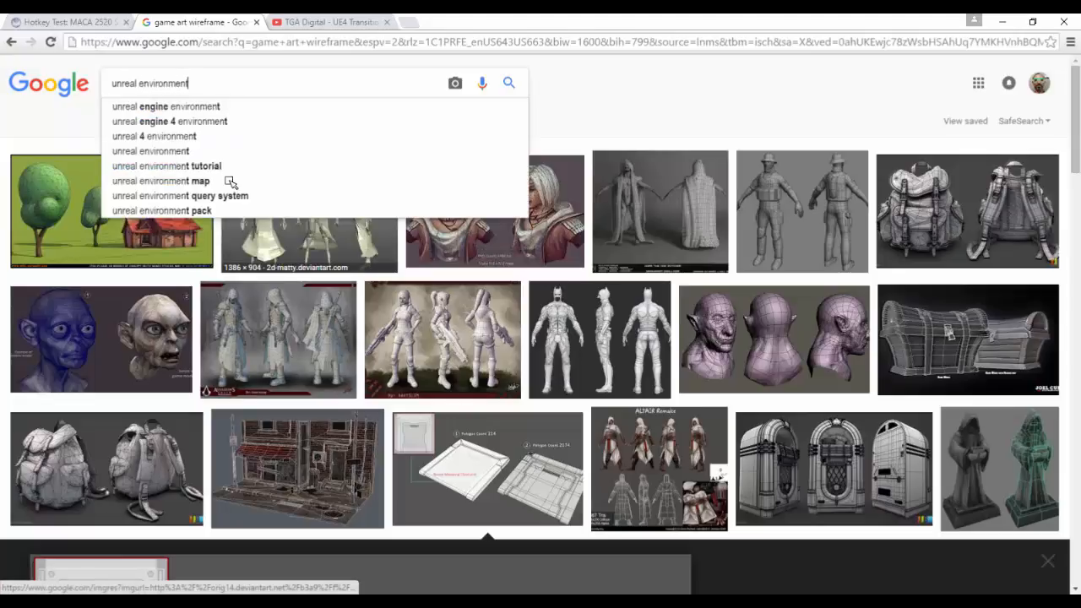
{"action": "key", "text": "Return"}
Step: Enlarge the first image result and look through the following Unreal environment examples one by one
{"action": "left_click", "coordinate": [163, 238]}
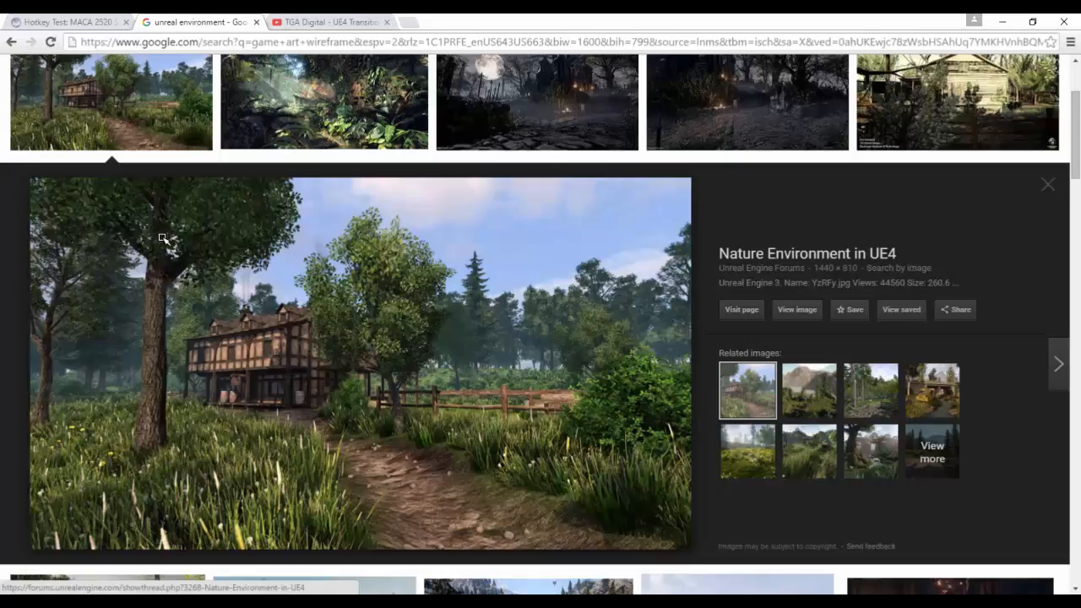
{"action": "key", "text": "Right"}
{"action": "key", "text": "Right"}
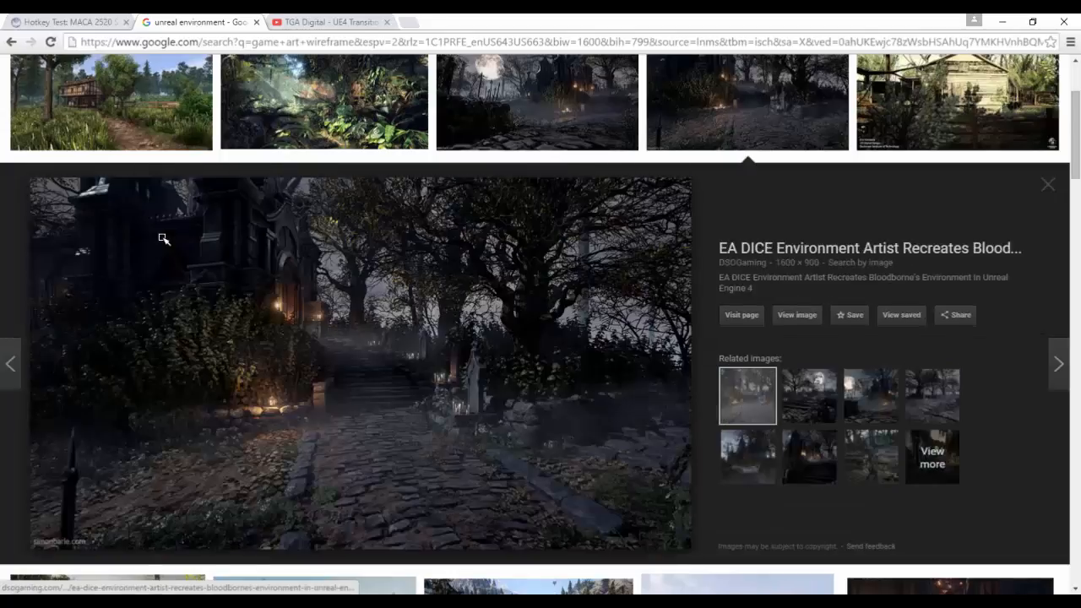
{"action": "key", "text": "Right"}
{"action": "key", "text": "Right"}
{"action": "key", "text": "Right"}
{"action": "key", "text": "Right"}
{"action": "key", "text": "Right"}
{"action": "key", "text": "Right"}
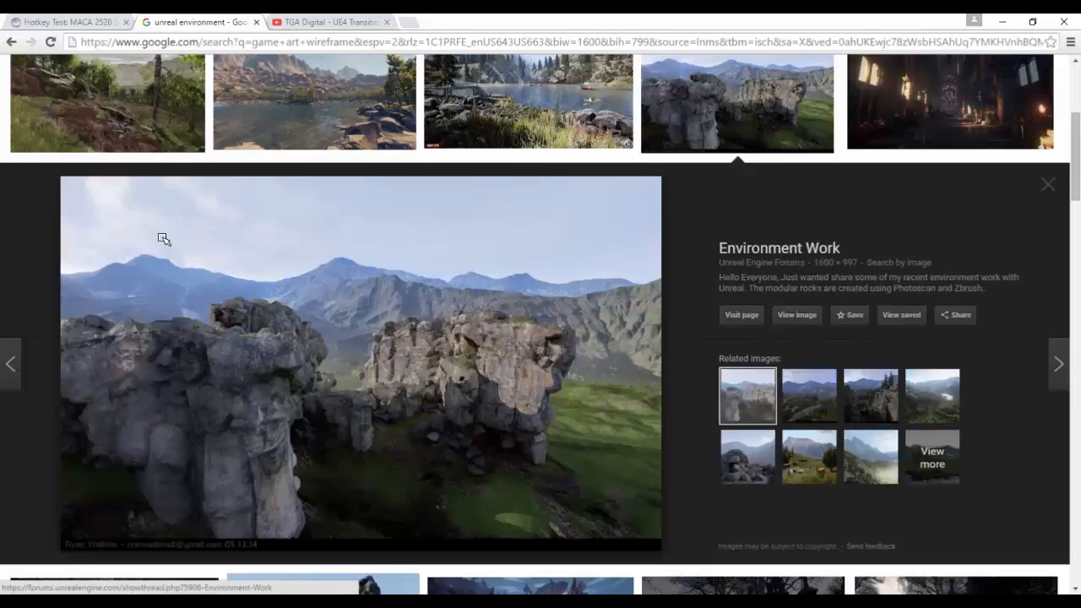
{"action": "key", "text": "Right"}
{"action": "key", "text": "Right"}
{"action": "key", "text": "Right"}
{"action": "key", "text": "Right"}
{"action": "key", "text": "Right"}
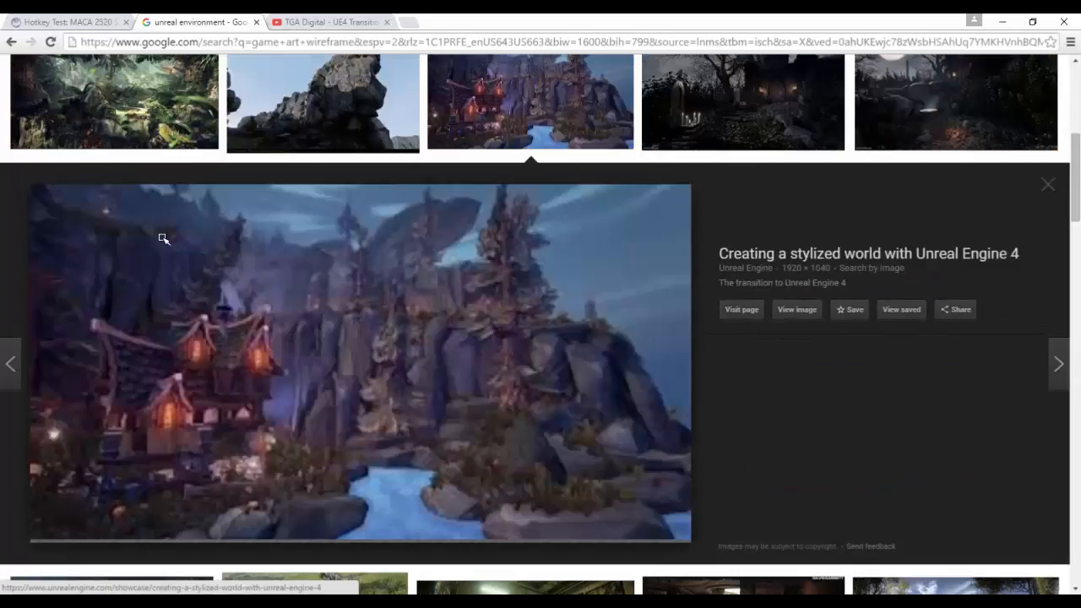
{"action": "key", "text": "Right"}
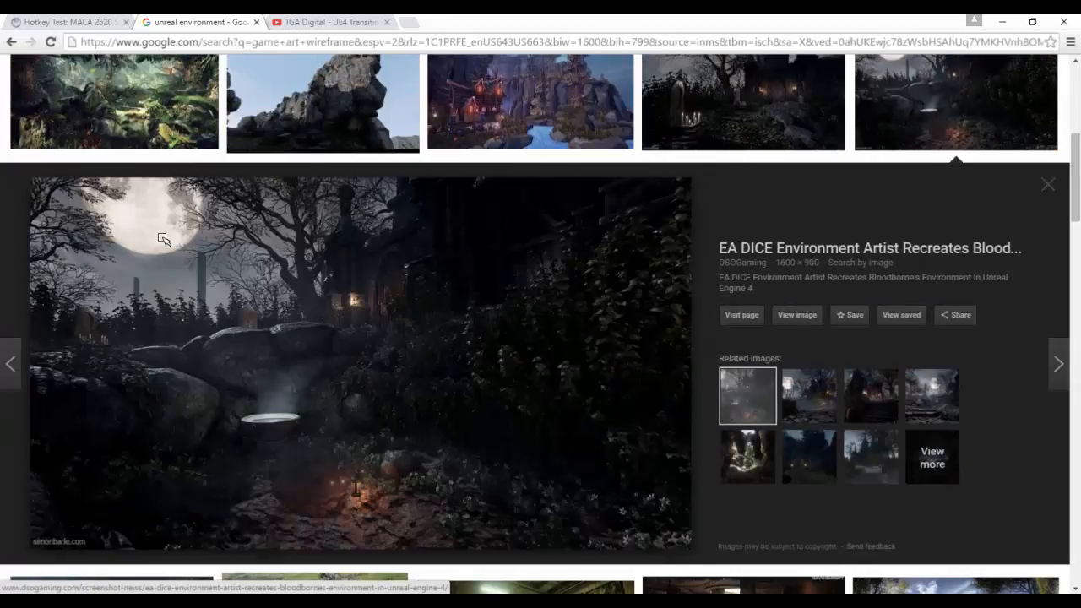
{"action": "key", "text": "Right"}
{"action": "key", "text": "Right"}
{"action": "key", "text": "Right"}
{"action": "key", "text": "Right"}
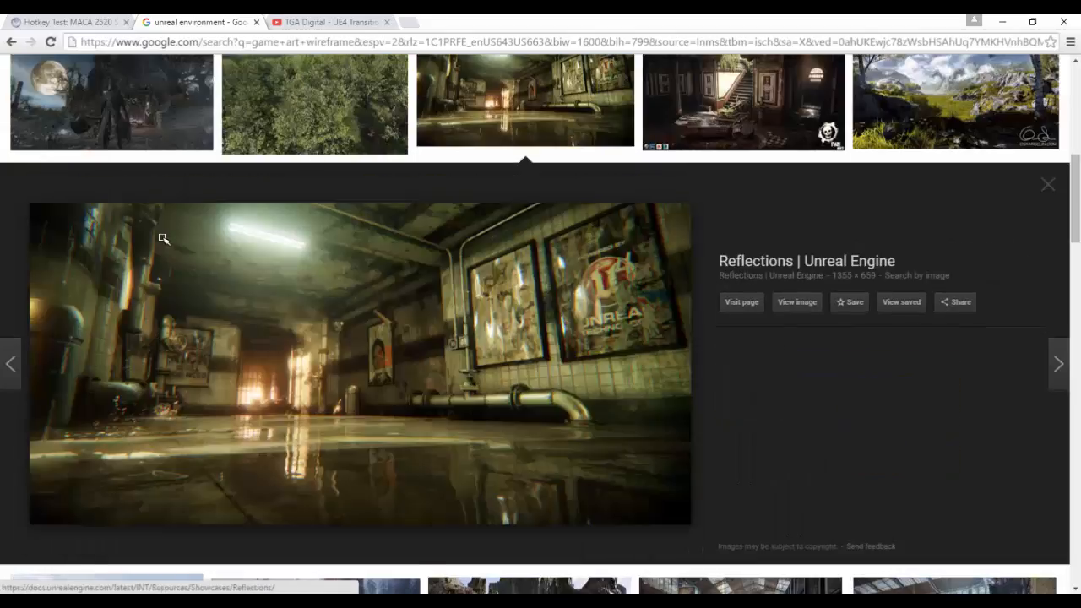
{"action": "key", "text": "Right"}
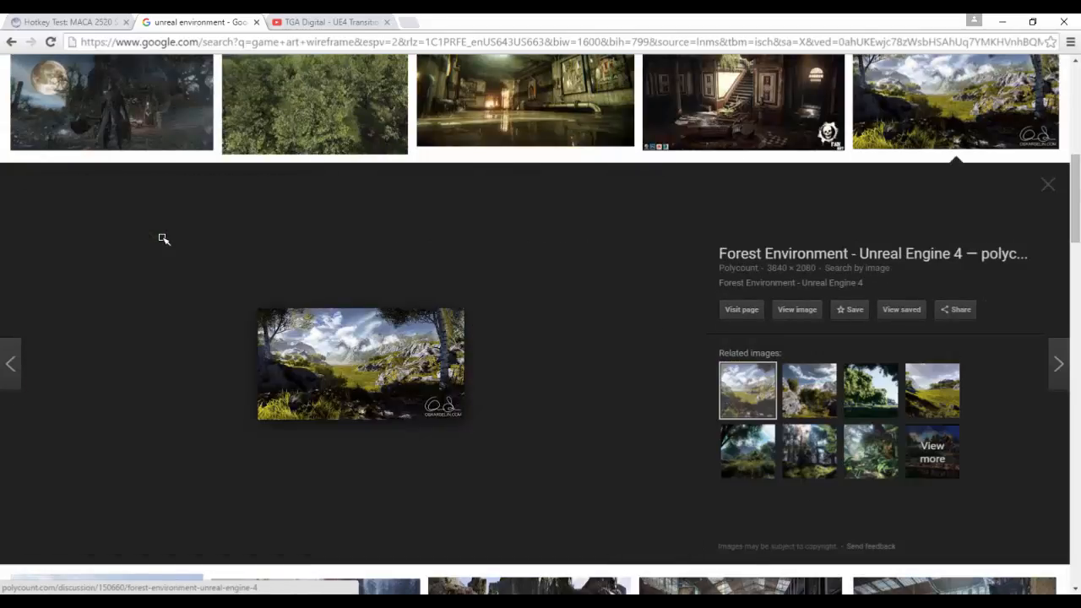
{"action": "key", "text": "Right"}
{"action": "key", "text": "Right"}
{"action": "key", "text": "Right"}
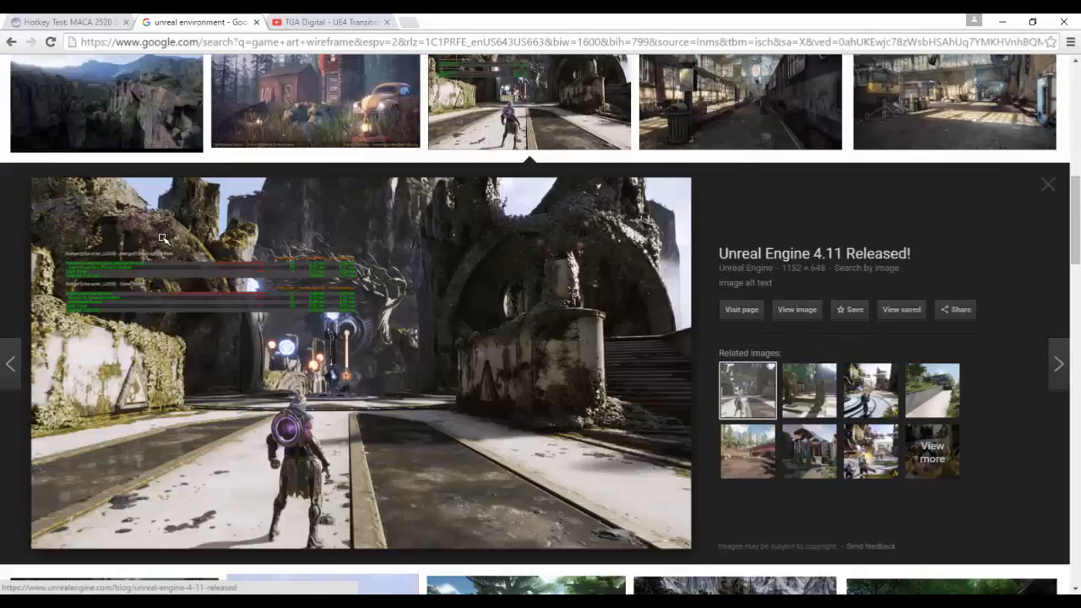
{"action": "key", "text": "Right"}
Step: Switch to the Autodesk Maya window containing the low-res cube model
{"action": "key", "text": "alt+Tab"}
{"action": "key", "text": "alt+Tab"}
{"action": "key", "text": "alt+Tab"}
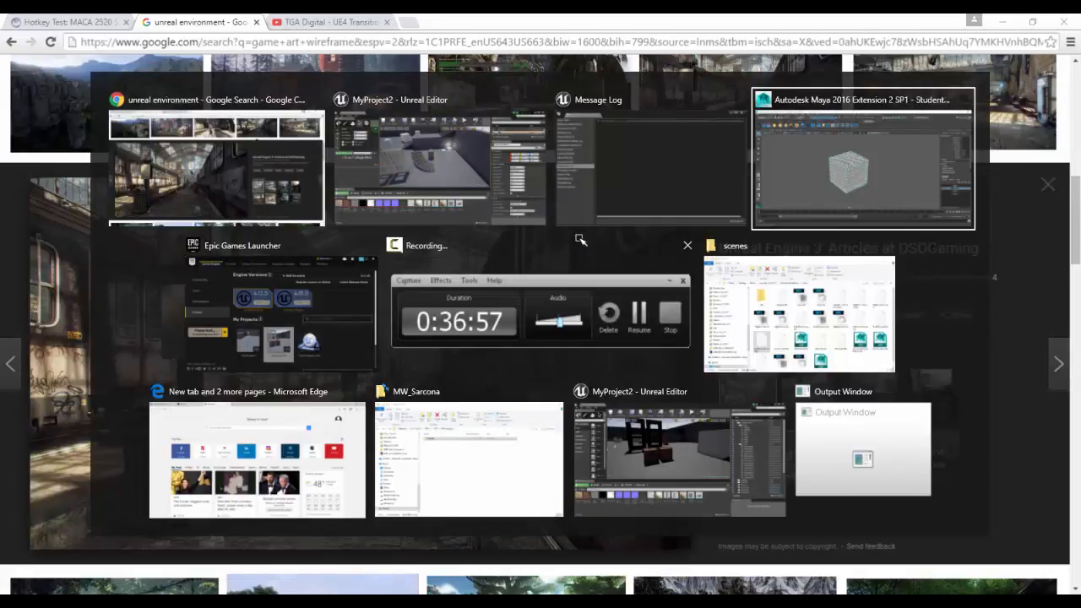
{"action": "key", "text": "alt+Tab"}
{"action": "key", "text": "alt+Tab"}
{"action": "key", "text": "alt+Tab"}
{"action": "key", "text": "alt+Tab"}
{"action": "key", "text": "alt+Tab"}
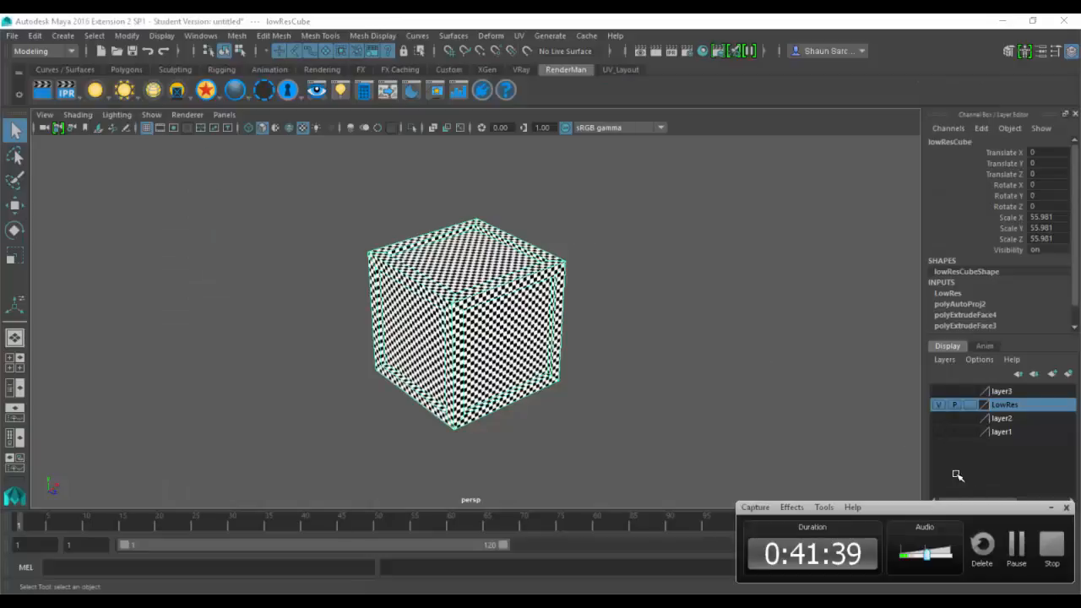